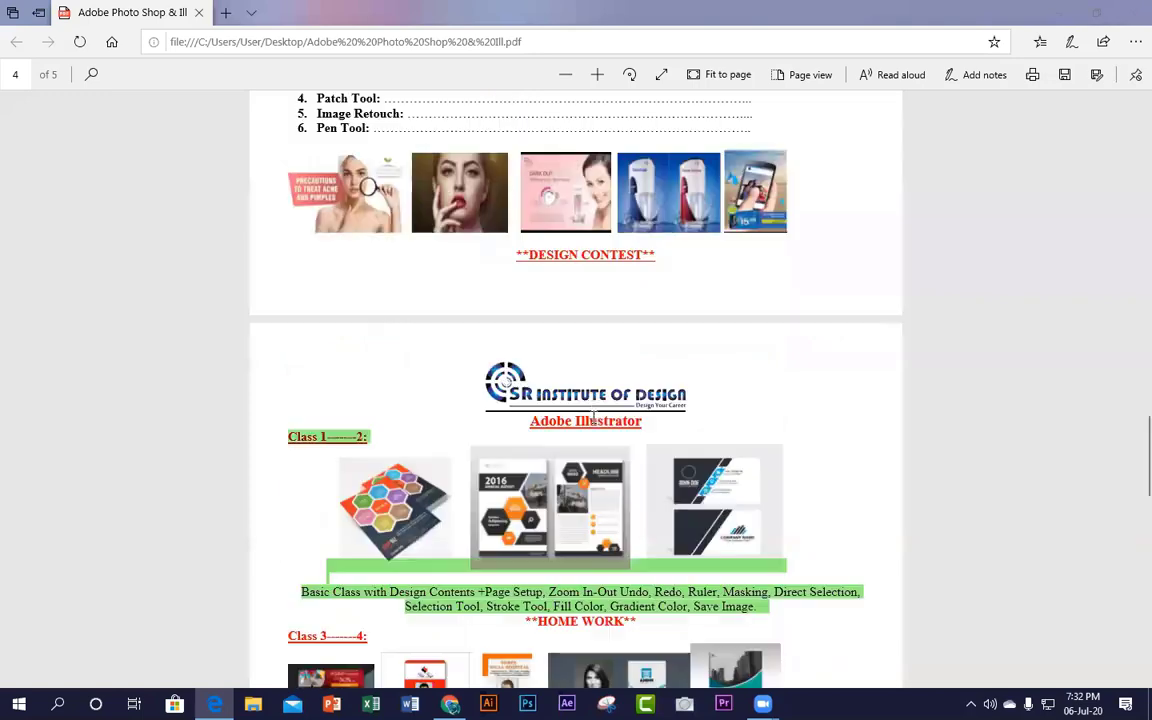
Step: Look through the Adobe Illustrator class outline in the course PDF, minimize it and refresh the desktop
{"action": "scroll", "coordinate": [435, 406], "scroll_direction": "down", "scroll_amount": 1}
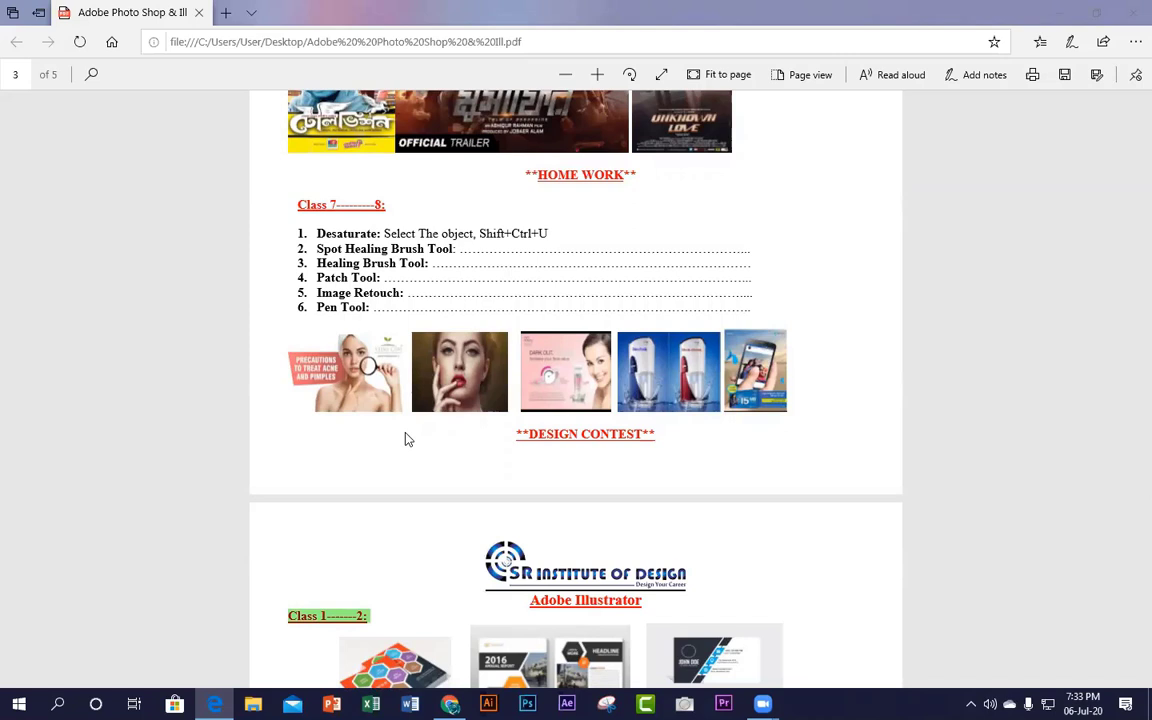
{"action": "scroll", "coordinate": [689, 452], "scroll_direction": "down", "scroll_amount": 3}
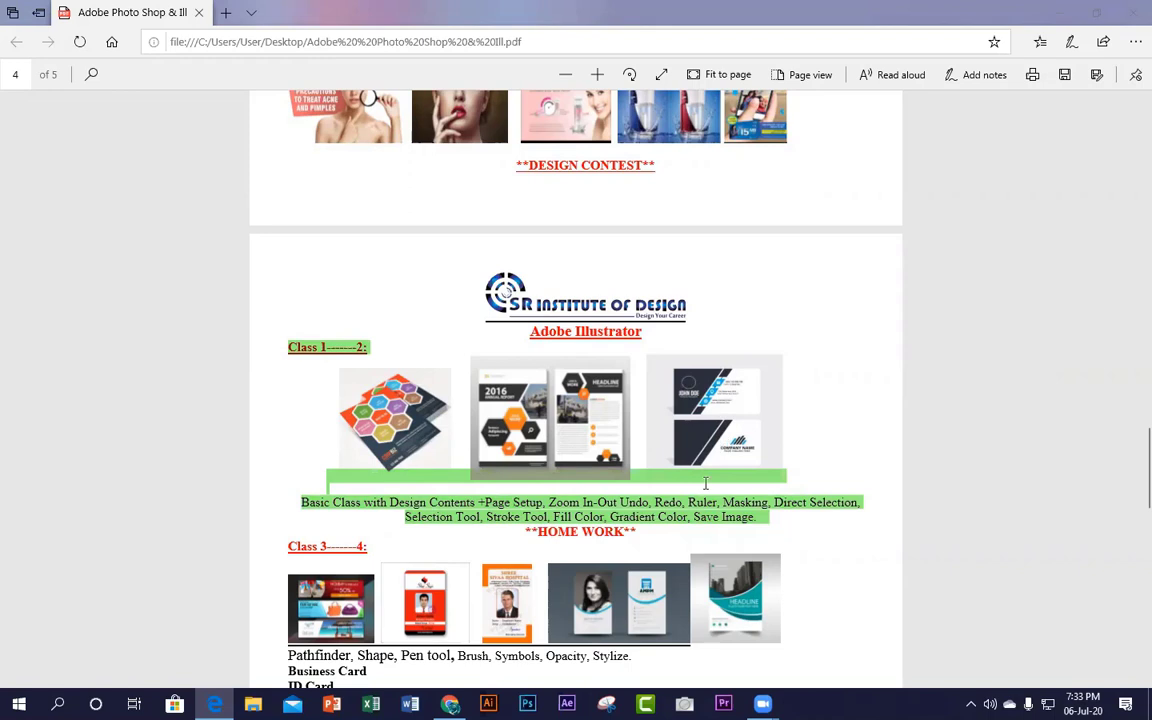
{"action": "left_click", "coordinate": [1060, 12]}
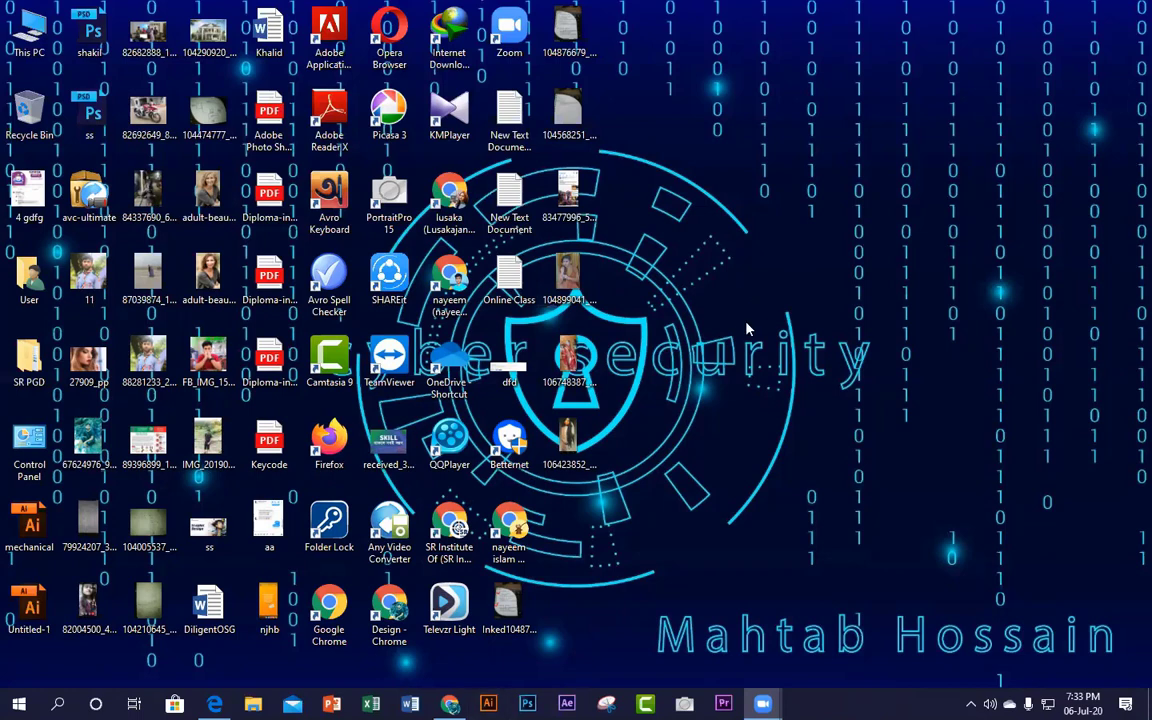
{"action": "right_click", "coordinate": [953, 173]}
{"action": "left_click", "coordinate": [1023, 218]}
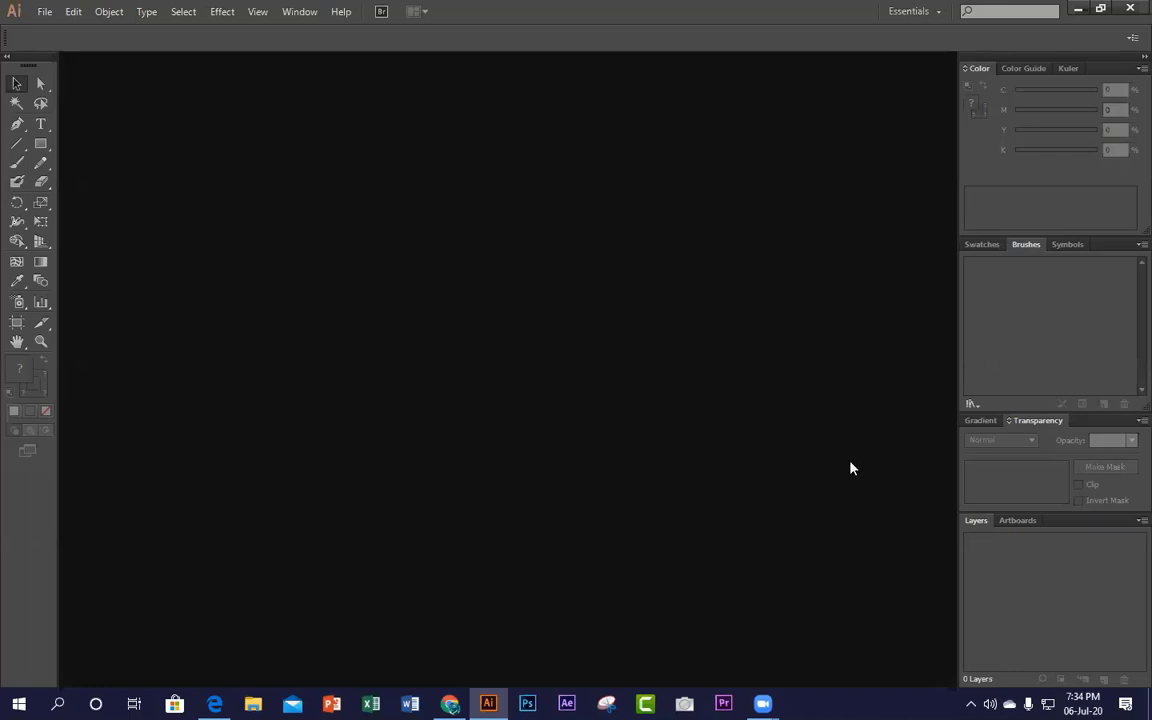
Step: Clear the Illustrator workspace by hiding the Control, Tools, Brushes, Color, Layers and Transparency panels
{"action": "left_click", "coordinate": [314, 16]}
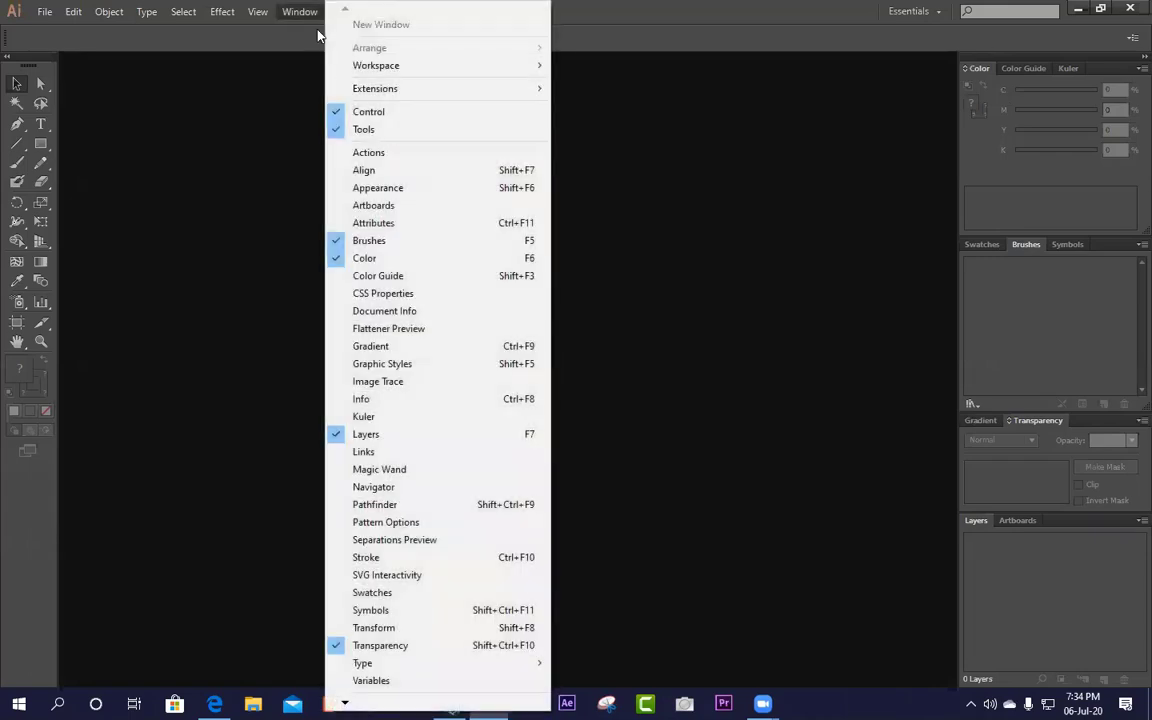
{"action": "left_click", "coordinate": [410, 116]}
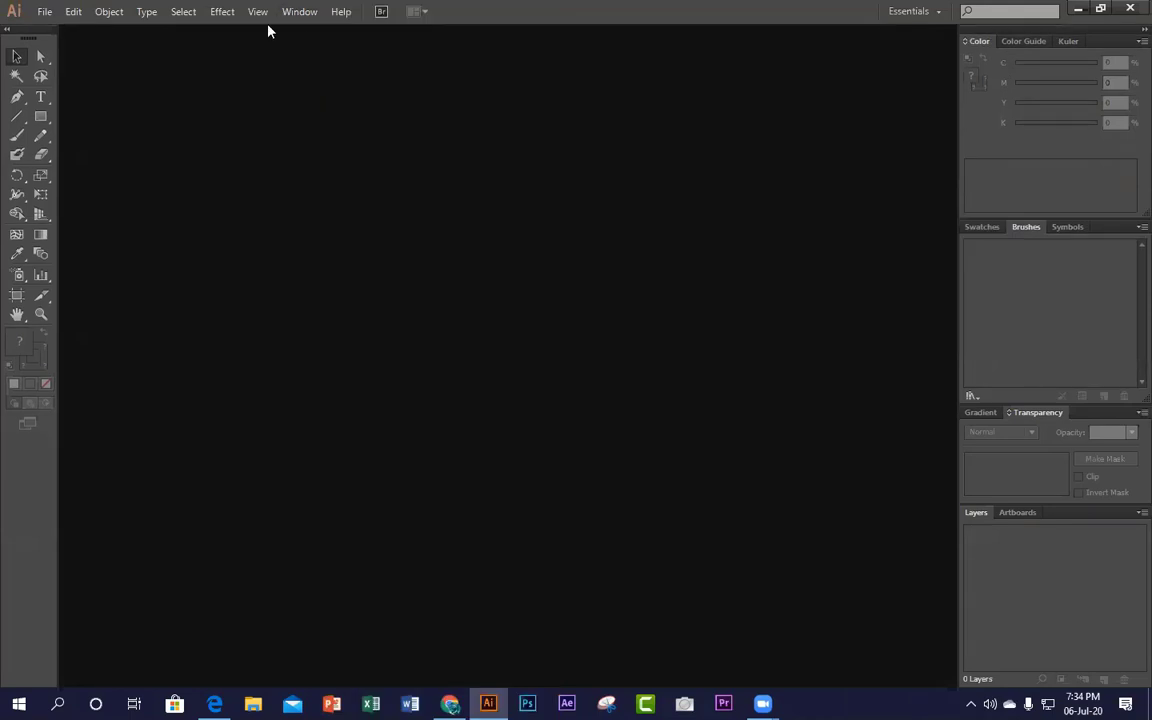
{"action": "left_click", "coordinate": [299, 11]}
{"action": "left_click", "coordinate": [378, 130]}
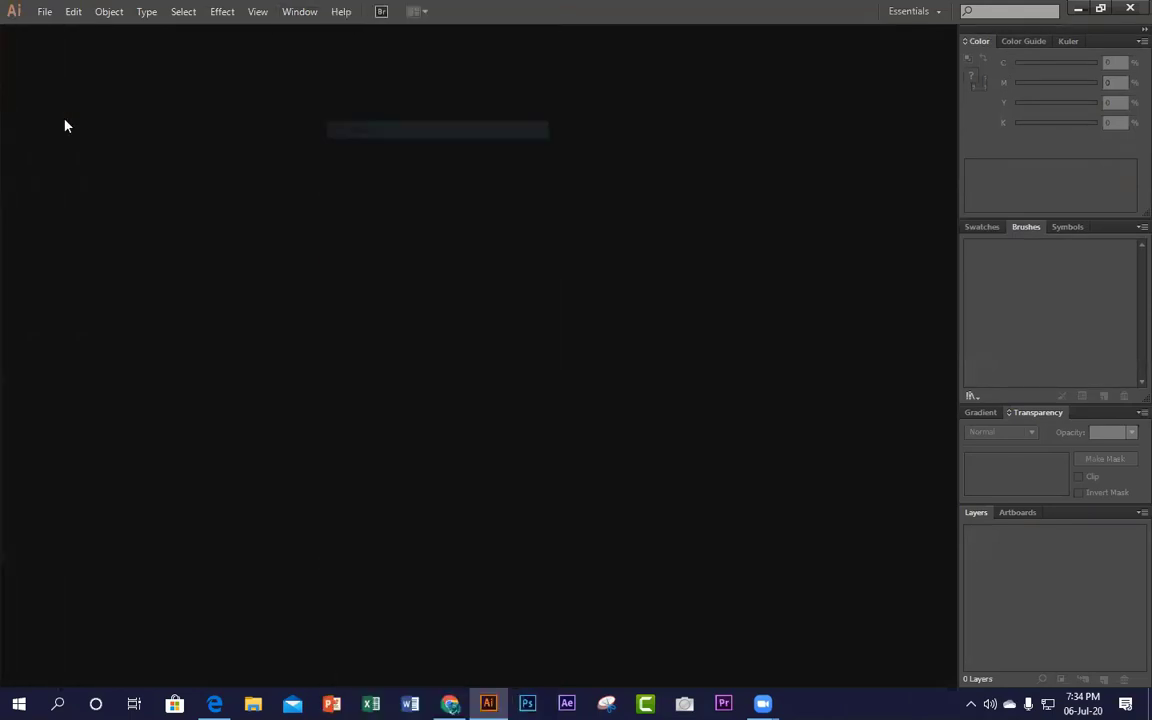
{"action": "left_click", "coordinate": [299, 11]}
{"action": "left_click", "coordinate": [405, 215]}
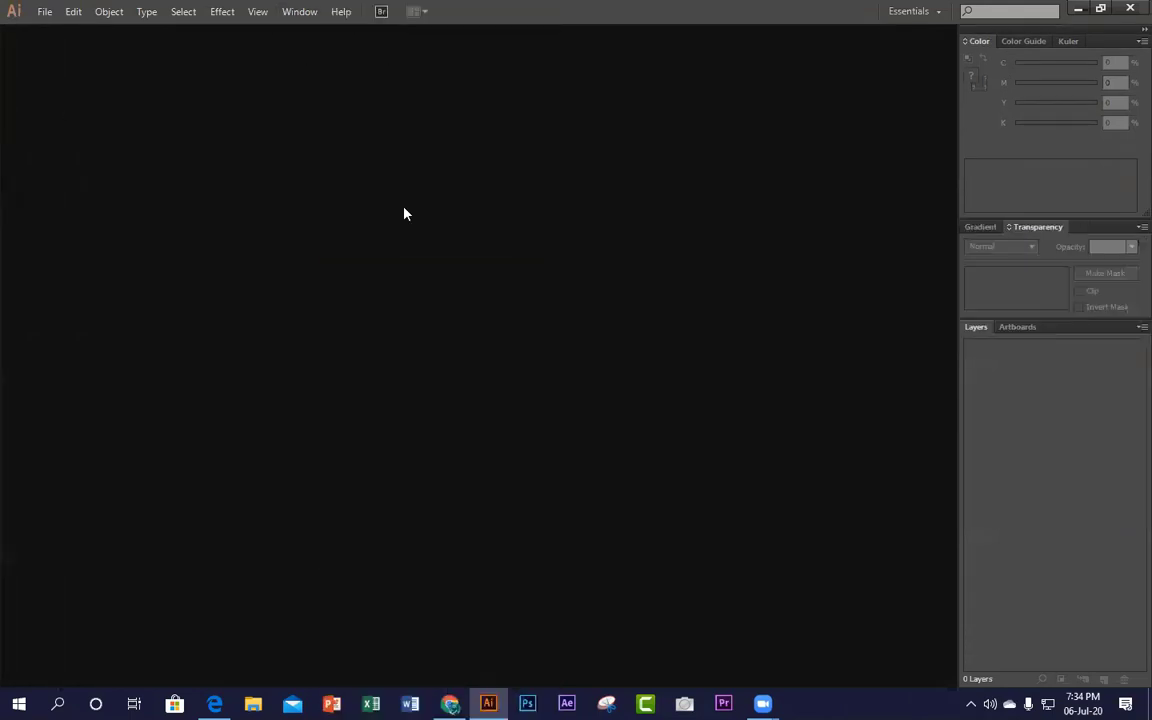
{"action": "left_click", "coordinate": [299, 11]}
{"action": "left_click", "coordinate": [345, 257]}
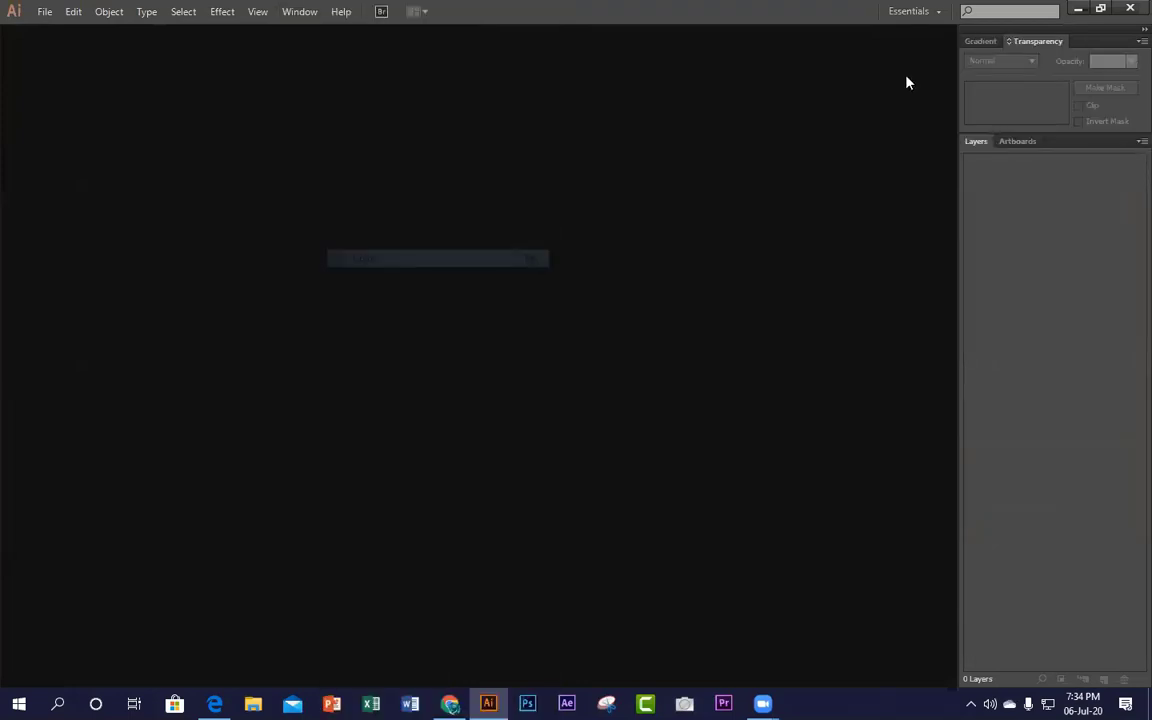
{"action": "left_click", "coordinate": [299, 11]}
{"action": "left_click", "coordinate": [420, 434]}
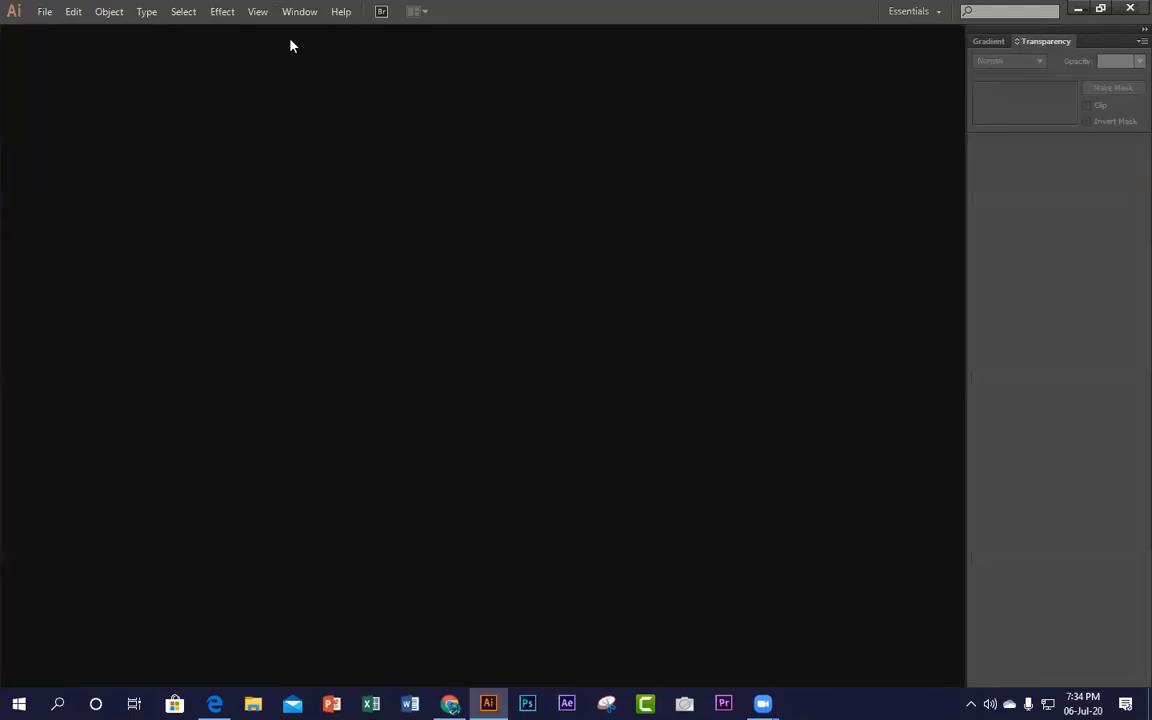
{"action": "left_click", "coordinate": [299, 11]}
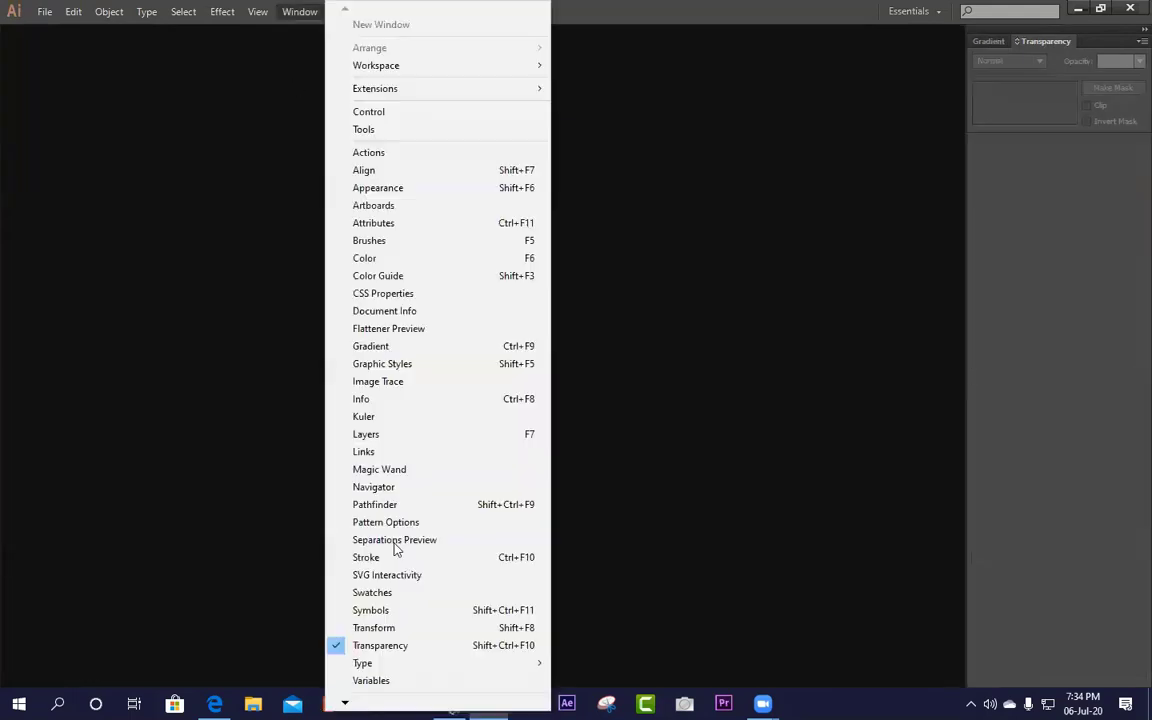
{"action": "left_click", "coordinate": [378, 645]}
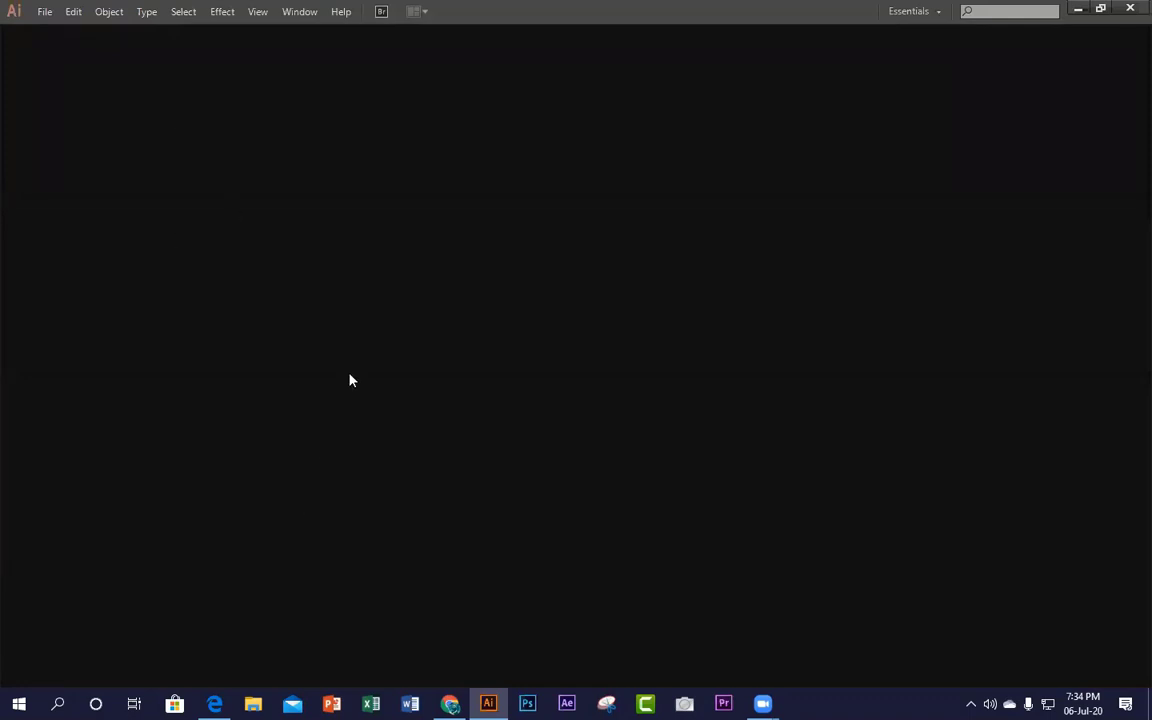
Step: Restore the Control, Tools, Color, Layers, Transparency and Brushes panels to the workspace
{"action": "left_click", "coordinate": [280, 12]}
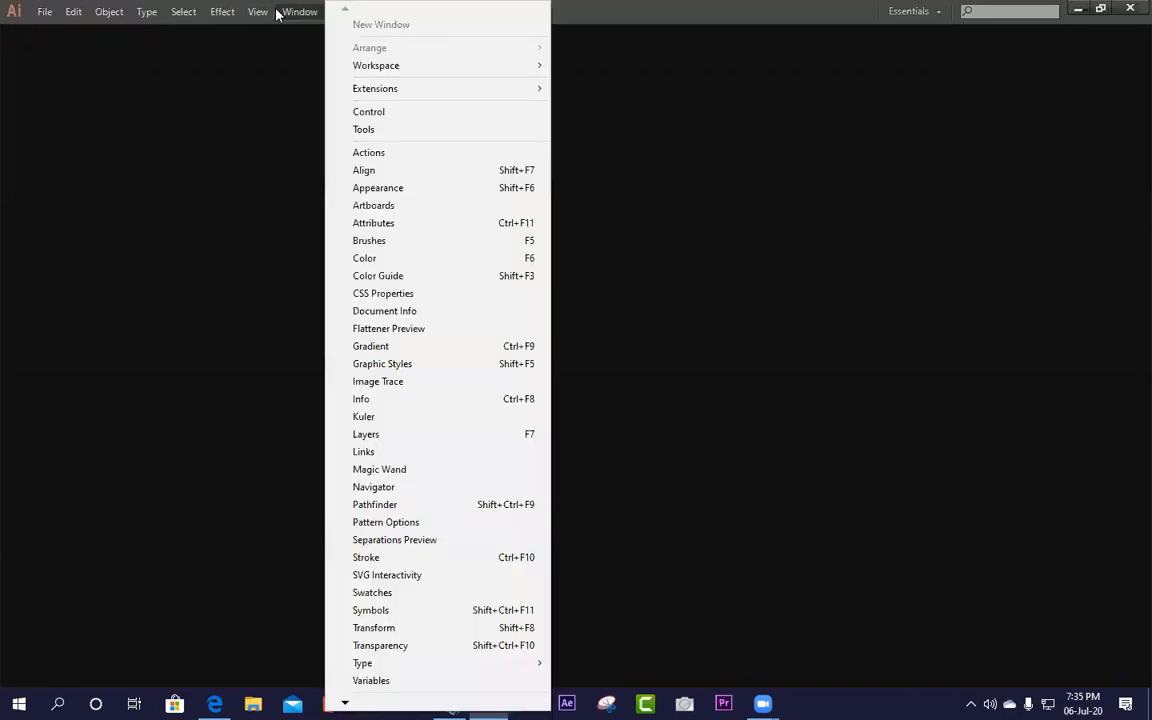
{"action": "left_click", "coordinate": [405, 111]}
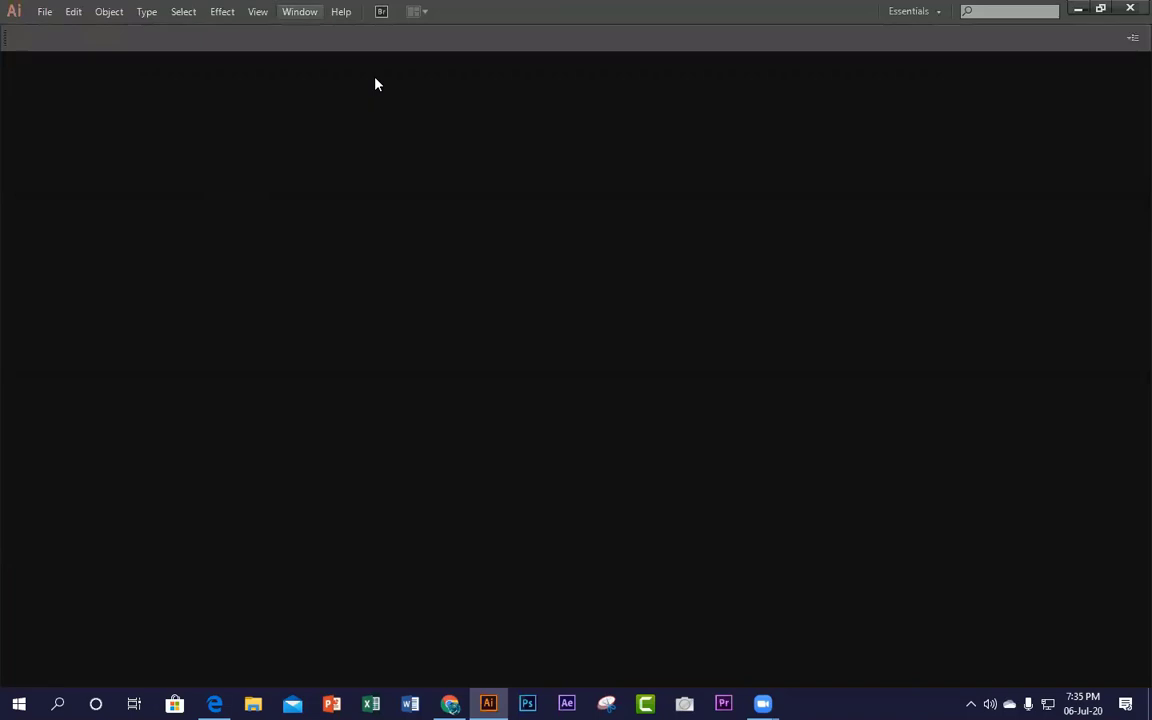
{"action": "left_click", "coordinate": [299, 11]}
{"action": "left_click", "coordinate": [363, 129]}
{"action": "left_click", "coordinate": [299, 11]}
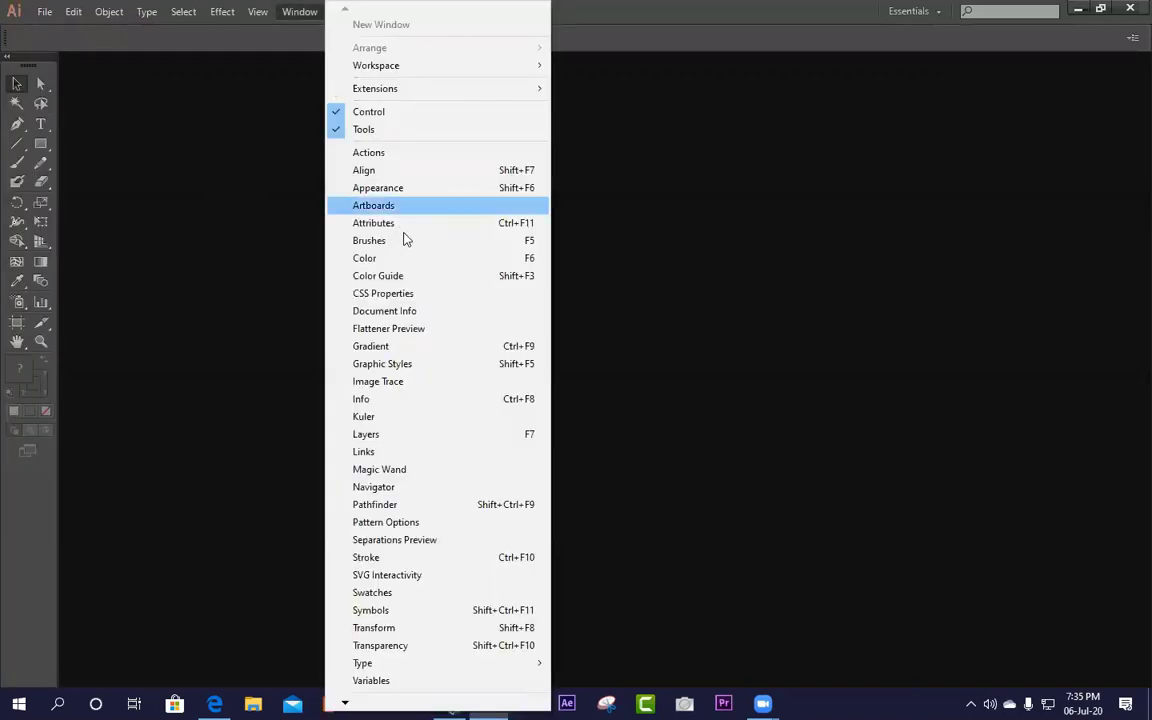
{"action": "left_click", "coordinate": [398, 258]}
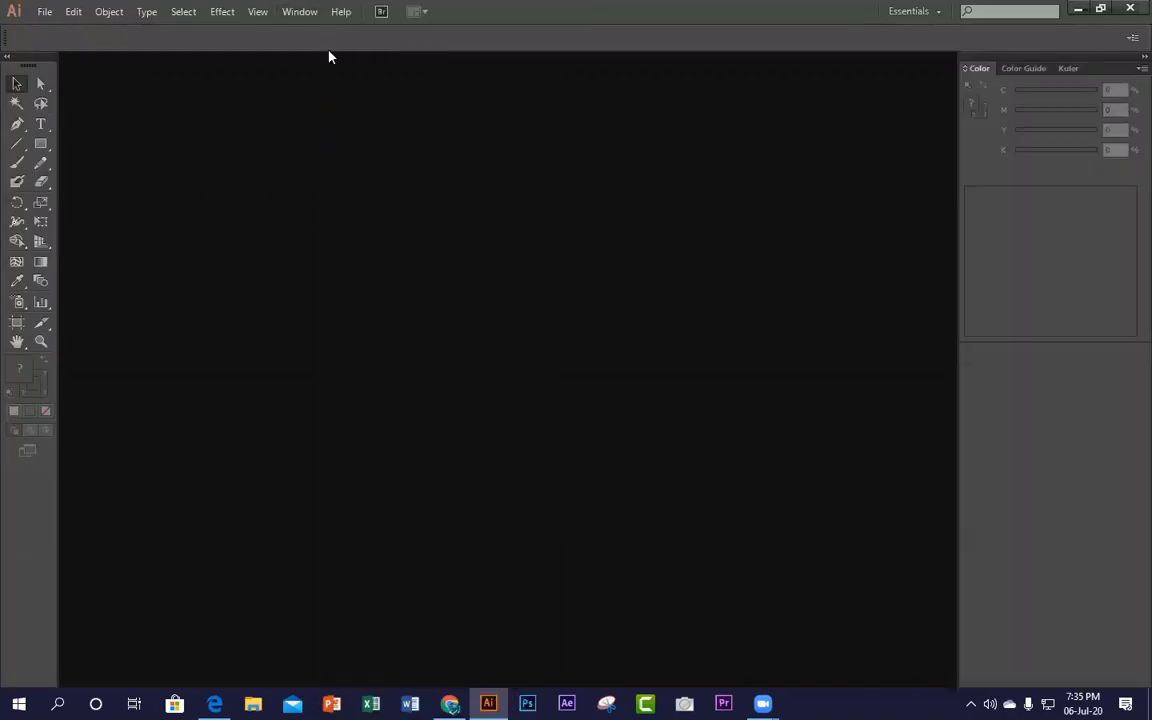
{"action": "left_click", "coordinate": [299, 11]}
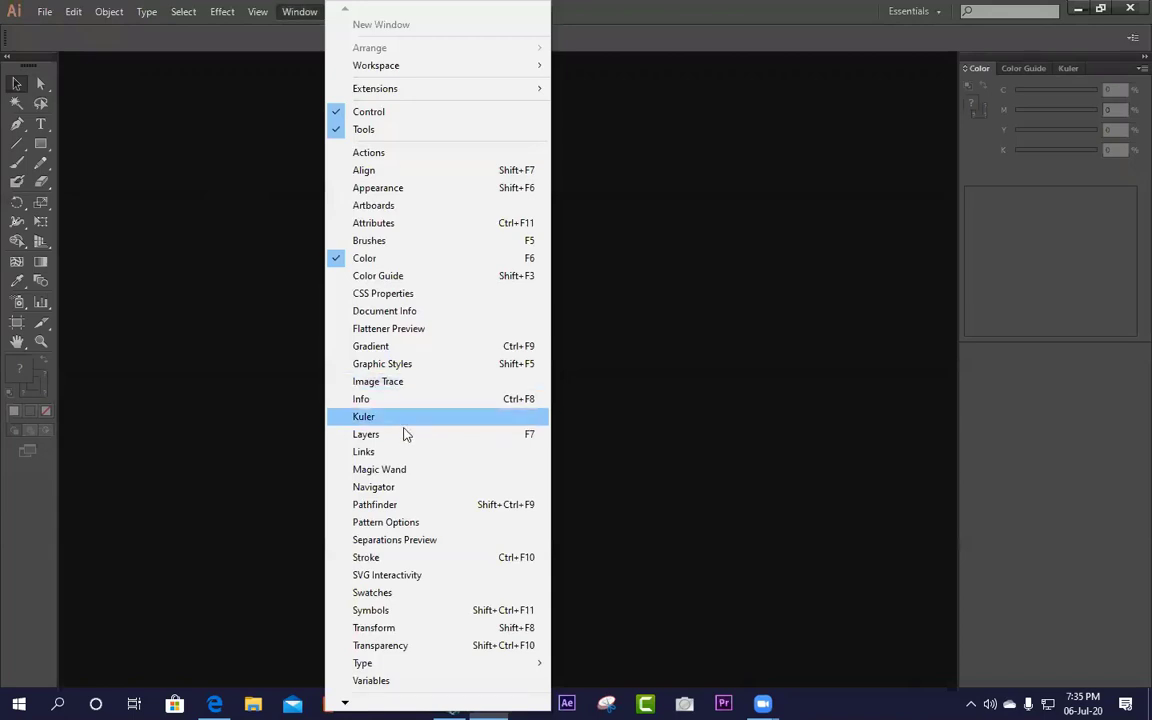
{"action": "left_click", "coordinate": [404, 437]}
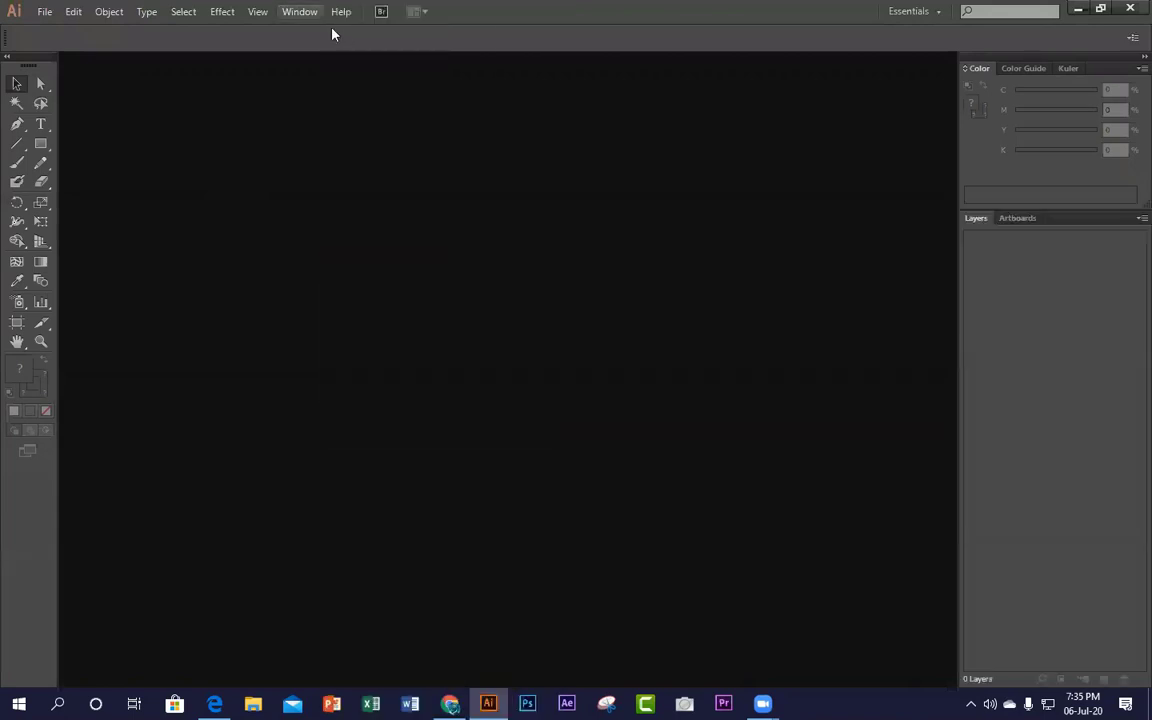
{"action": "left_click", "coordinate": [299, 11]}
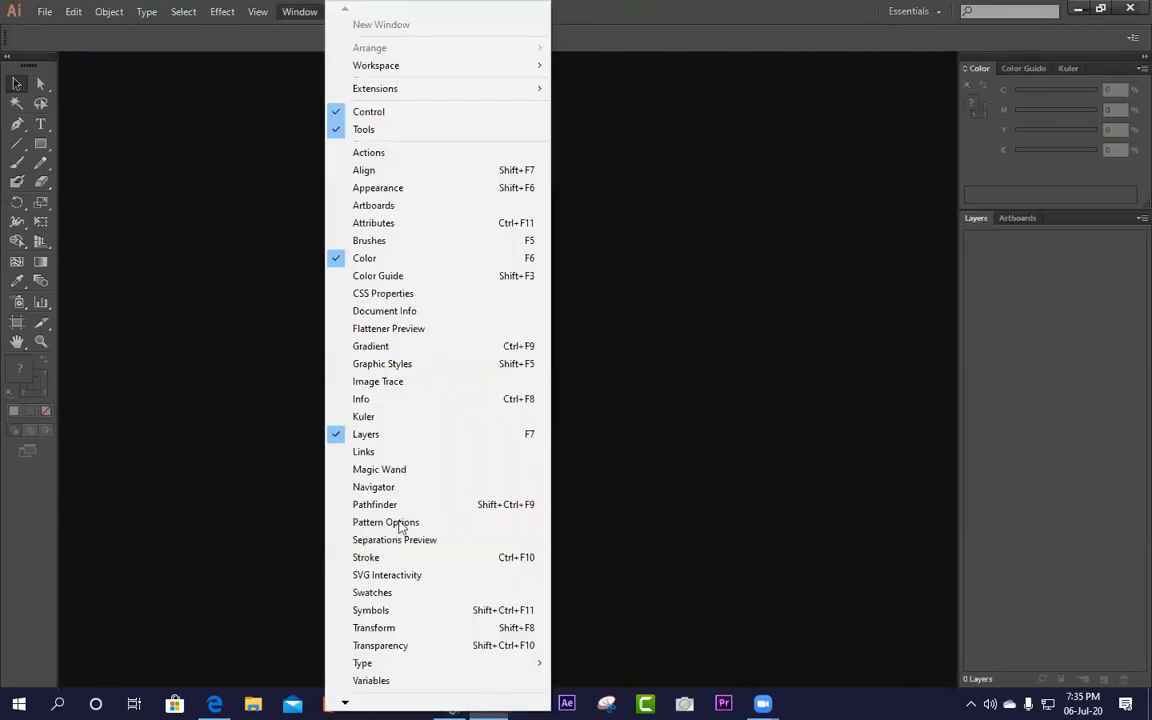
{"action": "left_click", "coordinate": [425, 645]}
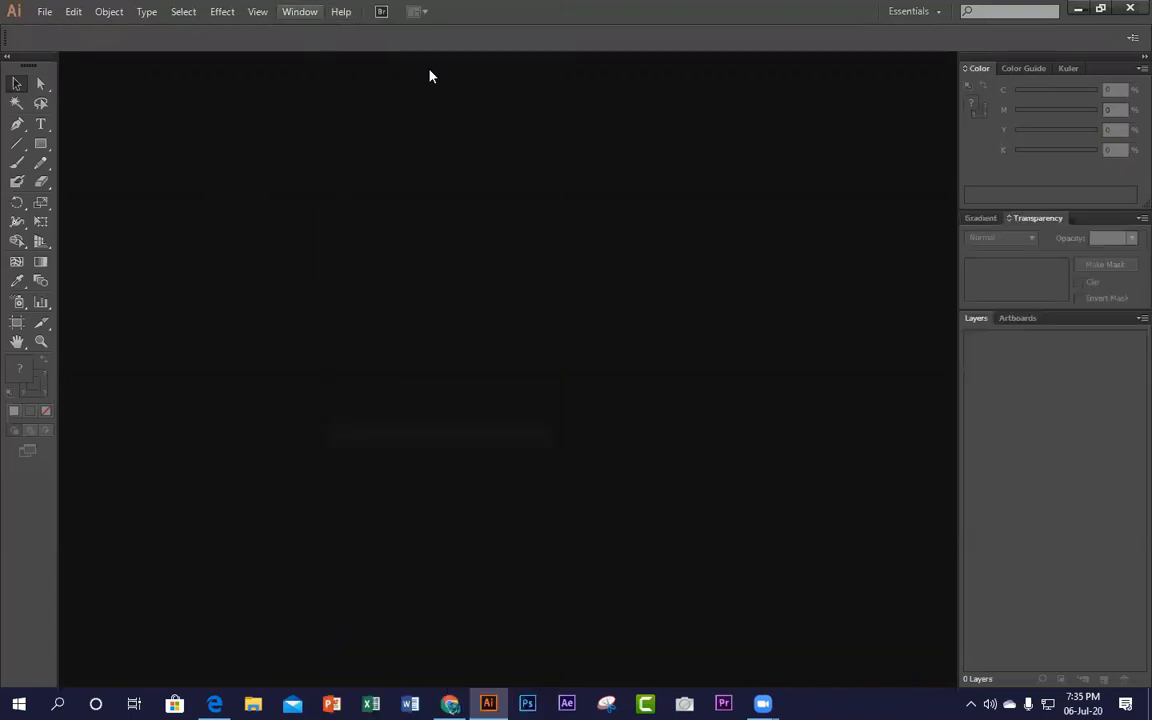
{"action": "left_click", "coordinate": [299, 11]}
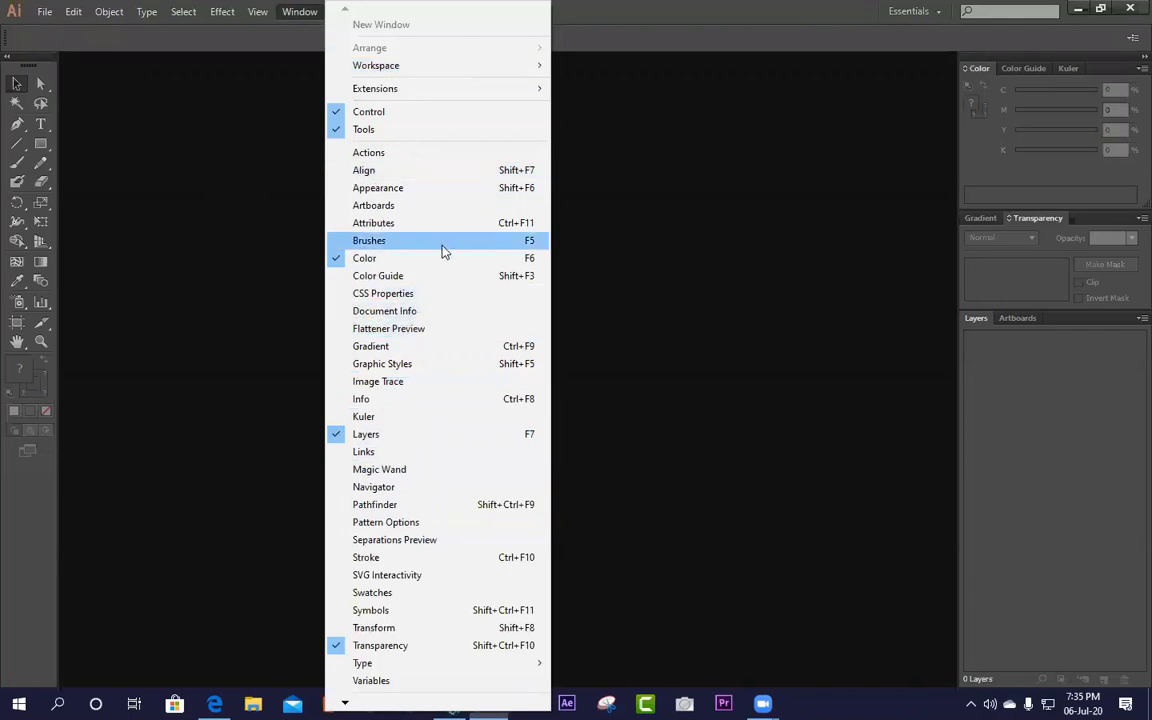
{"action": "left_click", "coordinate": [411, 250]}
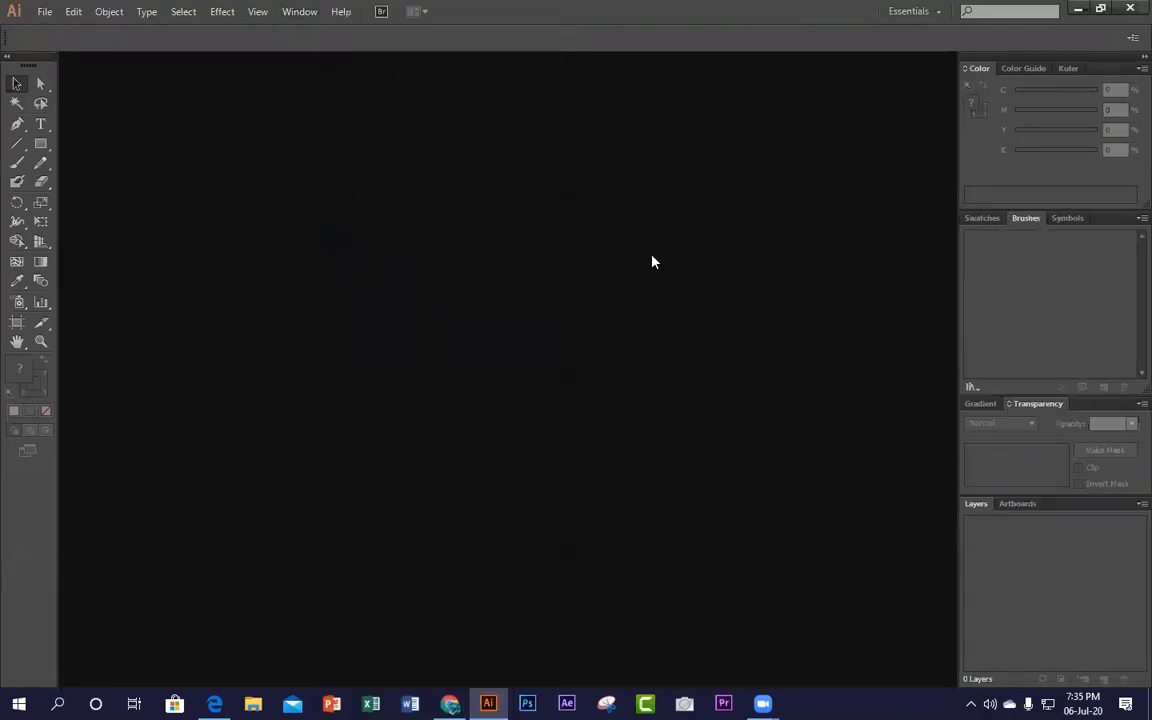
{"action": "left_click", "coordinate": [299, 11]}
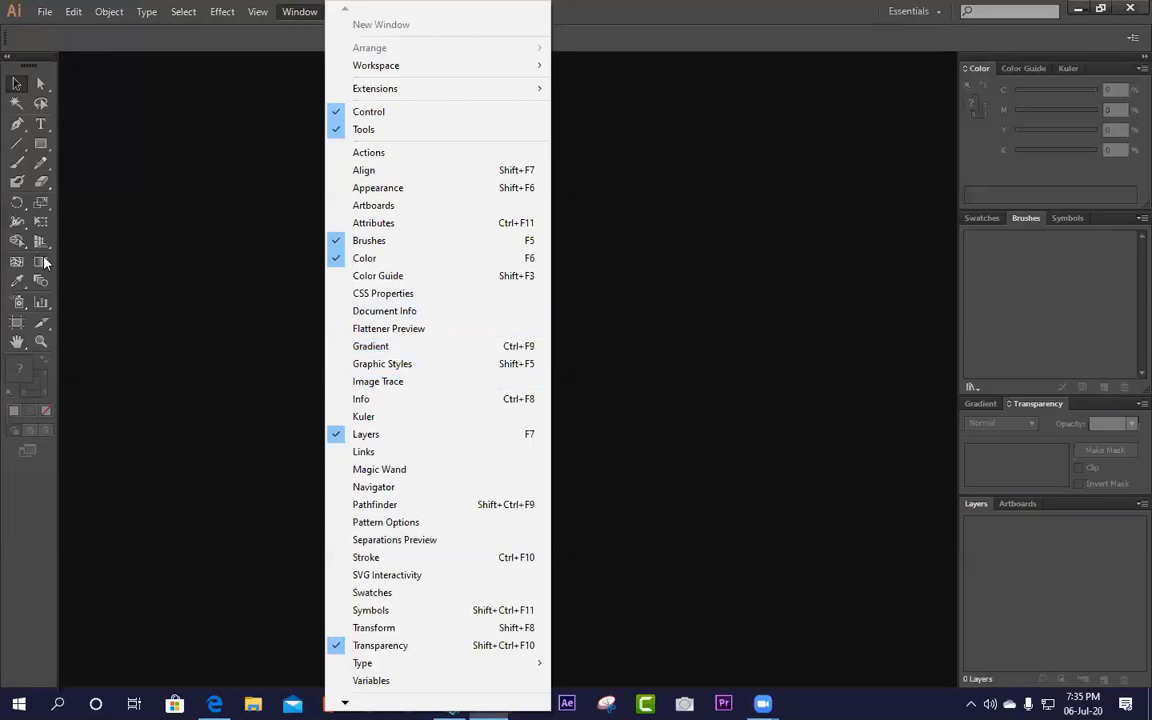
{"action": "left_click", "coordinate": [226, 257]}
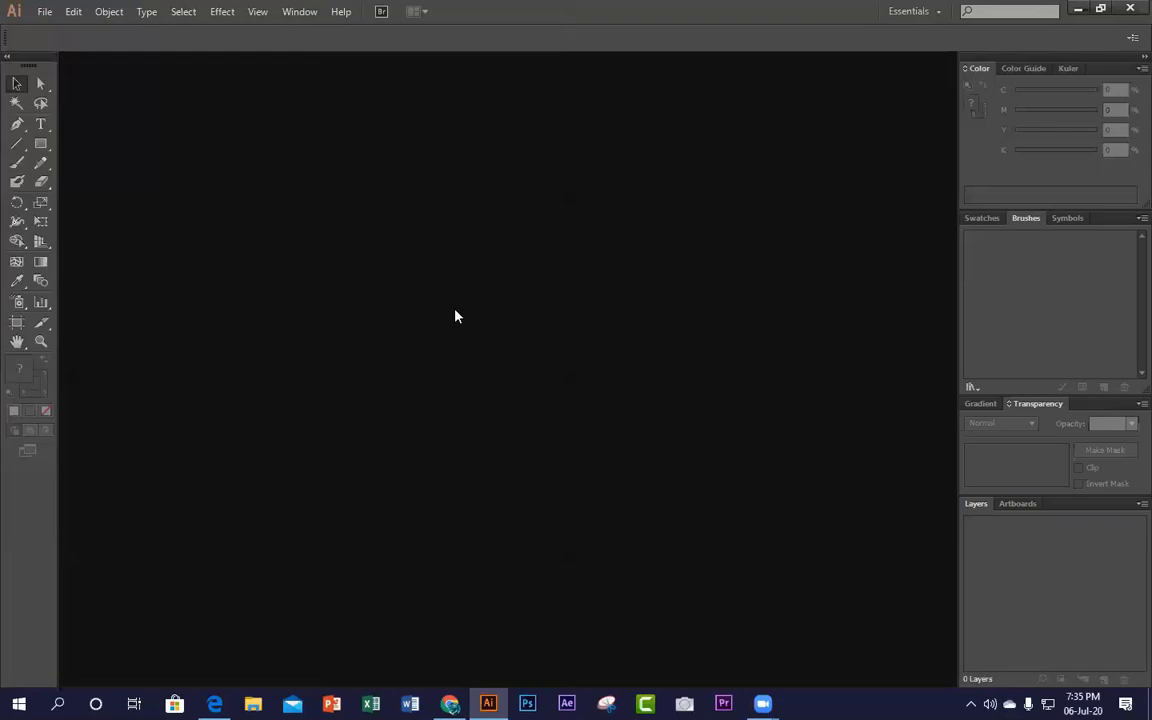
Step: Select the Pencil and Blob Brush tools in turn, ending with the Pen tool active
{"action": "left_click", "coordinate": [40, 162]}
{"action": "left_click", "coordinate": [17, 181]}
{"action": "left_click", "coordinate": [16, 124]}
Step: Start a new document named 123 using the Print profile
{"action": "left_click", "coordinate": [45, 11]}
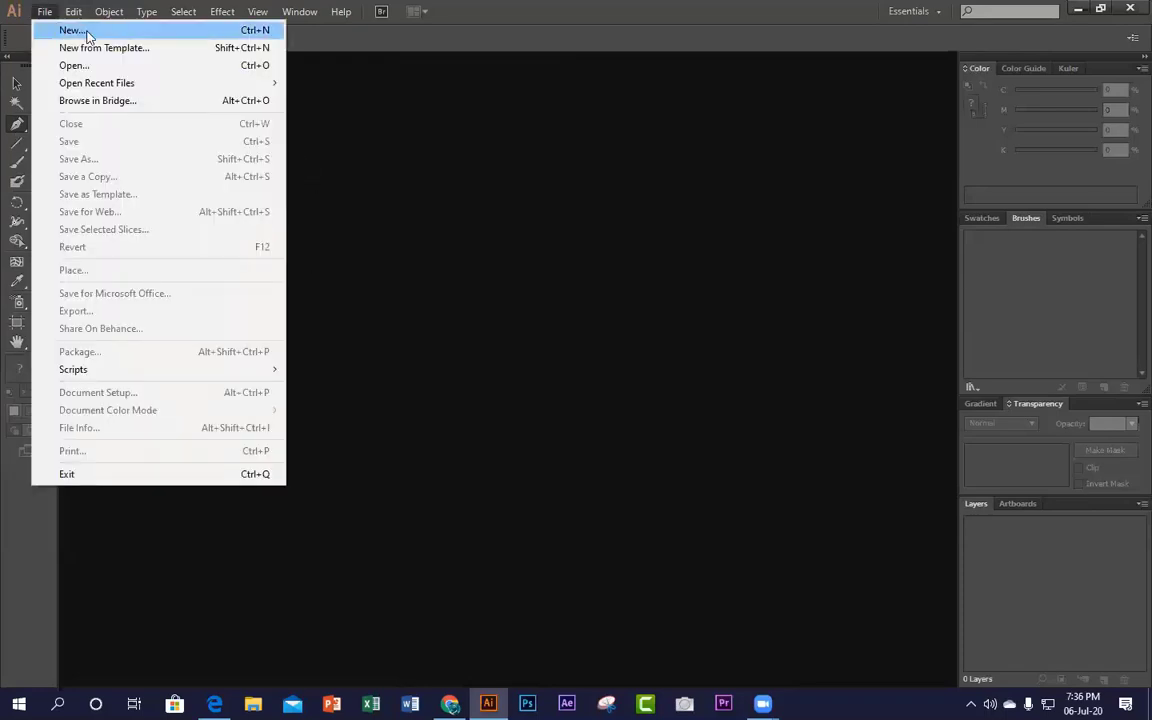
{"action": "left_click", "coordinate": [85, 32]}
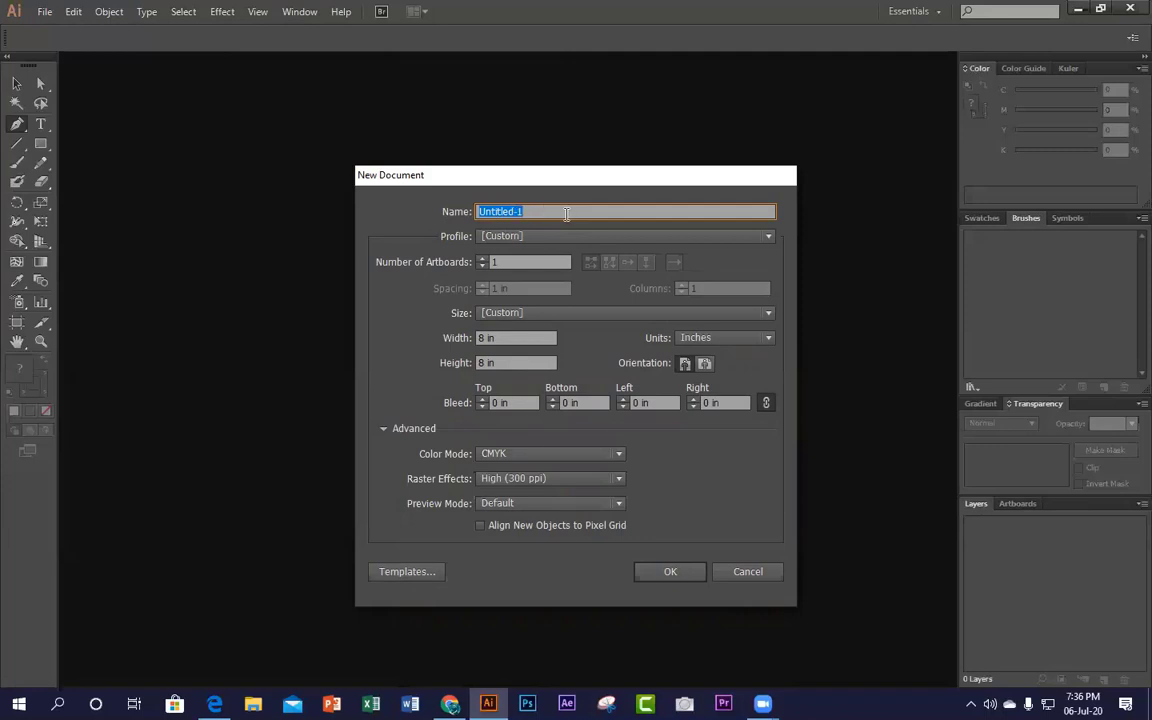
{"action": "type", "text": "123"}
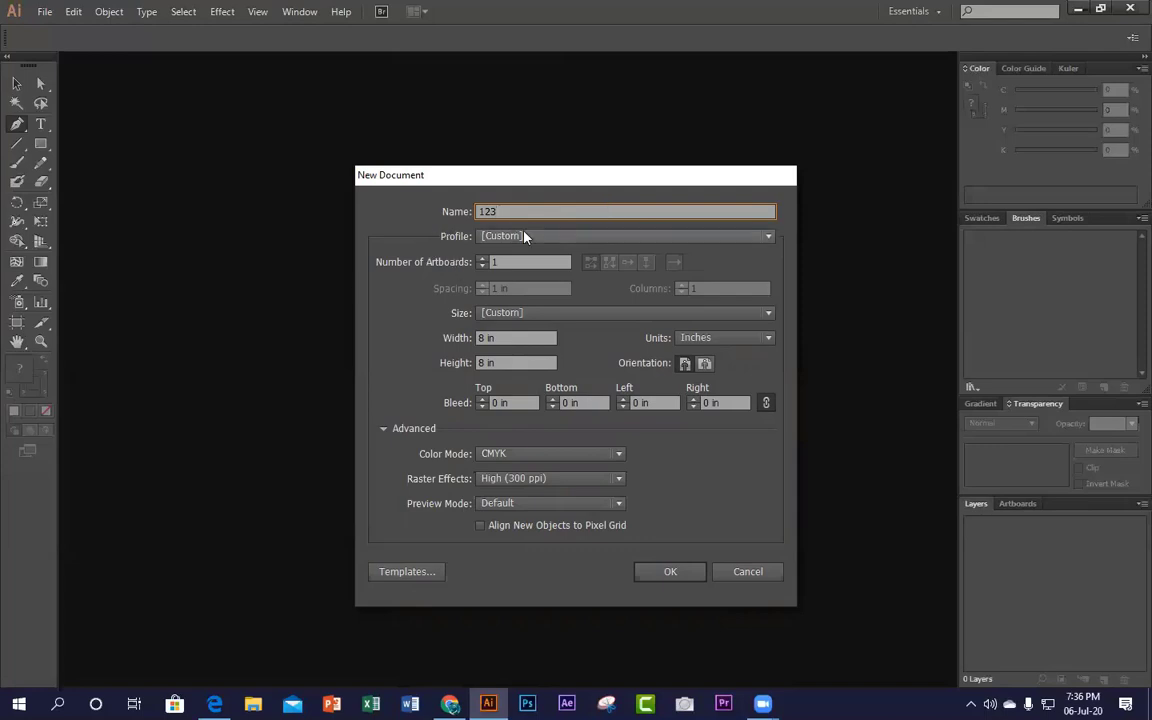
{"action": "left_click", "coordinate": [565, 236]}
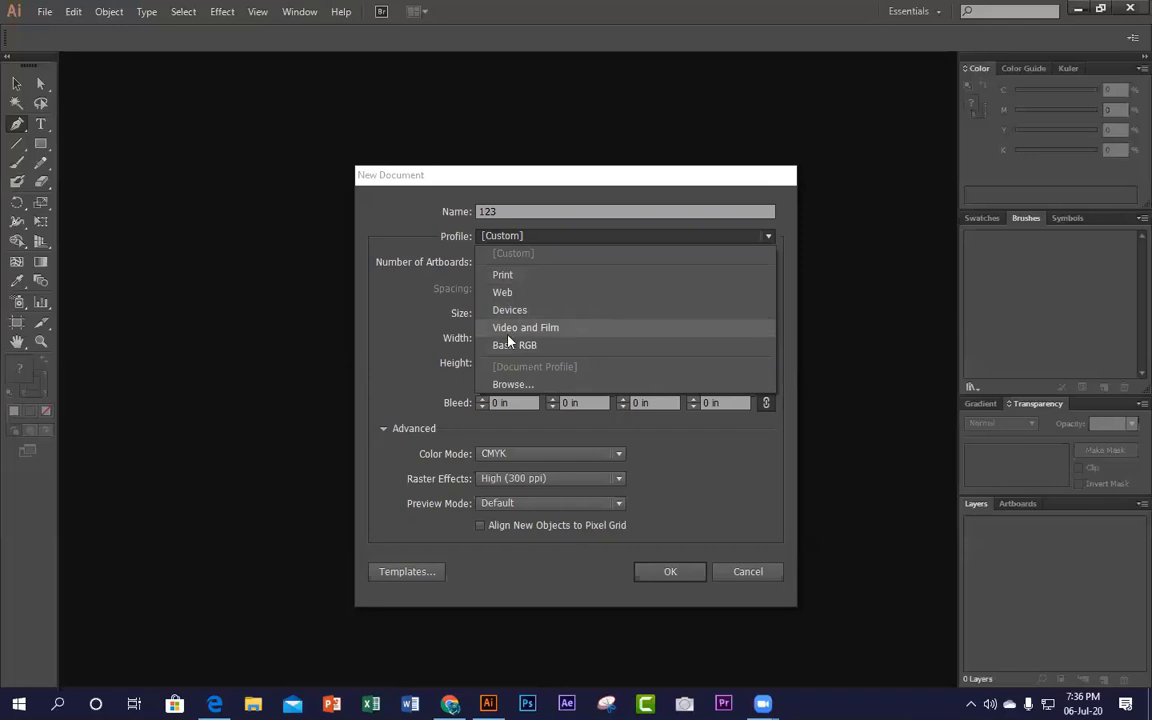
{"action": "left_click", "coordinate": [524, 276]}
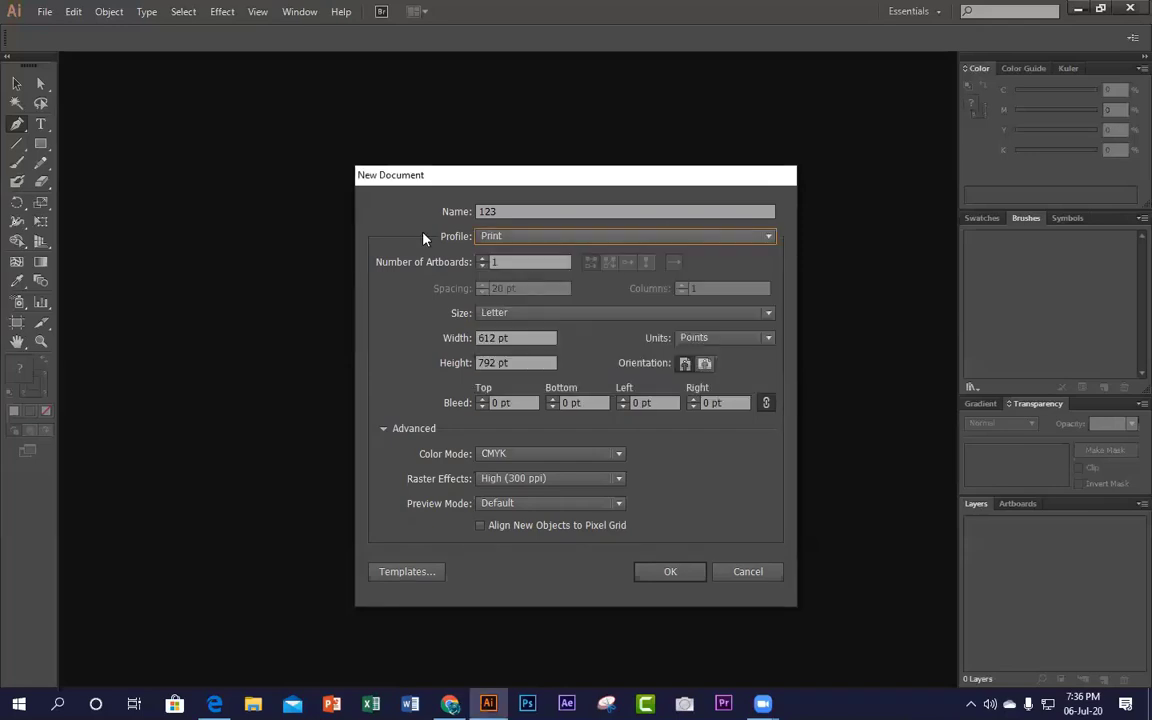
Step: Keep one artboard and set the new document to A4 size, inches as units and landscape orientation
{"action": "left_click", "coordinate": [520, 261]}
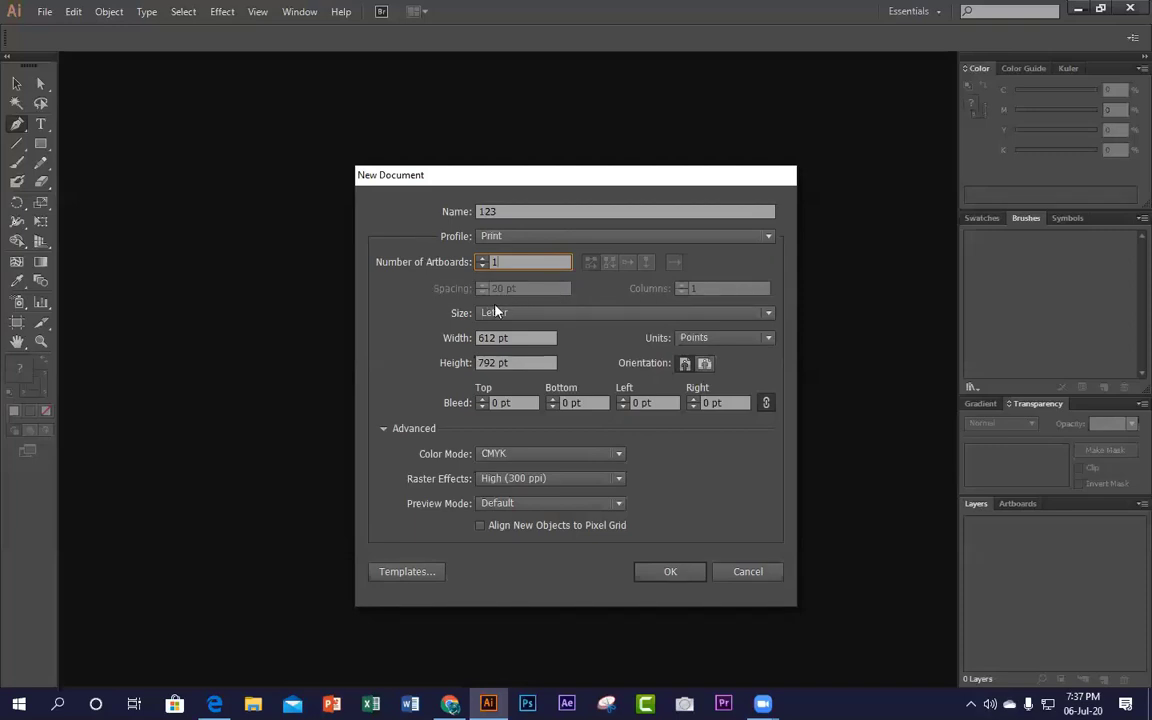
{"action": "left_click", "coordinate": [535, 315]}
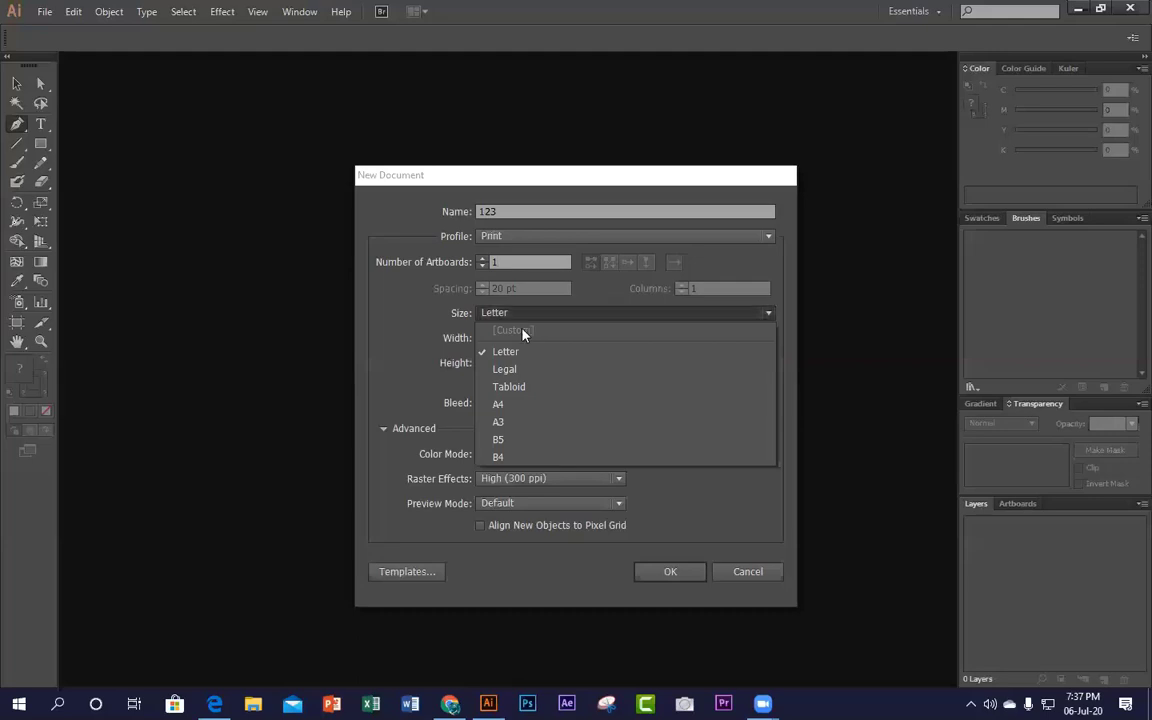
{"action": "left_click", "coordinate": [518, 403]}
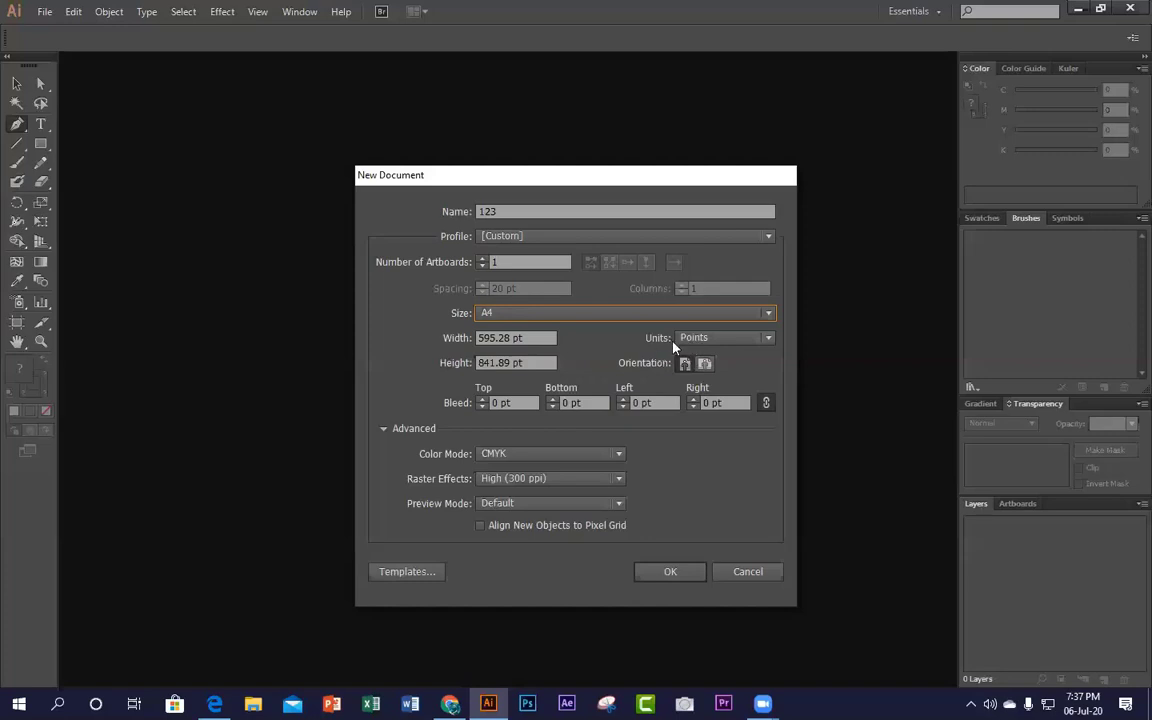
{"action": "left_click", "coordinate": [730, 339]}
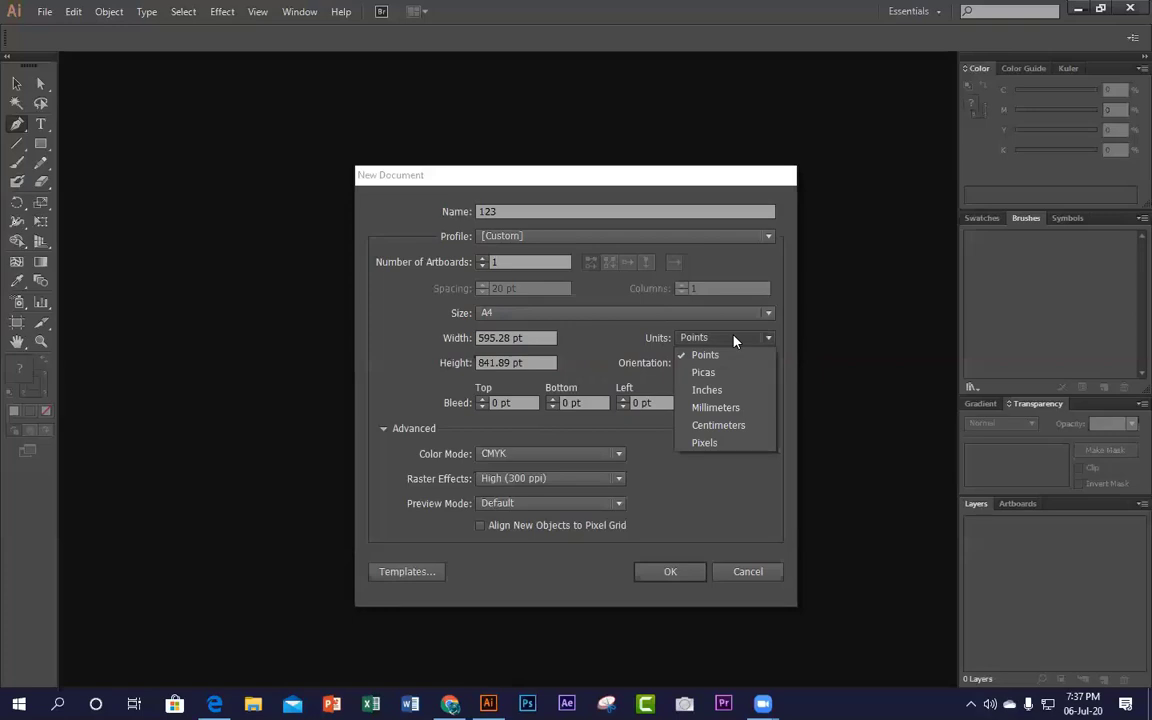
{"action": "left_click", "coordinate": [710, 390]}
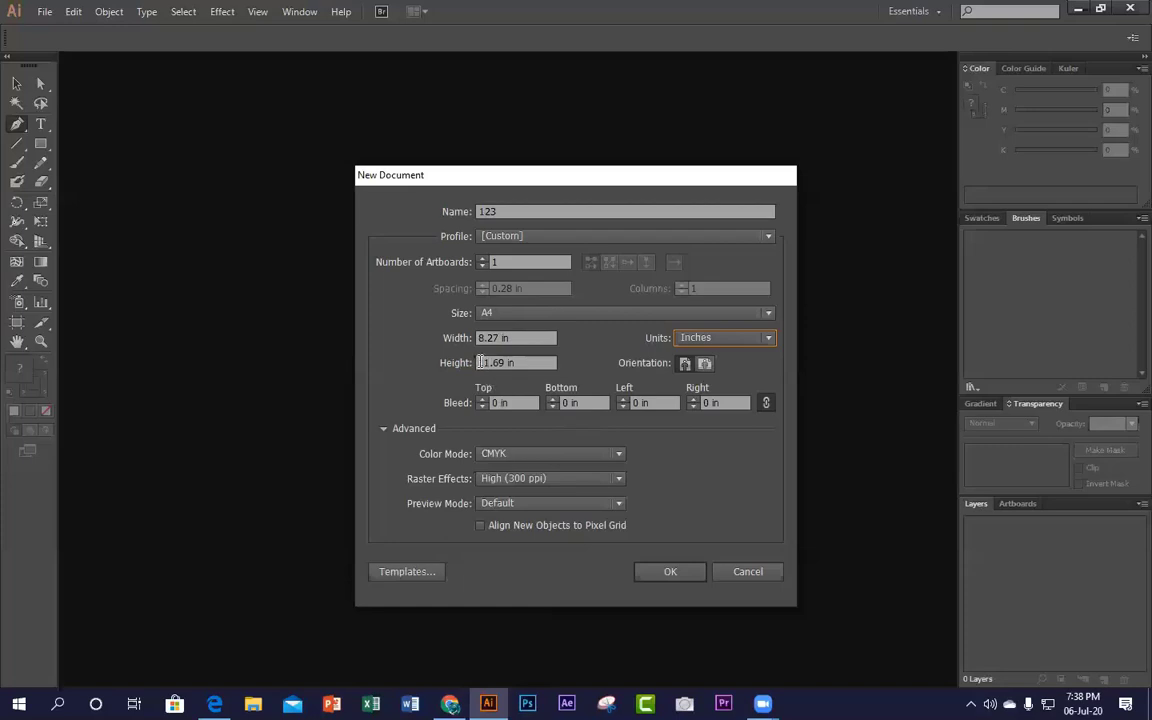
{"action": "left_click", "coordinate": [704, 364]}
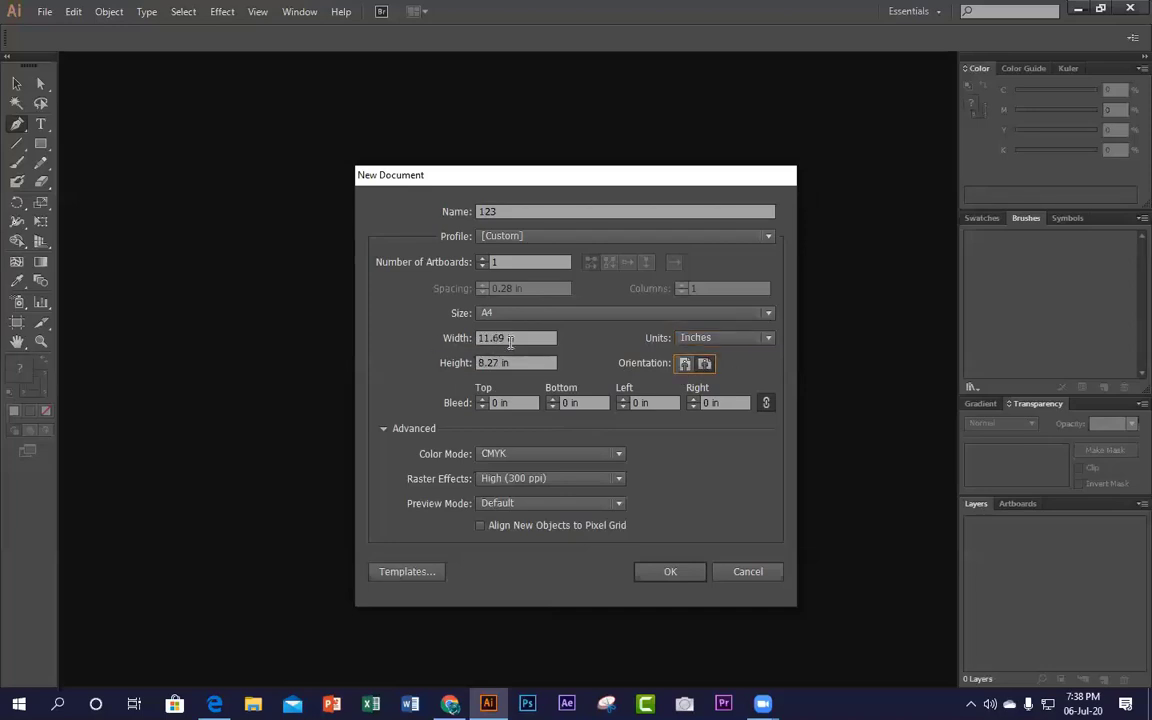
Step: Switch the new document to portrait orientation, 8.27 in wide by 11.69 in high
{"action": "left_click_drag", "start_coordinate": [477, 338], "coordinate": [530, 339]}
{"action": "key", "text": "Tab"}
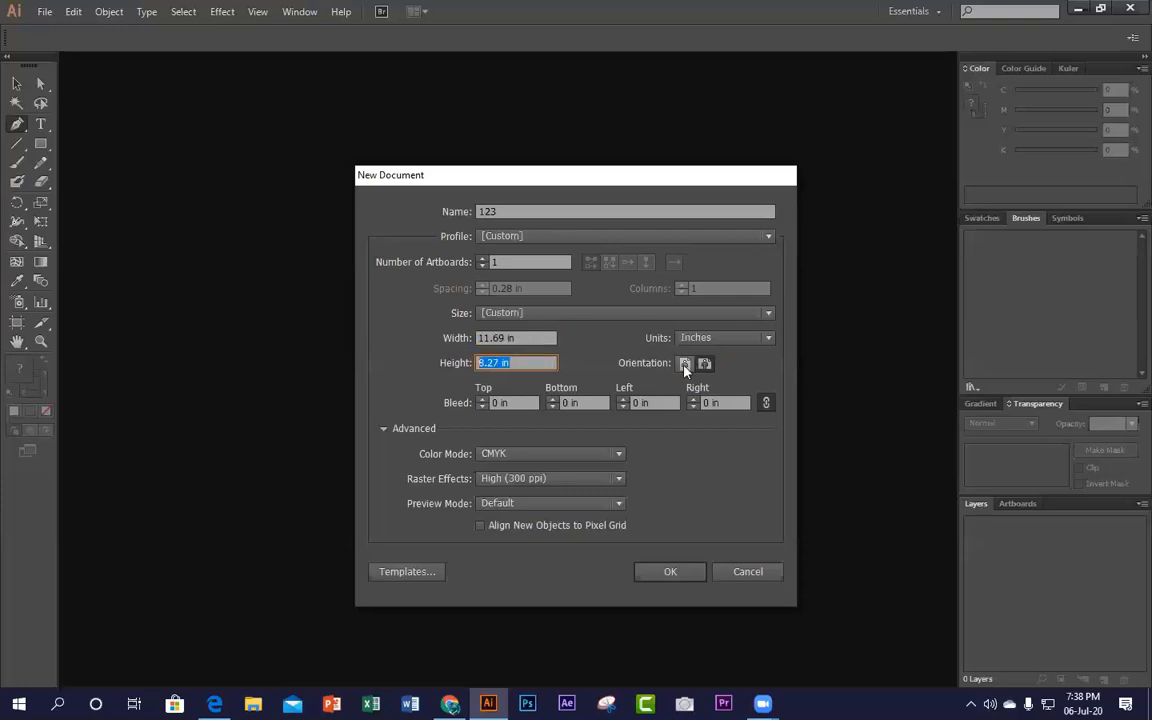
{"action": "left_click", "coordinate": [685, 364]}
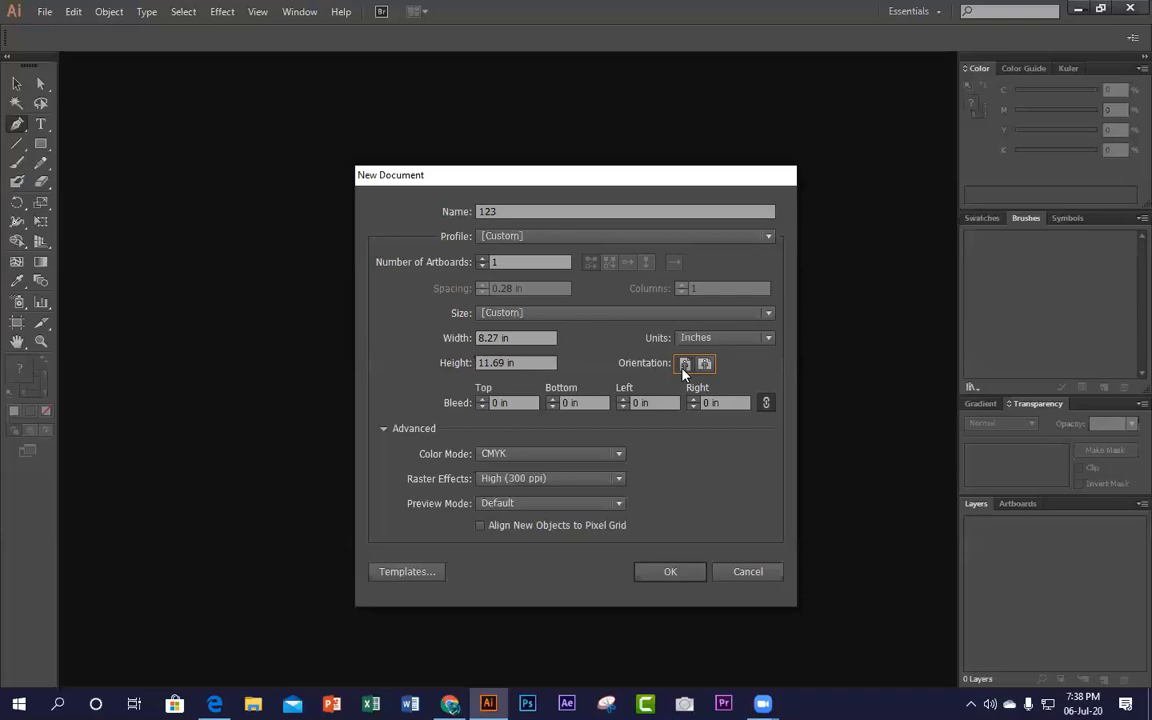
Step: Review the four bleed values and the advanced settings of the new document
{"action": "left_click", "coordinate": [521, 400]}
{"action": "left_click", "coordinate": [389, 431]}
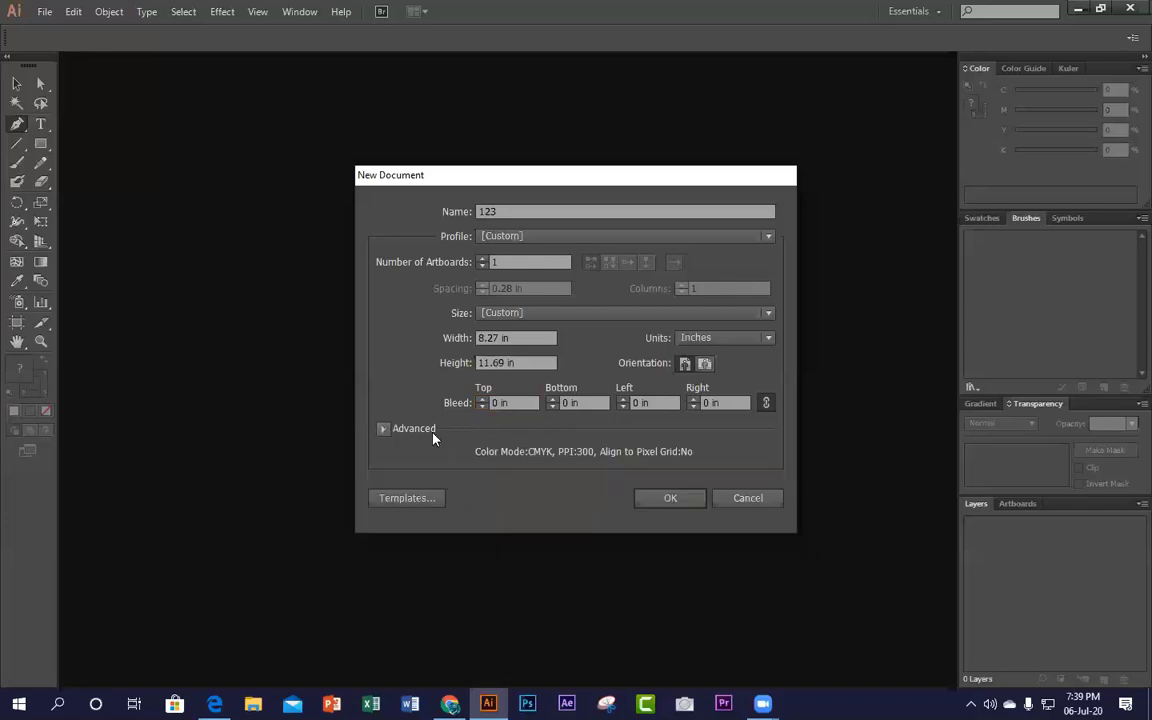
{"action": "left_click", "coordinate": [383, 430]}
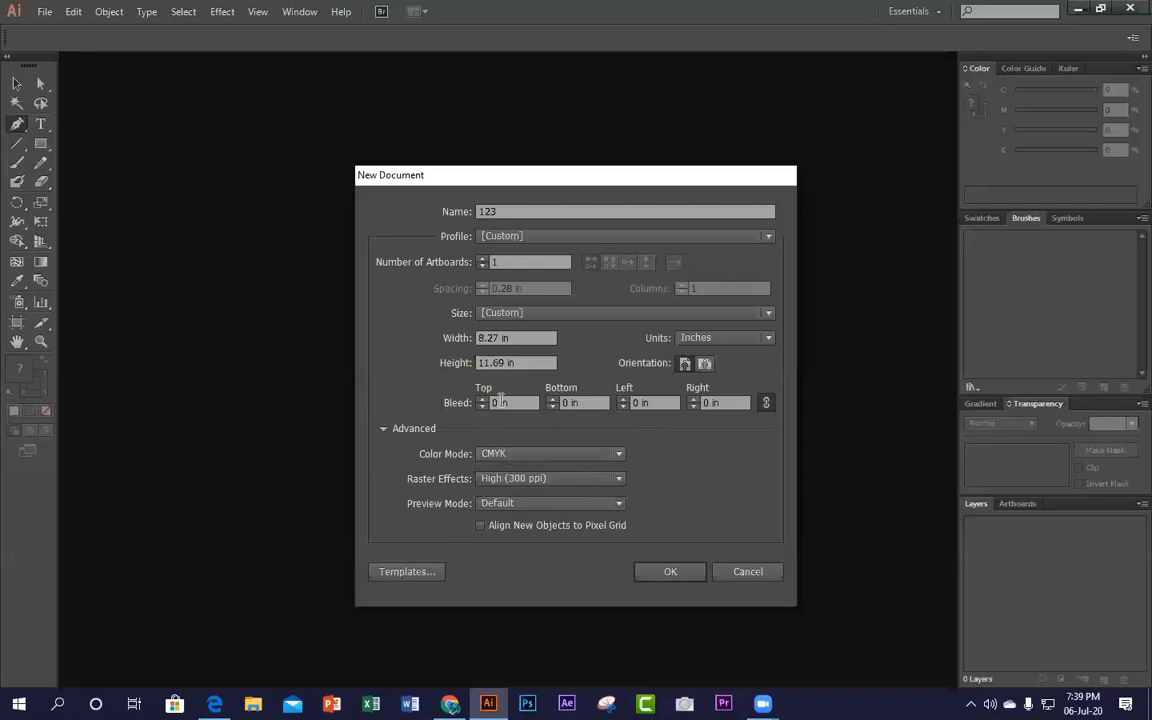
{"action": "left_click_drag", "start_coordinate": [492, 402], "coordinate": [540, 403]}
{"action": "key", "text": "Tab"}
{"action": "key", "text": "Tab"}
{"action": "key", "text": "Tab"}
Step: Keep CMYK color mode and High (300 ppi) raster effects, and create document 123
{"action": "left_click", "coordinate": [490, 453]}
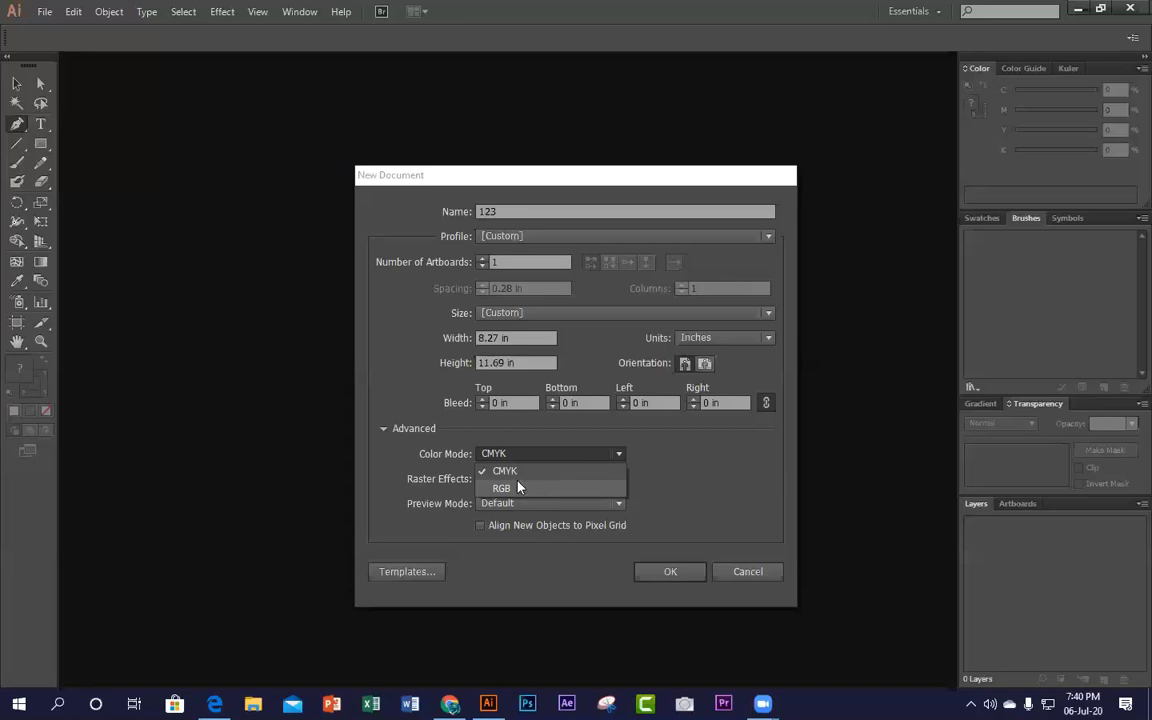
{"action": "left_click", "coordinate": [530, 471]}
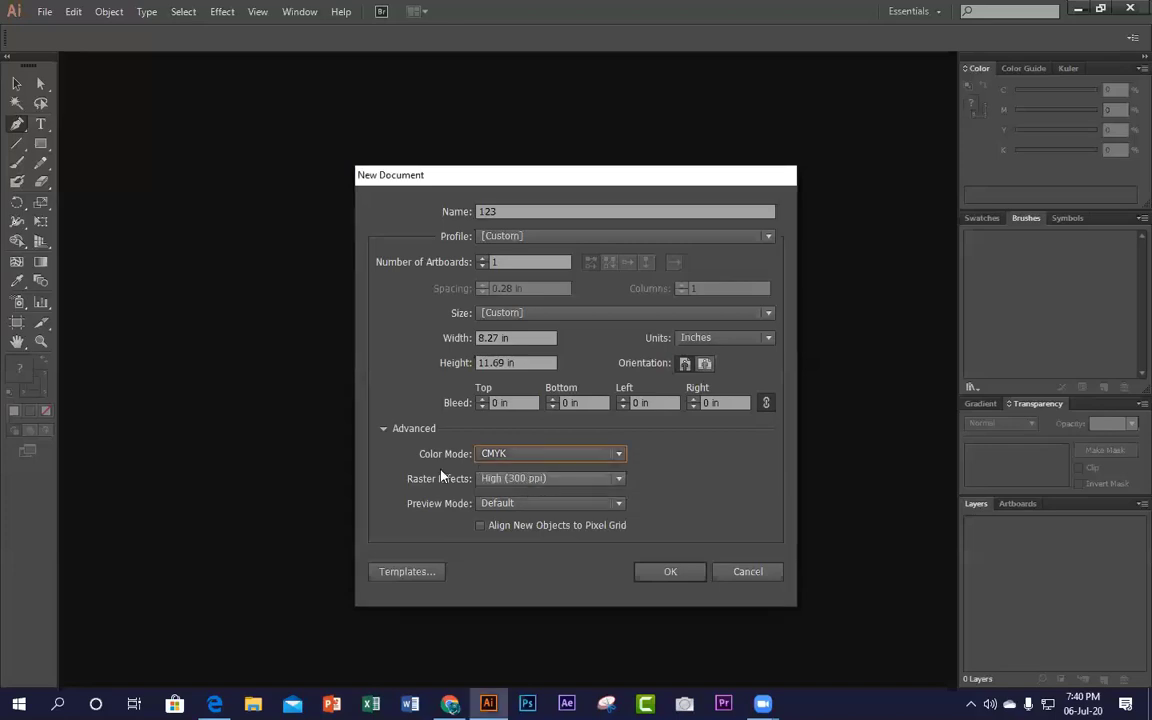
{"action": "left_click", "coordinate": [522, 479]}
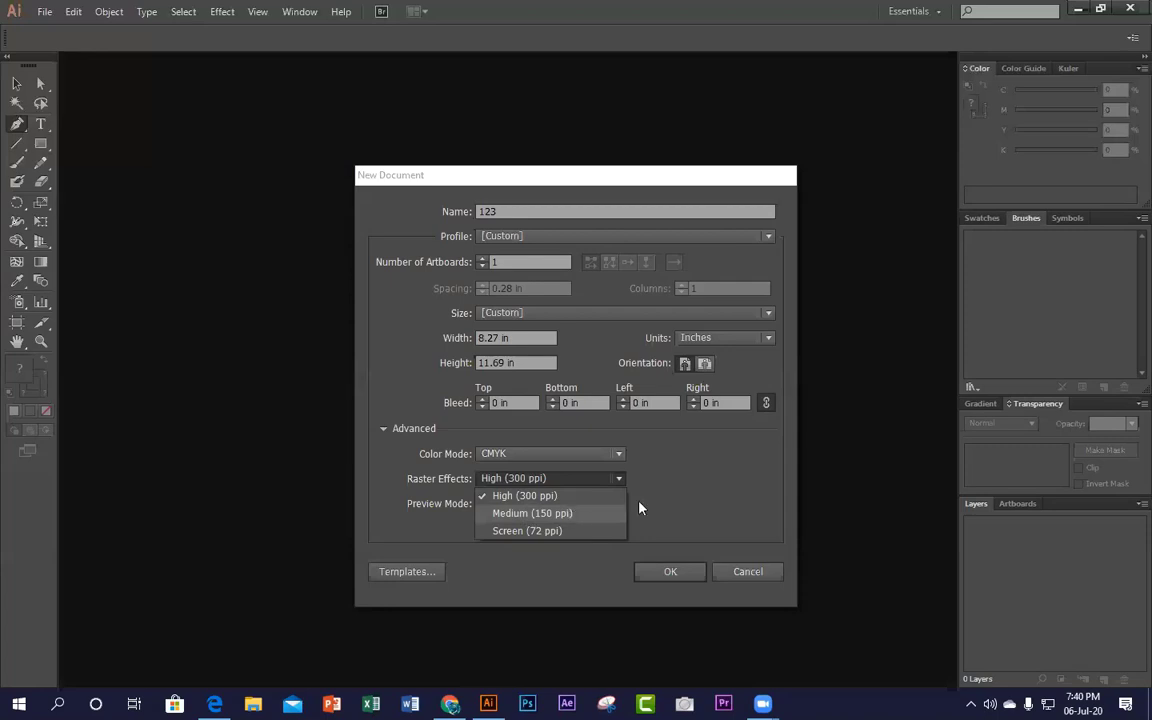
{"action": "left_click", "coordinate": [690, 495]}
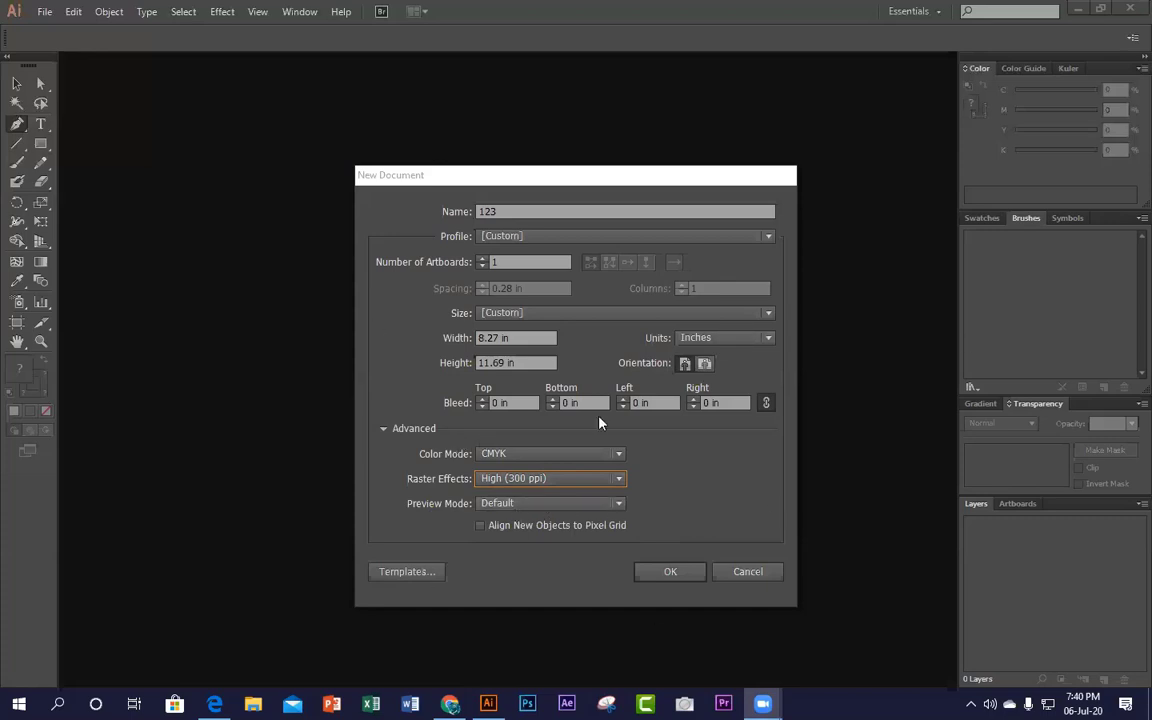
{"action": "left_click", "coordinate": [670, 572]}
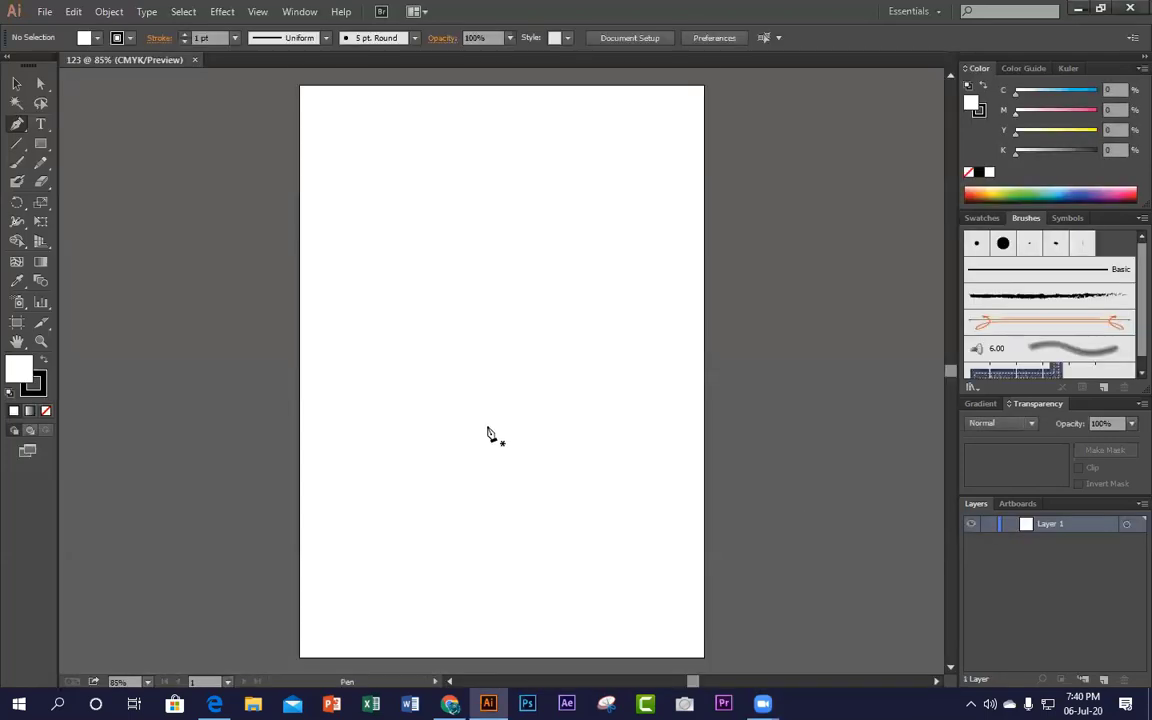
Step: Activate the Selection tool in document 123
{"action": "scroll", "coordinate": [477, 428], "scroll_direction": "up", "scroll_amount": 3}
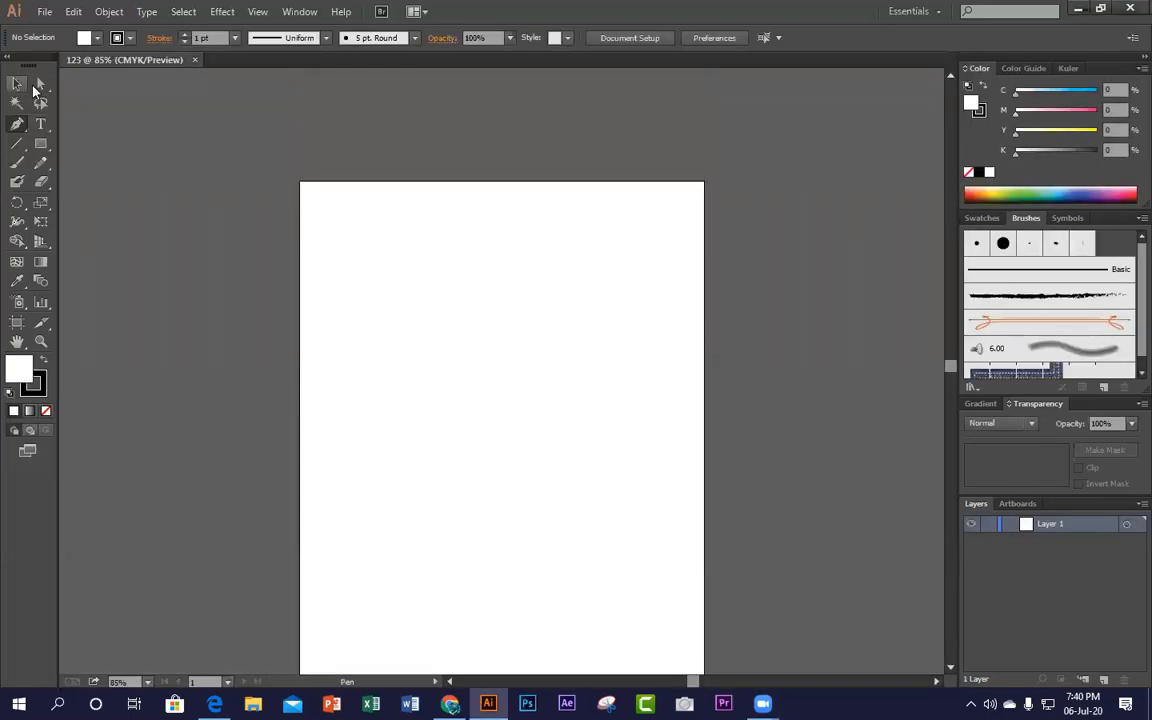
{"action": "left_click", "coordinate": [18, 84]}
{"action": "scroll", "coordinate": [442, 328], "scroll_direction": "down", "scroll_amount": 5}
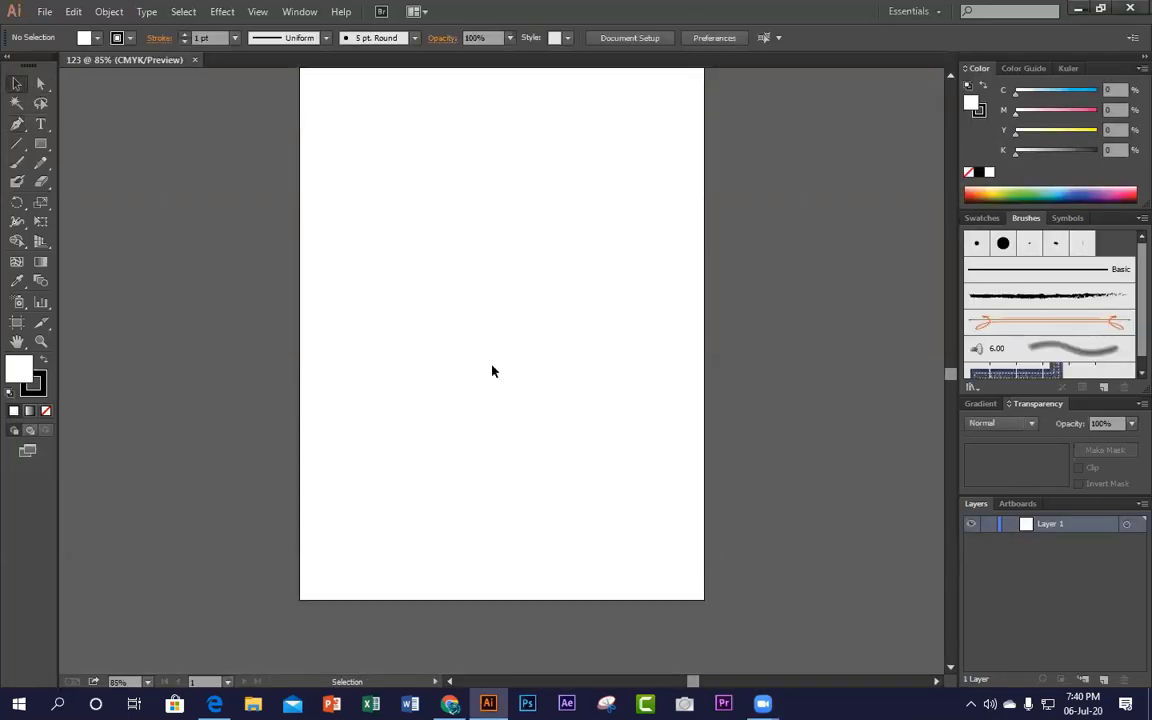
Step: Review the preview mode options for another new document, and leave the setup without creating it
{"action": "left_click", "coordinate": [45, 11]}
{"action": "left_click", "coordinate": [52, 28]}
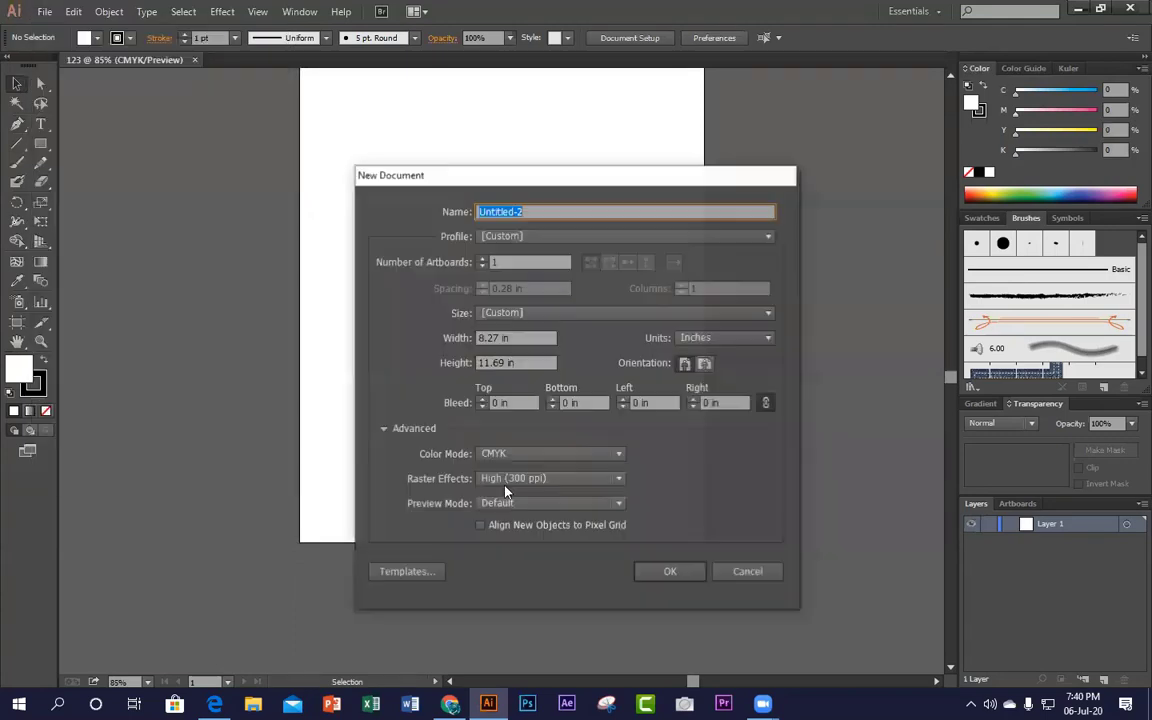
{"action": "left_click", "coordinate": [593, 508]}
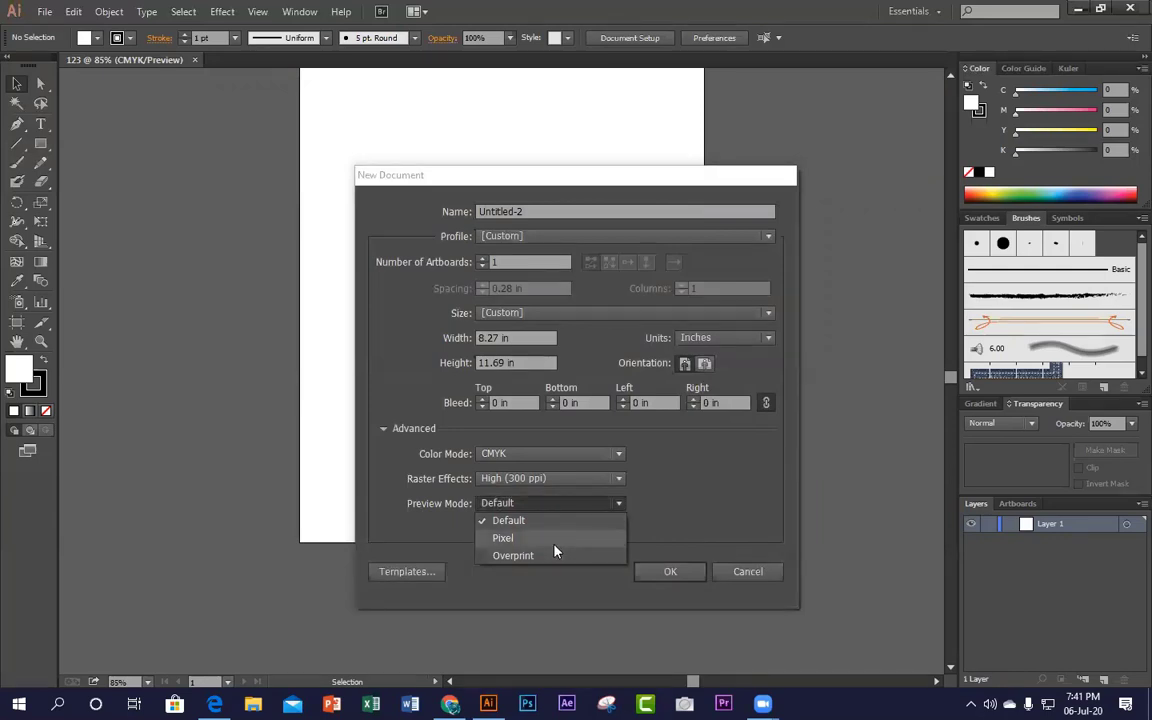
{"action": "left_click", "coordinate": [741, 490]}
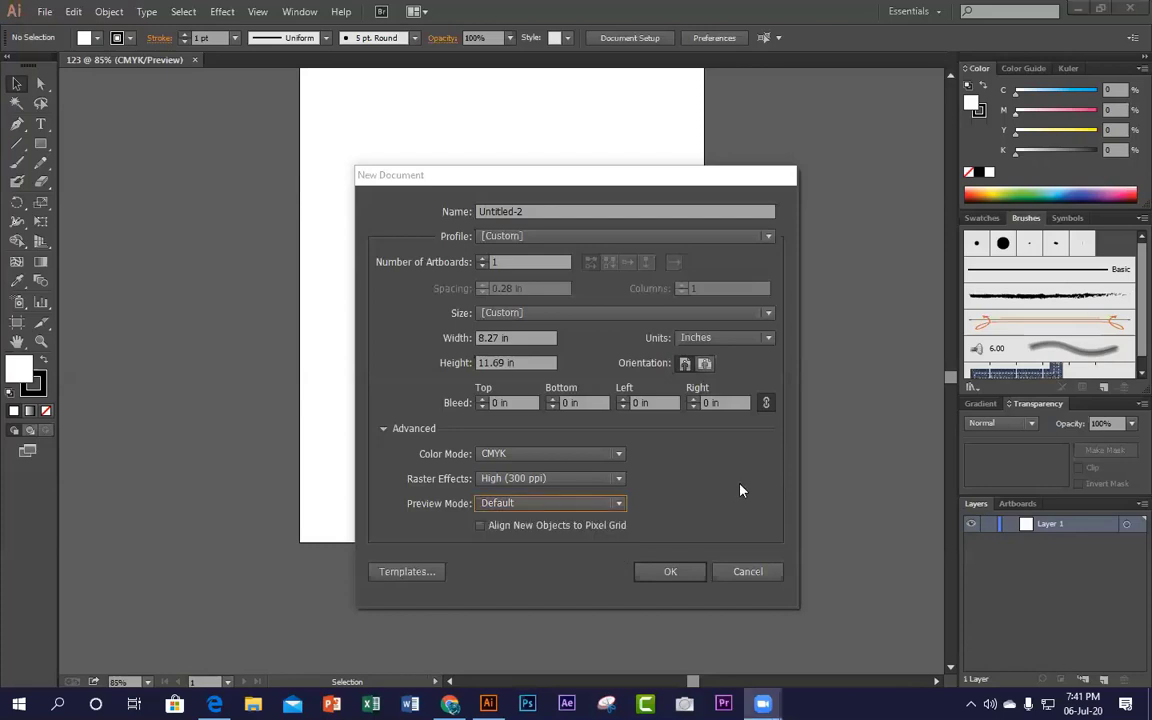
{"action": "left_click", "coordinate": [756, 572]}
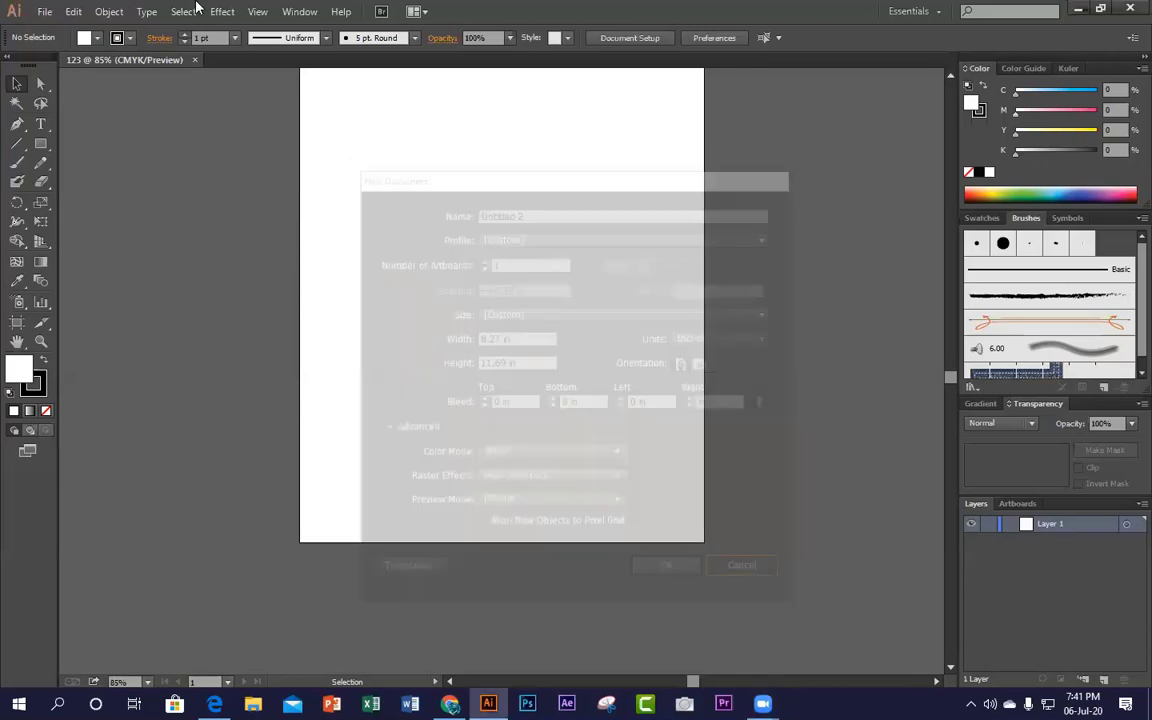
{"action": "scroll", "coordinate": [532, 535], "scroll_direction": "up", "scroll_amount": 10}
{"action": "scroll", "coordinate": [525, 507], "scroll_direction": "down", "scroll_amount": 4}
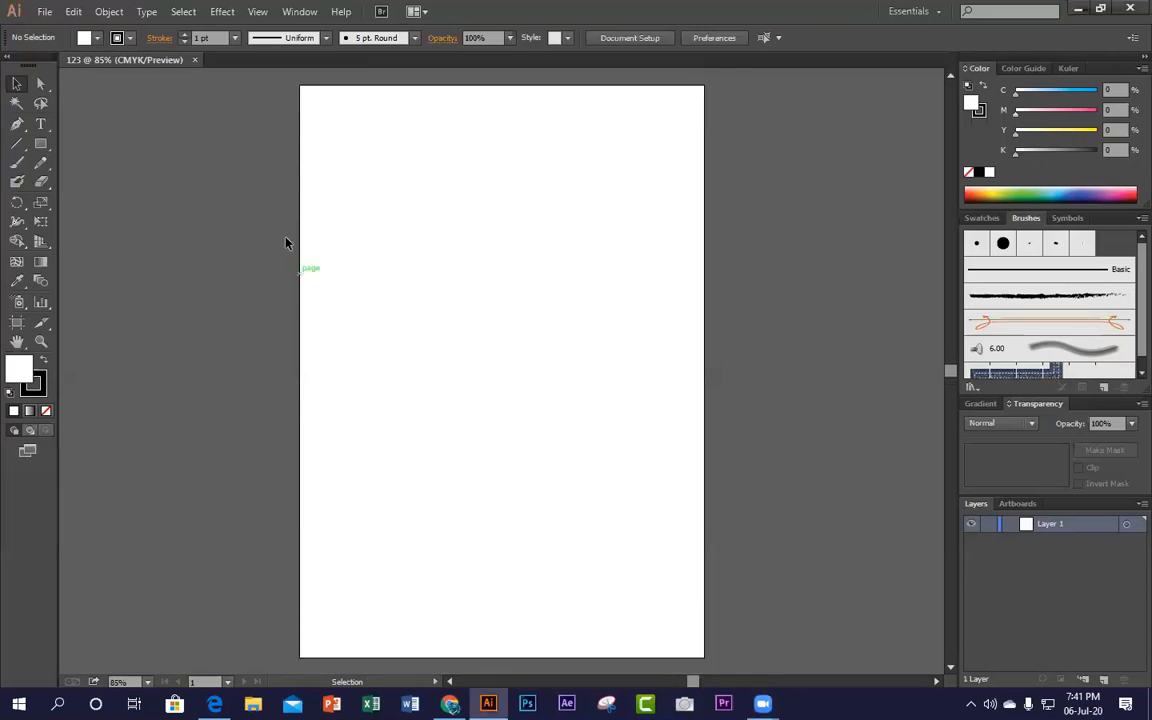
{"action": "left_click_drag", "start_coordinate": [281, 231], "coordinate": [761, 421]}
{"action": "left_click_drag", "start_coordinate": [466, 274], "coordinate": [630, 476]}
{"action": "left_click_drag", "start_coordinate": [516, 524], "coordinate": [317, 268]}
{"action": "left_click_drag", "start_coordinate": [751, 536], "coordinate": [450, 256]}
{"action": "left_click_drag", "start_coordinate": [592, 378], "coordinate": [441, 232]}
{"action": "left_click_drag", "start_coordinate": [358, 329], "coordinate": [266, 241]}
{"action": "left_click_drag", "start_coordinate": [320, 166], "coordinate": [518, 292]}
{"action": "scroll", "coordinate": [662, 496], "scroll_direction": "up", "scroll_amount": 1}
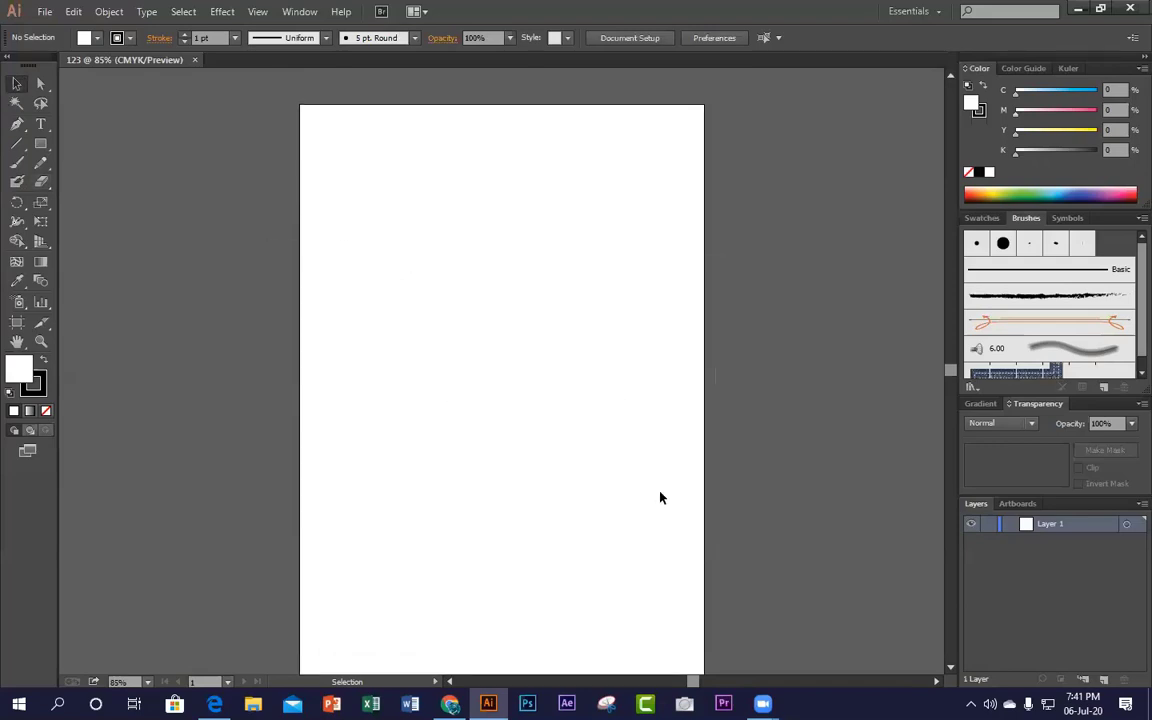
{"action": "scroll", "coordinate": [660, 497], "scroll_direction": "up", "scroll_amount": 3}
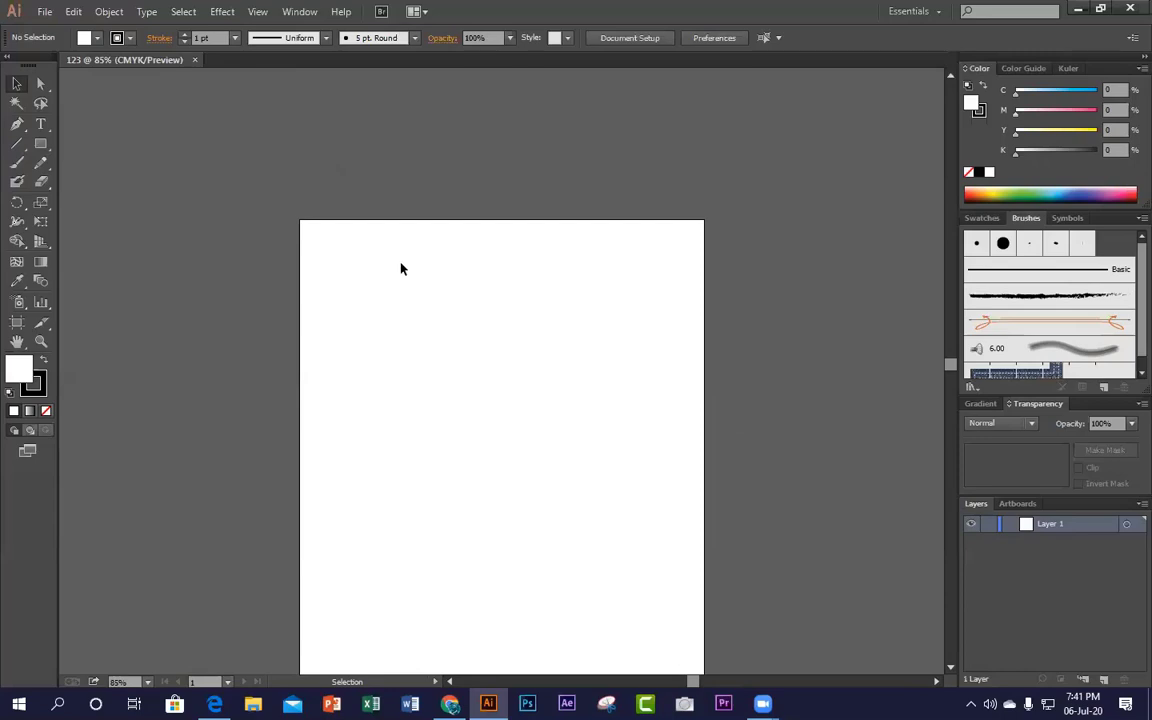
{"action": "scroll", "coordinate": [625, 501], "scroll_direction": "down", "scroll_amount": 2}
{"action": "scroll", "coordinate": [625, 501], "scroll_direction": "up", "scroll_amount": 4}
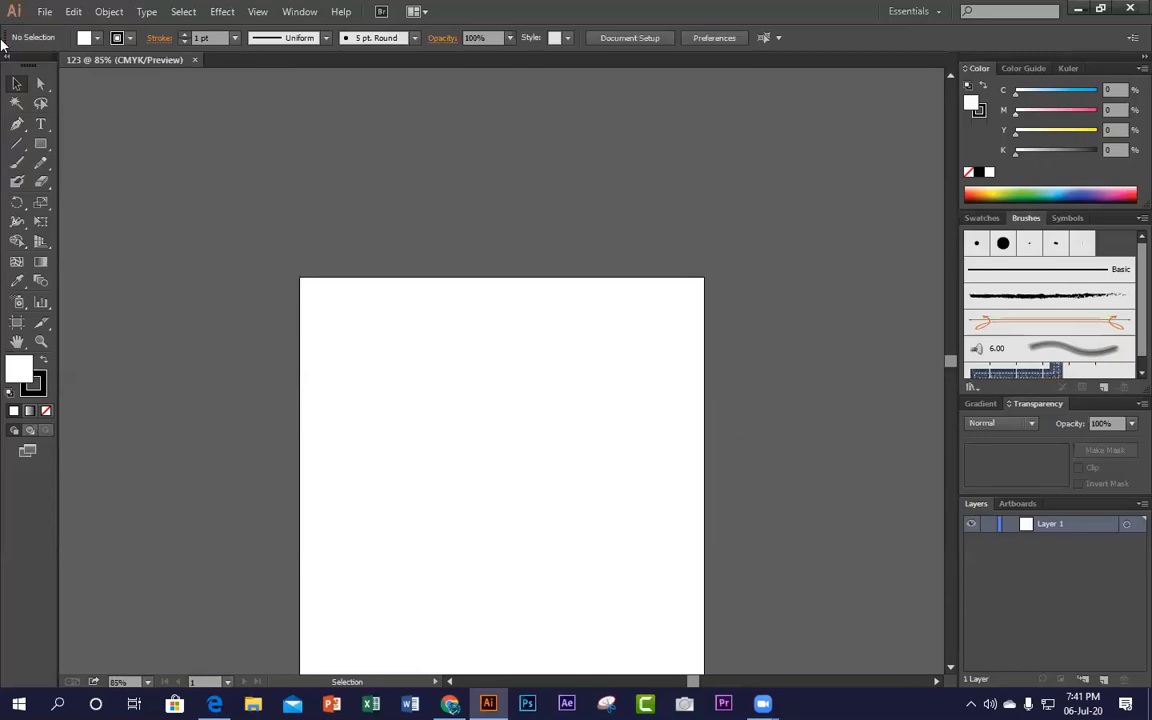
Step: Start another new document and try a linked bleed of 1.25 in on all sides
{"action": "left_click", "coordinate": [44, 14]}
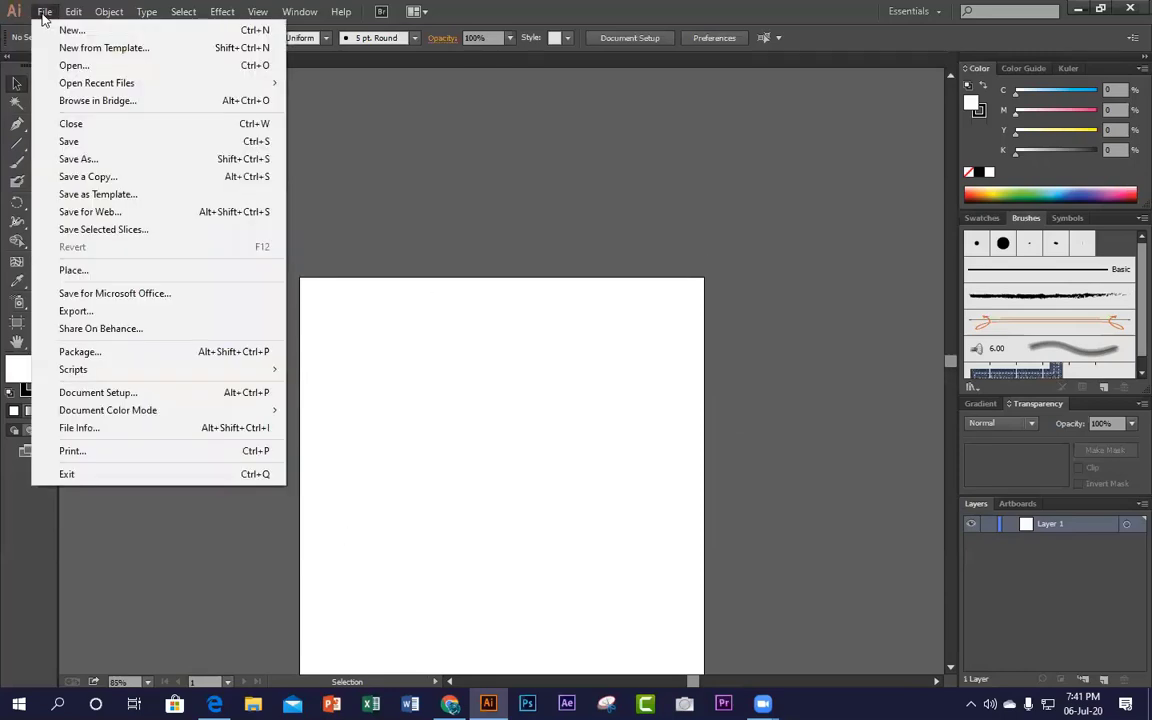
{"action": "left_click", "coordinate": [81, 33]}
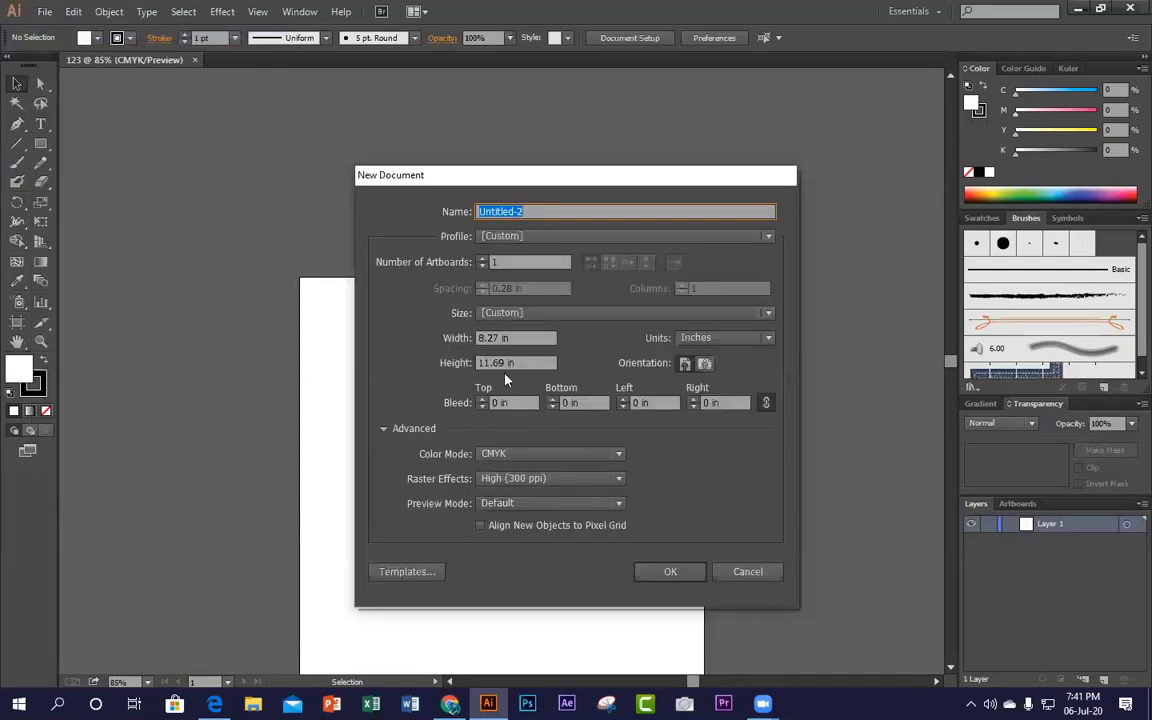
{"action": "left_click", "coordinate": [462, 403]}
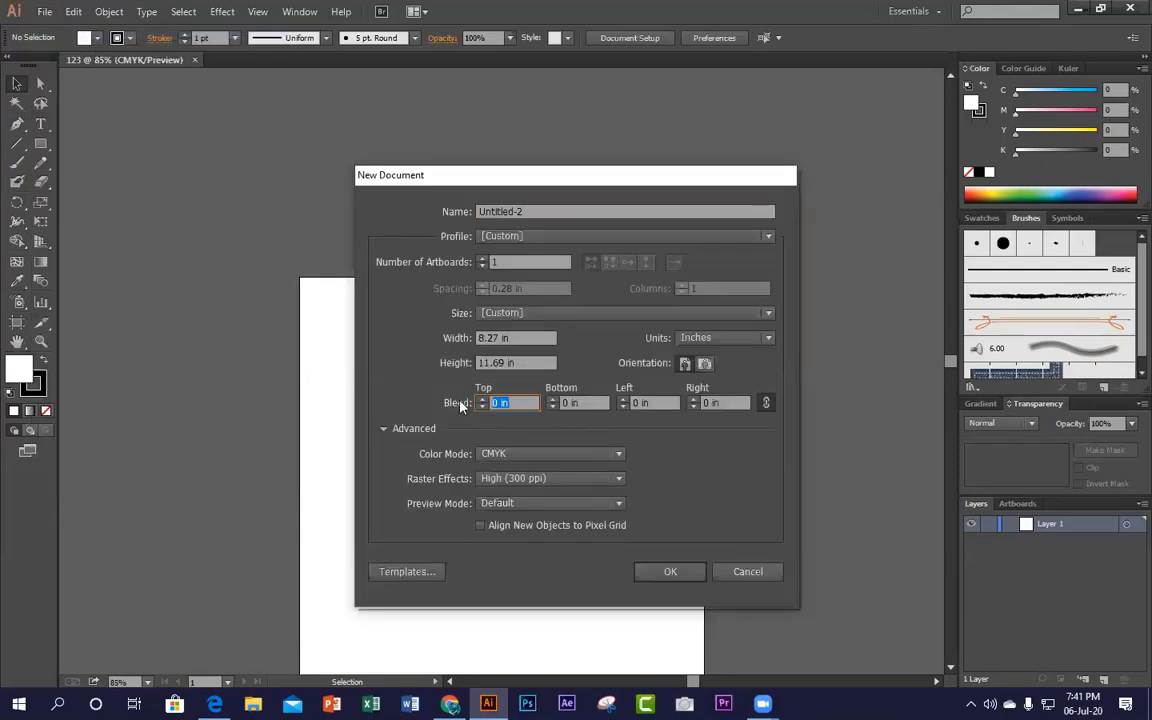
{"action": "type", "text": "1.25"}
{"action": "key", "text": "Tab"}
Step: Try a bleed of 2 in for the new document, toggling the link between the four sides
{"action": "left_click", "coordinate": [517, 403]}
{"action": "left_click_drag", "start_coordinate": [489, 405], "coordinate": [606, 410]}
{"action": "key", "text": "Tab"}
{"action": "left_click", "coordinate": [524, 403]}
{"action": "left_click_drag", "start_coordinate": [490, 403], "coordinate": [590, 403]}
{"action": "type", "text": "2"}
{"action": "left_click", "coordinate": [766, 403]}
{"action": "left_click_drag", "start_coordinate": [386, 408], "coordinate": [370, 412]}
{"action": "type", "text": "2"}
{"action": "key", "text": "Tab"}
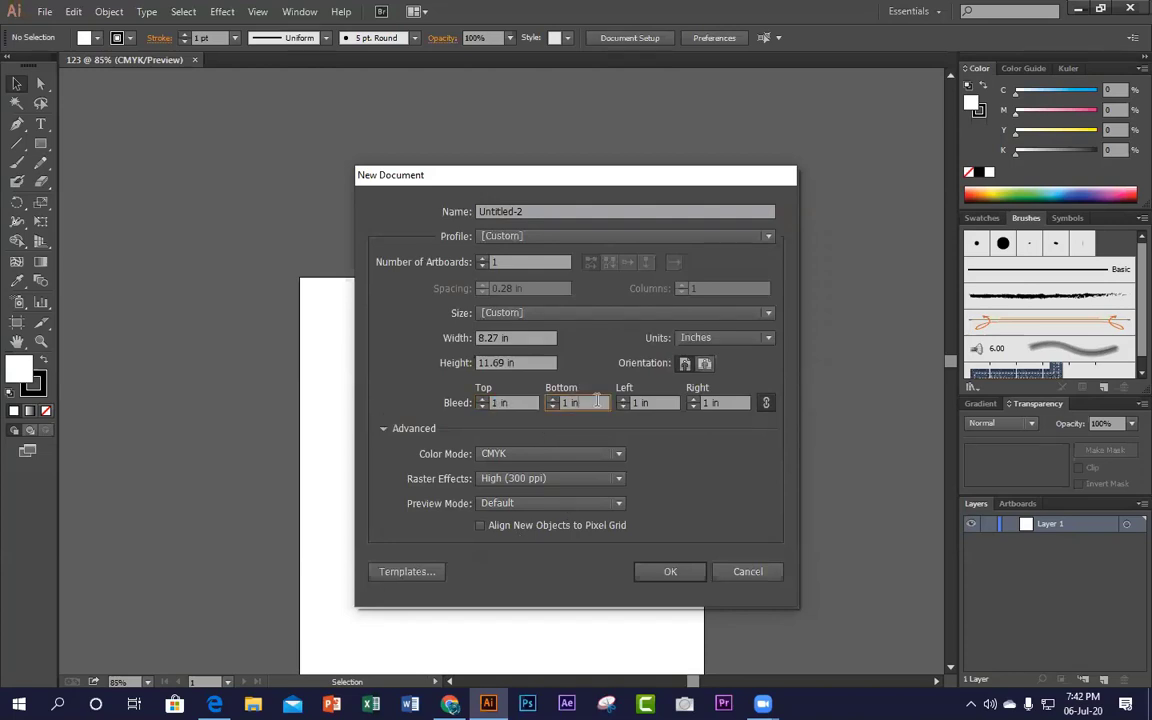
{"action": "left_click_drag", "start_coordinate": [523, 403], "coordinate": [386, 408]}
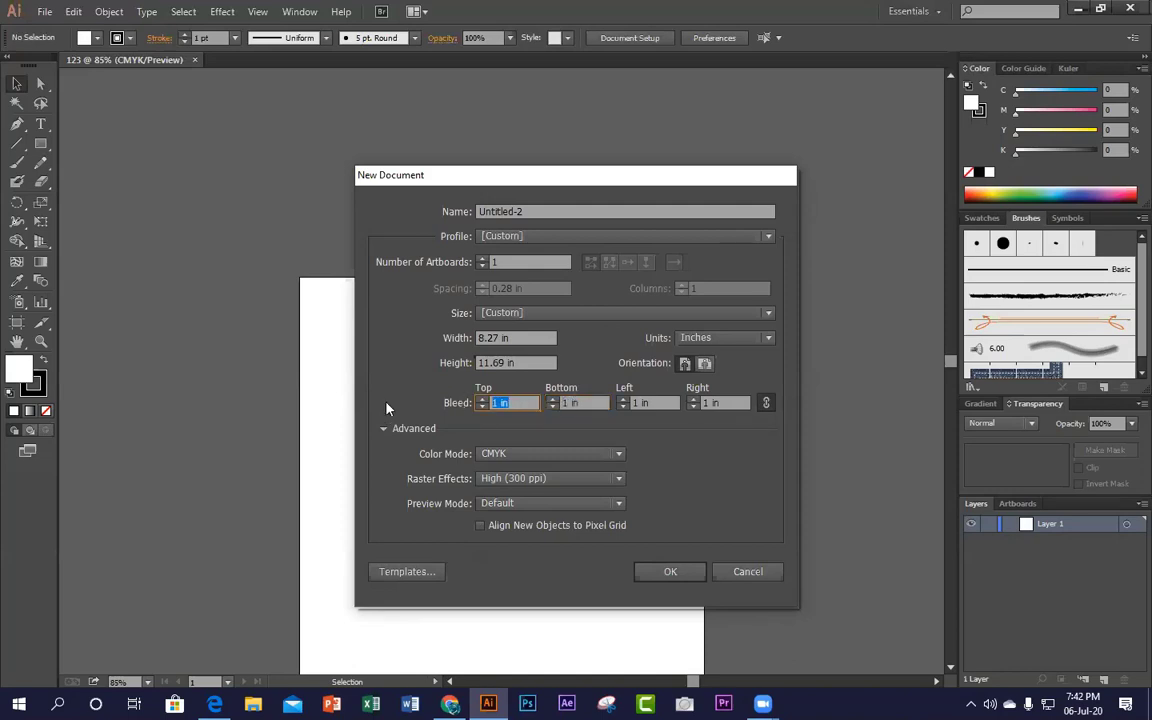
{"action": "type", "text": "2"}
{"action": "key", "text": "Tab"}
Step: Set the bleed to 0.15 in on all four sides and unlink the bleed values
{"action": "left_click_drag", "start_coordinate": [530, 403], "coordinate": [411, 413]}
{"action": "type", "text": "0.25"}
{"action": "key", "text": "BackSpace"}
{"action": "key", "text": "BackSpace"}
{"action": "type", "text": "15"}
{"action": "left_click", "coordinate": [766, 403]}
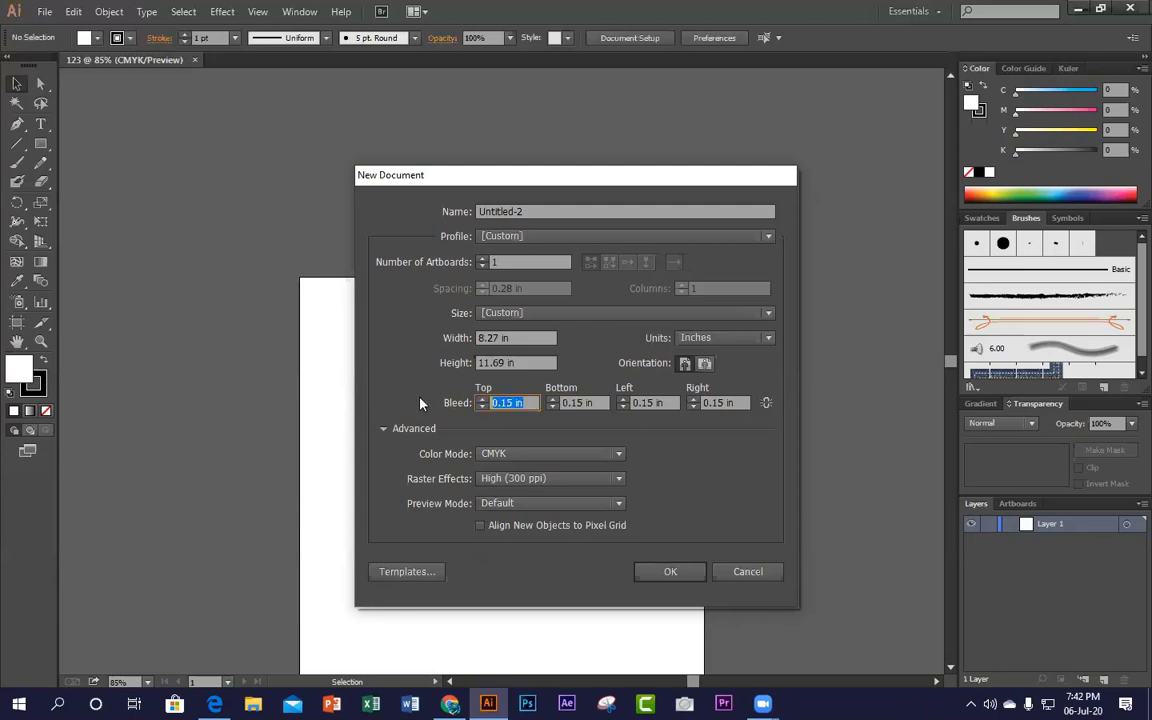
Step: Enter a 0.25 in bleed and relink the sides, and change the bleed to 0.125 in on all sides
{"action": "type", "text": "0.25"}
{"action": "left_click", "coordinate": [766, 403]}
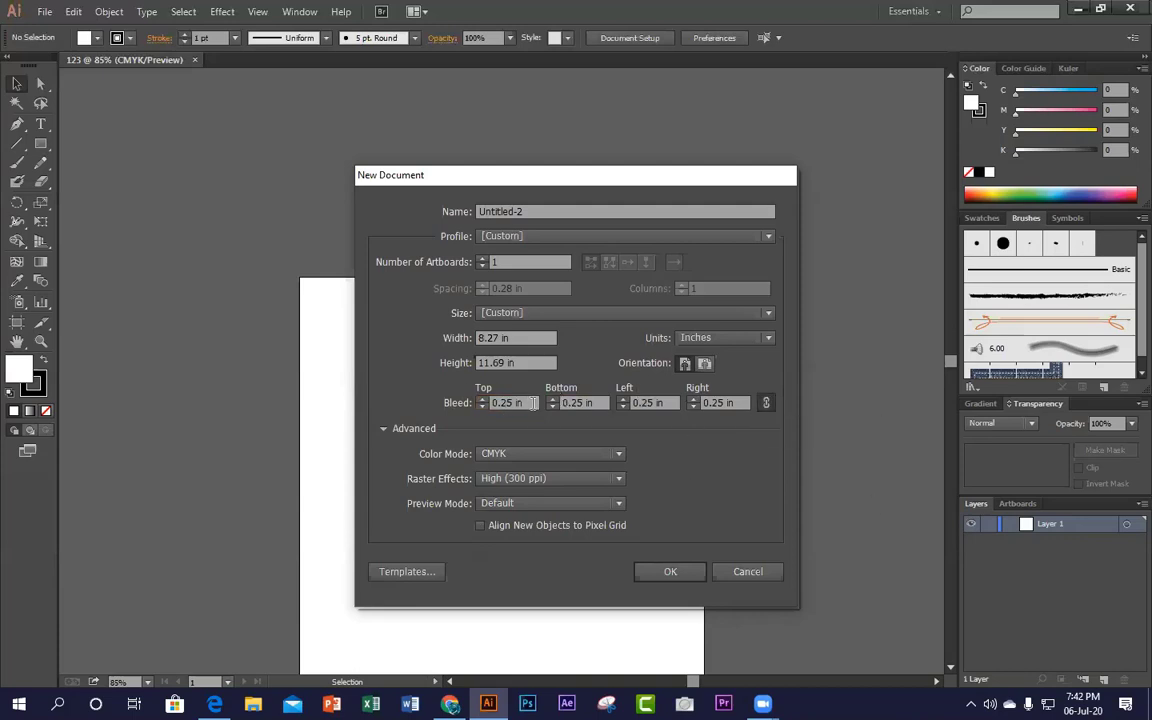
{"action": "left_click", "coordinate": [534, 403]}
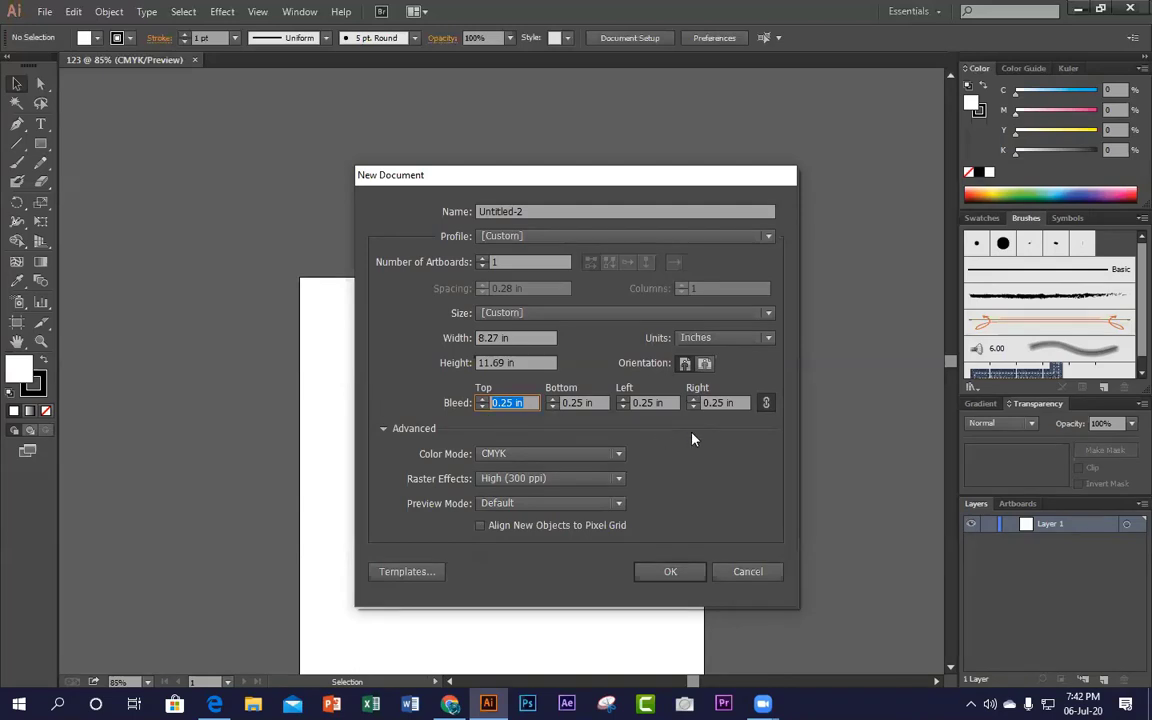
{"action": "type", "text": "0.125"}
{"action": "key", "text": "Tab"}
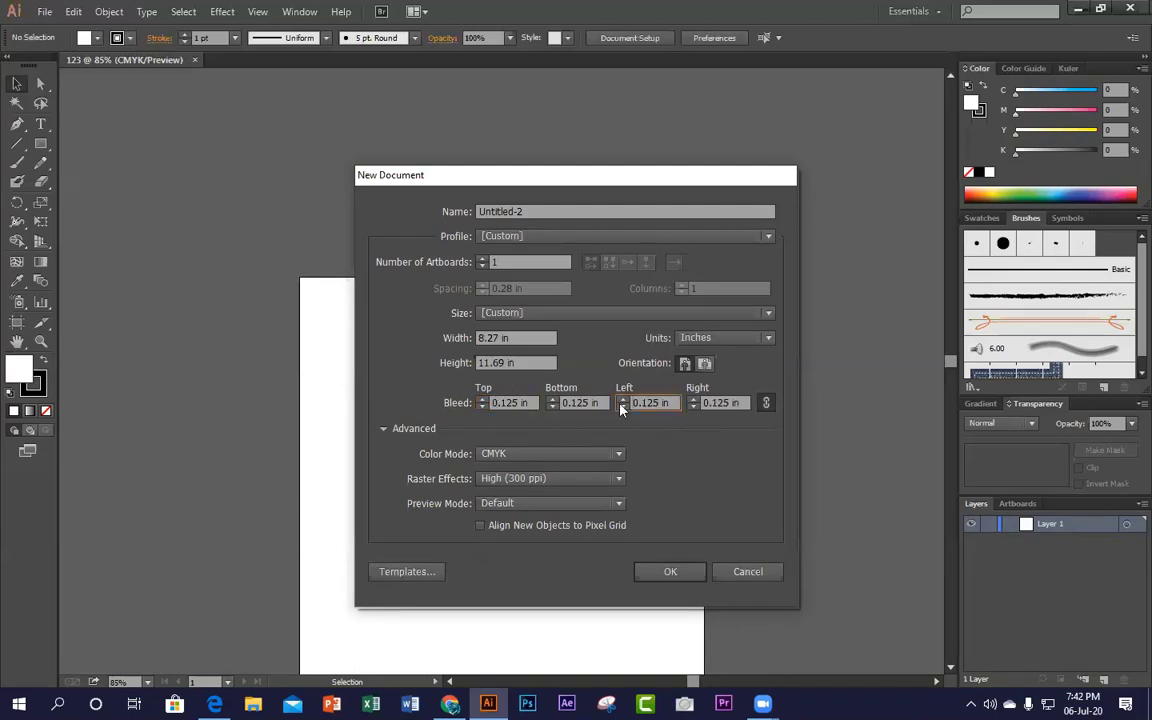
Step: Set the bleed to 0.25 in on all sides and create the document
{"action": "left_click", "coordinate": [534, 402]}
{"action": "type", "text": "0."}
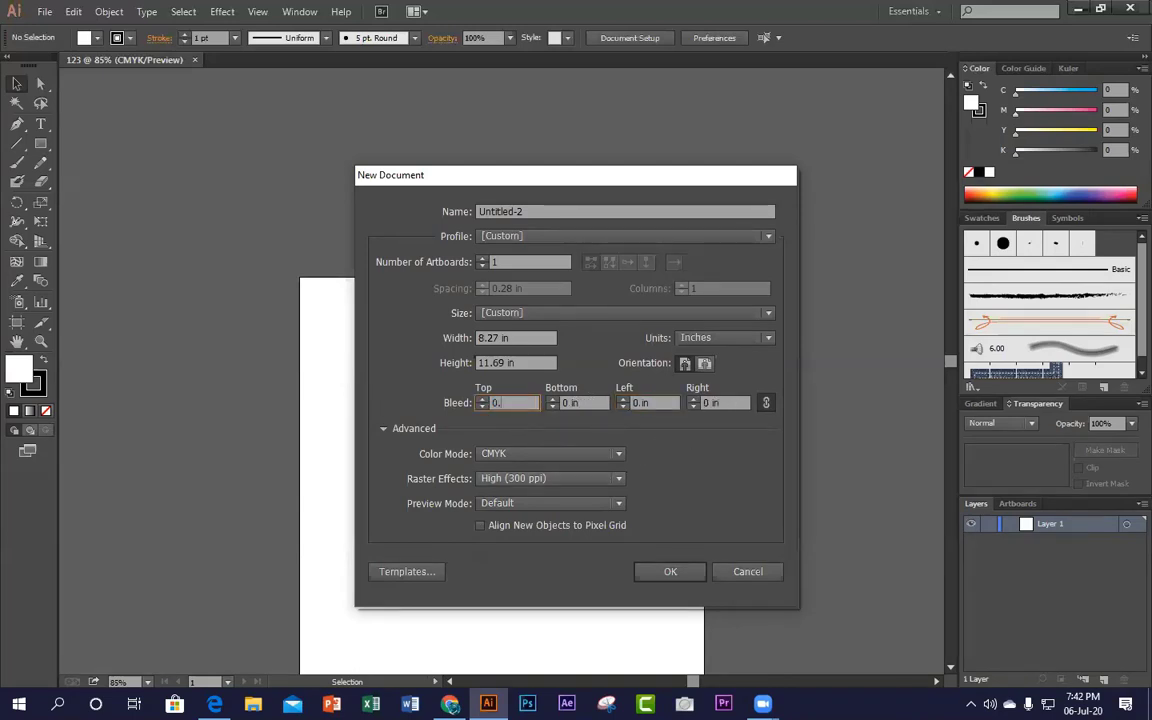
{"action": "type", "text": "25"}
{"action": "left_click", "coordinate": [663, 573]}
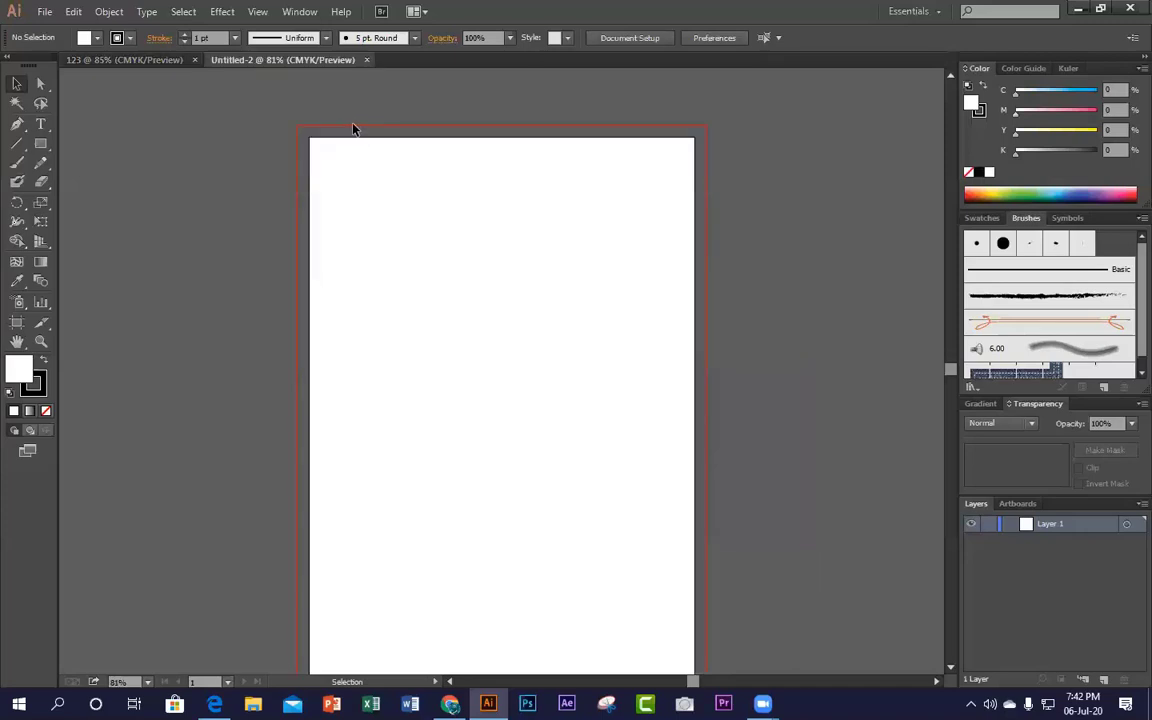
Step: Trace the red bleed guide around the Untitled-2 page, and zoom out document 123 to 50% for comparison
{"action": "left_click_drag", "start_coordinate": [352, 128], "coordinate": [729, 118]}
{"action": "left_click", "coordinate": [108, 60]}
{"action": "scroll", "coordinate": [419, 290], "scroll_direction": "down", "scroll_amount": 5}
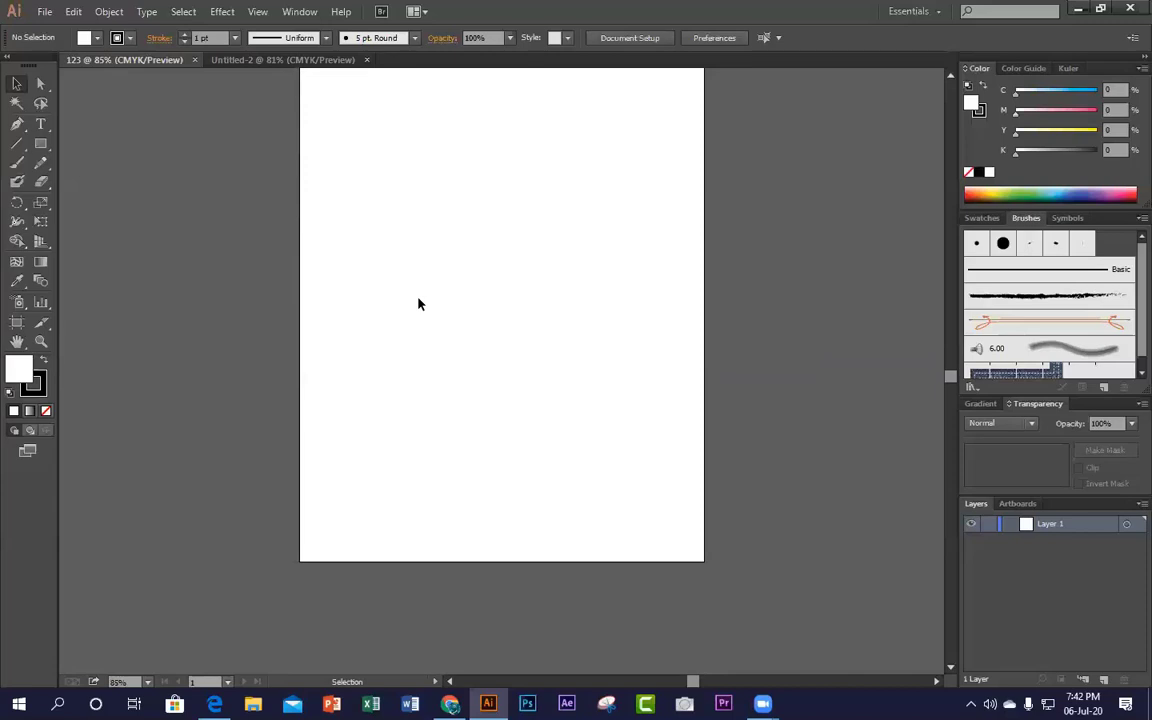
{"action": "key", "text": "ctrl+alt+space"}
{"action": "left_click", "coordinate": [437, 399], "text": "ctrl+alt"}
{"action": "left_click", "coordinate": [546, 366], "text": "ctrl+alt"}
{"action": "left_click", "coordinate": [543, 368], "text": "ctrl+alt"}
{"action": "scroll", "coordinate": [466, 304], "scroll_direction": "up", "scroll_amount": 2}
{"action": "left_click", "coordinate": [465, 305], "text": "ctrl"}
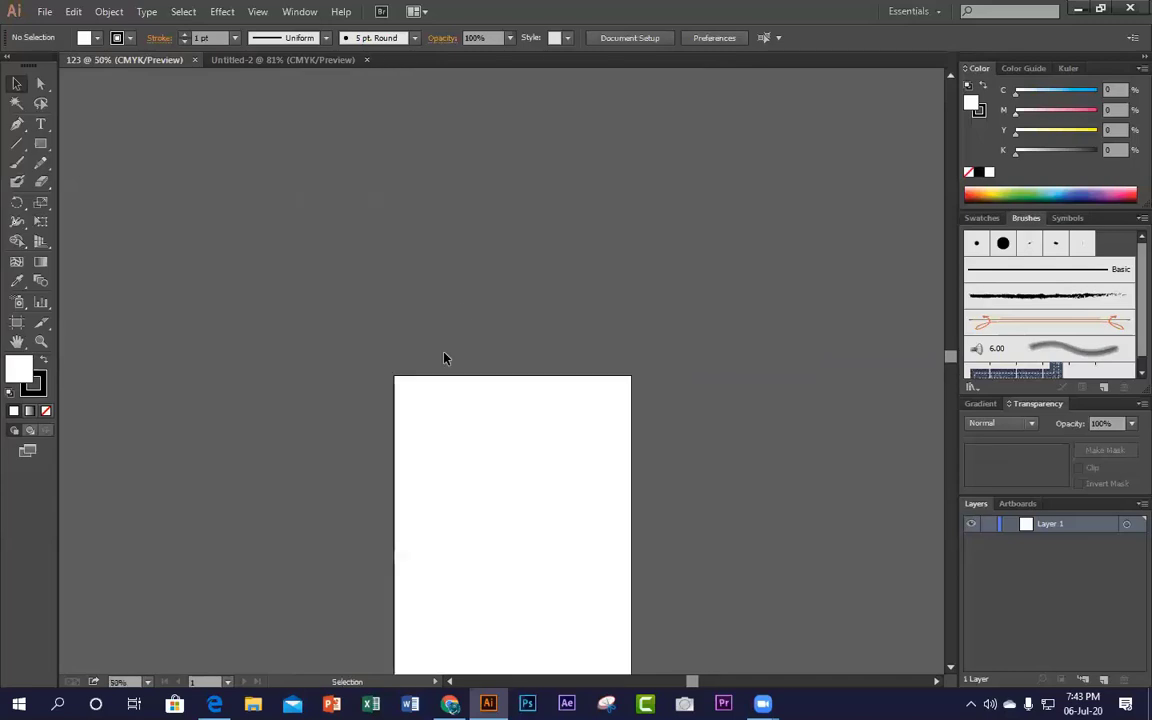
Step: Center the page of document 123 in view and compare it with the bleed guide in Untitled-2
{"action": "key", "text": "space"}
{"action": "left_click_drag", "start_coordinate": [489, 494], "coordinate": [455, 377]}
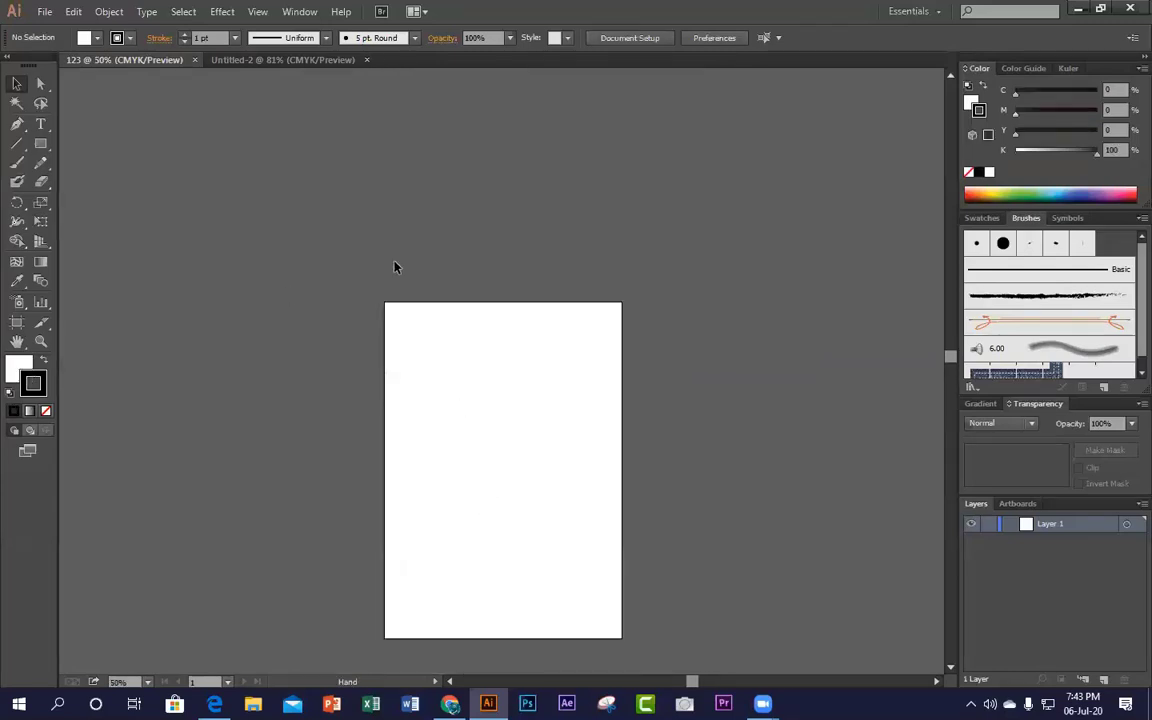
{"action": "left_click", "coordinate": [283, 59]}
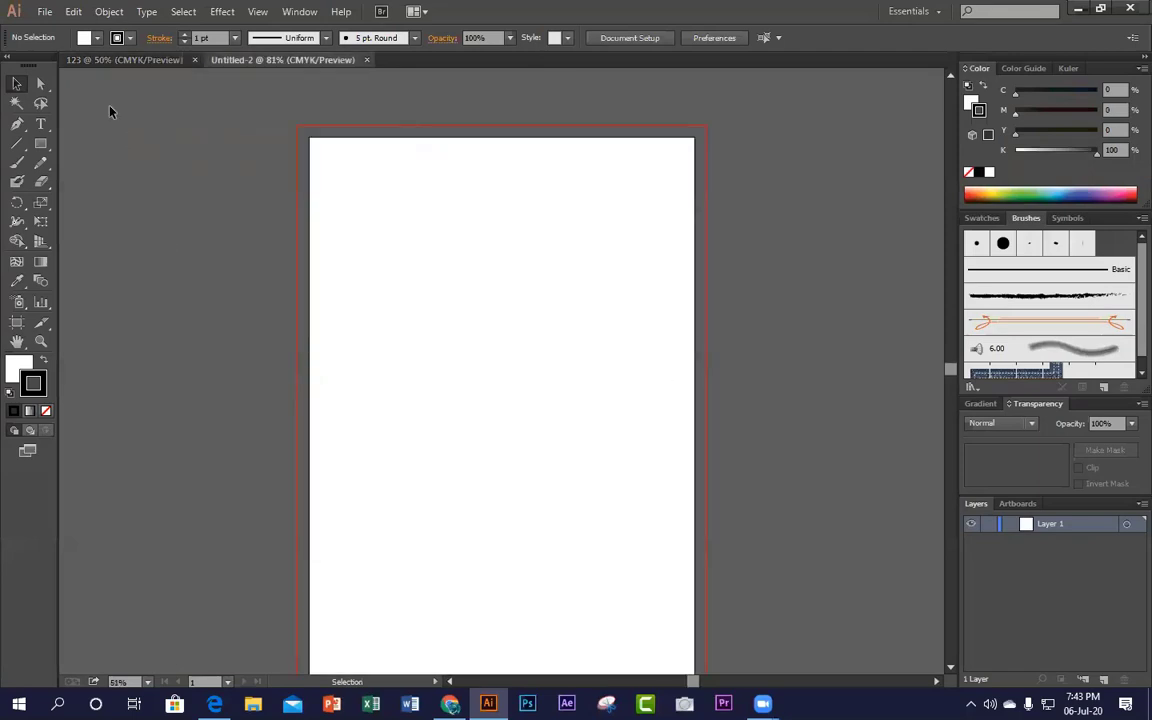
{"action": "left_click", "coordinate": [105, 59]}
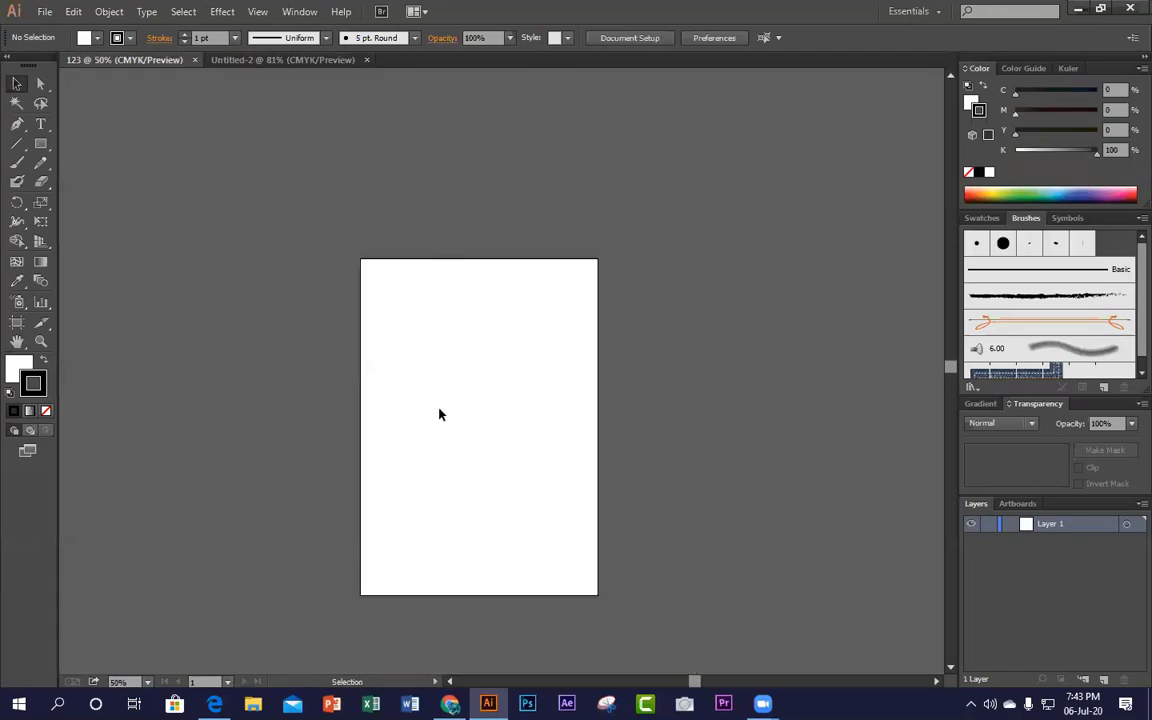
Step: Compare the Untitled-2 and 123 pages once more and close both documents
{"action": "left_click", "coordinate": [288, 62]}
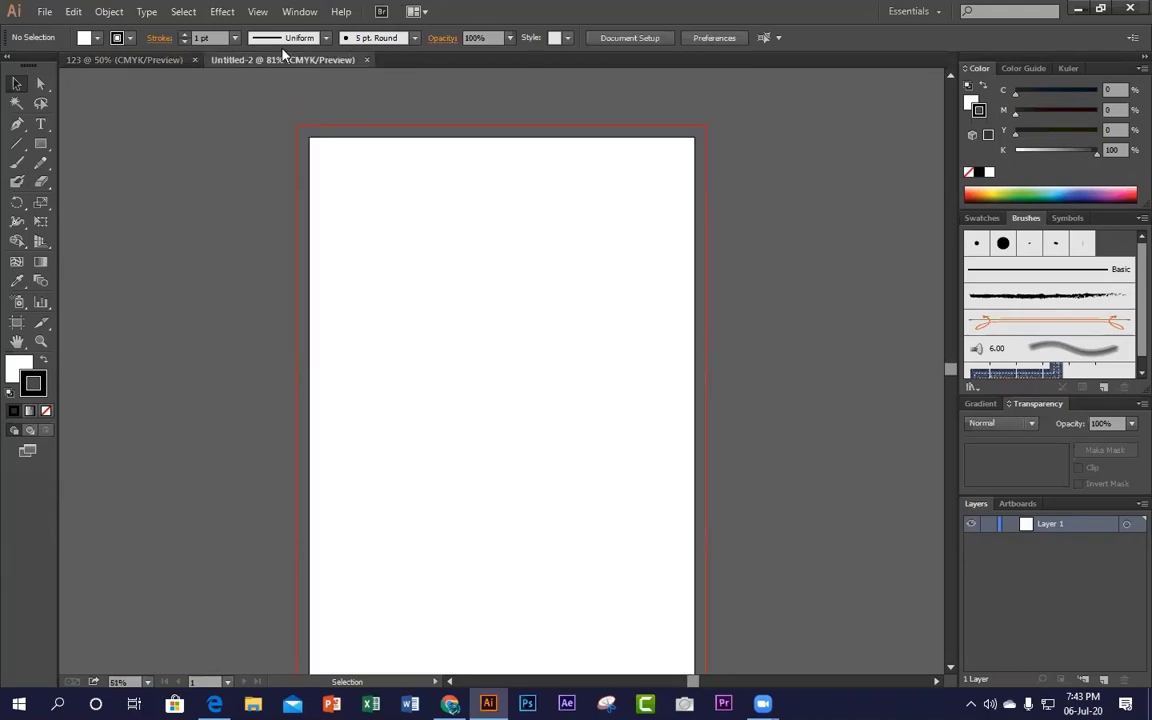
{"action": "left_click", "coordinate": [145, 62]}
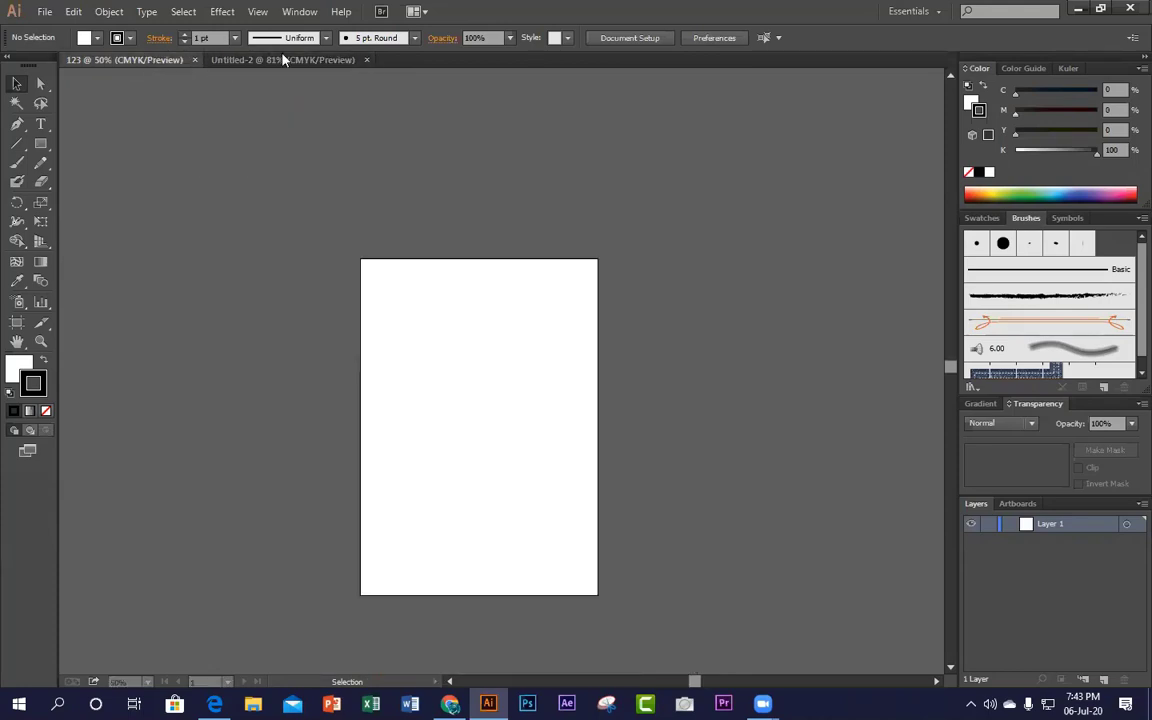
{"action": "left_click", "coordinate": [283, 62]}
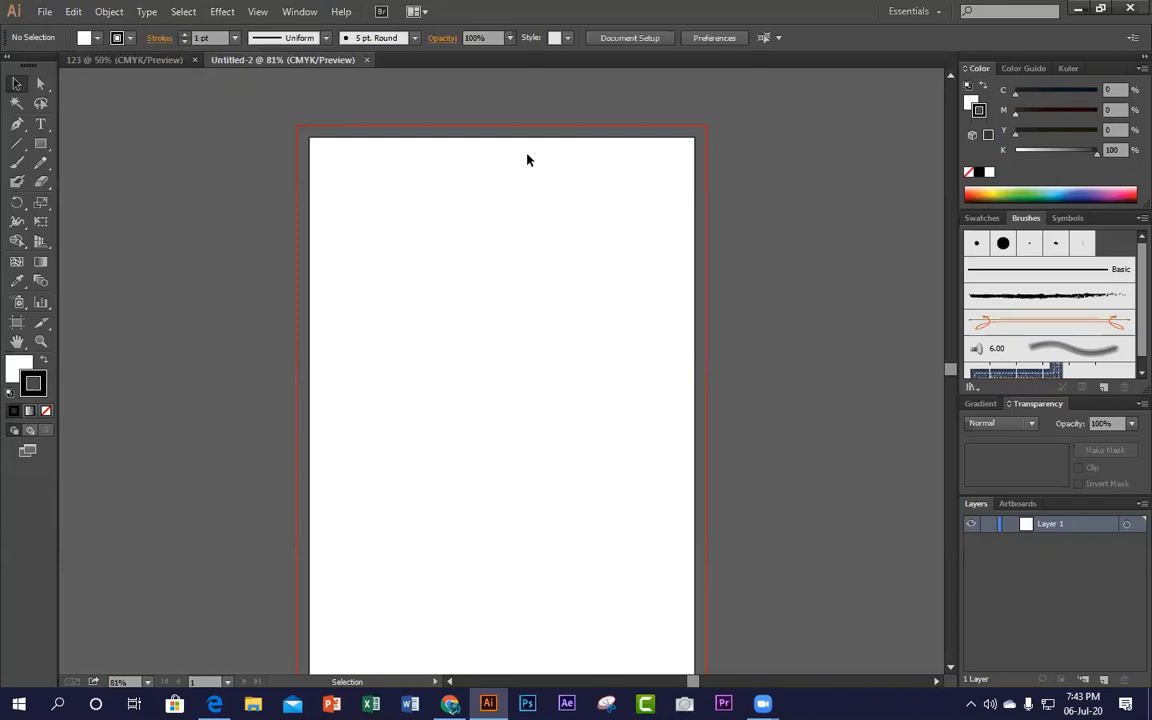
{"action": "left_click", "coordinate": [367, 60]}
{"action": "left_click", "coordinate": [194, 60]}
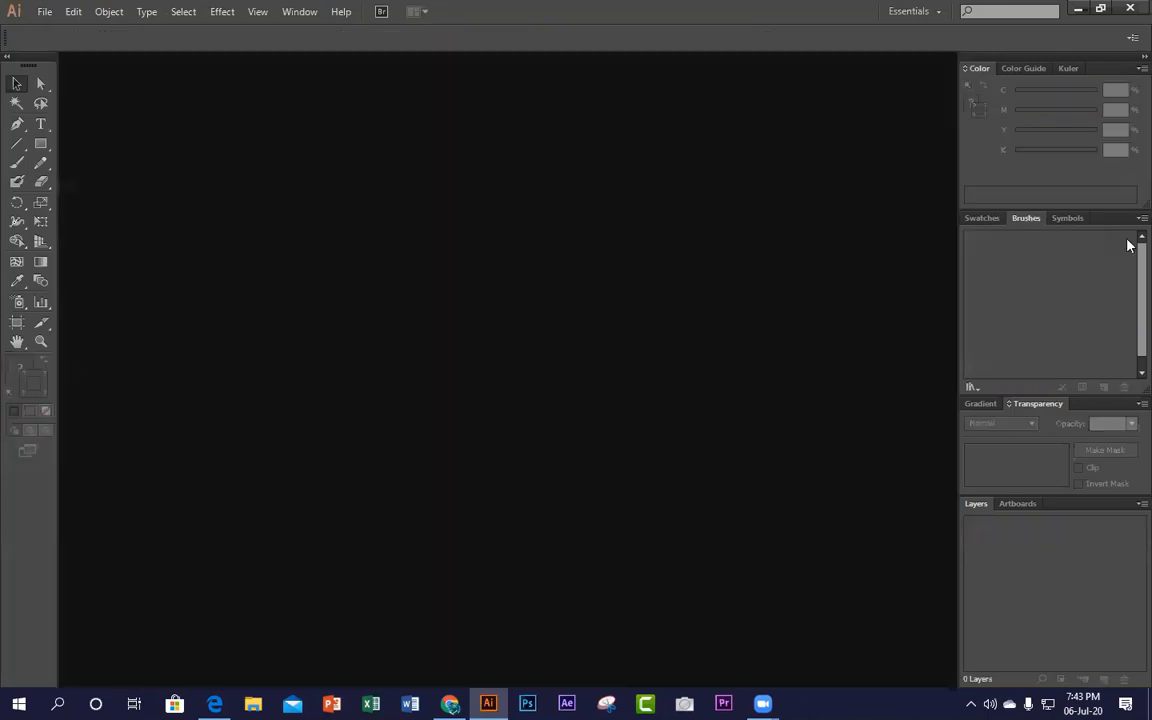
Step: Create a new document with 10 artboards spaced 1 in apart, keeping the 8.27 x 11.69 in CMYK page and 0.25 in bleed
{"action": "left_click", "coordinate": [42, 11]}
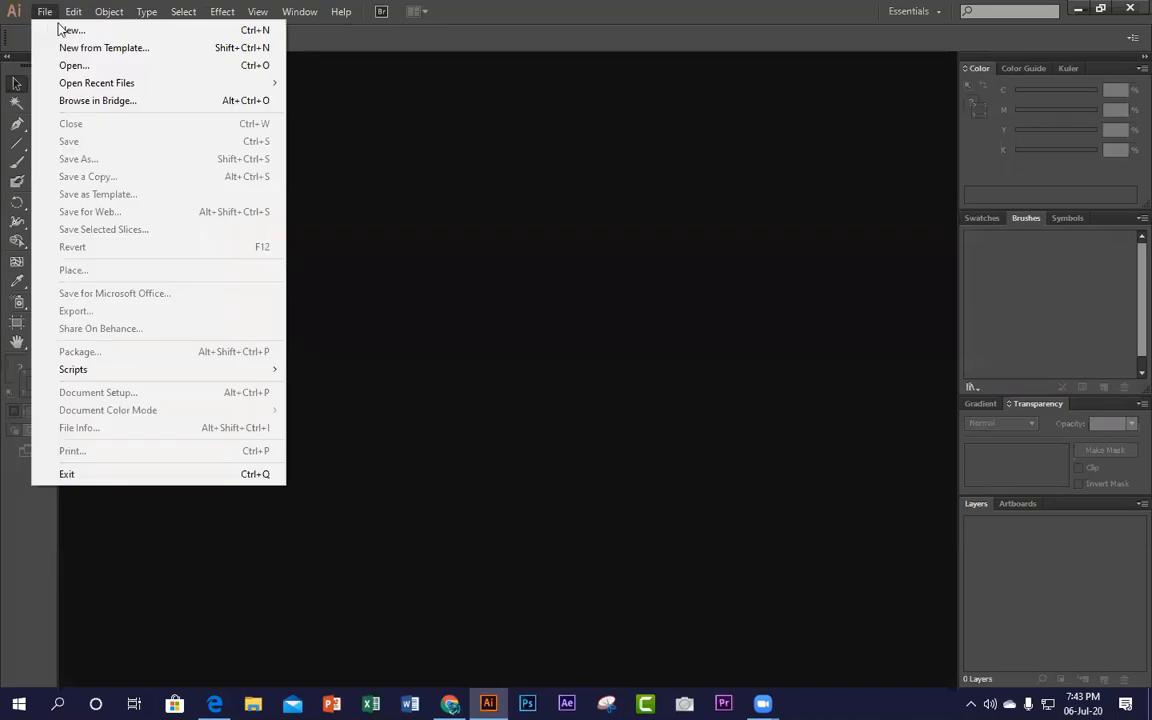
{"action": "left_click", "coordinate": [50, 26]}
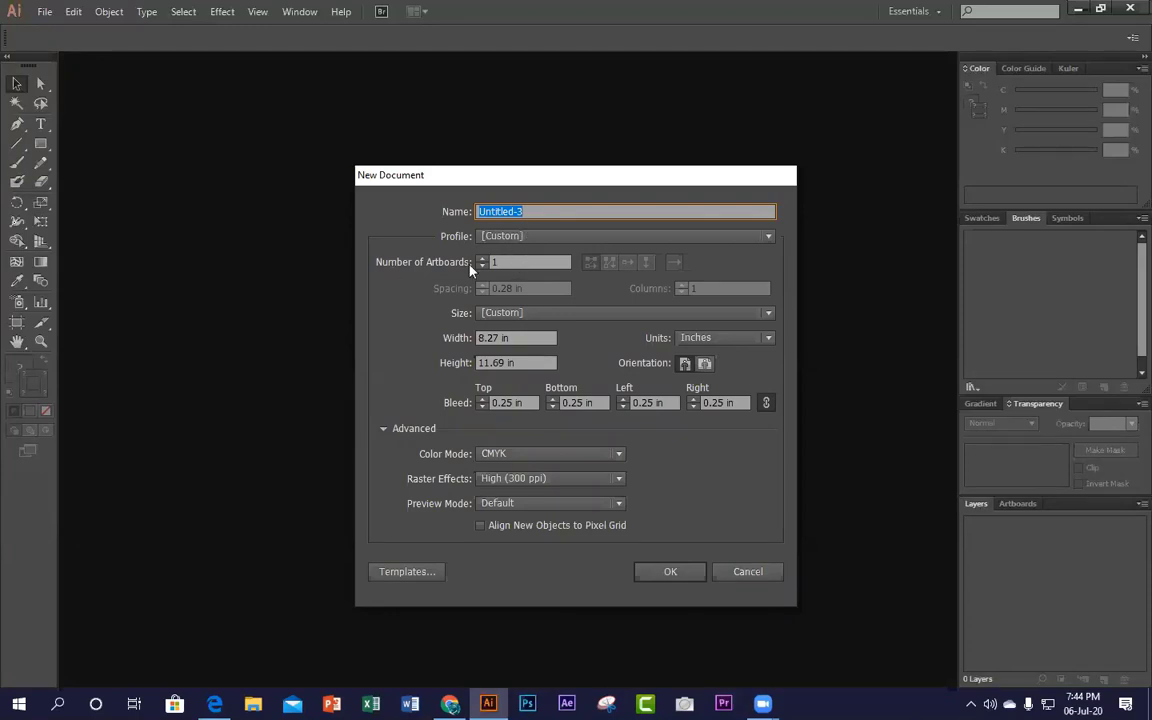
{"action": "key", "text": "Tab"}
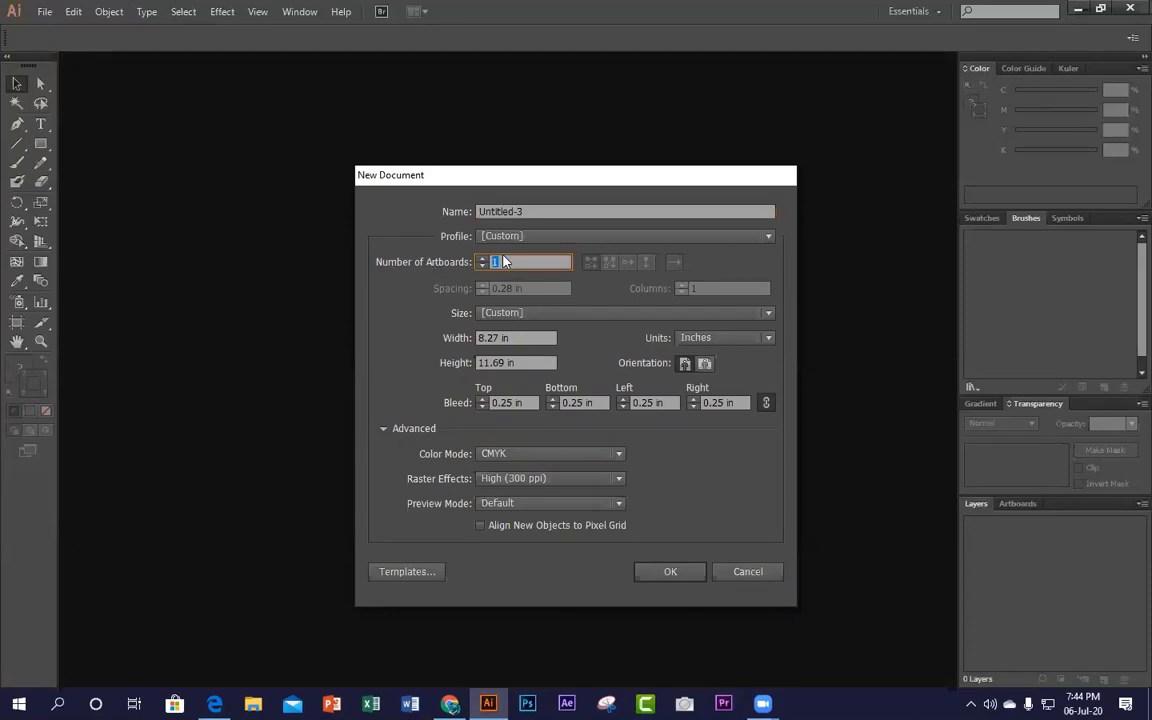
{"action": "type", "text": "2"}
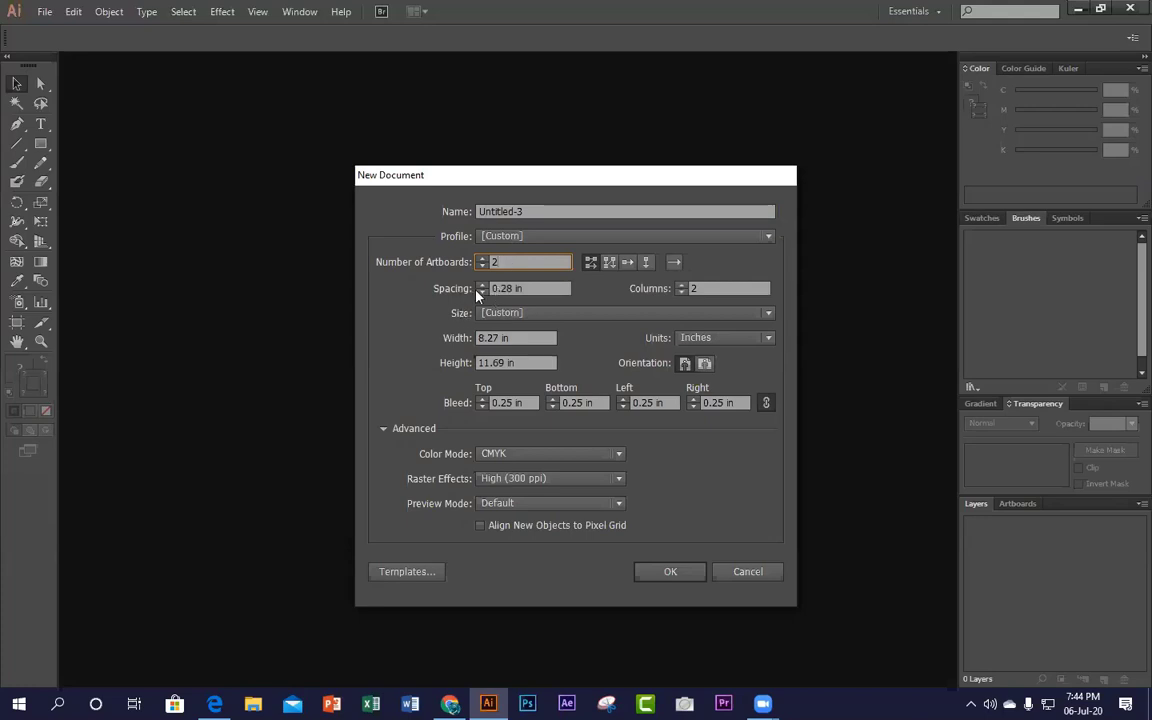
{"action": "left_click", "coordinate": [530, 288]}
{"action": "type", "text": "1"}
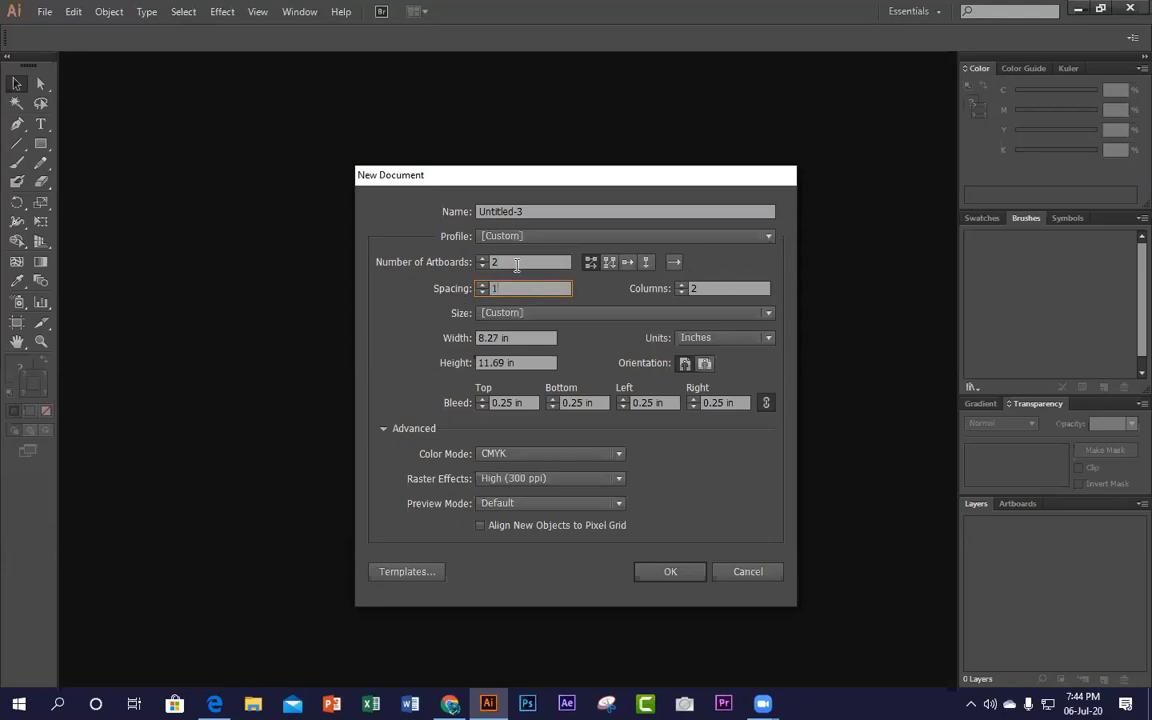
{"action": "left_click", "coordinate": [426, 267]}
{"action": "type", "text": "10"}
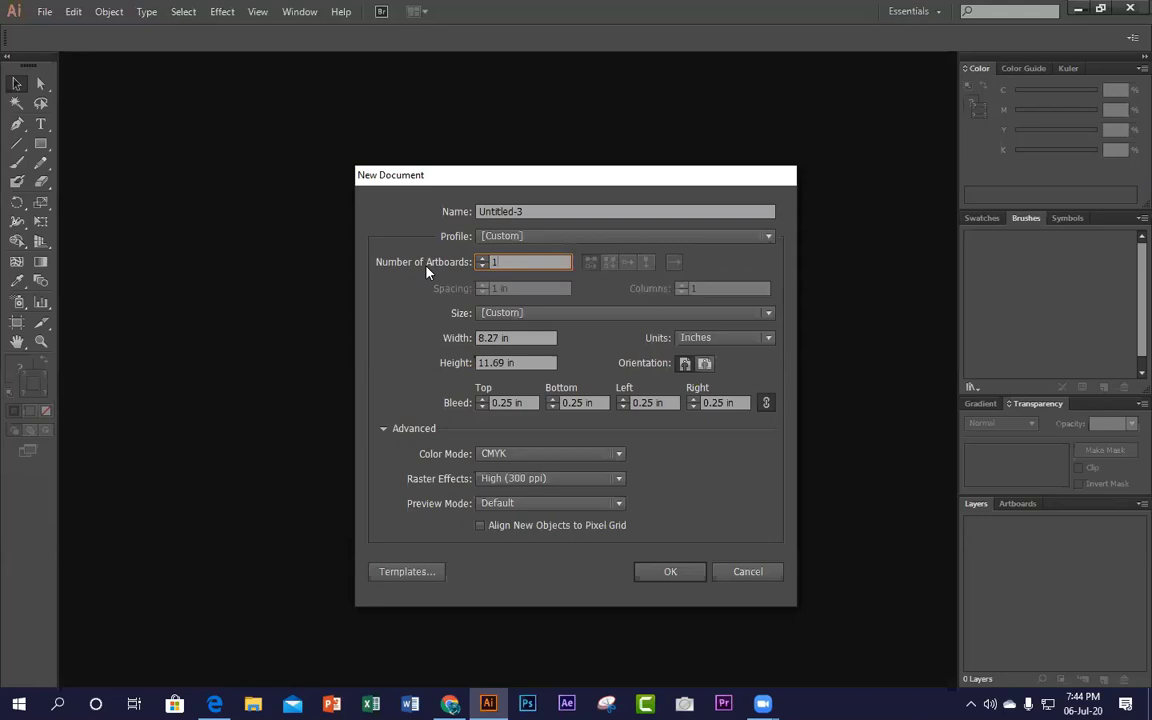
{"action": "left_click", "coordinate": [689, 578]}
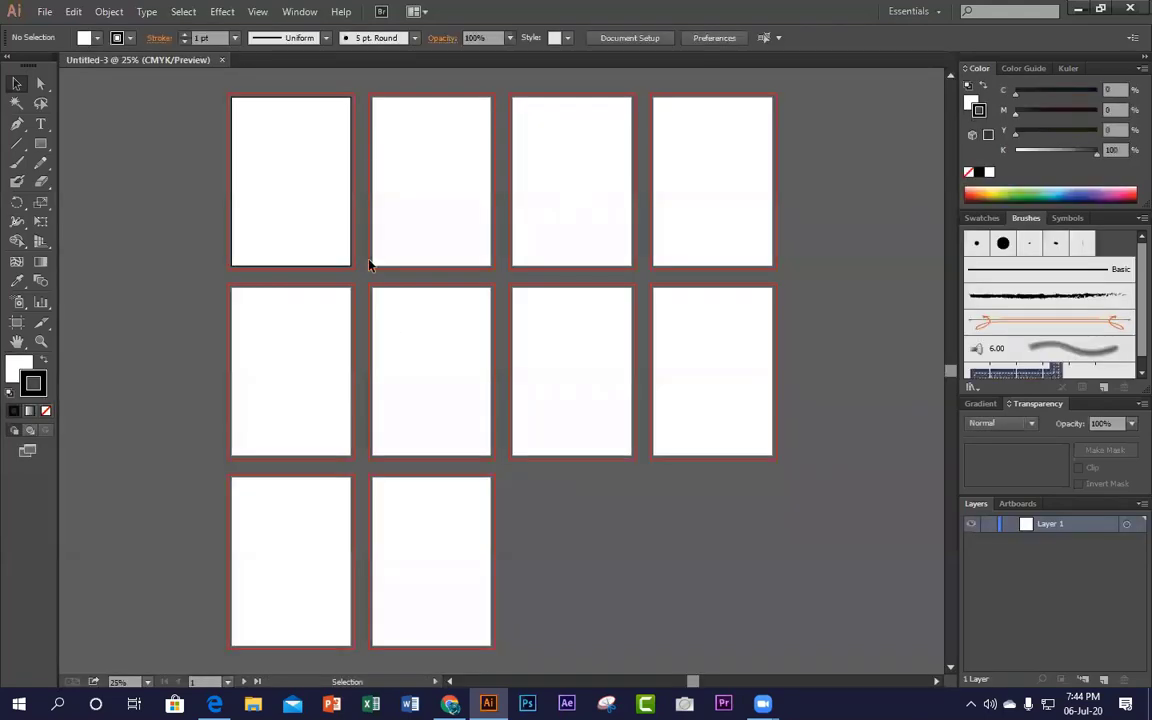
Step: Examine the layout of all ten artboards, viewing them against the full canvas at 4.17%
{"action": "left_click_drag", "start_coordinate": [202, 105], "coordinate": [859, 622]}
{"action": "left_click_drag", "start_coordinate": [194, 105], "coordinate": [843, 619]}
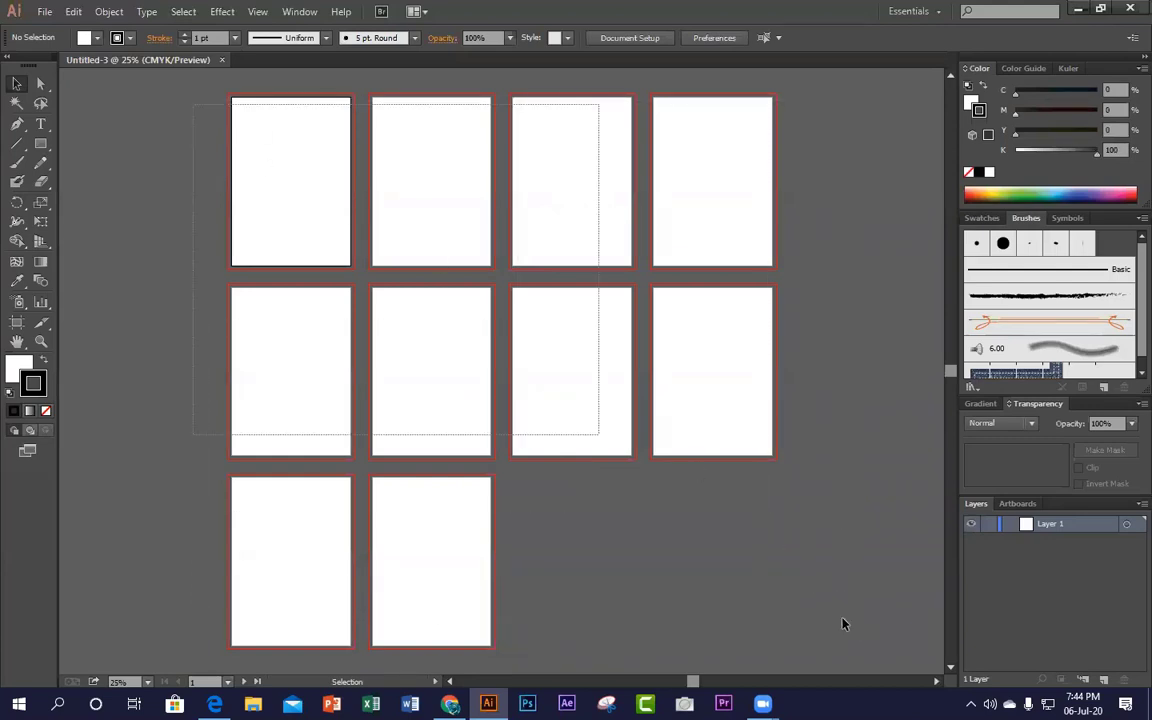
{"action": "key", "text": "ctrl+minus"}
{"action": "key", "text": "ctrl+minus"}
{"action": "key", "text": "ctrl+minus"}
{"action": "key", "text": "ctrl+minus"}
{"action": "key", "text": "ctrl+minus"}
{"action": "key", "text": "ctrl+minus"}
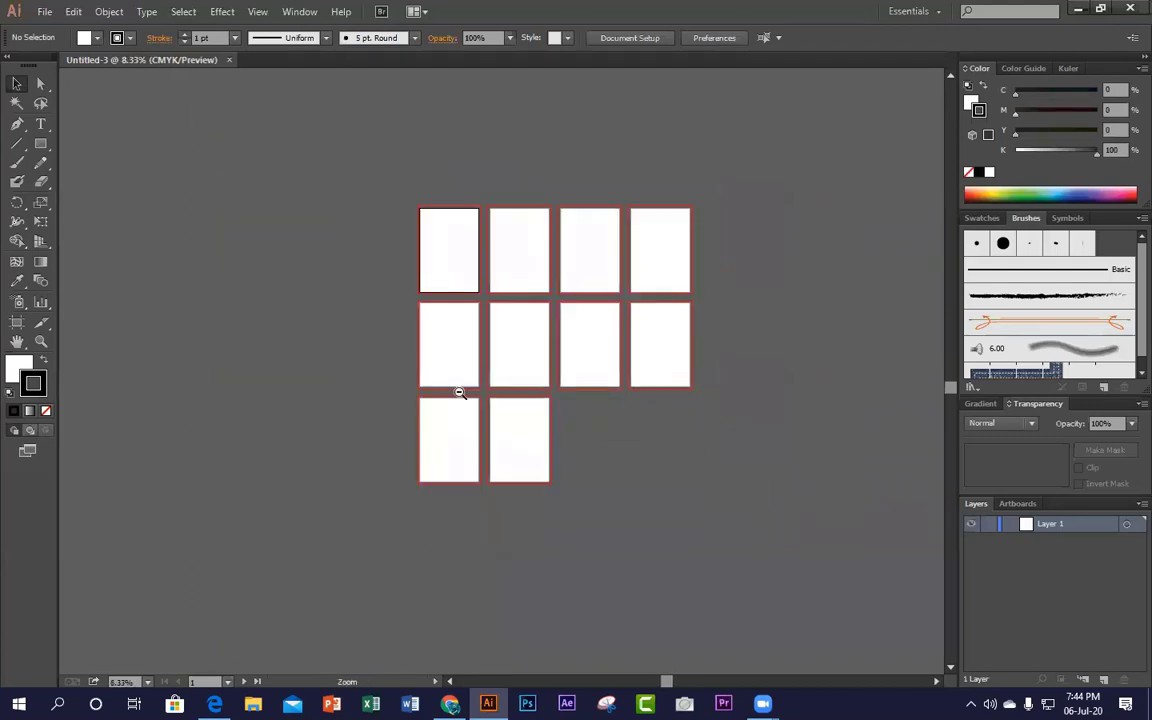
{"action": "left_click", "coordinate": [530, 362], "text": "ctrl"}
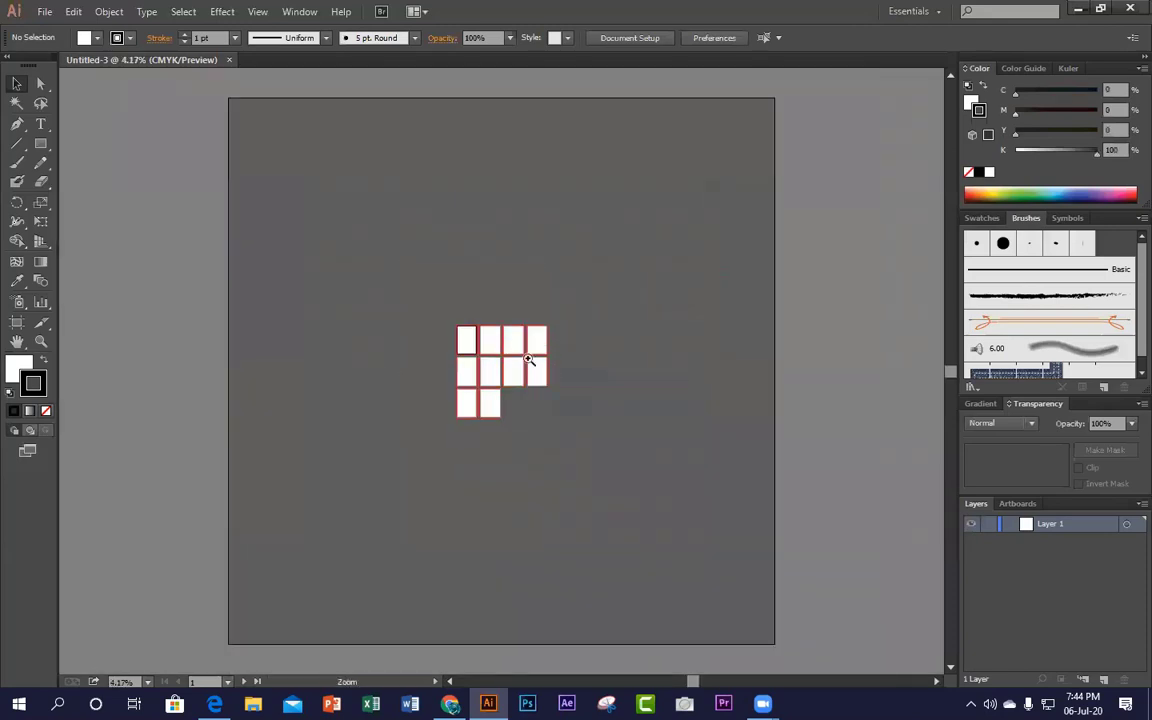
{"action": "left_click", "coordinate": [530, 362], "text": "ctrl"}
{"action": "left_click", "coordinate": [540, 361], "text": "ctrl"}
{"action": "left_click", "coordinate": [394, 369], "text": "ctrl"}
{"action": "left_click", "coordinate": [394, 369], "text": "ctrl"}
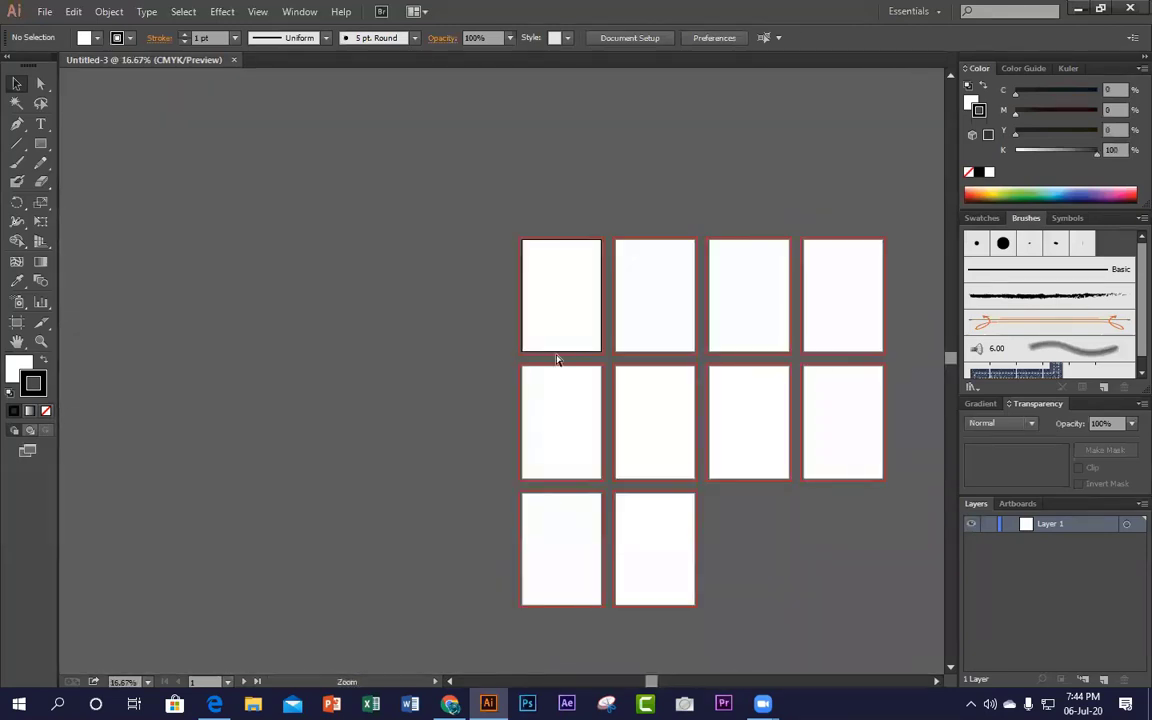
Step: Inspect the first artboard and its bleed guide at 50%, outlining the page area with the Selection tool
{"action": "left_click", "coordinate": [550, 356], "text": "ctrl"}
{"action": "left_click", "coordinate": [550, 356], "text": "ctrl"}
{"action": "left_click", "coordinate": [597, 349], "text": "ctrl"}
{"action": "mouse_move", "coordinate": [543, 417]}
{"action": "left_mouse_down"}
{"action": "mouse_move", "coordinate": [492, 465]}
{"action": "mouse_move", "coordinate": [458, 581]}
{"action": "left_mouse_up"}
{"action": "left_click_drag", "start_coordinate": [219, 263], "coordinate": [369, 503]}
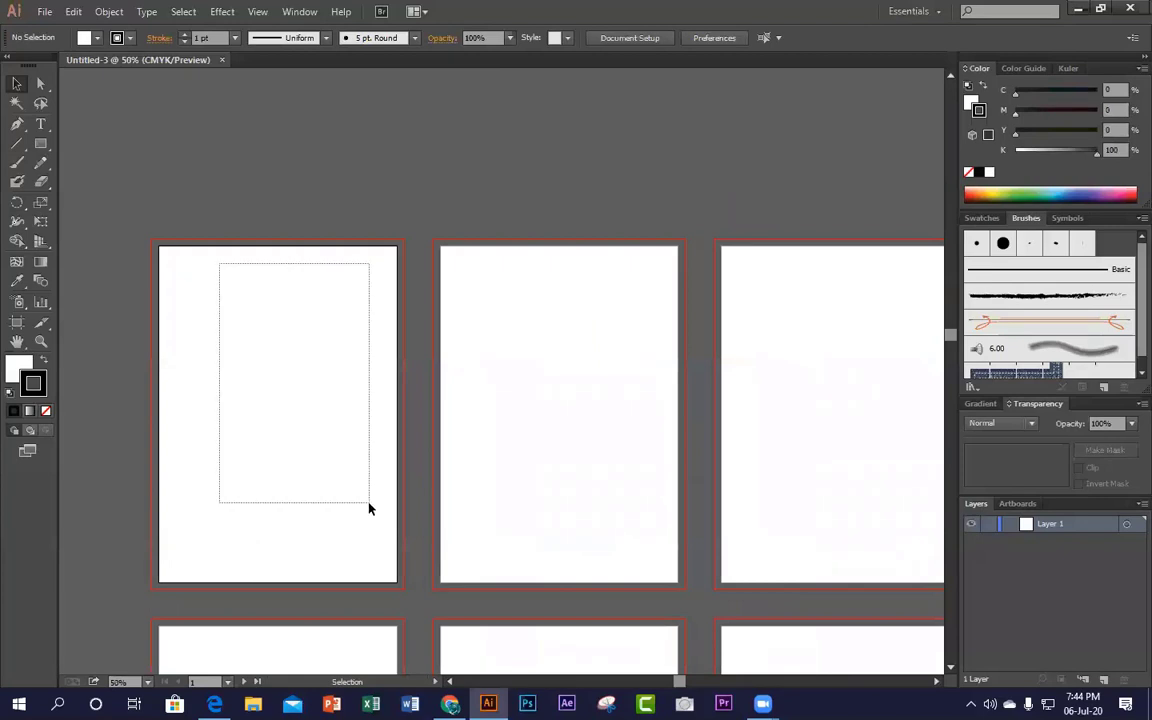
{"action": "left_click_drag", "start_coordinate": [244, 328], "coordinate": [407, 604]}
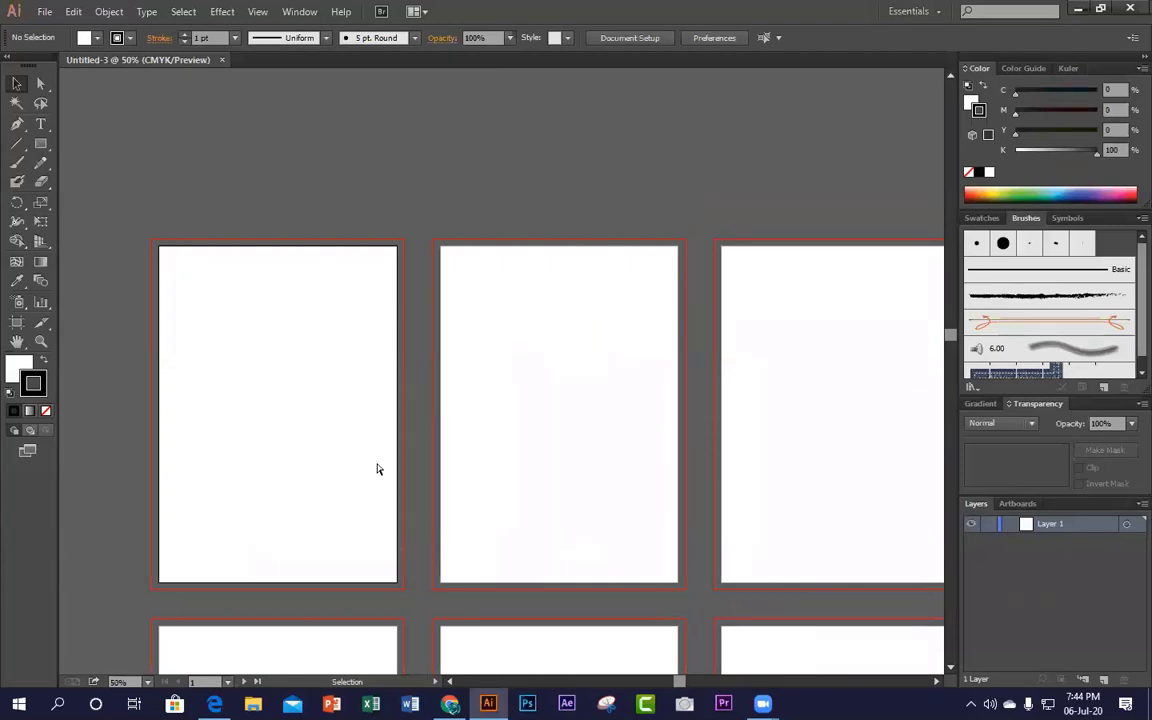
Step: Return to an overview of all artboards at 16.67% and sweep selection marquees around the whole set
{"action": "left_click", "coordinate": [344, 445], "text": "ctrl+alt"}
{"action": "left_click", "coordinate": [344, 445], "text": "ctrl+alt"}
{"action": "left_click_drag", "start_coordinate": [618, 414], "coordinate": [561, 378]}
{"action": "left_click", "coordinate": [494, 381], "text": "ctrl+alt"}
{"action": "left_click", "coordinate": [492, 380], "text": "ctrl+alt"}
{"action": "left_click", "coordinate": [381, 386], "text": "ctrl"}
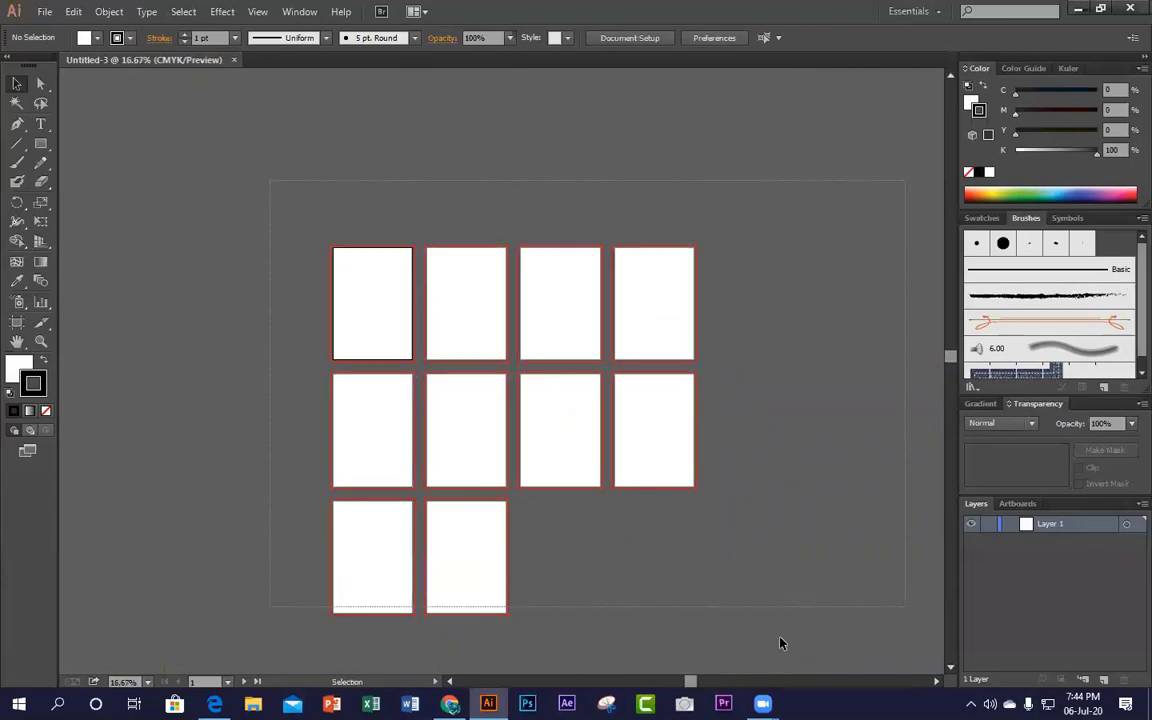
{"action": "left_click_drag", "start_coordinate": [732, 640], "coordinate": [730, 638]}
{"action": "left_click_drag", "start_coordinate": [255, 180], "coordinate": [803, 643]}
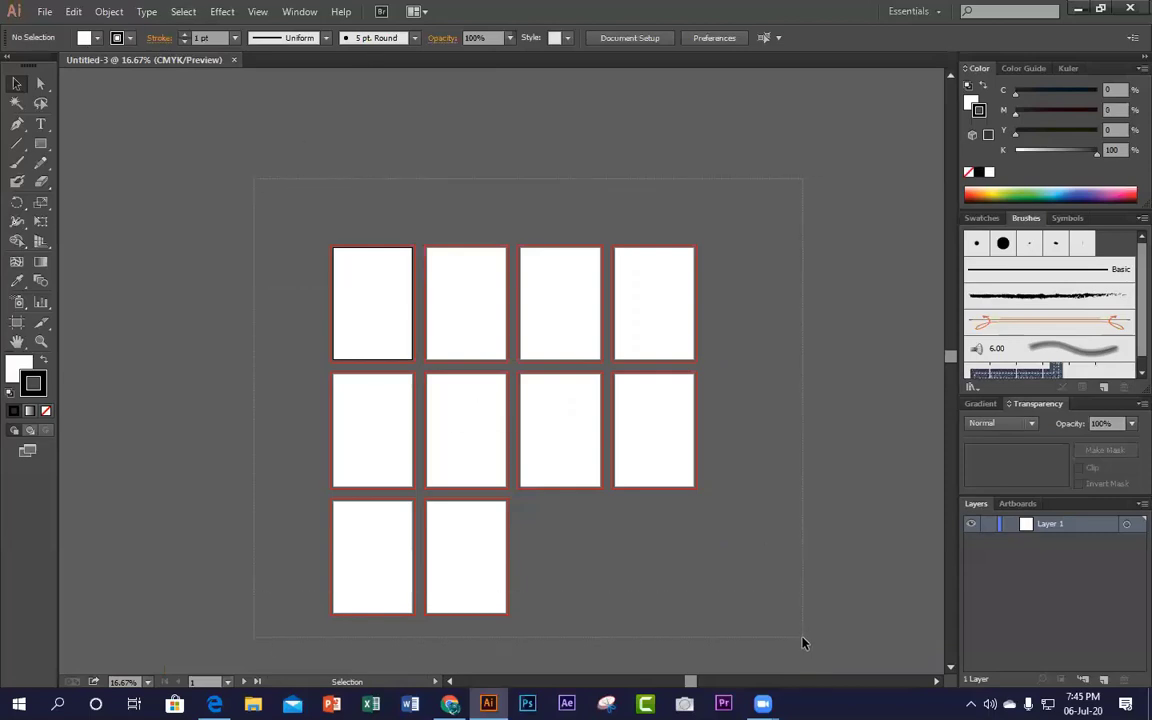
{"action": "left_click_drag", "start_coordinate": [262, 200], "coordinate": [756, 657]}
{"action": "left_click_drag", "start_coordinate": [760, 650], "coordinate": [753, 656]}
{"action": "left_click_drag", "start_coordinate": [266, 210], "coordinate": [766, 648]}
{"action": "key", "text": "x"}
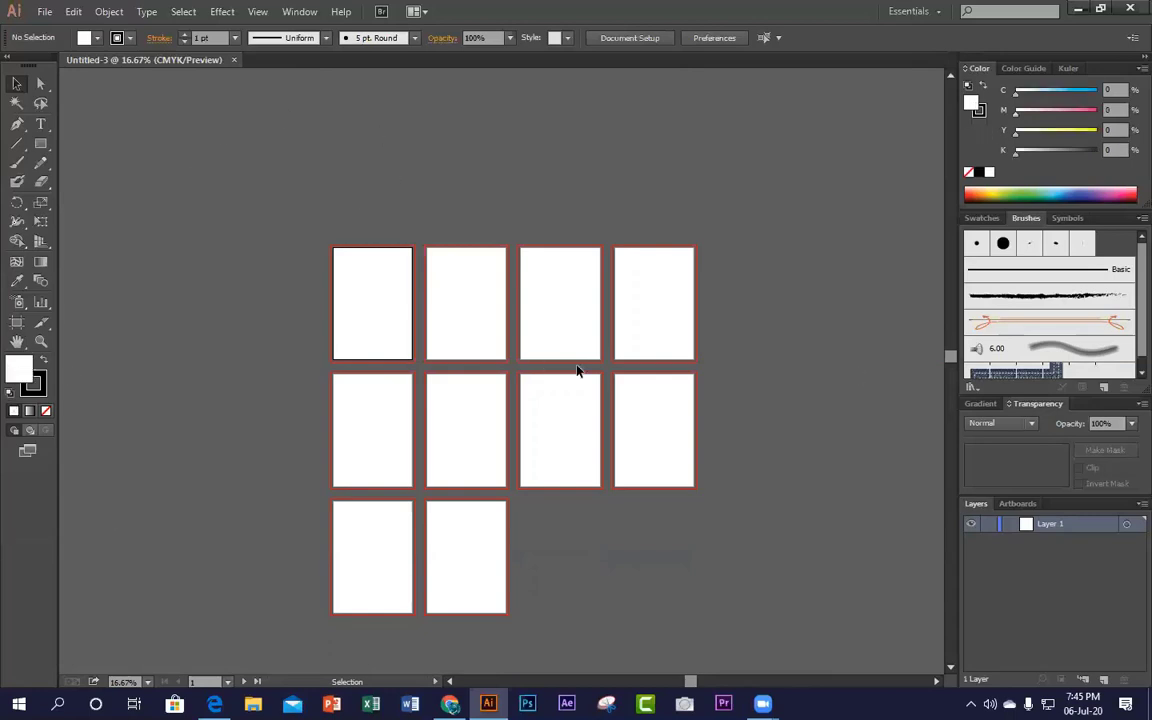
{"action": "left_click_drag", "start_coordinate": [275, 172], "coordinate": [799, 621]}
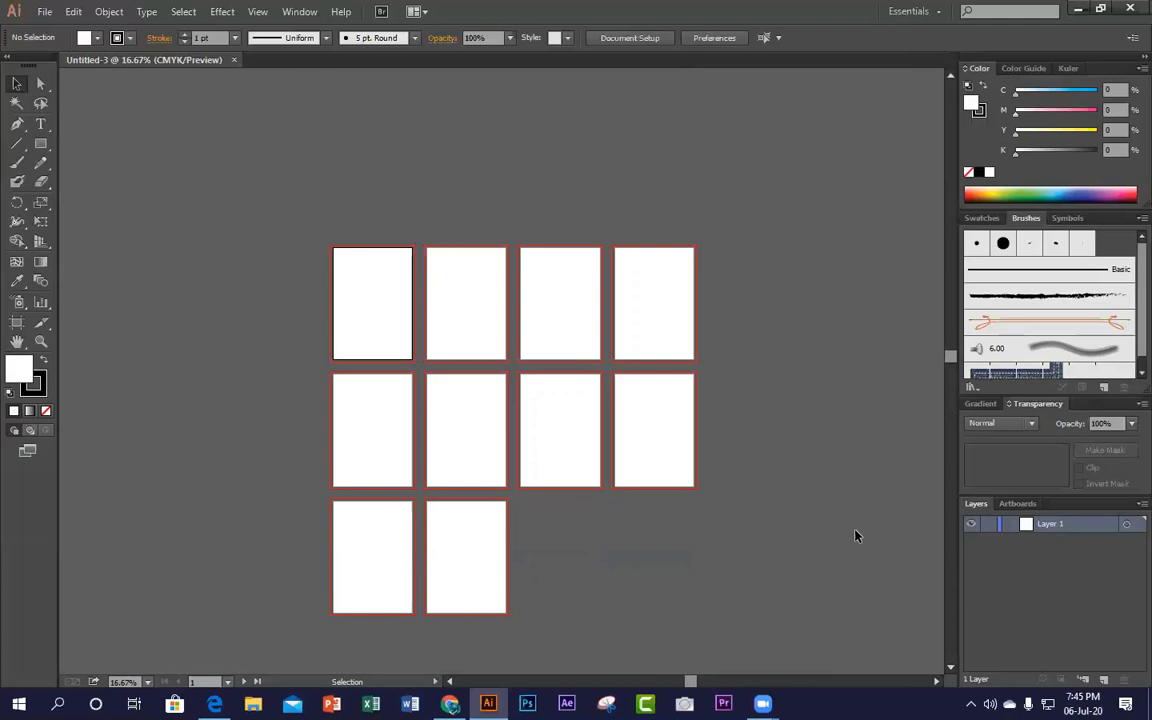
Step: Close the ten-artboard document and create a new one with a single artboard and the same page settings
{"action": "left_click", "coordinate": [235, 62]}
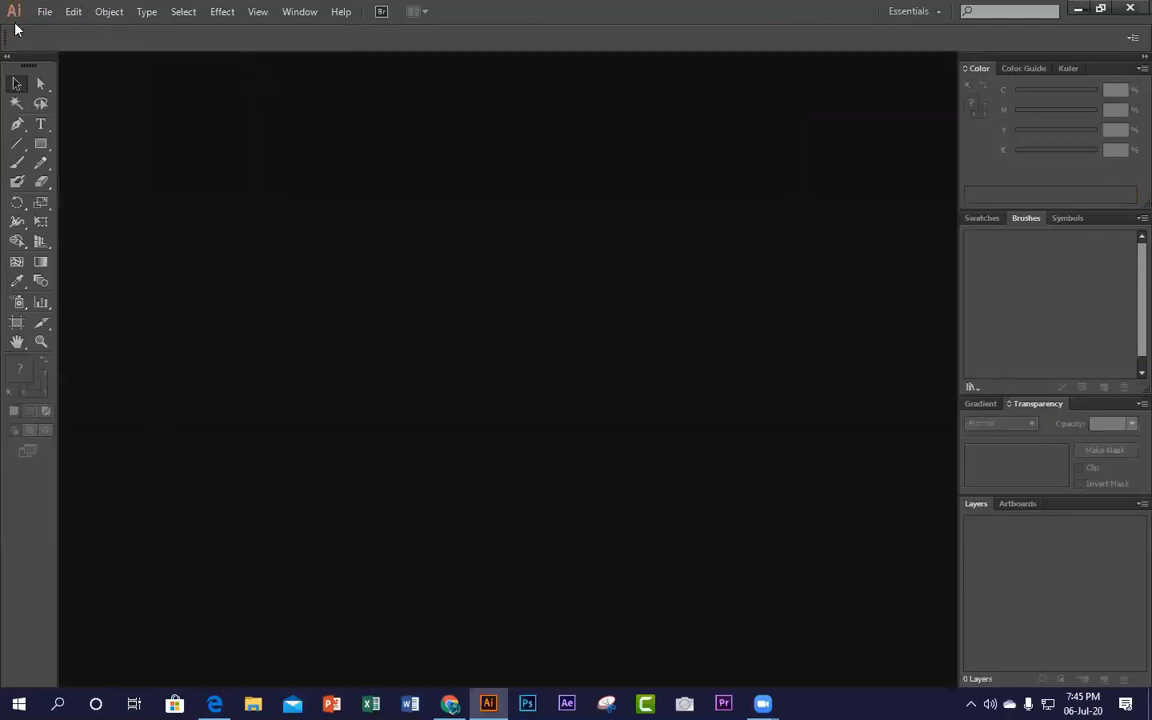
{"action": "left_click", "coordinate": [44, 11]}
{"action": "left_click", "coordinate": [67, 30]}
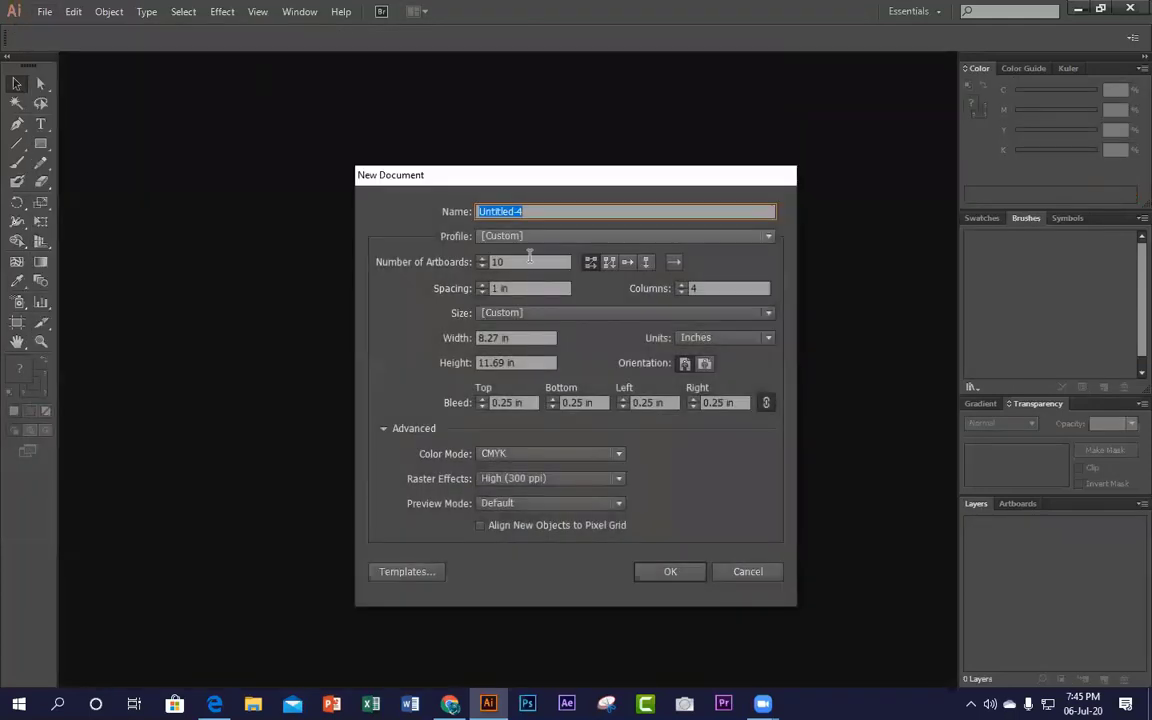
{"action": "key", "text": "Tab"}
{"action": "type", "text": "1"}
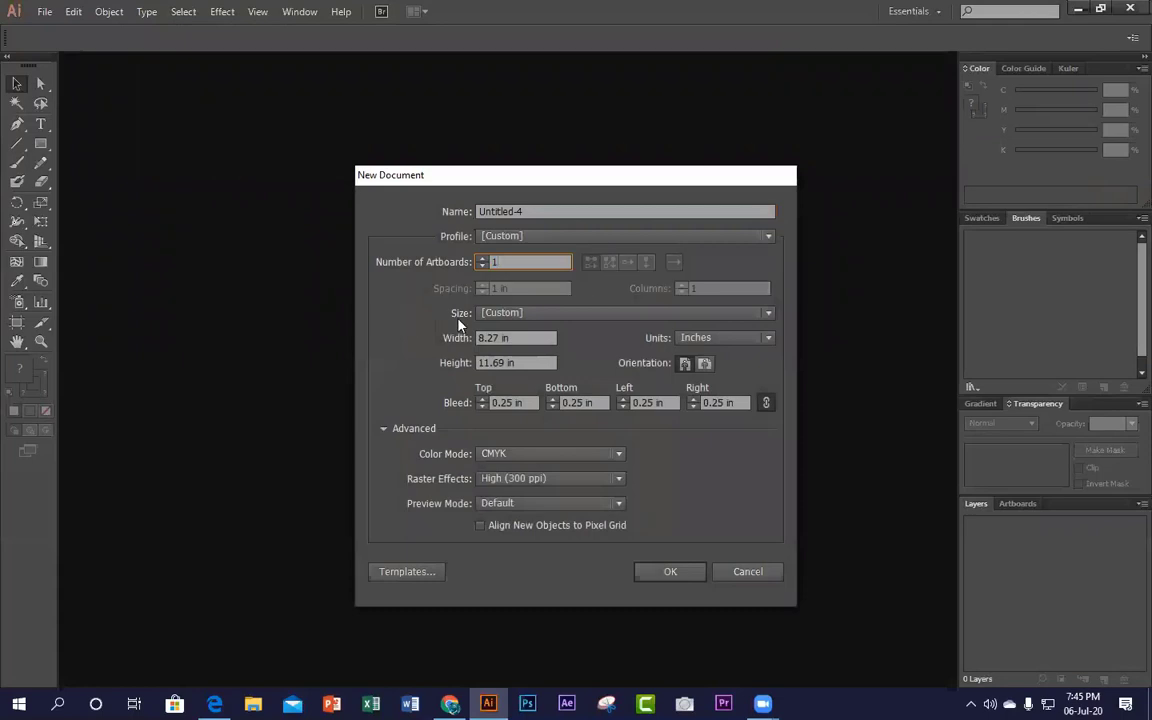
{"action": "left_click", "coordinate": [682, 574]}
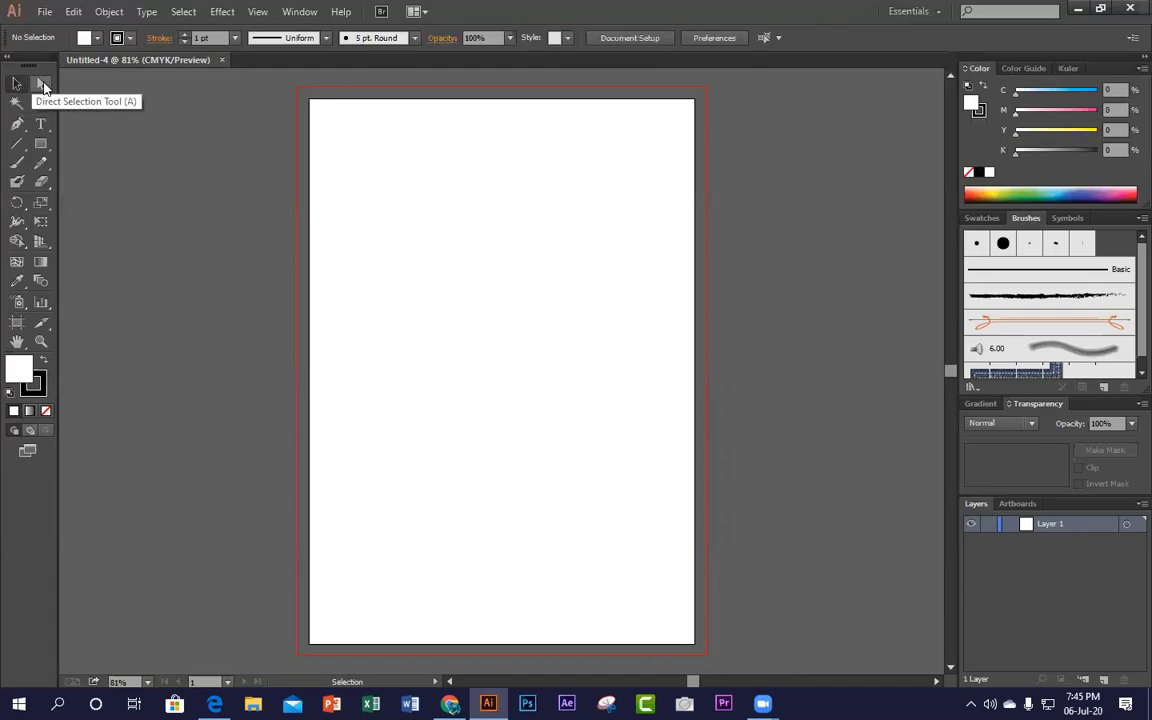
Step: Switch between the Selection and Direct Selection tools and show the Direct Selection tool's hidden variants
{"action": "left_click", "coordinate": [43, 87]}
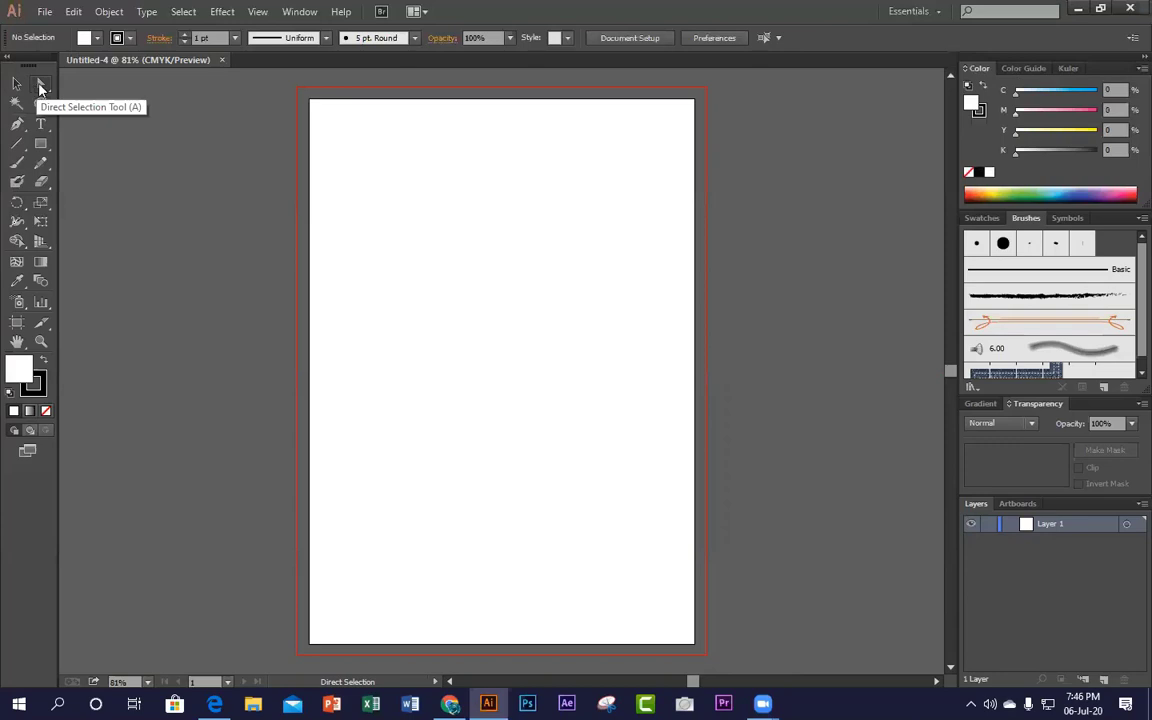
{"action": "left_click", "coordinate": [24, 87]}
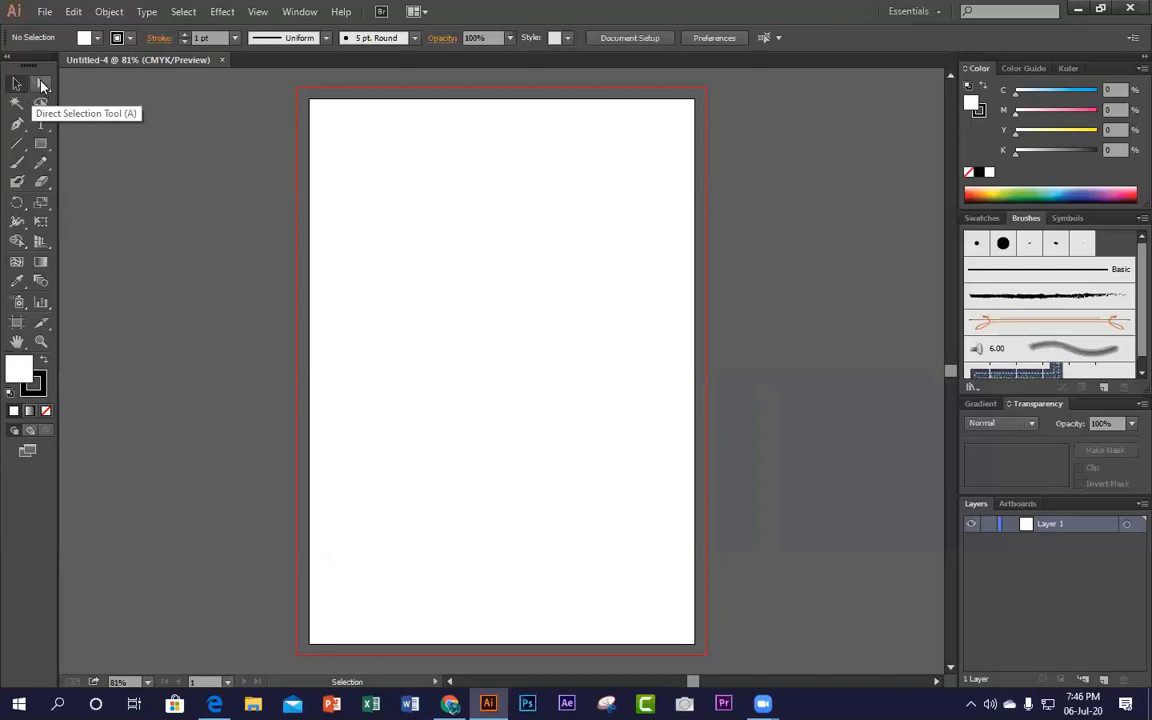
{"action": "left_click", "coordinate": [41, 86]}
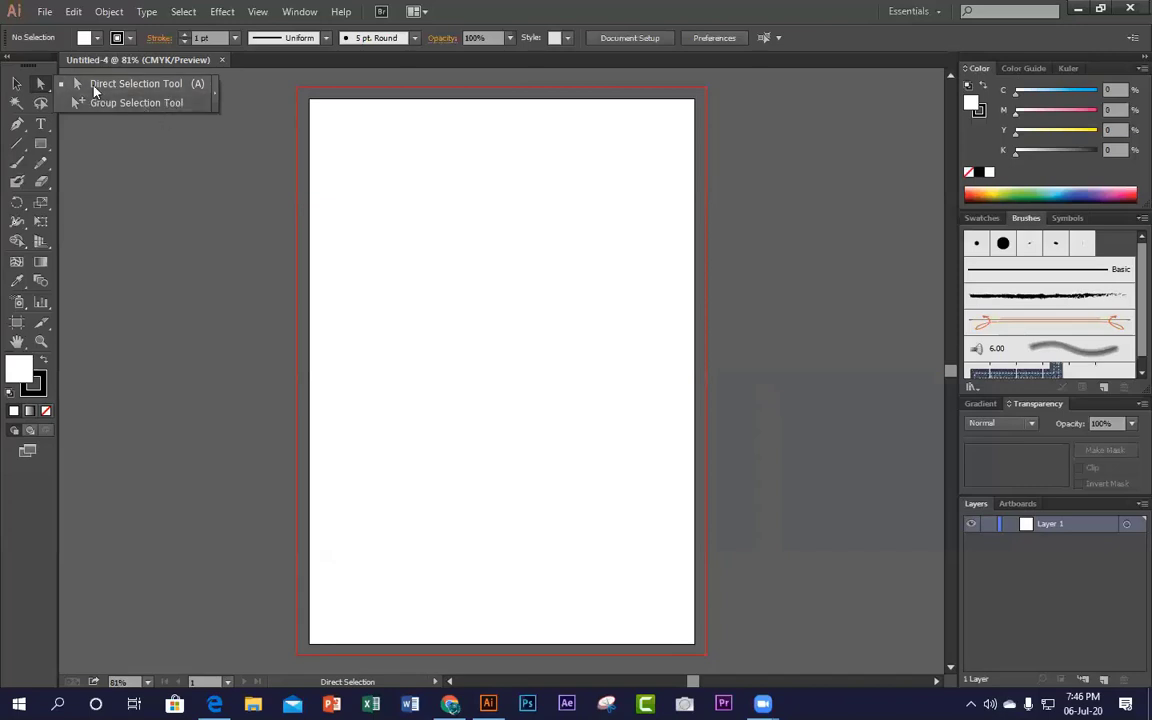
{"action": "left_click", "coordinate": [43, 86]}
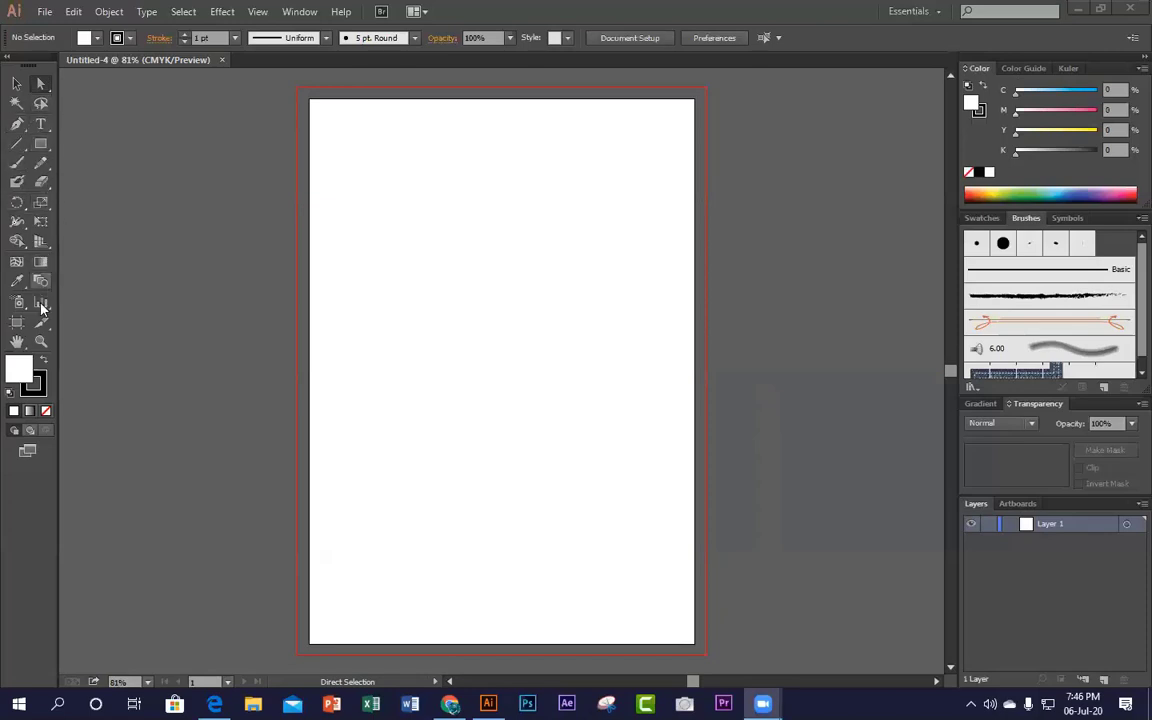
Step: Show the hidden tool variants grouped under the Pen and Rectangle tools
{"action": "left_click", "coordinate": [28, 129]}
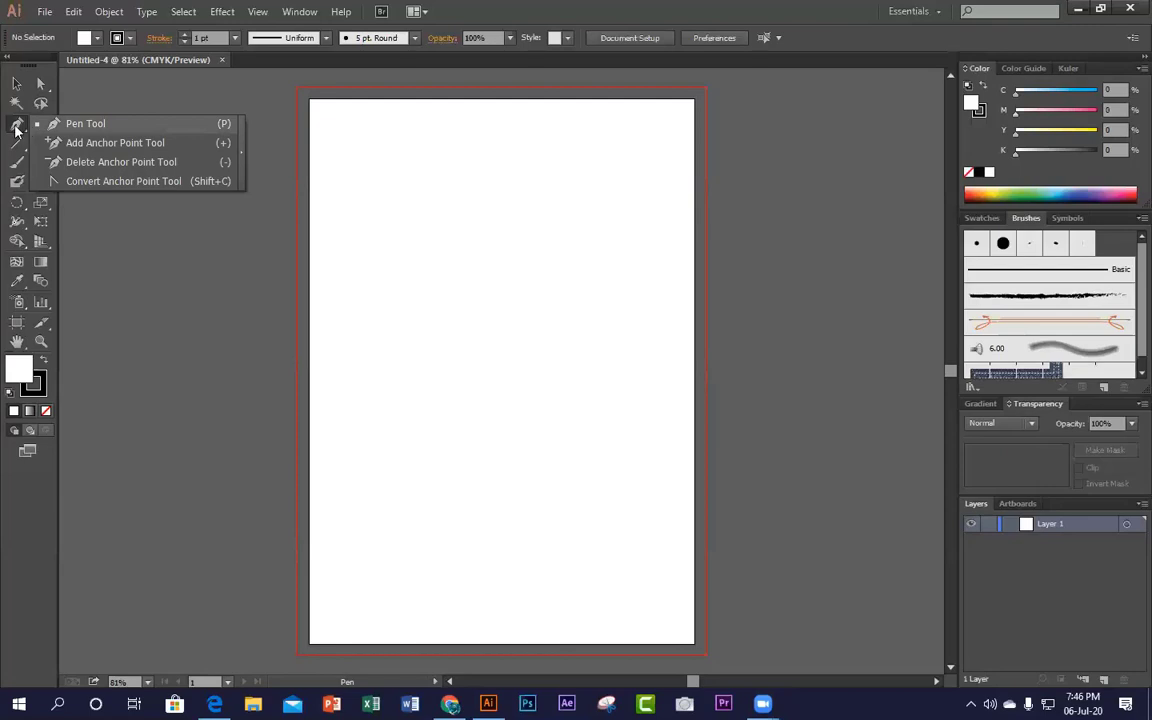
{"action": "left_click", "coordinate": [45, 147]}
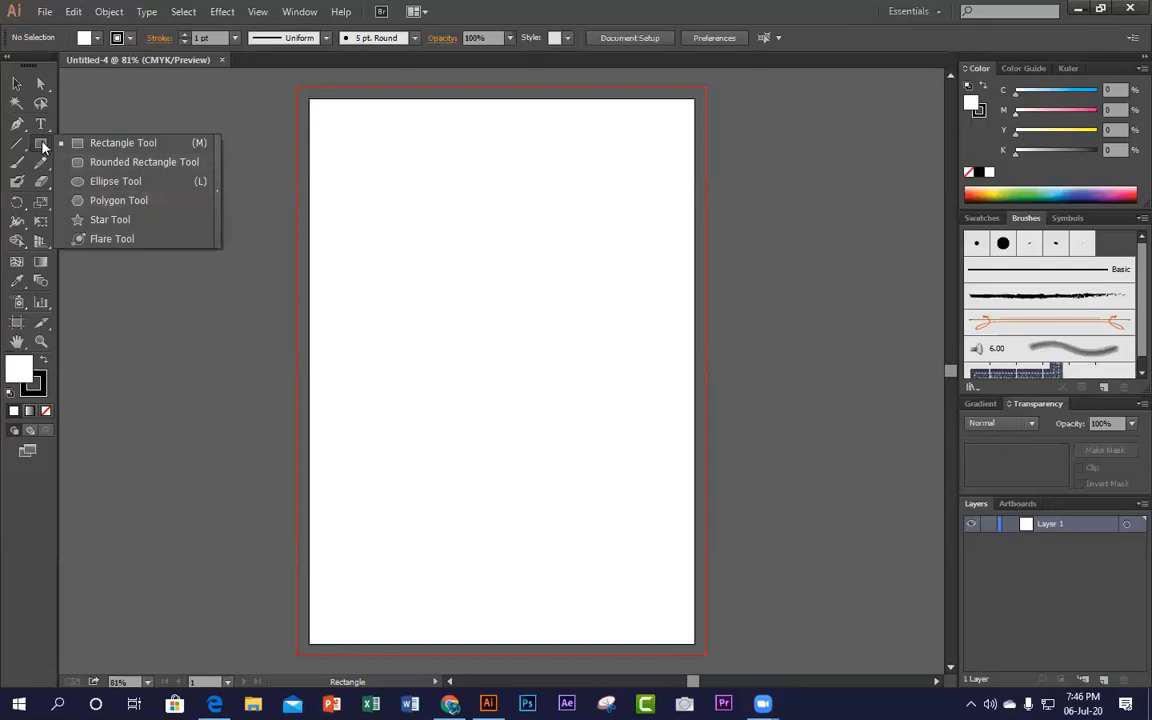
{"action": "left_click", "coordinate": [47, 165]}
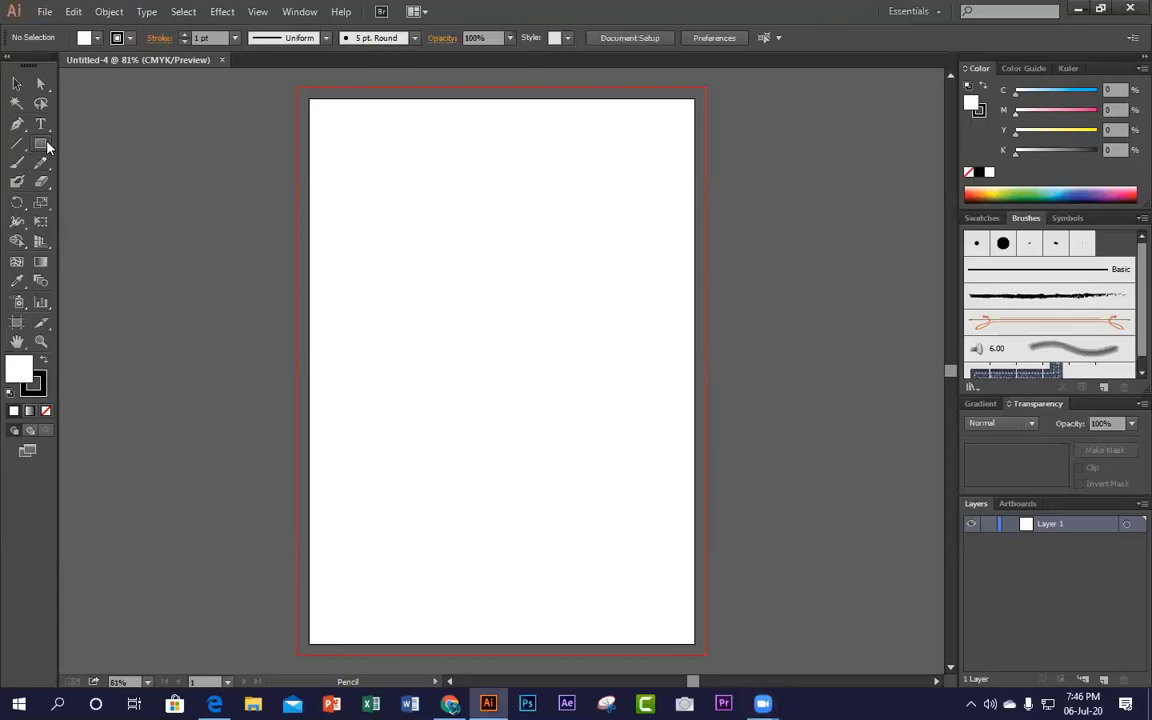
{"action": "left_click", "coordinate": [47, 146]}
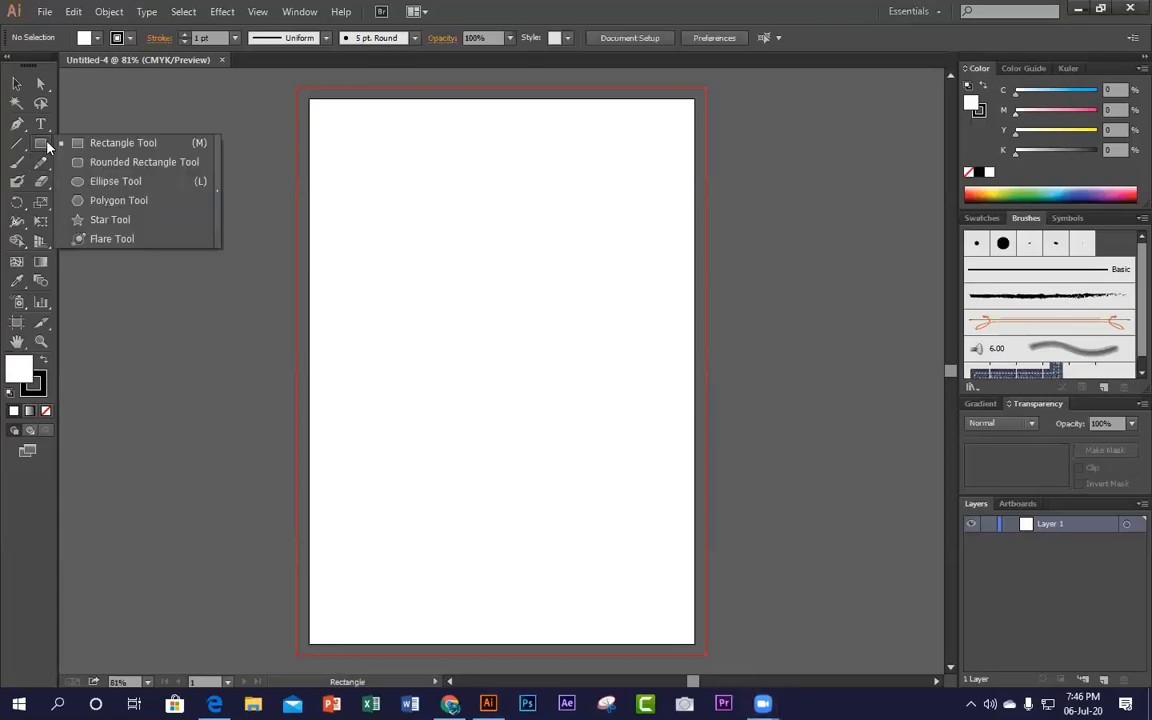
Step: Activate the Selection tool and sweep a selection marquee across the middle of the blank page
{"action": "left_click", "coordinate": [20, 87]}
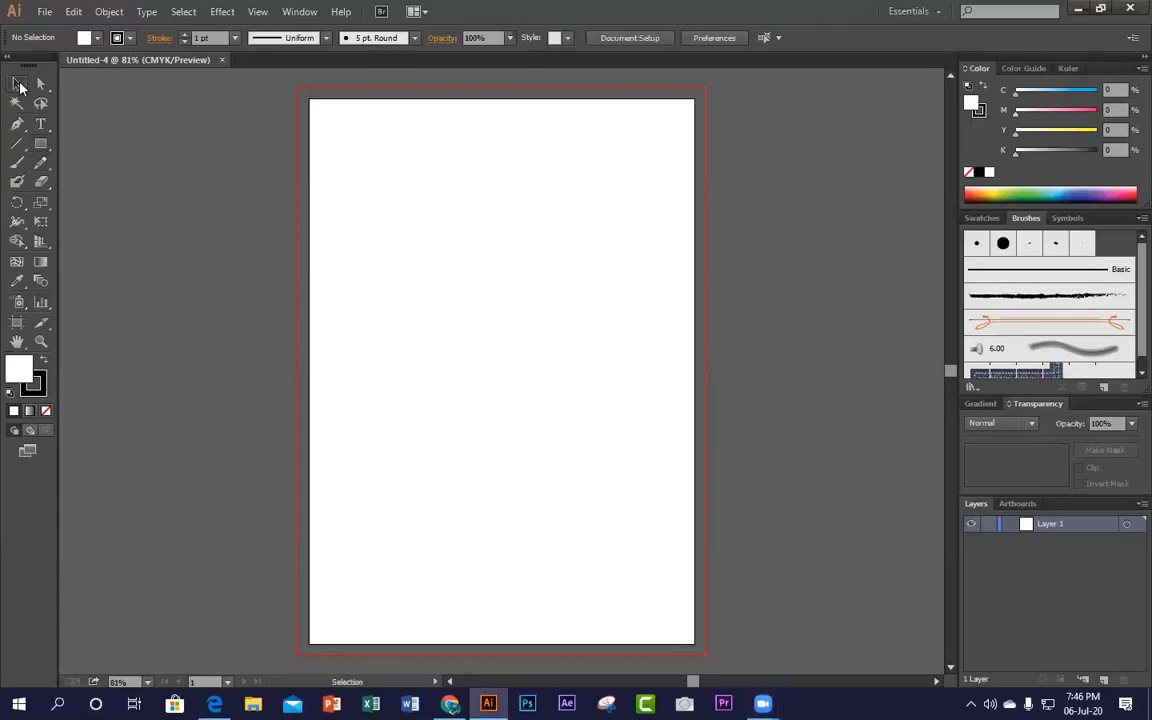
{"action": "left_click_drag", "start_coordinate": [384, 218], "coordinate": [615, 476]}
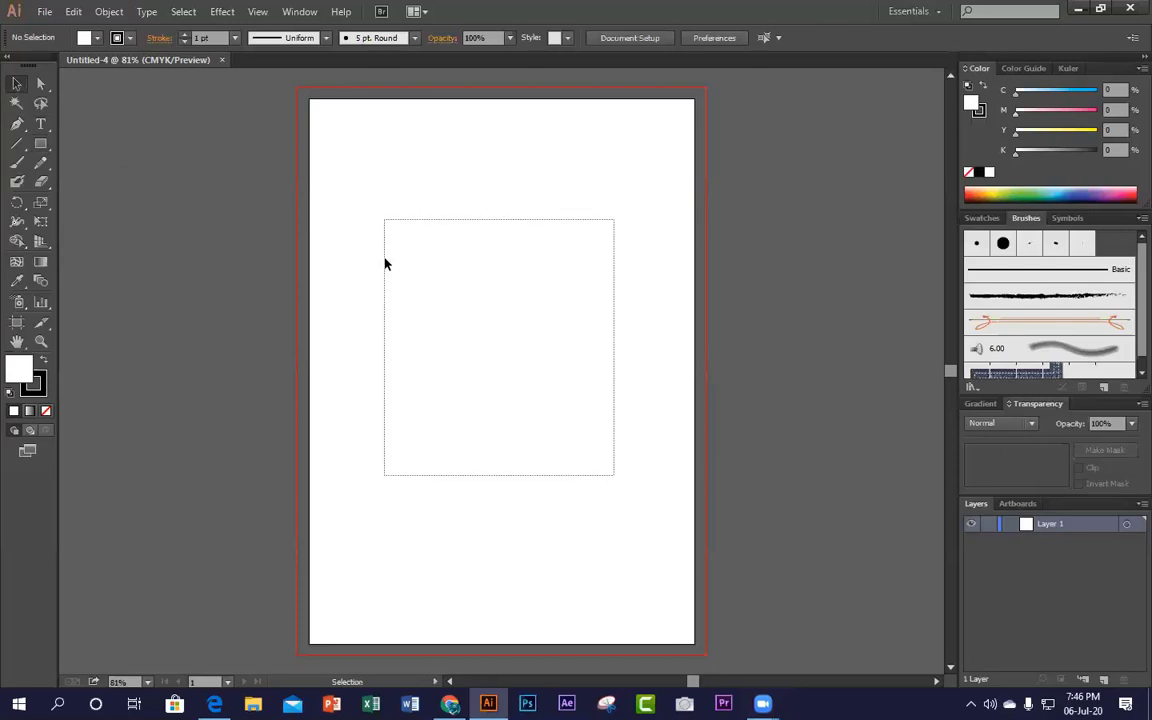
Step: Sweep further selection marquees over the middle of the blank page
{"action": "left_click_drag", "start_coordinate": [384, 260], "coordinate": [690, 426]}
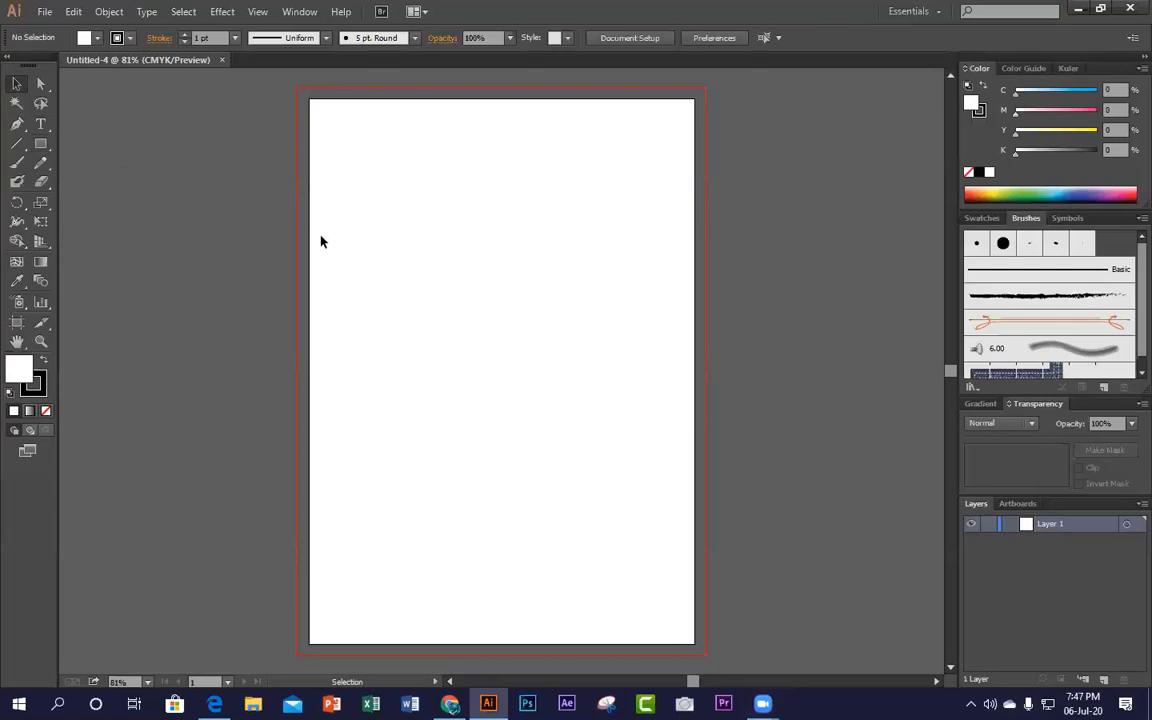
{"action": "left_click_drag", "start_coordinate": [321, 238], "coordinate": [684, 426]}
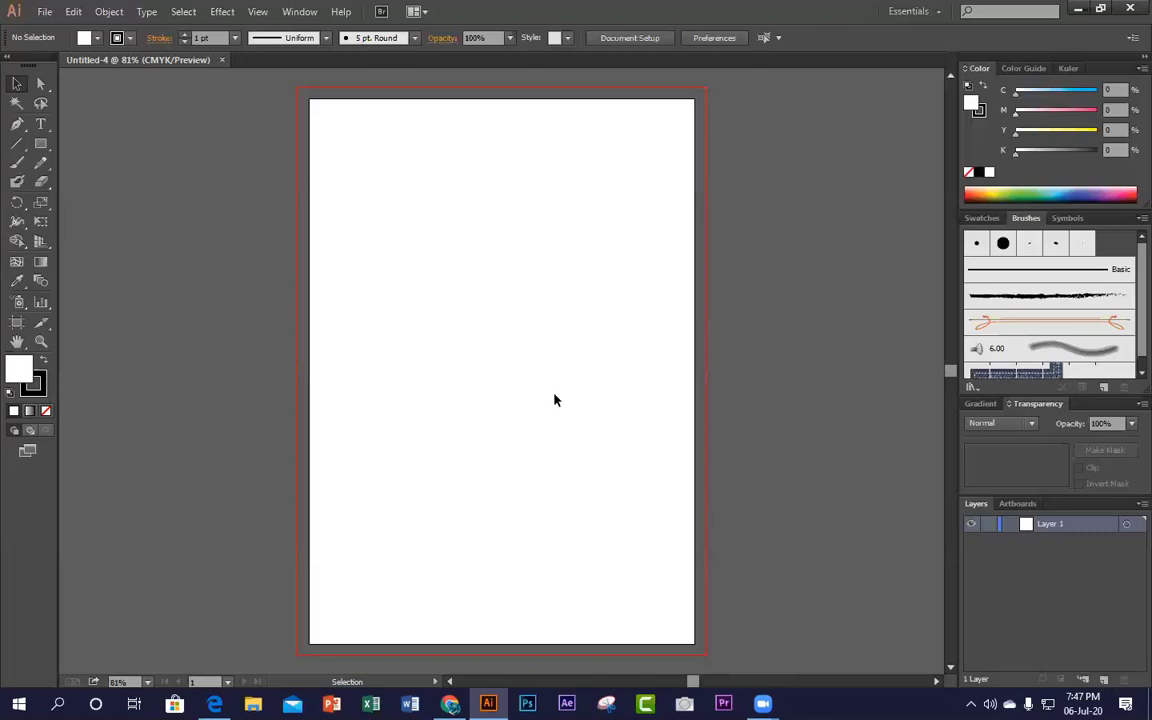
Step: Draw a wide rectangle with the Rectangle tool, overlapping the page's upper left edge
{"action": "left_click", "coordinate": [40, 147]}
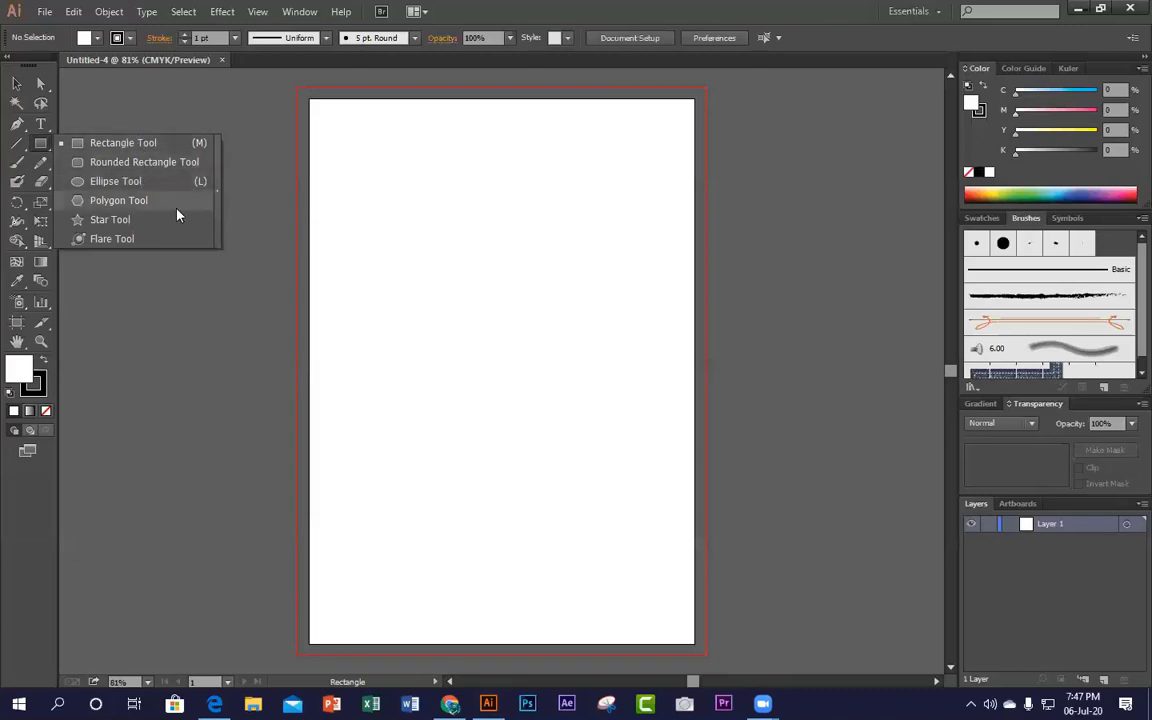
{"action": "left_click", "coordinate": [121, 147]}
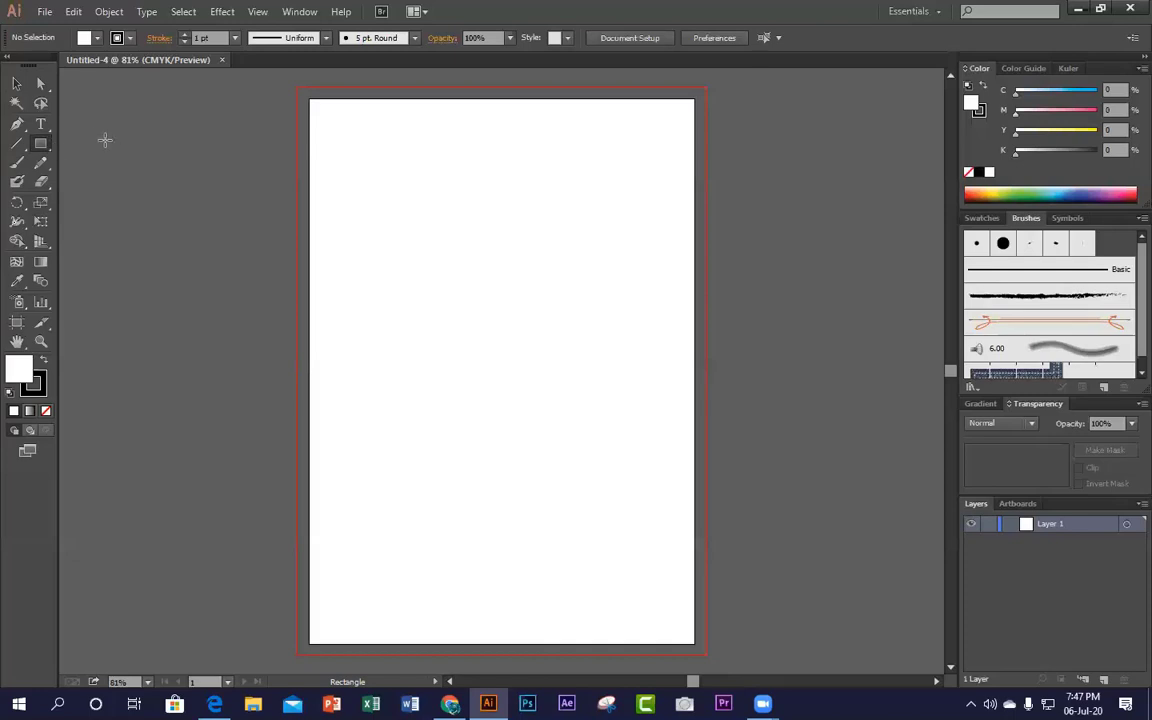
{"action": "left_click_drag", "start_coordinate": [95, 137], "coordinate": [445, 285]}
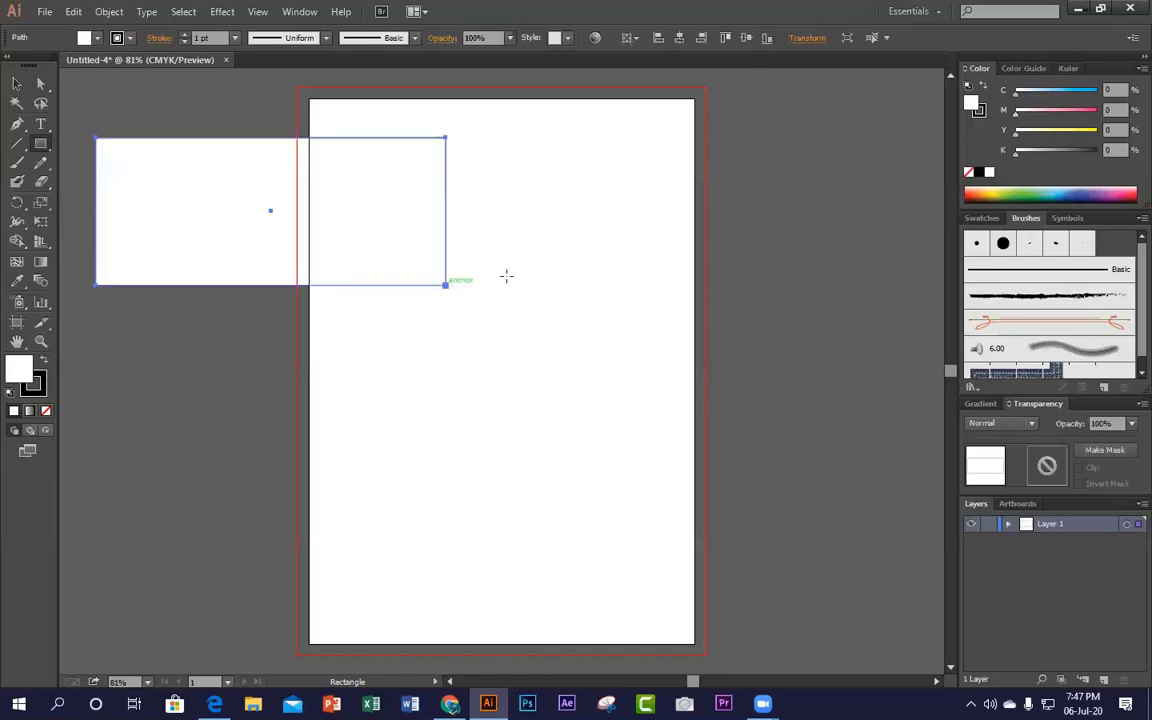
Step: Move the rectangle completely off the page onto the pasteboard at its left and deselect it
{"action": "left_click", "coordinate": [15, 88]}
{"action": "left_click_drag", "start_coordinate": [252, 213], "coordinate": [165, 229]}
{"action": "left_click_drag", "start_coordinate": [177, 369], "coordinate": [486, 368]}
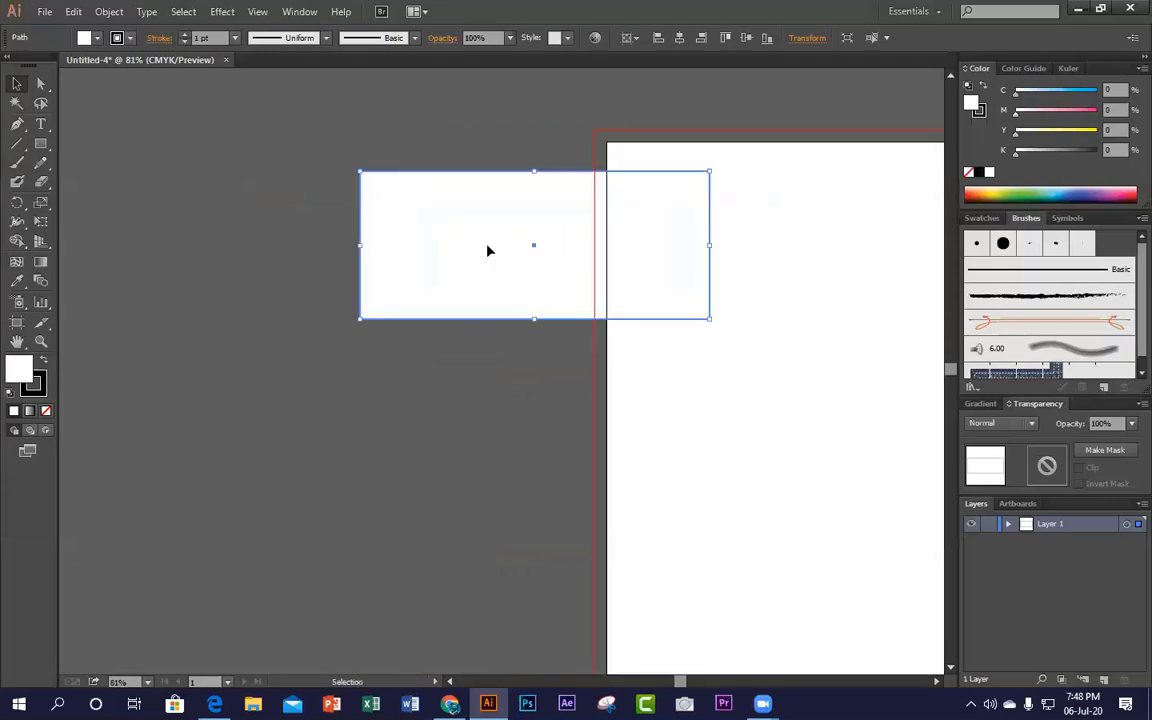
{"action": "left_click_drag", "start_coordinate": [514, 249], "coordinate": [281, 260]}
{"action": "left_click", "coordinate": [345, 373]}
{"action": "left_click", "coordinate": [807, 200]}
{"action": "left_click", "coordinate": [363, 396]}
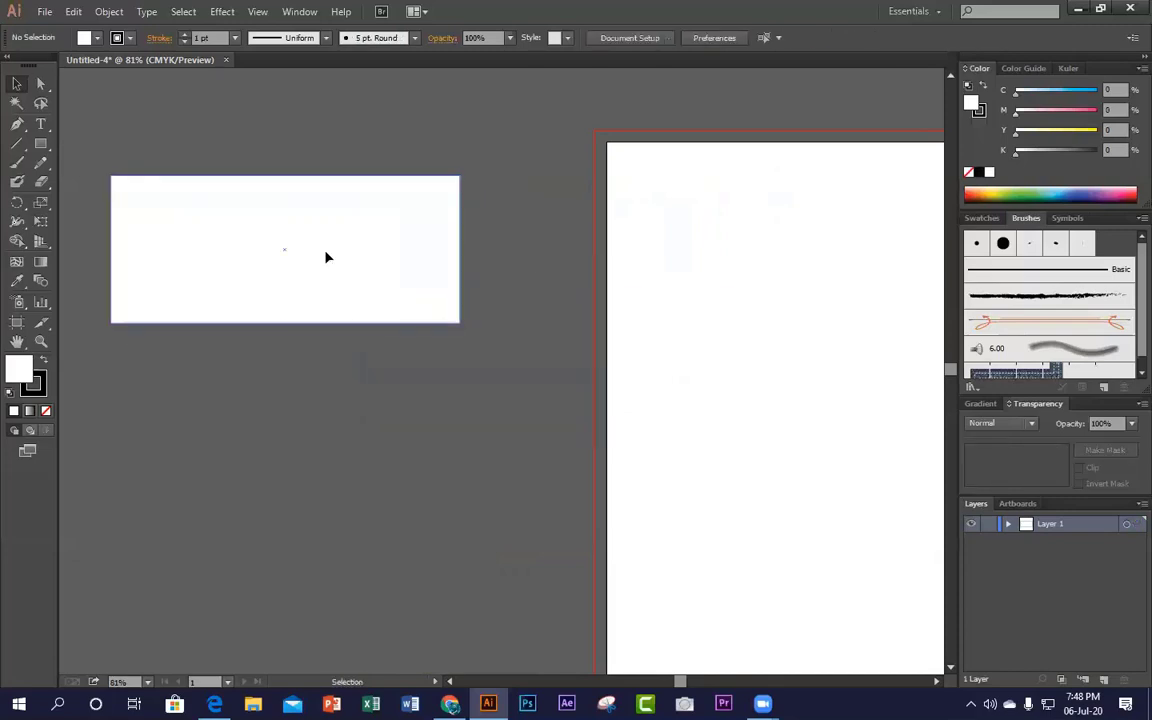
Step: Reselect the rectangle and shift it slightly down and to the right on the pasteboard
{"action": "left_click", "coordinate": [326, 257]}
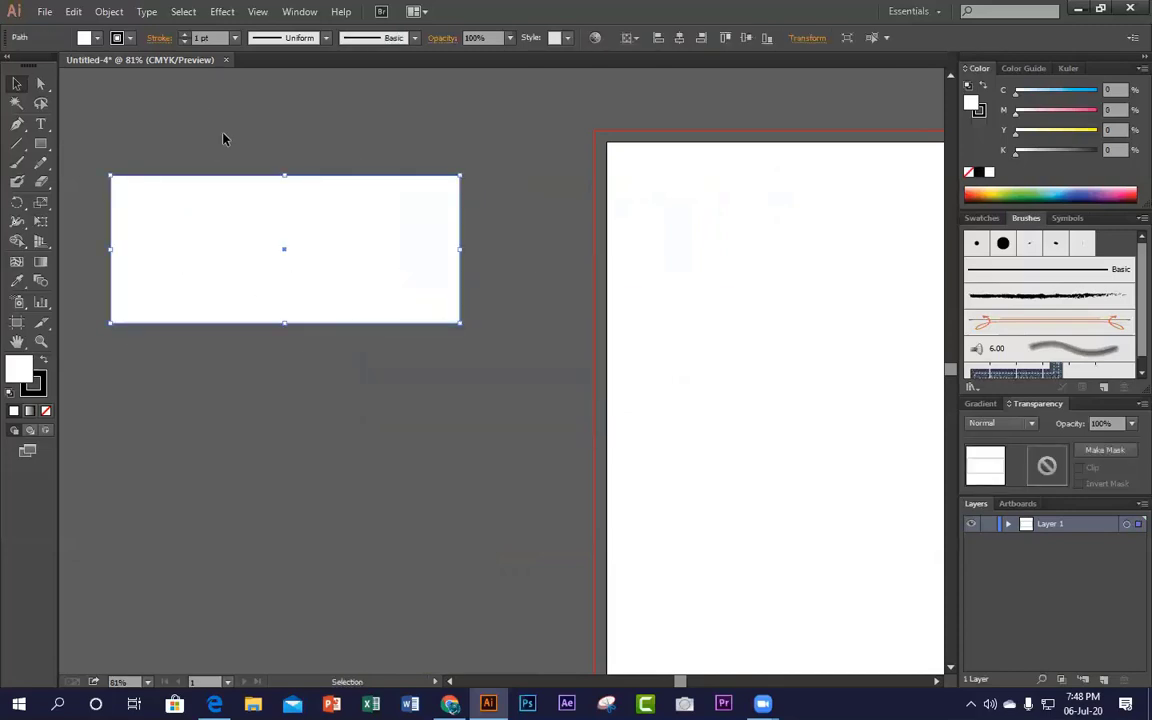
{"action": "left_click", "coordinate": [268, 122]}
{"action": "left_click", "coordinate": [199, 225]}
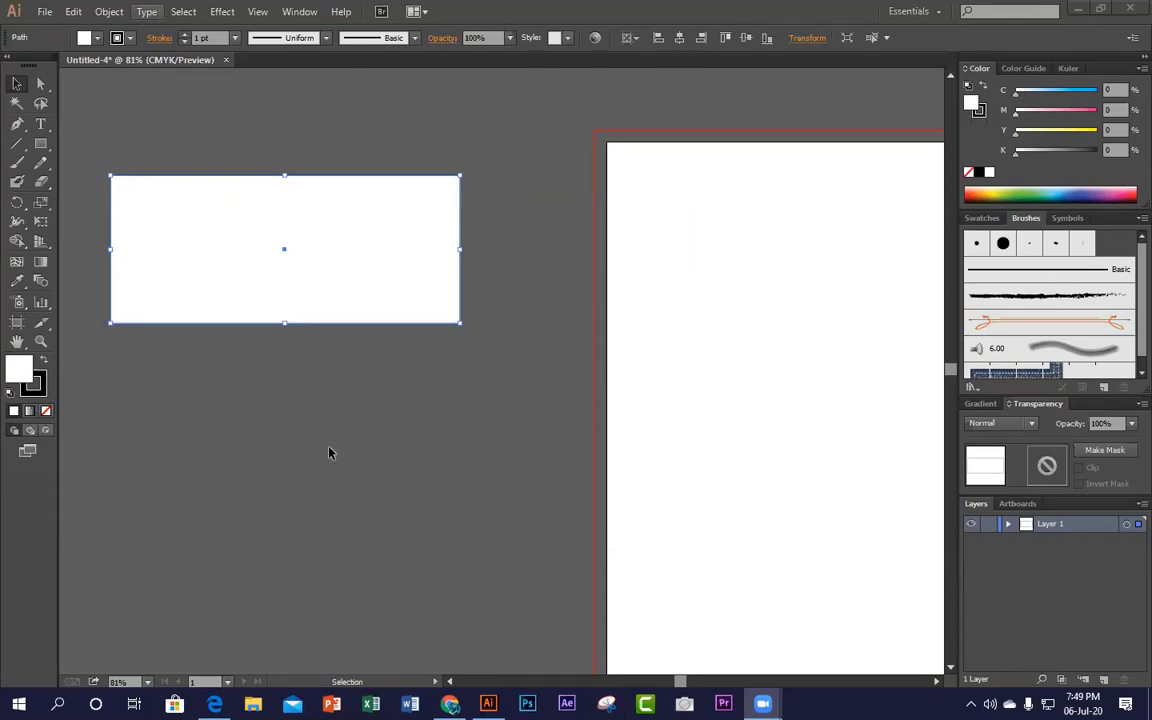
{"action": "key", "text": "ctrl+z"}
{"action": "left_click_drag", "start_coordinate": [251, 314], "coordinate": [287, 285]}
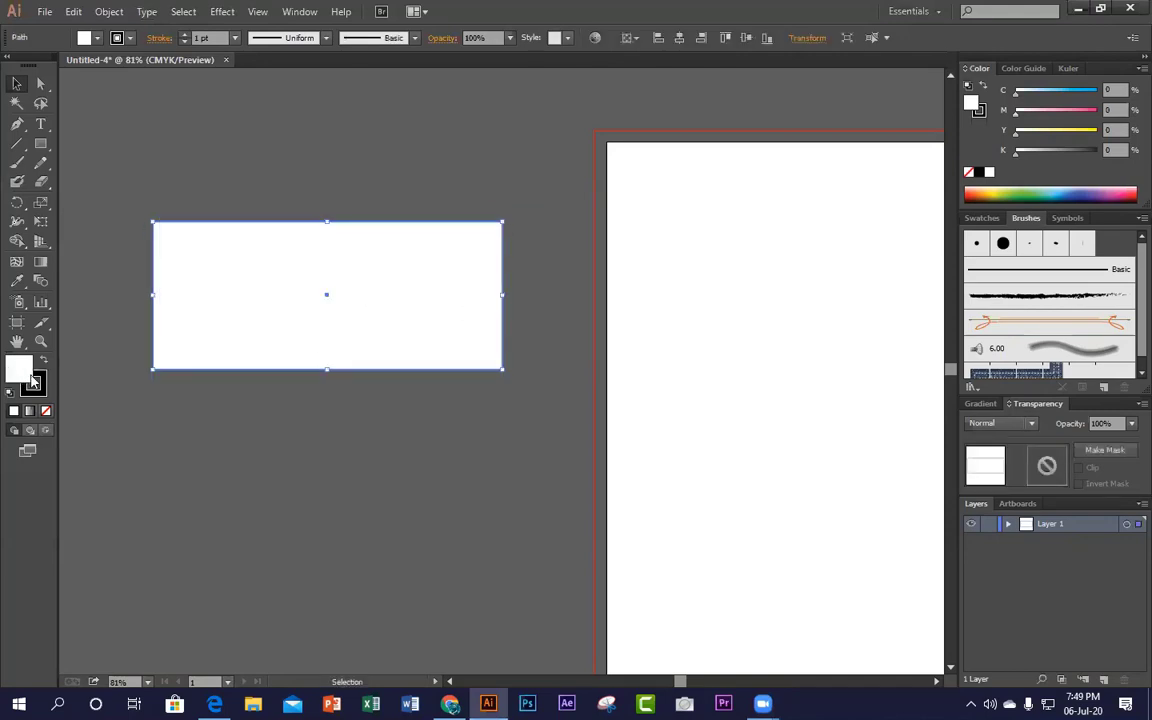
{"action": "left_click_drag", "start_coordinate": [388, 320], "coordinate": [380, 333]}
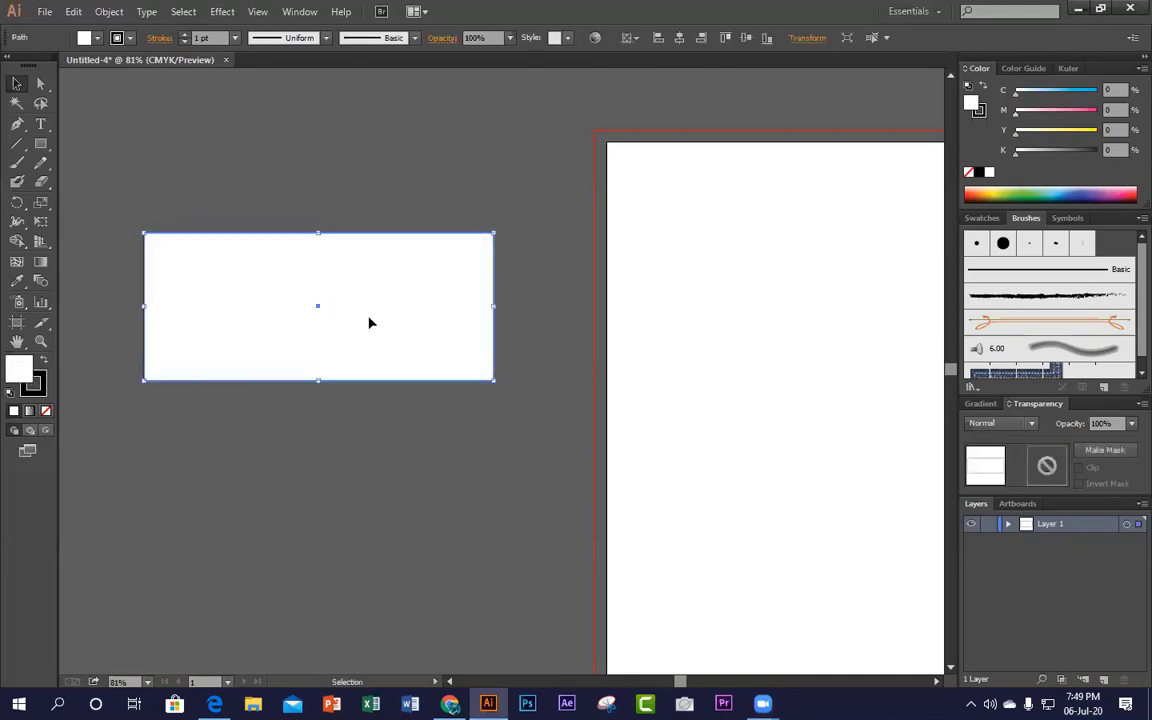
Step: Fill the rectangle with a bright red chosen in the Color Picker
{"action": "double_click", "coordinate": [17, 373]}
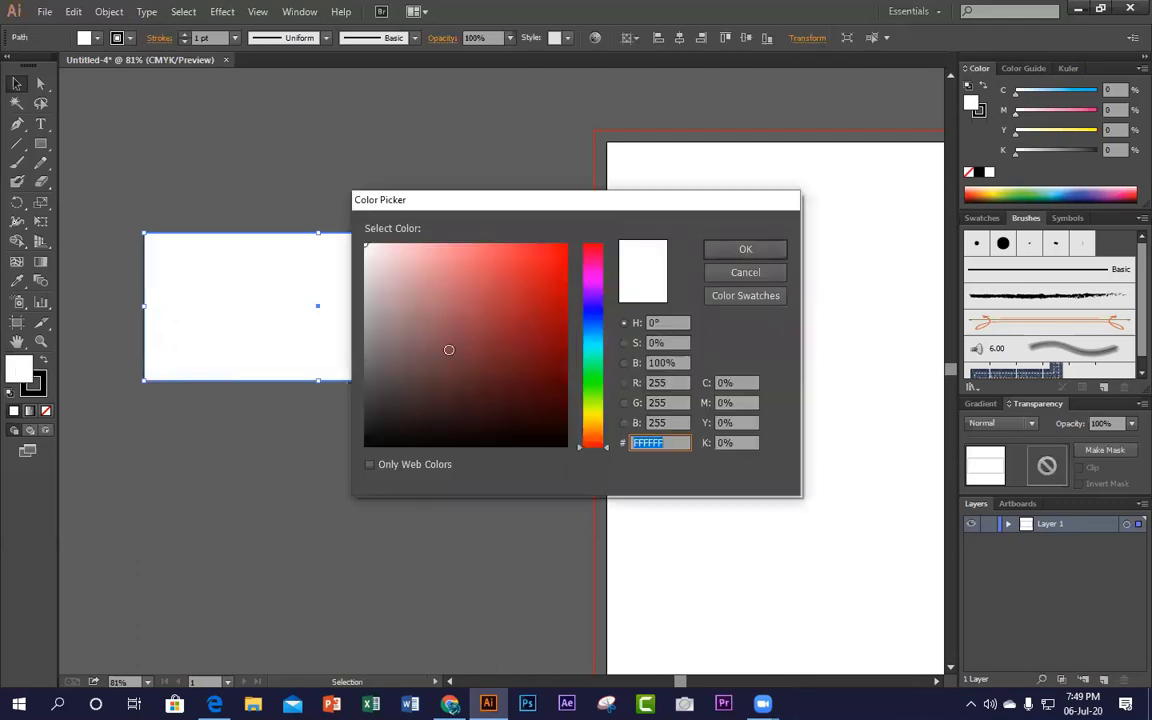
{"action": "left_click", "coordinate": [528, 257]}
{"action": "left_click", "coordinate": [554, 342]}
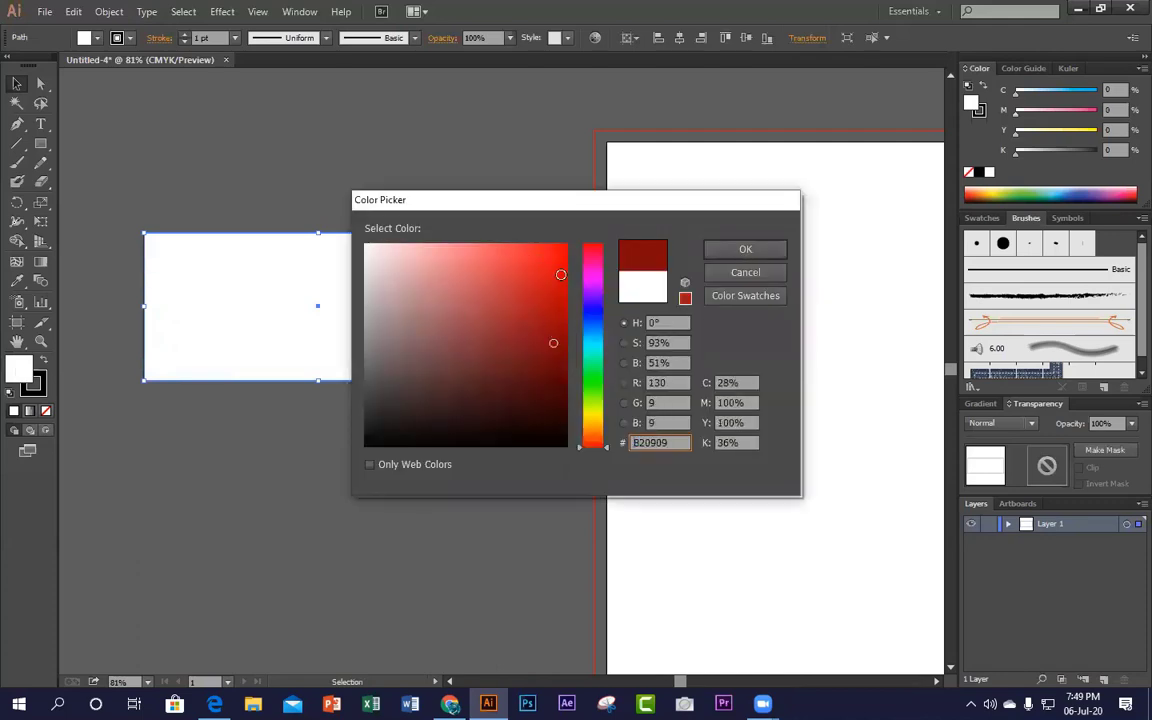
{"action": "left_click", "coordinate": [560, 273]}
{"action": "left_click", "coordinate": [559, 282]}
{"action": "left_click", "coordinate": [726, 249]}
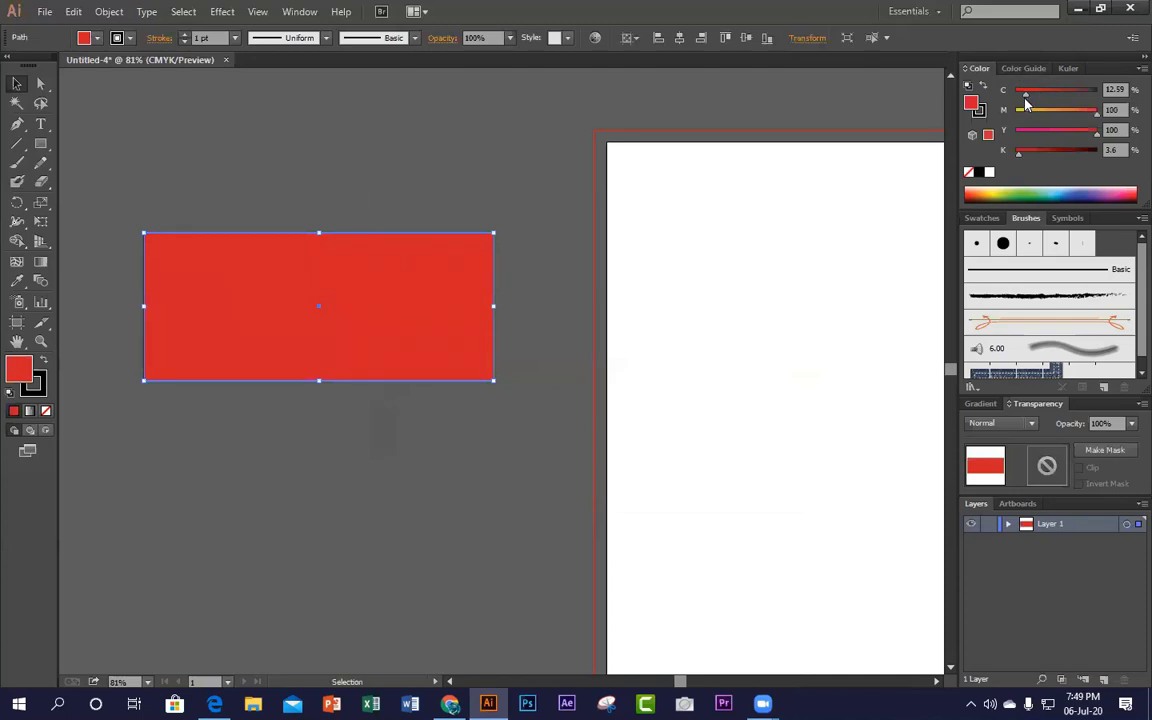
Step: Mix a blue fill of C 81, M 4, Y 15, K 21 for the rectangle, then deselect and reselect it
{"action": "left_click", "coordinate": [1081, 91]}
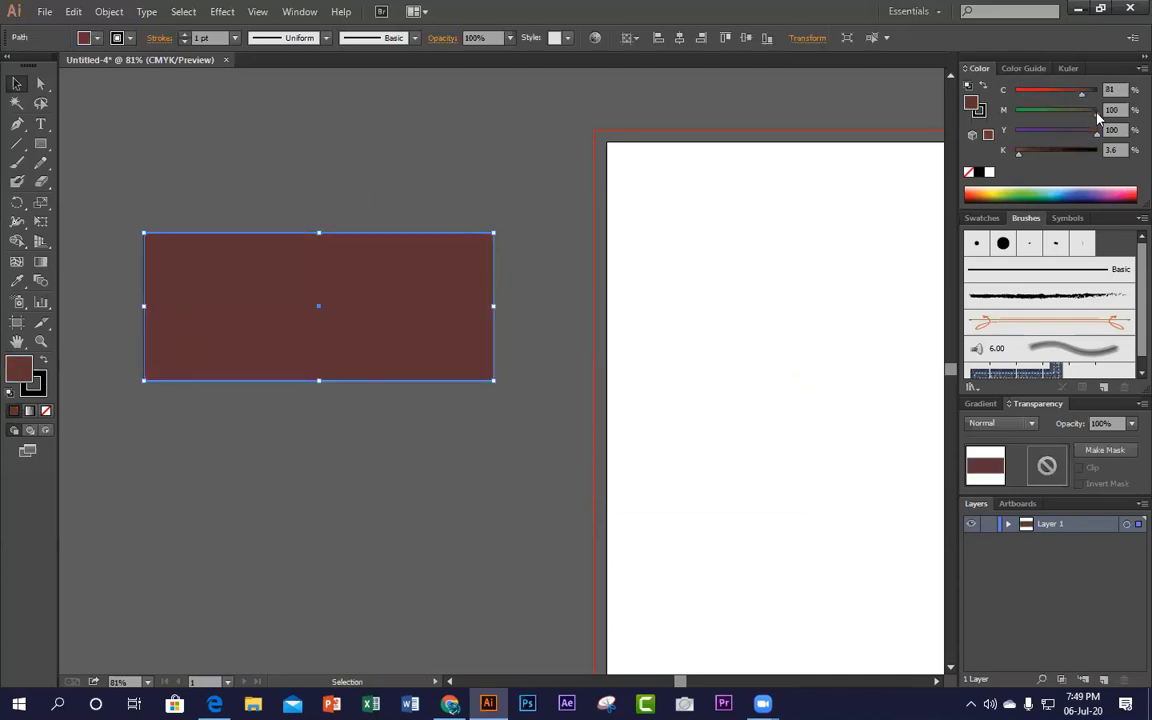
{"action": "left_click", "coordinate": [1017, 111]}
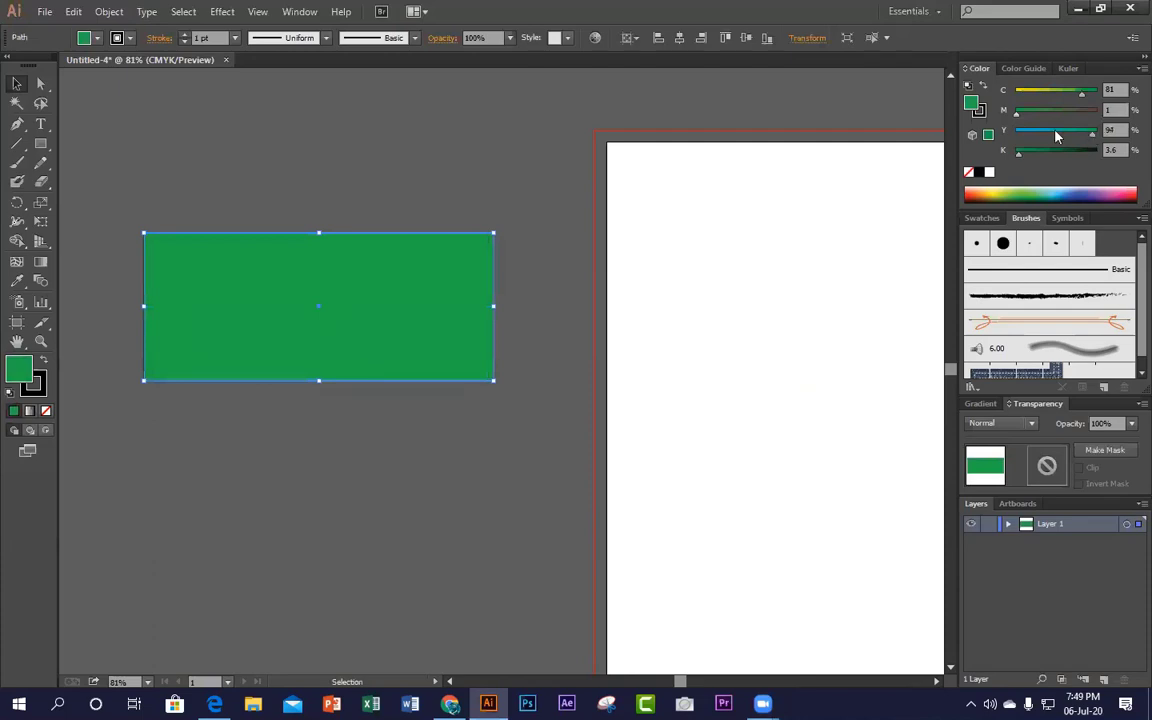
{"action": "left_click", "coordinate": [1030, 131]}
{"action": "left_click", "coordinate": [1050, 150]}
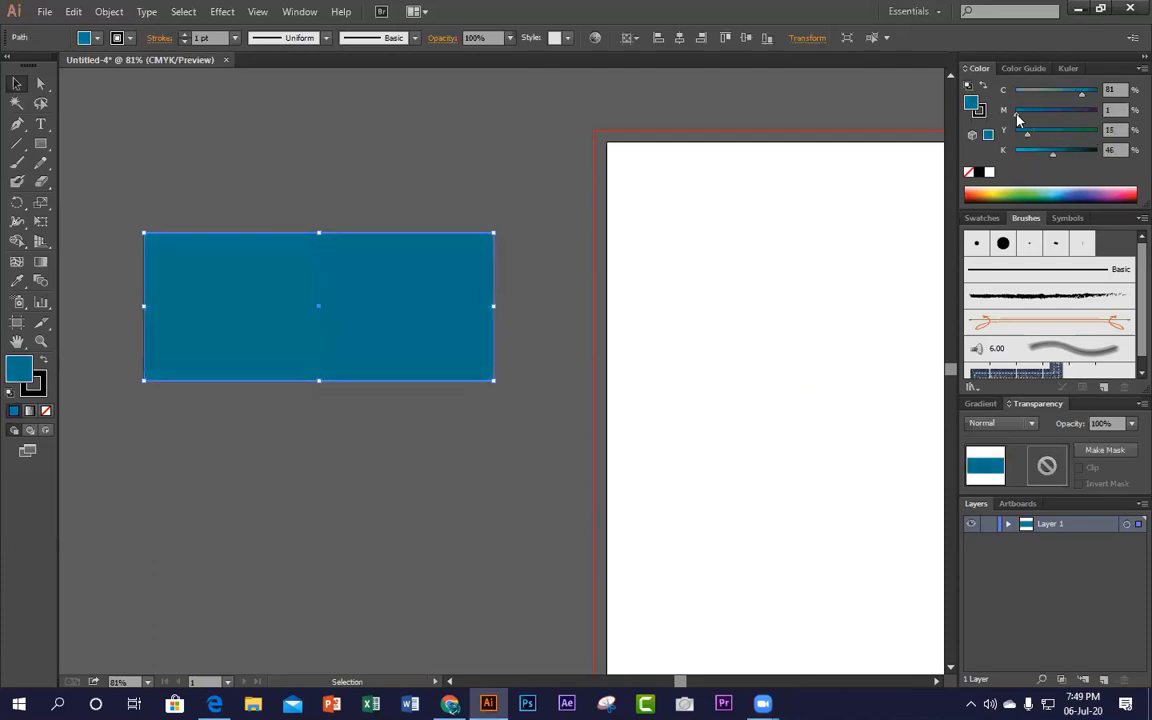
{"action": "left_click", "coordinate": [1049, 114]}
{"action": "mouse_move", "coordinate": [1030, 132]}
{"action": "left_mouse_down"}
{"action": "mouse_move", "coordinate": [1005, 147]}
{"action": "mouse_move", "coordinate": [1019, 112]}
{"action": "left_mouse_up"}
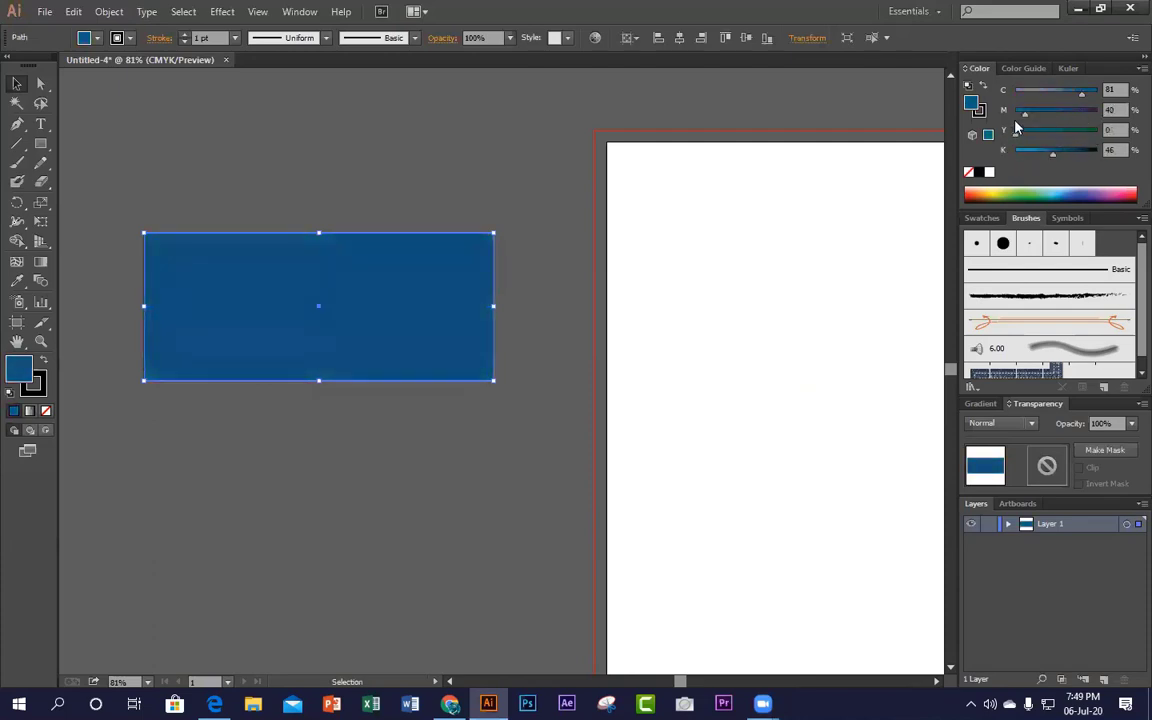
{"action": "left_click_drag", "start_coordinate": [1031, 155], "coordinate": [1028, 134]}
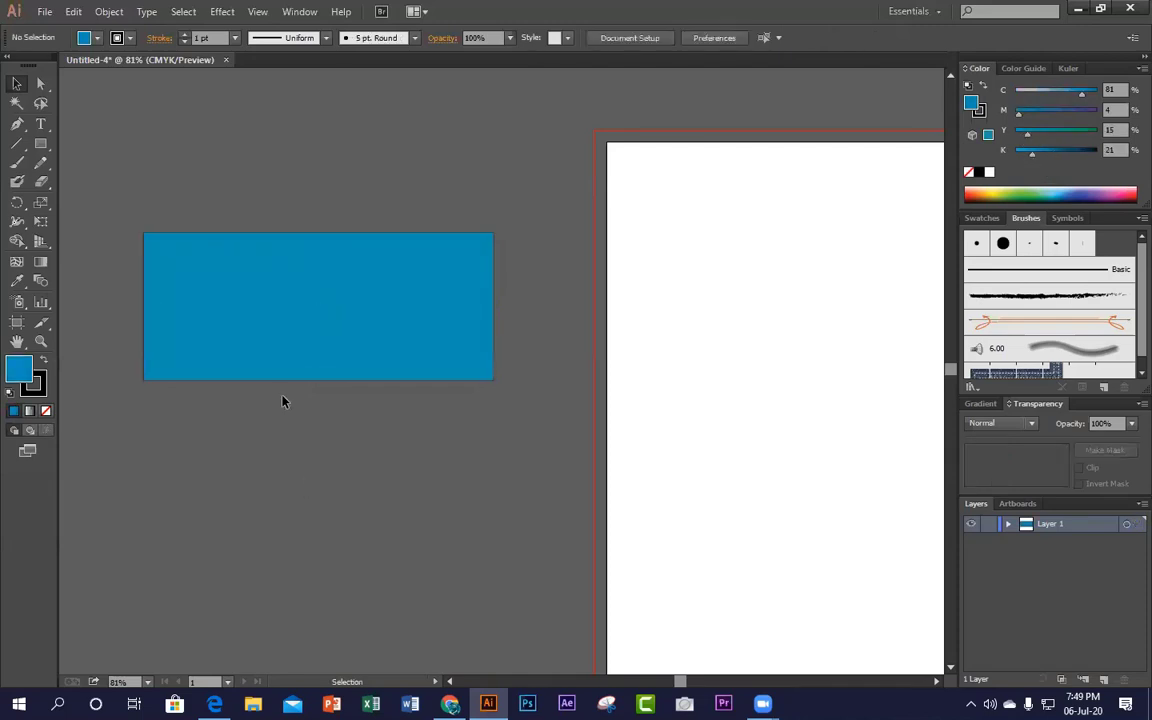
{"action": "left_click", "coordinate": [333, 489]}
{"action": "left_click", "coordinate": [353, 348]}
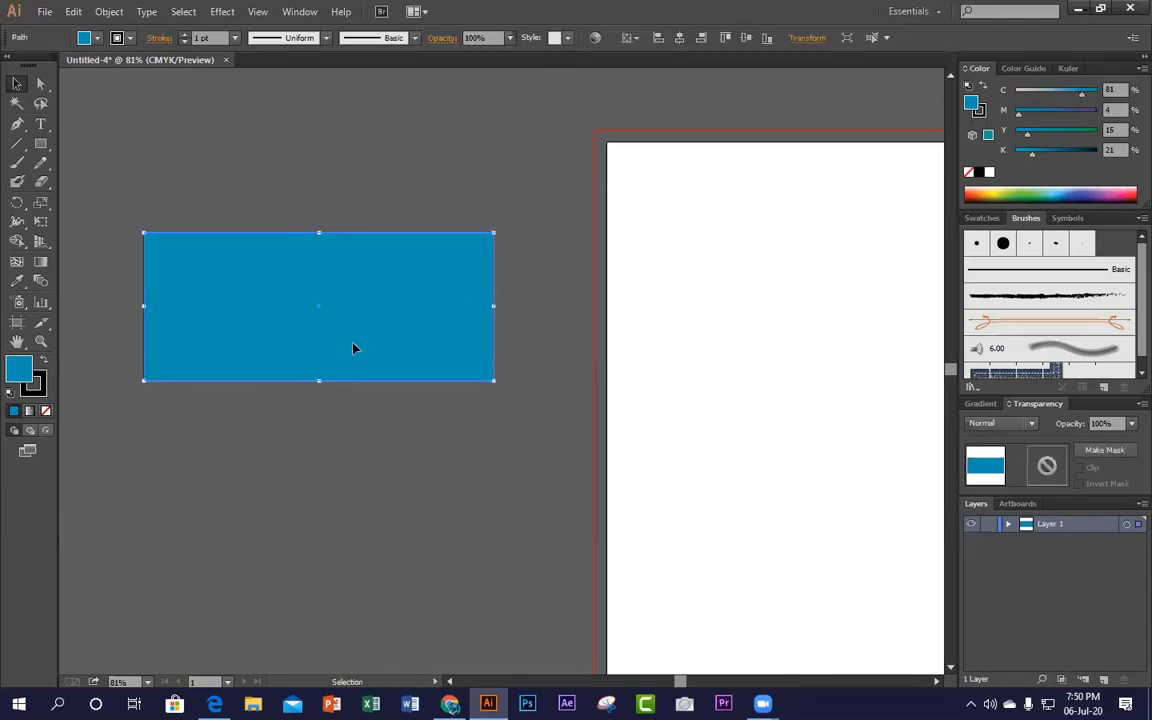
Step: Examine the rectangle's lower-right corner and black outline at 2400% magnification
{"action": "key", "text": "ctrl+plus"}
{"action": "key", "text": "ctrl+plus"}
{"action": "key", "text": "ctrl+plus"}
{"action": "key", "text": "ctrl+plus"}
{"action": "key", "text": "ctrl+plus"}
{"action": "key", "text": "ctrl+plus"}
{"action": "key", "text": "ctrl+plus"}
{"action": "key", "text": "ctrl+plus"}
{"action": "key", "text": "ctrl+plus"}
{"action": "key", "text": "ctrl+plus"}
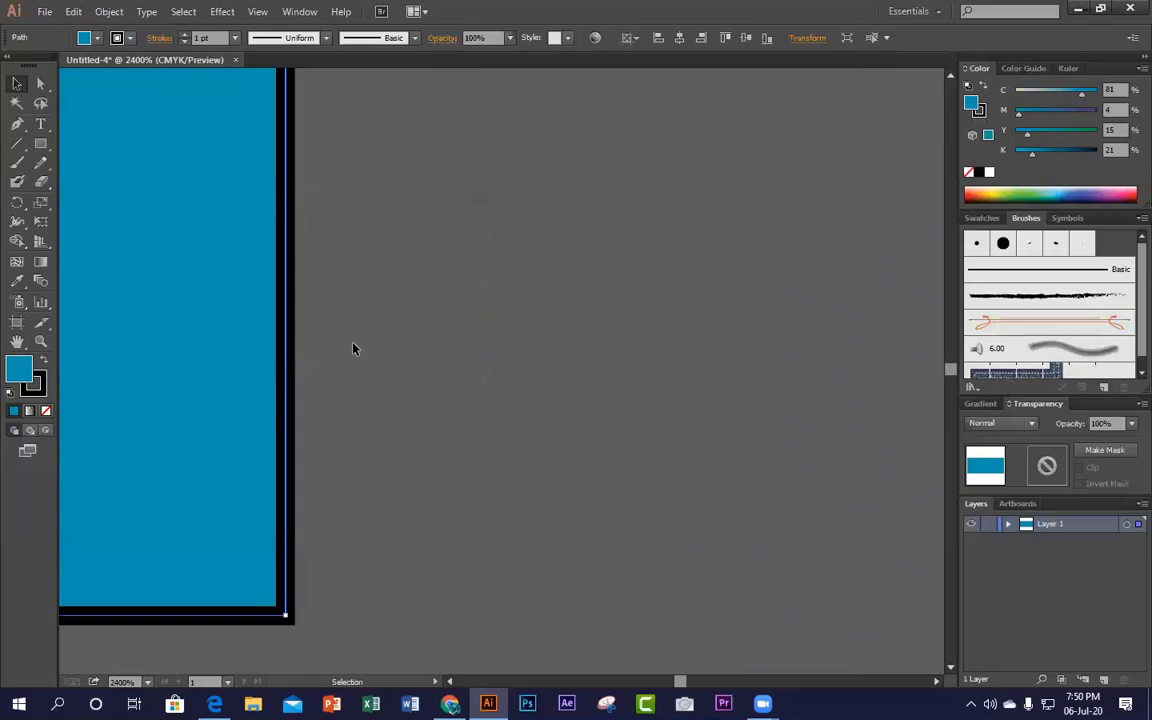
Step: Switch to the course PDF in Edge, point out the zoom and undo topics for Class 1-2, and return to Illustrator
{"action": "left_click", "coordinate": [214, 703]}
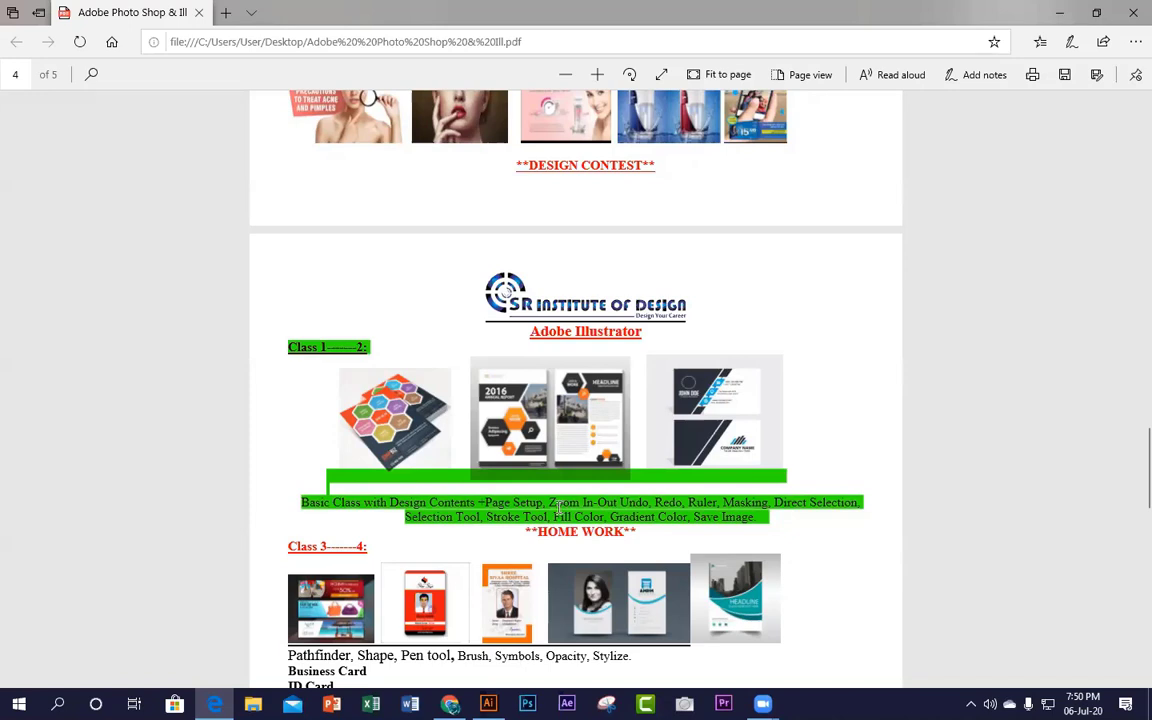
{"action": "left_click_drag", "start_coordinate": [549, 500], "coordinate": [576, 503]}
{"action": "left_click", "coordinate": [556, 507]}
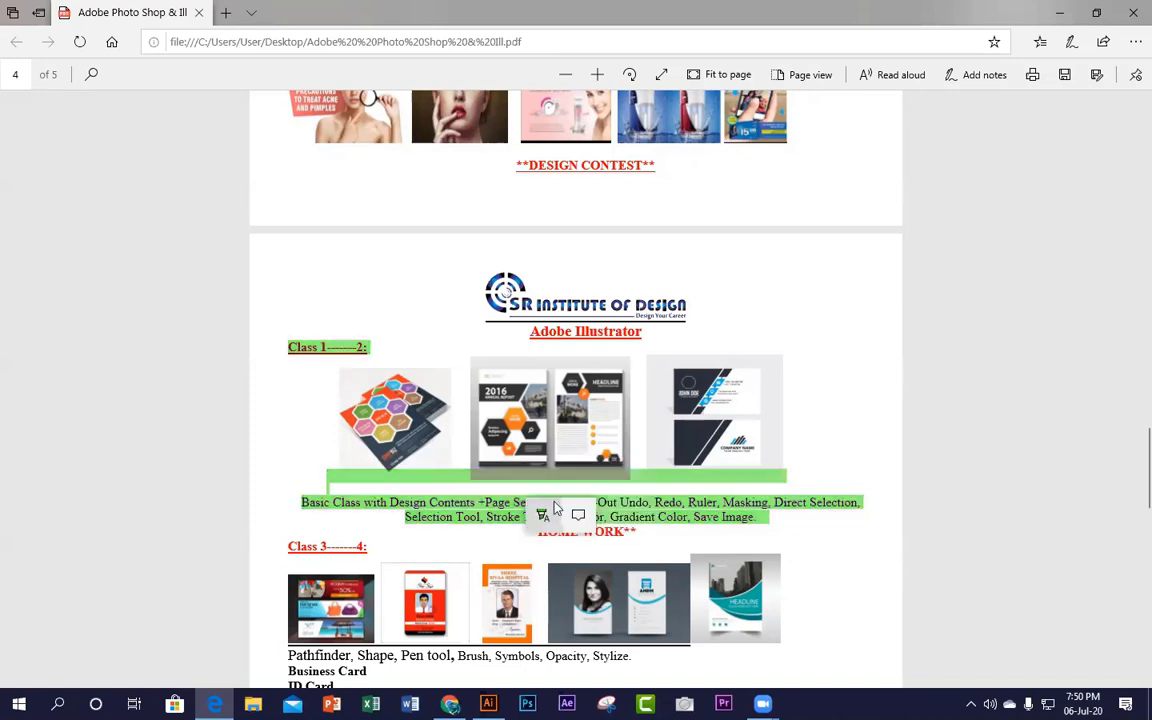
{"action": "left_click", "coordinate": [632, 502]}
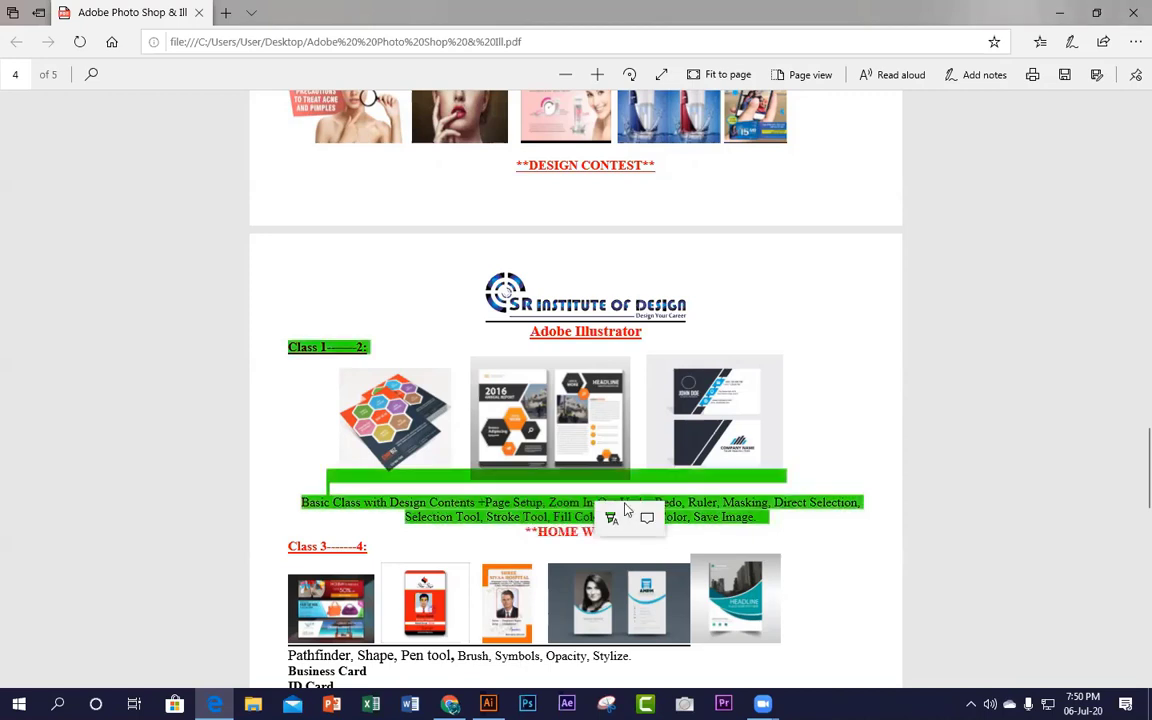
{"action": "left_click", "coordinate": [824, 546]}
{"action": "key", "text": "alt+Tab"}
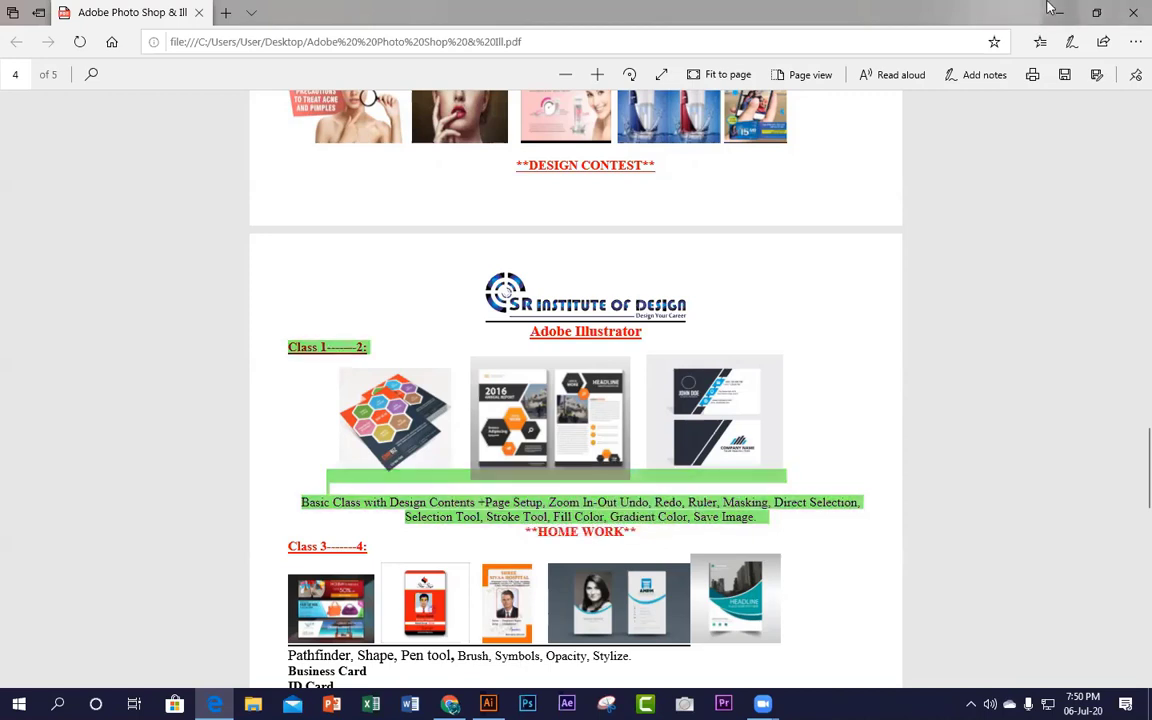
Step: Demonstrate zooming in and out around the rectangle's lower-right corner, ending at 2400%
{"action": "key", "text": "ctrl+plus"}
{"action": "key", "text": "ctrl+plus"}
{"action": "key", "text": "ctrl+plus"}
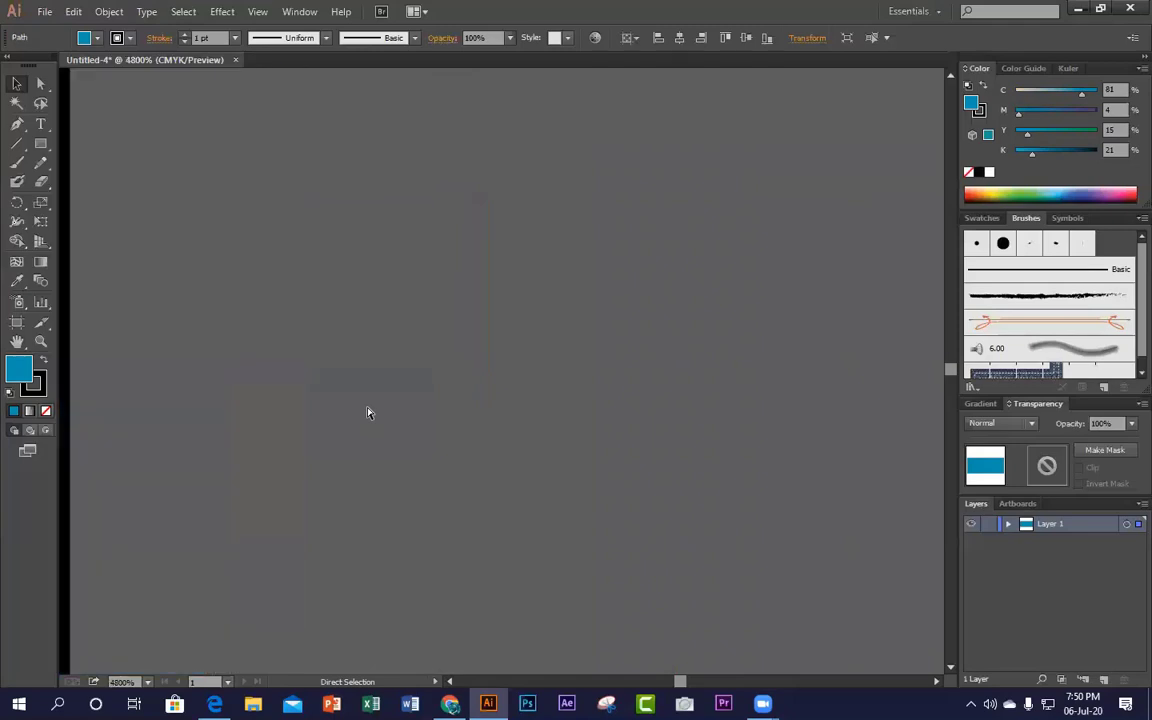
{"action": "key", "text": "ctrl+minus"}
{"action": "key", "text": "ctrl+minus"}
{"action": "key", "text": "ctrl+minus"}
{"action": "key", "text": "ctrl+minus"}
{"action": "key", "text": "ctrl+minus"}
{"action": "key", "text": "ctrl+minus"}
{"action": "key", "text": "ctrl+minus"}
{"action": "key", "text": "ctrl+minus"}
{"action": "key", "text": "ctrl+minus"}
{"action": "key", "text": "ctrl+minus"}
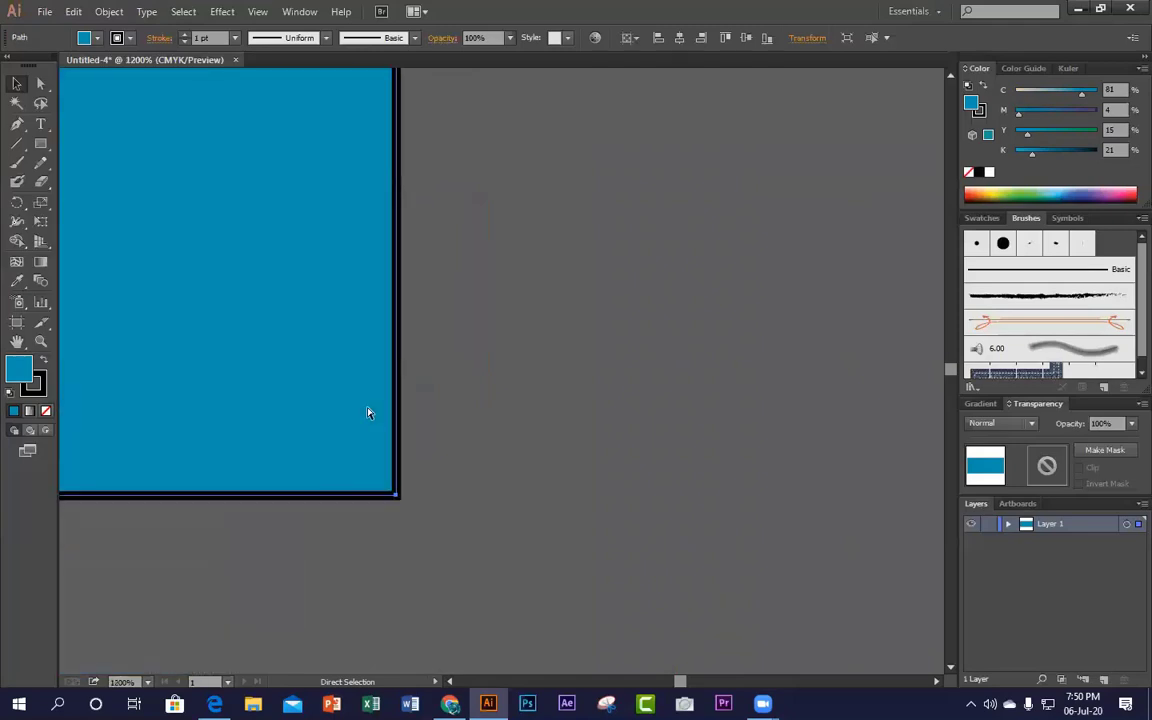
{"action": "key", "text": "ctrl+minus"}
{"action": "key", "text": "ctrl+minus"}
{"action": "key", "text": "ctrl+plus"}
{"action": "key", "text": "ctrl+plus"}
{"action": "key", "text": "ctrl+plus"}
{"action": "key", "text": "ctrl+plus"}
{"action": "key", "text": "ctrl+plus"}
{"action": "key", "text": "ctrl+plus"}
{"action": "key", "text": "ctrl+plus"}
{"action": "key", "text": "ctrl+plus"}
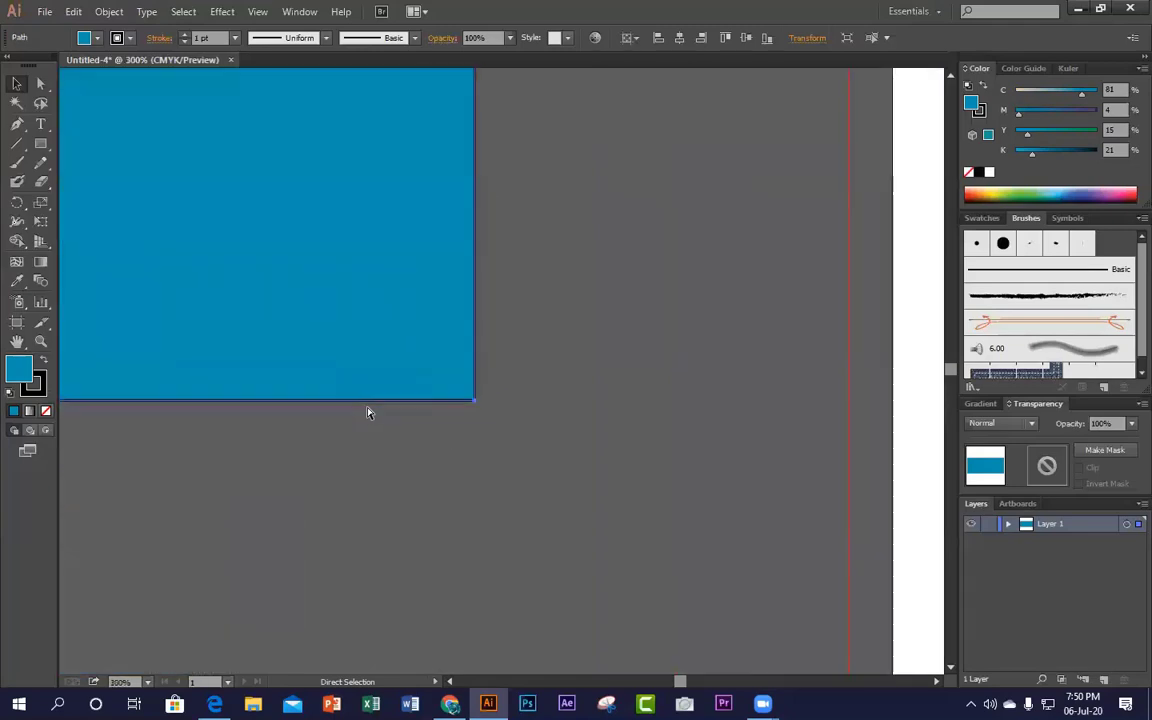
{"action": "key", "text": "ctrl+plus"}
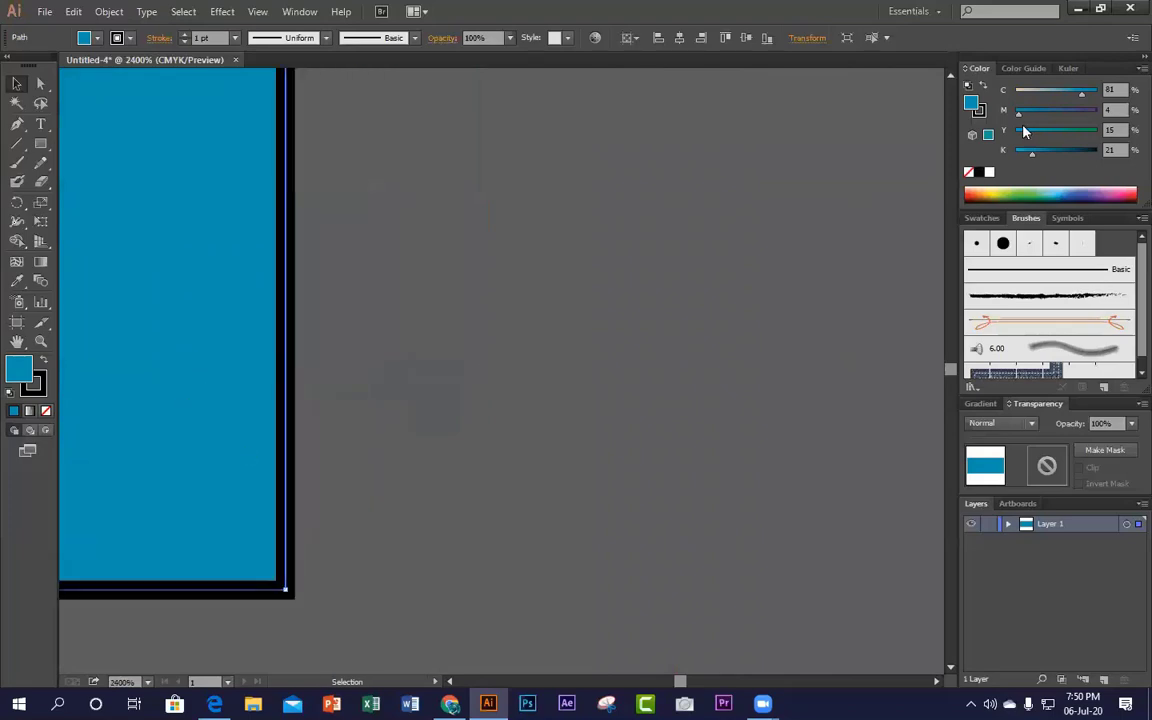
Step: Set the rectangle's fill to C 0, M 100, Y 100 and stretch its lower-right corner outward to the right
{"action": "left_click_drag", "start_coordinate": [1081, 93], "coordinate": [1014, 98]}
{"action": "left_click", "coordinate": [1097, 111]}
{"action": "left_click", "coordinate": [428, 304]}
{"action": "left_click", "coordinate": [245, 558]}
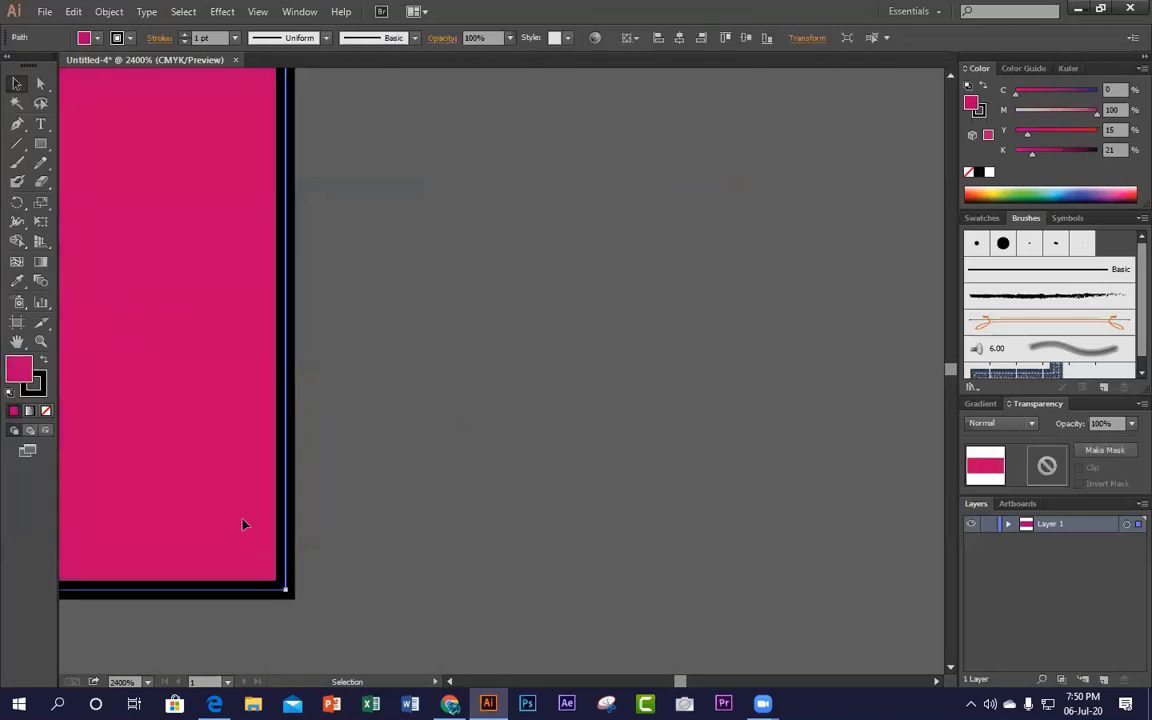
{"action": "left_click_drag", "start_coordinate": [285, 591], "coordinate": [446, 582]}
{"action": "left_click_drag", "start_coordinate": [1028, 136], "coordinate": [1097, 133]}
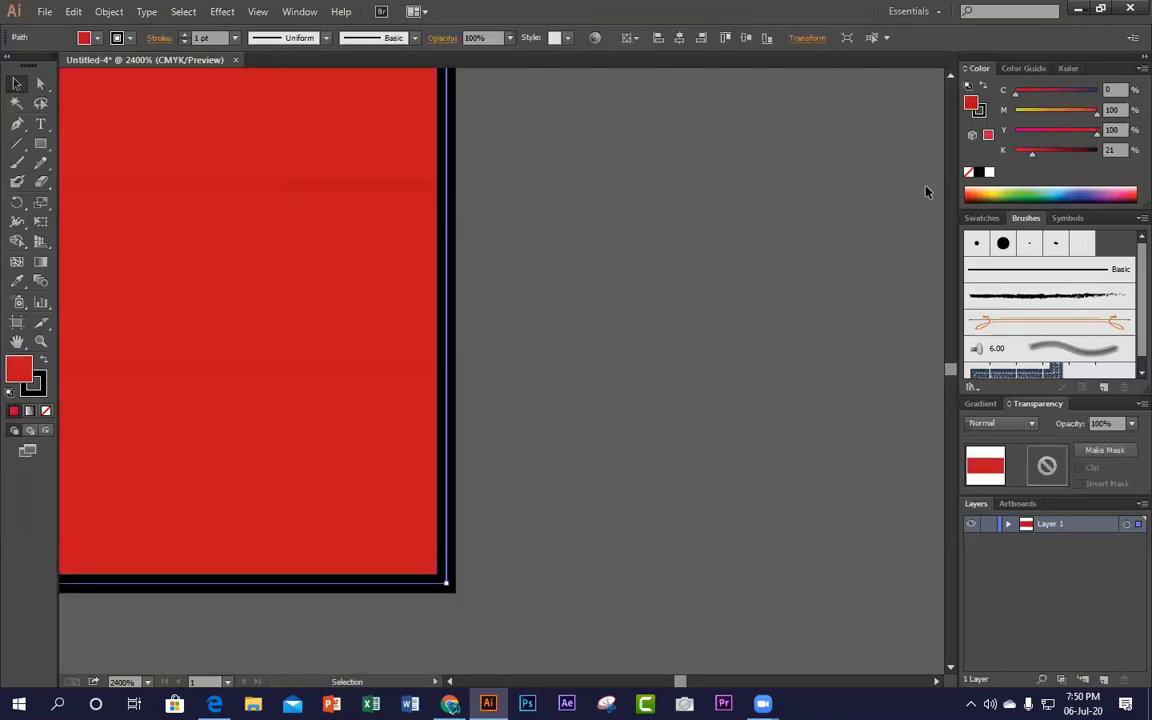
Step: Select the rectangle and recolour its stroke to C 19, M 52, Y 0, K 4
{"action": "left_click", "coordinate": [548, 296]}
{"action": "left_click", "coordinate": [452, 577]}
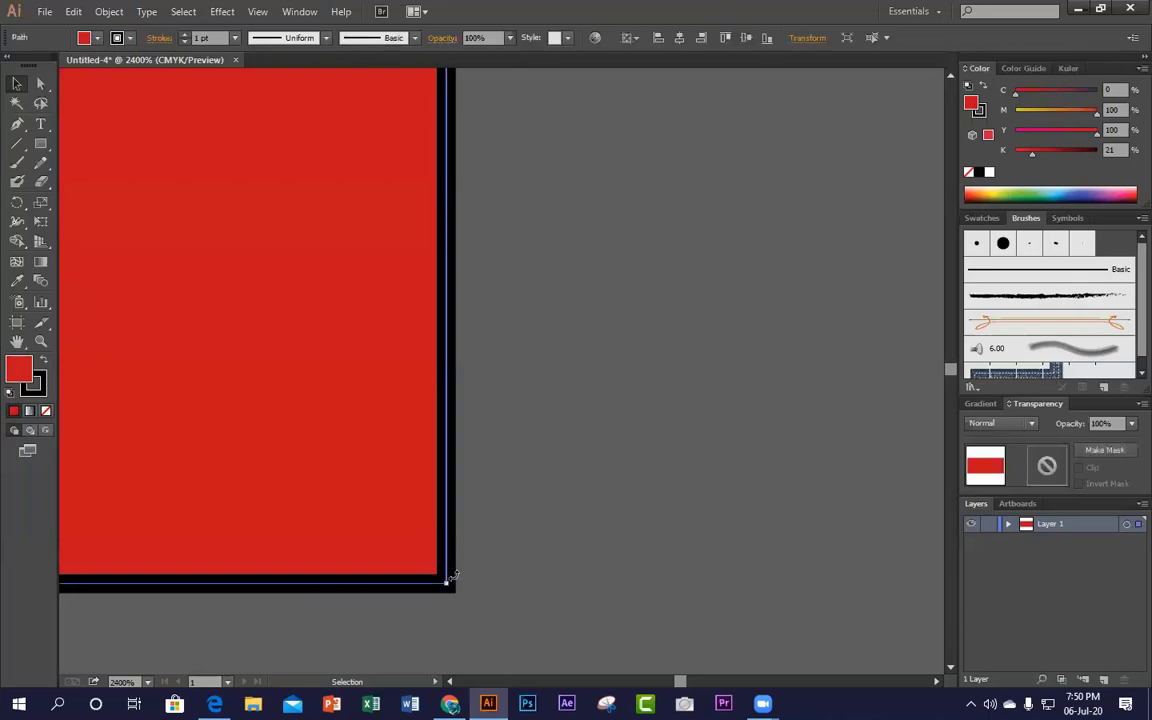
{"action": "left_click", "coordinate": [494, 577]}
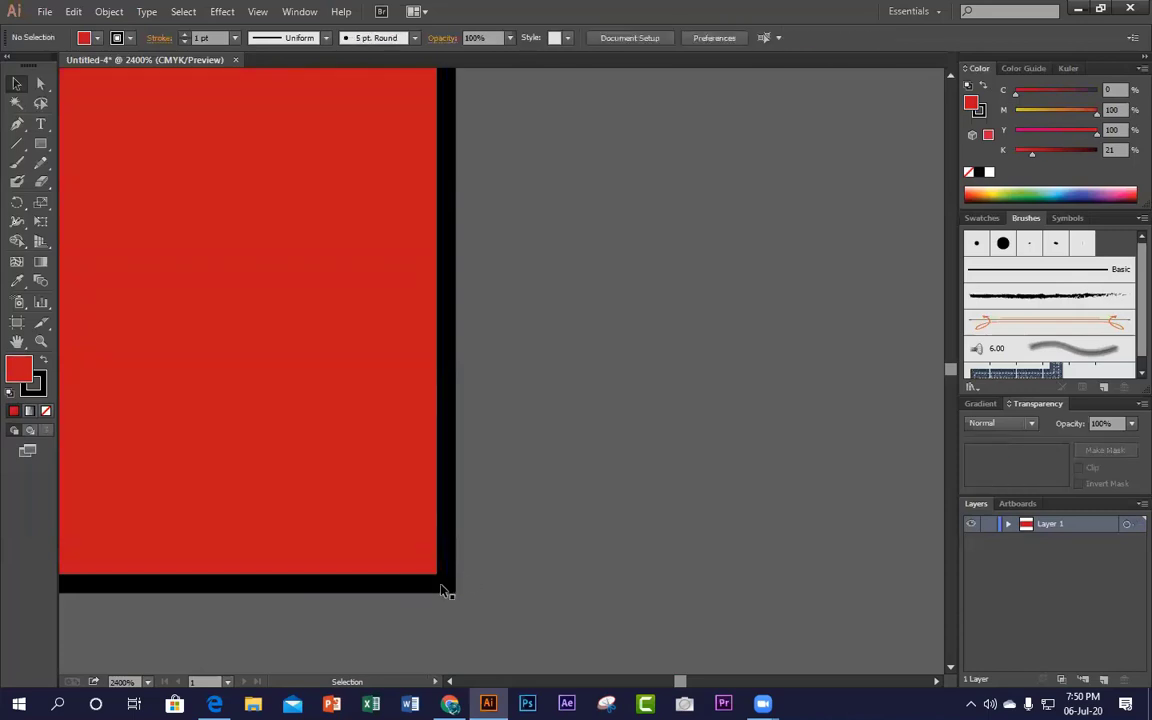
{"action": "left_click", "coordinate": [444, 586]}
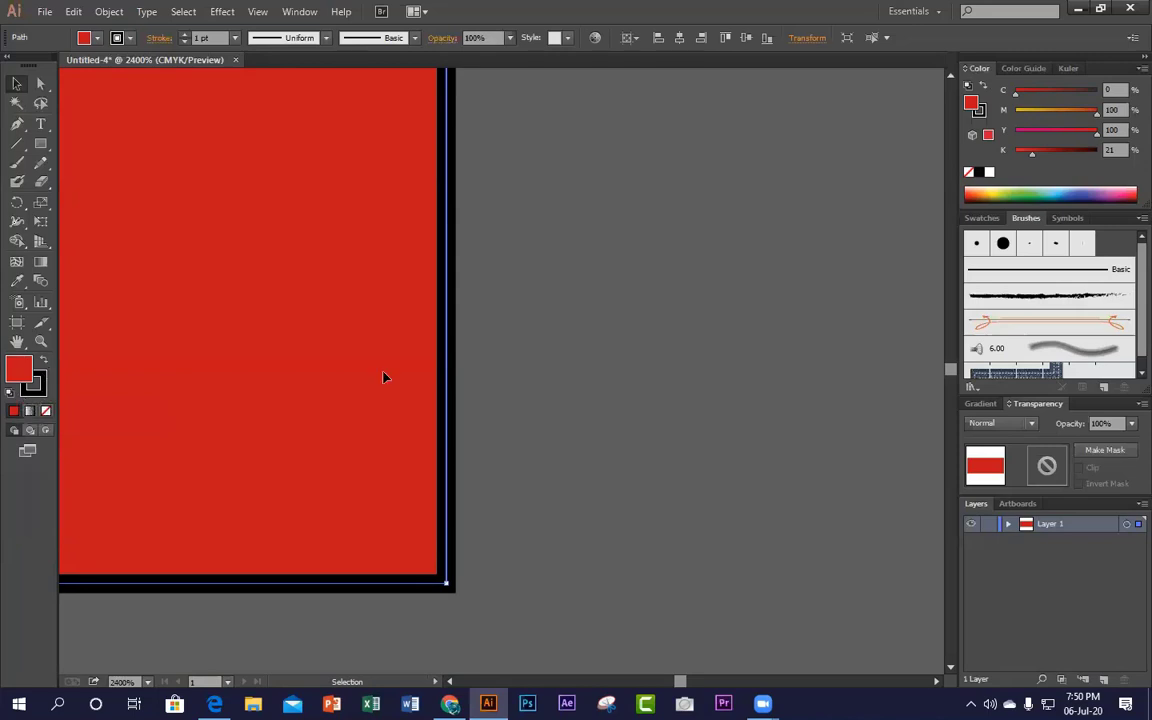
{"action": "left_click", "coordinate": [38, 396]}
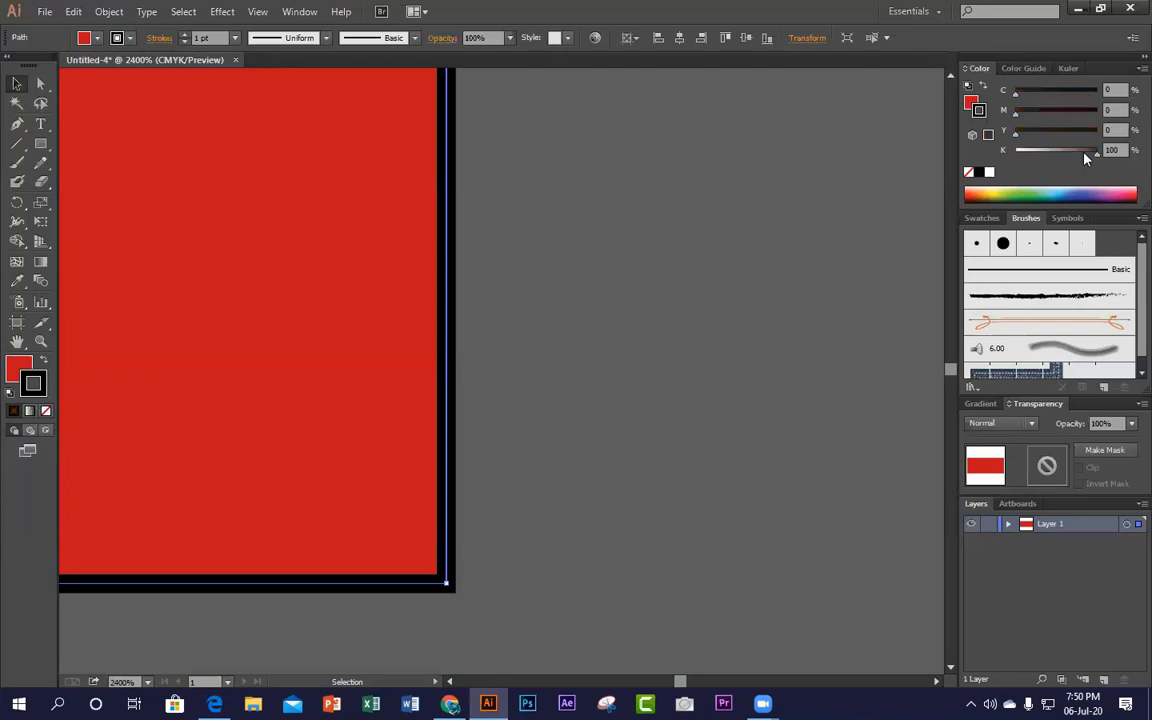
{"action": "left_click_drag", "start_coordinate": [1093, 153], "coordinate": [1031, 154]}
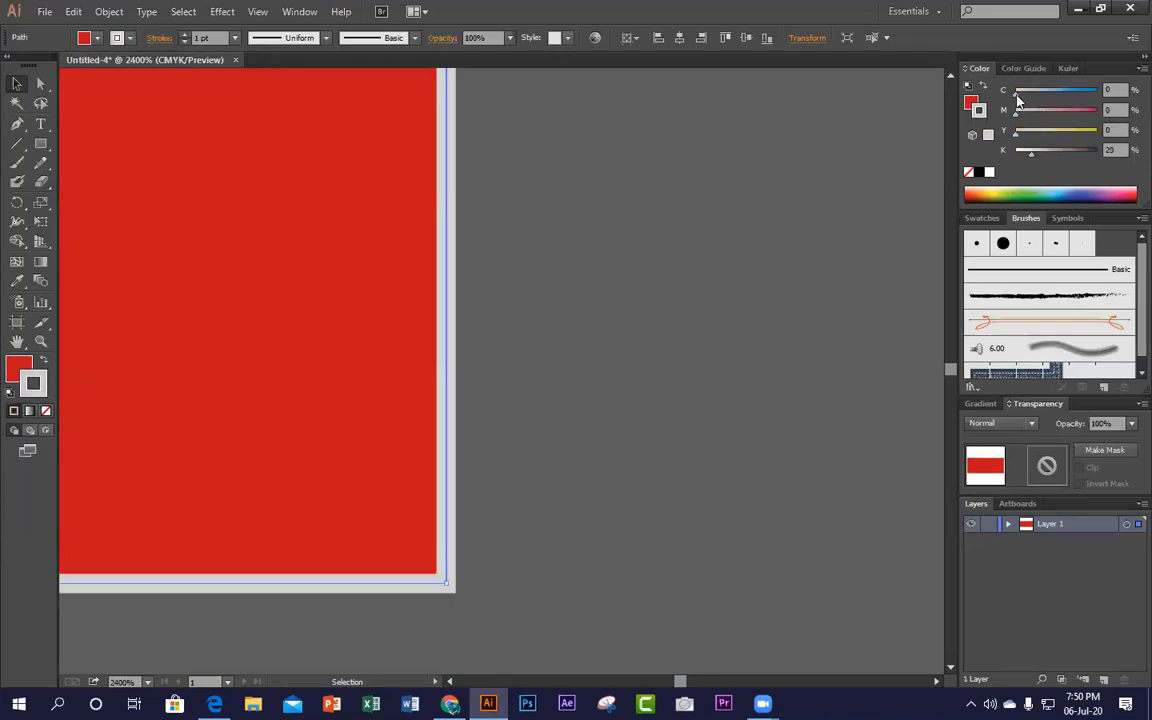
{"action": "left_click_drag", "start_coordinate": [1018, 100], "coordinate": [1096, 100]}
{"action": "left_click_drag", "start_coordinate": [1016, 118], "coordinate": [1088, 118]}
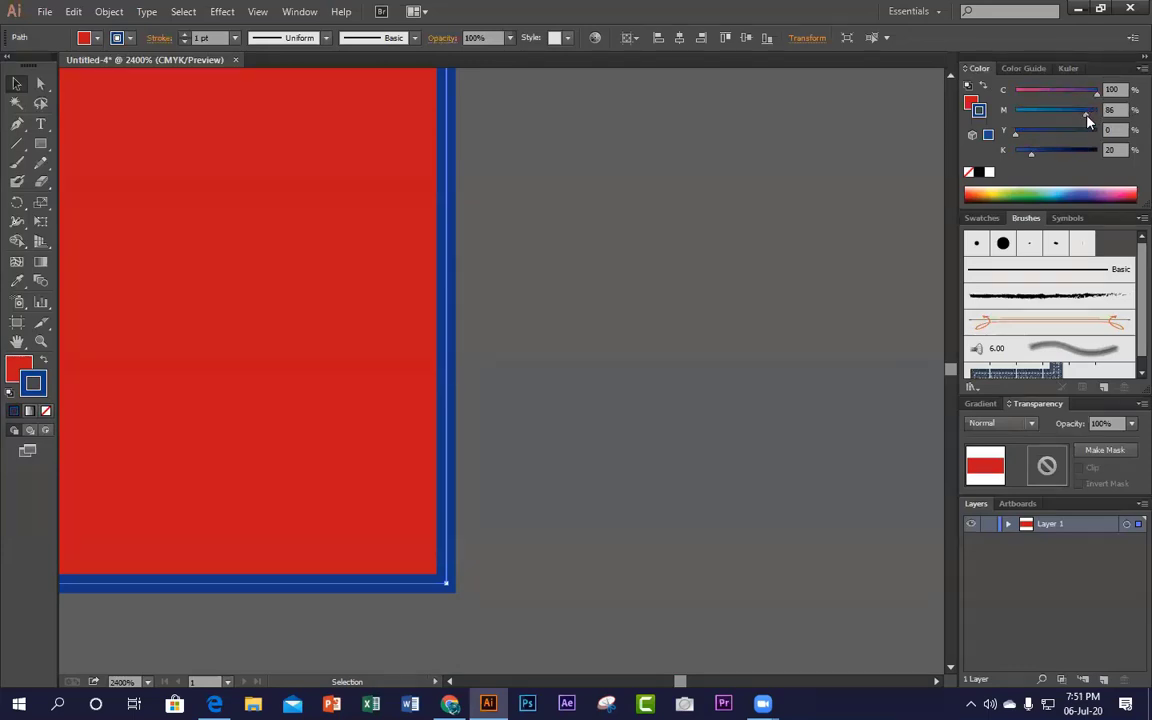
{"action": "left_click_drag", "start_coordinate": [1086, 116], "coordinate": [1031, 116]}
{"action": "left_click", "coordinate": [1052, 116]}
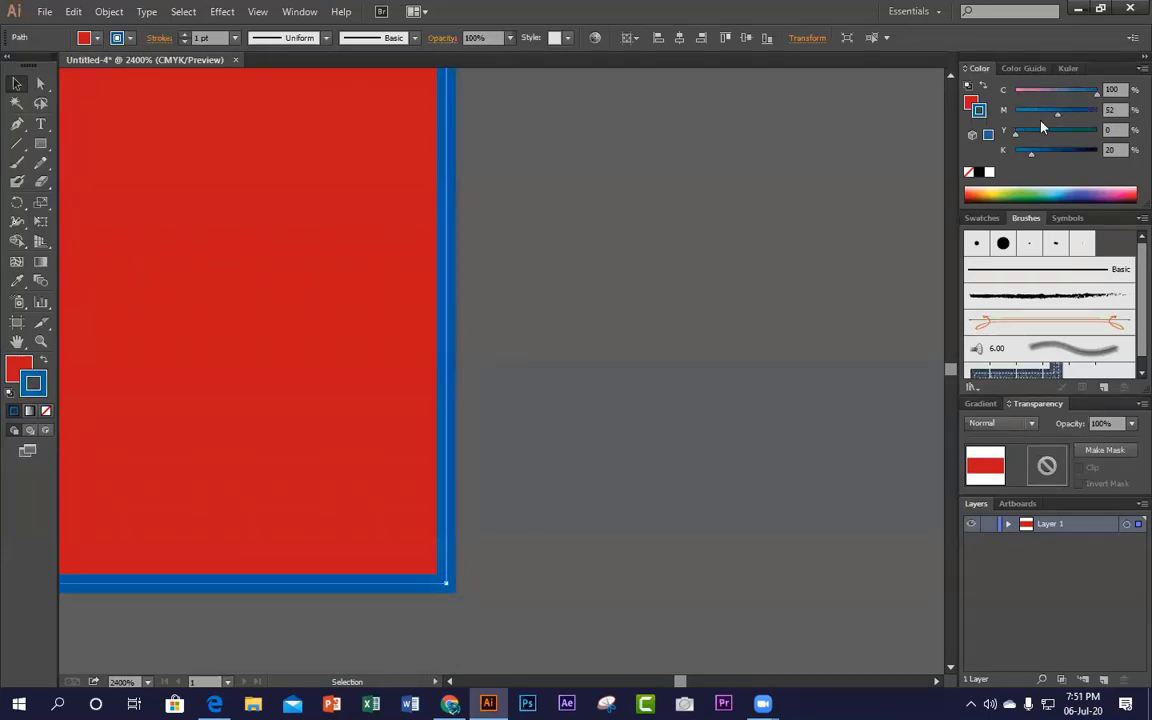
{"action": "left_click", "coordinate": [1019, 154]}
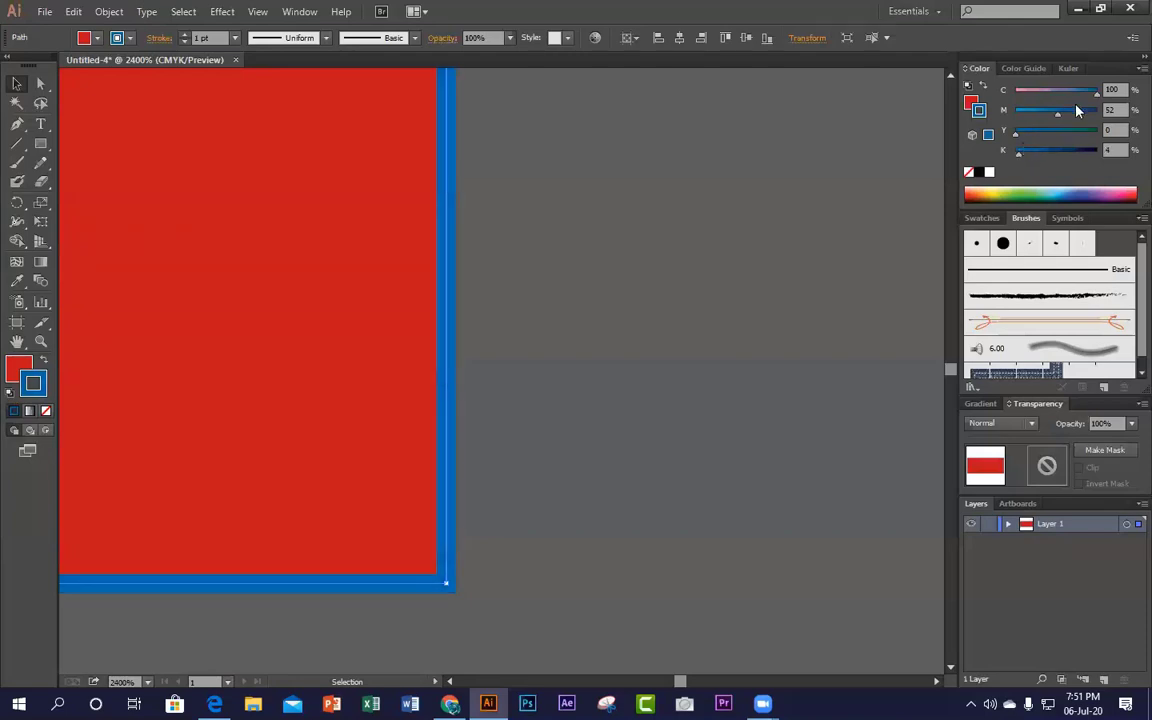
{"action": "left_click_drag", "start_coordinate": [1095, 96], "coordinate": [1028, 94]}
{"action": "key", "text": "ctrl+shift+a"}
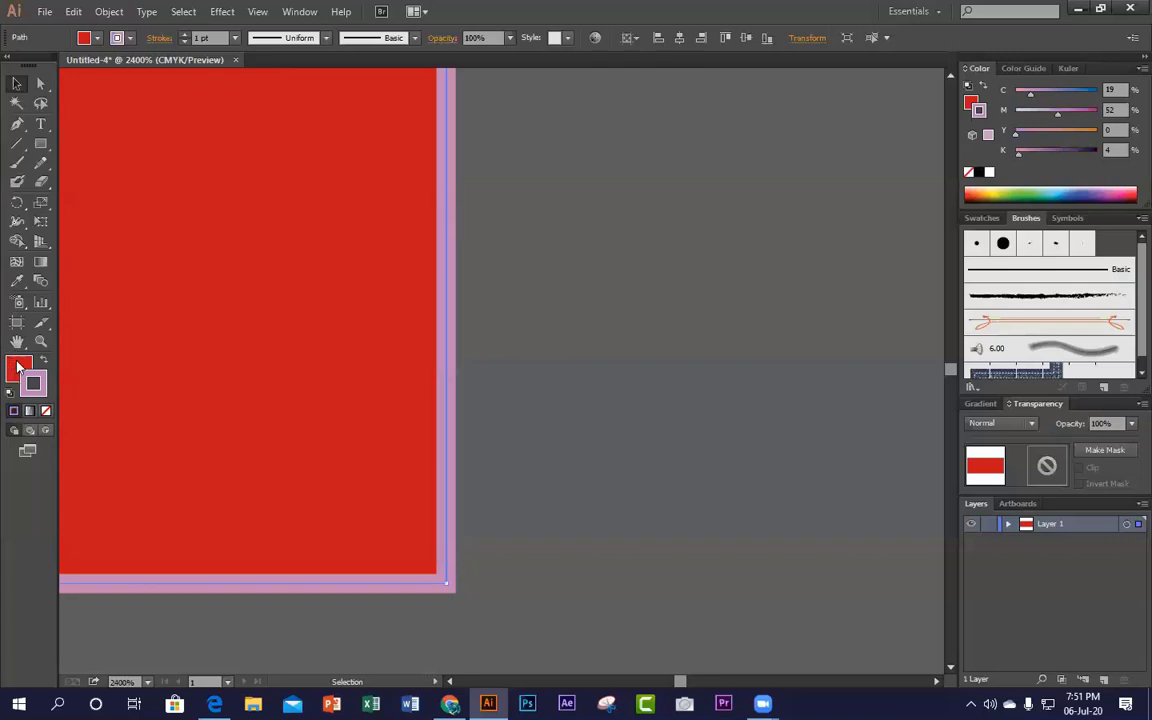
Step: Set the rectangle's fill to C 8, M 33 and raise its stroke's cyan value to 100
{"action": "left_click", "coordinate": [18, 367]}
{"action": "mouse_move", "coordinate": [1017, 96]}
{"action": "left_mouse_down"}
{"action": "mouse_move", "coordinate": [1038, 99]}
{"action": "mouse_move", "coordinate": [1042, 115]}
{"action": "mouse_move", "coordinate": [1021, 97]}
{"action": "left_mouse_up"}
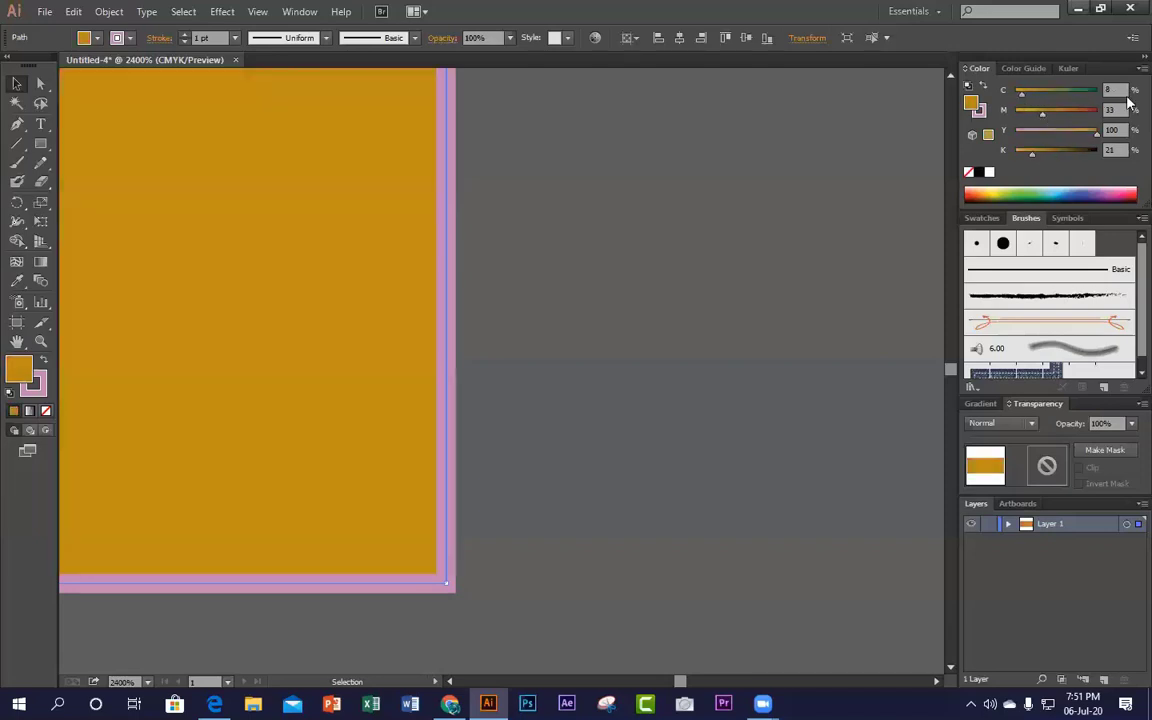
{"action": "left_click", "coordinate": [40, 392]}
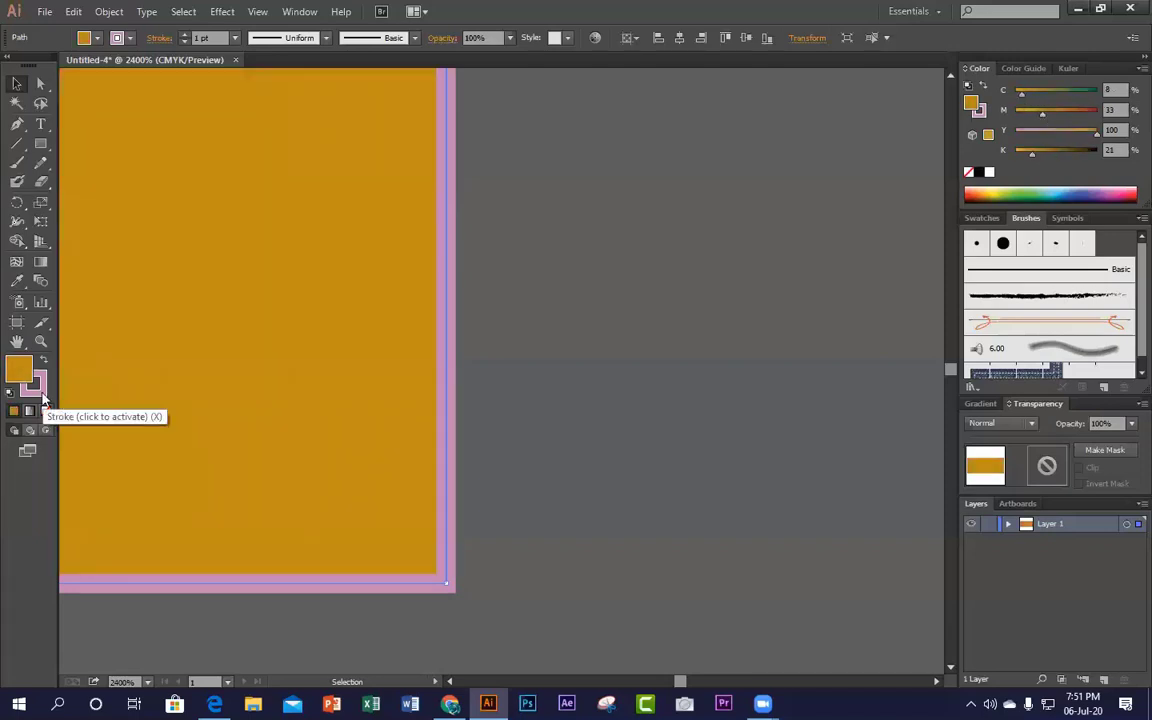
{"action": "left_click_drag", "start_coordinate": [1030, 93], "coordinate": [1130, 90]}
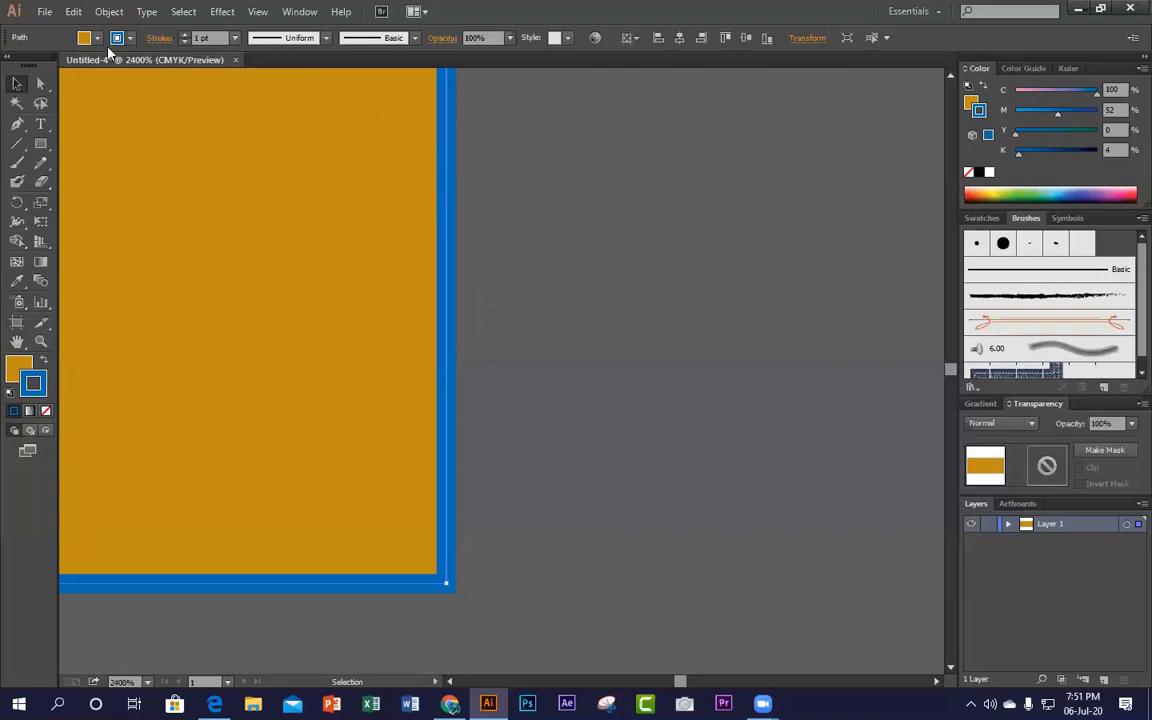
Step: Increase the rectangle's stroke weight to 5 pt, and further to 10 pt
{"action": "left_click", "coordinate": [236, 43]}
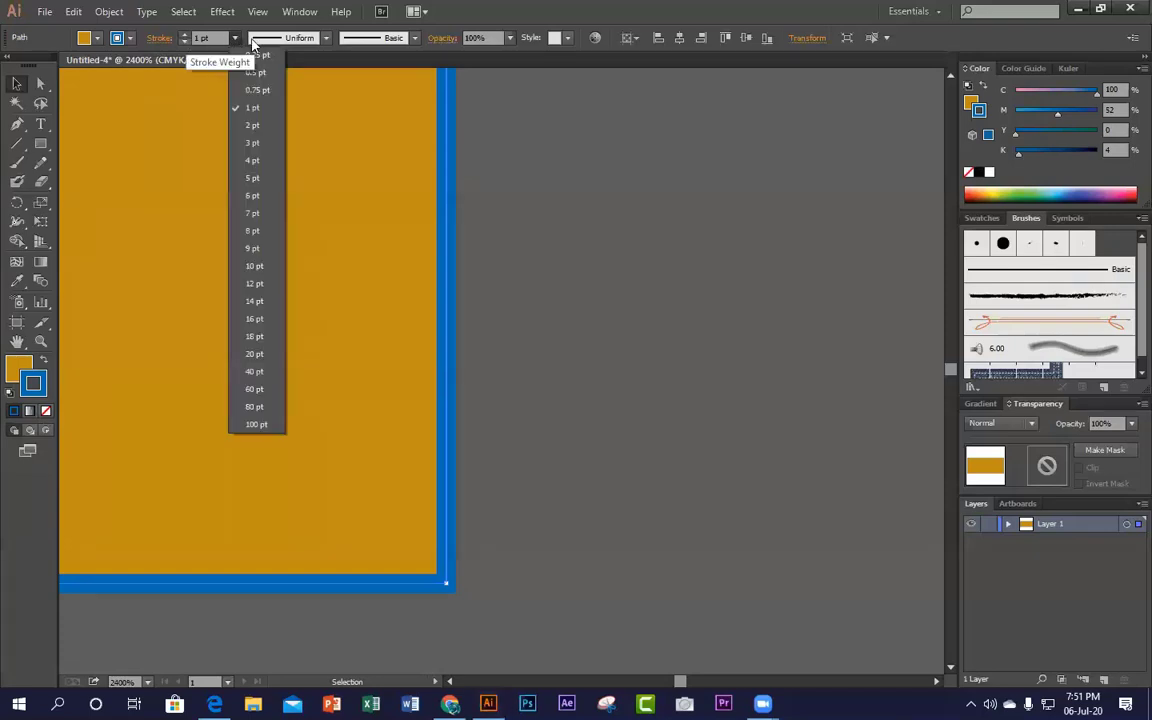
{"action": "left_click", "coordinate": [255, 168]}
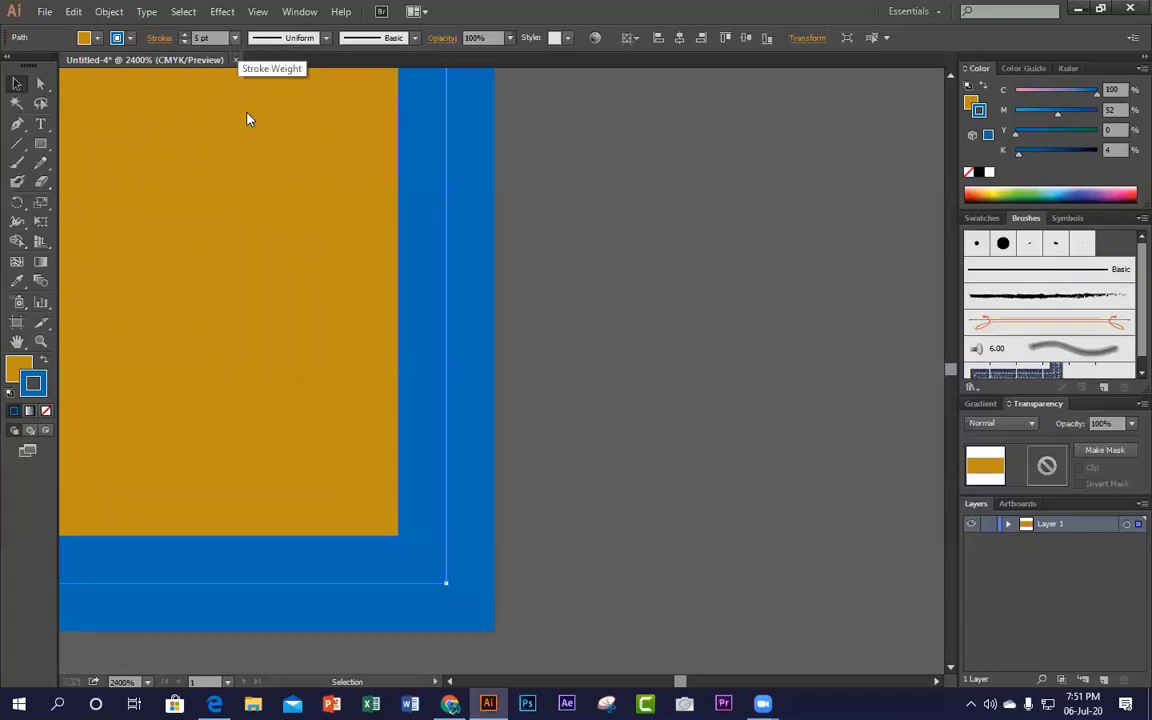
{"action": "left_click", "coordinate": [236, 38]}
{"action": "left_click", "coordinate": [240, 268]}
Step: Examine the whole rectangle and its blue border at lower magnifications, ending at 100%
{"action": "key", "text": "ctrl+minus"}
{"action": "key", "text": "ctrl+minus"}
{"action": "key", "text": "ctrl+minus"}
{"action": "key", "text": "ctrl+minus"}
{"action": "key", "text": "ctrl+minus"}
{"action": "key", "text": "ctrl+minus"}
{"action": "key", "text": "ctrl+minus"}
{"action": "key", "text": "ctrl+minus"}
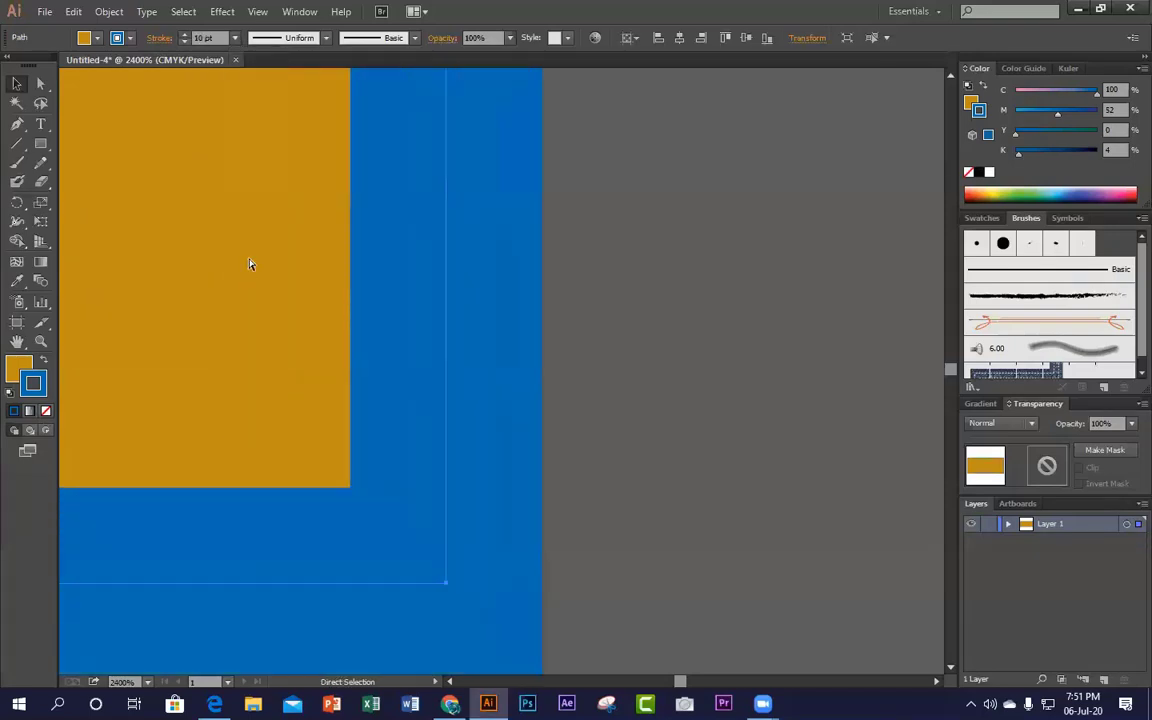
{"action": "key", "text": "ctrl+minus"}
{"action": "key", "text": "ctrl+minus"}
{"action": "key", "text": "ctrl+minus"}
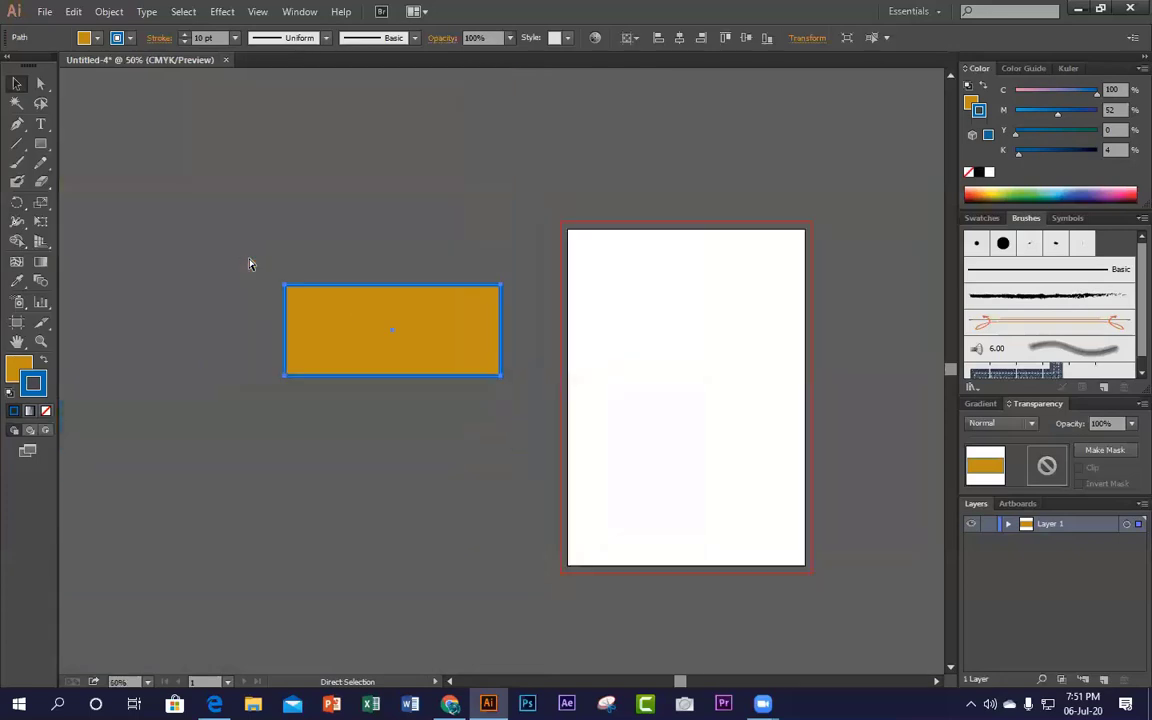
{"action": "key", "text": "ctrl+plus"}
{"action": "key", "text": "ctrl+plus"}
{"action": "key", "text": "ctrl+plus"}
{"action": "key", "text": "ctrl+minus"}
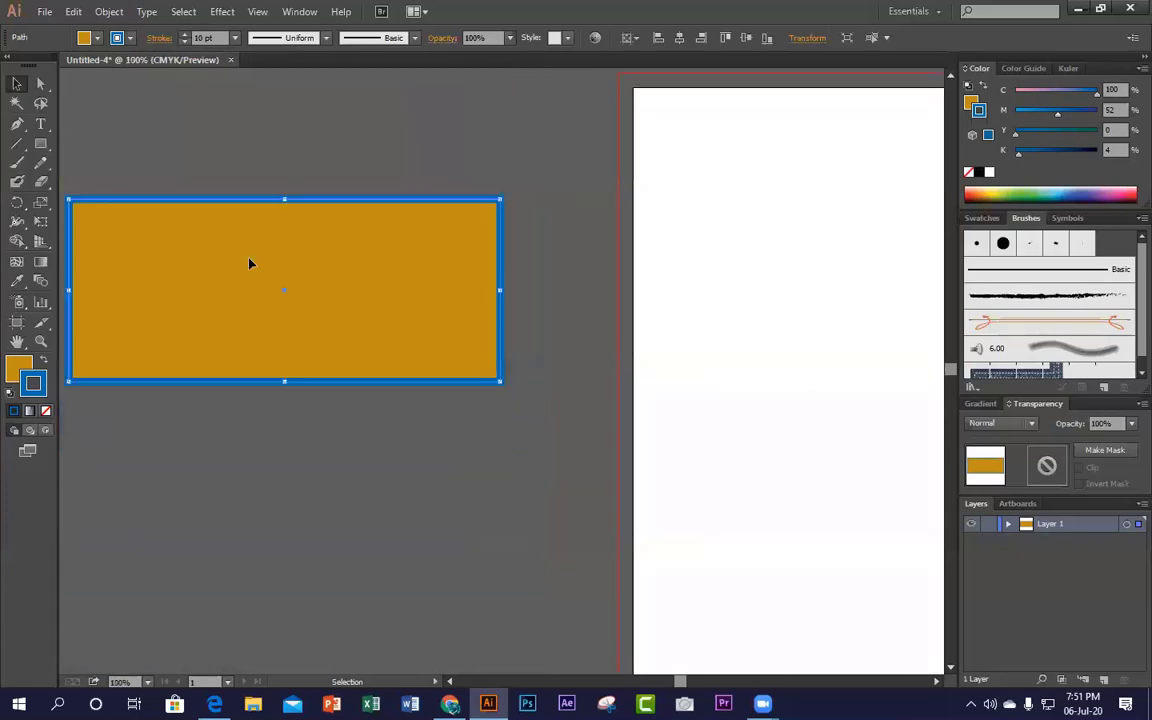
Step: Stretch and shrink the rectangle by its edge handles into a nearly square shape beside the artboard, and deselect it
{"action": "left_click_drag", "start_coordinate": [290, 376], "coordinate": [342, 511]}
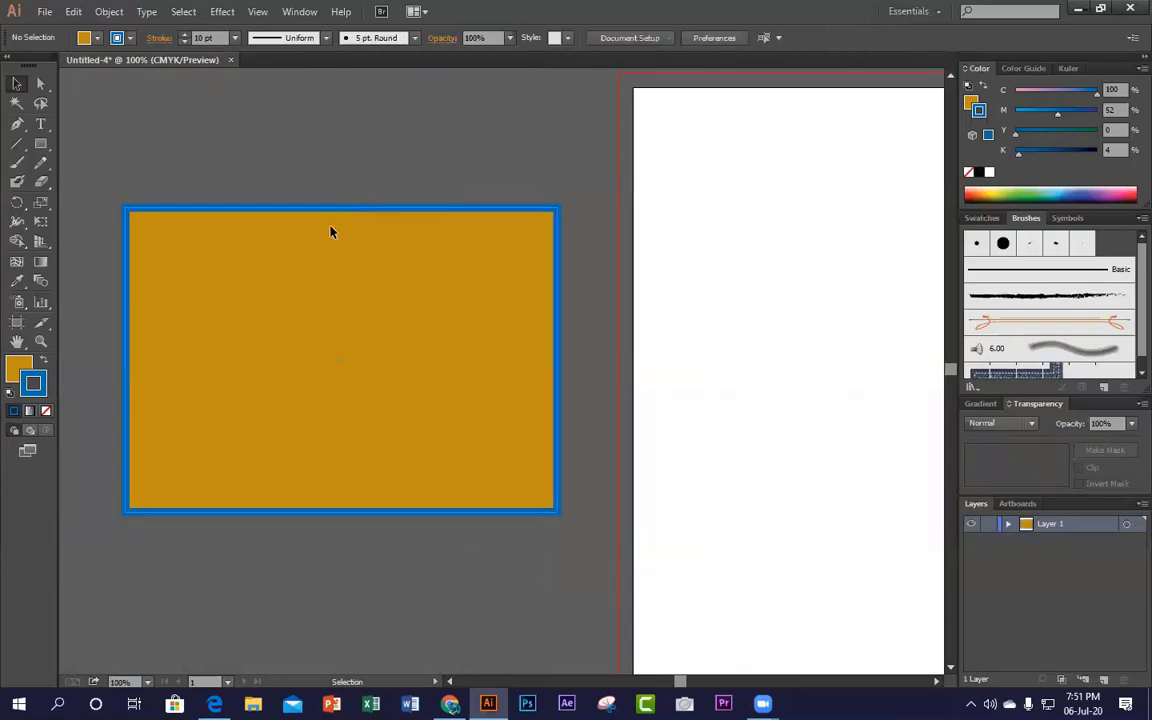
{"action": "left_click_drag", "start_coordinate": [341, 208], "coordinate": [341, 151]}
{"action": "left_click_drag", "start_coordinate": [128, 333], "coordinate": [277, 333]}
{"action": "left_click_drag", "start_coordinate": [559, 330], "coordinate": [458, 331]}
{"action": "left_click_drag", "start_coordinate": [369, 151], "coordinate": [369, 356]}
{"action": "left_click_drag", "start_coordinate": [369, 513], "coordinate": [369, 622]}
{"action": "left_click_drag", "start_coordinate": [277, 491], "coordinate": [102, 491]}
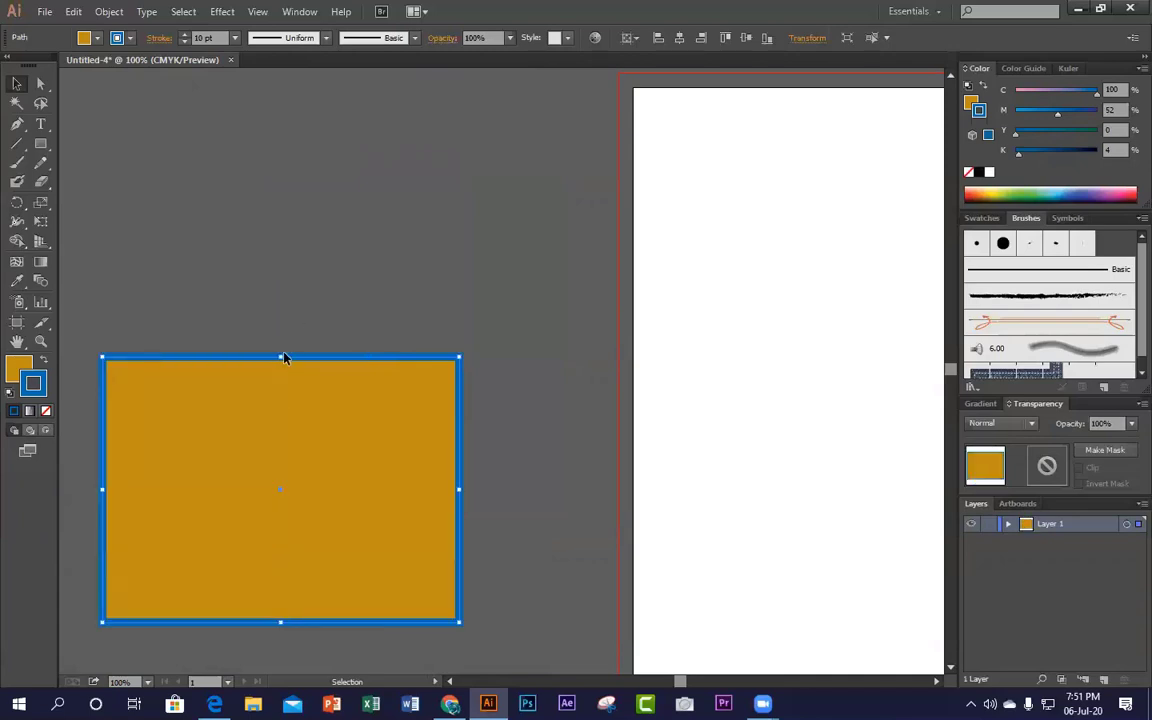
{"action": "left_click_drag", "start_coordinate": [283, 357], "coordinate": [281, 197]}
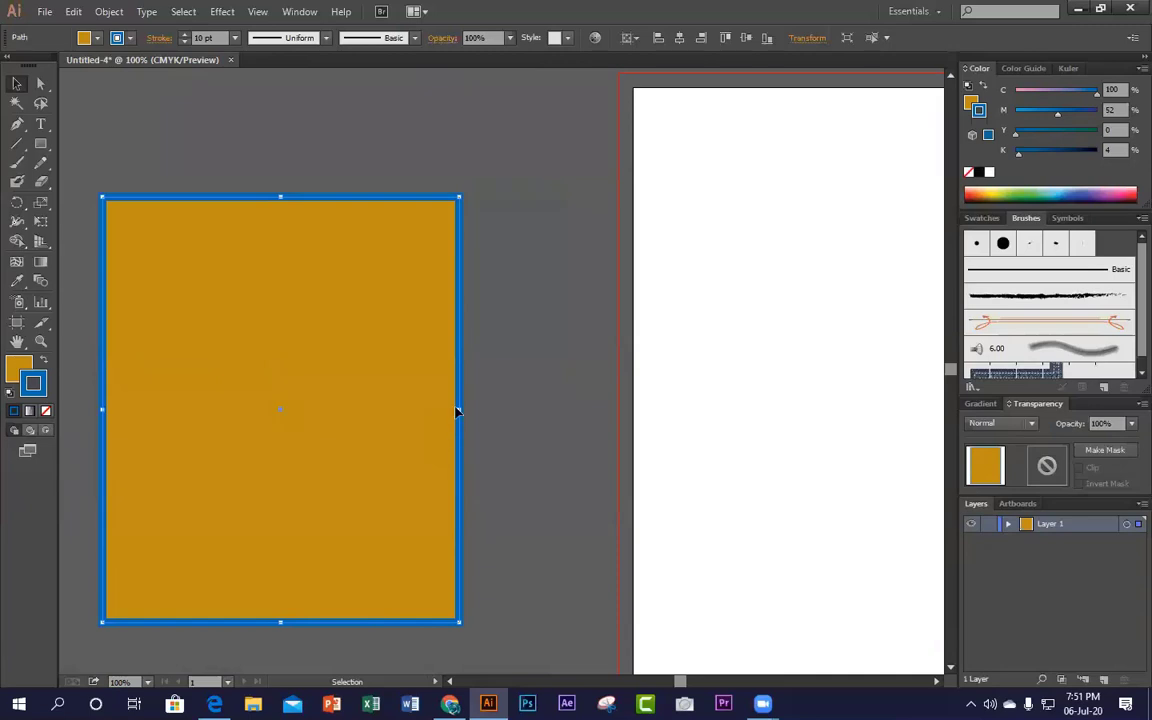
{"action": "left_click_drag", "start_coordinate": [460, 409], "coordinate": [566, 409]}
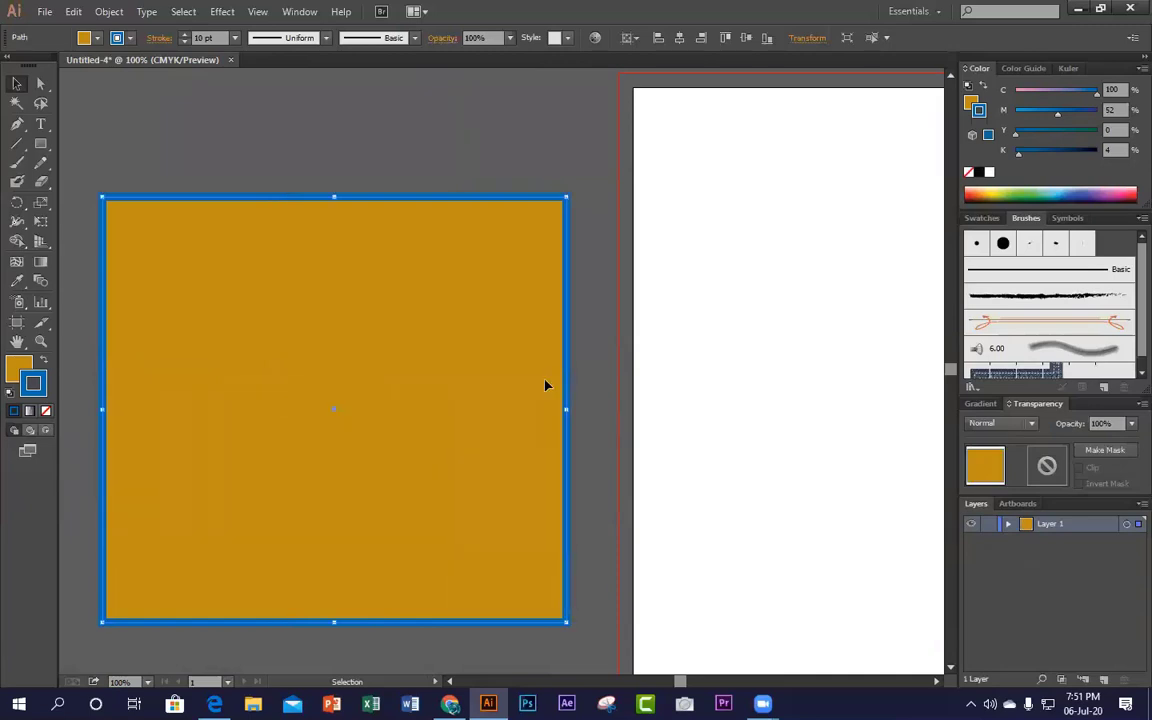
{"action": "left_click", "coordinate": [434, 168]}
{"action": "scroll", "coordinate": [483, 404], "scroll_direction": "down", "scroll_amount": 1}
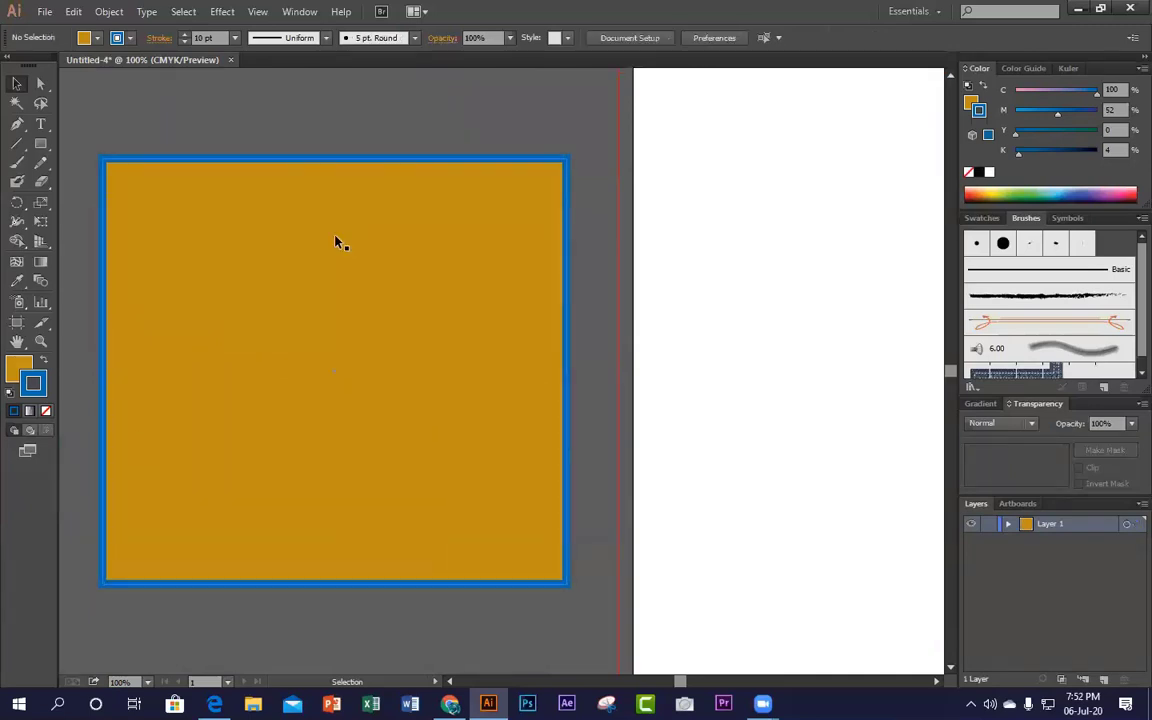
Step: Select the rectangle, compare its fill and stroke colour settings, and remove its blue stroke by setting it to None
{"action": "left_click", "coordinate": [372, 229]}
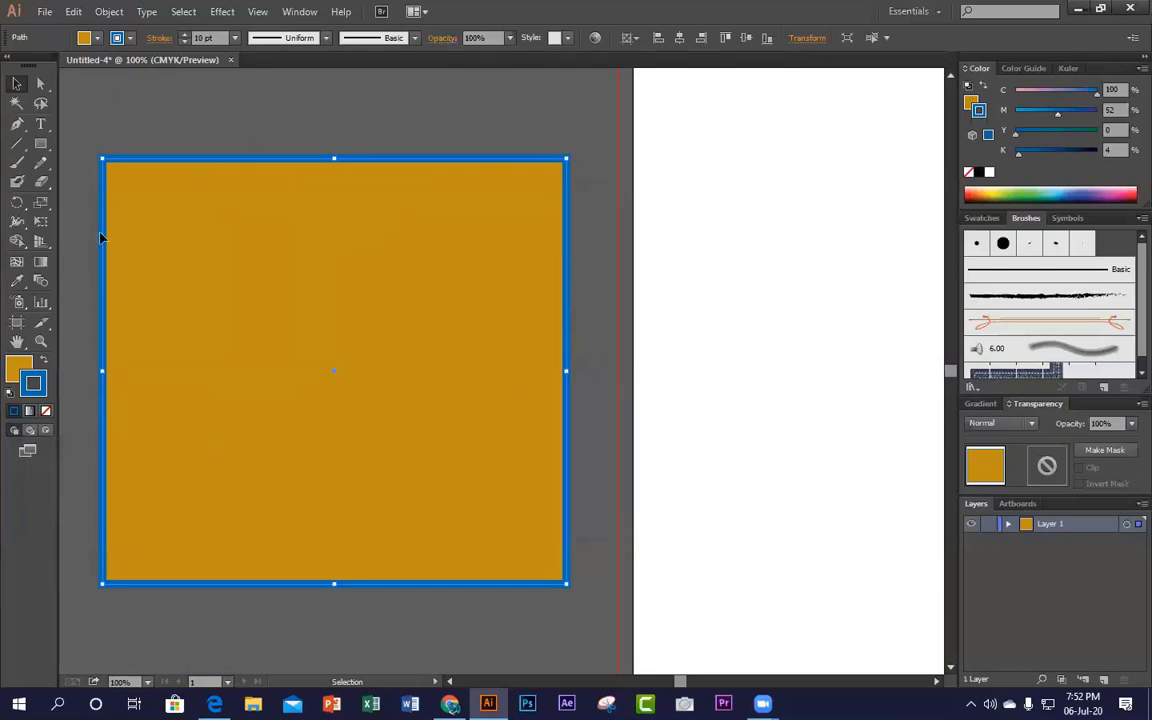
{"action": "left_click", "coordinate": [12, 363]}
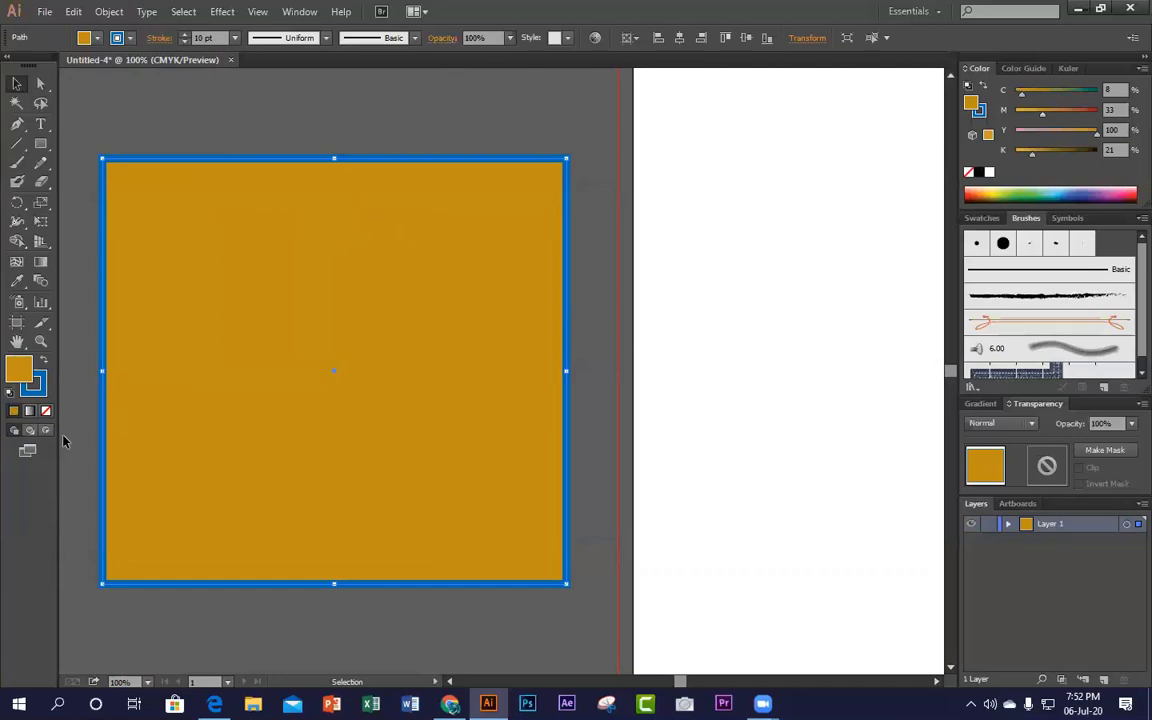
{"action": "left_click", "coordinate": [38, 388]}
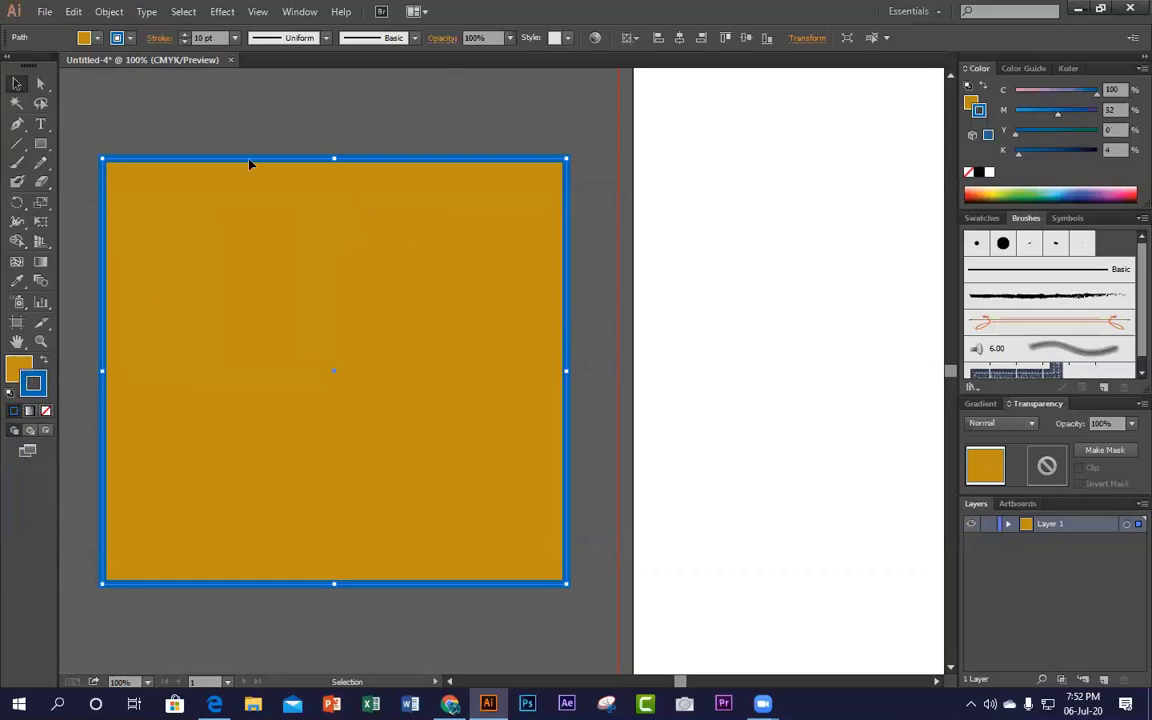
{"action": "left_click", "coordinate": [292, 113]}
{"action": "left_click", "coordinate": [308, 232]}
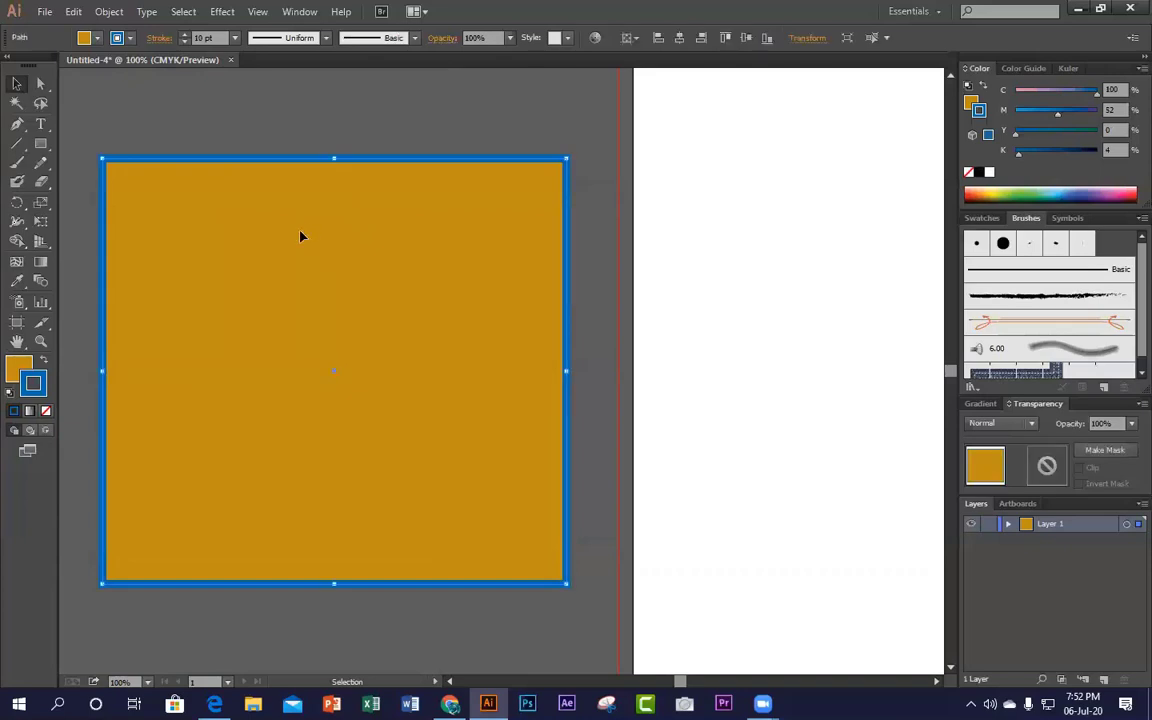
{"action": "left_click", "coordinate": [45, 411]}
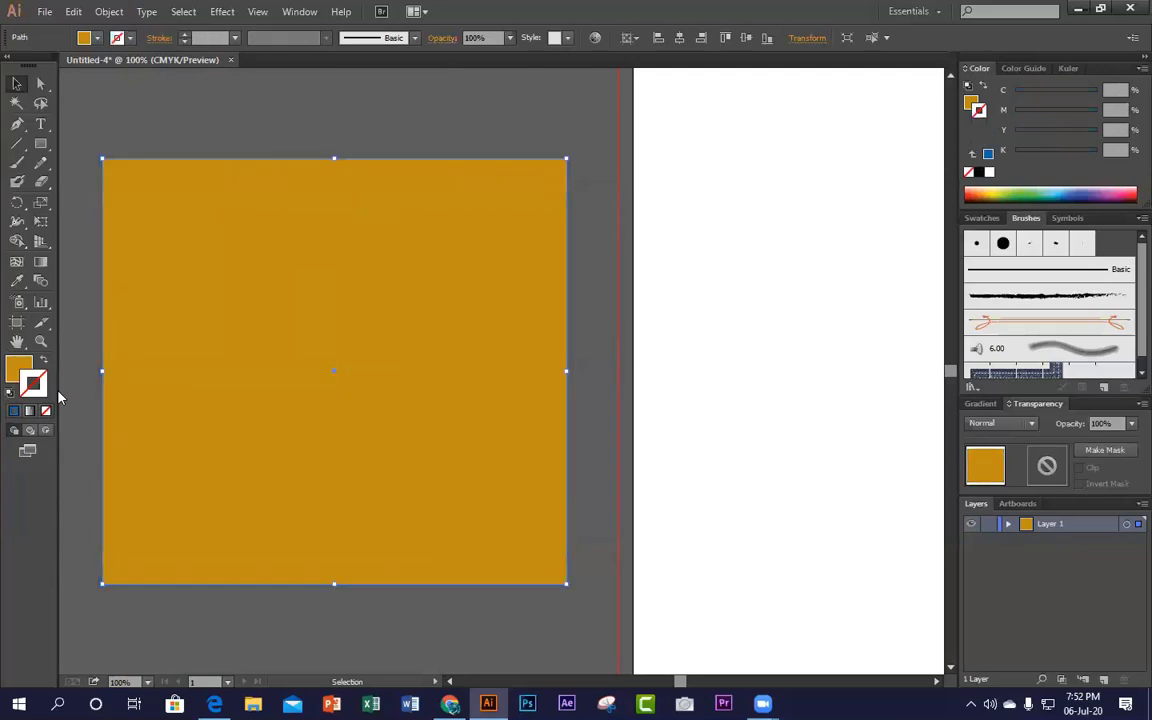
{"action": "left_click", "coordinate": [278, 134]}
Step: Reapply the blue stroke to the rectangle with a weight of 10 pt, and deselect it
{"action": "left_click", "coordinate": [239, 308]}
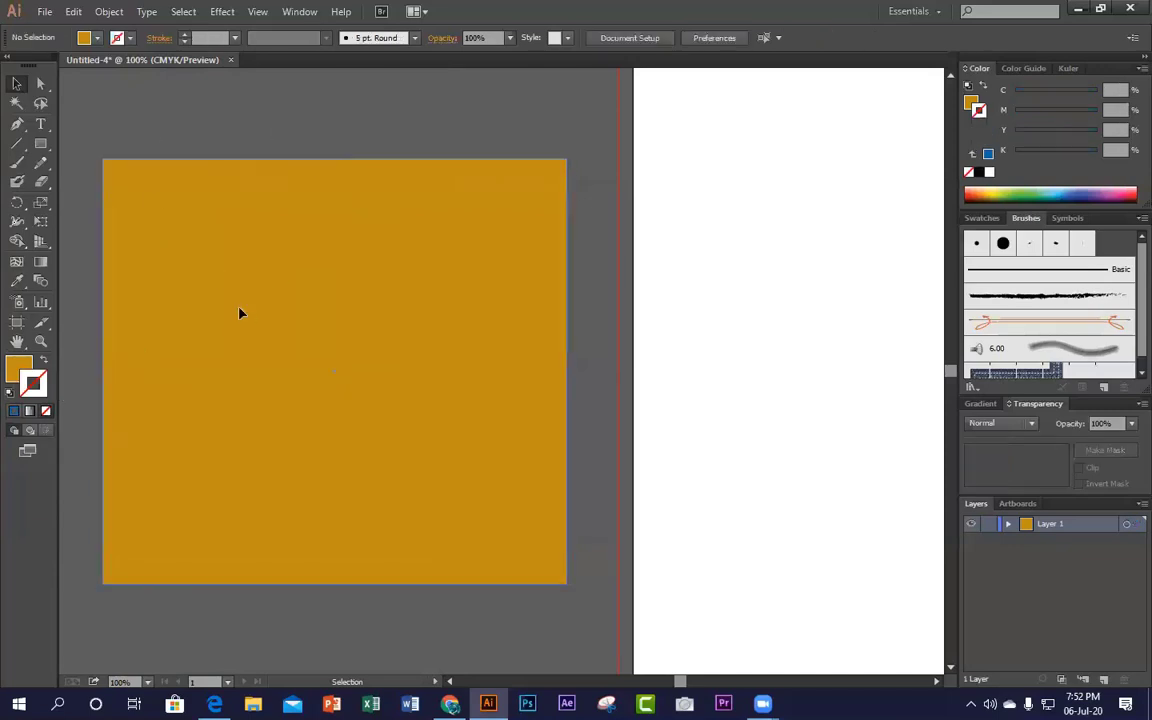
{"action": "left_click", "coordinate": [15, 411]}
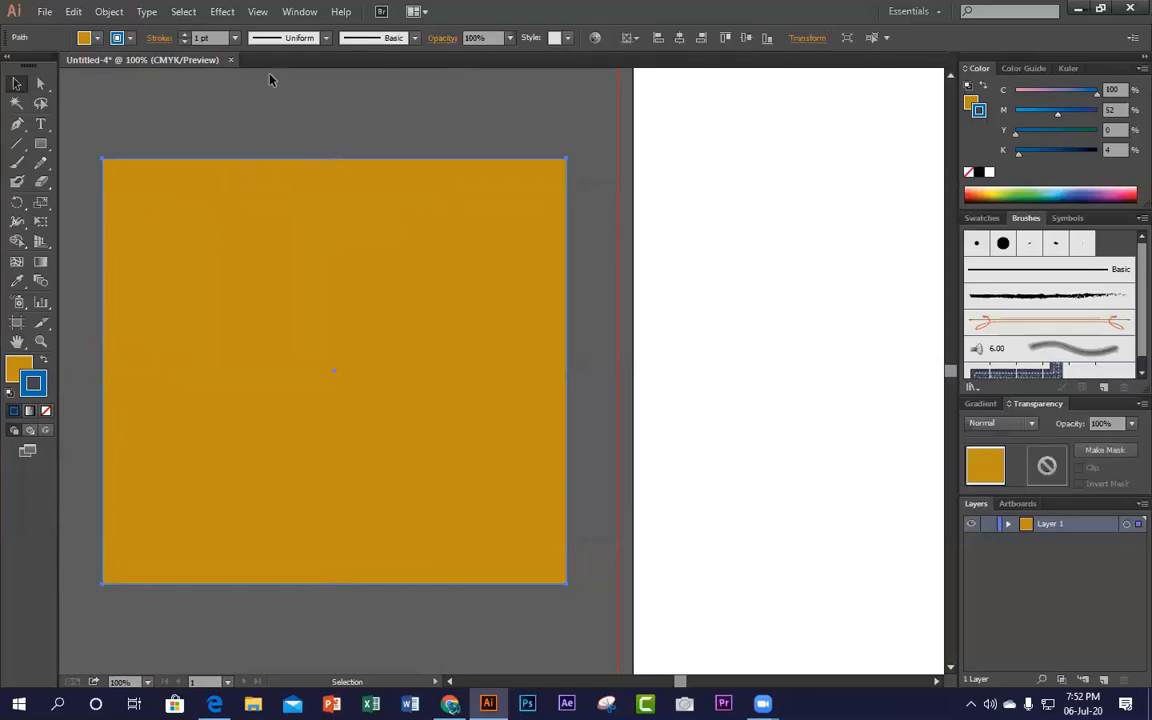
{"action": "left_click", "coordinate": [234, 38]}
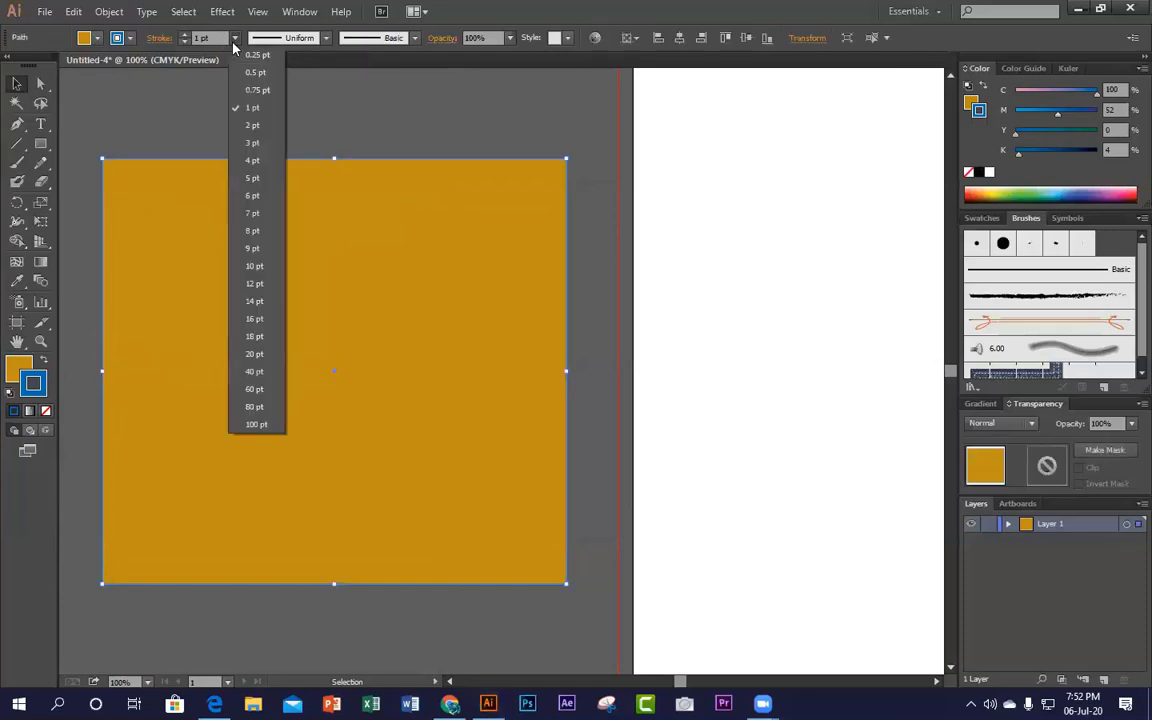
{"action": "left_click", "coordinate": [254, 266]}
{"action": "left_click", "coordinate": [252, 128]}
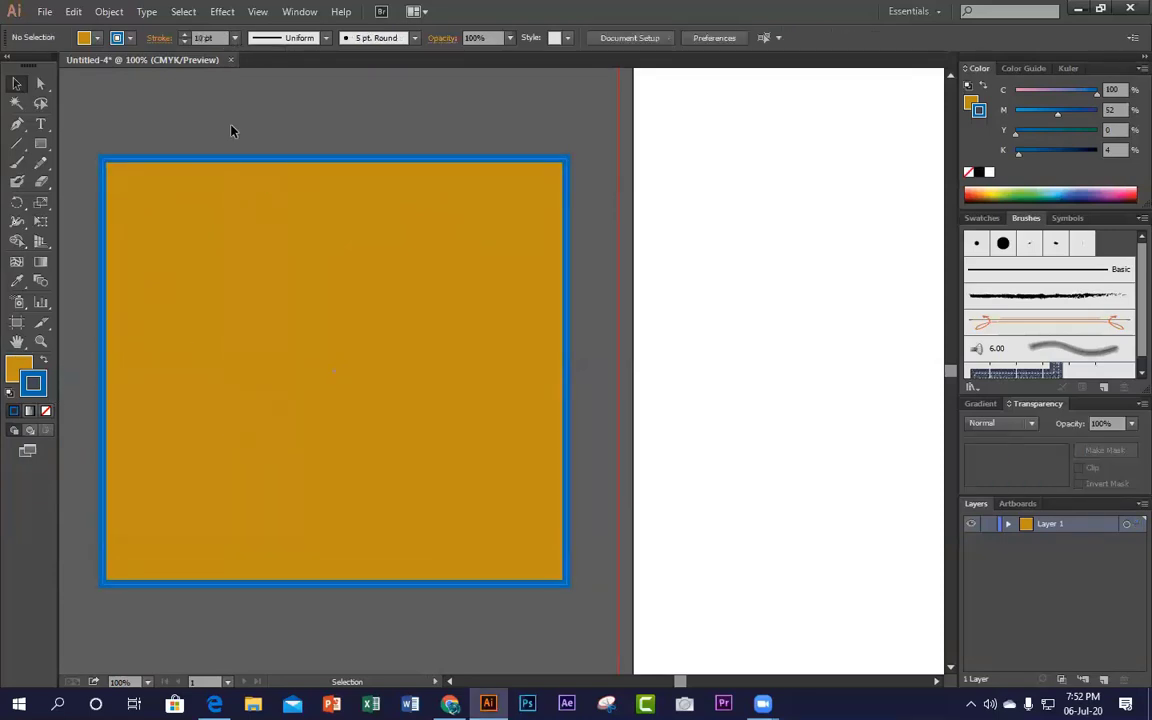
Step: Set the stroke to None with nothing selected, select and deselect the rectangle, and set the stroke to None again
{"action": "left_click", "coordinate": [45, 411]}
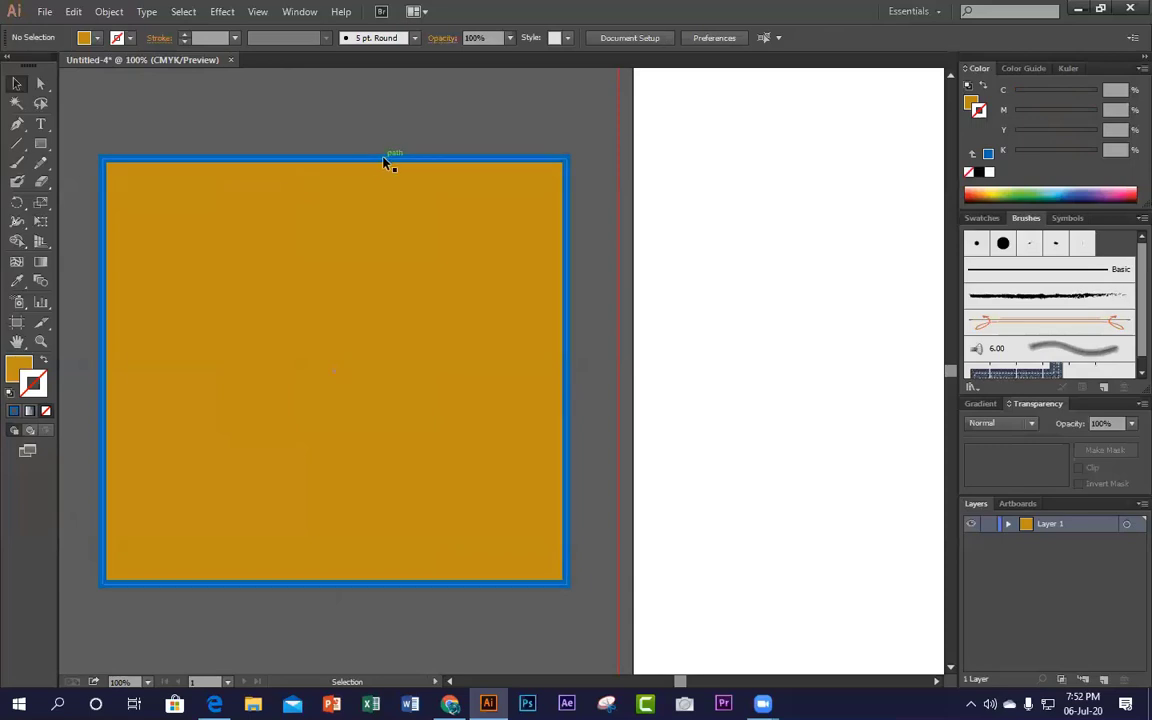
{"action": "left_click", "coordinate": [474, 160]}
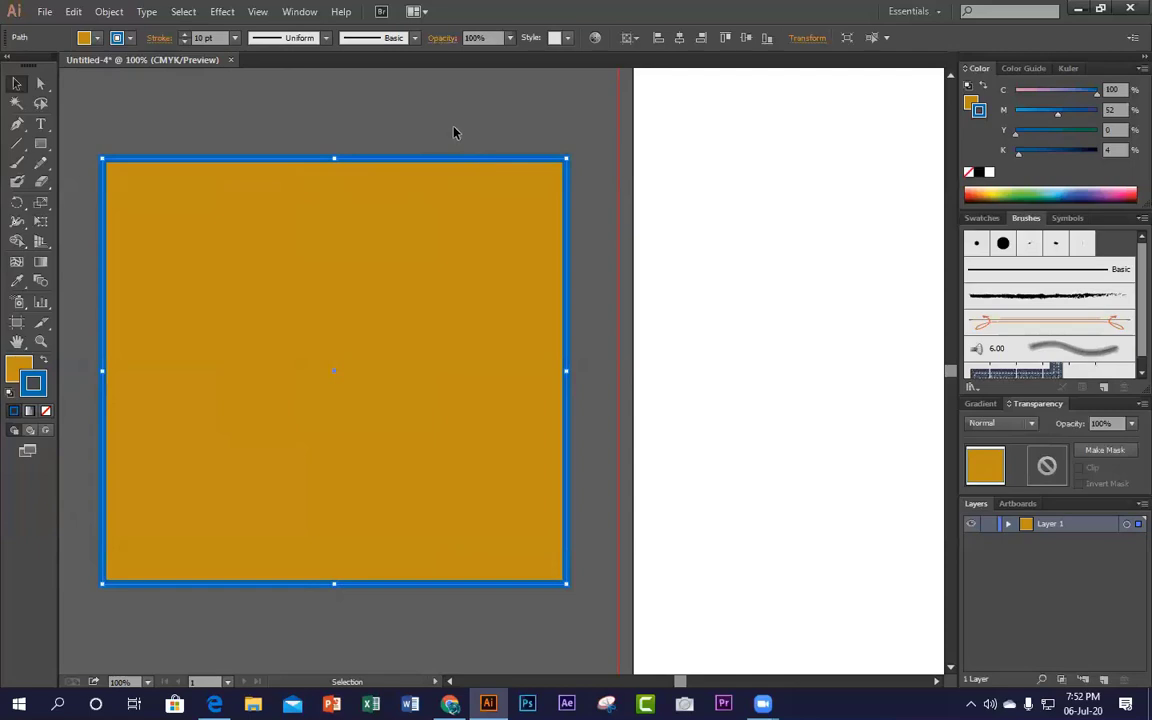
{"action": "left_click", "coordinate": [458, 134]}
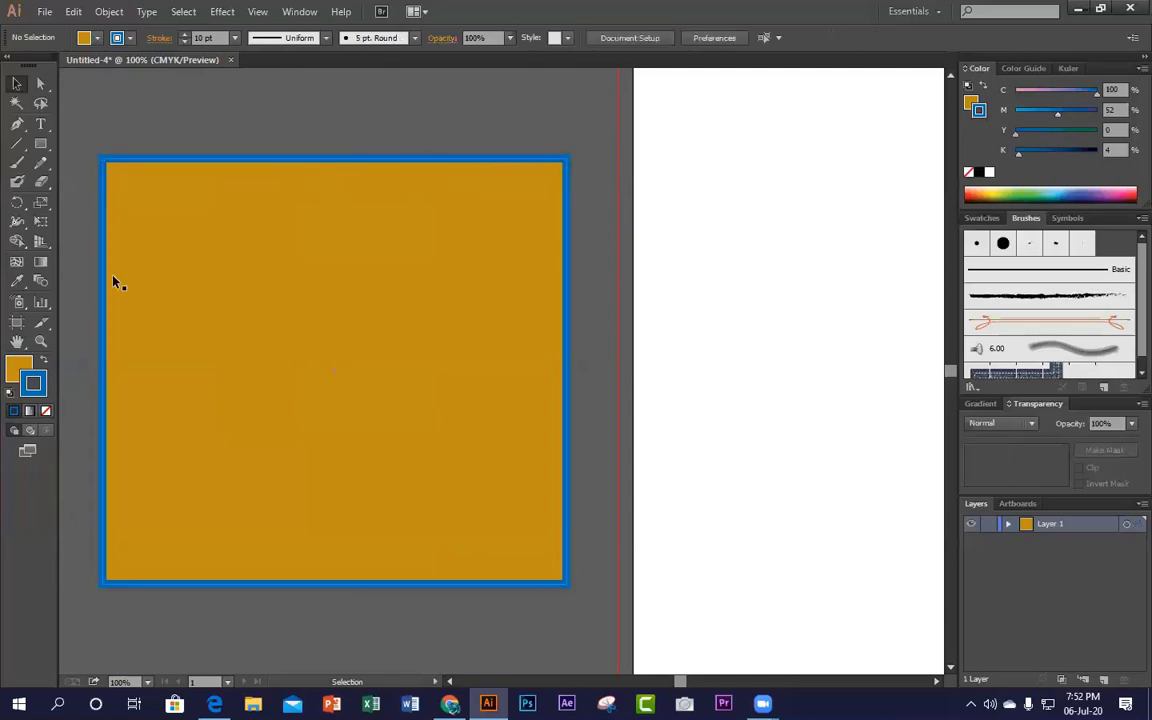
{"action": "left_click", "coordinate": [46, 411]}
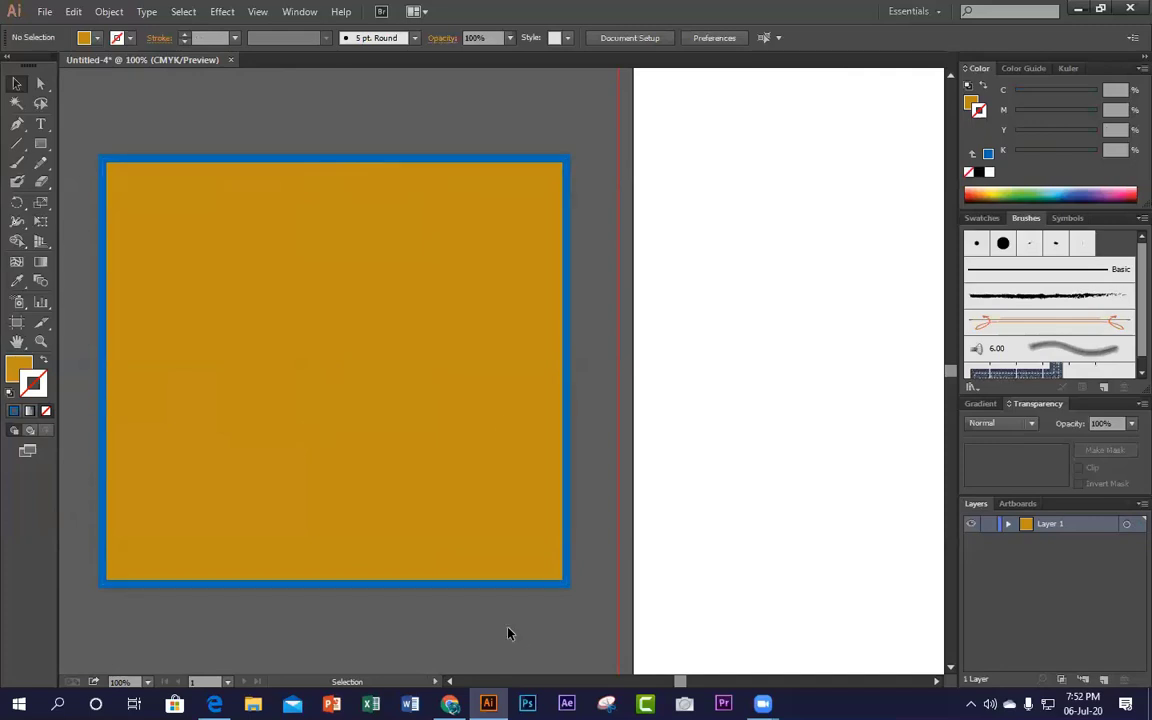
Step: Select the blue-outlined orange rectangle and set both its stroke and its fill to None
{"action": "left_click", "coordinate": [17, 84]}
{"action": "left_click", "coordinate": [213, 278]}
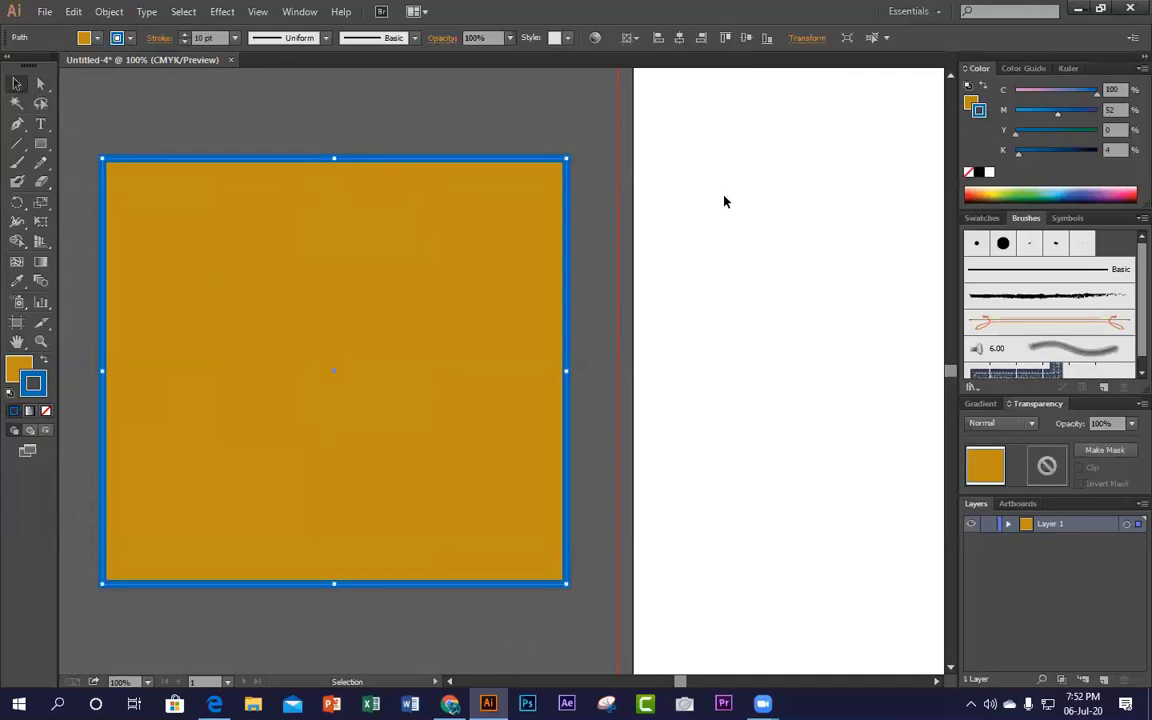
{"action": "left_click", "coordinate": [45, 410]}
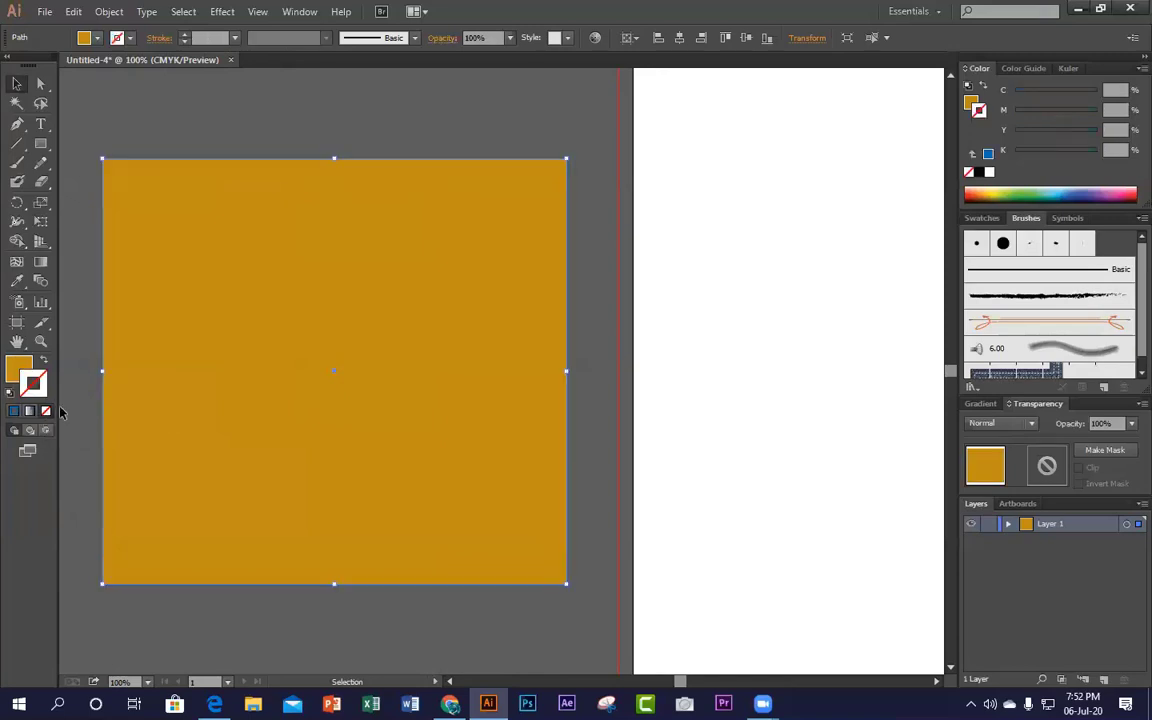
{"action": "key", "text": "x"}
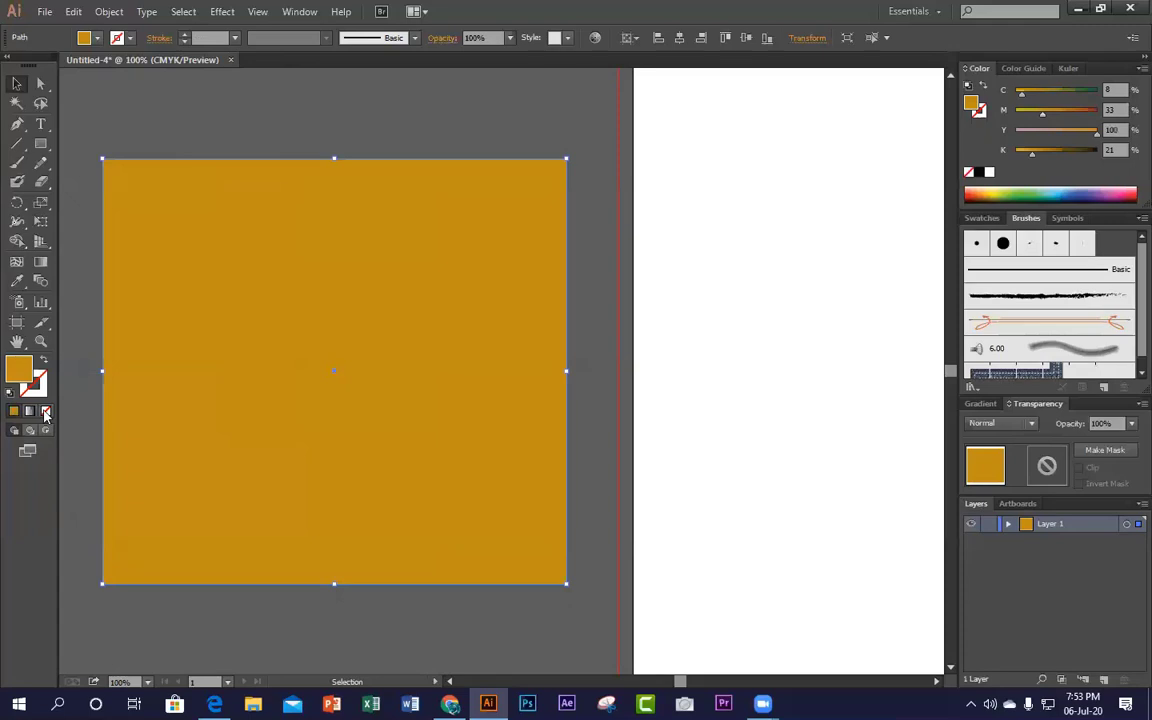
{"action": "left_click", "coordinate": [45, 410]}
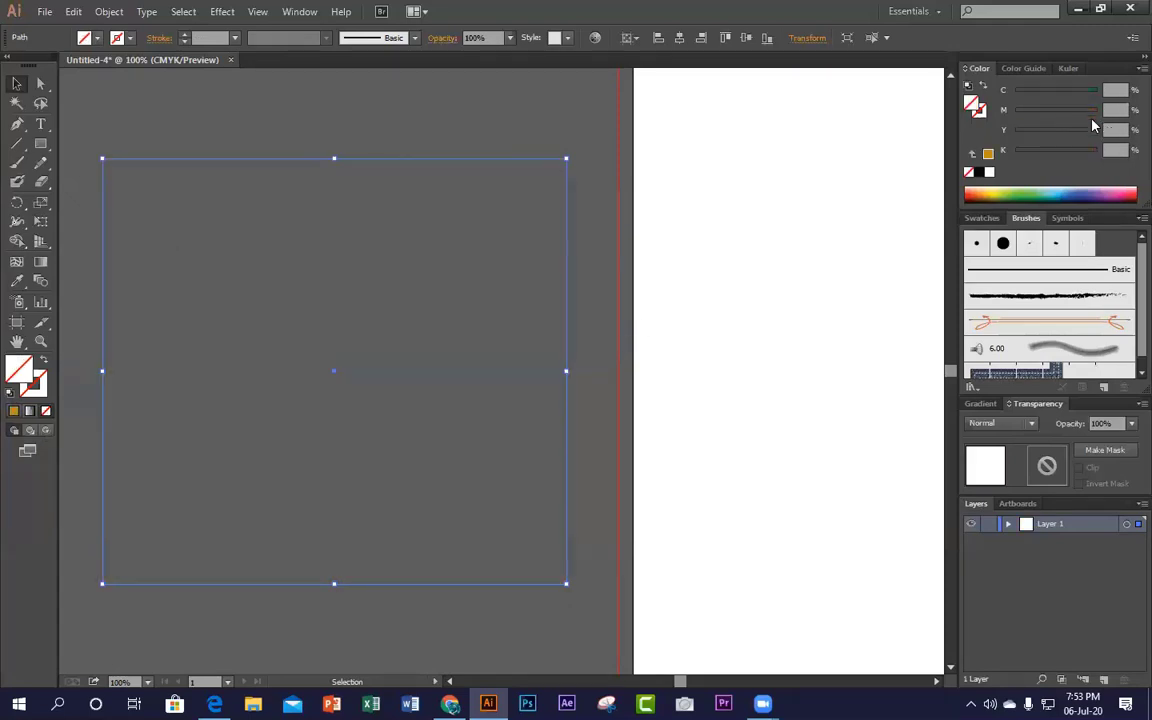
Step: Give the rectangle a yellow fill with CMYK values C 20, M 9, Y 100, K 7.45
{"action": "left_click", "coordinate": [1028, 193]}
{"action": "left_click_drag", "start_coordinate": [1063, 94], "coordinate": [1023, 116]}
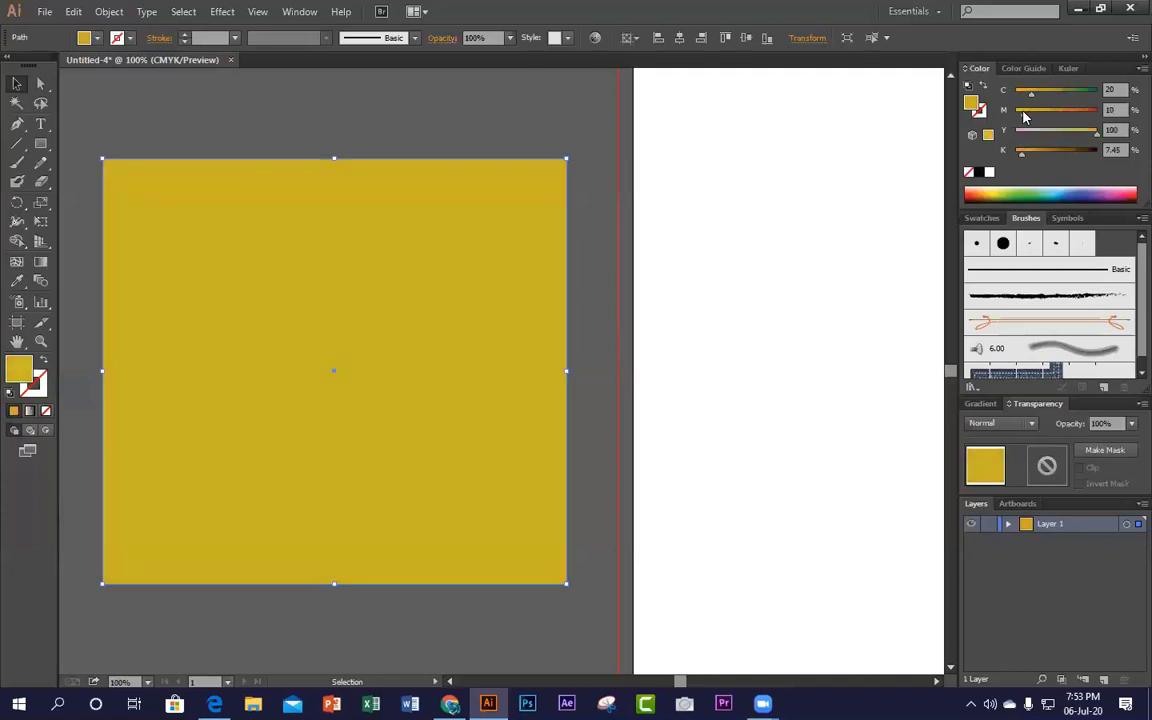
{"action": "left_click", "coordinate": [519, 108]}
{"action": "left_click", "coordinate": [389, 385]}
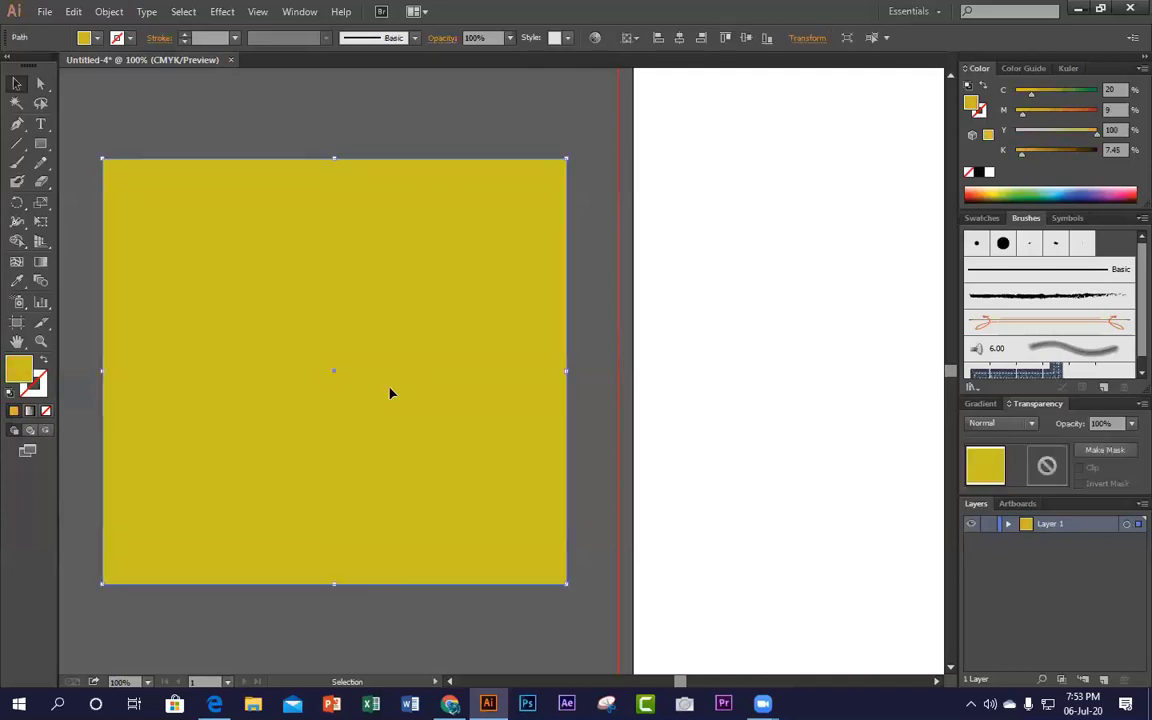
Step: Shrink the yellow rectangle in height and width by its edge handles into a small horizontal rectangle, and deselect it
{"action": "key", "text": "ctrl+minus"}
{"action": "key", "text": "ctrl+minus"}
{"action": "key", "text": "ctrl+minus"}
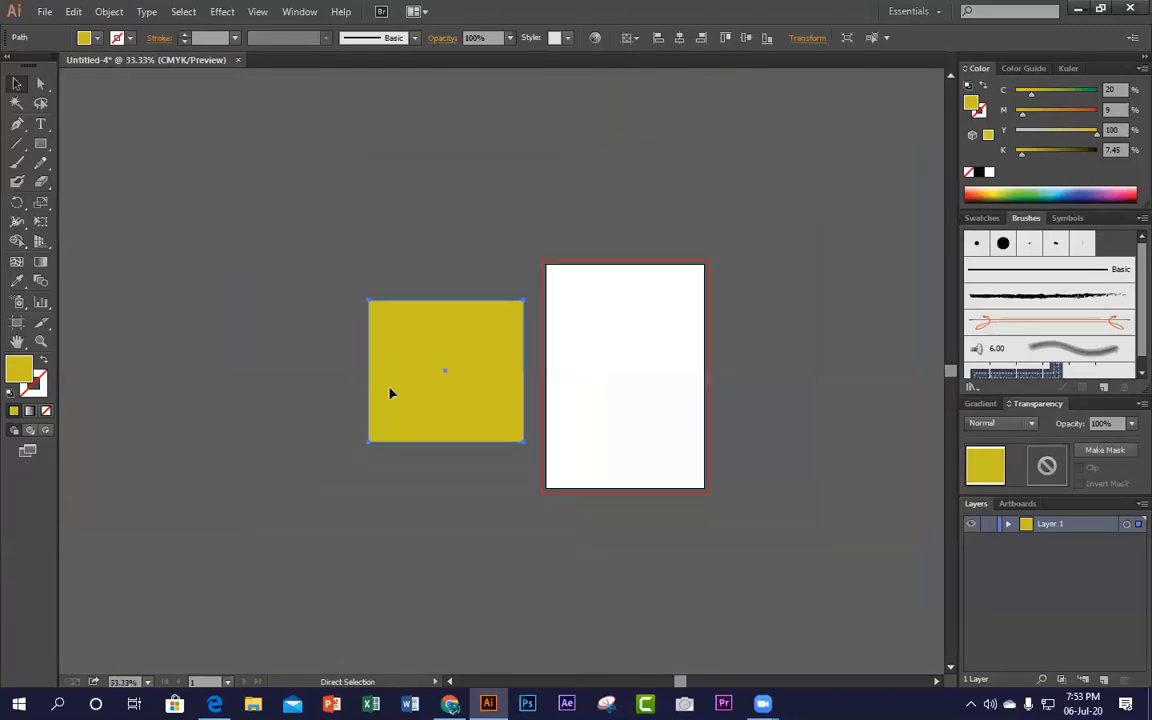
{"action": "key", "text": "ctrl+plus"}
{"action": "key", "text": "v"}
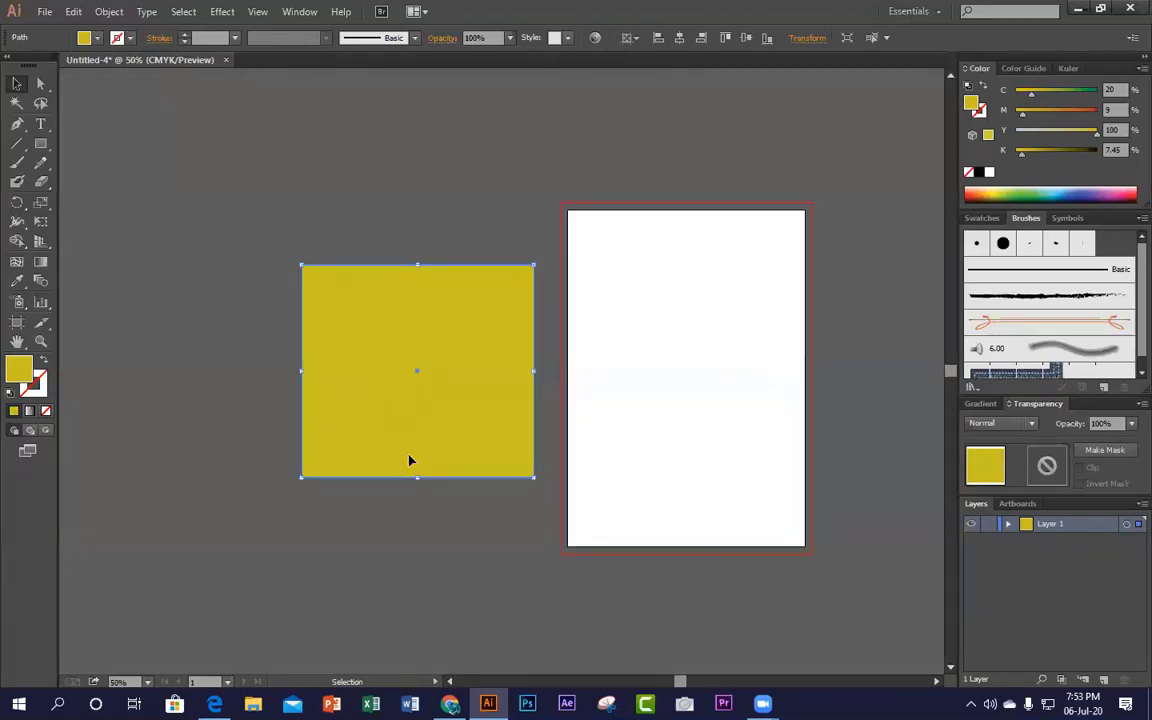
{"action": "left_click_drag", "start_coordinate": [417, 478], "coordinate": [417, 338]}
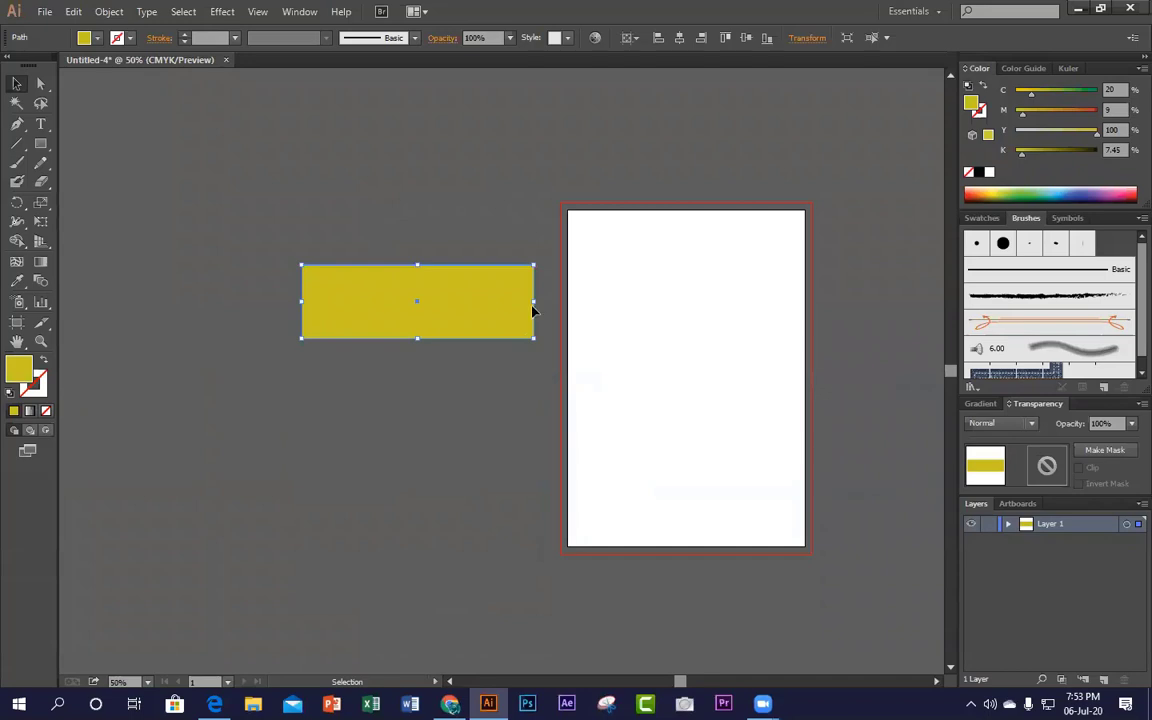
{"action": "left_click_drag", "start_coordinate": [534, 300], "coordinate": [447, 300]}
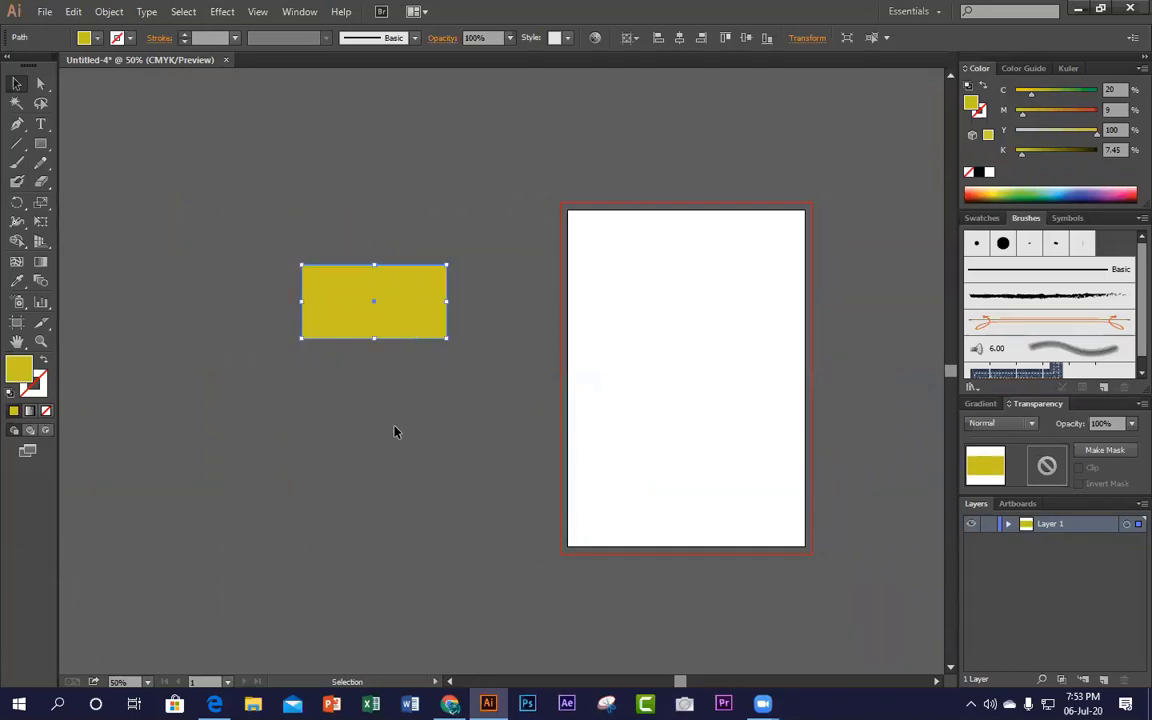
{"action": "left_click", "coordinate": [395, 432]}
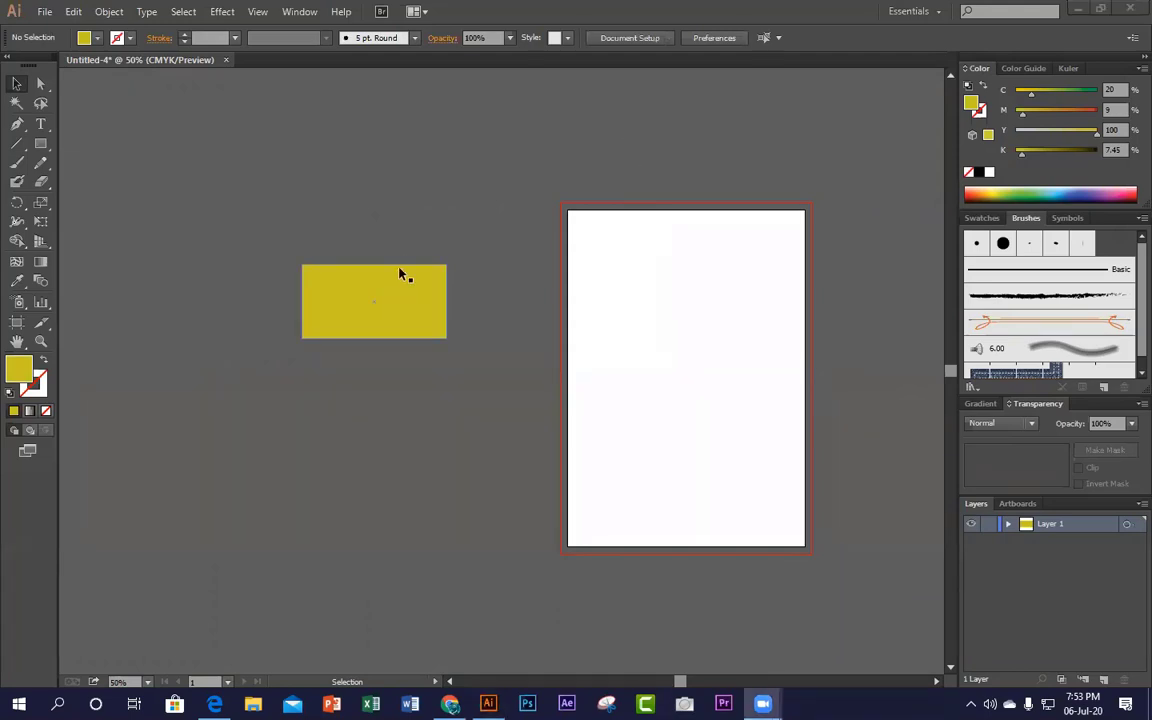
Step: Enlarge the yellow rectangle from its corner, move it well above and away from the artboard, and deselect it
{"action": "left_click", "coordinate": [391, 296]}
{"action": "left_click_drag", "start_coordinate": [447, 338], "coordinate": [494, 248]}
{"action": "left_click_drag", "start_coordinate": [444, 215], "coordinate": [331, 167]}
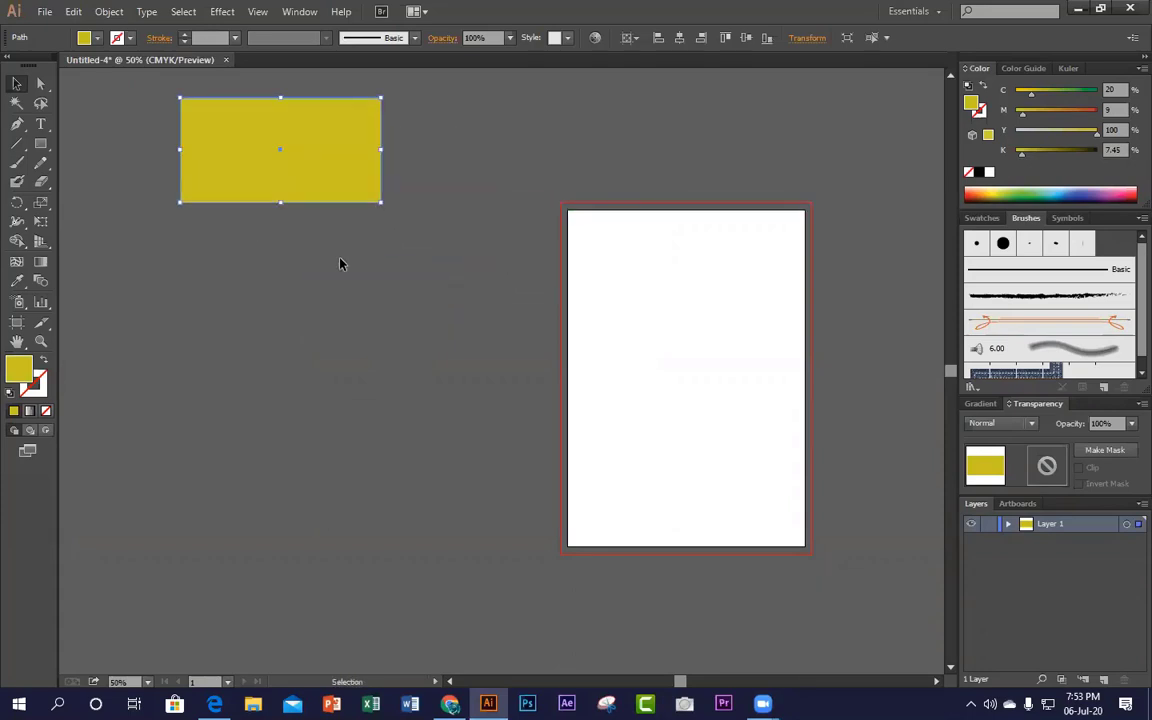
{"action": "left_click", "coordinate": [340, 264]}
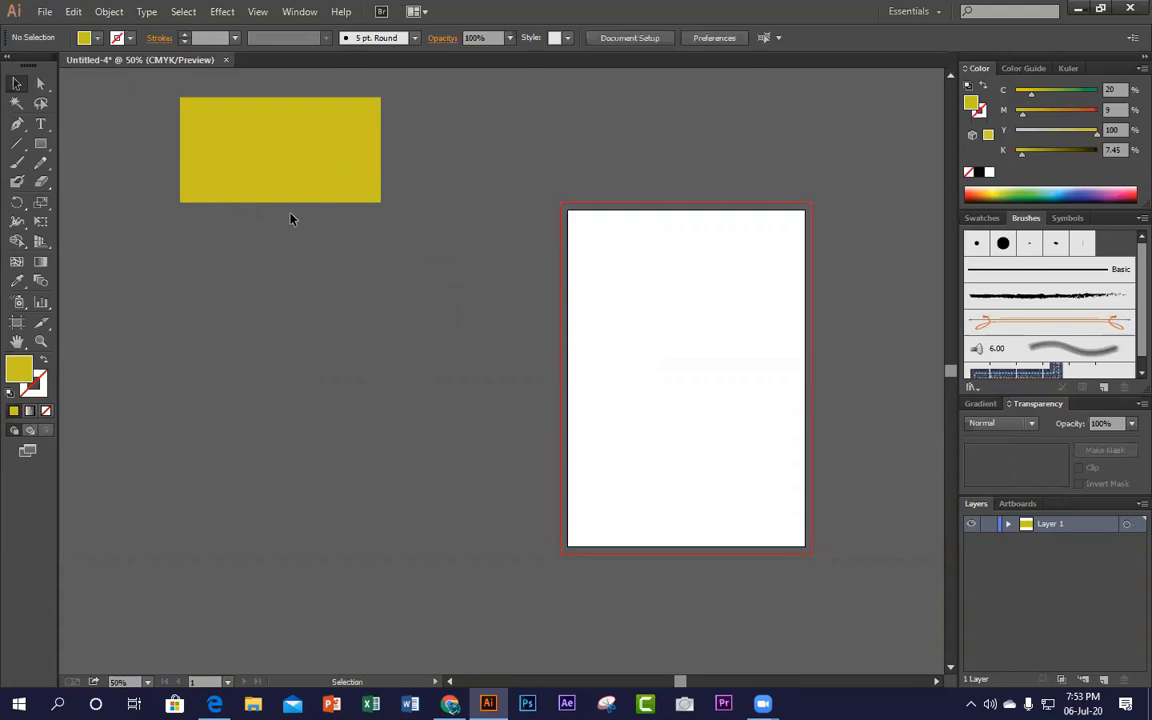
Step: Draw a wide rounded rectangle freehand below the yellow rectangle, beside the artboard
{"action": "left_click", "coordinate": [46, 146]}
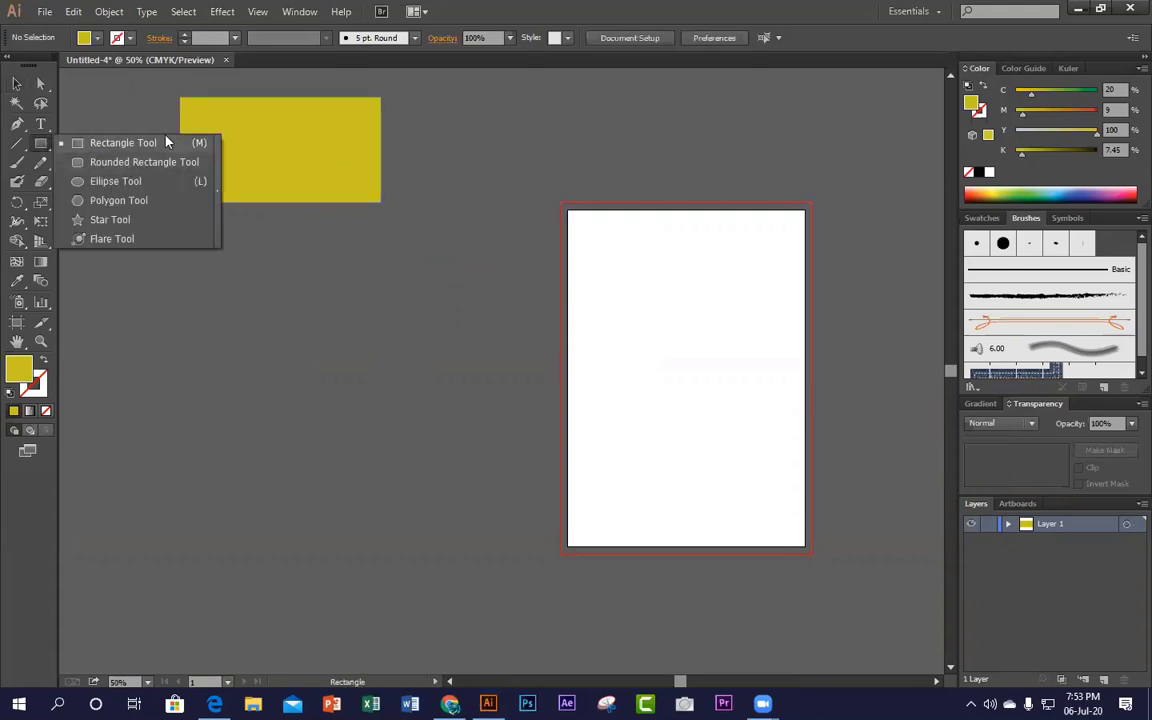
{"action": "left_click", "coordinate": [152, 163]}
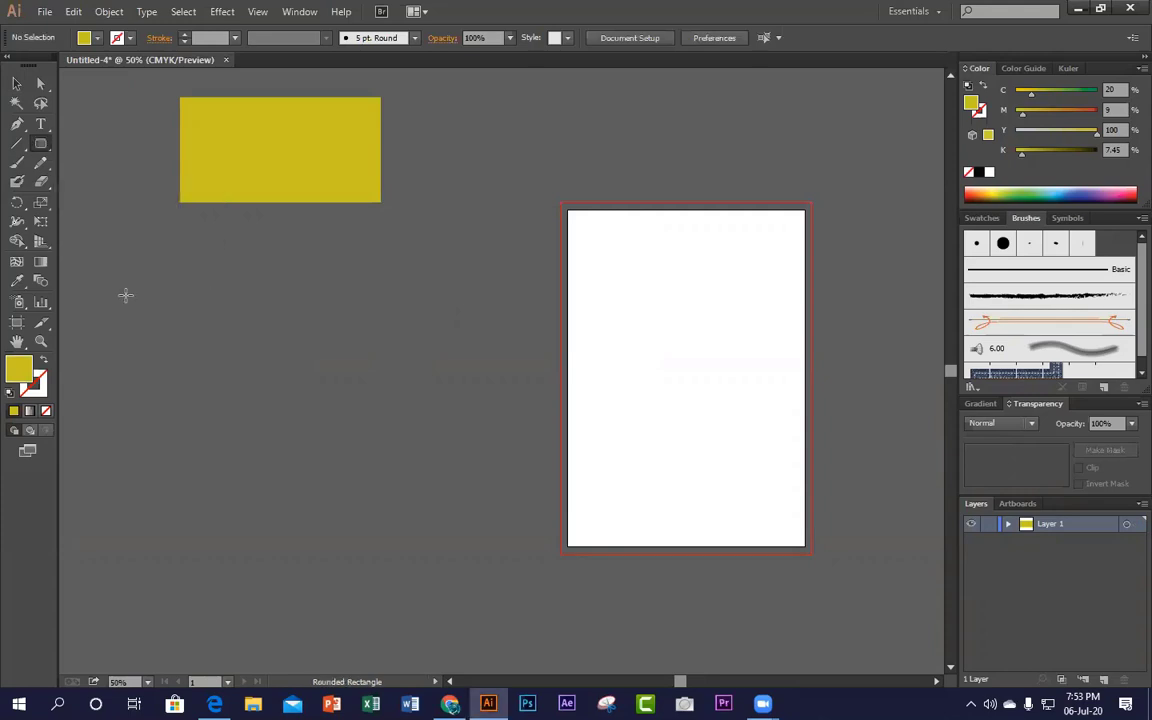
{"action": "left_click_drag", "start_coordinate": [119, 281], "coordinate": [533, 428]}
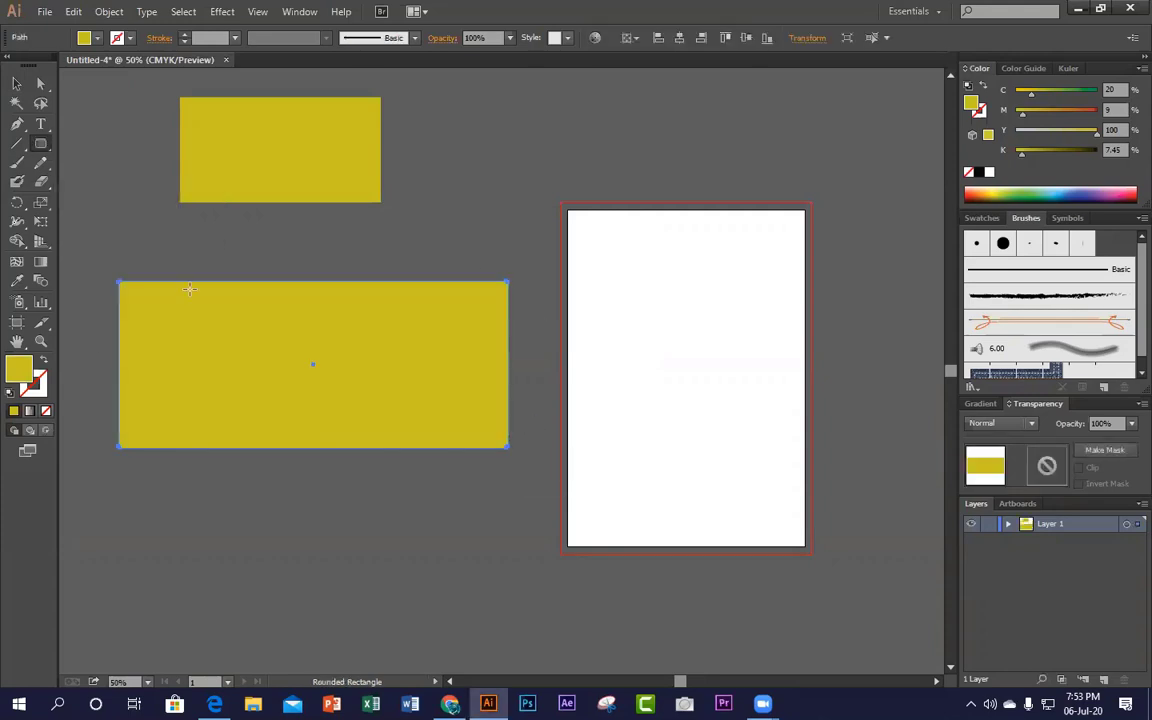
Step: Examine the rounded rectangle's upper-left corner up close, and return to a view of the whole shape
{"action": "key", "text": "ctrl+space"}
{"action": "left_click", "coordinate": [141, 313]}
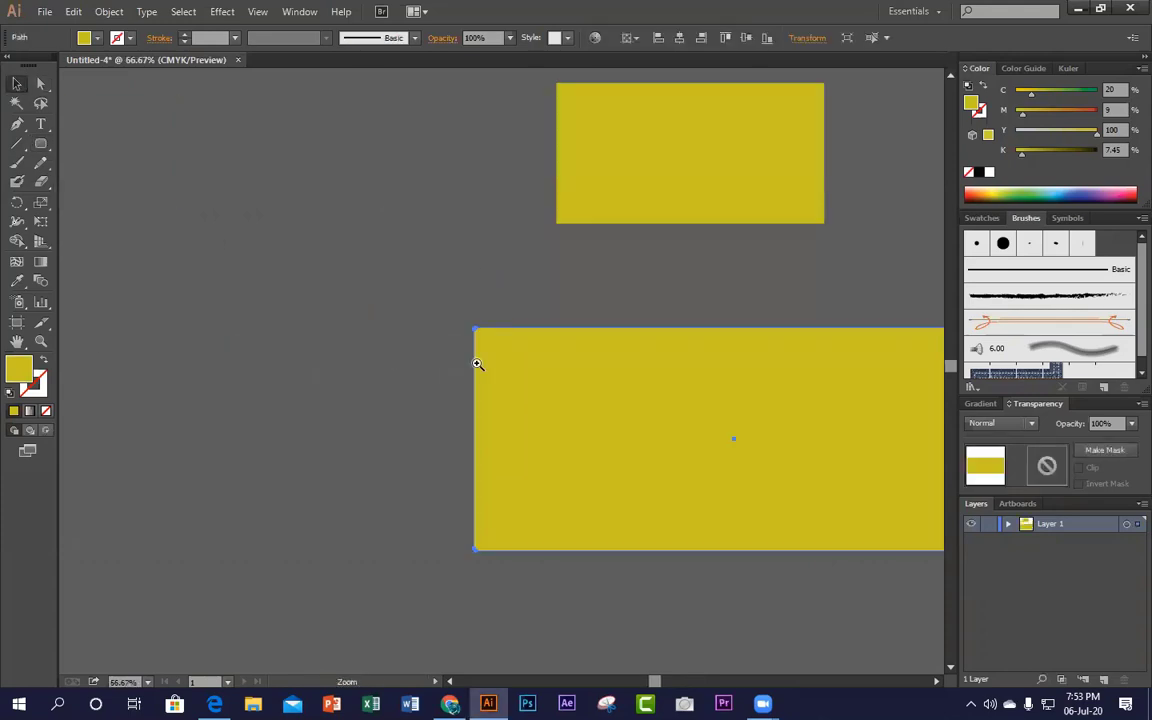
{"action": "left_click_drag", "start_coordinate": [476, 365], "coordinate": [484, 371]}
{"action": "key", "text": "space"}
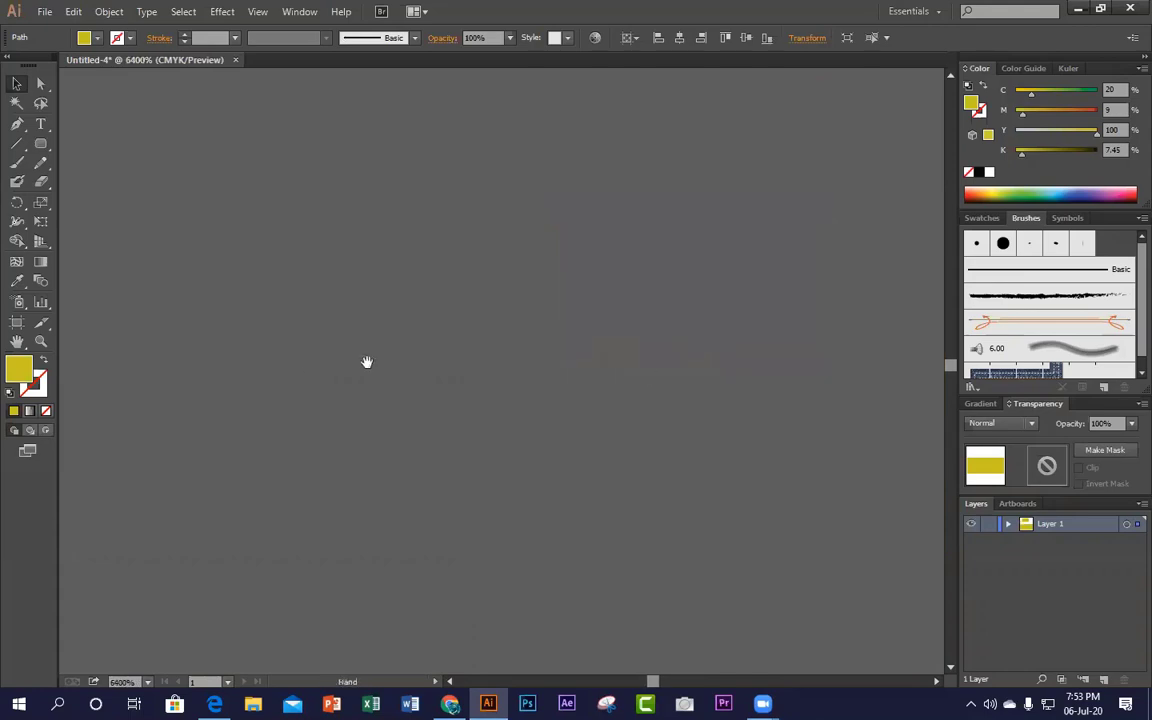
{"action": "left_click", "coordinate": [565, 359], "text": "ctrl+alt"}
{"action": "left_click", "coordinate": [565, 359], "text": "ctrl+alt"}
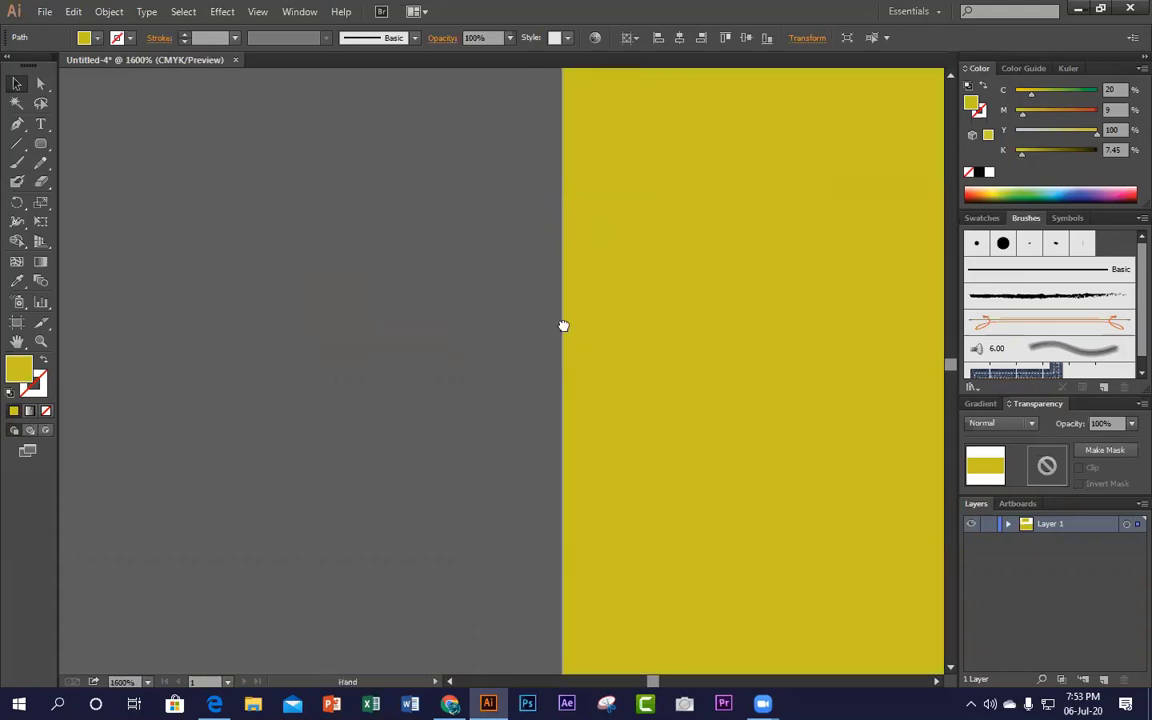
{"action": "left_click_drag", "start_coordinate": [580, 327], "coordinate": [440, 610]}
{"action": "left_click", "coordinate": [437, 195]}
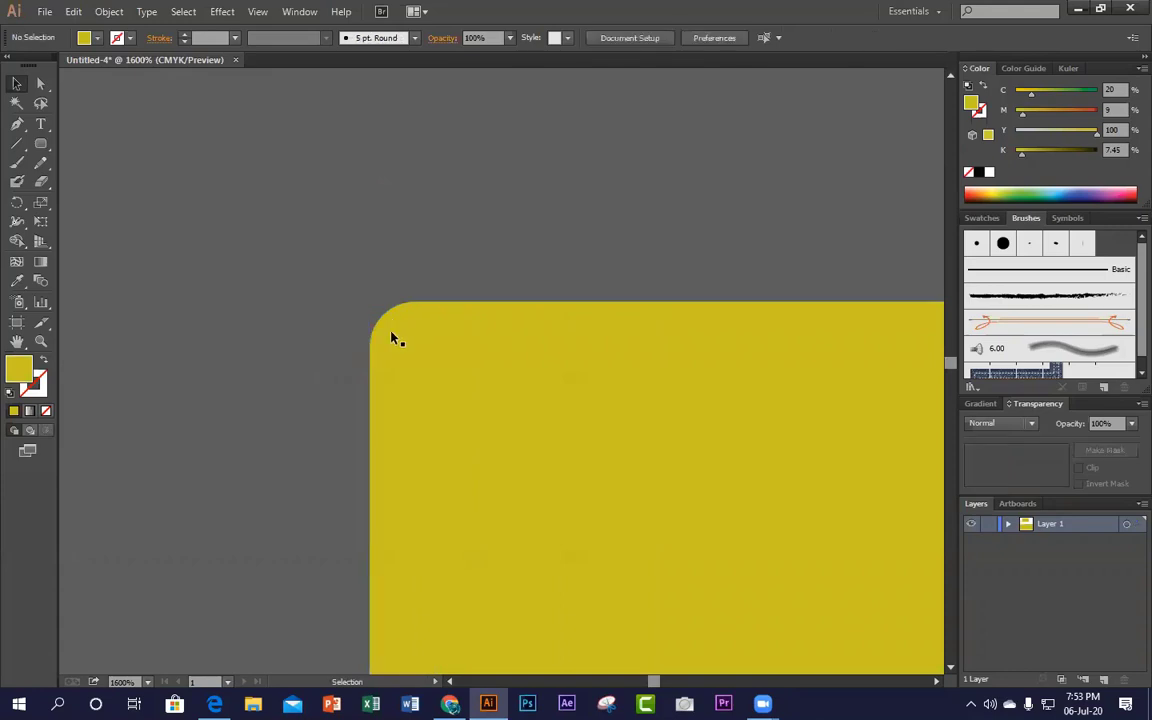
{"action": "left_click", "coordinate": [464, 380], "text": "ctrl+alt"}
{"action": "left_click", "coordinate": [464, 380], "text": "ctrl+alt"}
{"action": "left_click", "coordinate": [550, 398], "text": "ctrl+alt"}
{"action": "left_click", "coordinate": [552, 399], "text": "ctrl+alt"}
{"action": "left_click", "coordinate": [552, 399], "text": "ctrl+alt"}
{"action": "left_click", "coordinate": [552, 399], "text": "ctrl+alt"}
{"action": "left_click", "coordinate": [552, 399], "text": "ctrl+alt"}
{"action": "left_click", "coordinate": [552, 399], "text": "ctrl+alt"}
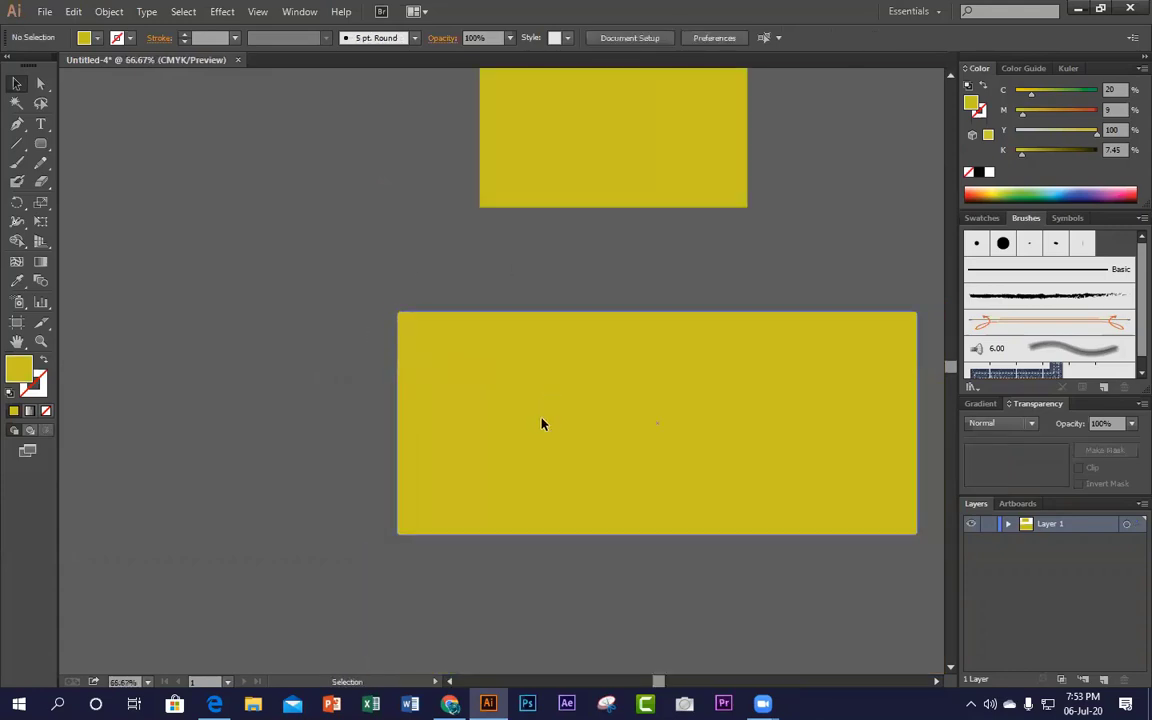
Step: Delete the freehand rounded rectangle
{"action": "left_click", "coordinate": [543, 423]}
{"action": "key", "text": "Delete"}
{"action": "key", "text": "space"}
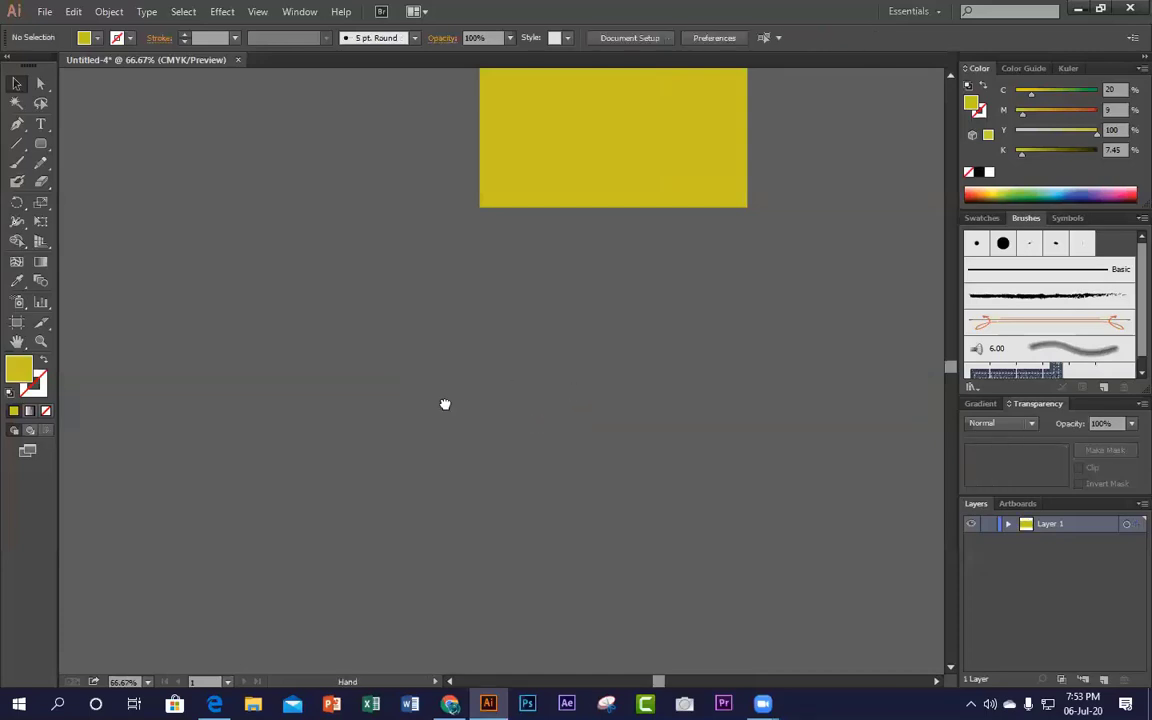
{"action": "left_click_drag", "start_coordinate": [445, 404], "coordinate": [311, 420]}
Step: Create a rounded rectangle 10 in wide and 5 in high with a 2 in corner radius below the yellow rectangle
{"action": "left_click_drag", "start_coordinate": [44, 144], "coordinate": [170, 165]}
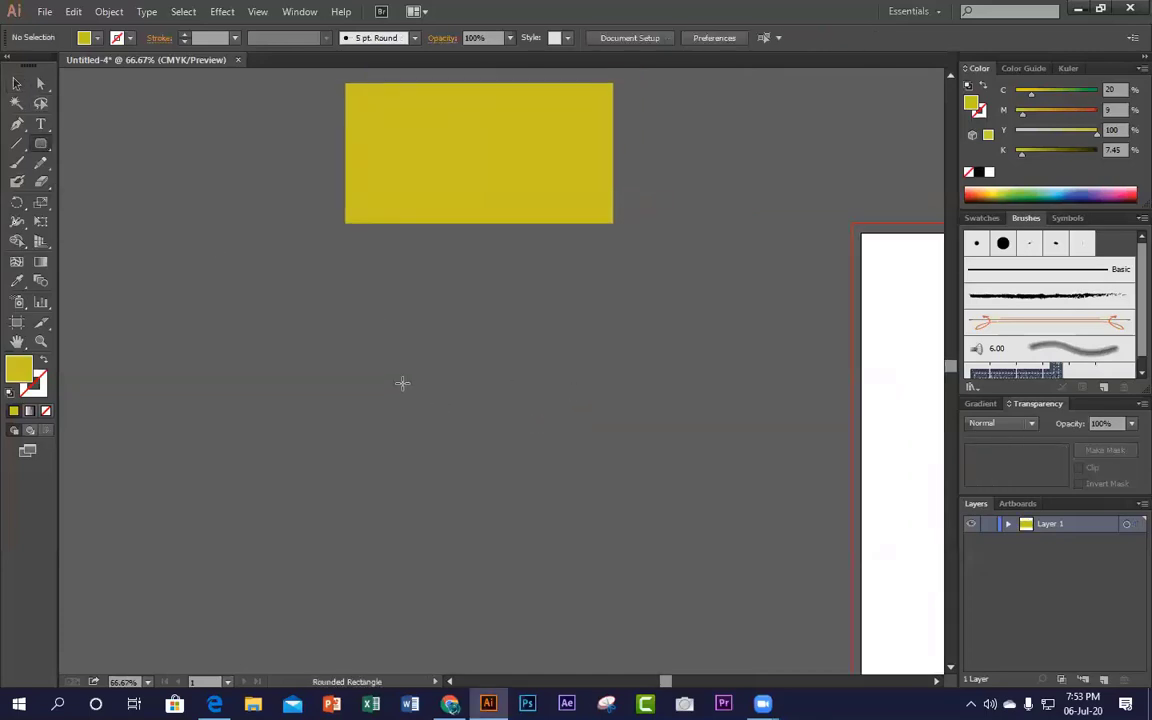
{"action": "left_click_drag", "start_coordinate": [401, 382], "coordinate": [404, 379]}
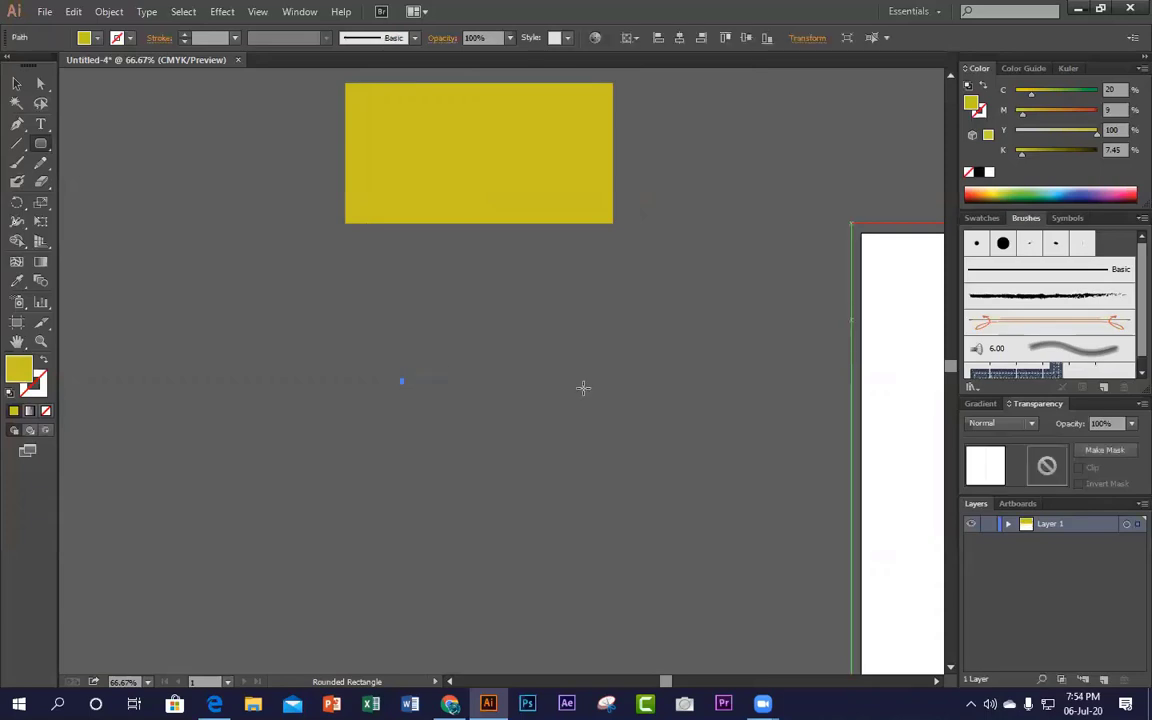
{"action": "key", "text": "ctrl+z"}
{"action": "left_click", "coordinate": [401, 368]}
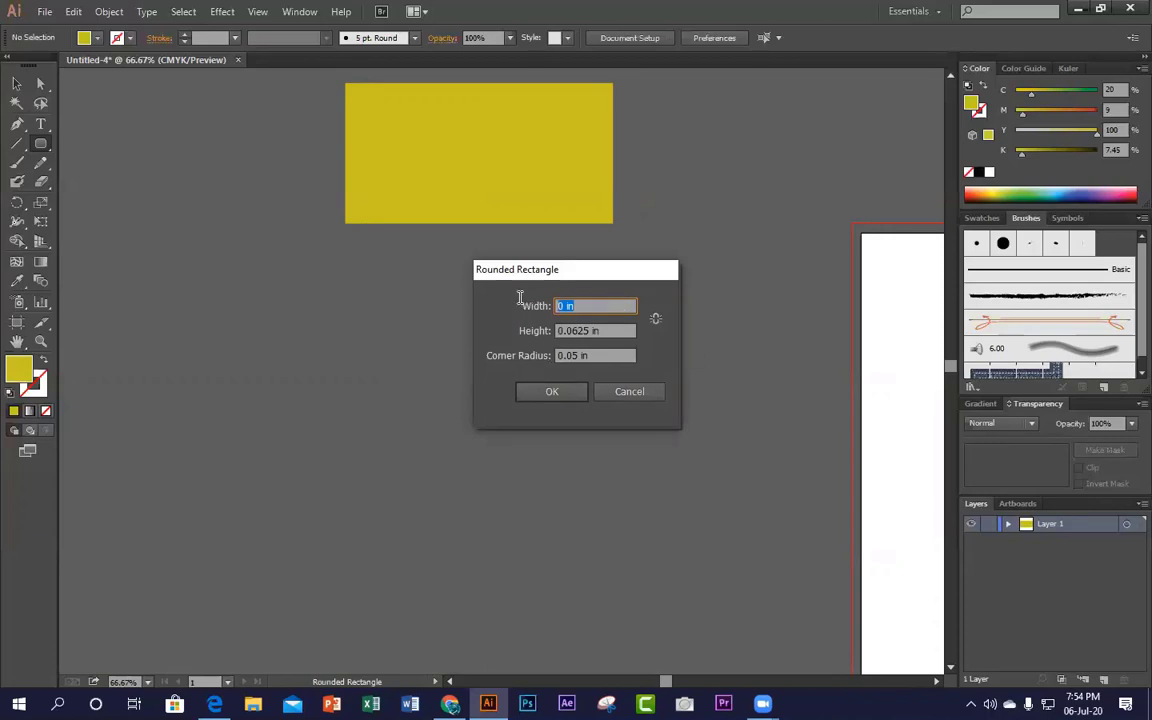
{"action": "type", "text": "5"}
{"action": "key", "text": "Tab"}
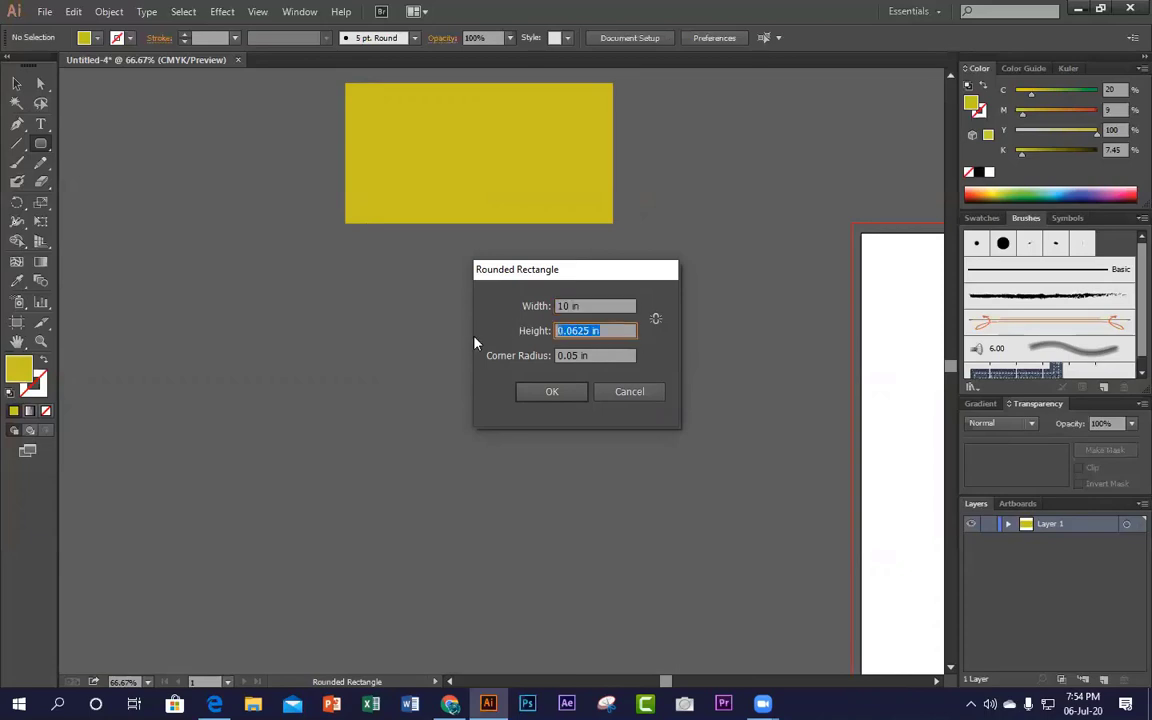
{"action": "type", "text": "5"}
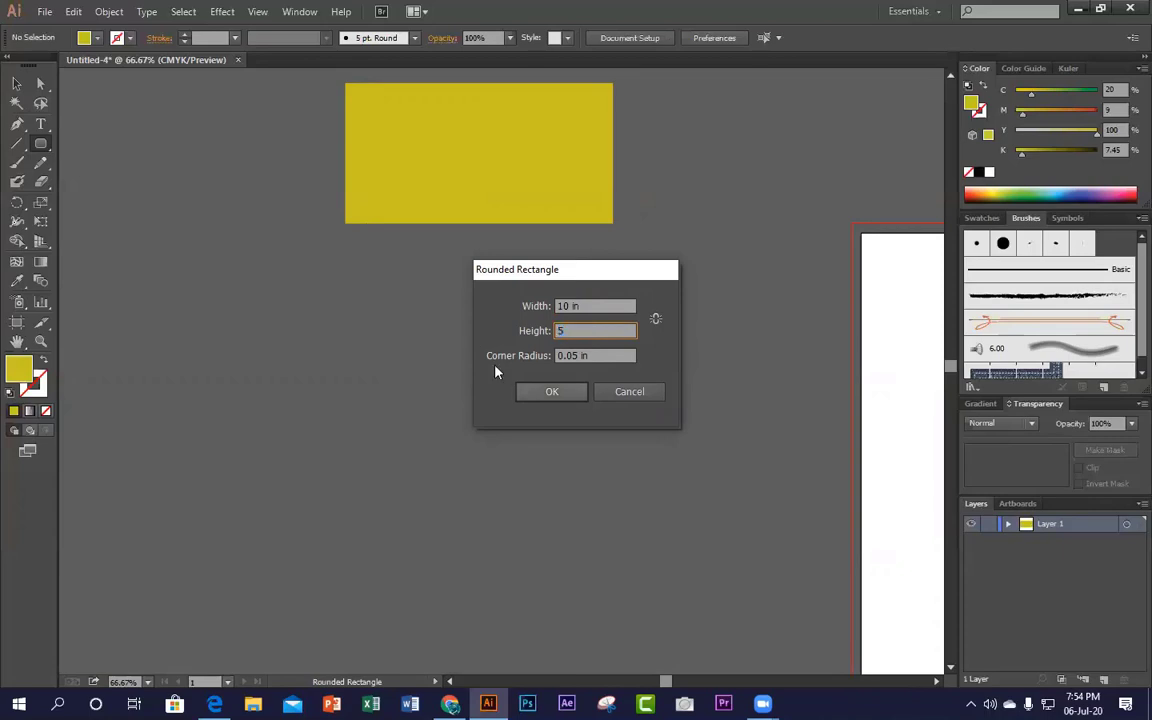
{"action": "key", "text": "Tab"}
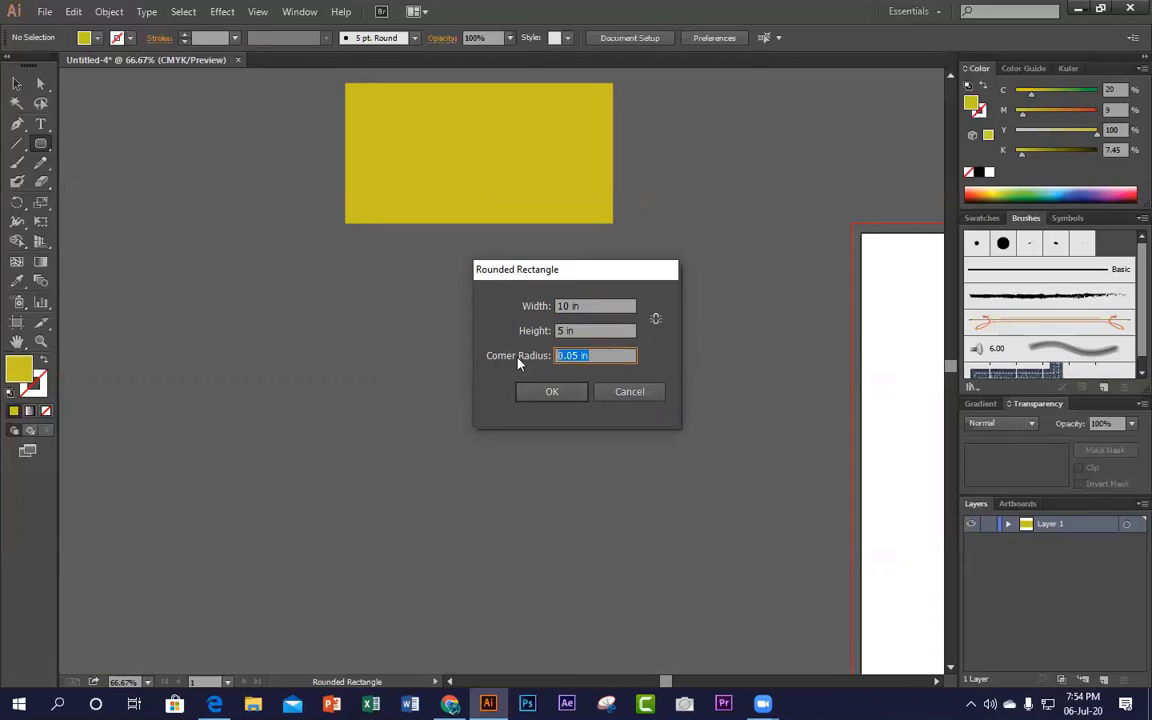
{"action": "type", "text": "2"}
{"action": "left_click", "coordinate": [552, 391]}
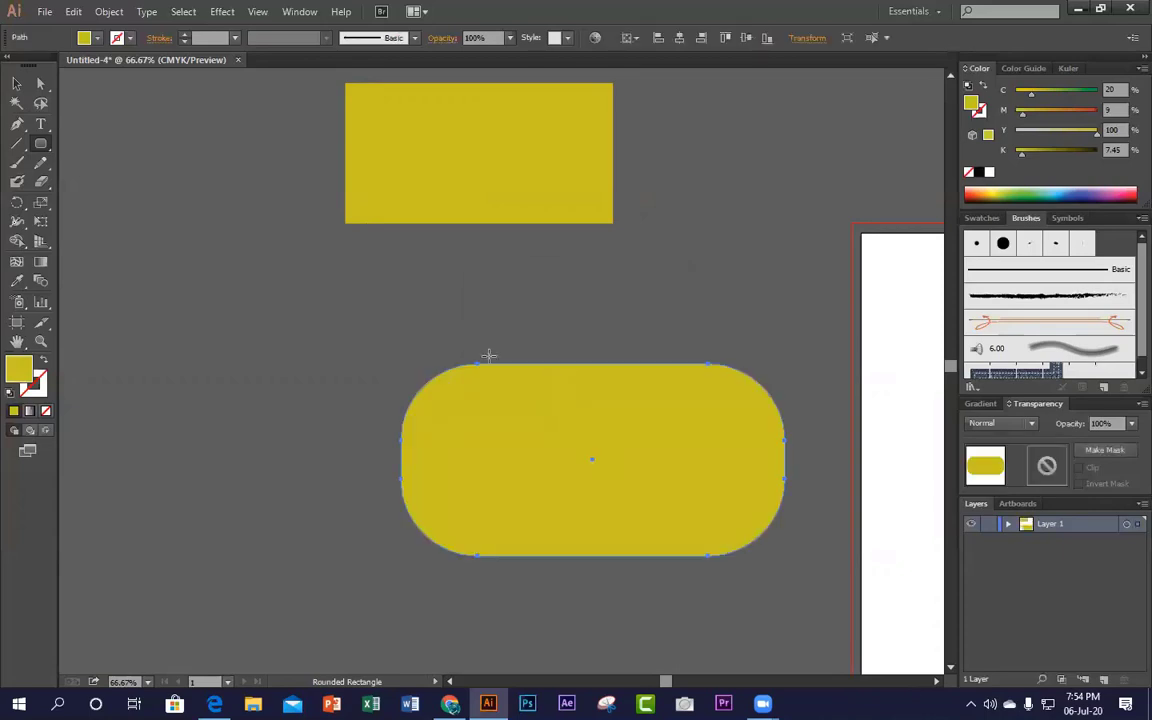
Step: Create a second 10 by 5 in rounded rectangle with a 0.5 in corner radius, overlapping the first one
{"action": "left_click", "coordinate": [195, 278]}
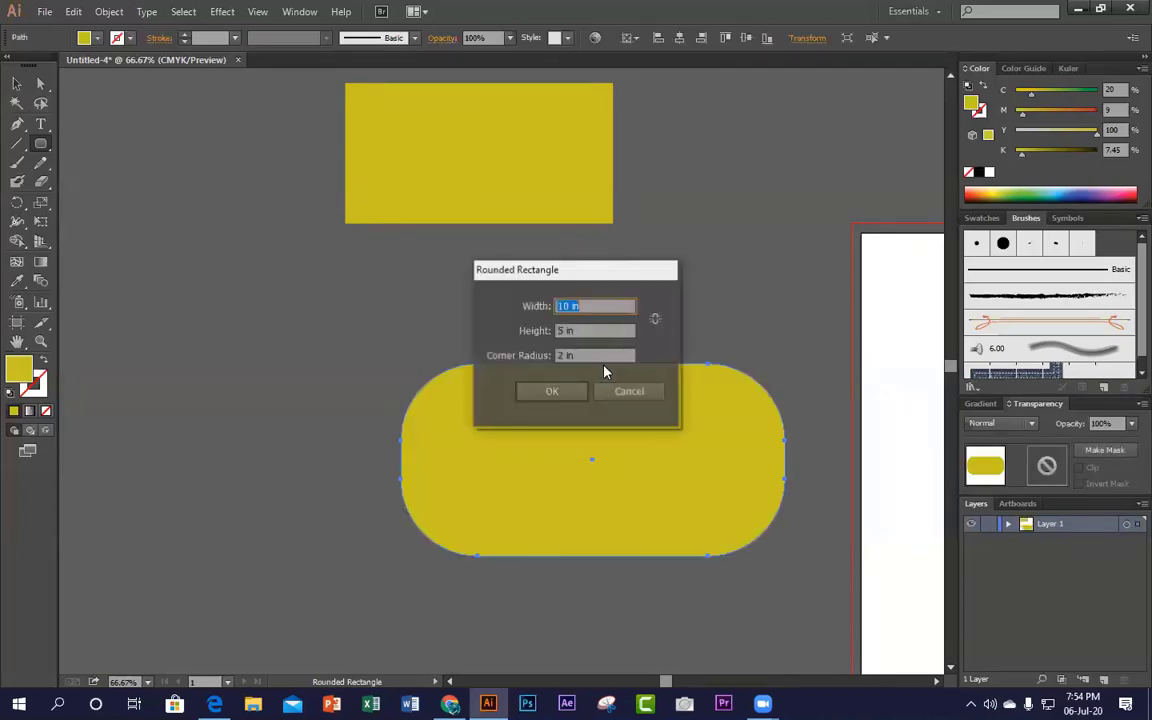
{"action": "key", "text": "Tab"}
{"action": "key", "text": "Tab"}
{"action": "type", "text": "0.5"}
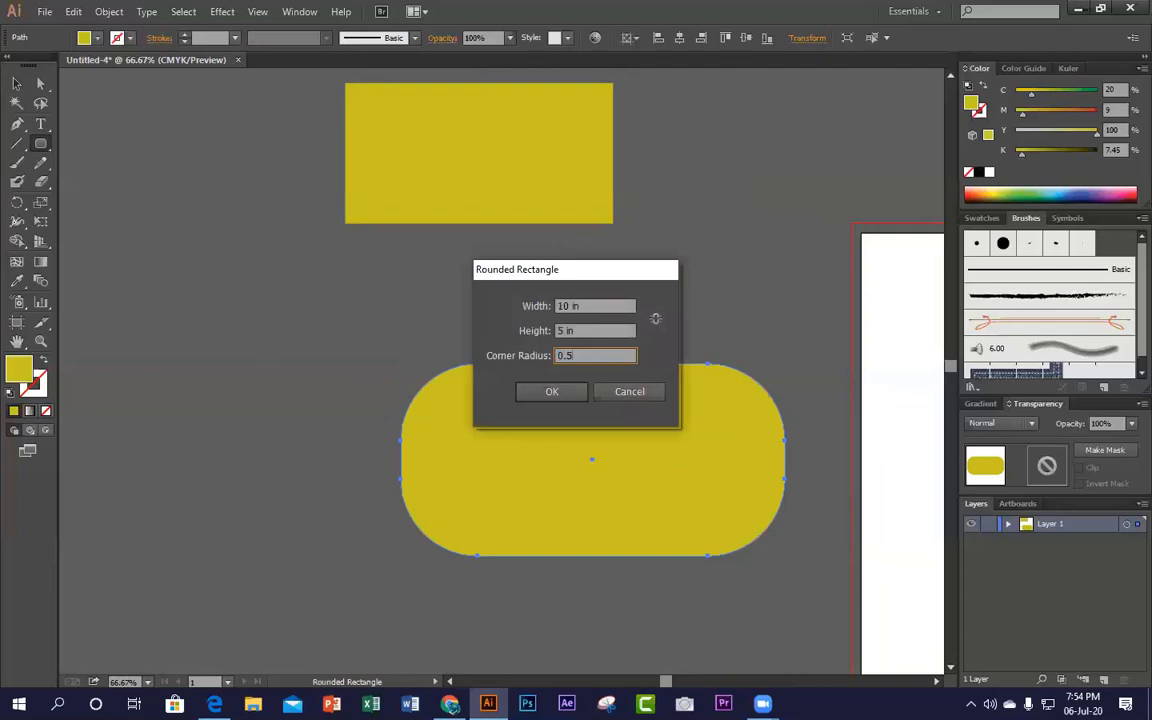
{"action": "key", "text": "Return"}
Step: Create a third 10 by 5 in rounded rectangle with a 1 in corner radius below the other two, and deselect it
{"action": "scroll", "coordinate": [316, 272], "scroll_direction": "down", "scroll_amount": 3}
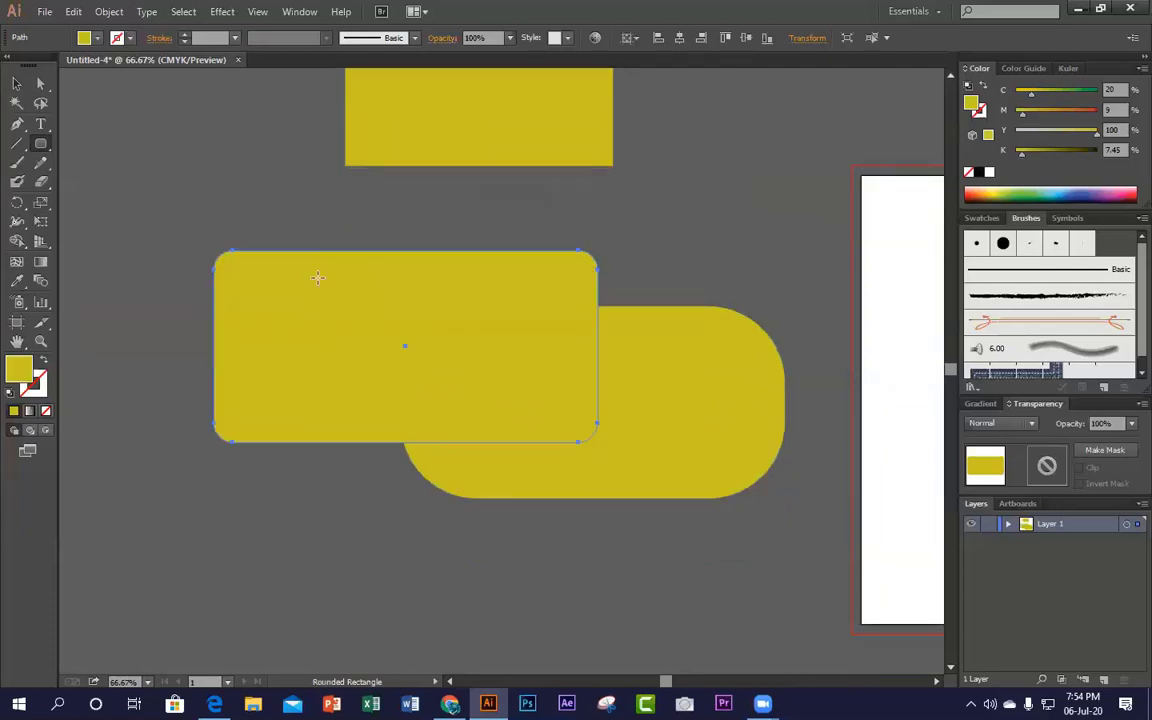
{"action": "left_click", "coordinate": [366, 493]}
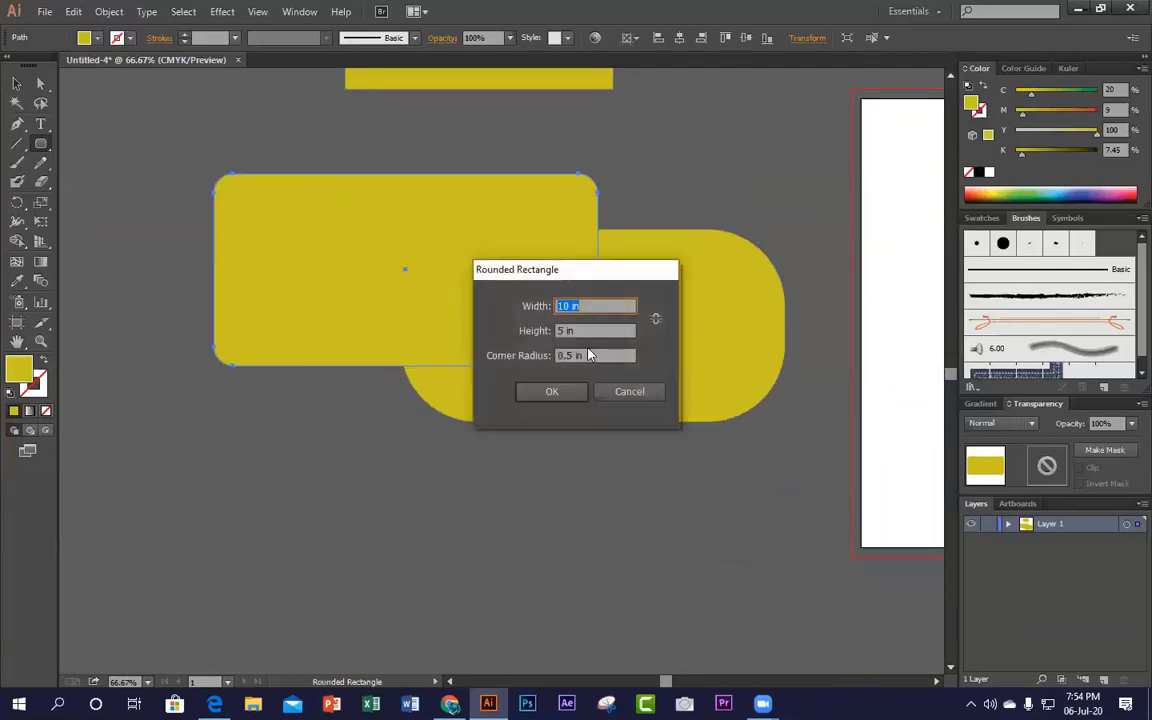
{"action": "key", "text": "Tab"}
{"action": "key", "text": "Tab"}
{"action": "type", "text": "1"}
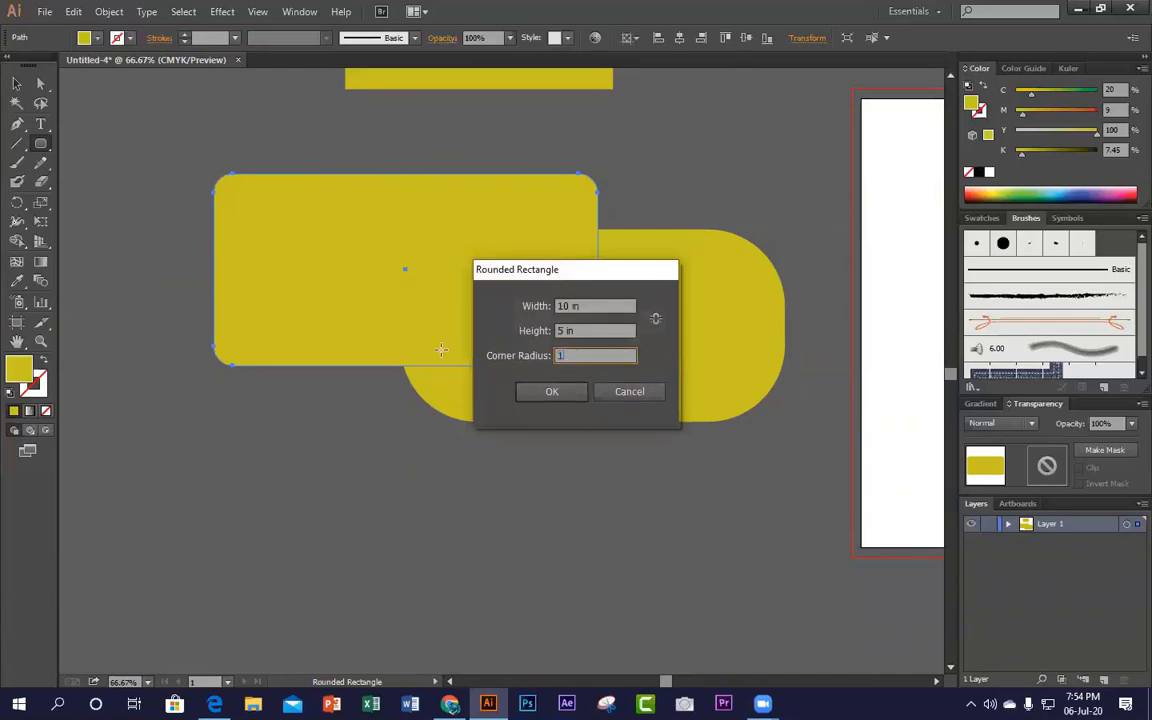
{"action": "key", "text": "Return"}
{"action": "left_click", "coordinate": [16, 83]}
{"action": "left_click", "coordinate": [735, 200]}
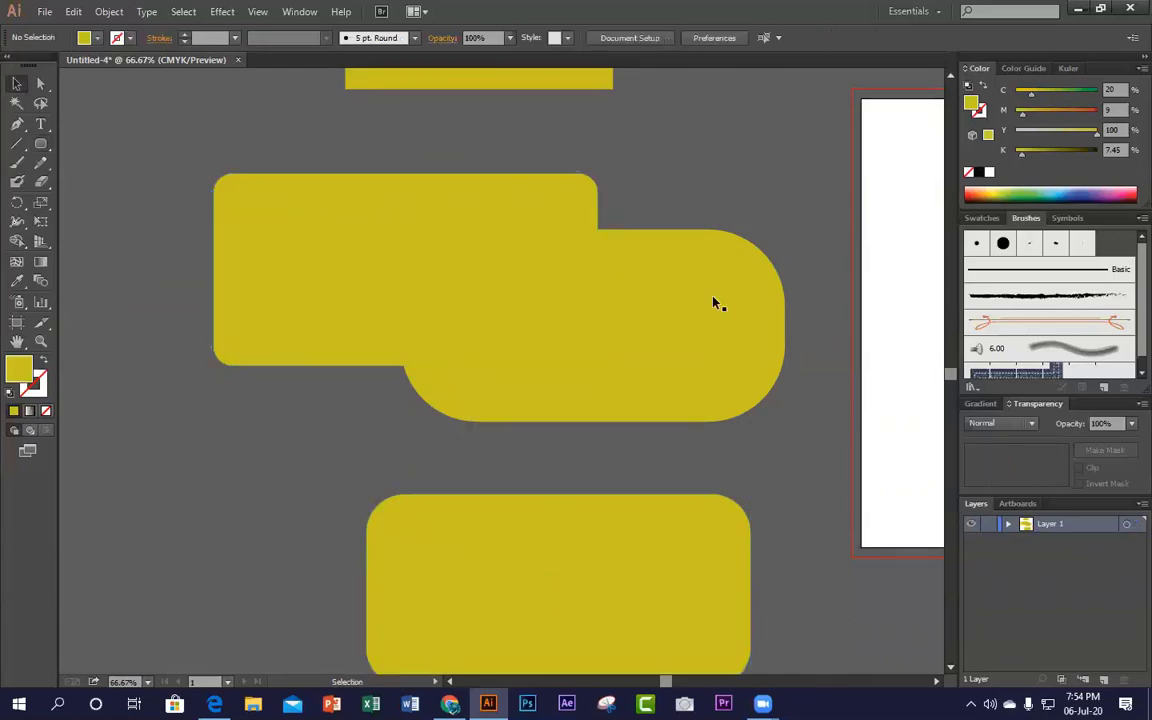
Step: Set the fill of the 2 in radius rounded rectangle to 100% cyan and move the overlapping 0.5 in radius one clear of it, to its left
{"action": "left_click", "coordinate": [713, 298]}
{"action": "left_click_drag", "start_coordinate": [1050, 93], "coordinate": [1098, 93]}
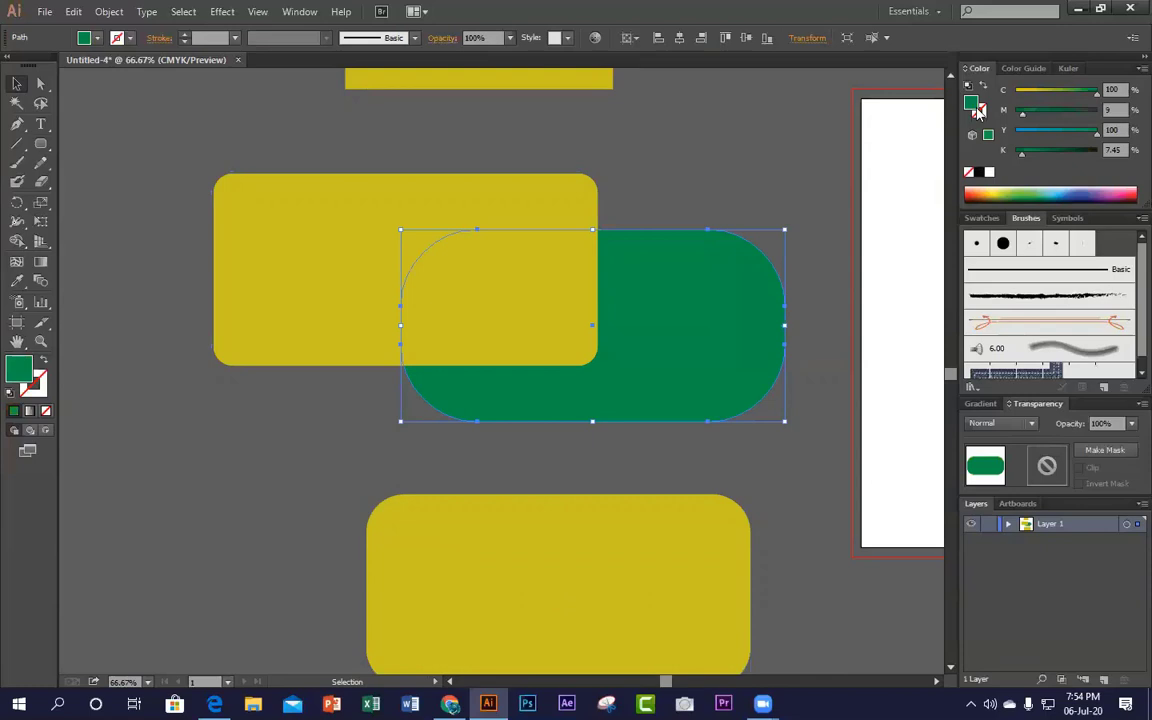
{"action": "left_click", "coordinate": [430, 265]}
{"action": "left_click_drag", "start_coordinate": [373, 260], "coordinate": [197, 226]}
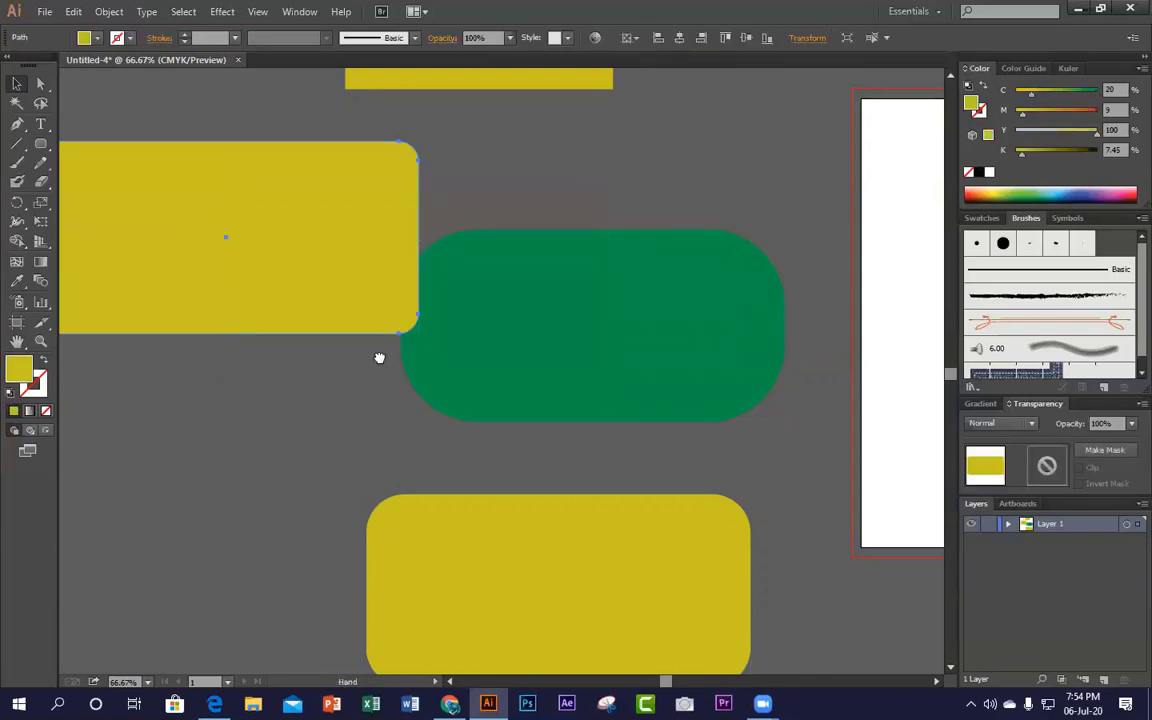
{"action": "left_click_drag", "start_coordinate": [379, 358], "coordinate": [469, 243]}
{"action": "left_click_drag", "start_coordinate": [329, 154], "coordinate": [276, 364]}
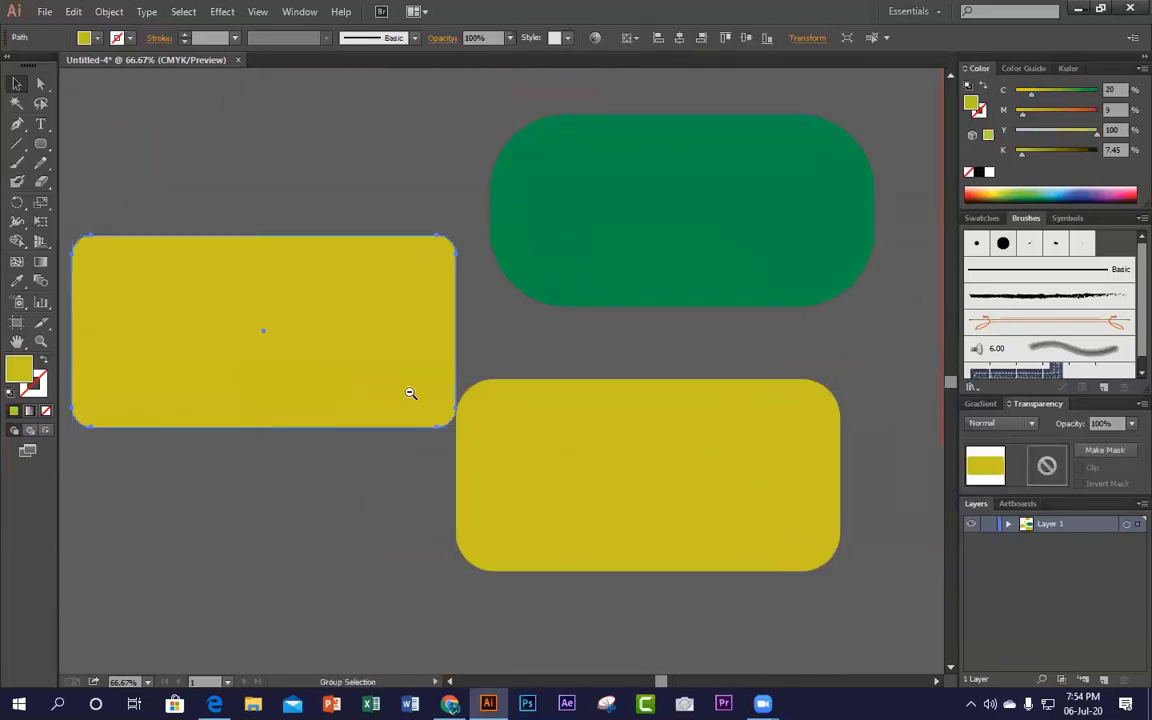
{"action": "left_click", "coordinate": [410, 393], "text": "ctrl+alt"}
{"action": "left_click", "coordinate": [410, 393], "text": "ctrl+alt"}
{"action": "left_click_drag", "start_coordinate": [467, 339], "coordinate": [291, 442]}
{"action": "left_click_drag", "start_coordinate": [378, 418], "coordinate": [316, 363]}
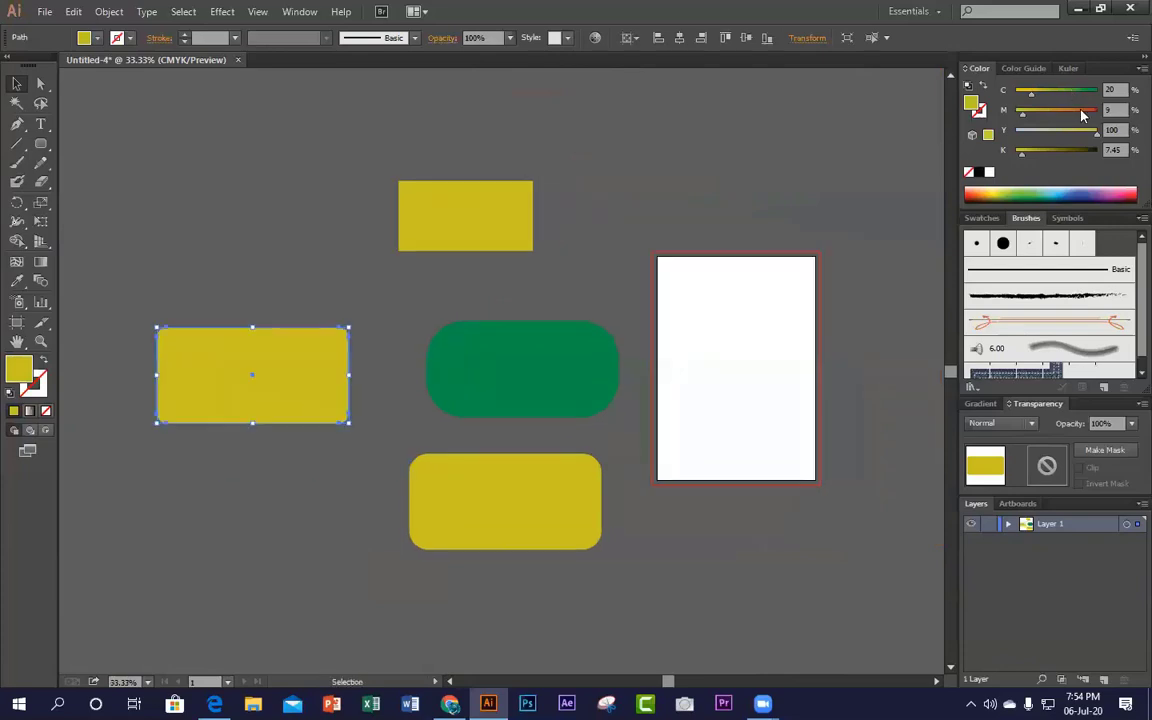
Step: Set the fill of the 0.5 in radius rounded rectangle to 80% magenta and deselect it
{"action": "left_click", "coordinate": [1081, 113]}
{"action": "left_click", "coordinate": [614, 233]}
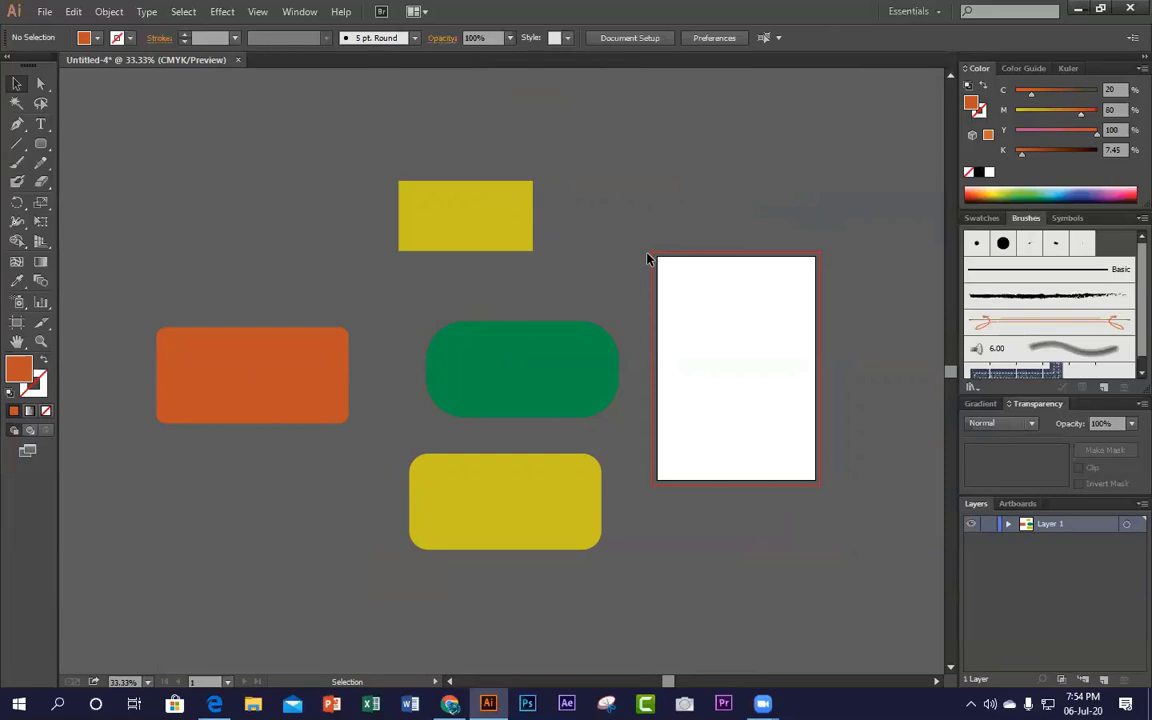
{"action": "left_click", "coordinate": [515, 212]}
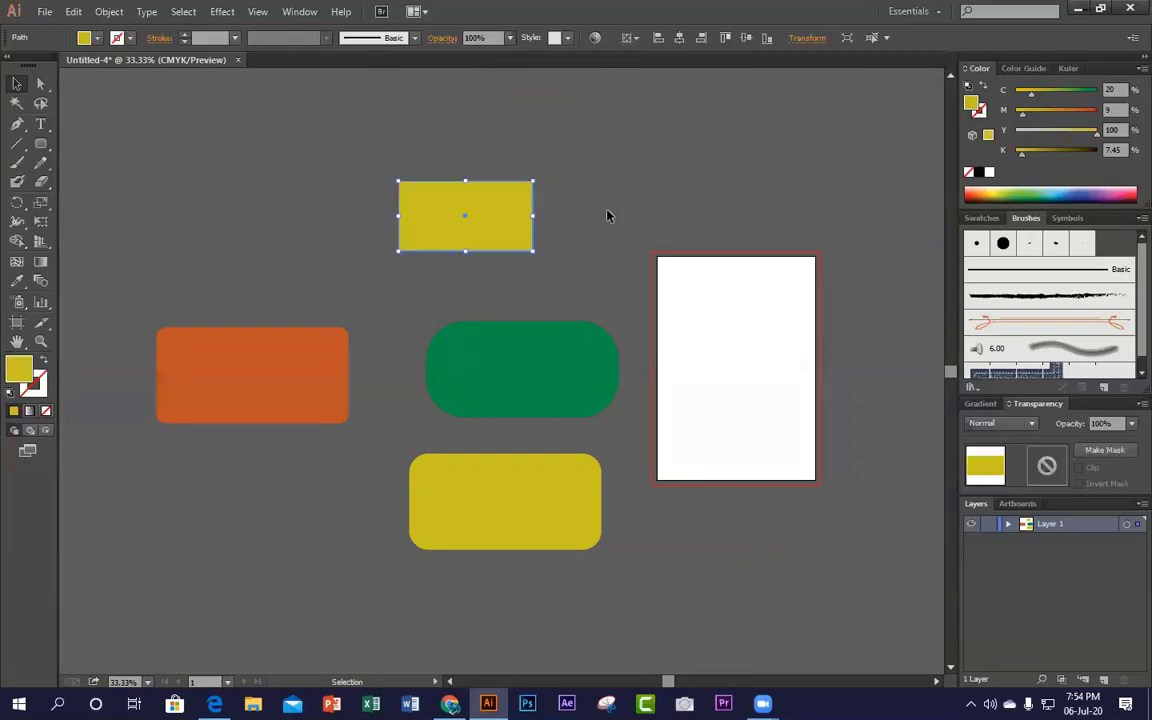
{"action": "left_click", "coordinate": [609, 216]}
Step: Recolour the green rounded rectangle blue by setting its yellow value to 0%, and deselect it
{"action": "left_click", "coordinate": [513, 368]}
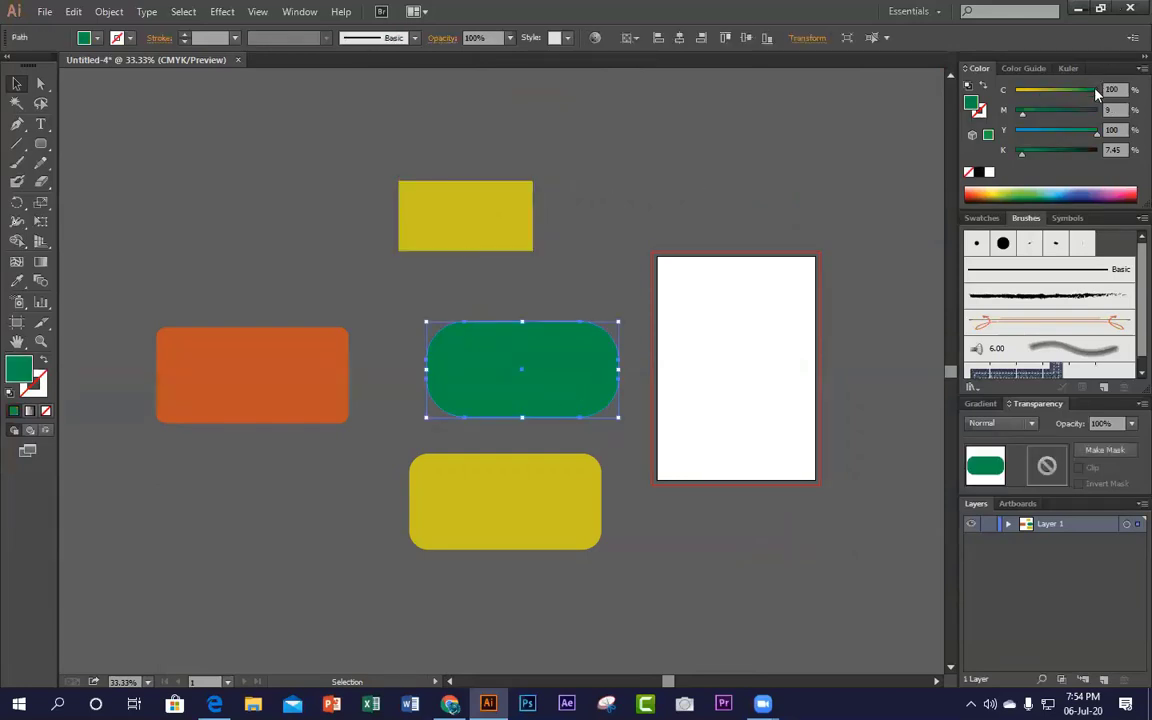
{"action": "left_click_drag", "start_coordinate": [1097, 93], "coordinate": [985, 148]}
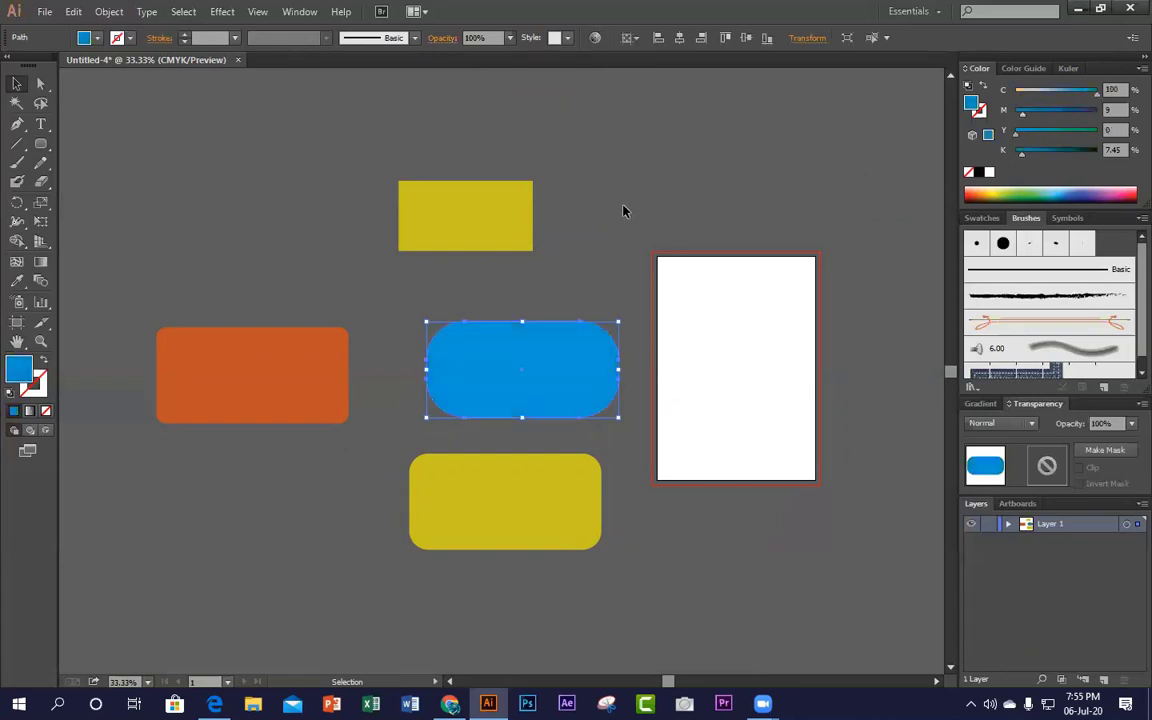
{"action": "left_click", "coordinate": [624, 208]}
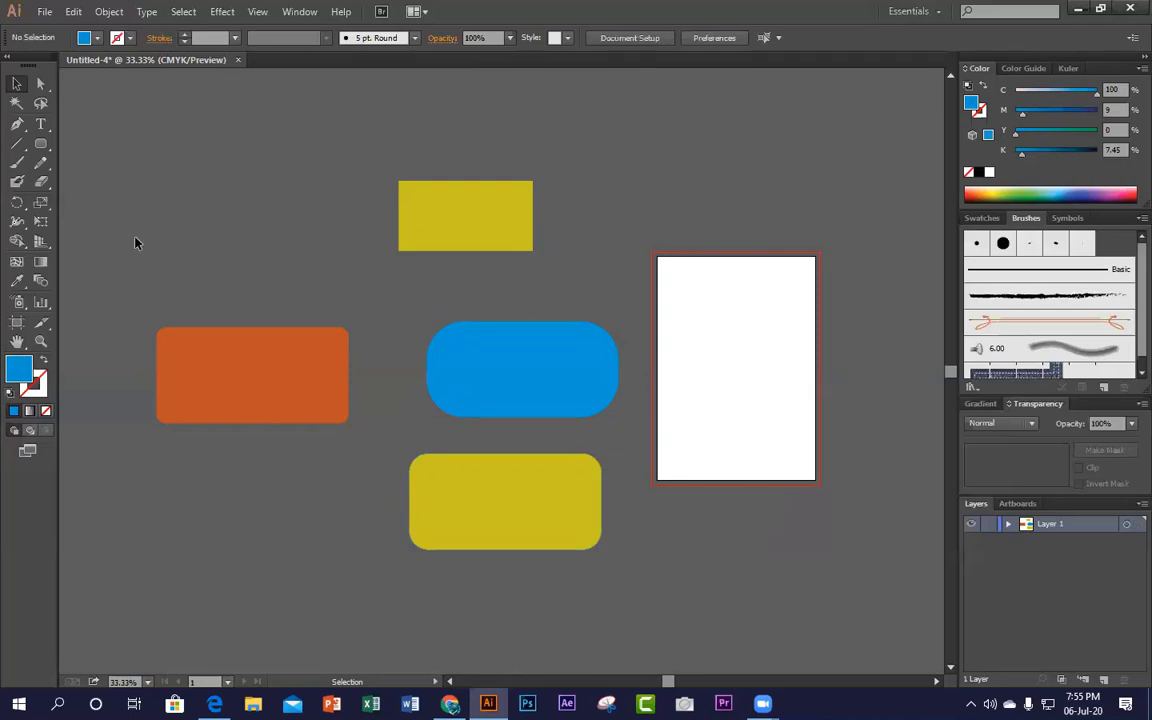
Step: Stretch the orange rounded rectangle downward to nearly twice its height and deselect it
{"action": "left_click_drag", "start_coordinate": [467, 407], "coordinate": [622, 552]}
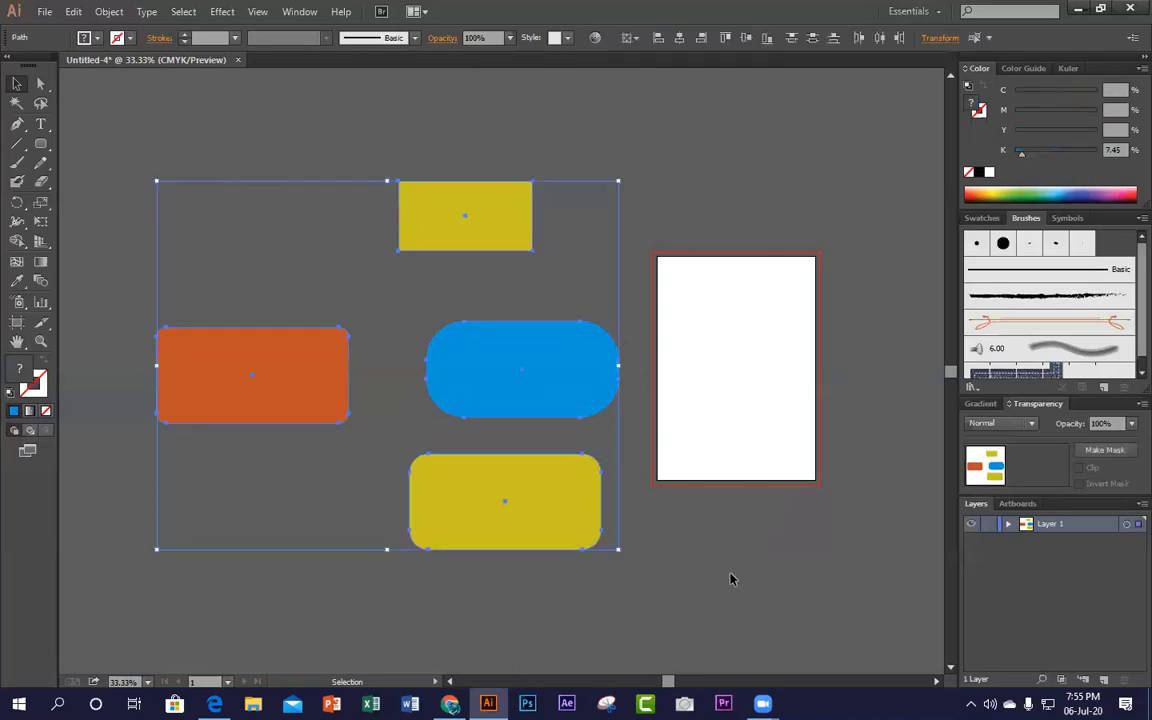
{"action": "left_click", "coordinate": [733, 576]}
{"action": "left_click", "coordinate": [279, 372]}
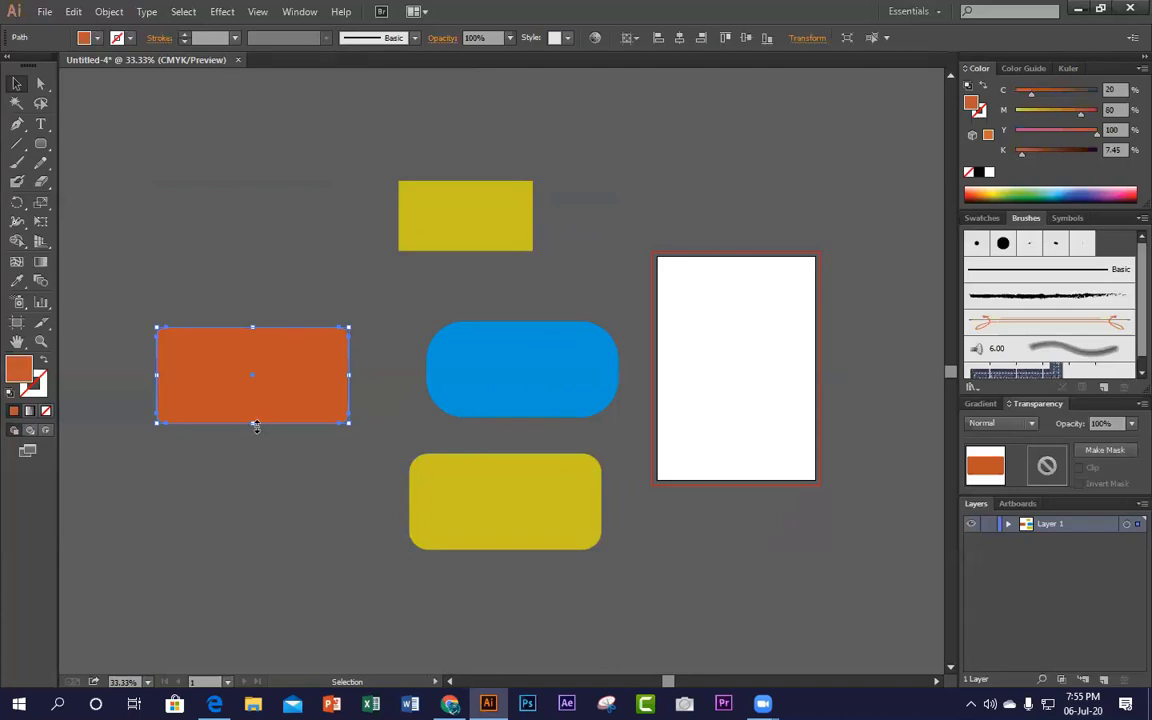
{"action": "left_click_drag", "start_coordinate": [256, 425], "coordinate": [270, 510]}
{"action": "left_click", "coordinate": [269, 278]}
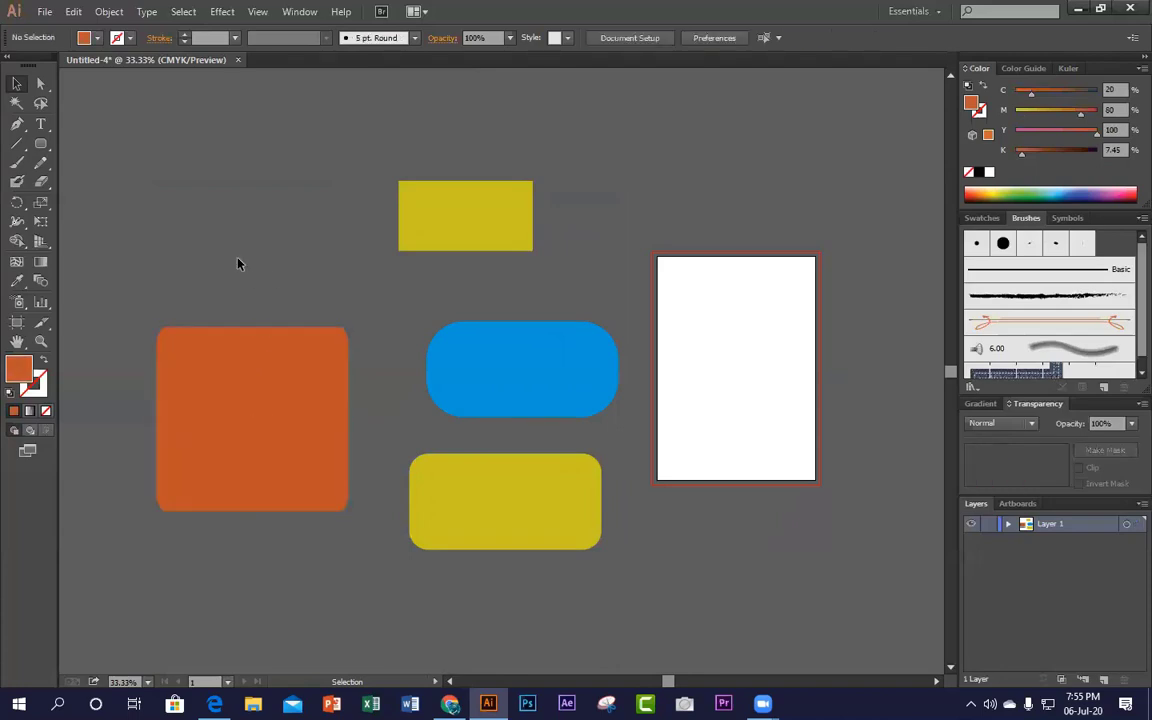
Step: Select the orange, blue and lower yellow rounded rectangles together and move them up to the right, over and beyond the artboard
{"action": "left_click_drag", "start_coordinate": [237, 263], "coordinate": [584, 591]}
{"action": "left_click_drag", "start_coordinate": [207, 296], "coordinate": [592, 577]}
{"action": "left_click", "coordinate": [478, 473]}
{"action": "left_click", "coordinate": [124, 317]}
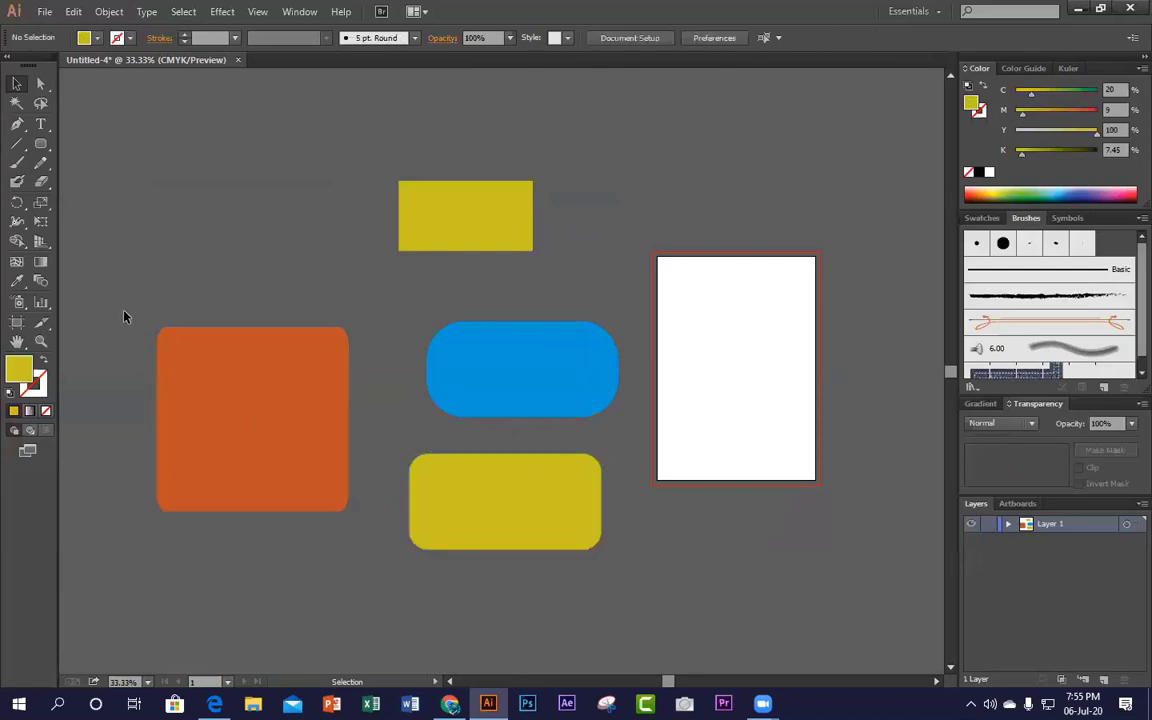
{"action": "left_click_drag", "start_coordinate": [124, 317], "coordinate": [557, 528]}
{"action": "left_click_drag", "start_coordinate": [557, 528], "coordinate": [924, 410]}
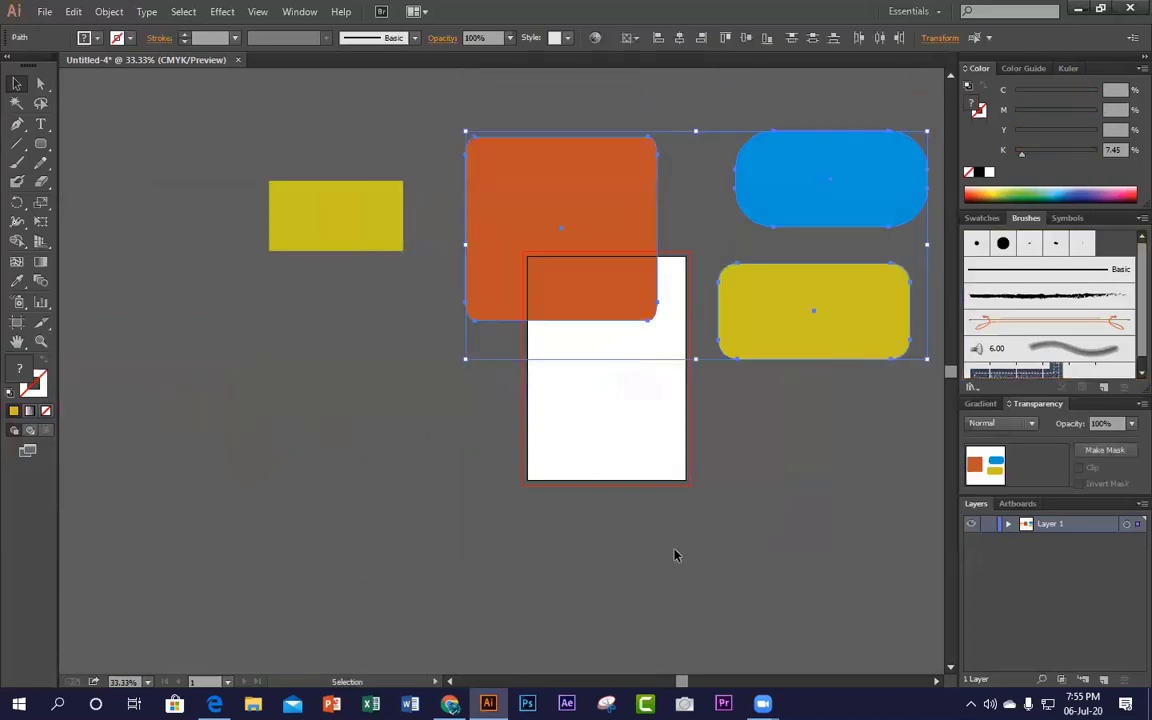
{"action": "left_click", "coordinate": [501, 571]}
Step: Draw two wide freehand ellipses, one below the other, in the empty area beneath the yellow rectangle
{"action": "left_click", "coordinate": [41, 143]}
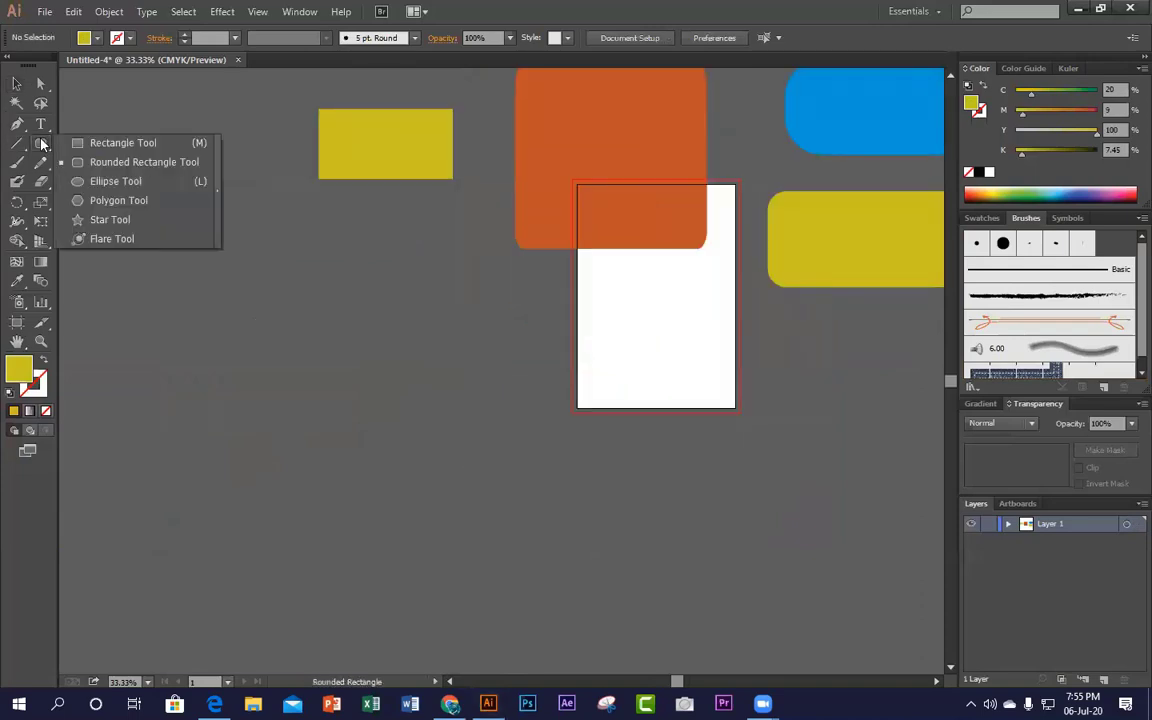
{"action": "left_click", "coordinate": [114, 181]}
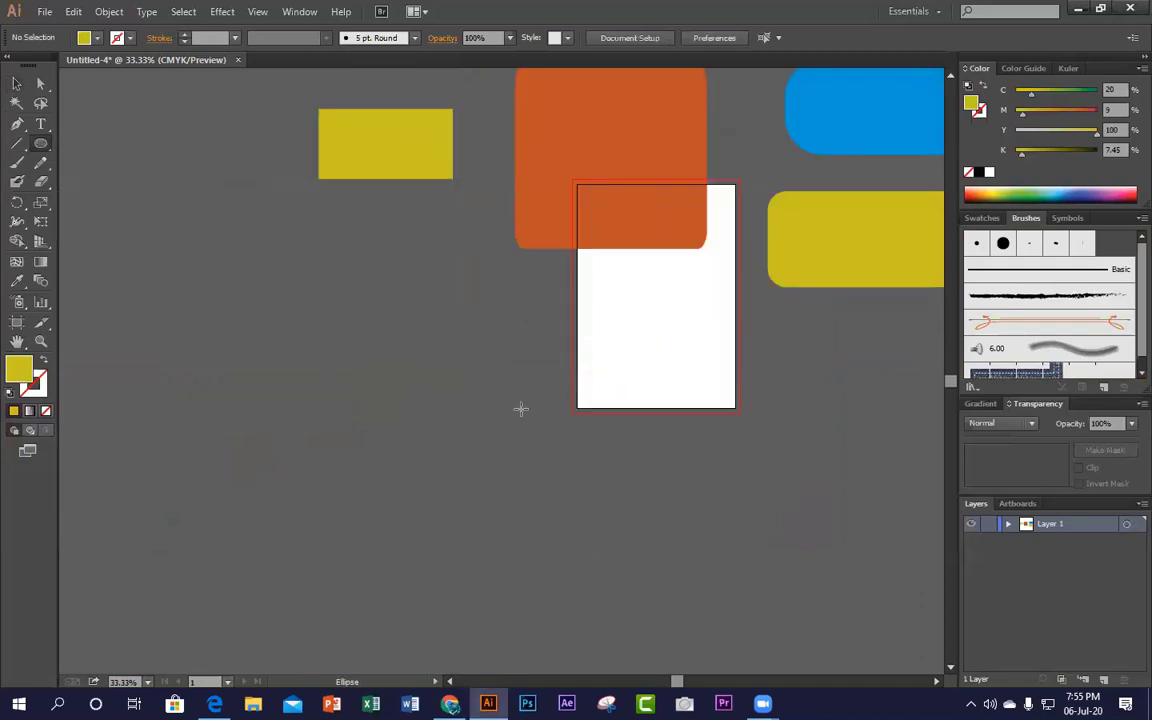
{"action": "mouse_move", "coordinate": [249, 296]}
{"action": "left_mouse_down"}
{"action": "mouse_move", "coordinate": [465, 427]}
{"action": "mouse_move", "coordinate": [510, 407]}
{"action": "left_mouse_up"}
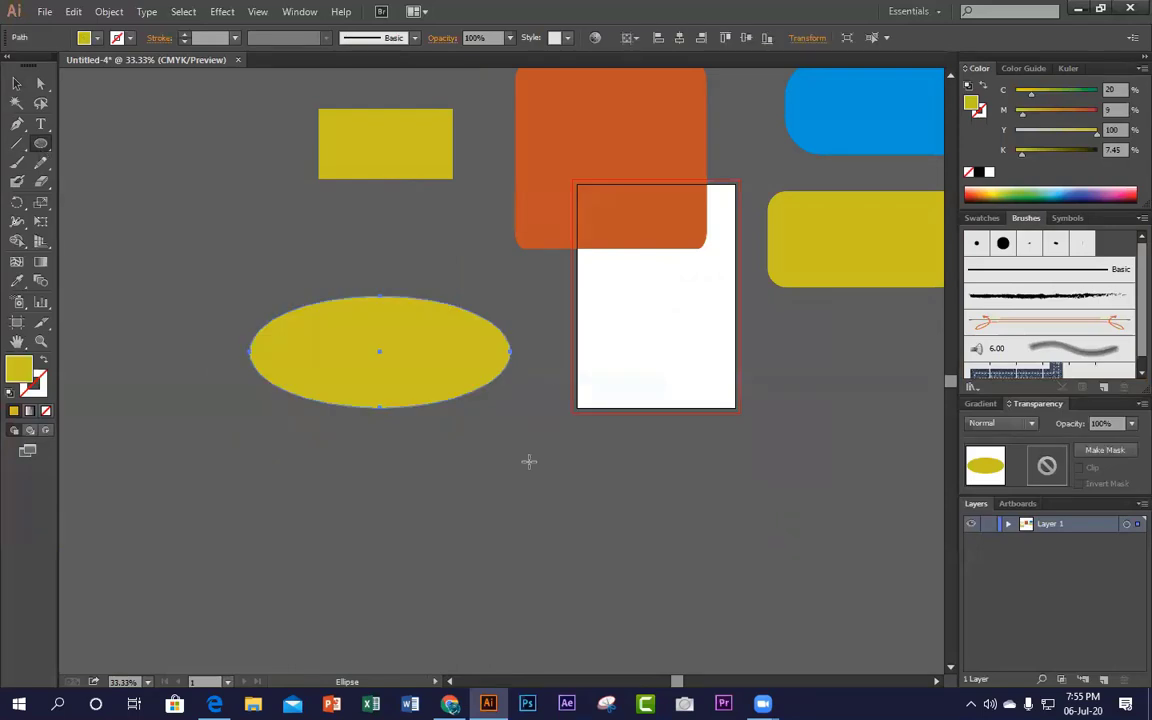
{"action": "left_click_drag", "start_coordinate": [271, 455], "coordinate": [490, 548]}
Step: Draw a perfect circle below the artboard, to the right of the lower ellipse, and deselect it
{"action": "scroll", "coordinate": [511, 473], "scroll_direction": "down", "scroll_amount": 1}
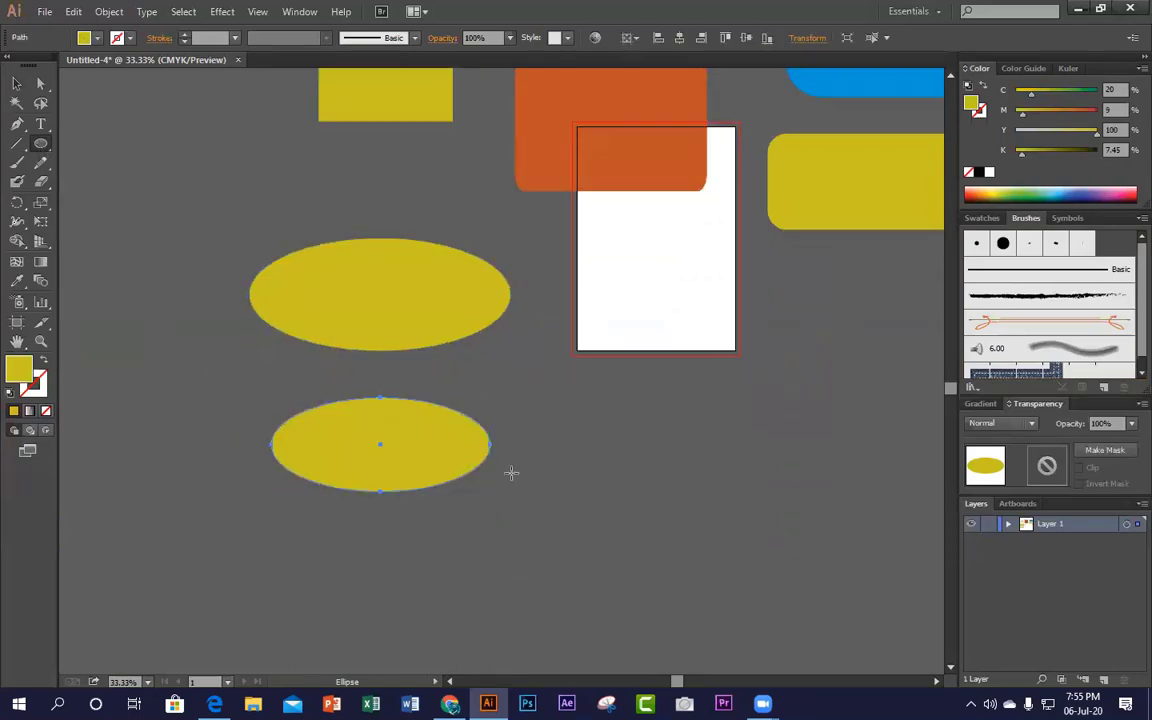
{"action": "scroll", "coordinate": [511, 473], "scroll_direction": "down", "scroll_amount": 1}
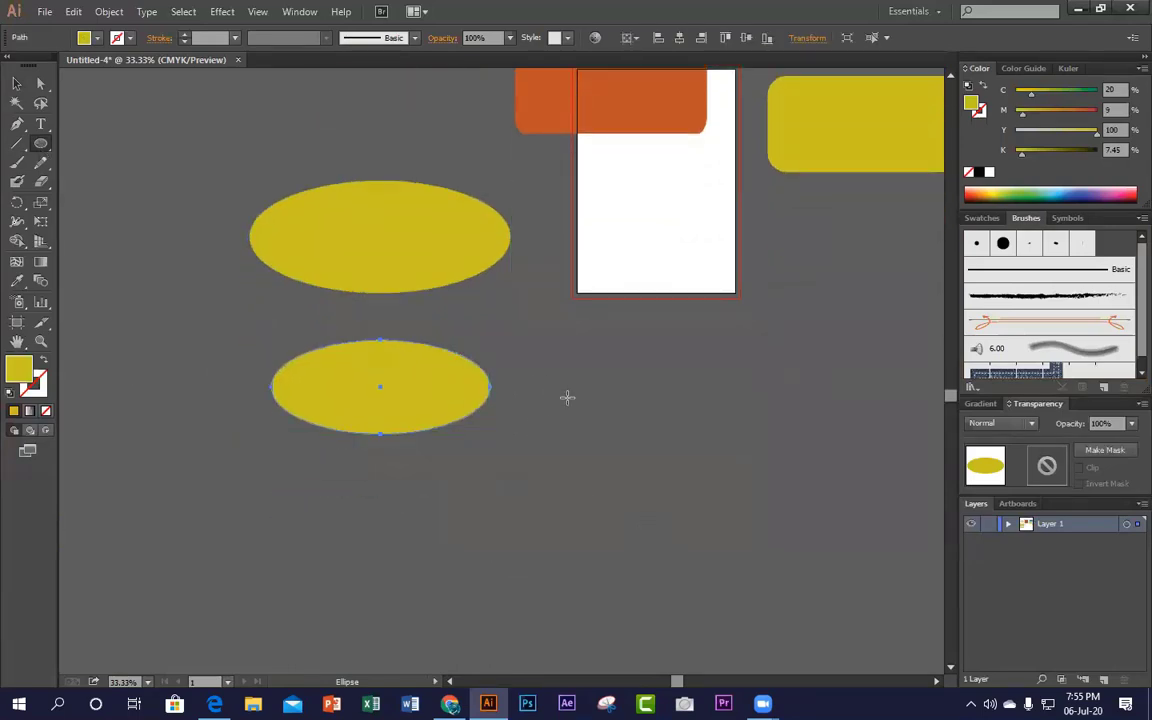
{"action": "left_click_drag", "start_coordinate": [577, 380], "coordinate": [796, 553]}
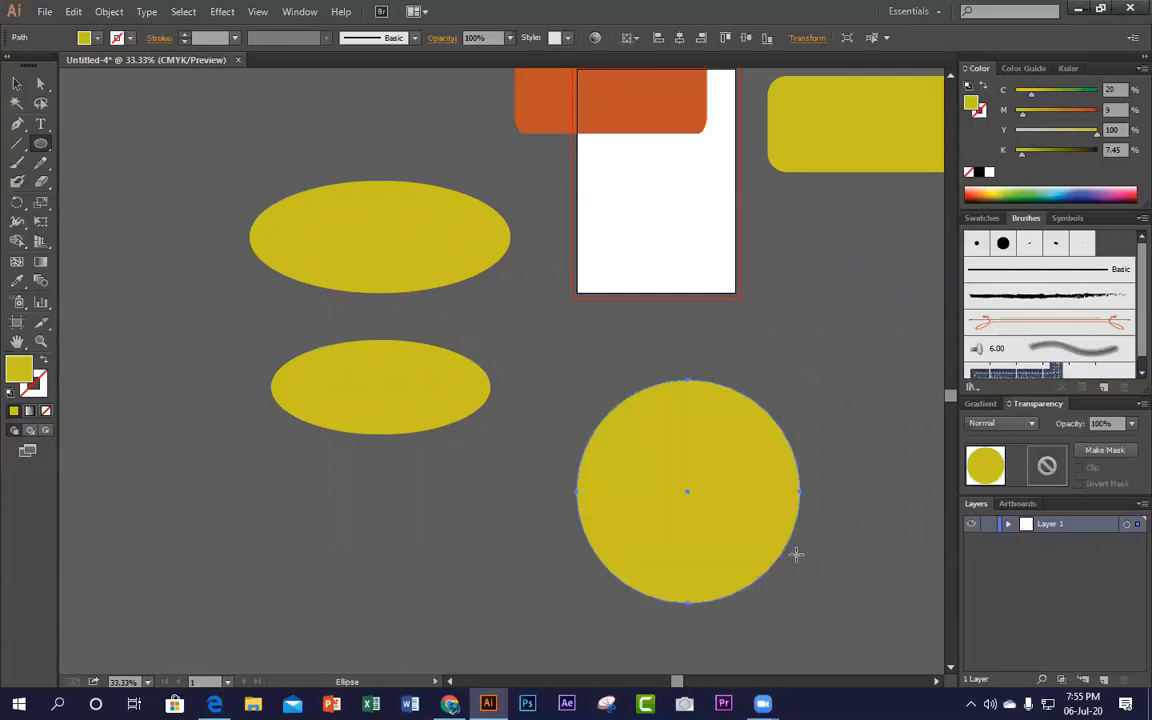
{"action": "scroll", "coordinate": [203, 537], "scroll_direction": "down", "scroll_amount": 1}
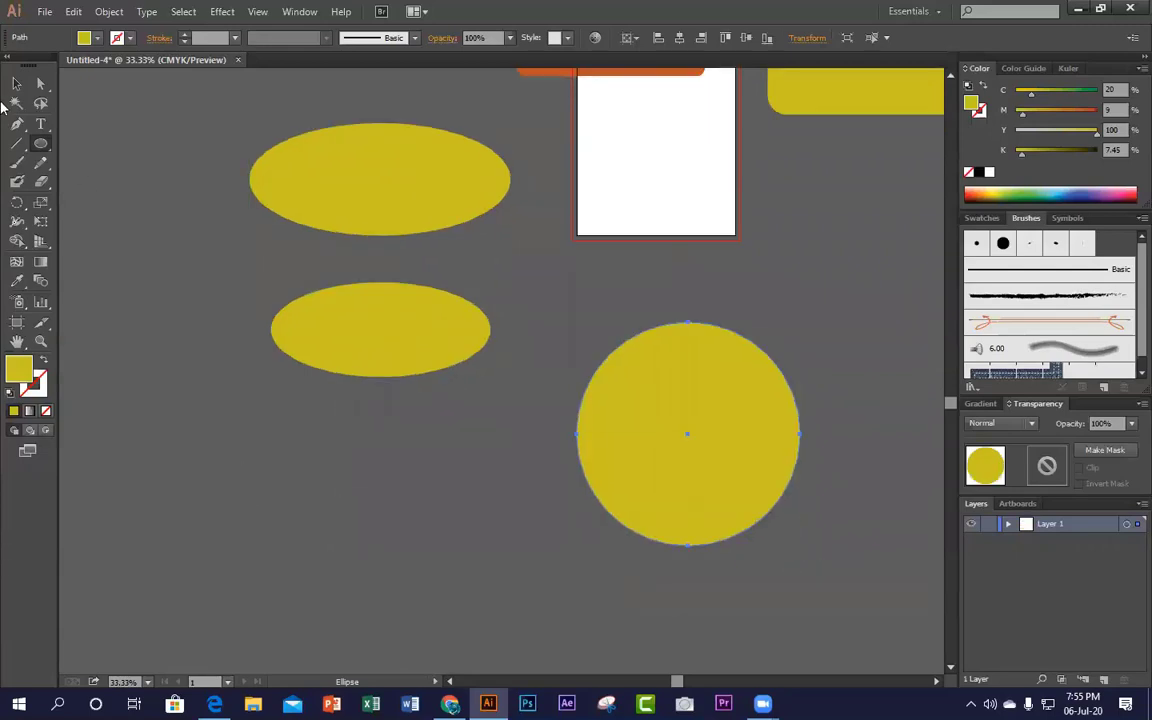
{"action": "left_click", "coordinate": [16, 83]}
{"action": "left_click", "coordinate": [855, 415]}
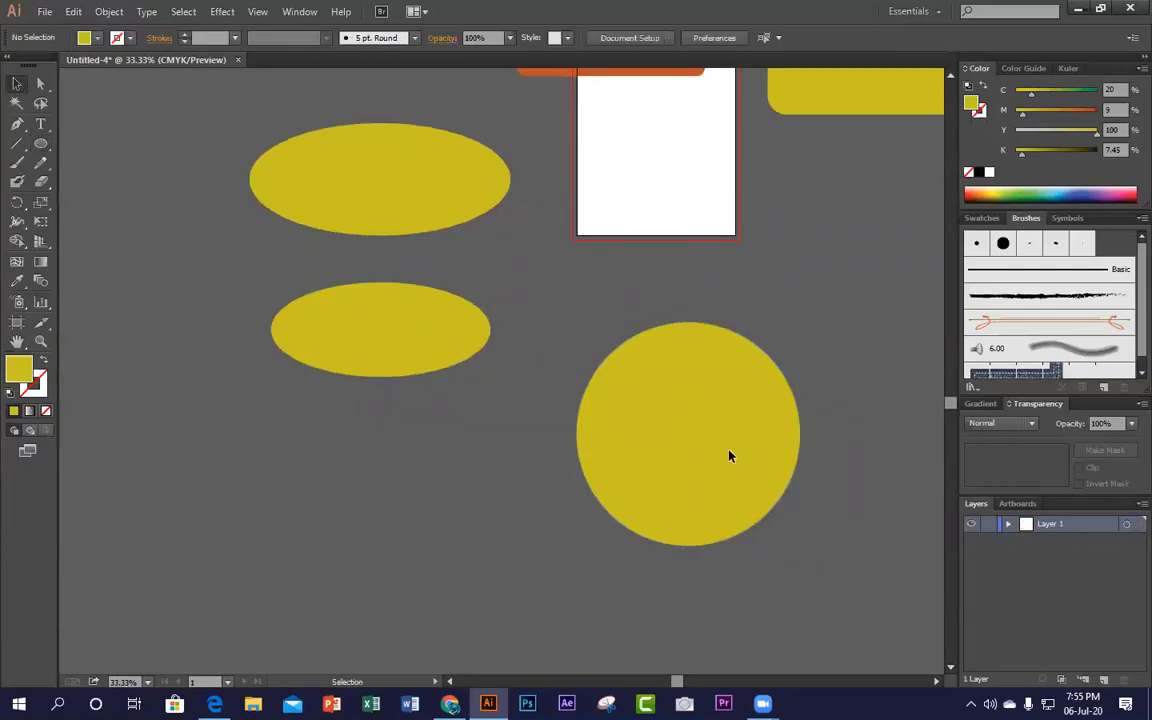
Step: Scale the circle down proportionally and move it next to the lower ellipse
{"action": "left_click", "coordinate": [729, 456]}
{"action": "left_click_drag", "start_coordinate": [800, 322], "coordinate": [751, 410]}
{"action": "left_click", "coordinate": [773, 389]}
{"action": "left_click_drag", "start_coordinate": [690, 502], "coordinate": [597, 416]}
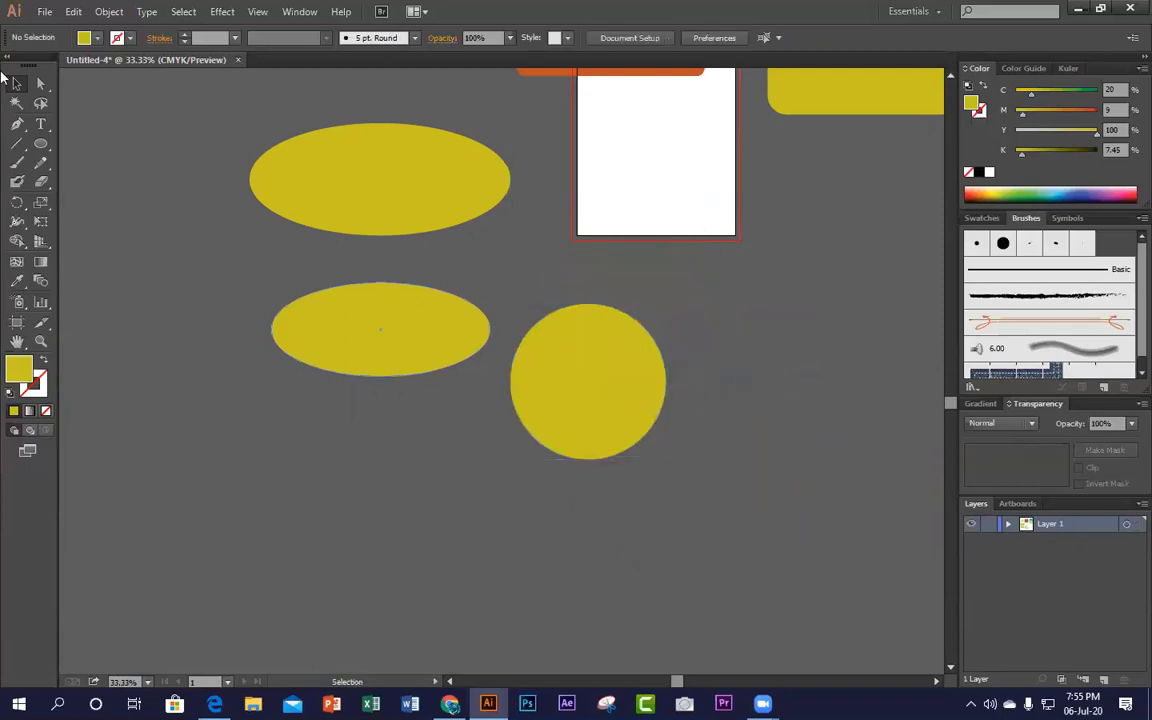
Step: Draw two freehand hexagons with the Polygon tool below the ellipses, a tilted one and a smaller upright one to its right
{"action": "left_click_drag", "start_coordinate": [37, 145], "coordinate": [130, 198]}
{"action": "scroll", "coordinate": [218, 457], "scroll_direction": "down", "scroll_amount": 2}
{"action": "mouse_move", "coordinate": [218, 457]}
{"action": "left_mouse_down"}
{"action": "mouse_move", "coordinate": [360, 489]}
{"action": "mouse_move", "coordinate": [340, 467]}
{"action": "left_mouse_up"}
{"action": "scroll", "coordinate": [383, 372], "scroll_direction": "down", "scroll_amount": 4}
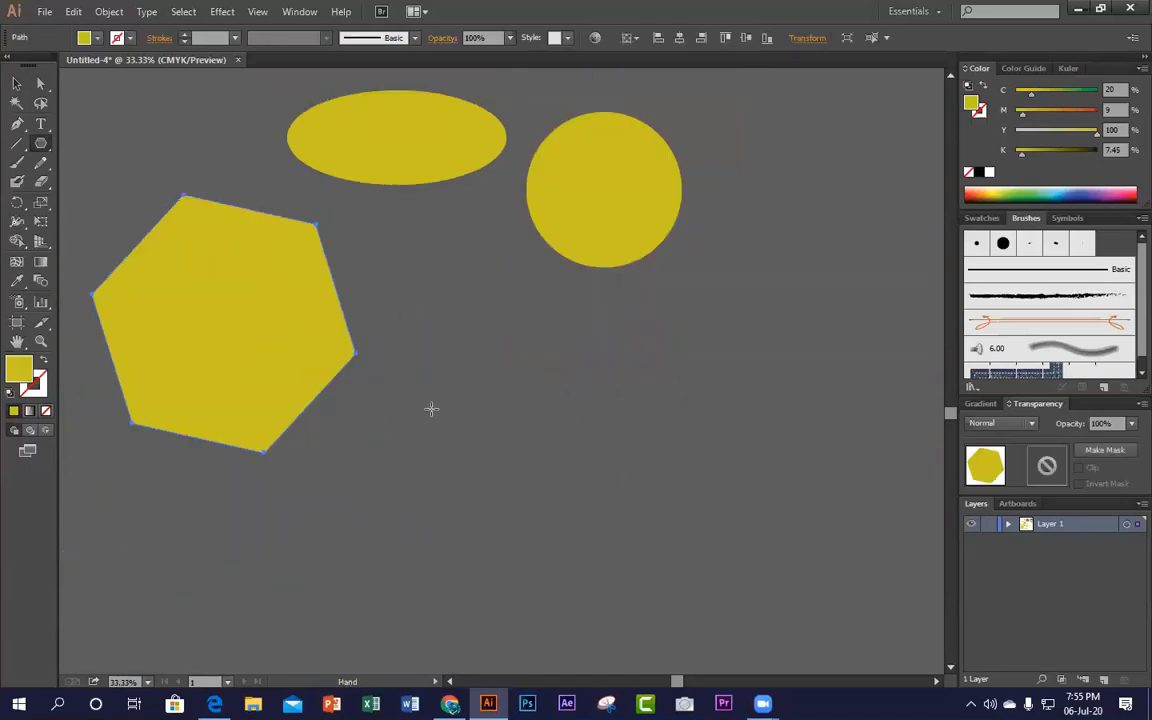
{"action": "left_click_drag", "start_coordinate": [505, 365], "coordinate": [602, 423]}
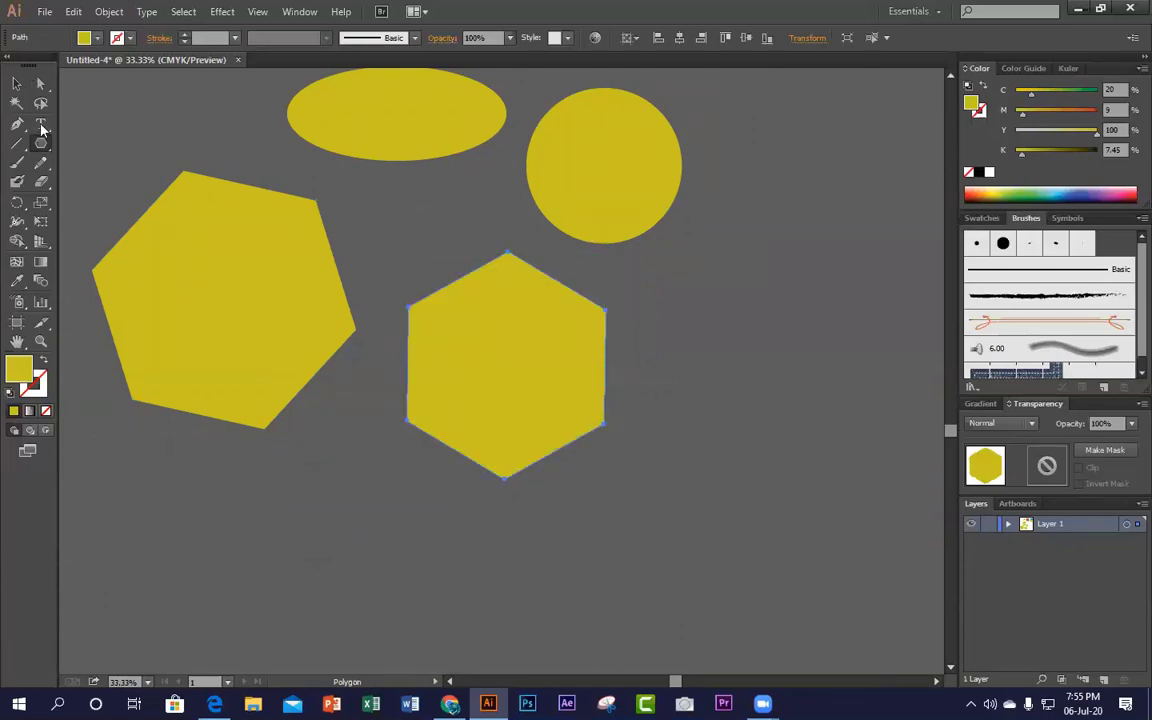
Step: Create a 3-sided polygon with a 5.9291 in radius to the right of the circle
{"action": "left_click_drag", "start_coordinate": [41, 140], "coordinate": [135, 200]}
{"action": "scroll", "coordinate": [771, 303], "scroll_direction": "right", "scroll_amount": 5}
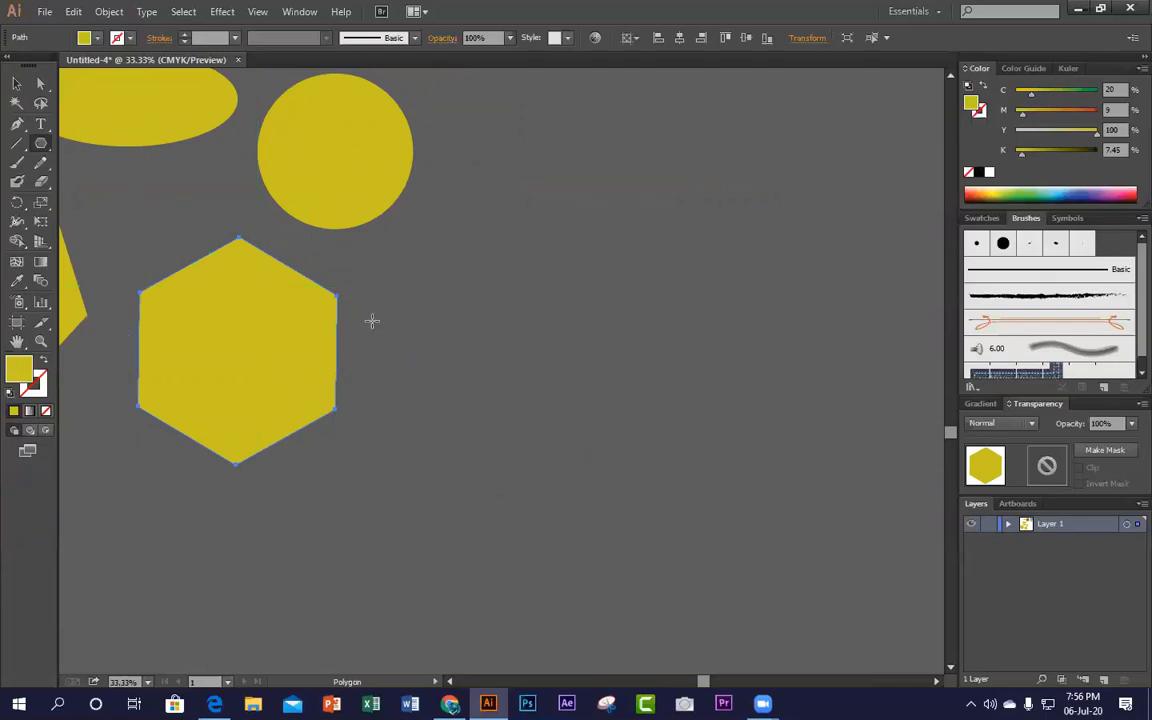
{"action": "left_click_drag", "start_coordinate": [617, 260], "coordinate": [477, 391]}
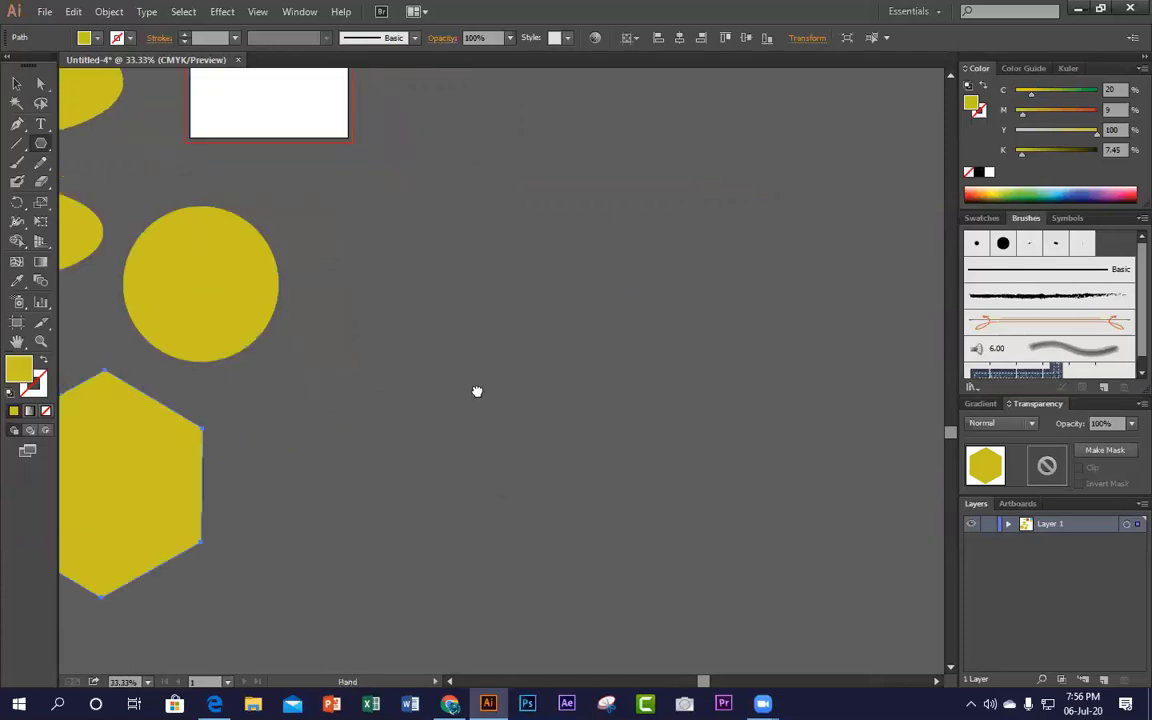
{"action": "left_click", "coordinate": [492, 332]}
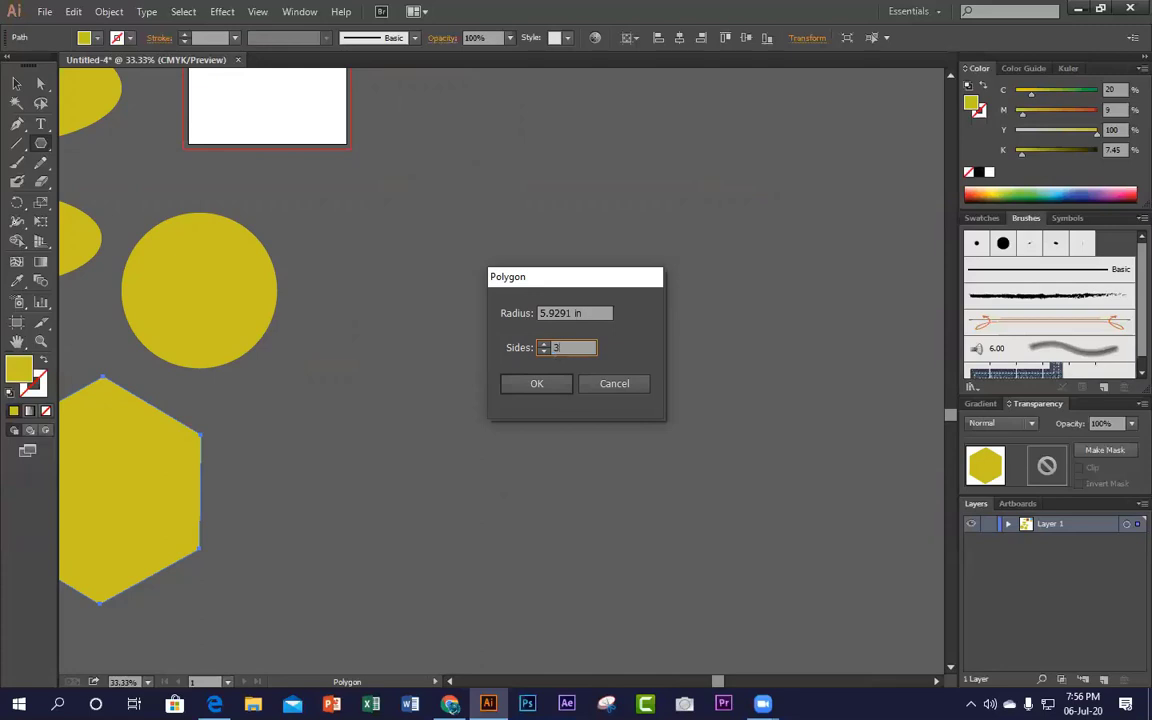
{"action": "key", "text": "Return"}
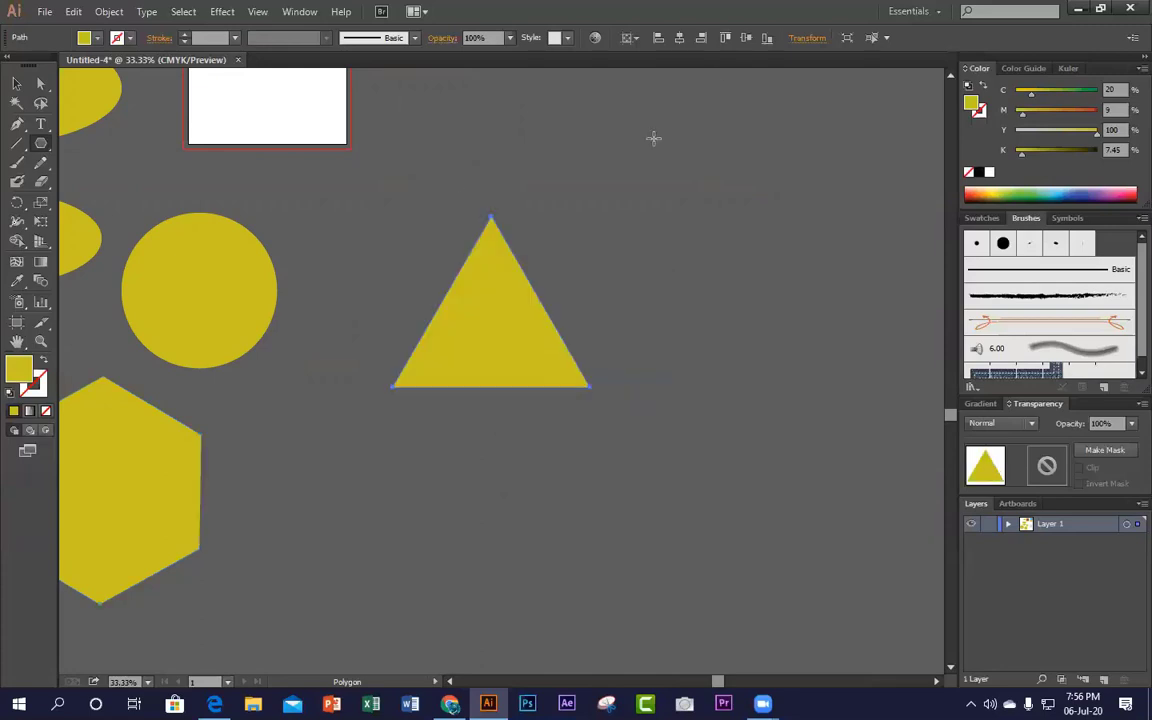
Step: Create an 8-sided polygon with a 5.9291 in radius to the upper right of the triangle
{"action": "left_click", "coordinate": [754, 212]}
{"action": "type", "text": "8"}
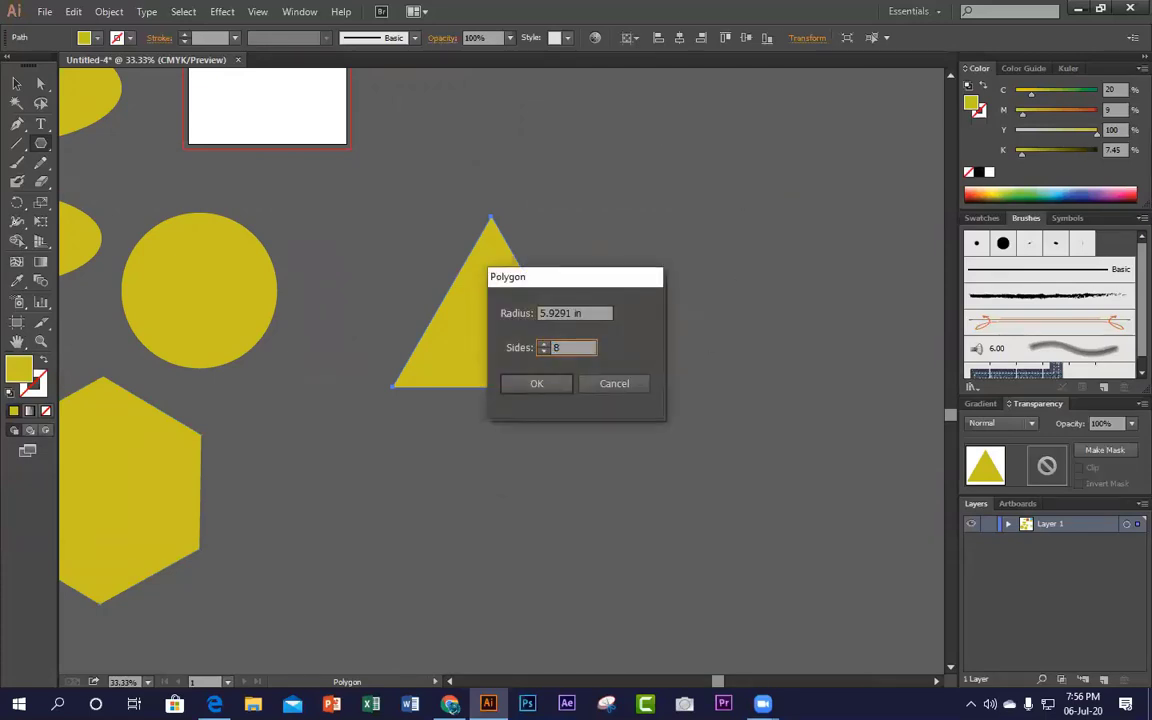
{"action": "key", "text": "Return"}
Step: Create a 9-sided polygon with a 5.9291 in radius directly below the octagon
{"action": "left_click", "coordinate": [743, 521]}
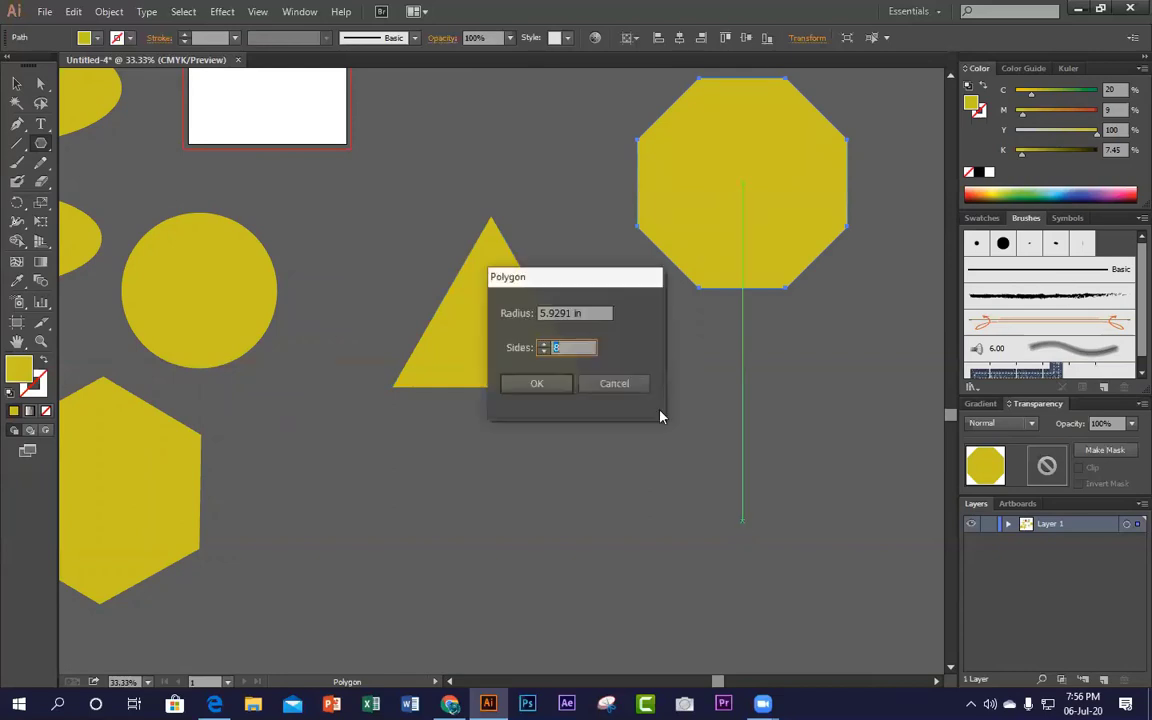
{"action": "type", "text": "9"}
{"action": "key", "text": "Return"}
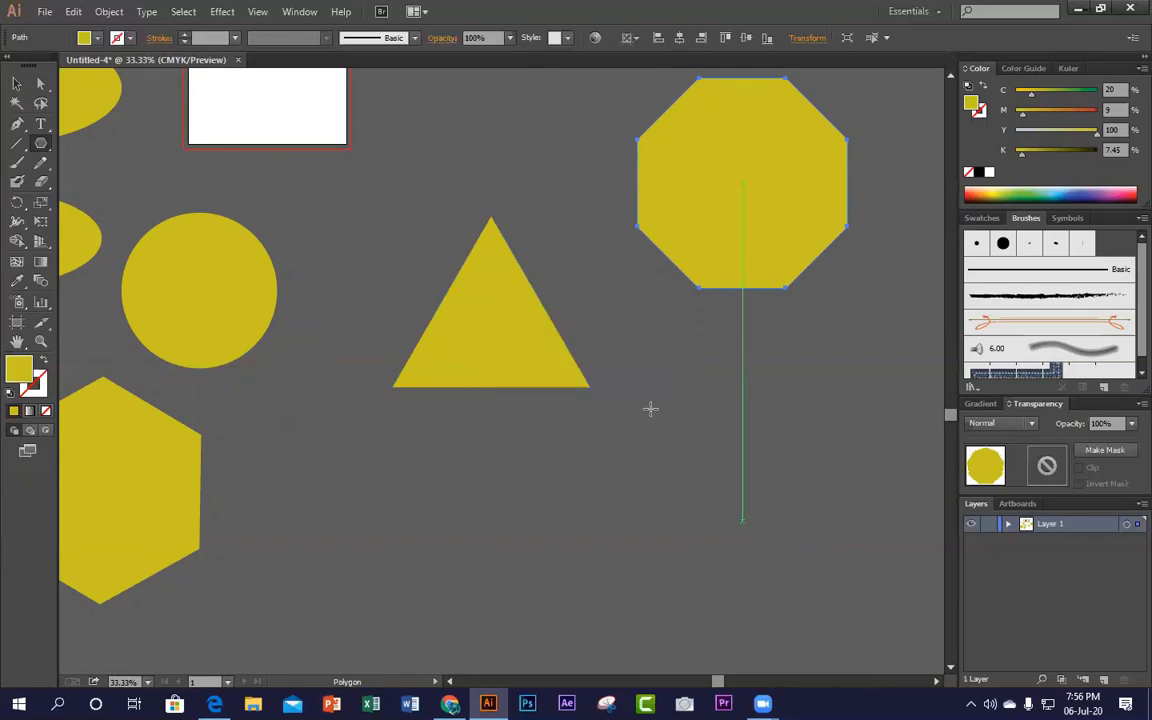
Step: Create a 10-sided polygon with a 5.9291 in radius below the triangle and return to the Selection tool
{"action": "left_click", "coordinate": [491, 446]}
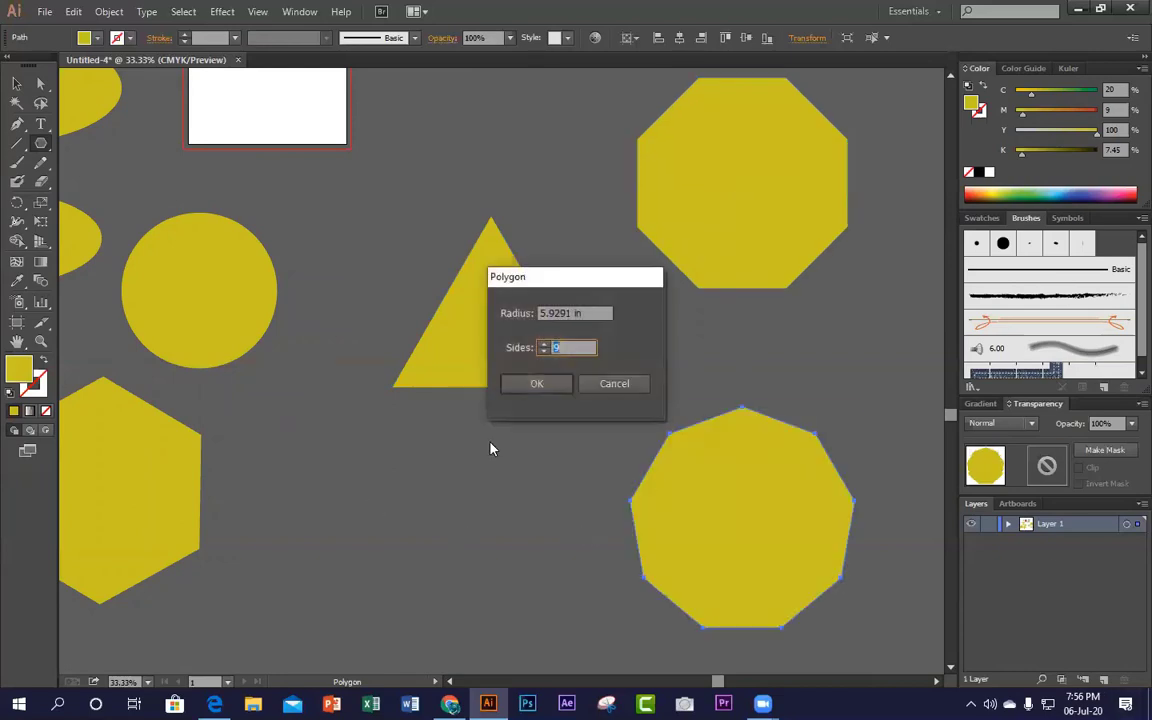
{"action": "type", "text": "10"}
{"action": "key", "text": "Return"}
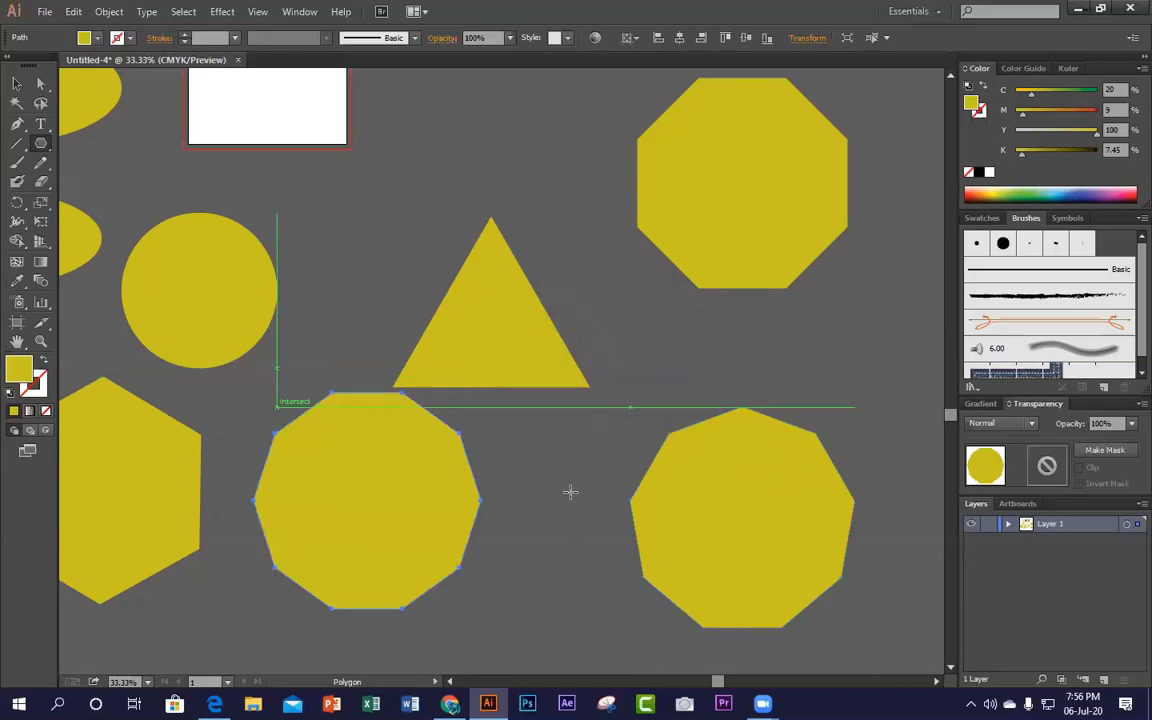
{"action": "left_click", "coordinate": [17, 83]}
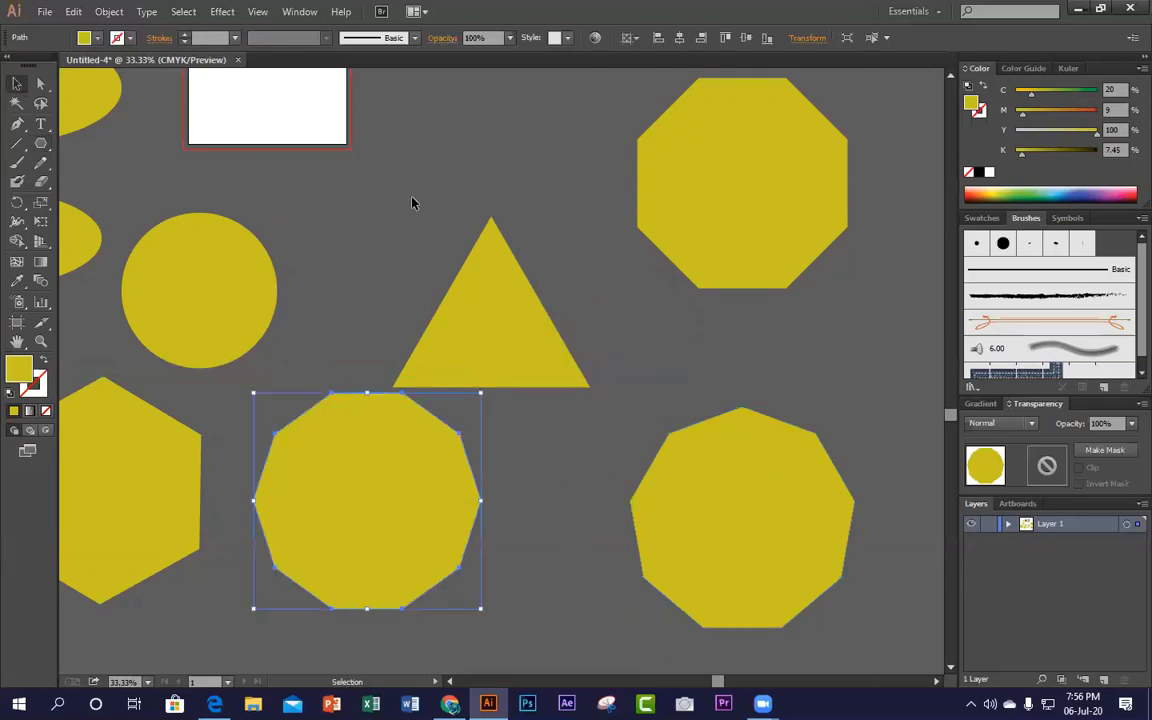
Step: Recolour the 10-sided polygon red by raising the magenta of its fill to the maximum
{"action": "left_click", "coordinate": [415, 203]}
{"action": "left_click", "coordinate": [535, 452], "text": "ctrl+alt"}
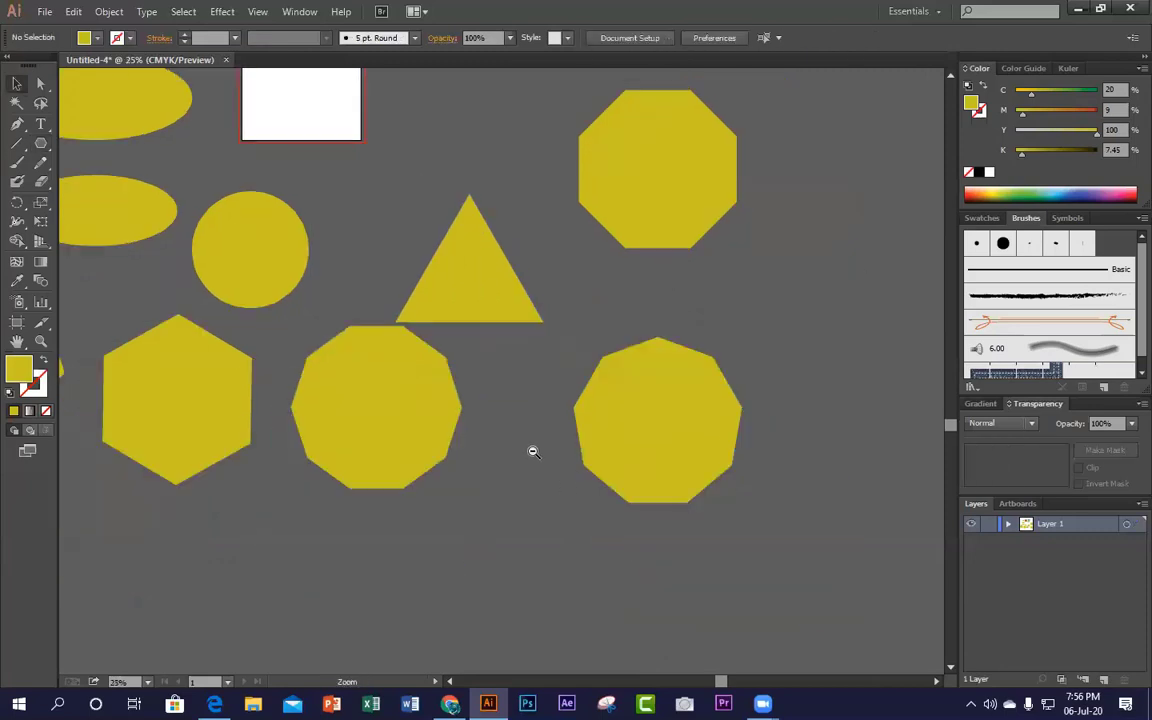
{"action": "left_click", "coordinate": [532, 450], "text": "ctrl+alt"}
{"action": "left_click", "coordinate": [532, 450], "text": "ctrl+alt"}
{"action": "left_click_drag", "start_coordinate": [393, 404], "coordinate": [493, 518]}
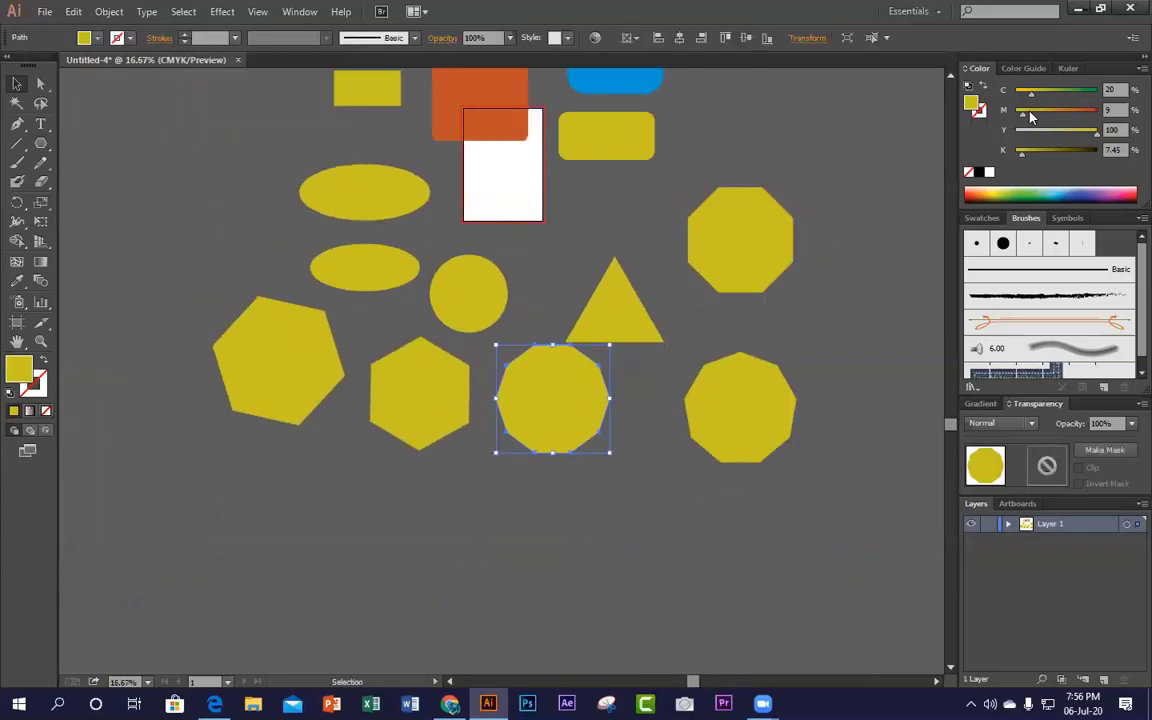
{"action": "left_click_drag", "start_coordinate": [1030, 112], "coordinate": [1125, 113]}
{"action": "left_click", "coordinate": [755, 440]}
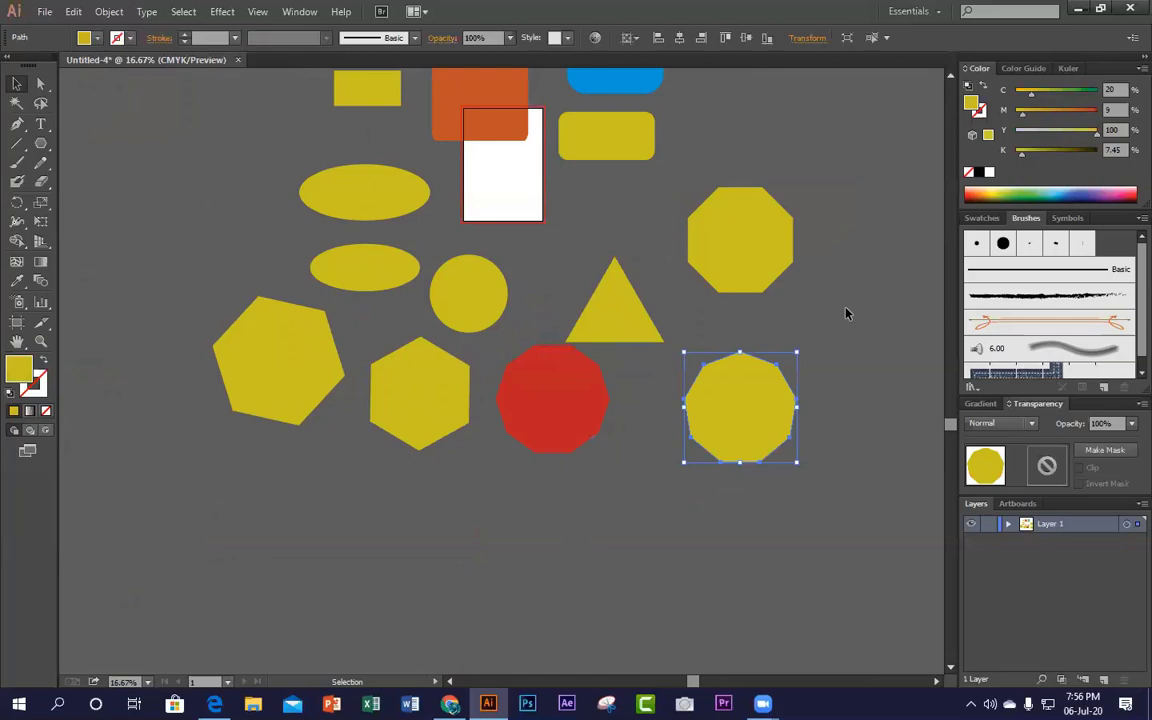
{"action": "left_click", "coordinate": [845, 314]}
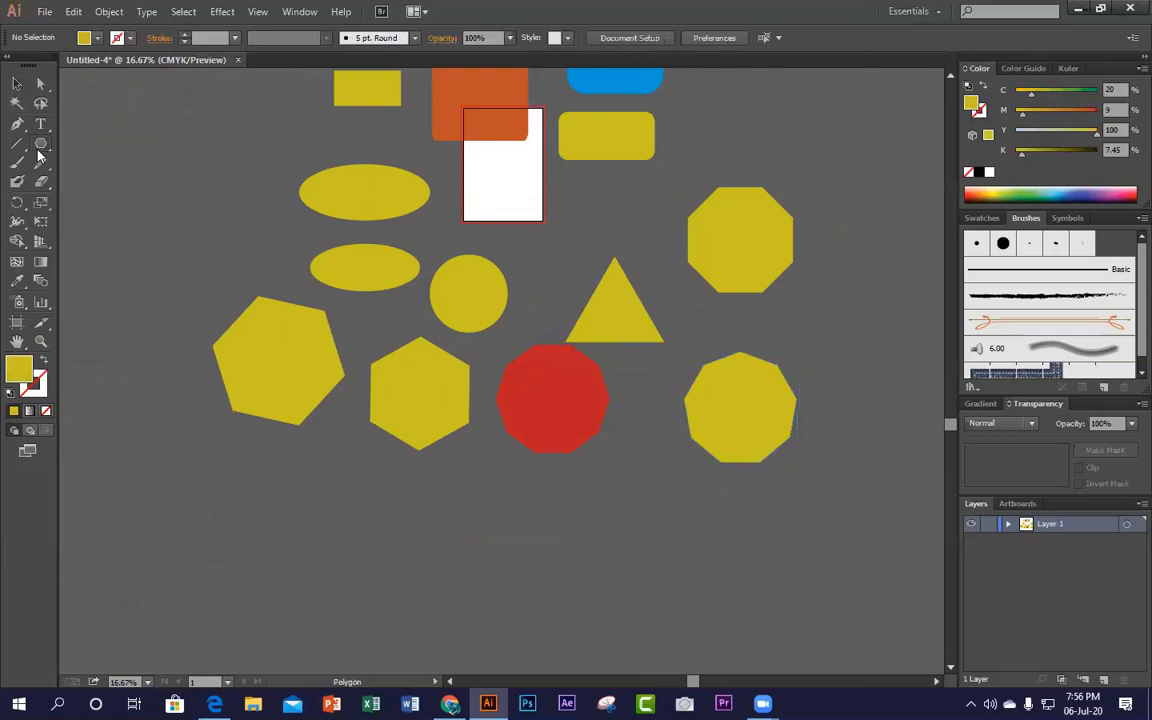
Step: Draw a large five-pointed star with the Star tool in the empty area below the hexagons
{"action": "left_click_drag", "start_coordinate": [41, 143], "coordinate": [95, 216]}
{"action": "scroll", "coordinate": [307, 350], "scroll_direction": "down", "scroll_amount": 1}
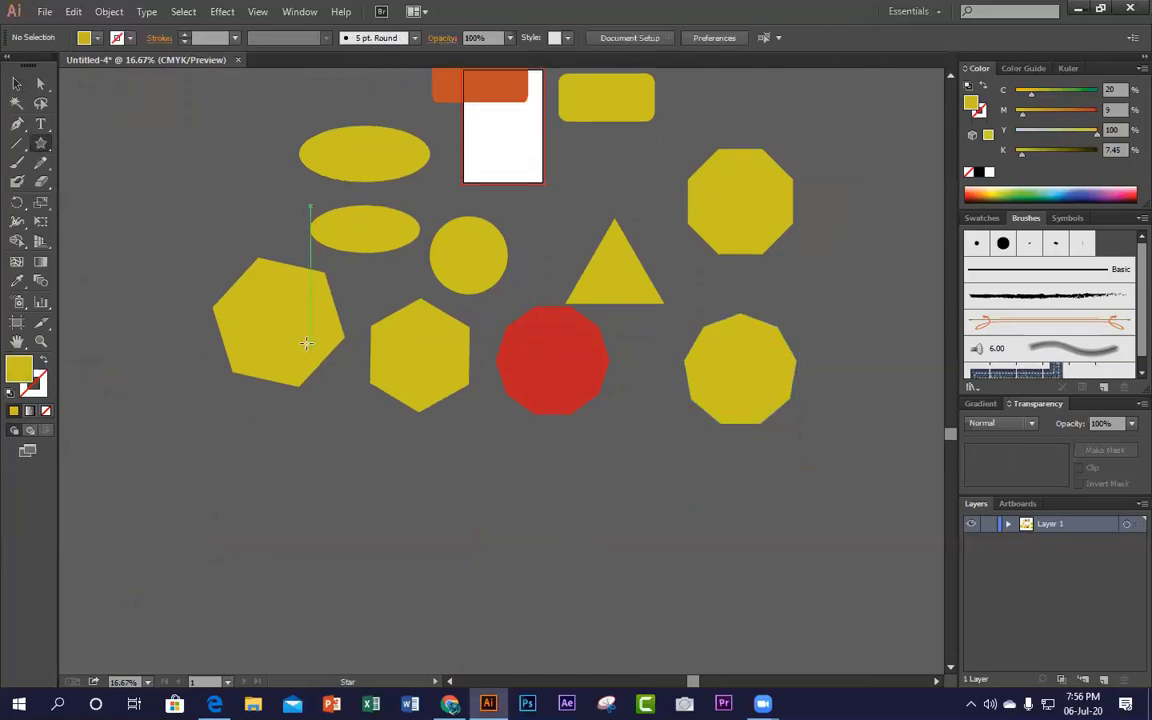
{"action": "scroll", "coordinate": [306, 343], "scroll_direction": "up", "scroll_amount": 2}
{"action": "left_click_drag", "start_coordinate": [40, 148], "coordinate": [39, 155]}
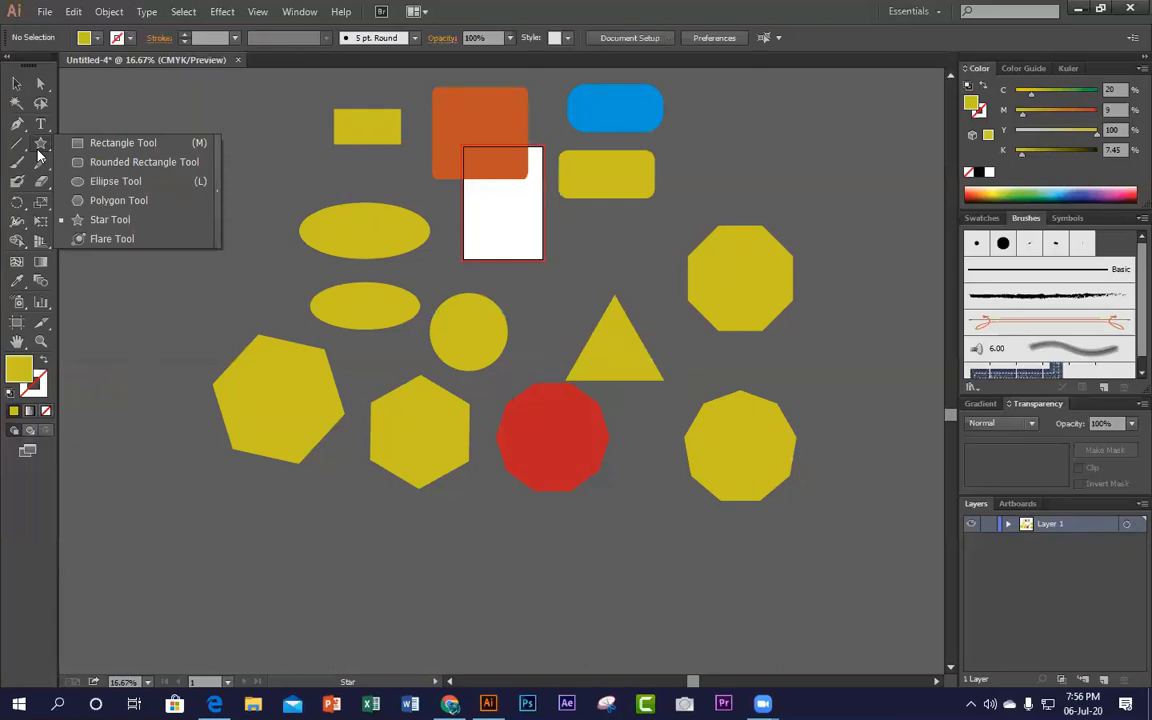
{"action": "left_click", "coordinate": [112, 220]}
{"action": "scroll", "coordinate": [390, 411], "scroll_direction": "down", "scroll_amount": 4}
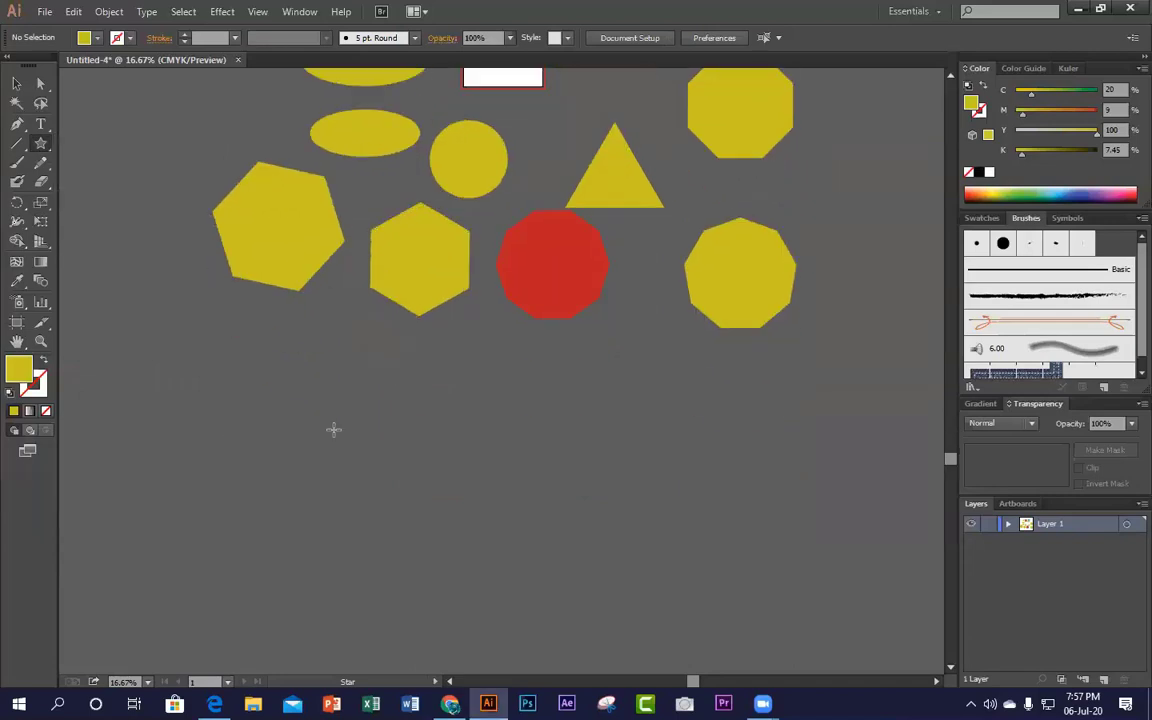
{"action": "left_click_drag", "start_coordinate": [332, 429], "coordinate": [485, 487]}
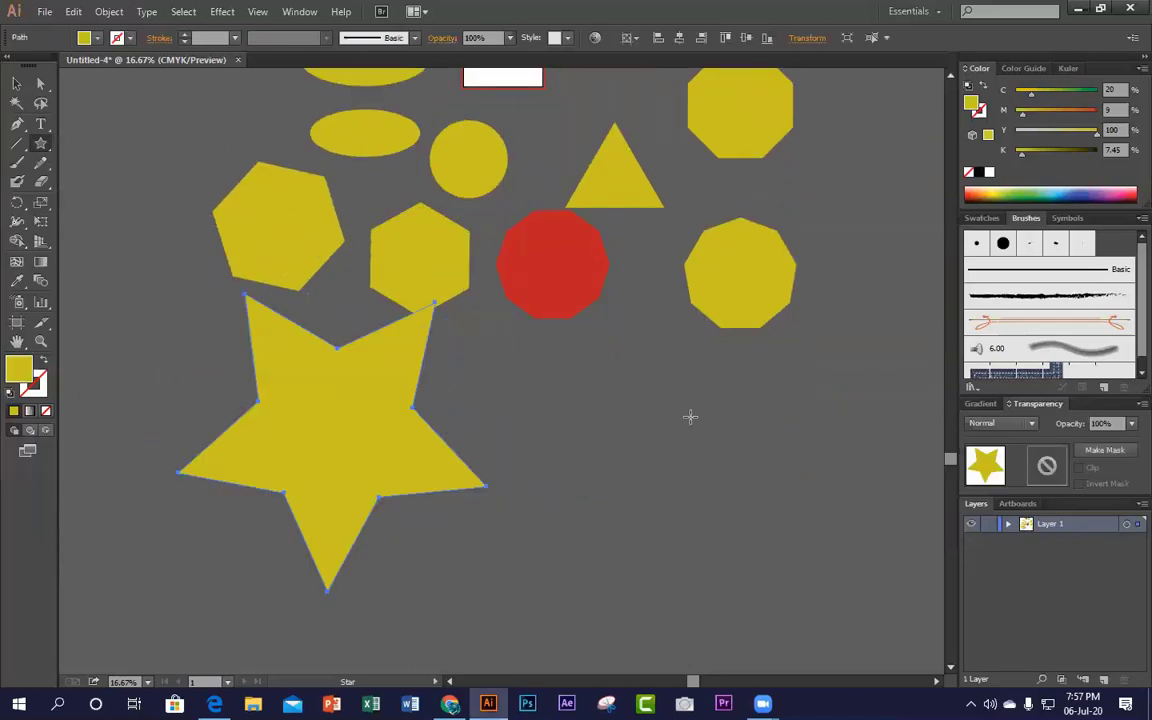
Step: Draw two smaller five-pointed stars to the right of the large star, the second about 18.6 by 17.9 in
{"action": "left_click_drag", "start_coordinate": [611, 423], "coordinate": [463, 343]}
{"action": "left_click_drag", "start_coordinate": [473, 388], "coordinate": [422, 470]}
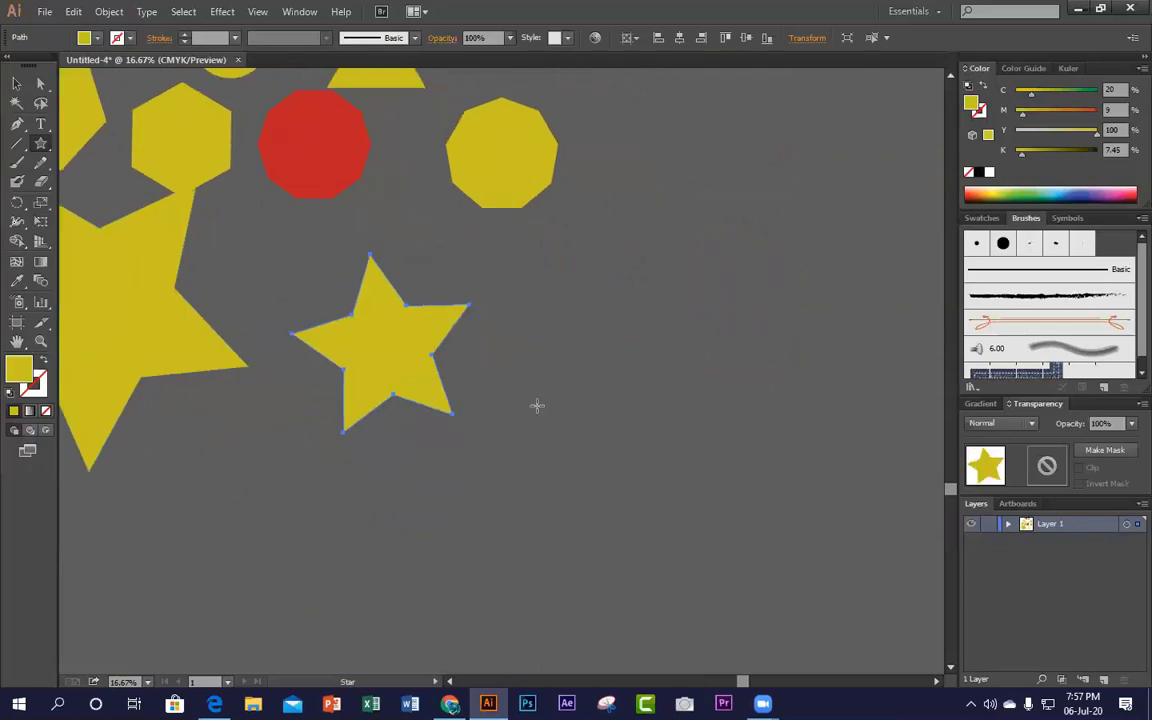
{"action": "left_click_drag", "start_coordinate": [605, 287], "coordinate": [663, 362]}
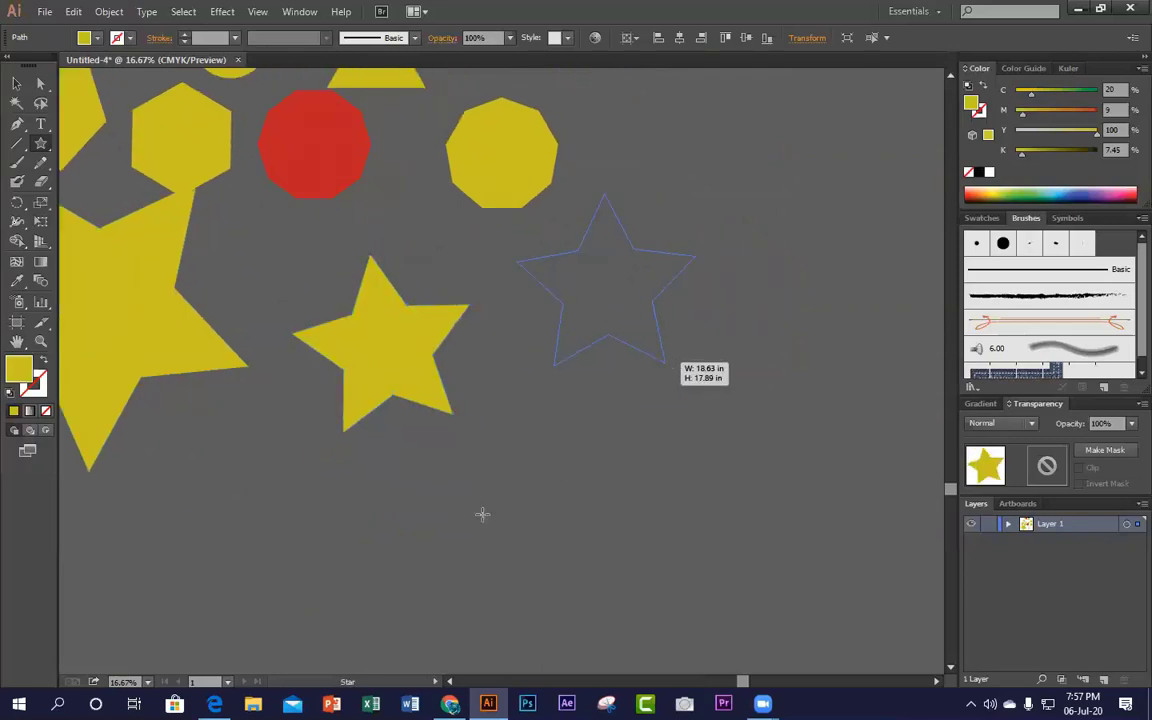
Step: Create a 50-point star with radii of 9.7992 in and 4.8996 in below the other stars and return to the Selection tool
{"action": "scroll", "coordinate": [373, 434], "scroll_direction": "down", "scroll_amount": 2}
{"action": "scroll", "coordinate": [239, 455], "scroll_direction": "down", "scroll_amount": 1}
{"action": "left_click", "coordinate": [239, 454]}
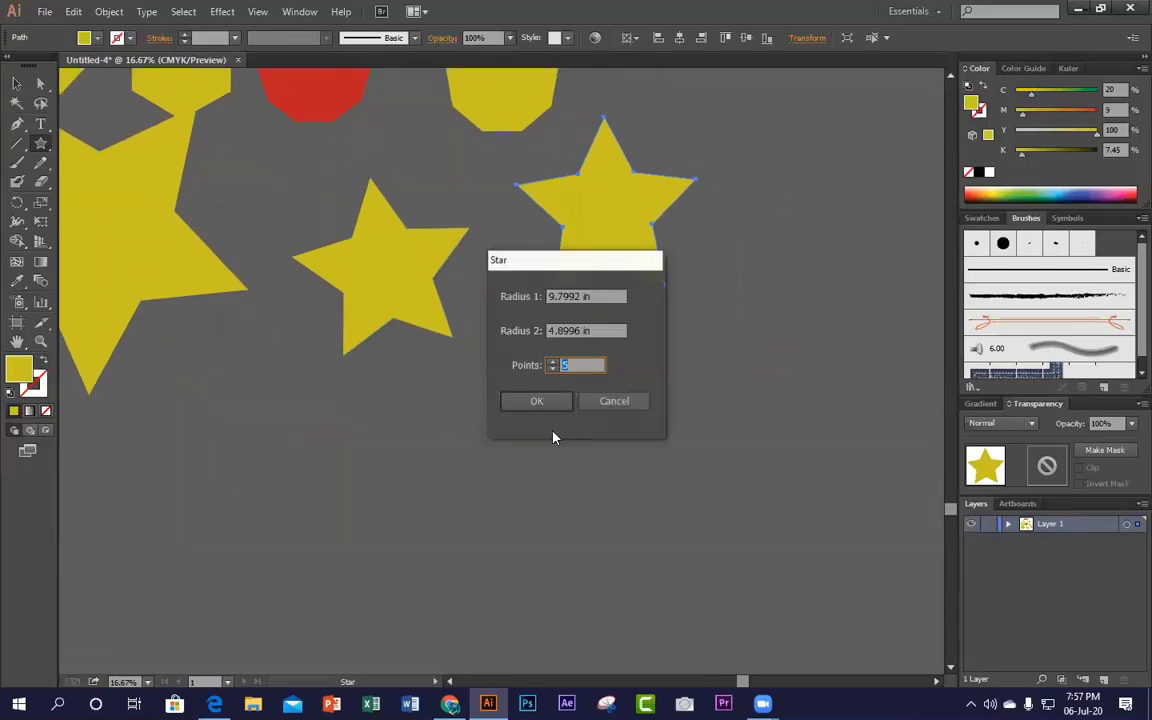
{"action": "double_click", "coordinate": [582, 364]}
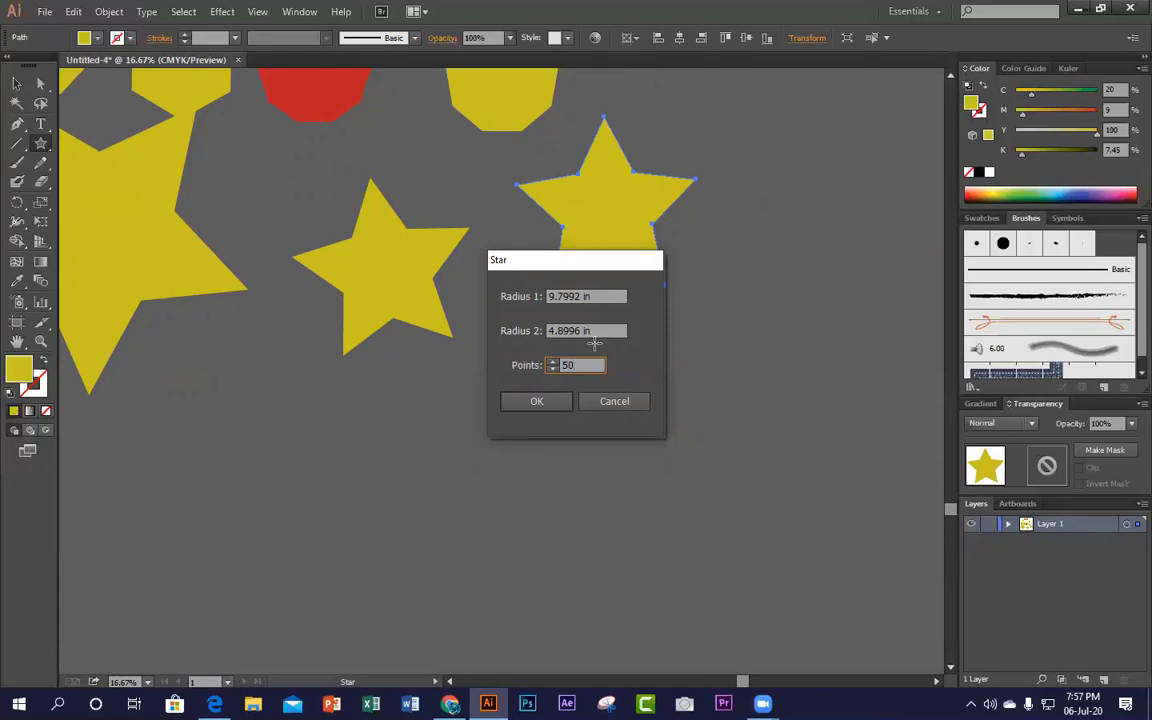
{"action": "type", "text": "50"}
{"action": "left_click", "coordinate": [540, 401]}
{"action": "left_click", "coordinate": [17, 83]}
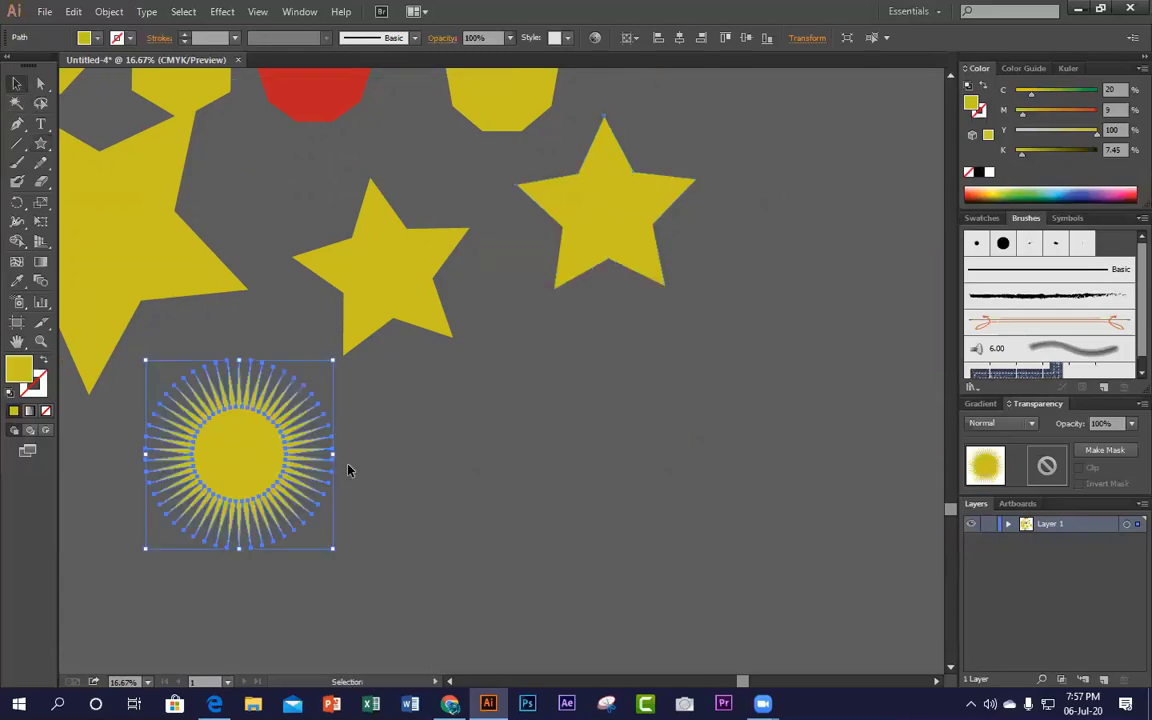
Step: Enlarge the 50-point star proportionally about its centre and move it slightly down and to the right
{"action": "left_click_drag", "start_coordinate": [333, 548], "coordinate": [358, 572]}
{"action": "left_click", "coordinate": [410, 469]}
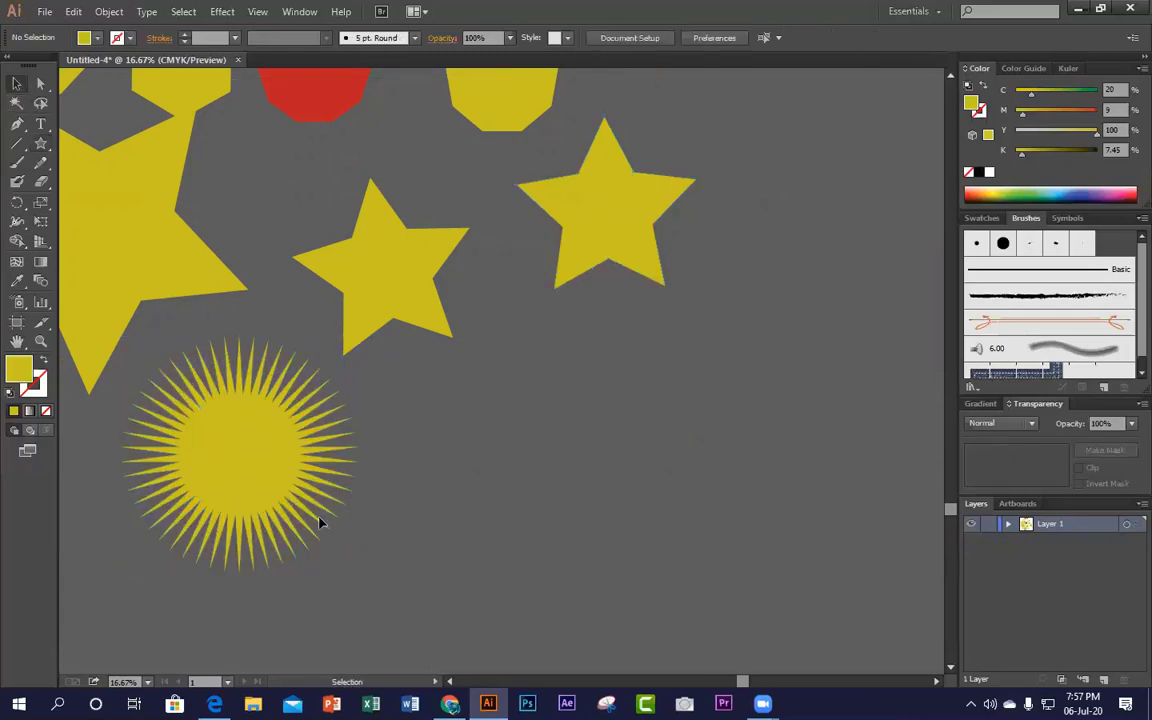
{"action": "left_click_drag", "start_coordinate": [319, 523], "coordinate": [371, 559]}
{"action": "left_click", "coordinate": [537, 505]}
Step: Set the 50-point star's fill magenta to 88% and move the star slightly down and to the left
{"action": "left_click", "coordinate": [319, 535]}
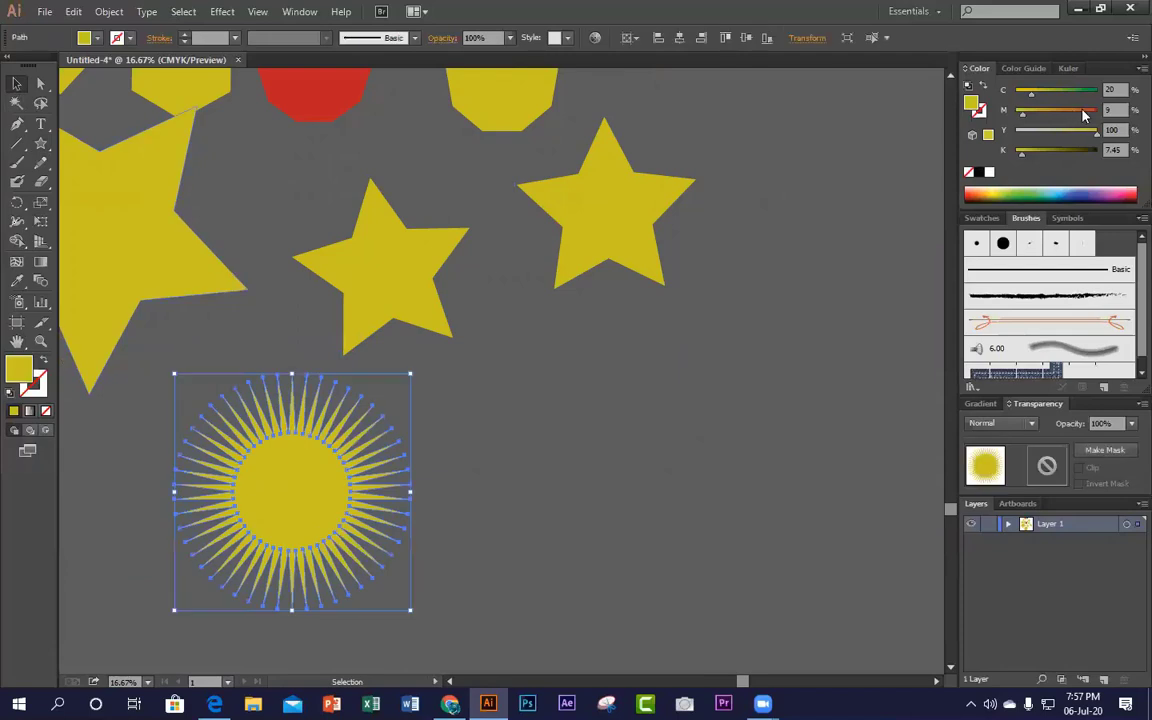
{"action": "left_click", "coordinate": [1085, 113]}
{"action": "left_click_drag", "start_coordinate": [565, 433], "coordinate": [691, 418]}
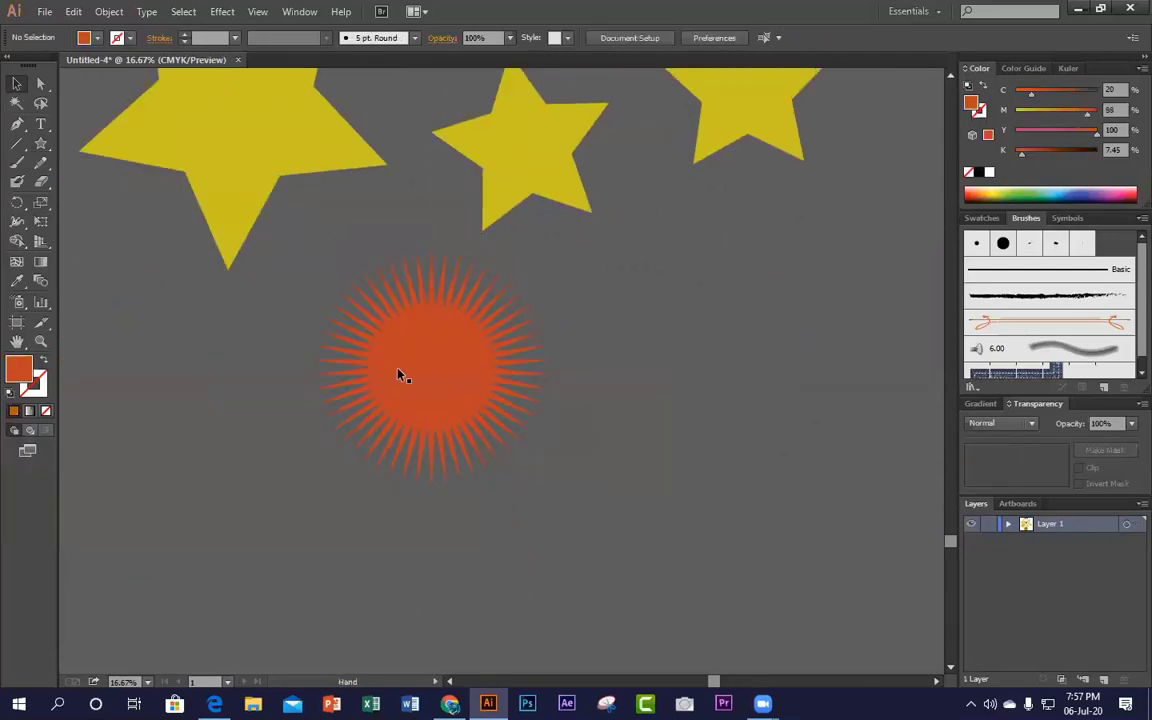
{"action": "left_click_drag", "start_coordinate": [399, 370], "coordinate": [347, 394]}
{"action": "left_click", "coordinate": [500, 433]}
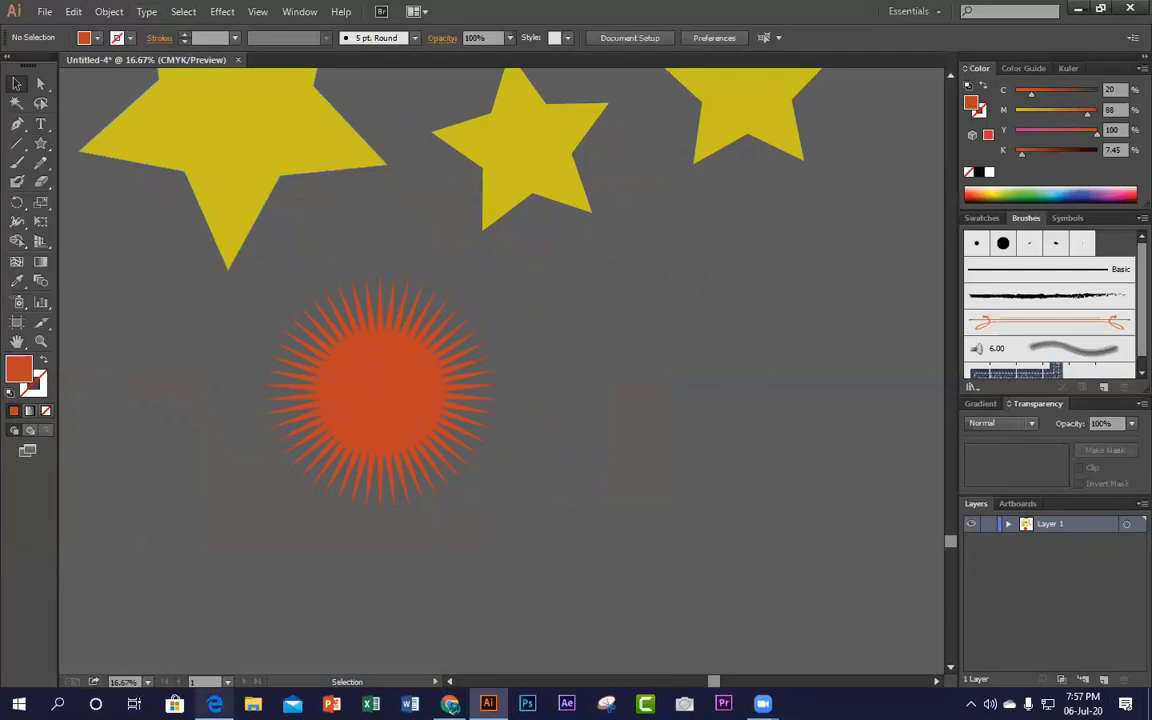
Step: Switch to the course outline PDF in Edge, review the Illustrator Class 1–2 topics, and return to Illustrator
{"action": "left_click", "coordinate": [214, 703]}
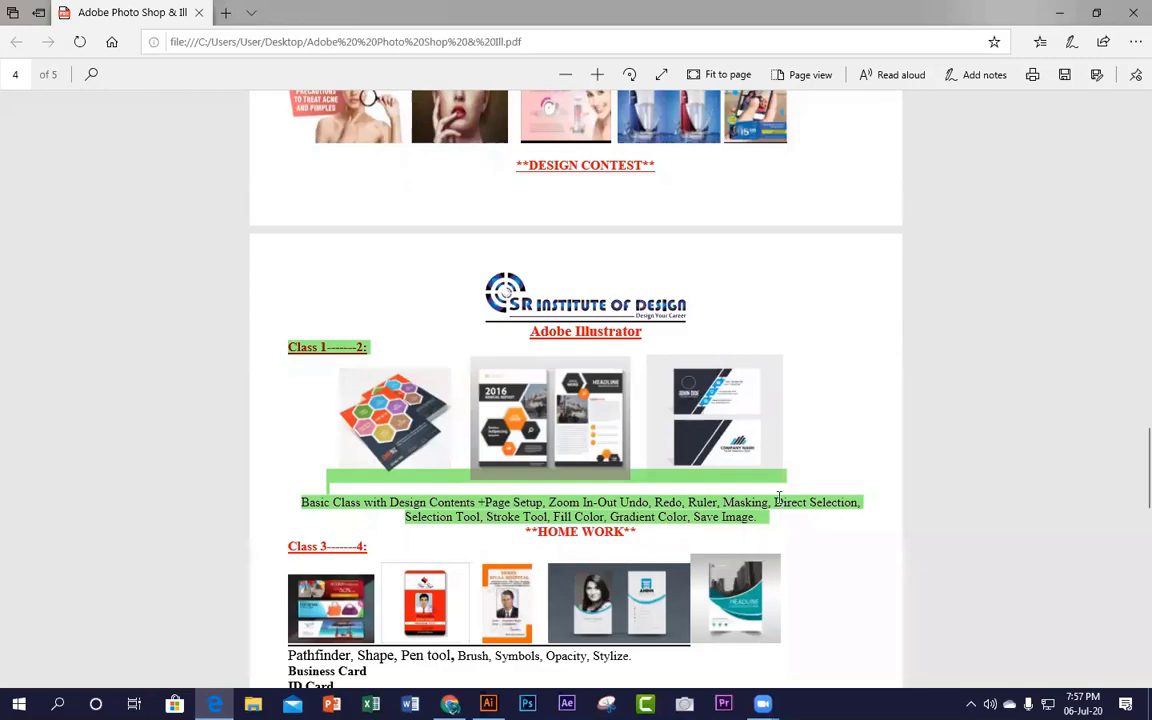
{"action": "left_click", "coordinate": [1060, 12]}
Step: Enlarge the 50-point star proportionally about its centre and shift it slightly straight down
{"action": "left_click", "coordinate": [393, 424]}
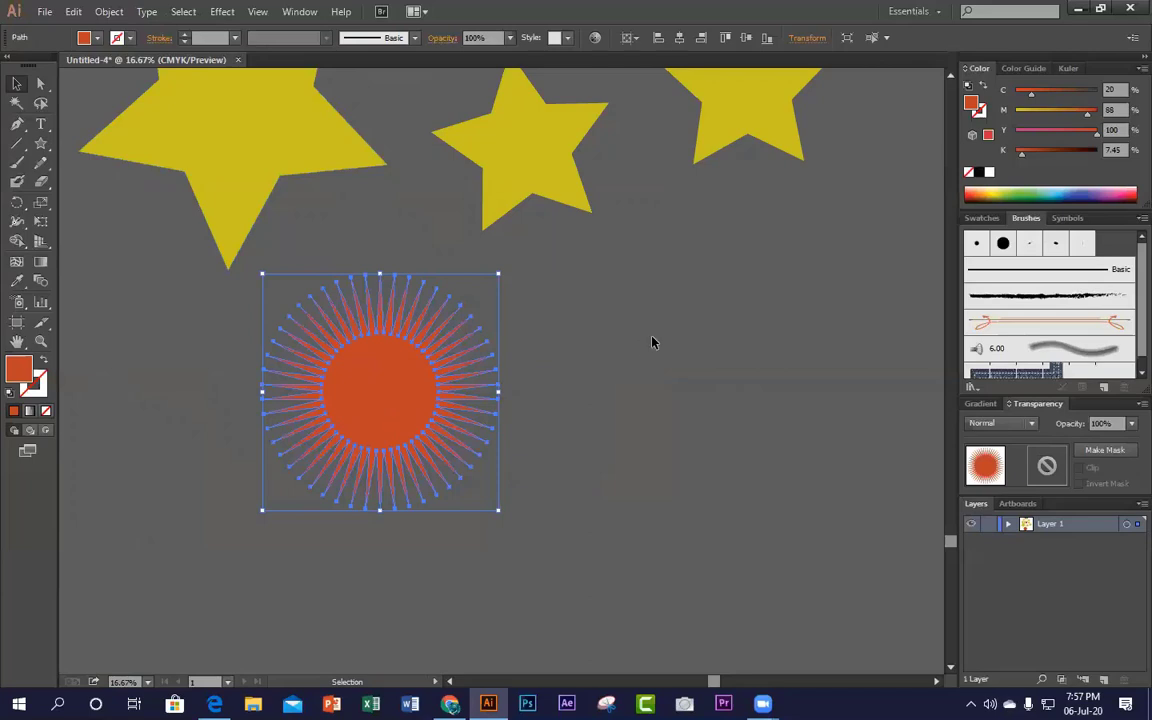
{"action": "left_click", "coordinate": [650, 342]}
{"action": "left_click", "coordinate": [384, 430]}
{"action": "left_click_drag", "start_coordinate": [391, 429], "coordinate": [391, 447]}
{"action": "left_click", "coordinate": [594, 397]}
{"action": "left_click", "coordinate": [404, 432]}
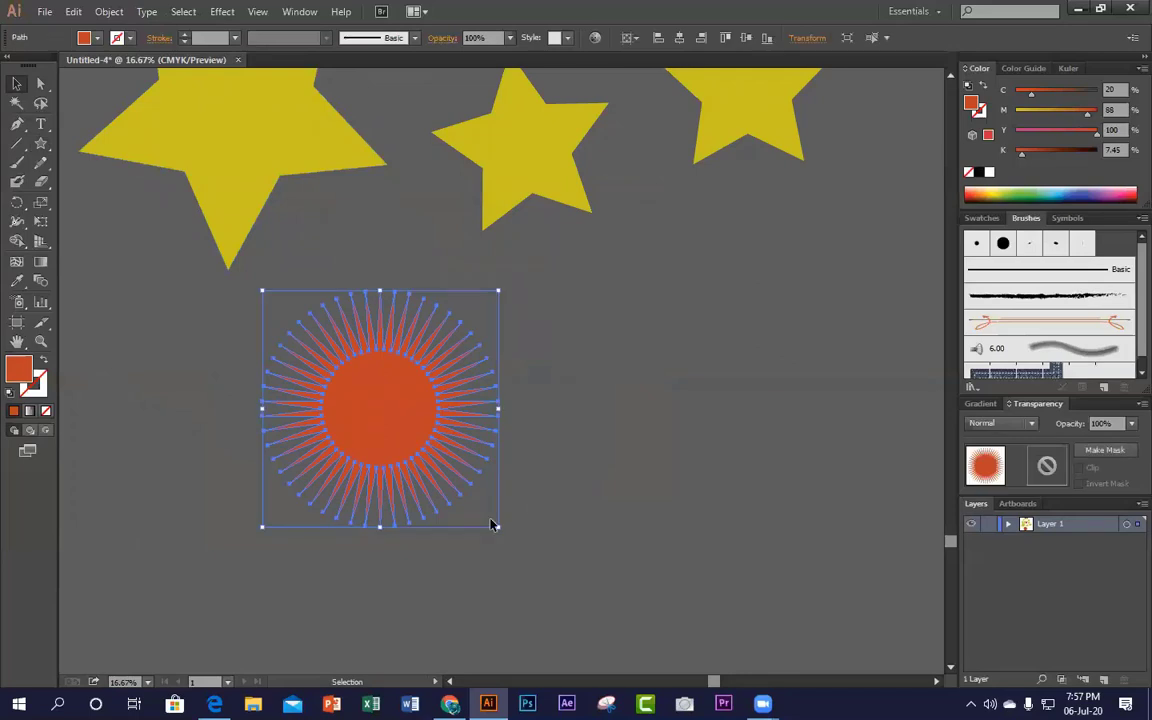
{"action": "left_click_drag", "start_coordinate": [499, 528], "coordinate": [590, 550]}
{"action": "left_click", "coordinate": [590, 555]}
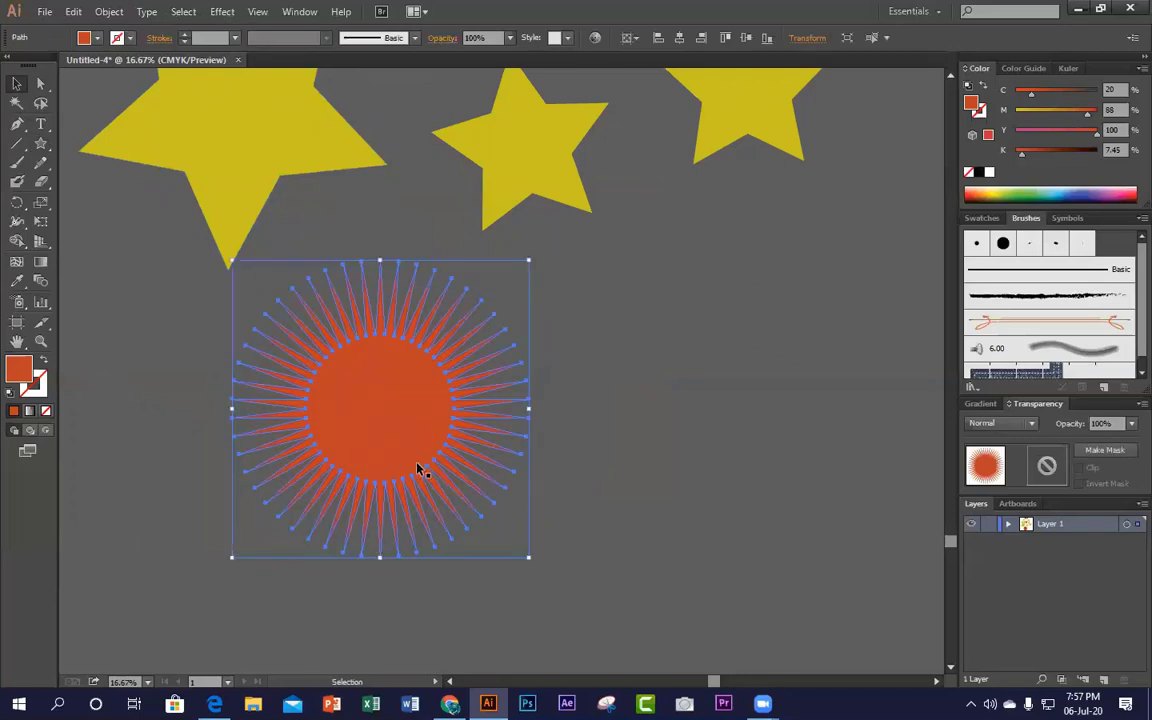
{"action": "left_click_drag", "start_coordinate": [401, 440], "coordinate": [402, 459]}
{"action": "left_click", "coordinate": [560, 450]}
Step: Apply the white-to-black linear gradient to the 50-point star and open the colour mode choices for its white stop
{"action": "left_click", "coordinate": [378, 438]}
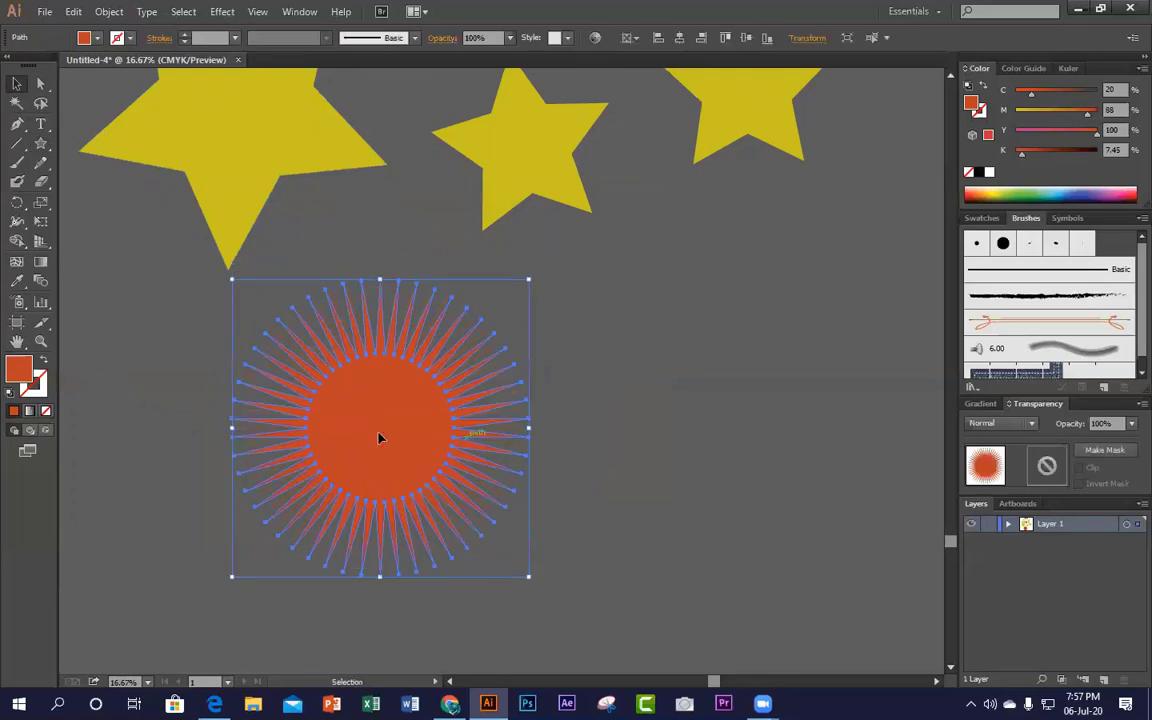
{"action": "left_click", "coordinate": [980, 405]}
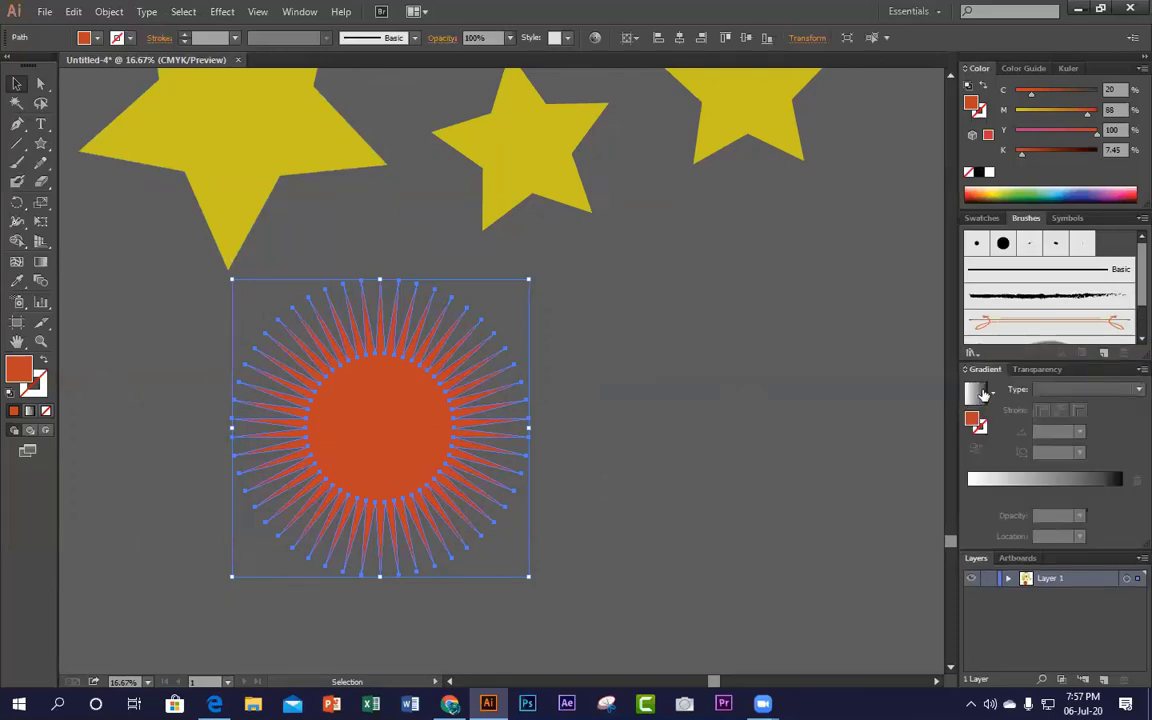
{"action": "left_click", "coordinate": [980, 393]}
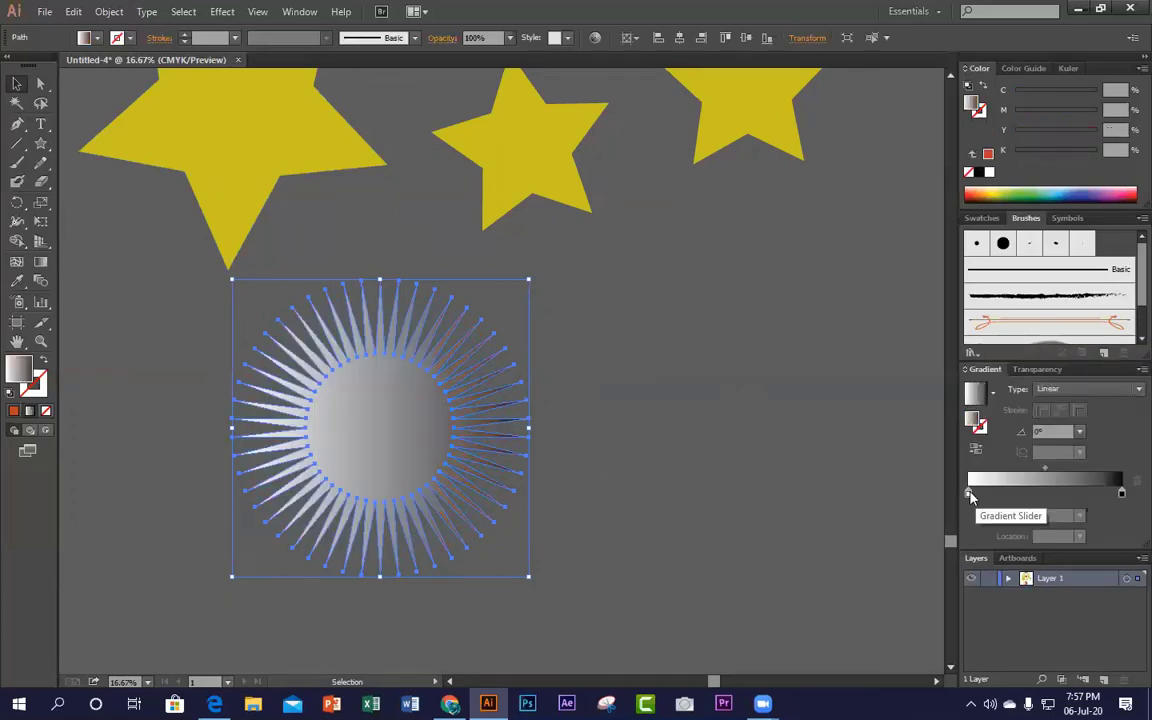
{"action": "left_click", "coordinate": [969, 494]}
{"action": "left_click", "coordinate": [1141, 68]}
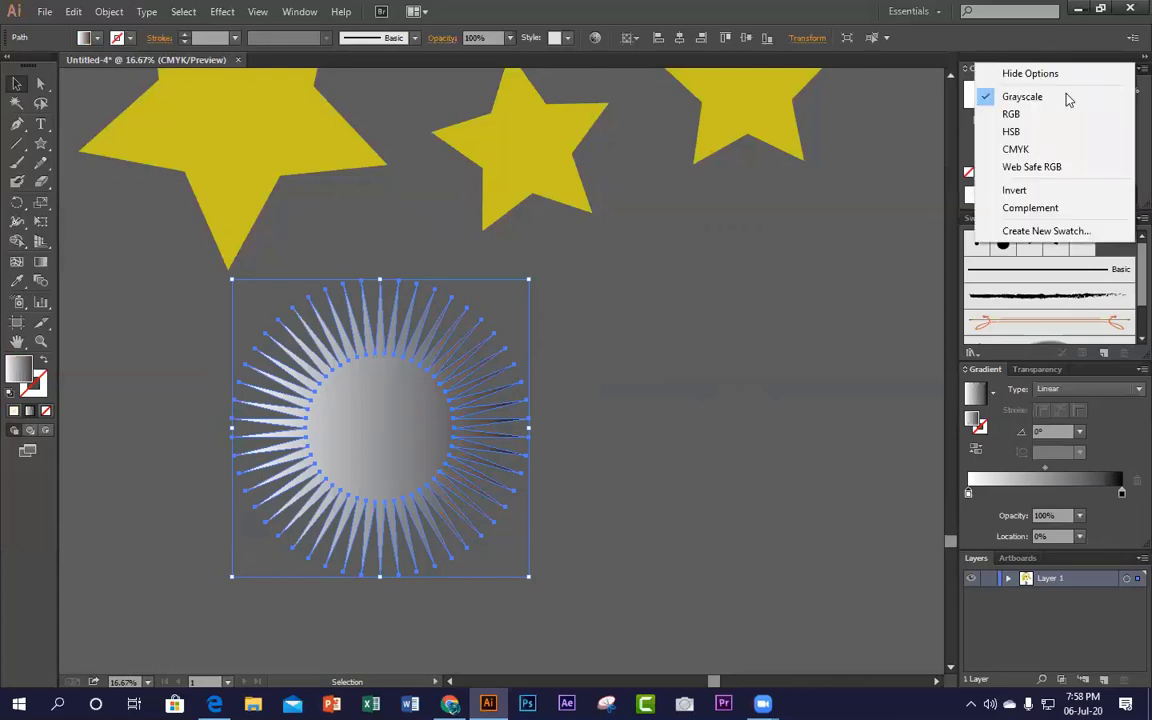
Step: Switch the sunburst gradient's starting stop to RGB and color it blue with R 17, G 151, B 255
{"action": "left_click", "coordinate": [1040, 114]}
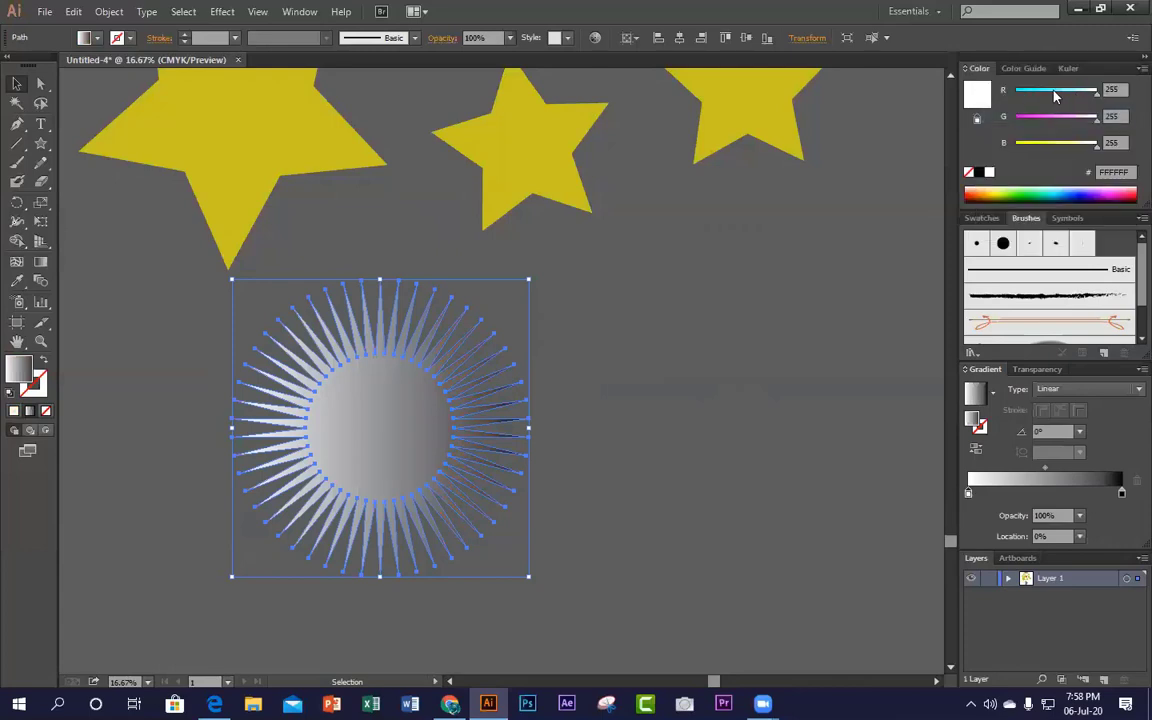
{"action": "left_click_drag", "start_coordinate": [1075, 91], "coordinate": [1021, 91]}
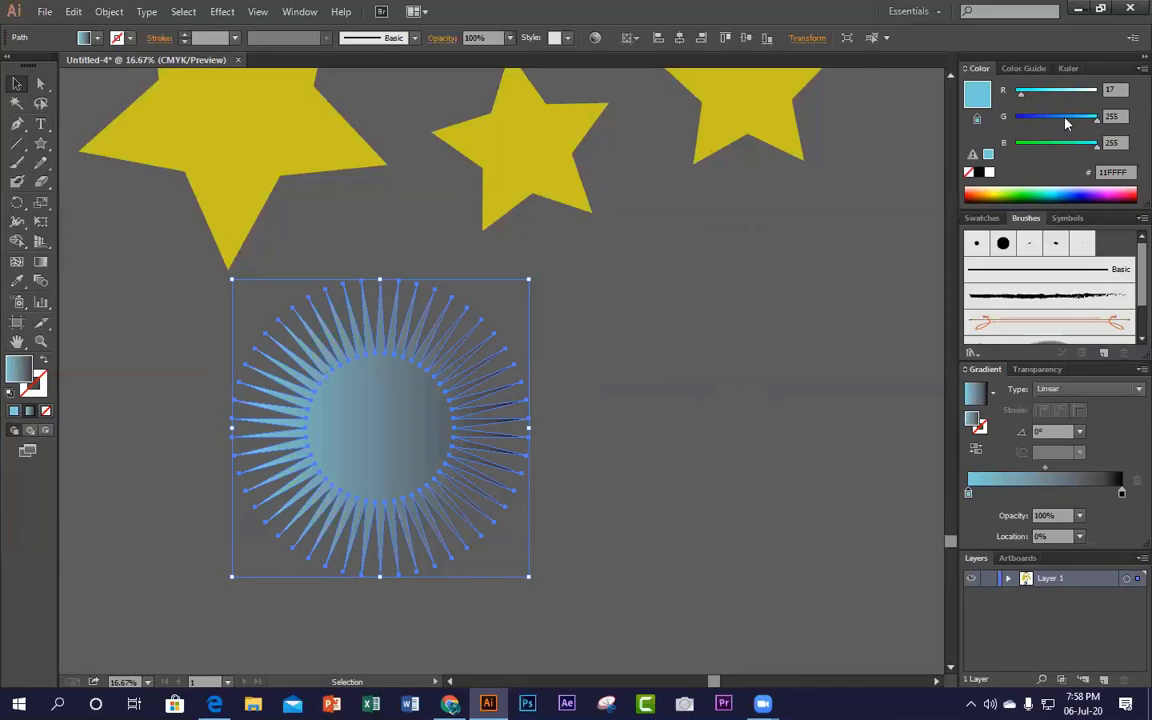
{"action": "left_click", "coordinate": [1066, 118]}
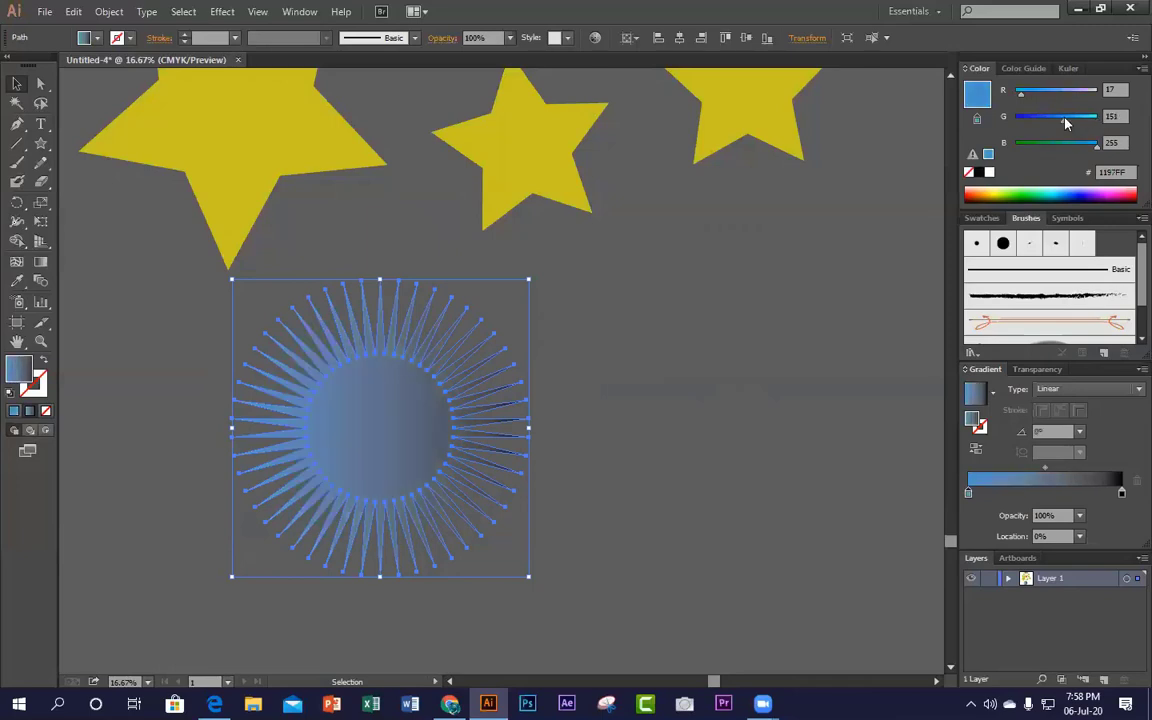
Step: Set the gradient's ending stop to RGB red with R 255, G 0, B 0
{"action": "left_click", "coordinate": [1122, 493]}
{"action": "left_click", "coordinate": [1143, 68]}
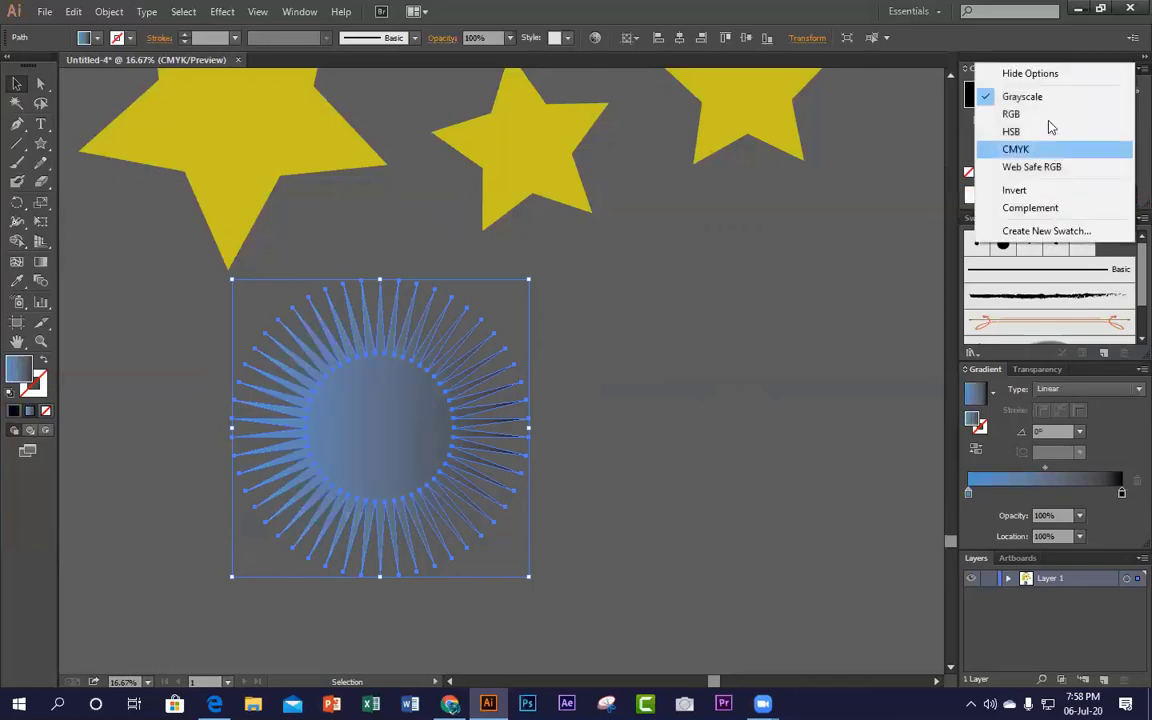
{"action": "left_click", "coordinate": [1018, 114]}
{"action": "left_click_drag", "start_coordinate": [1017, 98], "coordinate": [1098, 95]}
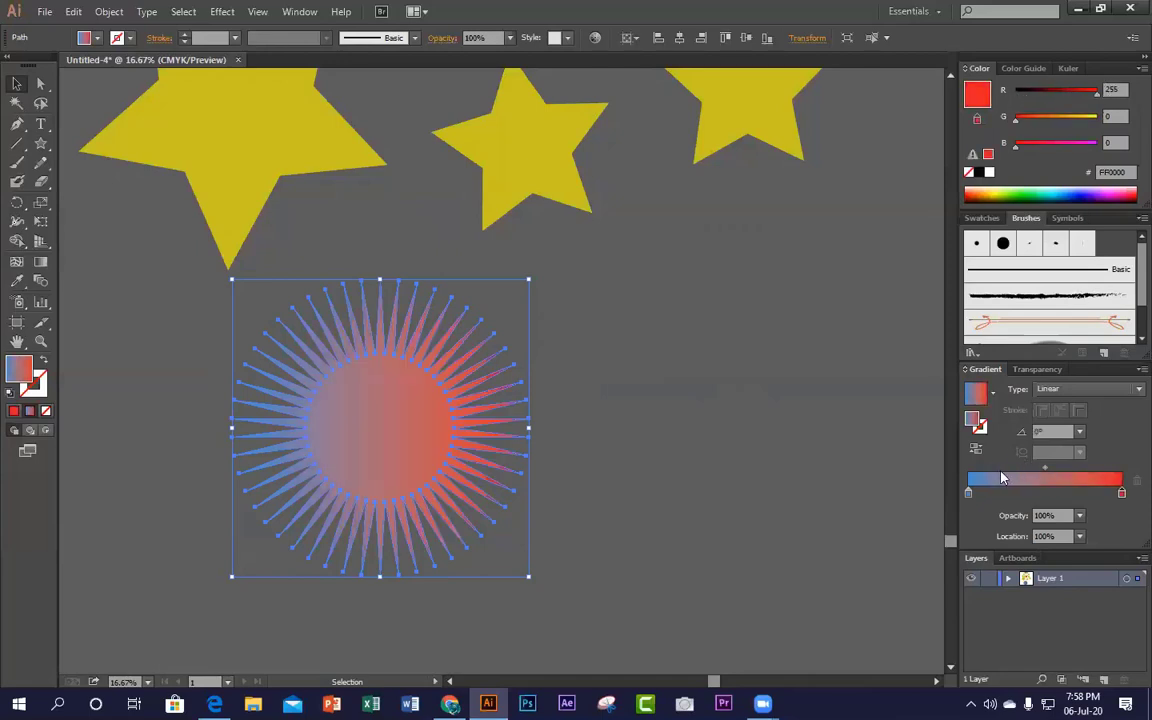
Step: Recolor the gradient's starting stop orange with R 255, G 151, B 0
{"action": "left_click", "coordinate": [969, 494]}
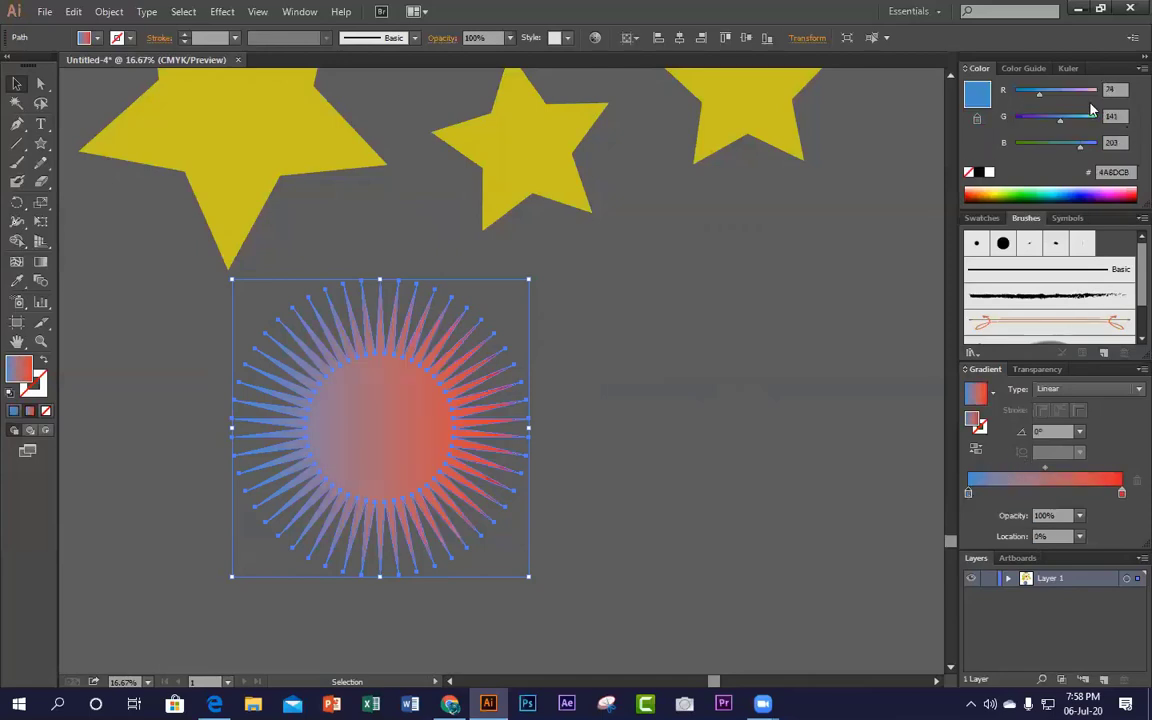
{"action": "left_click_drag", "start_coordinate": [1058, 122], "coordinate": [974, 151]}
{"action": "left_click_drag", "start_coordinate": [1039, 93], "coordinate": [1126, 91]}
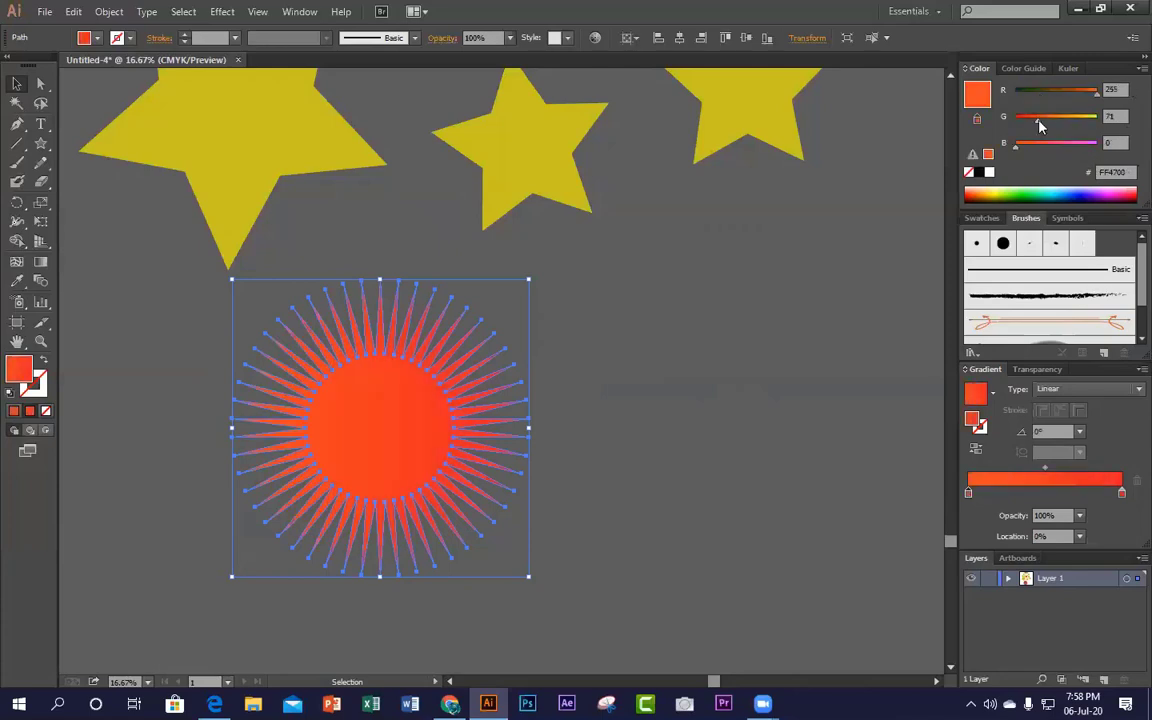
{"action": "left_click_drag", "start_coordinate": [1038, 120], "coordinate": [1067, 124]}
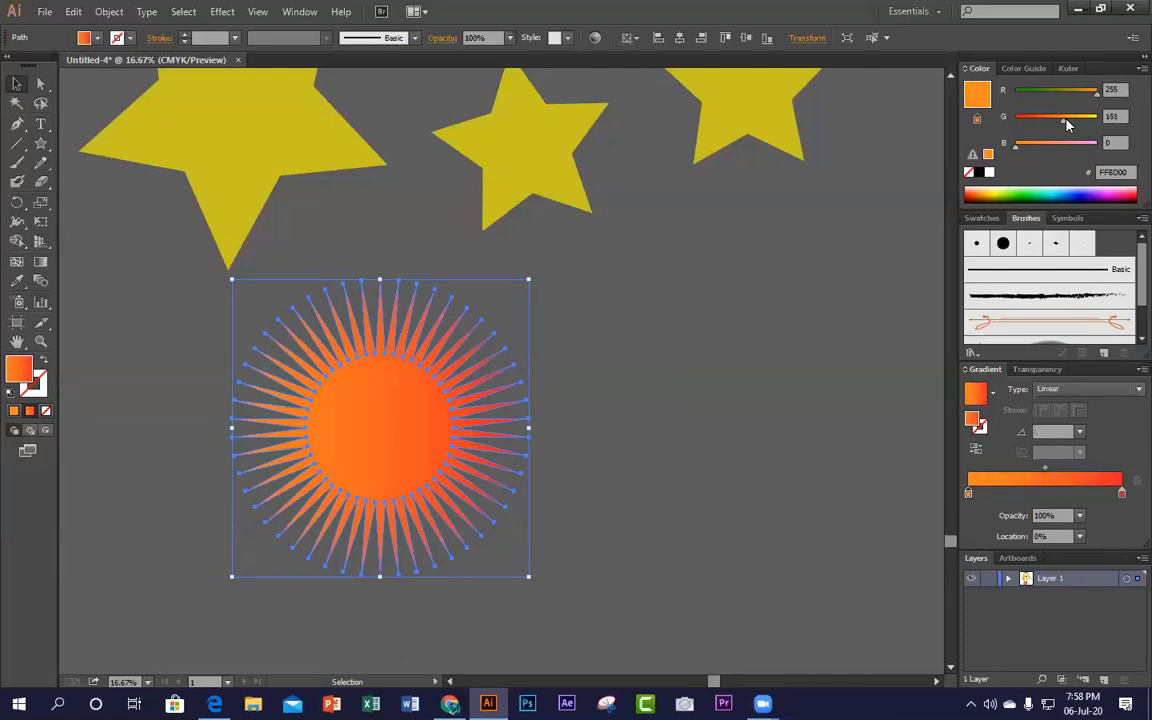
Step: Redirect the sunburst's linear gradient vertically with the Gradient tool, running upward from orange to red at 90°, and deselect it
{"action": "left_click", "coordinate": [40, 262]}
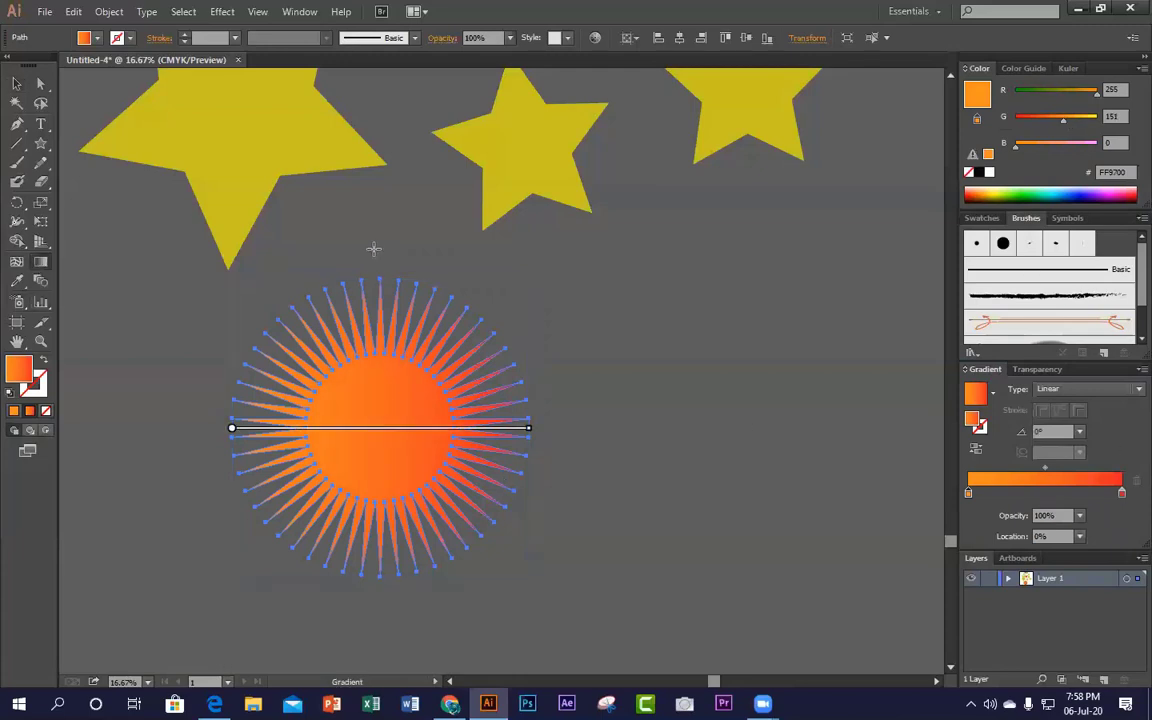
{"action": "mouse_move", "coordinate": [371, 243]}
{"action": "left_mouse_down"}
{"action": "mouse_move", "coordinate": [375, 452]}
{"action": "mouse_move", "coordinate": [386, 444]}
{"action": "left_mouse_up"}
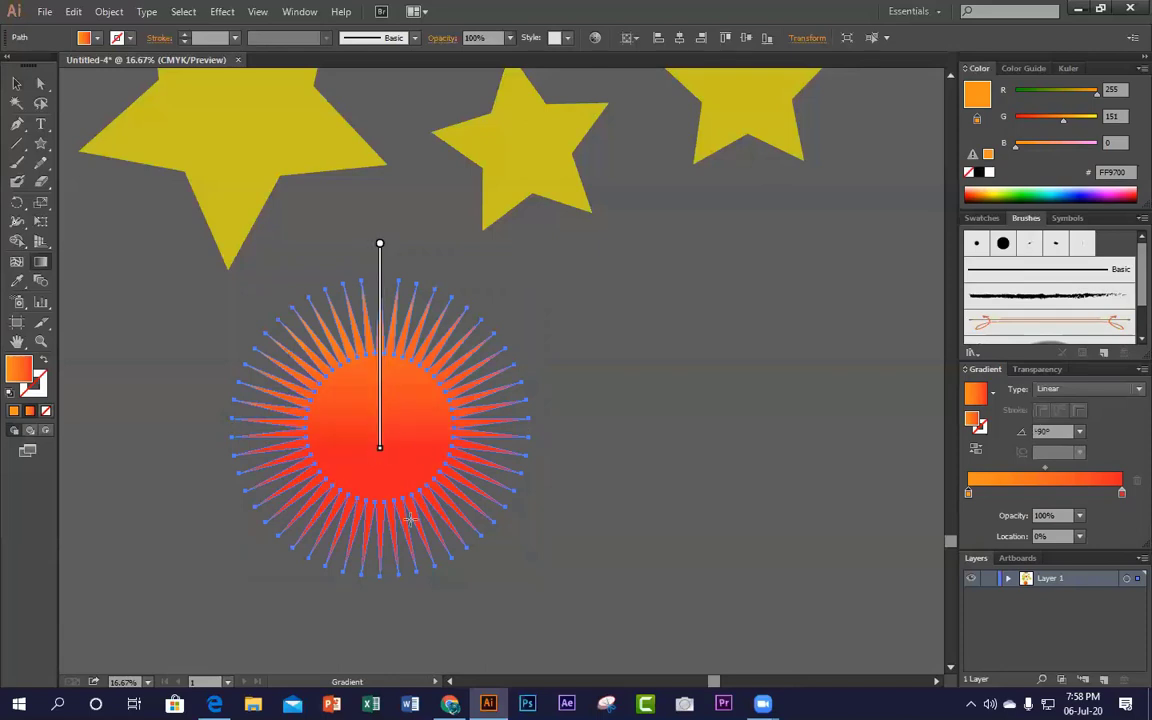
{"action": "left_click_drag", "start_coordinate": [380, 600], "coordinate": [388, 339]}
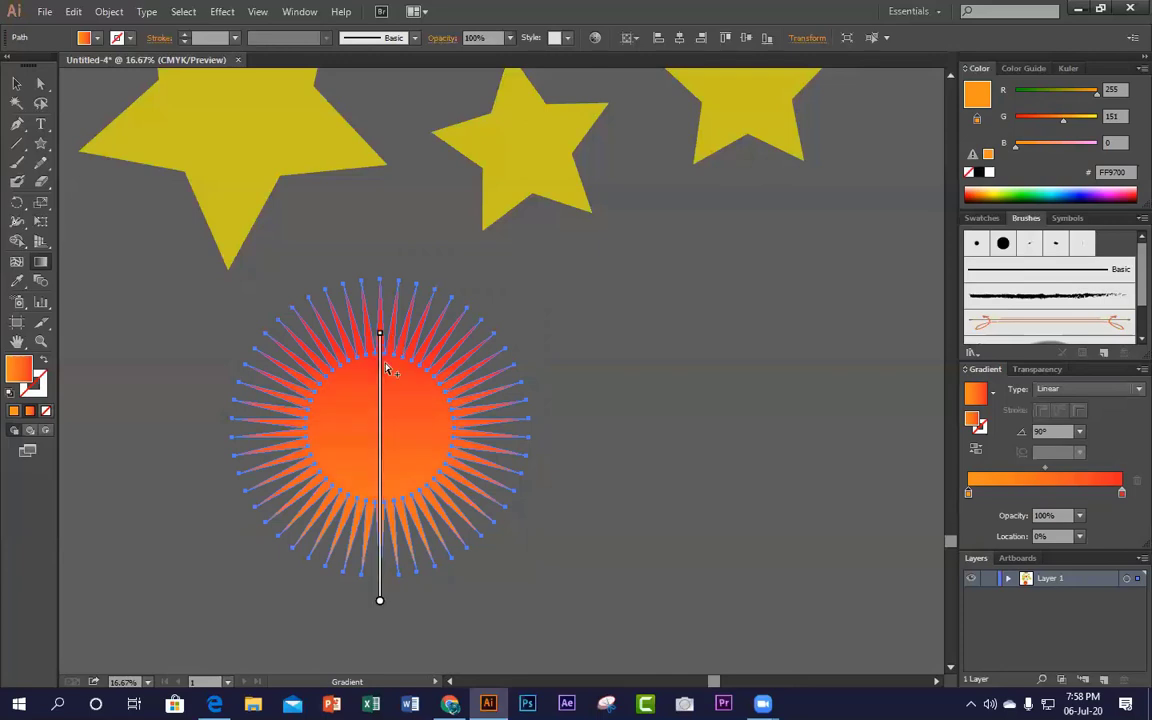
{"action": "left_click", "coordinate": [17, 85]}
{"action": "left_click", "coordinate": [121, 308]}
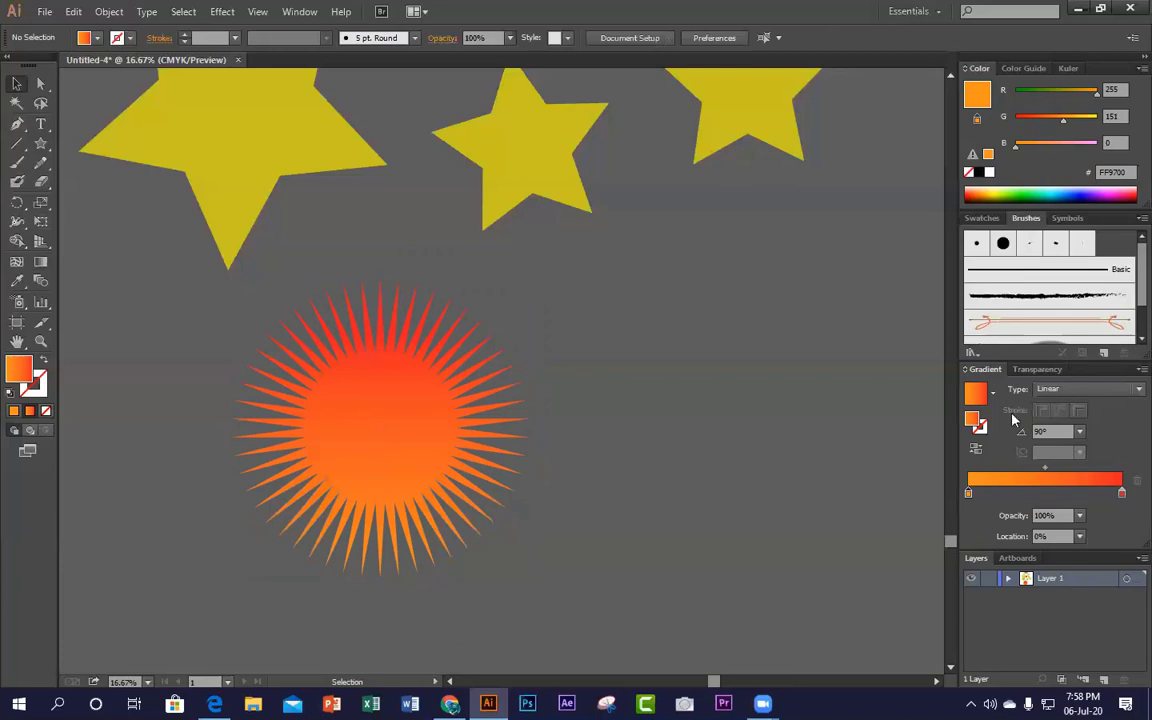
Step: Enlarge the sunburst slightly by its lower-right corner, keeping the opposite corner in place, and deselect it
{"action": "left_click", "coordinate": [399, 489]}
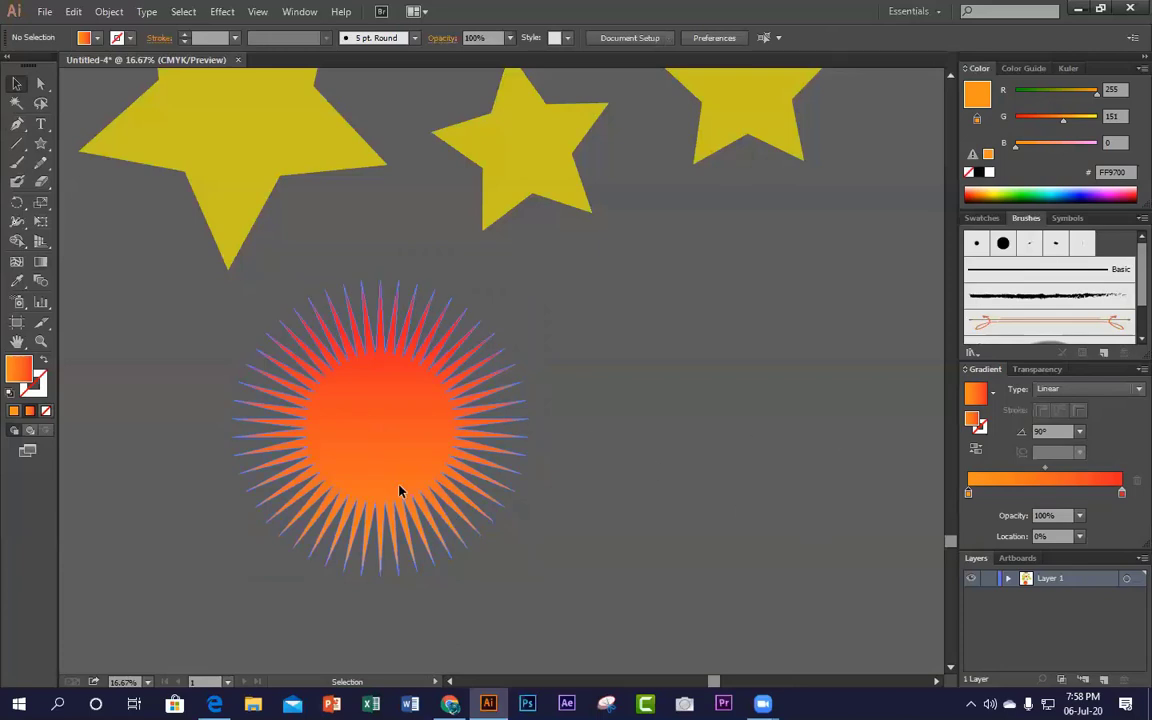
{"action": "left_click", "coordinate": [684, 488]}
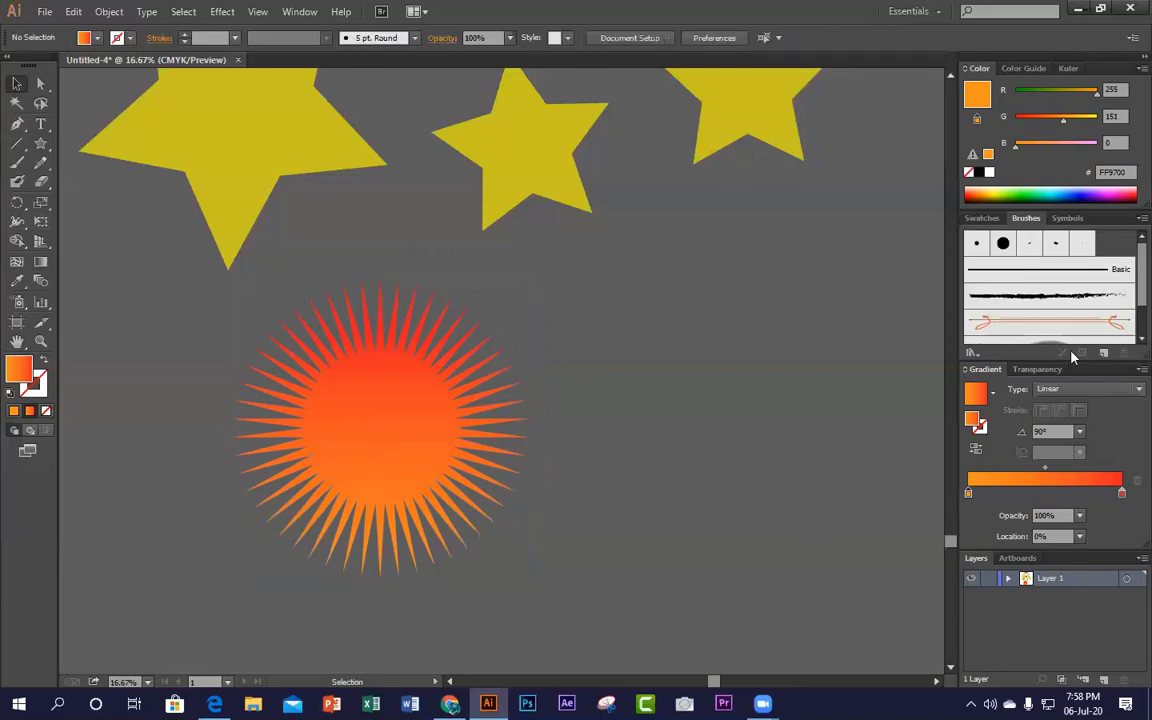
{"action": "left_click", "coordinate": [394, 428]}
{"action": "left_click_drag", "start_coordinate": [548, 581], "coordinate": [571, 620]}
{"action": "left_click", "coordinate": [704, 557]}
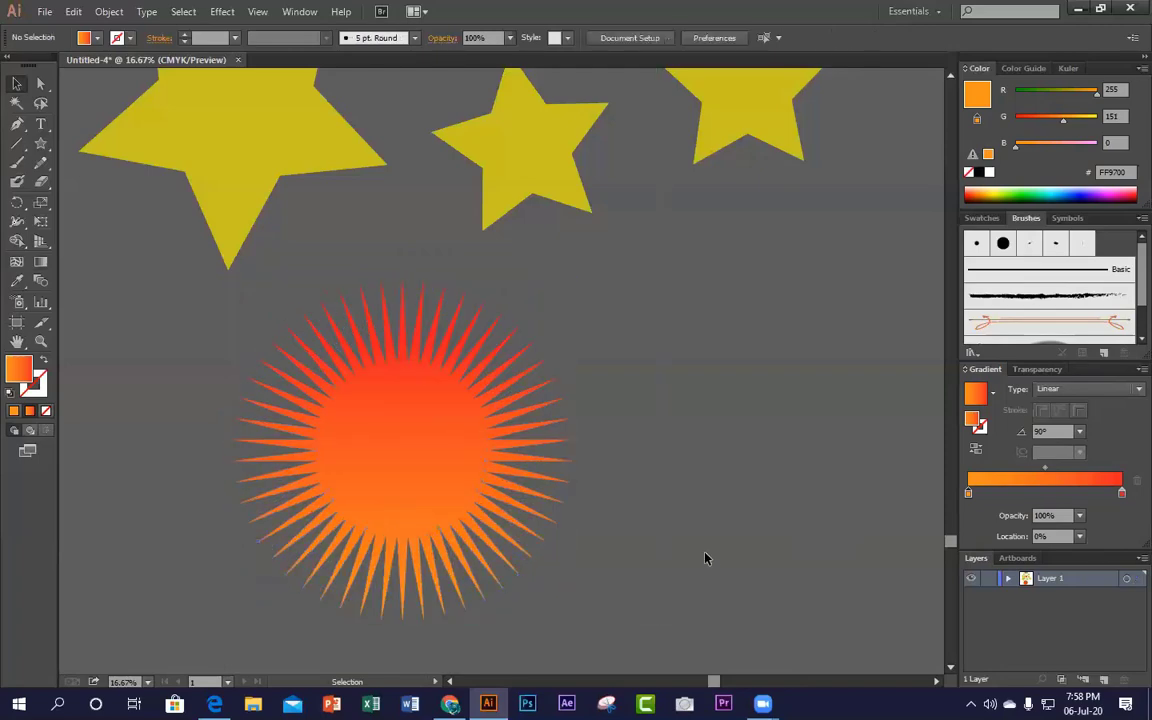
{"action": "left_click", "coordinate": [442, 535]}
{"action": "left_click", "coordinate": [717, 496]}
{"action": "left_click", "coordinate": [372, 497]}
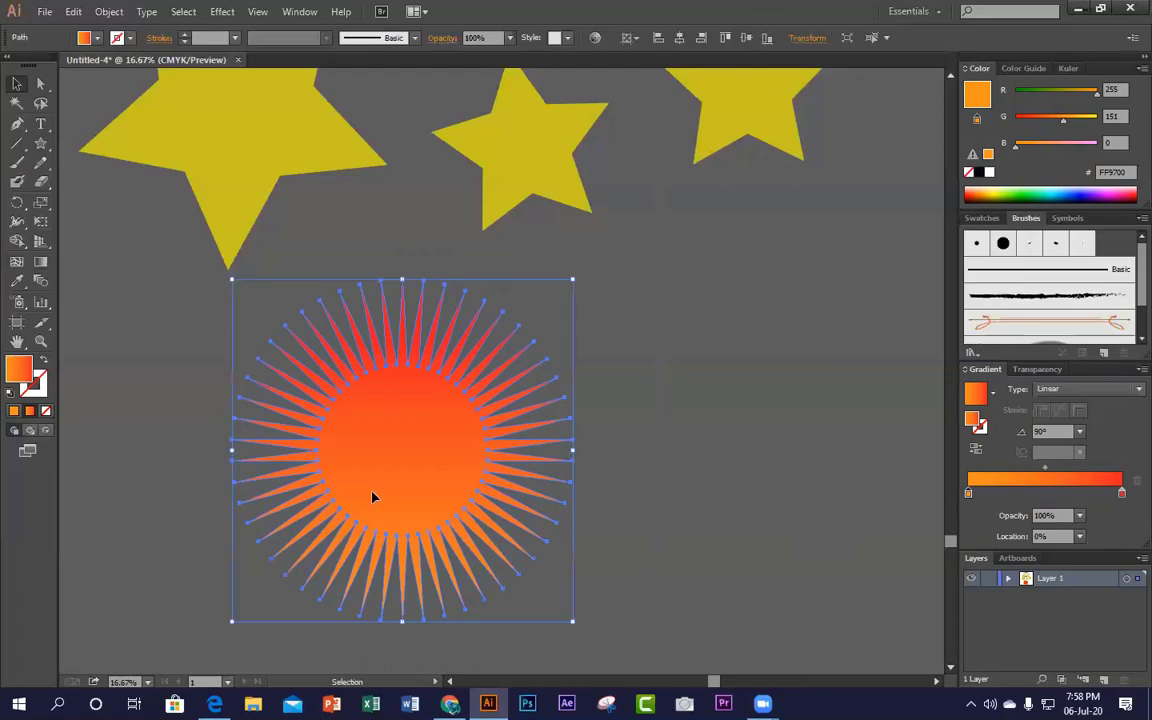
{"action": "left_click", "coordinate": [643, 406]}
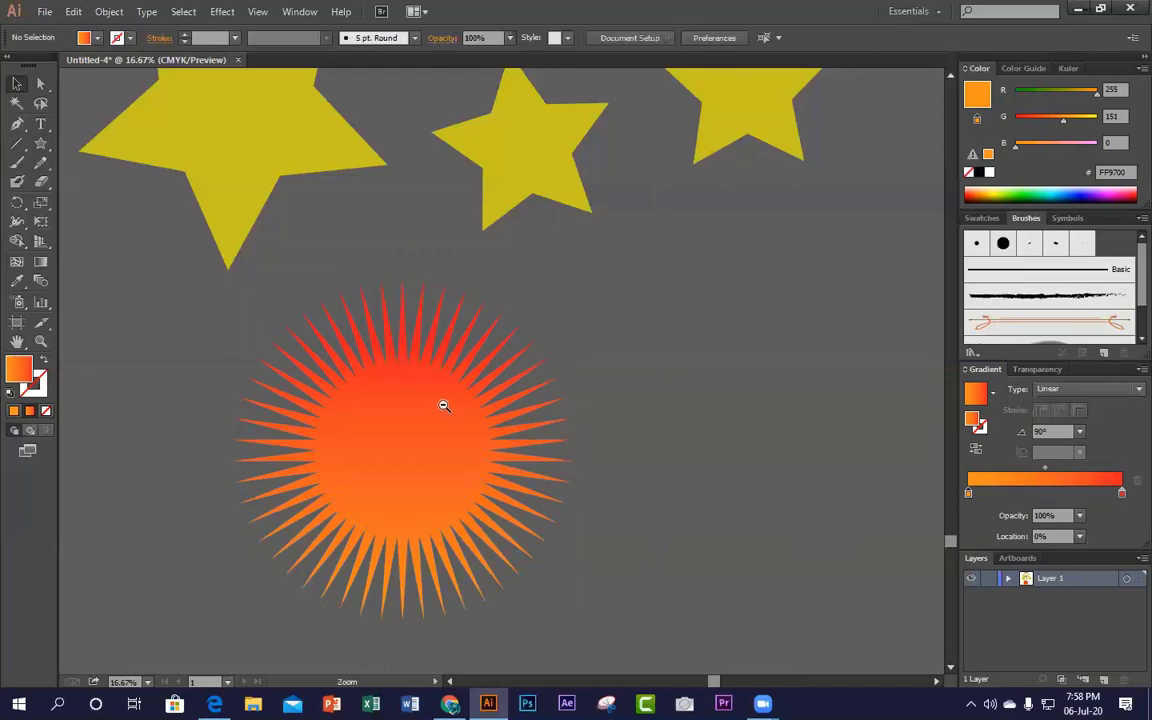
Step: Look over all the drawn shapes around the artboard and return to the sunburst
{"action": "left_click", "coordinate": [443, 405], "text": "ctrl+alt"}
{"action": "left_click", "coordinate": [443, 405], "text": "ctrl+alt"}
{"action": "left_click", "coordinate": [443, 405], "text": "ctrl+alt"}
{"action": "left_click", "coordinate": [443, 405], "text": "ctrl+alt"}
{"action": "left_click", "coordinate": [481, 401], "text": "ctrl"}
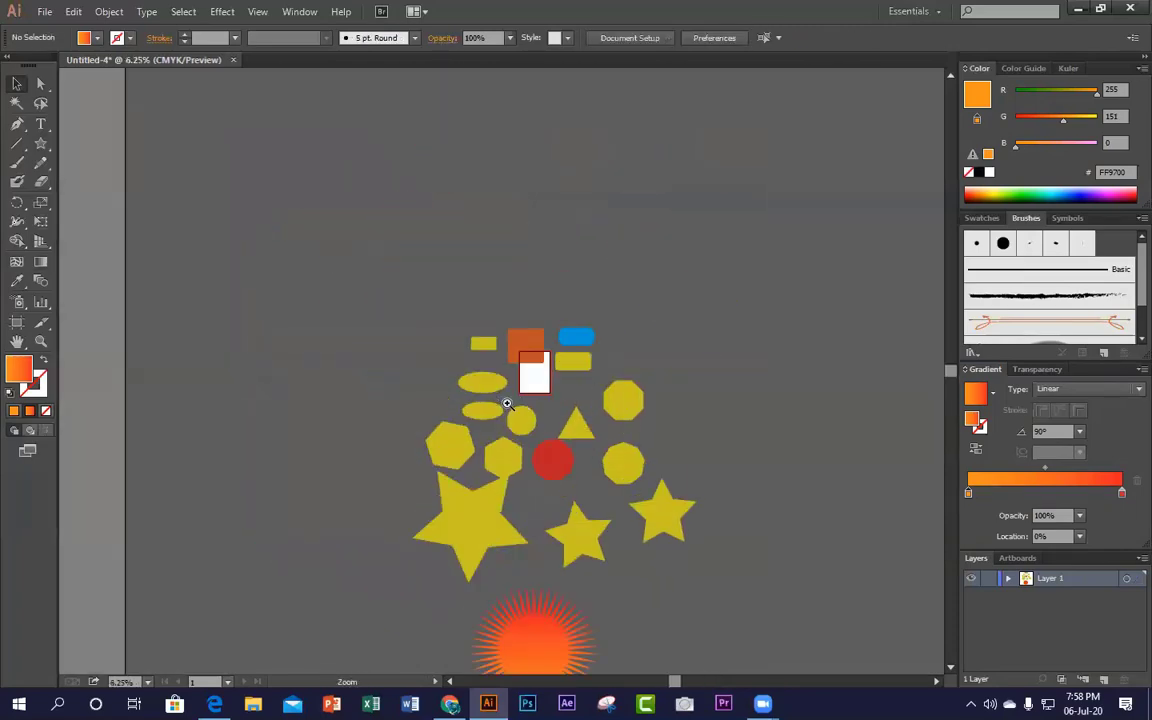
{"action": "left_click", "coordinate": [512, 402], "text": "ctrl"}
{"action": "left_click", "coordinate": [513, 402], "text": "ctrl"}
{"action": "left_click", "coordinate": [514, 403], "text": "ctrl"}
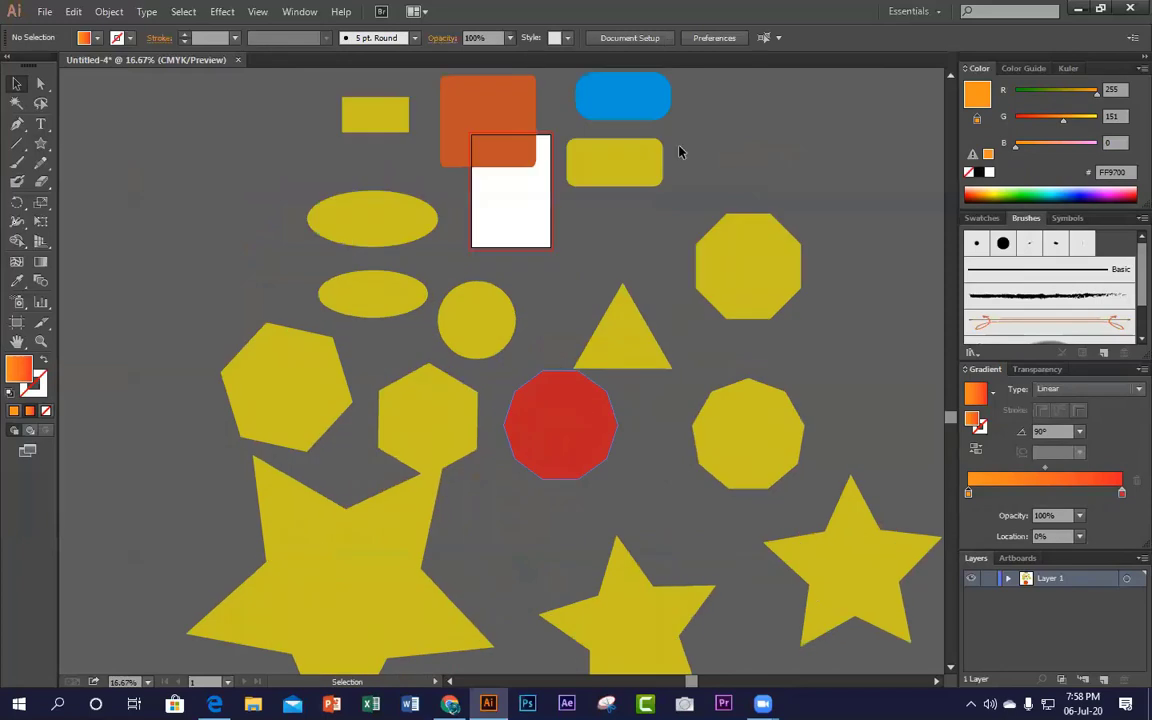
{"action": "scroll", "coordinate": [679, 152], "scroll_direction": "down", "scroll_amount": 8}
Step: Try several directions and lengths for the sunburst's linear gradient with the Gradient tool, ending diagonally at about -37°
{"action": "left_click", "coordinate": [548, 409]}
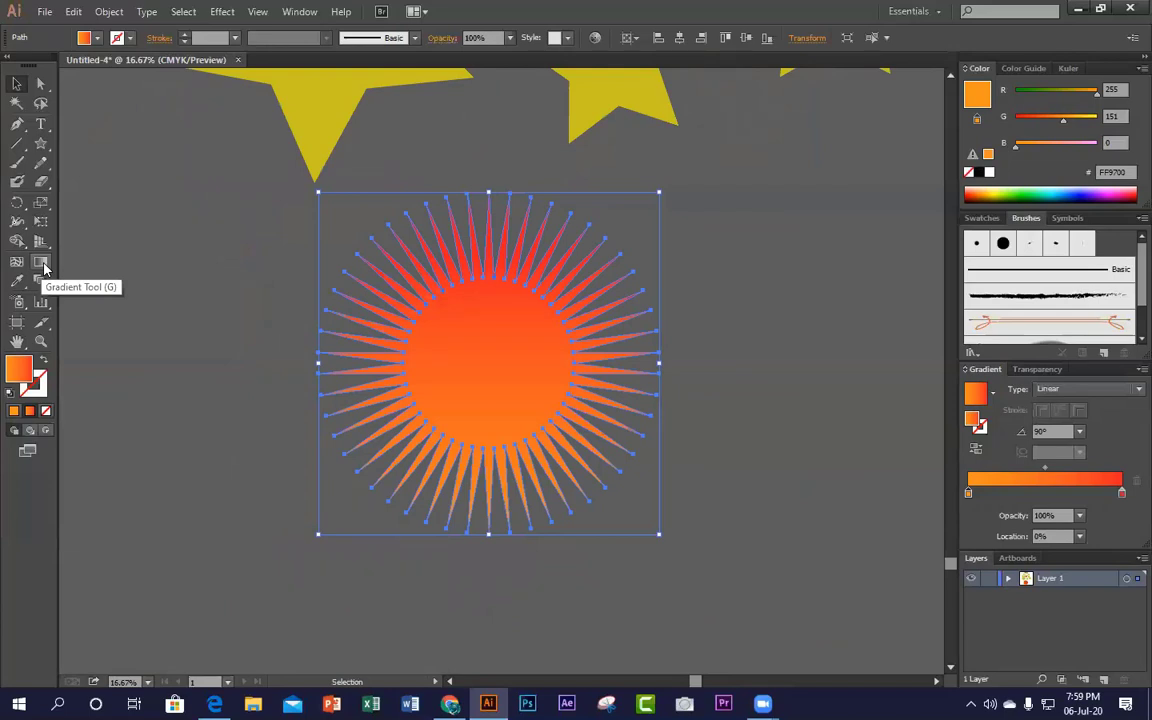
{"action": "left_click", "coordinate": [43, 264]}
{"action": "left_click_drag", "start_coordinate": [356, 235], "coordinate": [465, 286]}
{"action": "left_click_drag", "start_coordinate": [638, 233], "coordinate": [391, 501]}
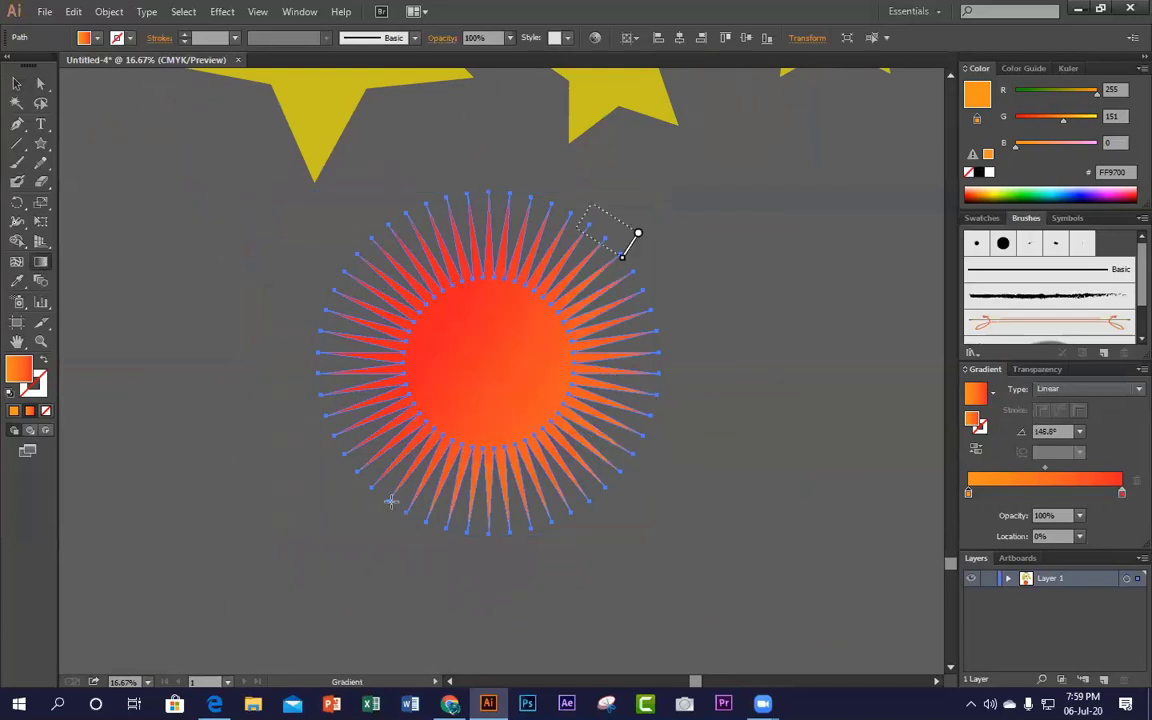
{"action": "left_click_drag", "start_coordinate": [327, 342], "coordinate": [666, 524]}
{"action": "left_click_drag", "start_coordinate": [768, 312], "coordinate": [530, 480]}
{"action": "left_click_drag", "start_coordinate": [537, 250], "coordinate": [371, 456]}
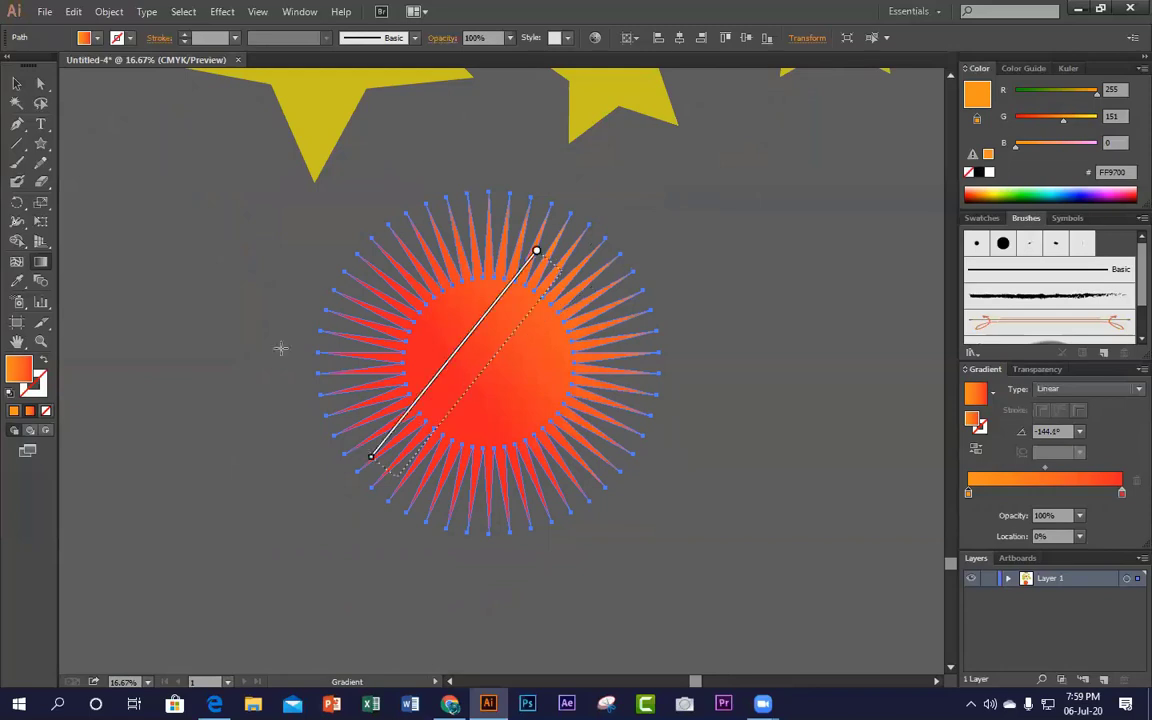
{"action": "left_click_drag", "start_coordinate": [289, 261], "coordinate": [676, 458]}
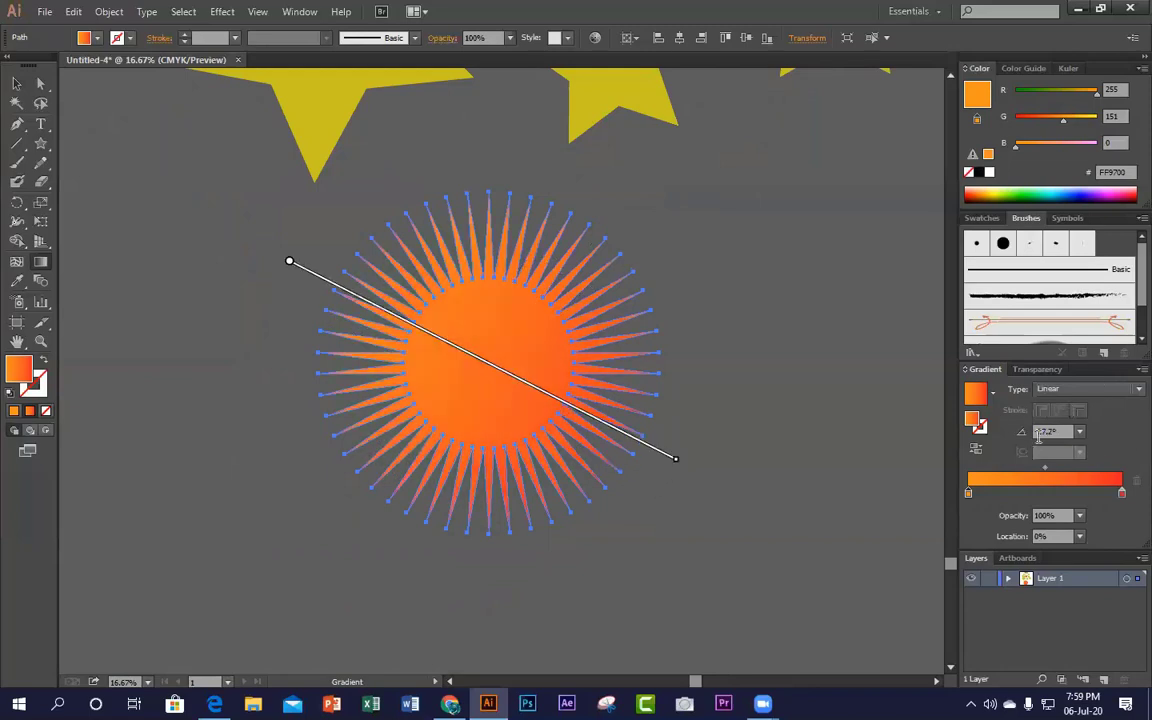
{"action": "left_click_drag", "start_coordinate": [581, 234], "coordinate": [504, 434]}
{"action": "left_click_drag", "start_coordinate": [331, 316], "coordinate": [589, 499]}
{"action": "left_click_drag", "start_coordinate": [740, 285], "coordinate": [479, 549]}
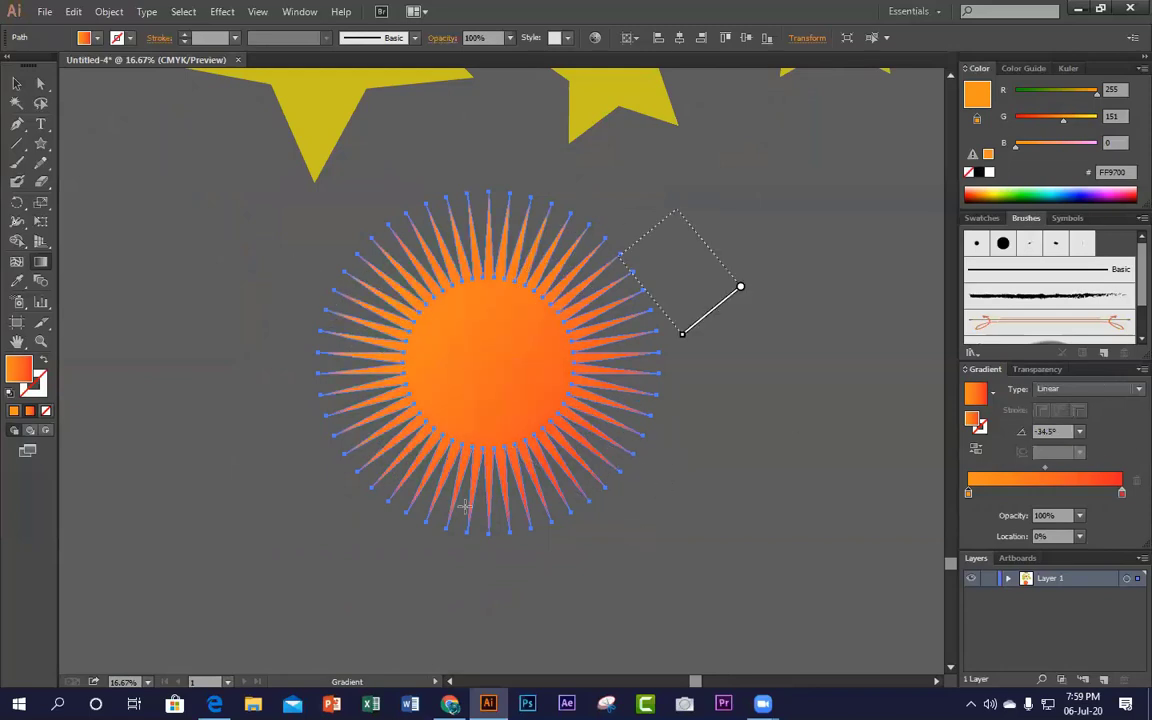
{"action": "left_click_drag", "start_coordinate": [558, 206], "coordinate": [656, 342]}
{"action": "left_click_drag", "start_coordinate": [603, 293], "coordinate": [532, 385]}
{"action": "left_click_drag", "start_coordinate": [491, 292], "coordinate": [524, 370]}
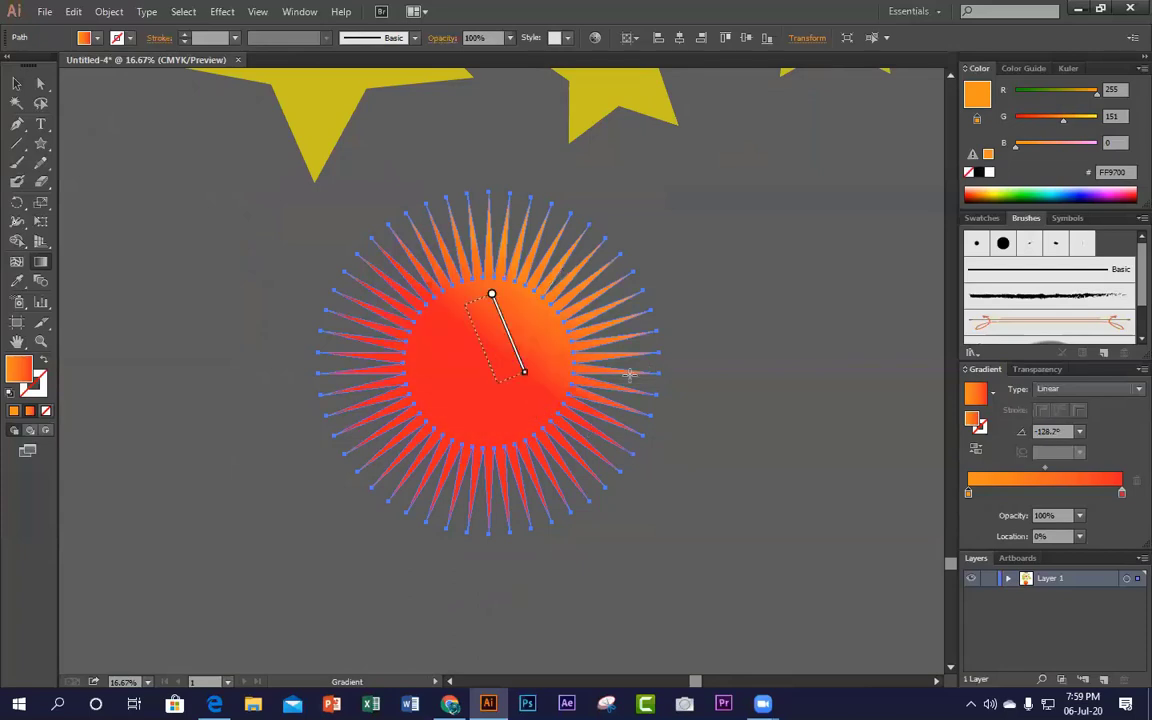
{"action": "left_click_drag", "start_coordinate": [633, 319], "coordinate": [402, 447]}
{"action": "left_click_drag", "start_coordinate": [383, 334], "coordinate": [590, 472]}
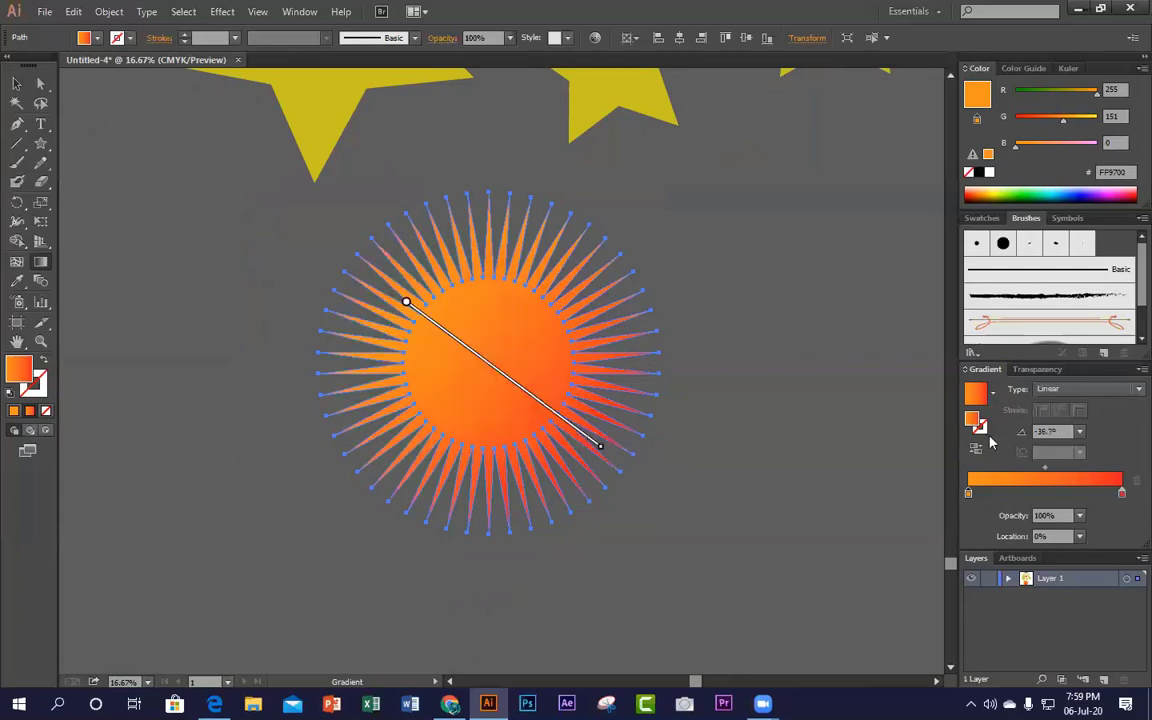
Step: Change the sunburst's gradient type to Radial
{"action": "left_click", "coordinate": [1078, 390]}
{"action": "left_click", "coordinate": [1075, 416]}
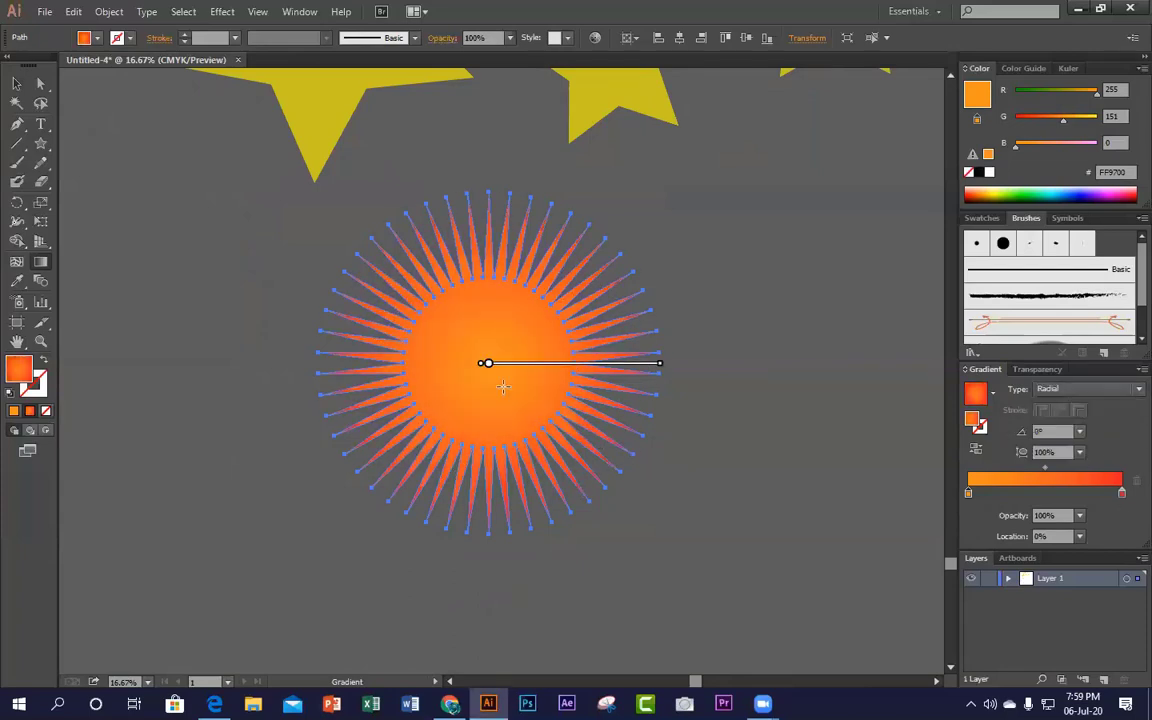
{"action": "mouse_move", "coordinate": [487, 366]}
{"action": "left_click_drag", "start_coordinate": [487, 366], "coordinate": [391, 377]}
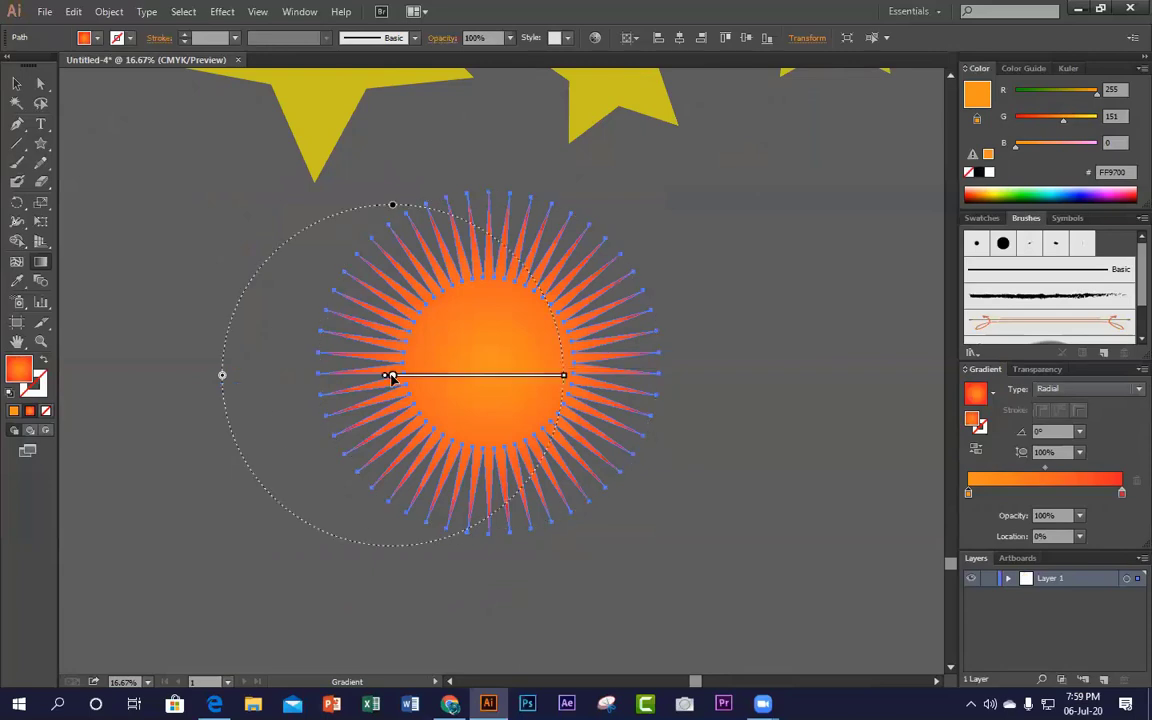
{"action": "key", "text": "ctrl+z"}
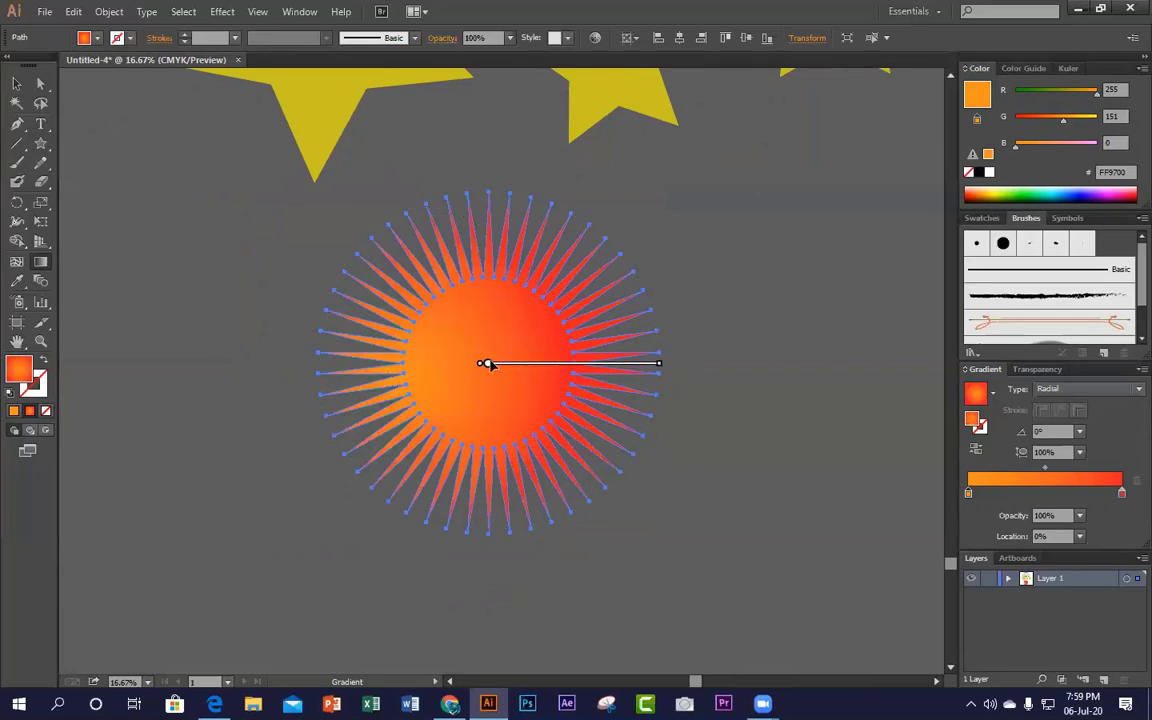
Step: Shorten the radial gradient's radius to just inside the sunburst's ray tips and deselect the shape
{"action": "left_click_drag", "start_coordinate": [662, 362], "coordinate": [610, 360]}
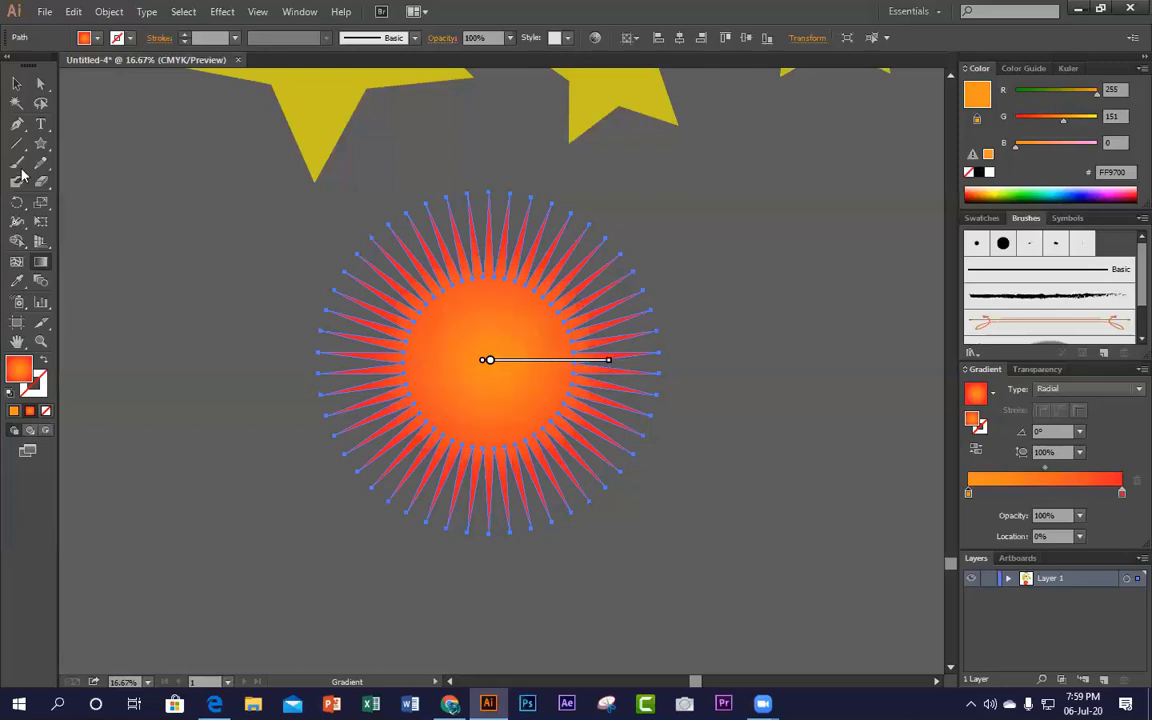
{"action": "left_click", "coordinate": [16, 84]}
{"action": "left_click", "coordinate": [213, 197]}
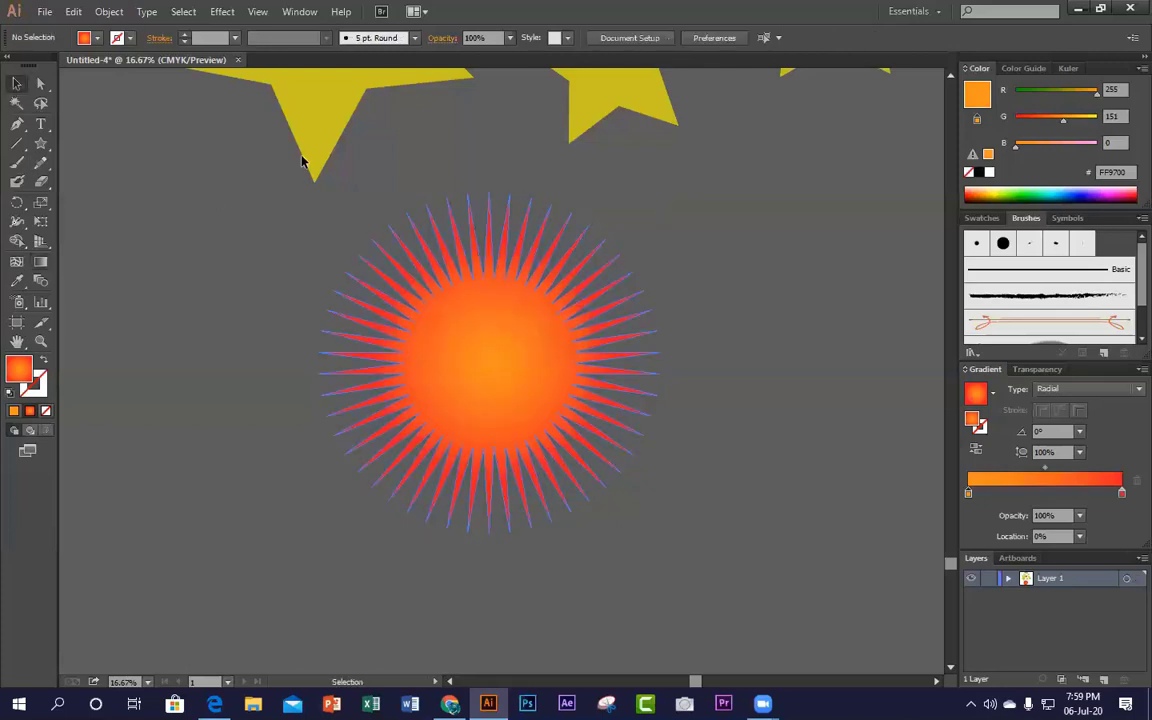
Step: Review the recolored sunburst alongside all the other shapes in the document, leaving everything deselected
{"action": "left_click", "coordinate": [515, 415]}
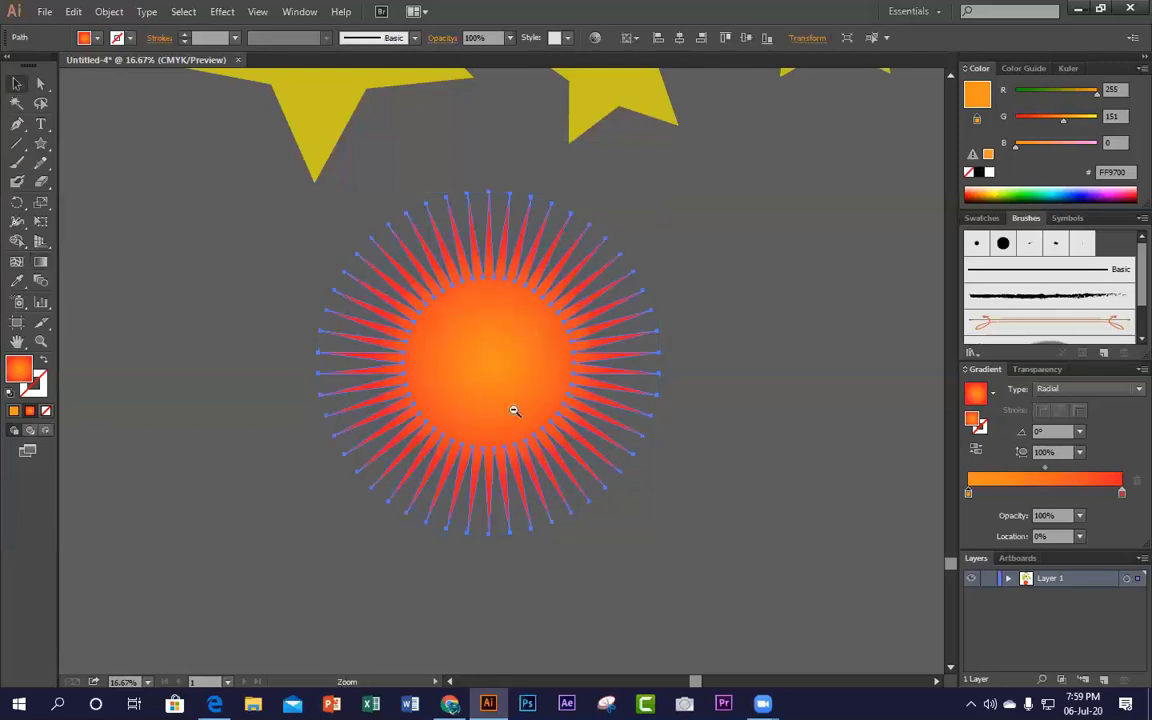
{"action": "left_click", "coordinate": [513, 410], "text": "ctrl+alt"}
{"action": "left_click", "coordinate": [513, 410], "text": "ctrl+alt"}
{"action": "left_click", "coordinate": [513, 410], "text": "ctrl+alt"}
{"action": "left_click", "coordinate": [800, 313]}
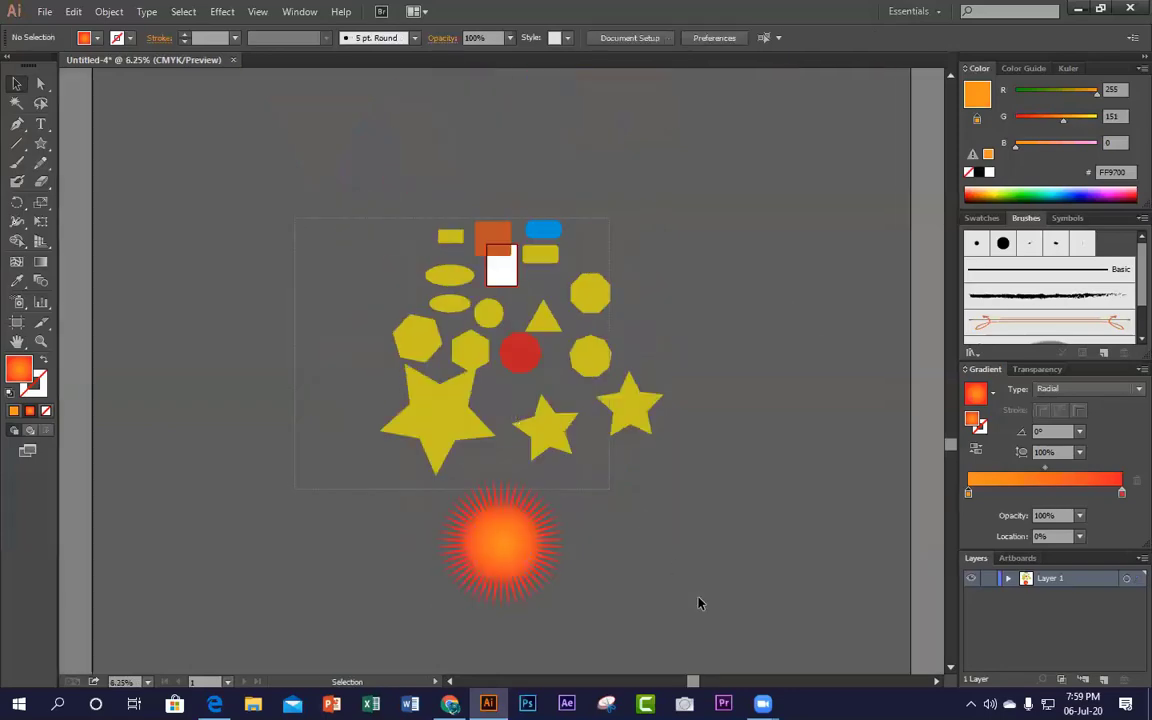
{"action": "left_click_drag", "start_coordinate": [699, 603], "coordinate": [715, 650]}
{"action": "left_click", "coordinate": [756, 494]}
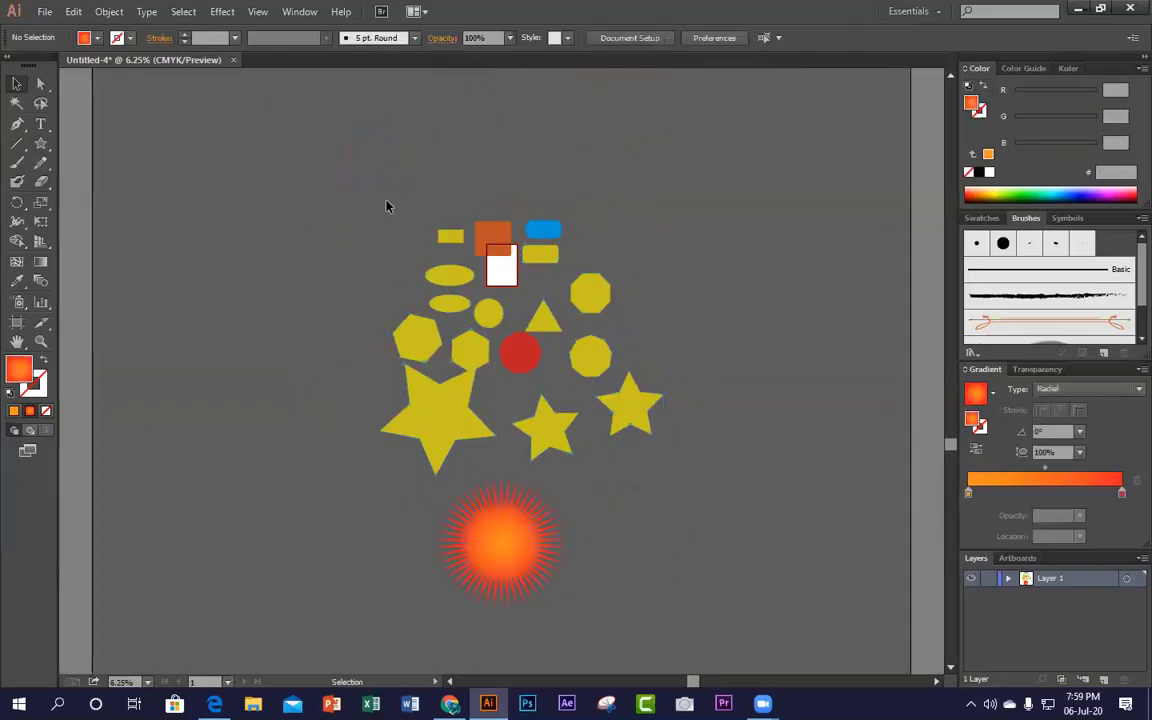
{"action": "scroll", "coordinate": [386, 206], "scroll_direction": "down", "scroll_amount": 3}
{"action": "key", "text": "ctrl+a"}
{"action": "left_click", "coordinate": [810, 541]}
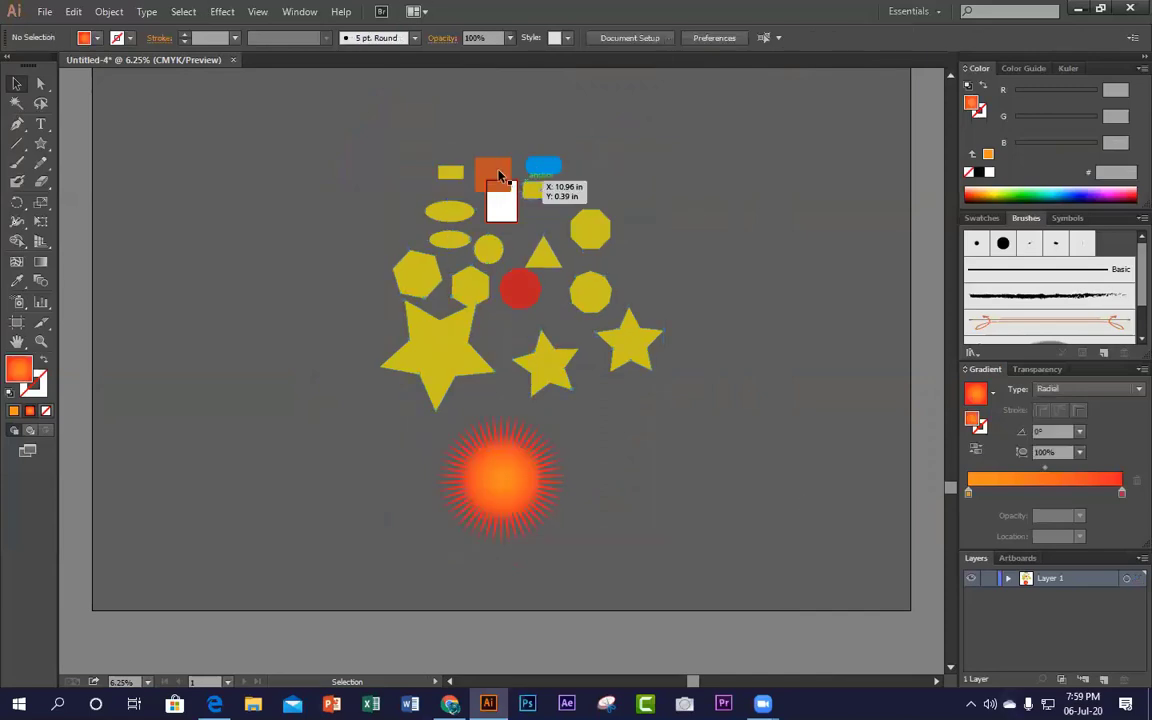
Step: Delete the orange square overlapping the artboard
{"action": "key", "text": "ctrl+space"}
{"action": "double_click", "coordinate": [523, 363]}
{"action": "key", "text": "space"}
{"action": "left_click_drag", "start_coordinate": [725, 130], "coordinate": [760, 330]}
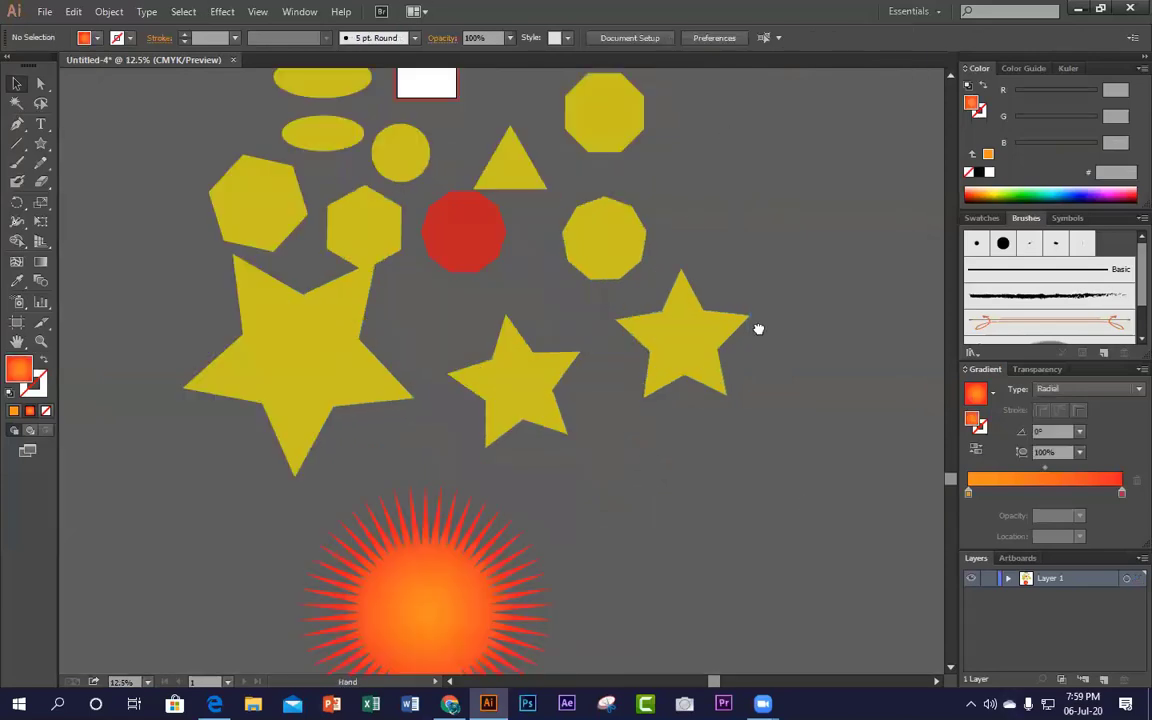
{"action": "left_click", "coordinate": [436, 203]}
{"action": "left_click", "coordinate": [761, 195]}
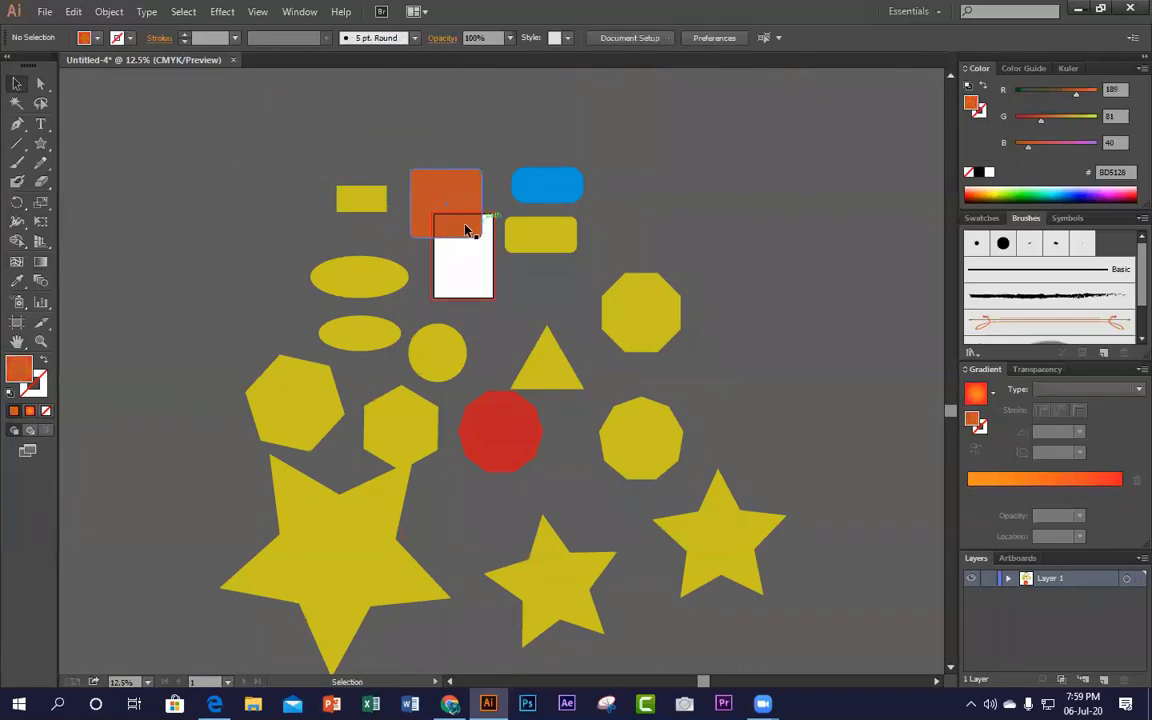
{"action": "left_click", "coordinate": [463, 214]}
{"action": "key", "text": "Delete"}
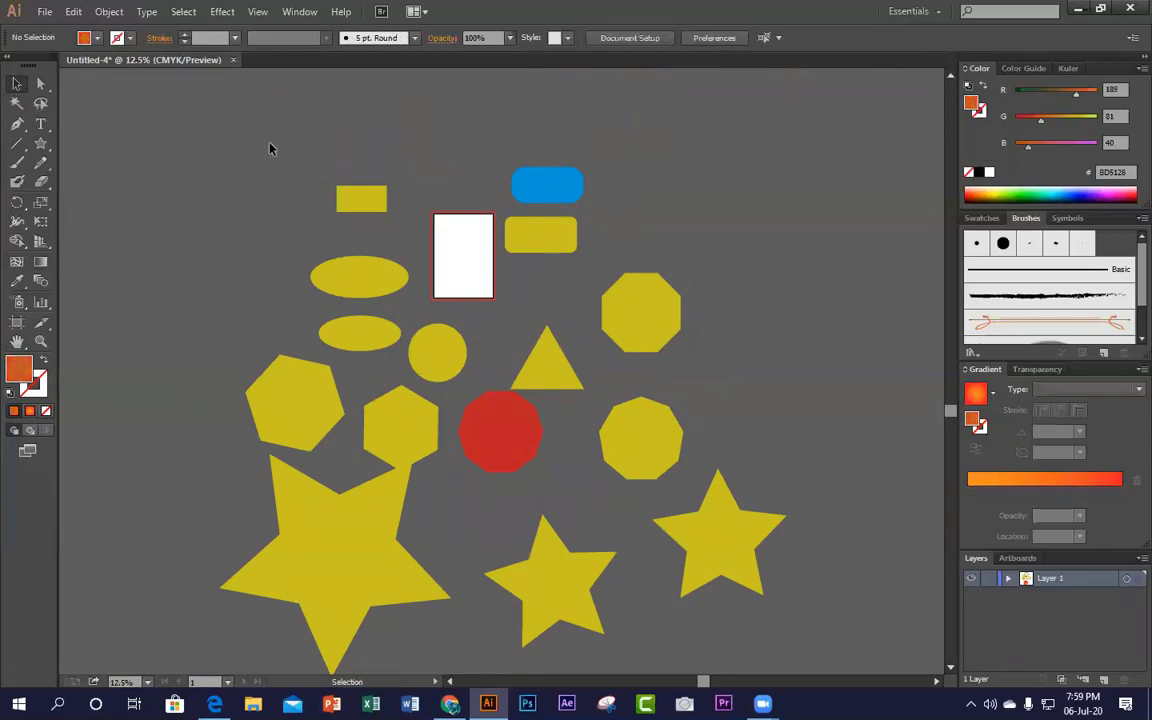
Step: Delete all the remaining rectangles, ellipses, polygons, triangle and stars around the artboard in groups
{"action": "left_click_drag", "start_coordinate": [271, 147], "coordinate": [699, 327]}
{"action": "key", "text": "Delete"}
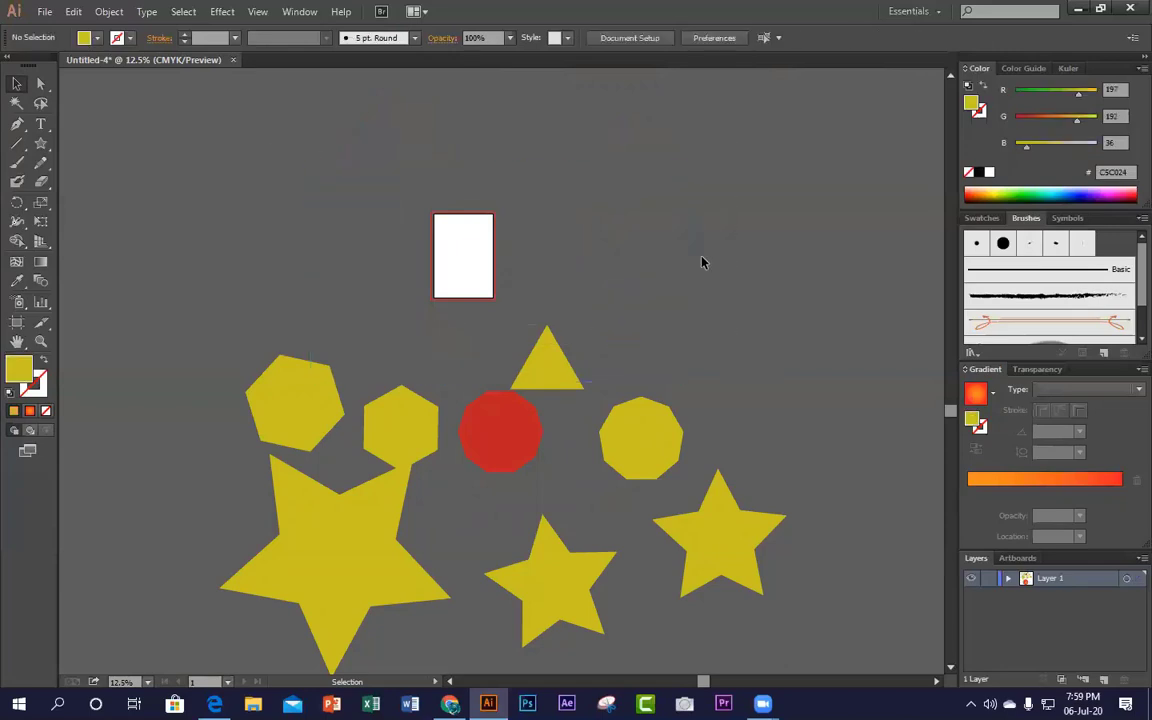
{"action": "left_click_drag", "start_coordinate": [228, 310], "coordinate": [491, 522]}
{"action": "key", "text": "Delete"}
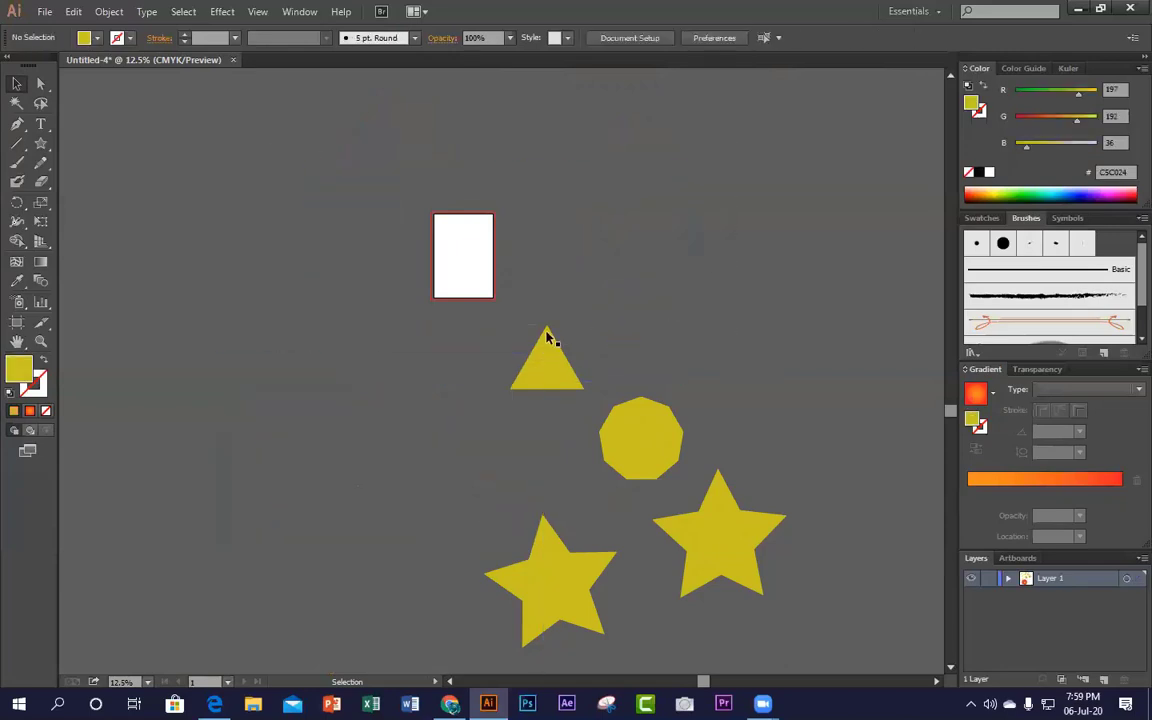
{"action": "left_click_drag", "start_coordinate": [540, 314], "coordinate": [775, 560]}
{"action": "key", "text": "Delete"}
Step: Delete the gradient sunburst below the artboard and bring the empty artboard into full view
{"action": "scroll", "coordinate": [779, 481], "scroll_direction": "down", "scroll_amount": 3}
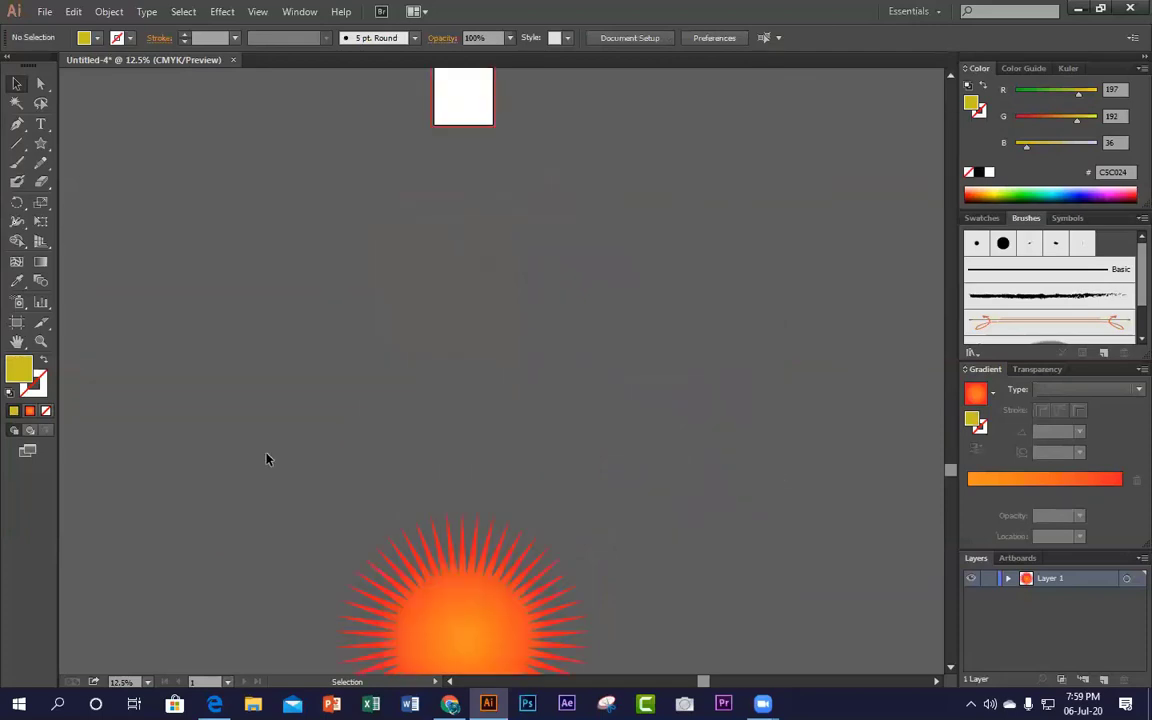
{"action": "left_click_drag", "start_coordinate": [270, 440], "coordinate": [553, 600]}
{"action": "key", "text": "Delete"}
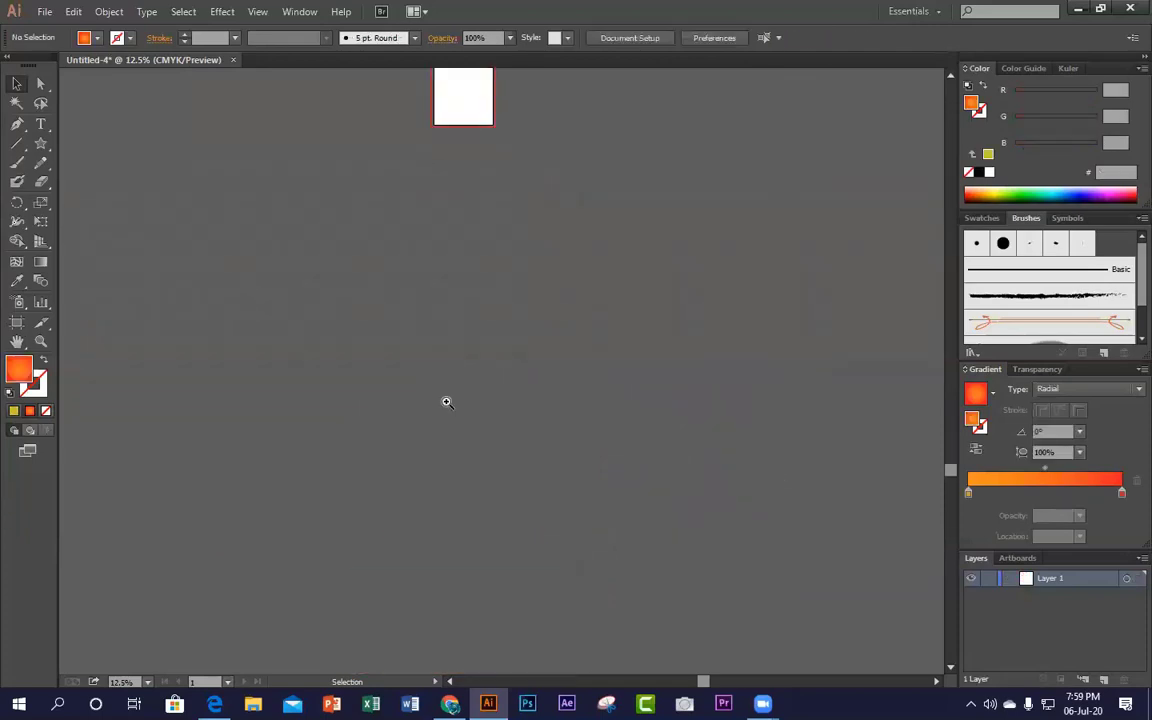
{"action": "left_click", "coordinate": [483, 246], "text": "ctrl"}
{"action": "left_click", "coordinate": [484, 246], "text": "ctrl"}
{"action": "left_click", "coordinate": [484, 246], "text": "ctrl"}
{"action": "left_click", "coordinate": [484, 246], "text": "ctrl"}
{"action": "left_click", "coordinate": [533, 376], "text": "ctrl"}
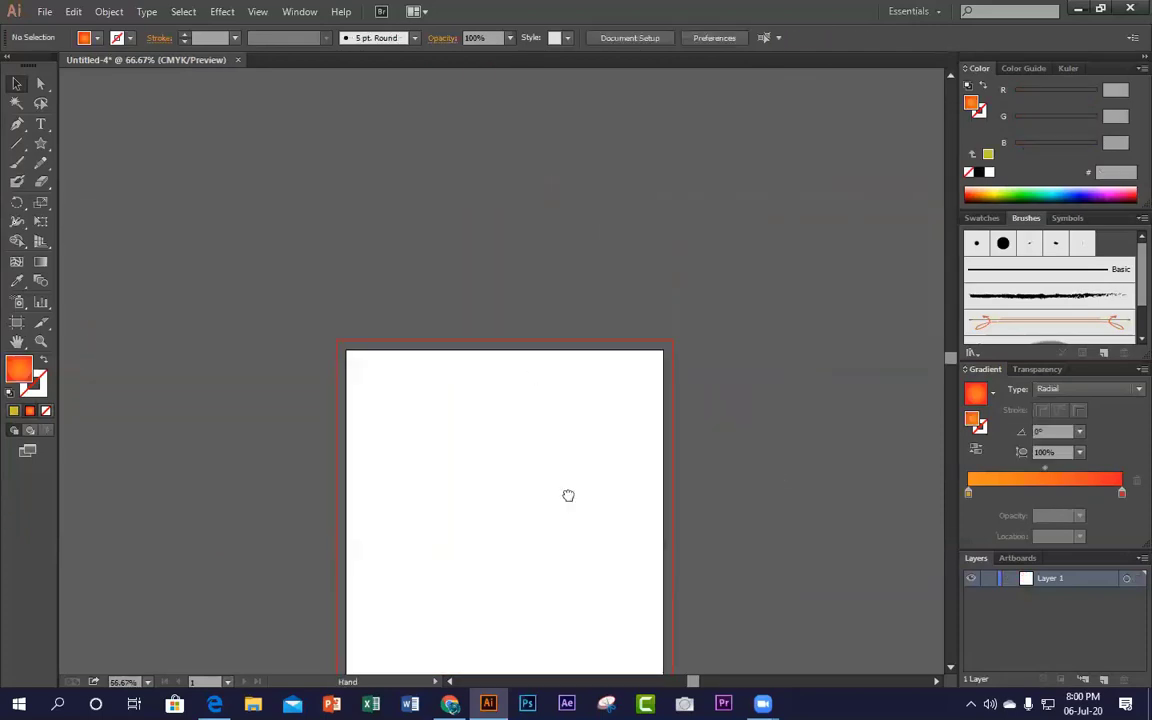
{"action": "left_click_drag", "start_coordinate": [568, 495], "coordinate": [578, 347]}
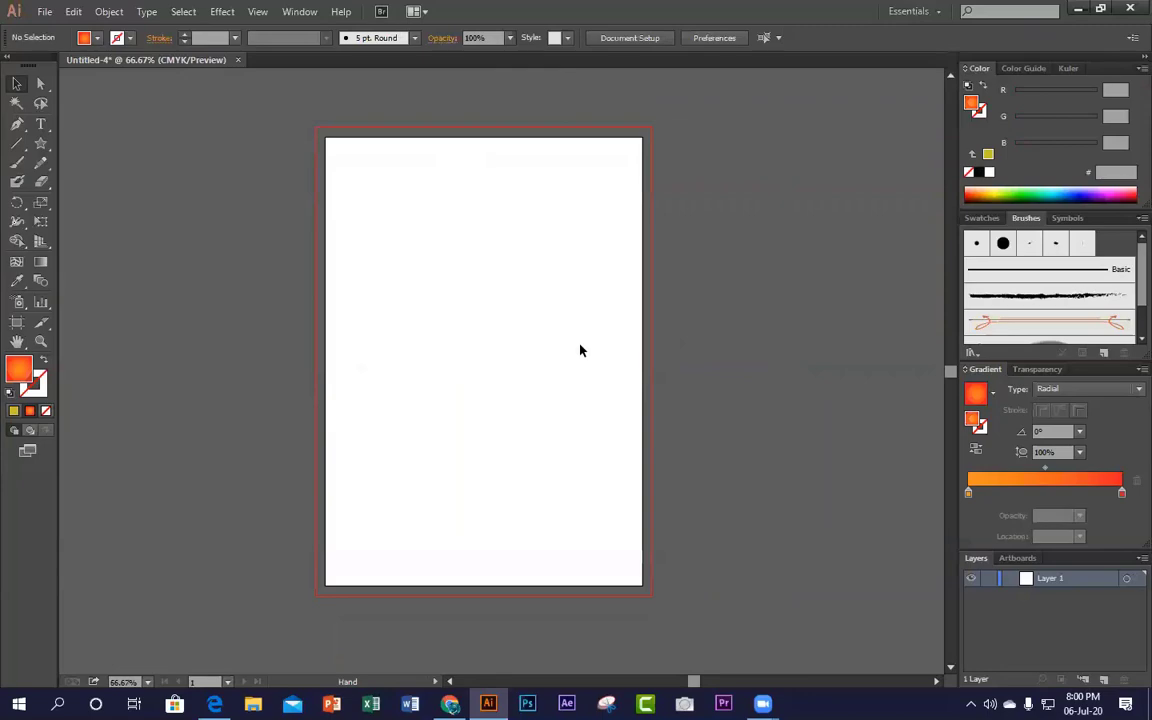
Step: Switch to the desktop and open Radiology-Flyer-Design.jpg from the class 1 .......2 folder inside SR PGD > Adobe Illustrator
{"action": "left_click", "coordinate": [1077, 9]}
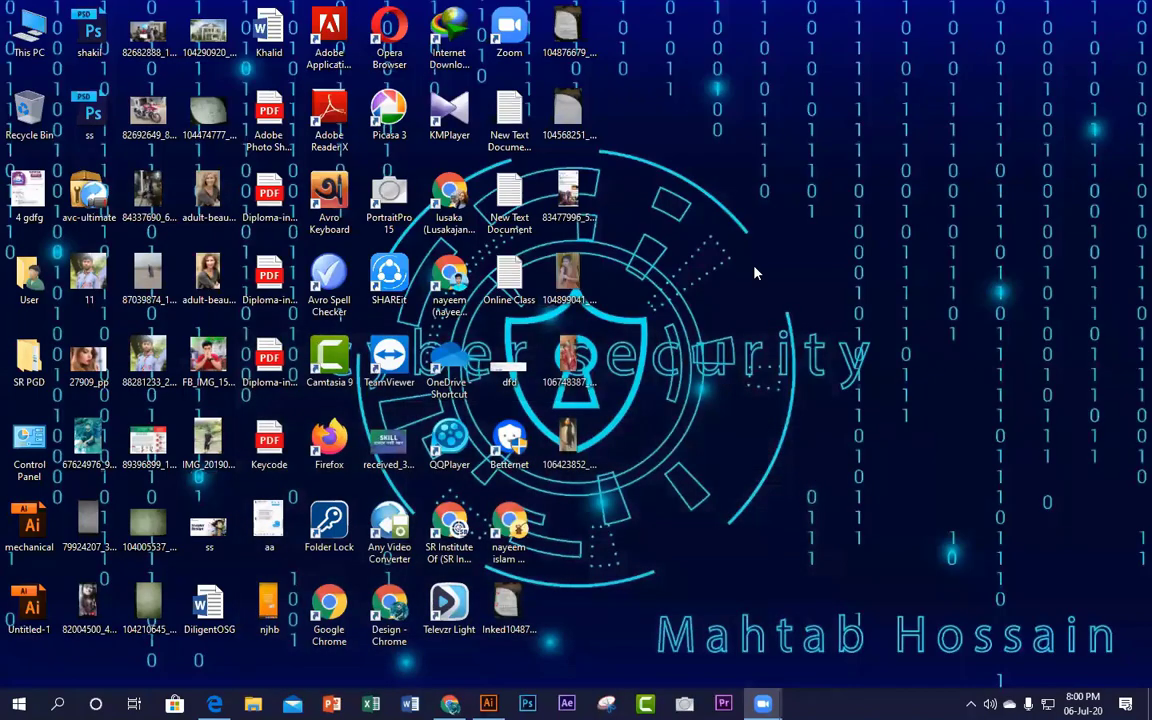
{"action": "right_click", "coordinate": [755, 272]}
{"action": "left_click", "coordinate": [798, 313]}
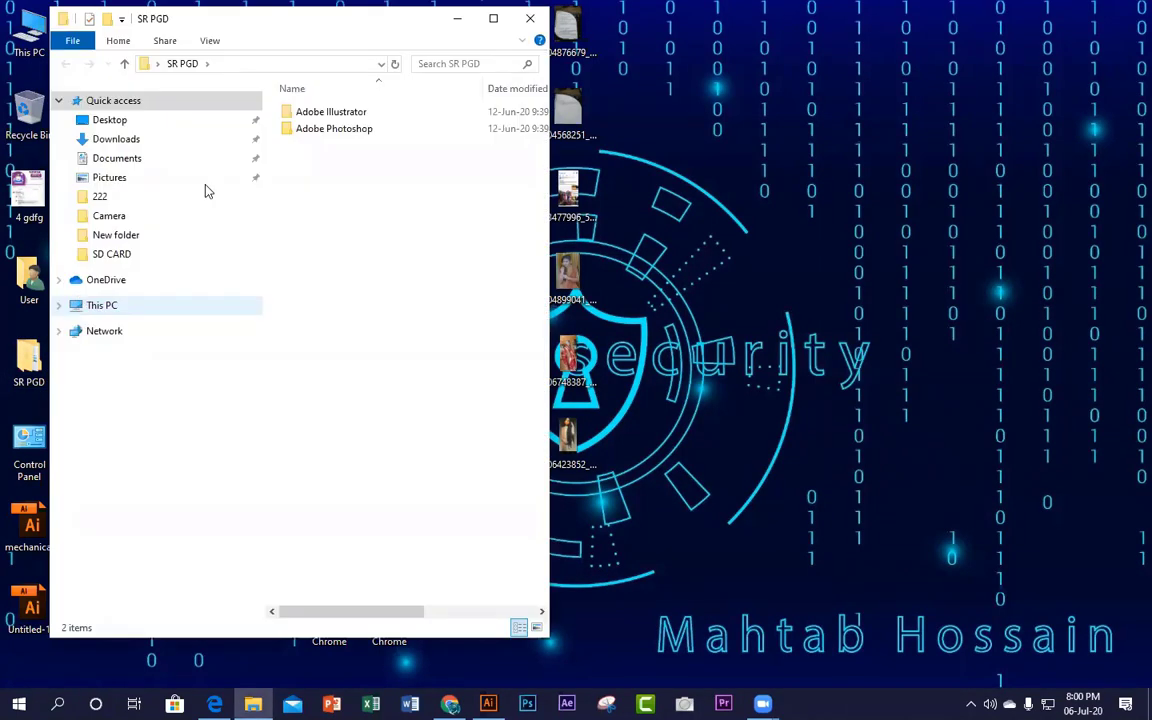
{"action": "double_click", "coordinate": [360, 116]}
{"action": "double_click", "coordinate": [303, 117]}
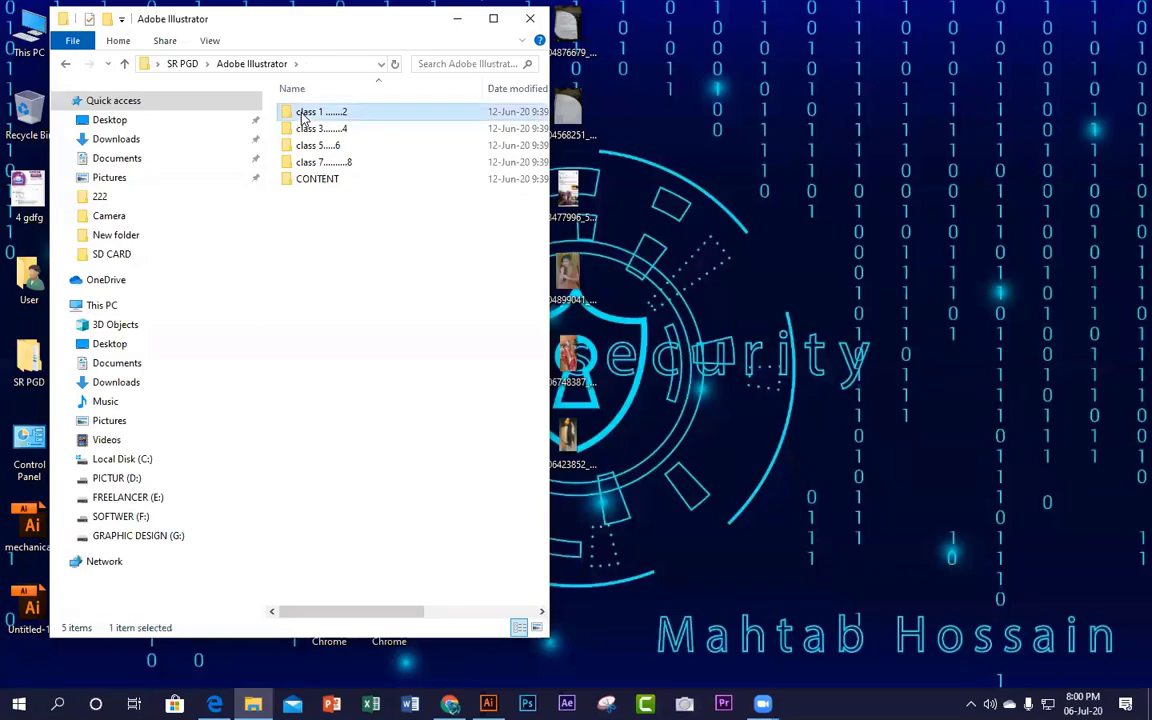
{"action": "left_click", "coordinate": [400, 133]}
{"action": "double_click", "coordinate": [398, 133]}
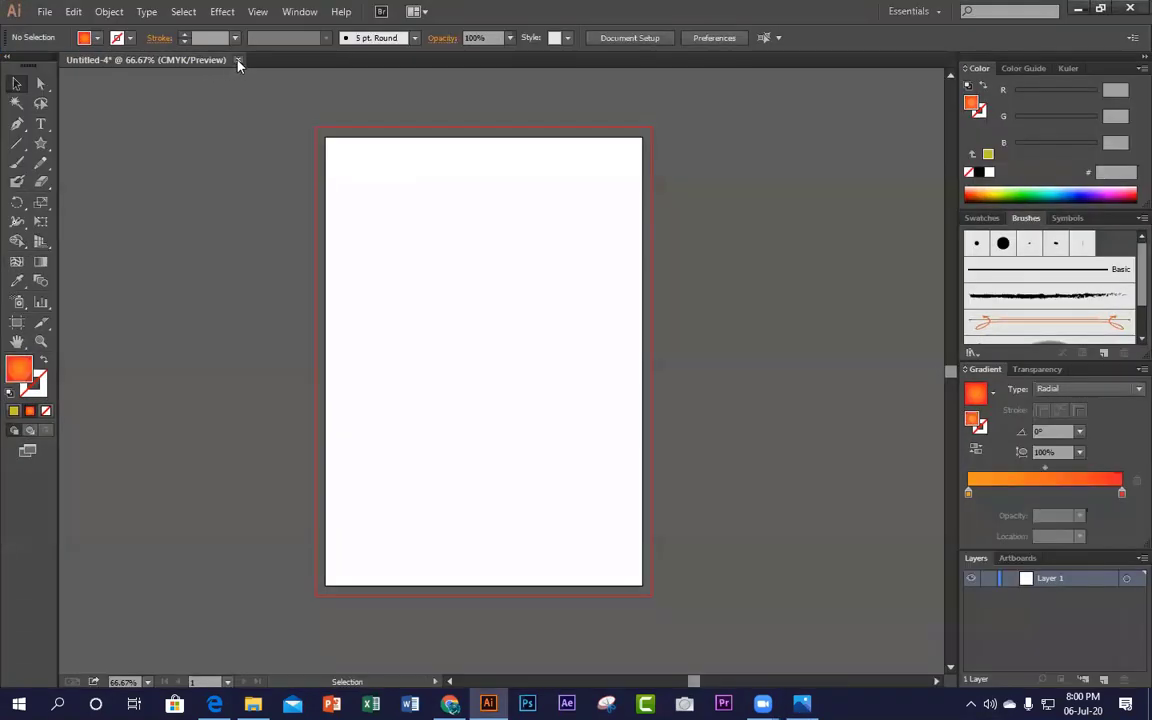
Step: Close Untitled-4 in Illustrator without saving and create a new portrait A4 document in CMYK with 0.25 in bleeds
{"action": "left_click", "coordinate": [238, 60]}
{"action": "left_click", "coordinate": [658, 373]}
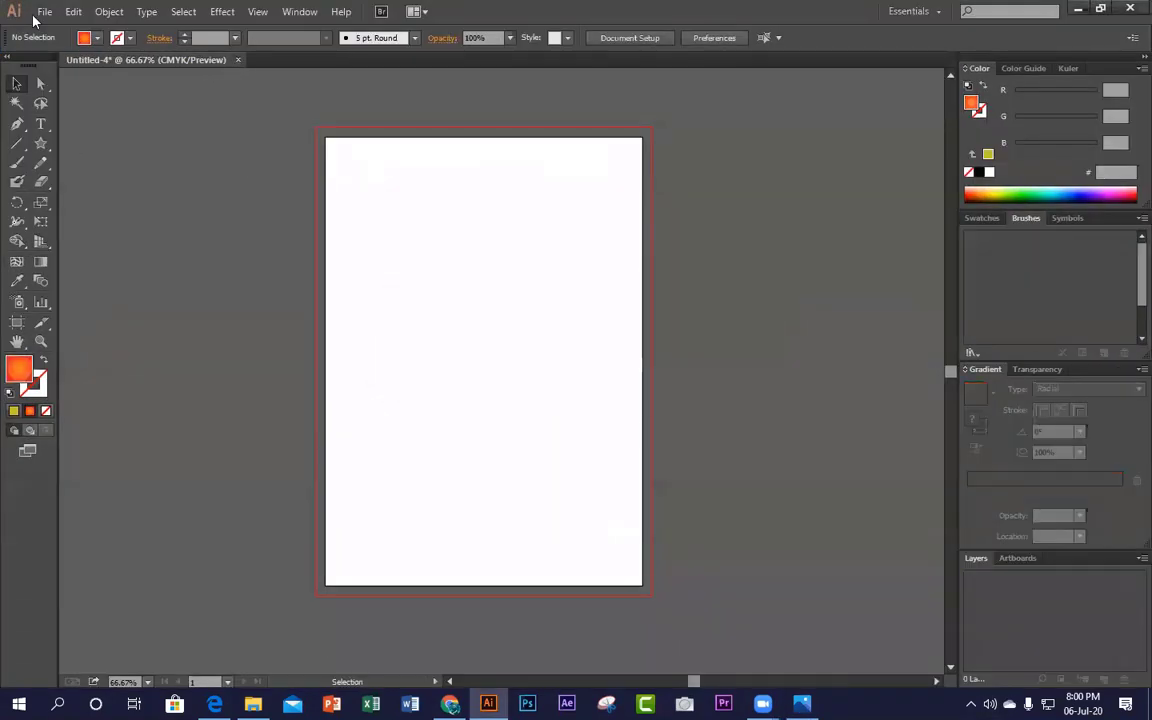
{"action": "key", "text": "ctrl+n"}
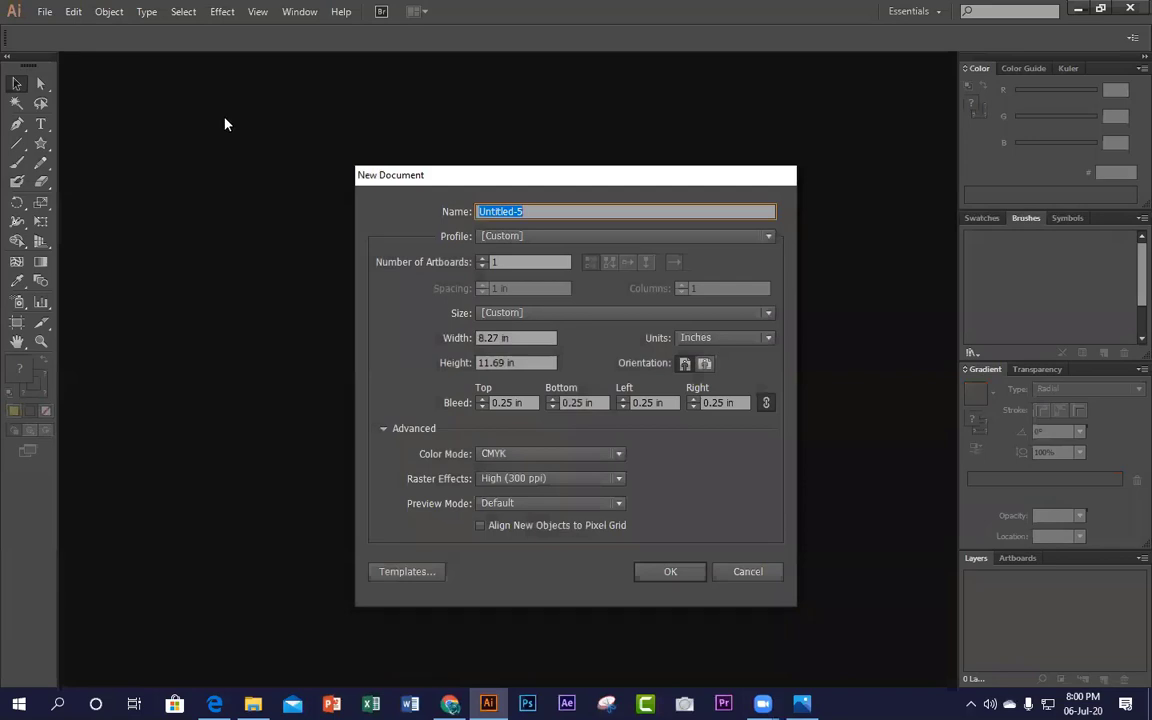
{"action": "left_click", "coordinate": [589, 312]}
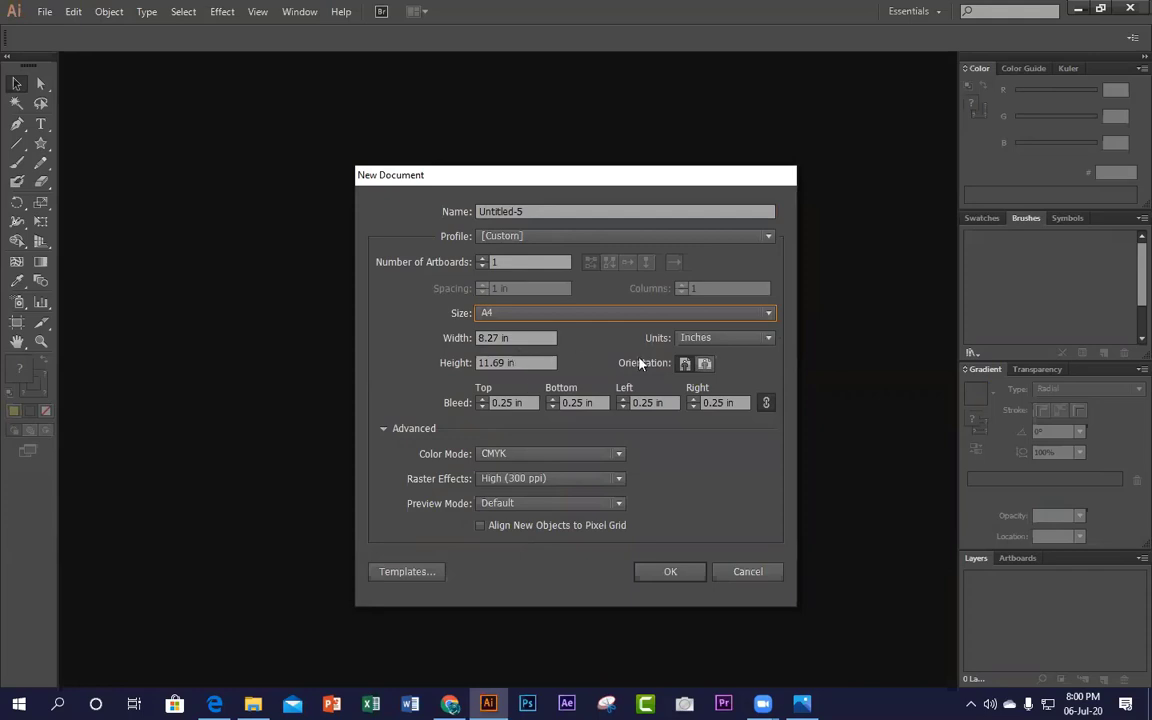
{"action": "left_click", "coordinate": [680, 576]}
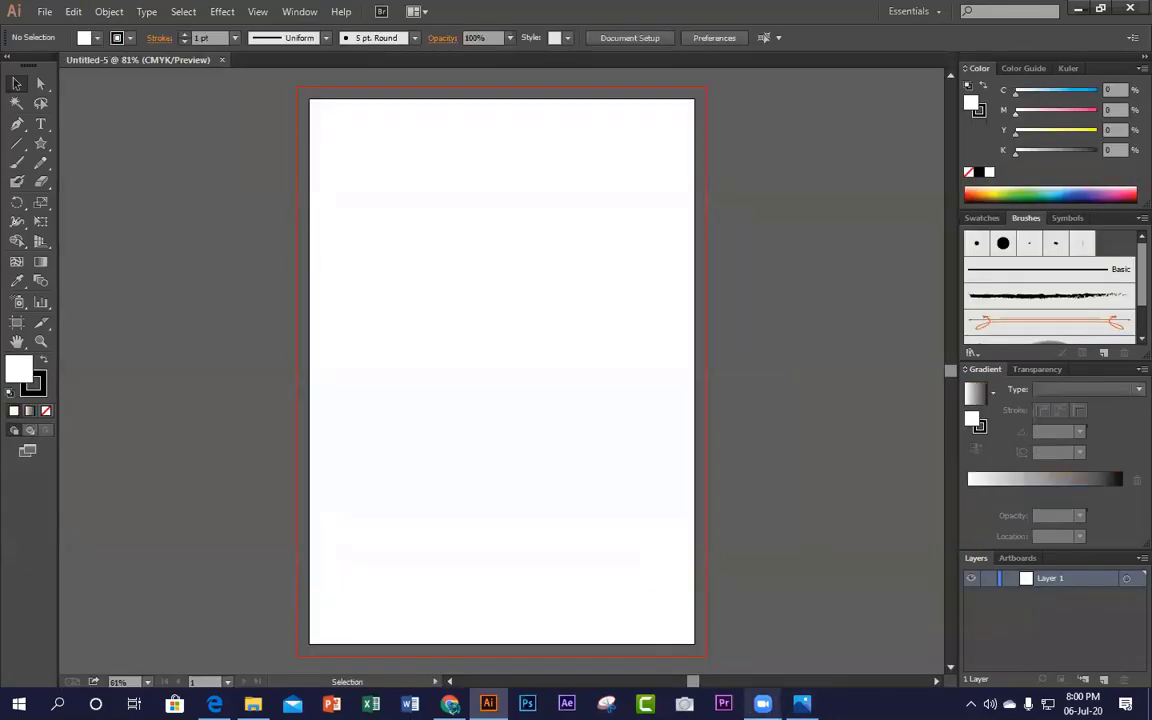
Step: Consult the flyer reference in Photos and draw a footer rectangle across the page between the bleed lines, down to the bottom bleed
{"action": "left_click", "coordinate": [802, 704]}
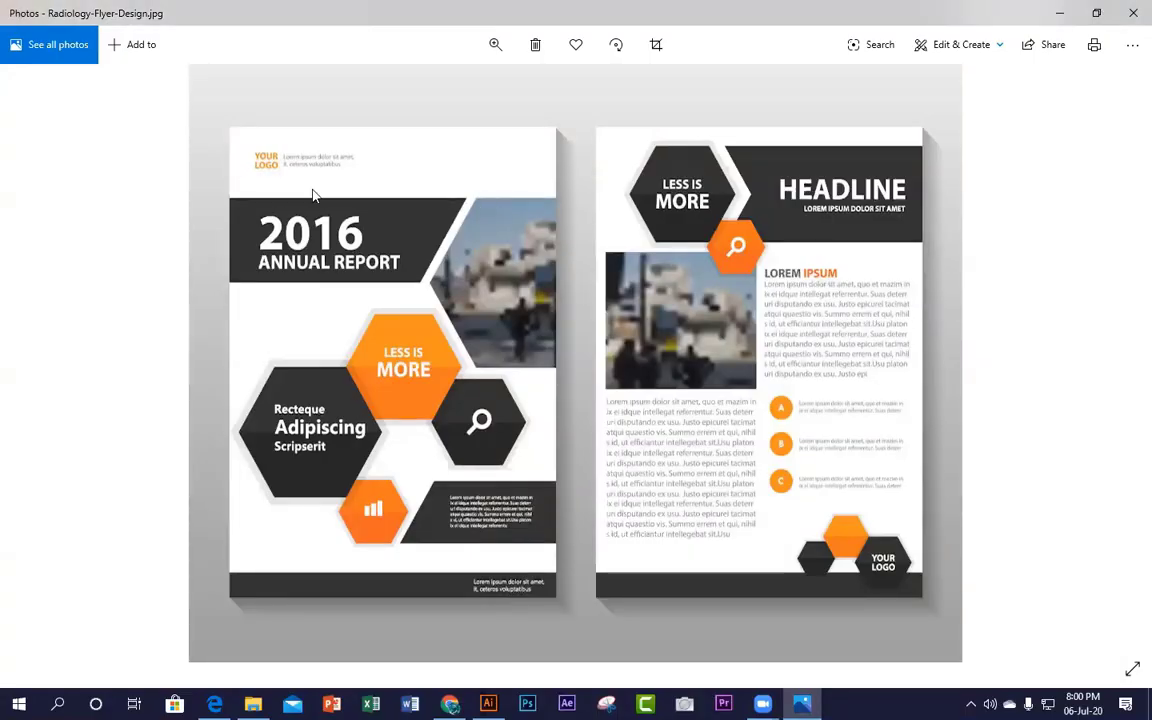
{"action": "left_click", "coordinate": [1061, 14]}
{"action": "scroll", "coordinate": [320, 437], "scroll_direction": "down", "scroll_amount": 3}
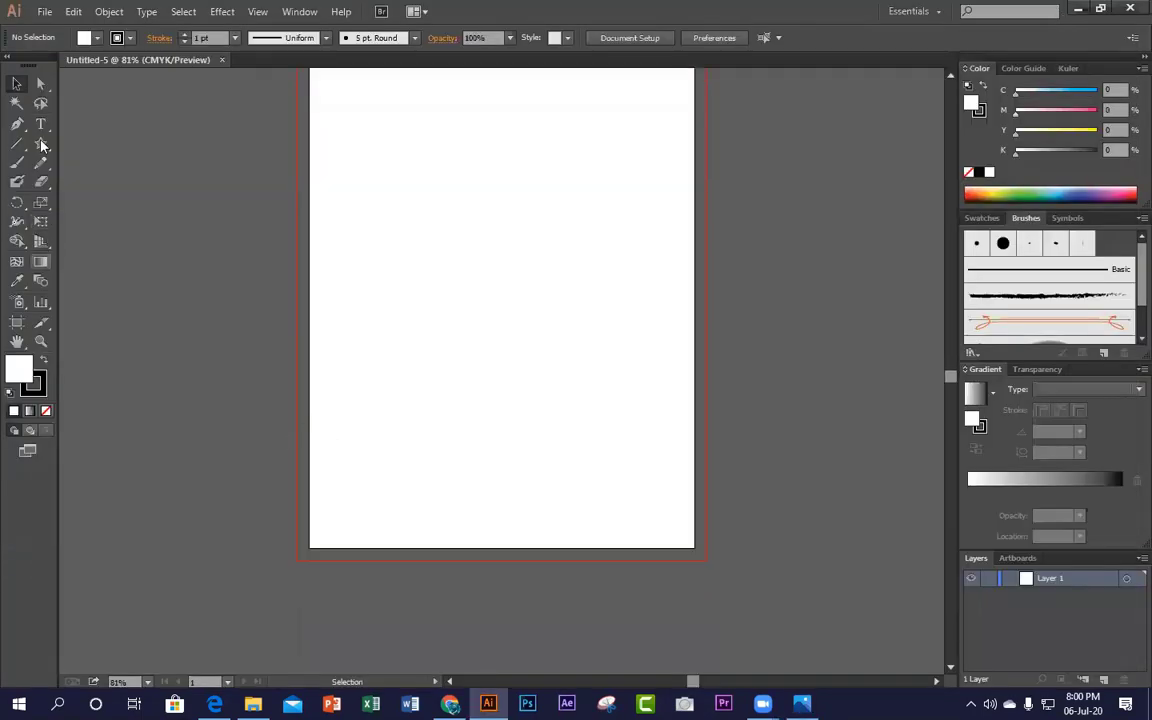
{"action": "left_click_drag", "start_coordinate": [41, 146], "coordinate": [108, 147]}
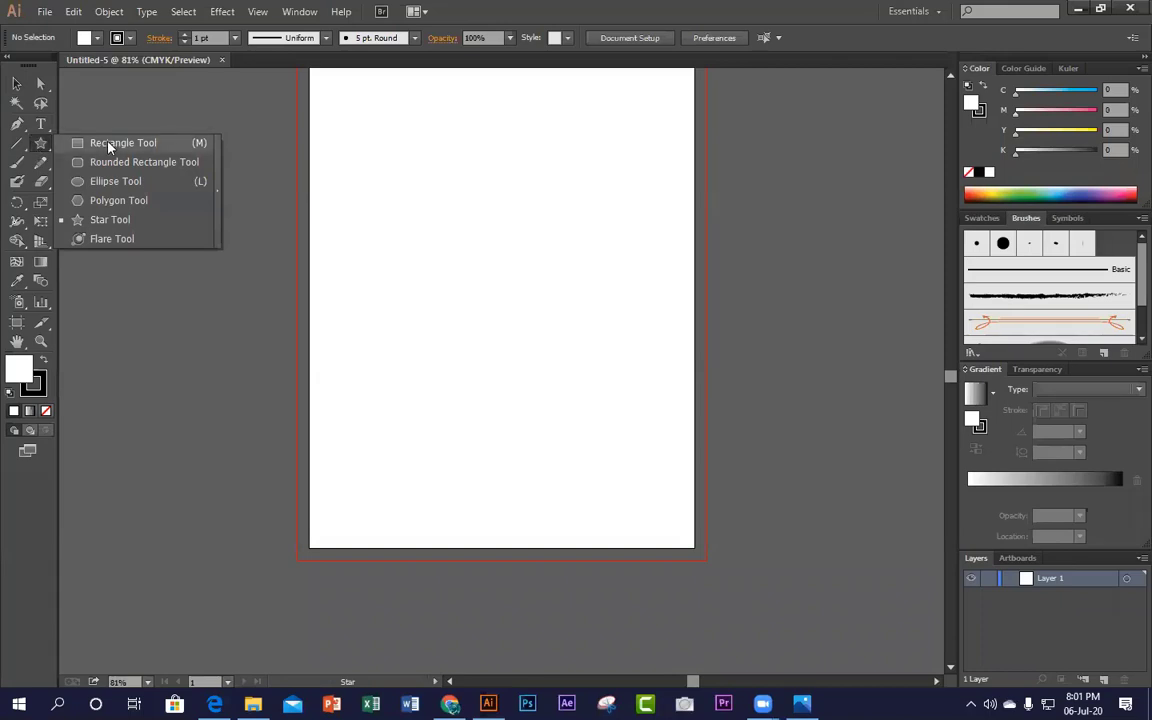
{"action": "left_click_drag", "start_coordinate": [91, 146], "coordinate": [110, 143]}
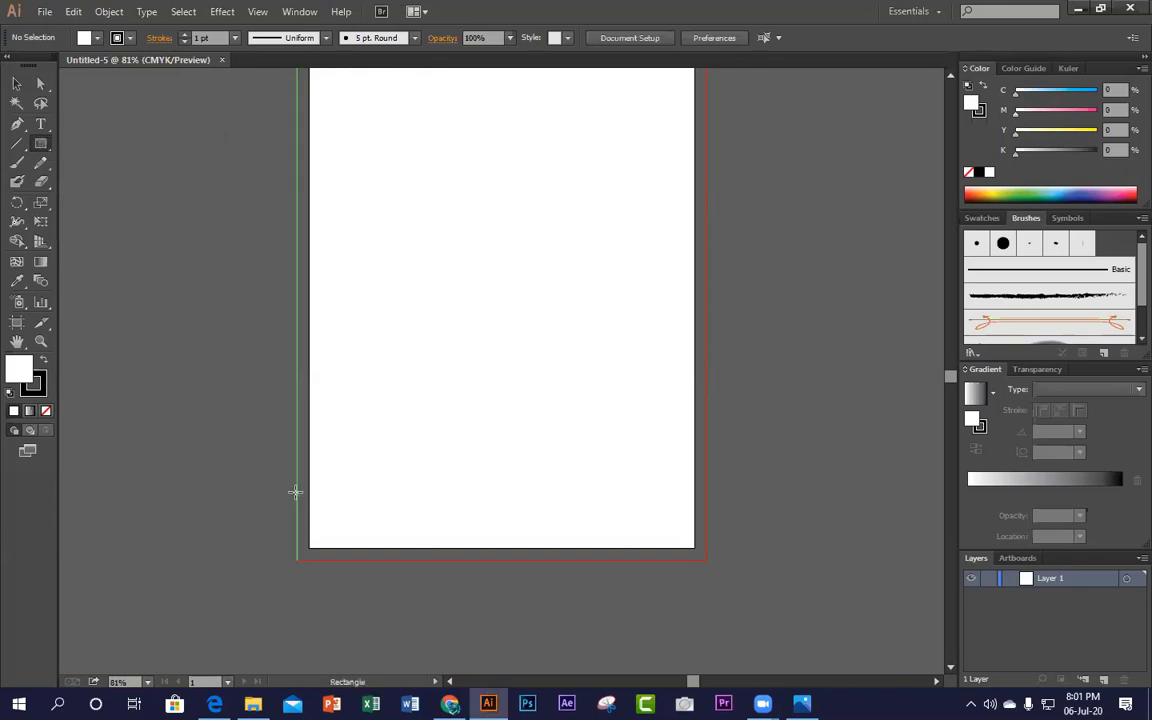
{"action": "left_click_drag", "start_coordinate": [297, 492], "coordinate": [709, 558]}
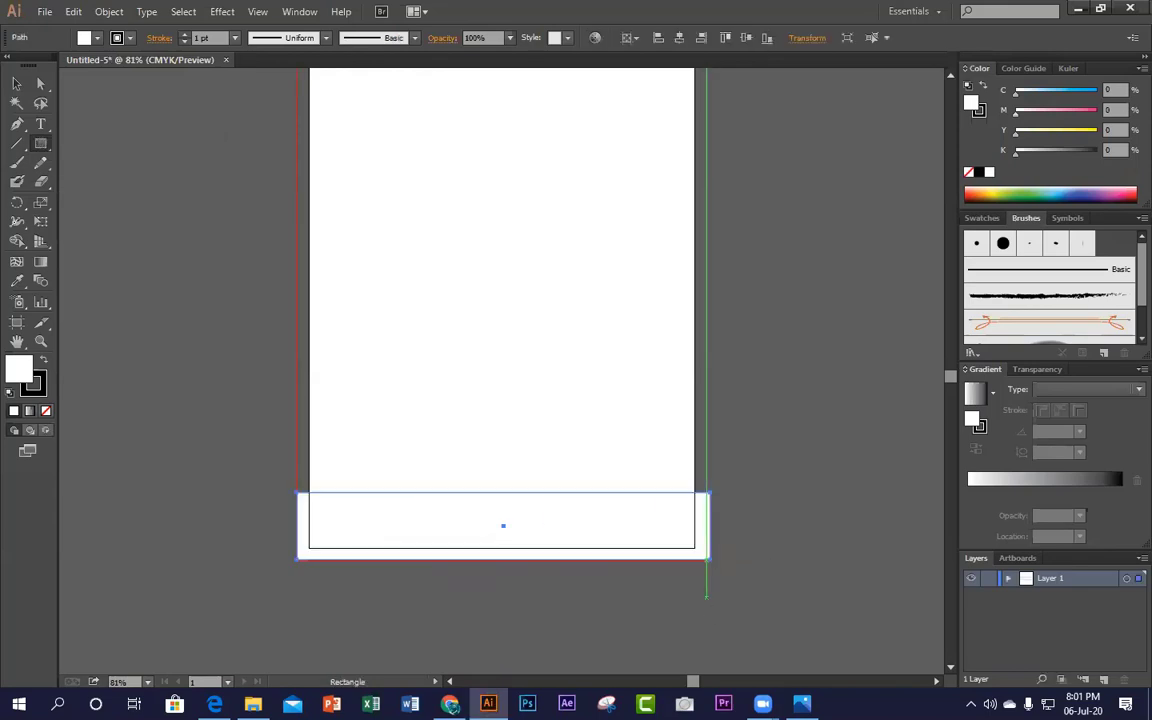
Step: Compare with the flyer reference, fill the footer rectangle with 100% K black and deselect it
{"action": "left_click", "coordinate": [801, 704]}
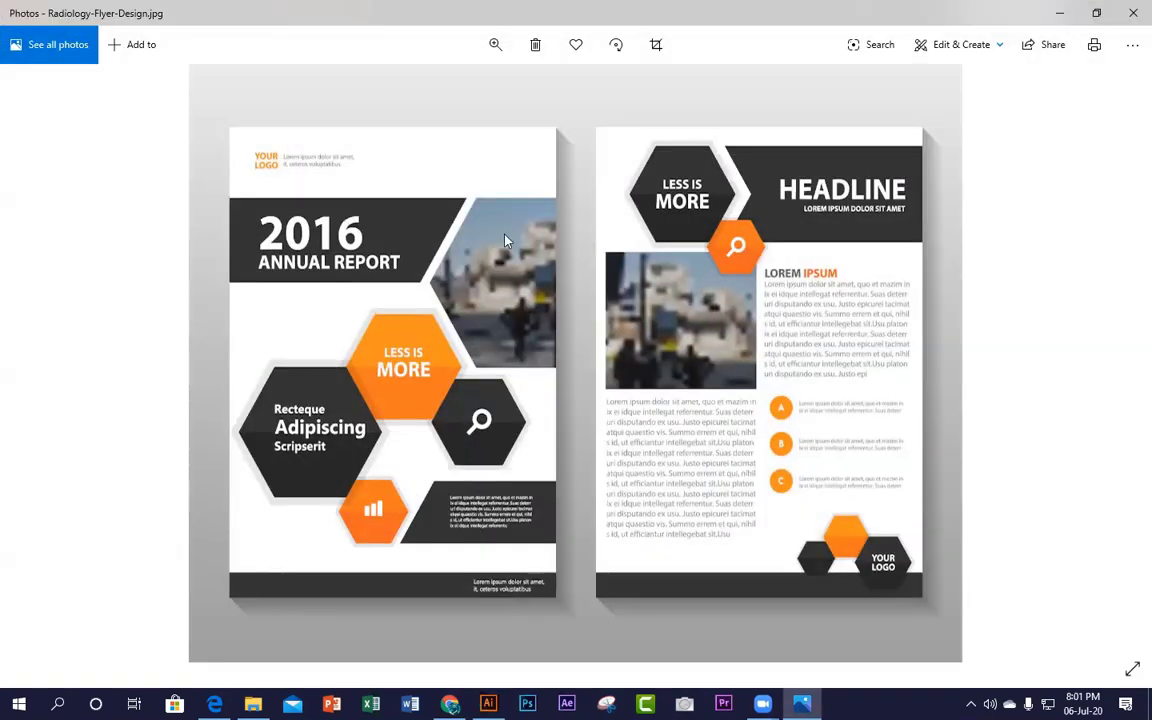
{"action": "left_click", "coordinate": [1061, 13]}
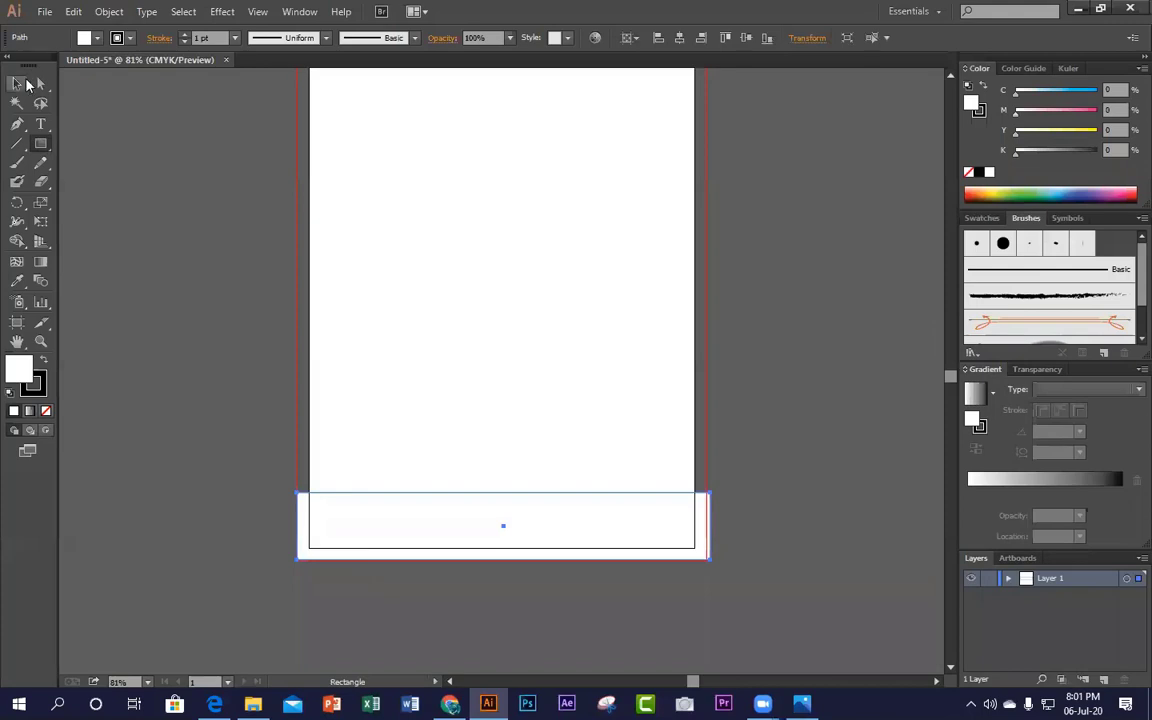
{"action": "left_click", "coordinate": [22, 84]}
{"action": "left_click_drag", "start_coordinate": [1017, 153], "coordinate": [1111, 181]}
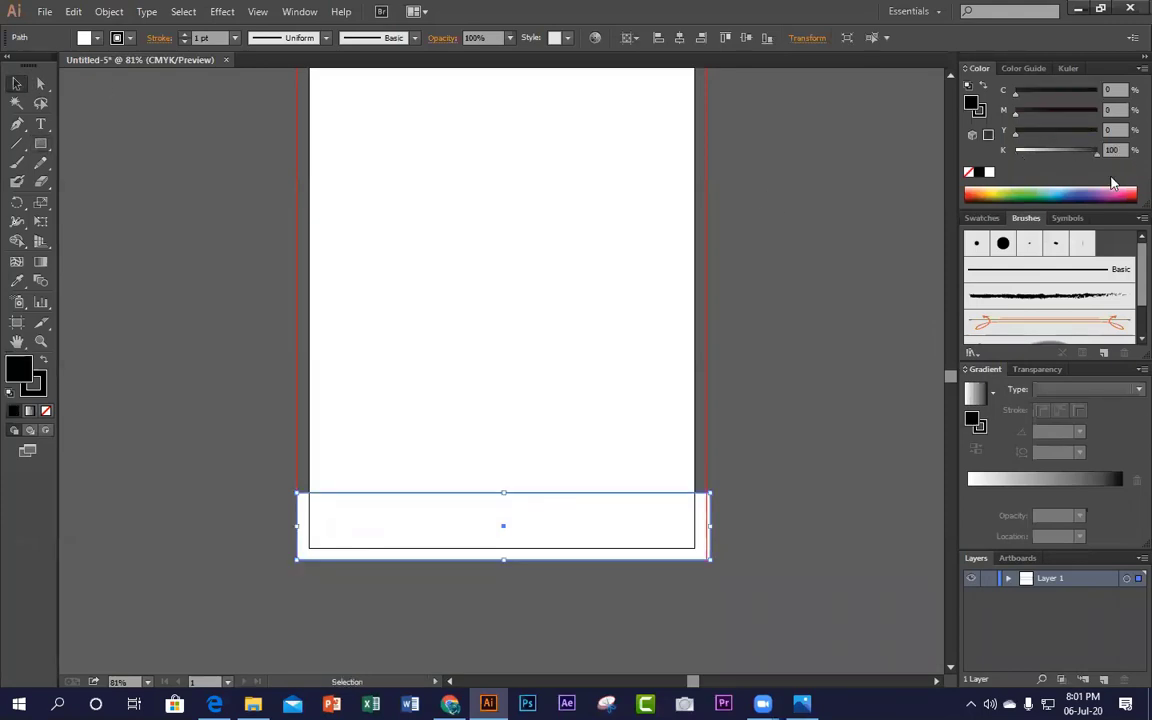
{"action": "left_click", "coordinate": [824, 322]}
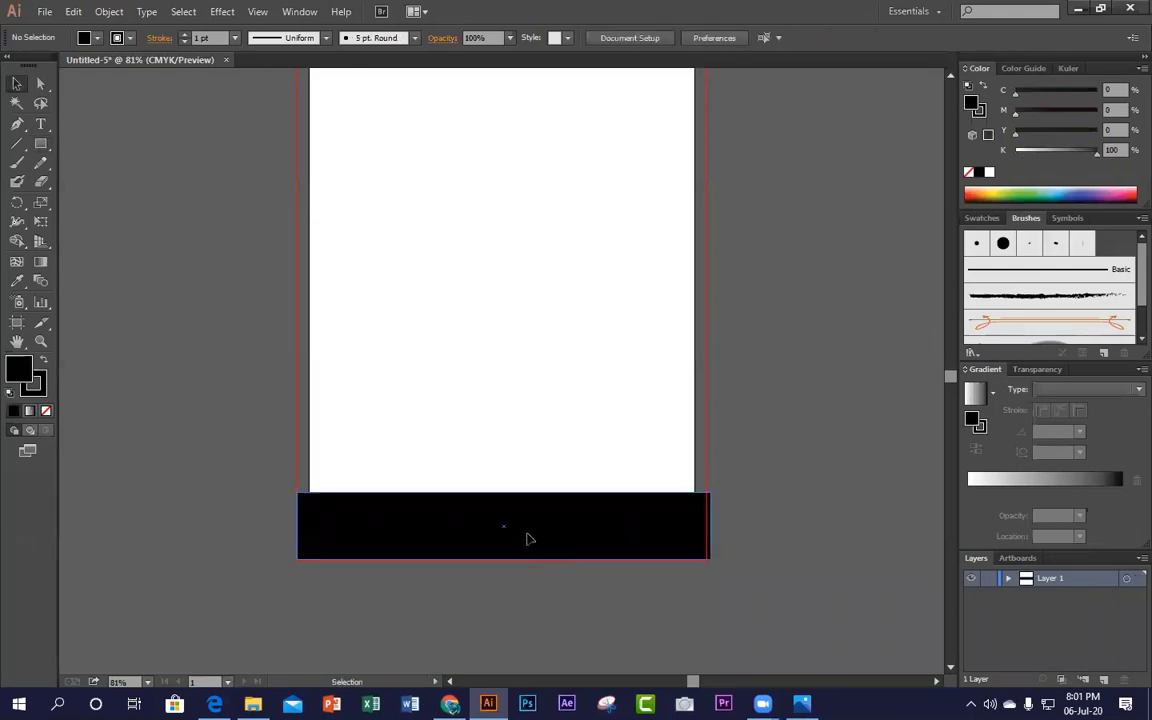
Step: Reduce the black footer bar's height slightly by lowering its top edge, and deselect it
{"action": "left_click", "coordinate": [505, 520]}
{"action": "mouse_move", "coordinate": [504, 494]}
{"action": "left_mouse_down"}
{"action": "mouse_move", "coordinate": [505, 516]}
{"action": "mouse_move", "coordinate": [504, 505]}
{"action": "left_mouse_up"}
{"action": "left_click", "coordinate": [754, 452]}
{"action": "key", "text": "space"}
{"action": "left_click_drag", "start_coordinate": [779, 391], "coordinate": [766, 518]}
{"action": "left_click_drag", "start_coordinate": [774, 419], "coordinate": [774, 394]}
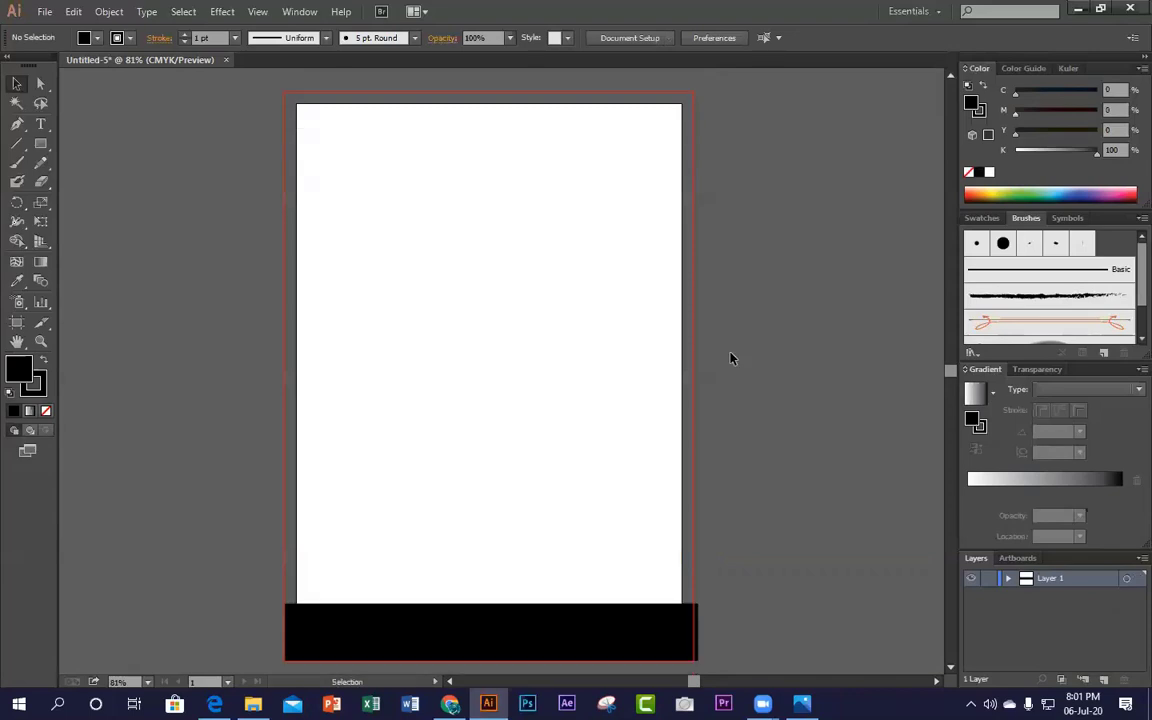
Step: Check the flyer reference and draw a black title rectangle from the left bleed line past the middle of the page's upper part
{"action": "key", "text": "alt+Tab"}
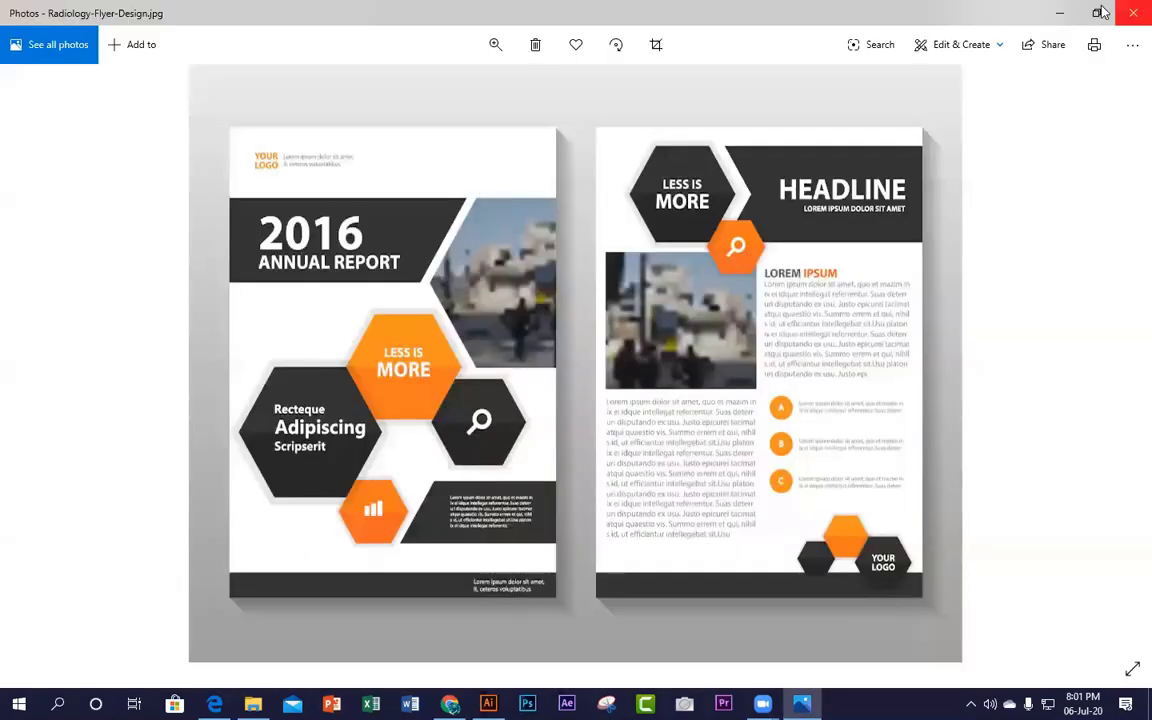
{"action": "key", "text": "alt+Tab"}
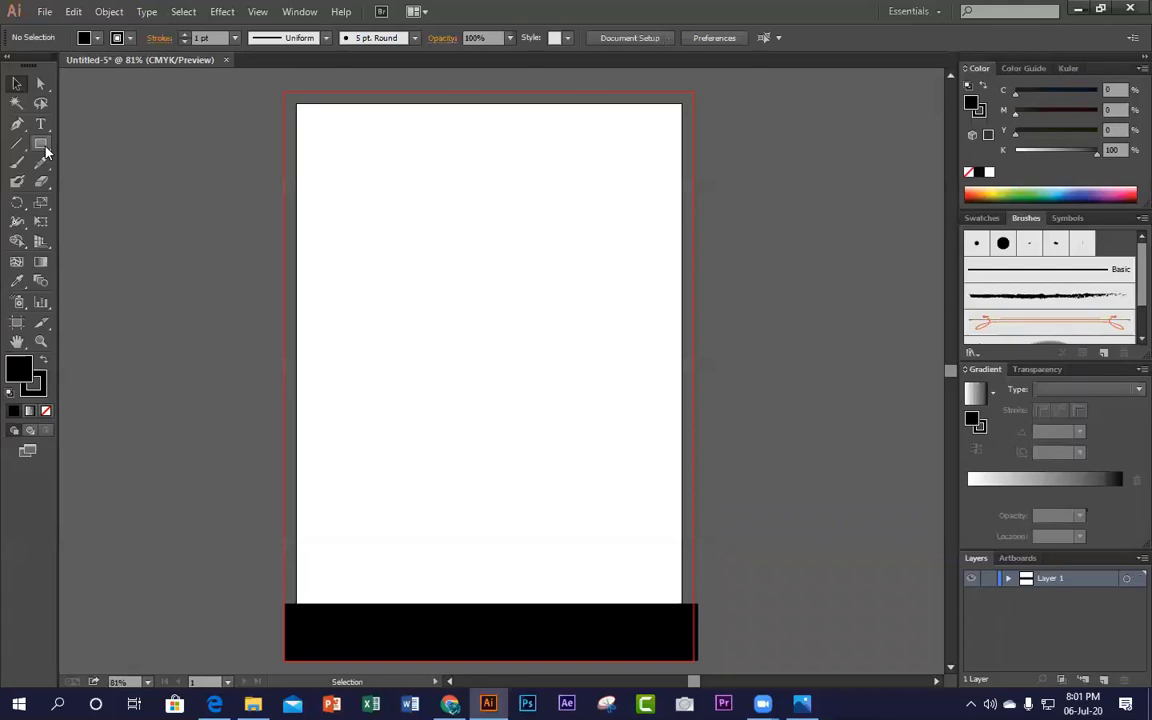
{"action": "left_click", "coordinate": [44, 147]}
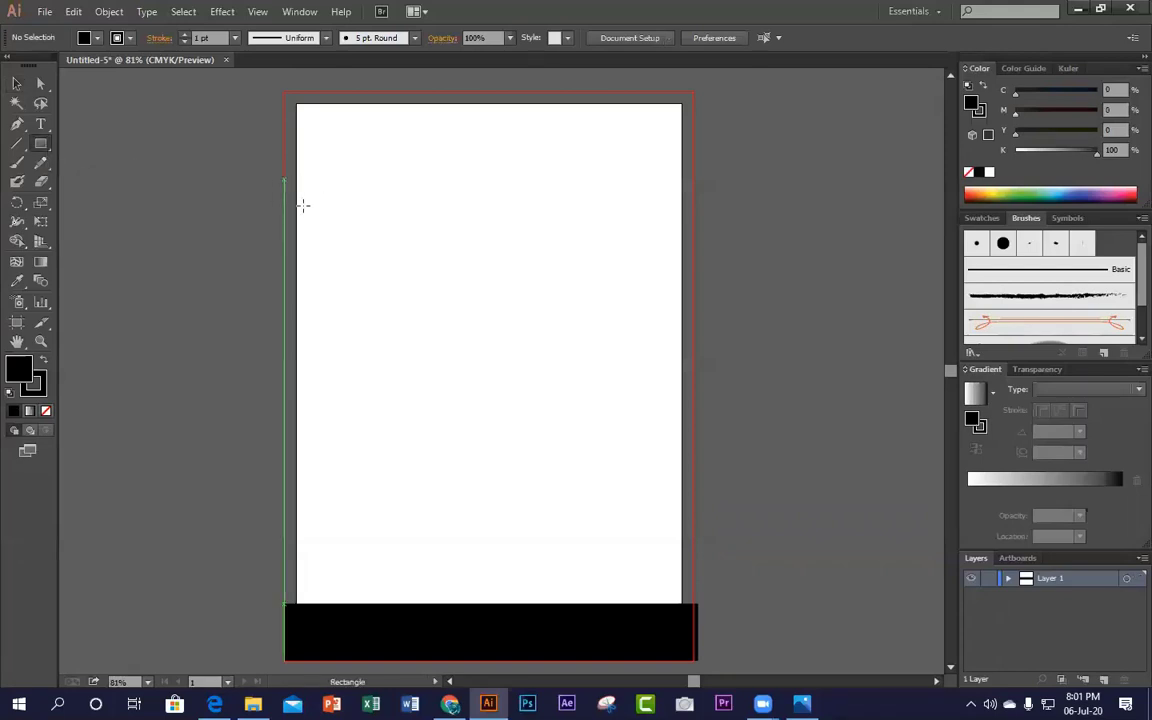
{"action": "left_click_drag", "start_coordinate": [285, 179], "coordinate": [525, 309]}
{"action": "key", "text": "v"}
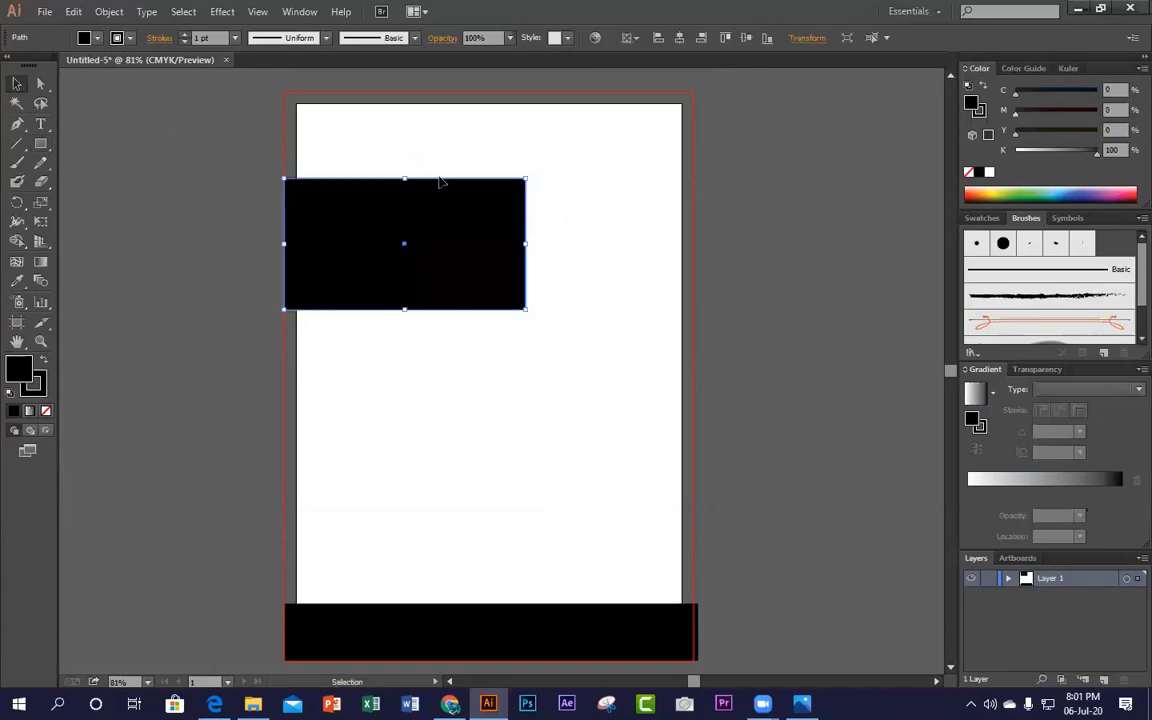
Step: Resize and shift the title rectangle so it sits slightly lower on the page, its left edge still on the bleed line
{"action": "left_click_drag", "start_coordinate": [404, 179], "coordinate": [405, 211]}
{"action": "left_click_drag", "start_coordinate": [404, 309], "coordinate": [445, 347]}
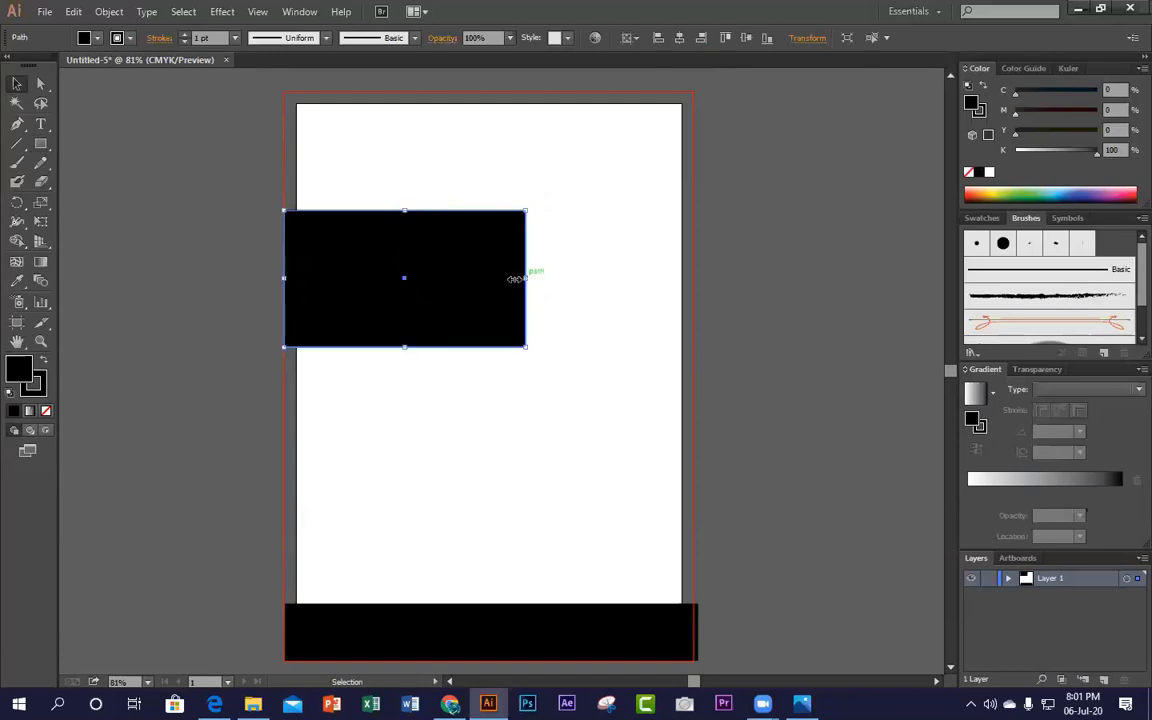
{"action": "left_click_drag", "start_coordinate": [524, 279], "coordinate": [511, 281]}
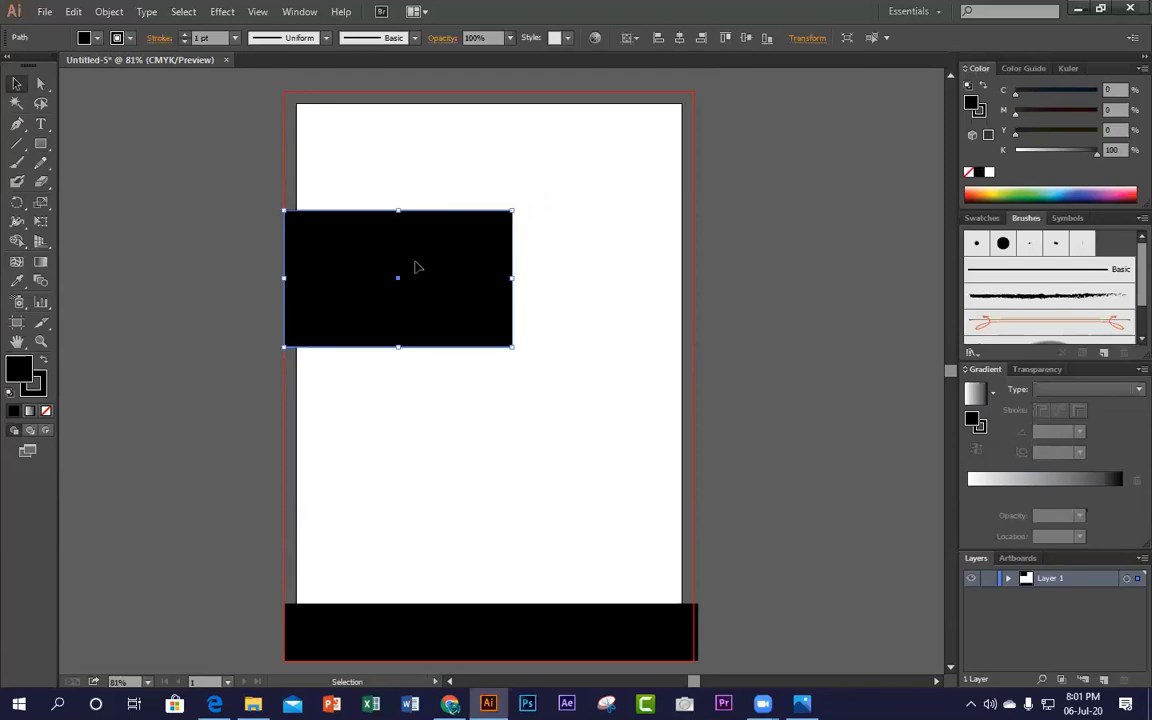
{"action": "left_click_drag", "start_coordinate": [418, 267], "coordinate": [418, 261]}
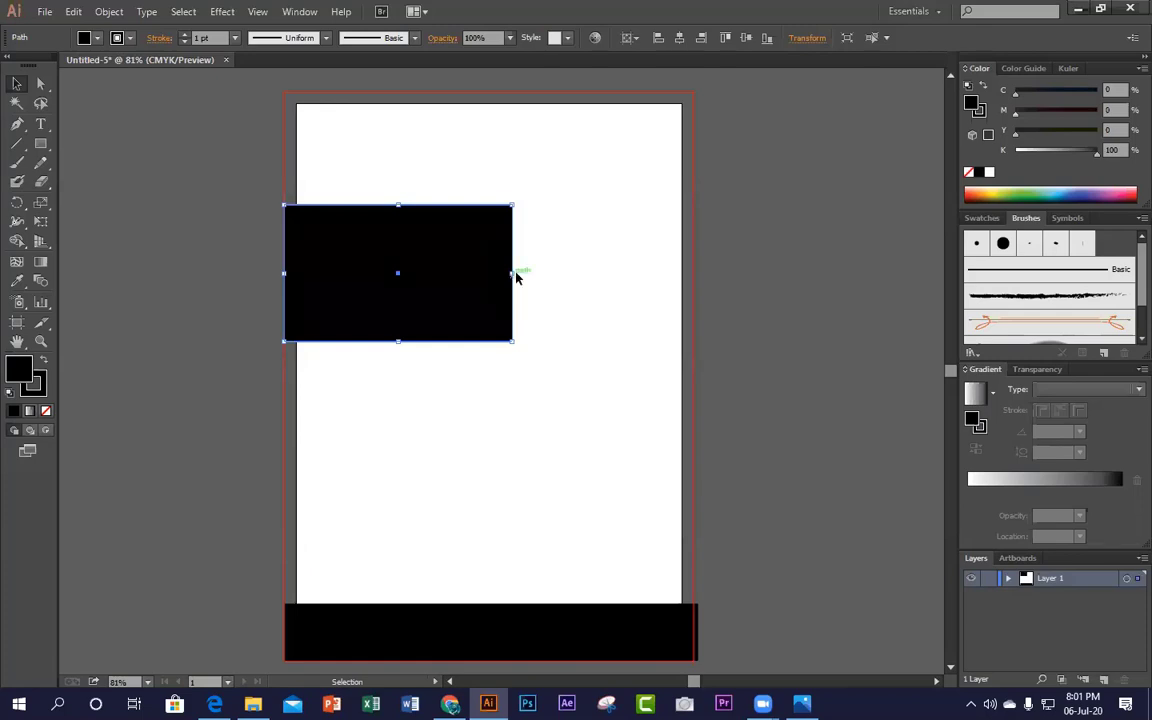
{"action": "left_click_drag", "start_coordinate": [513, 272], "coordinate": [528, 272]}
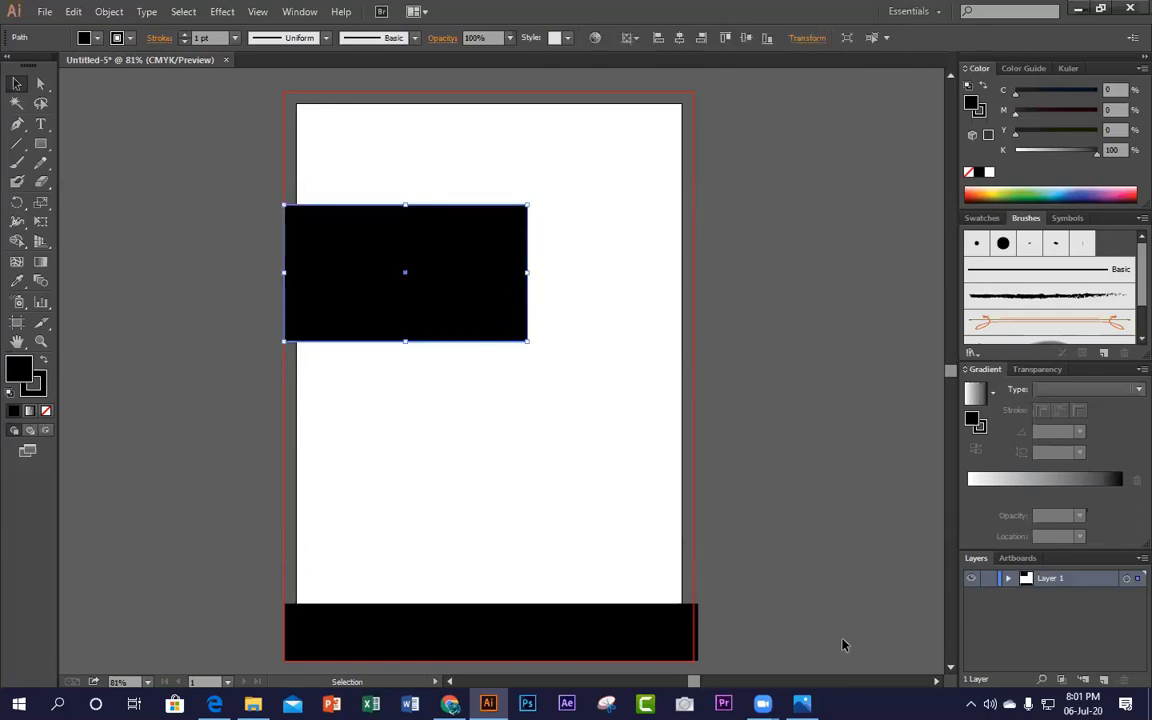
Step: Check the flyer reference, reduce the black title rectangle's height by raising its bottom edge, and deselect it
{"action": "left_click", "coordinate": [801, 704]}
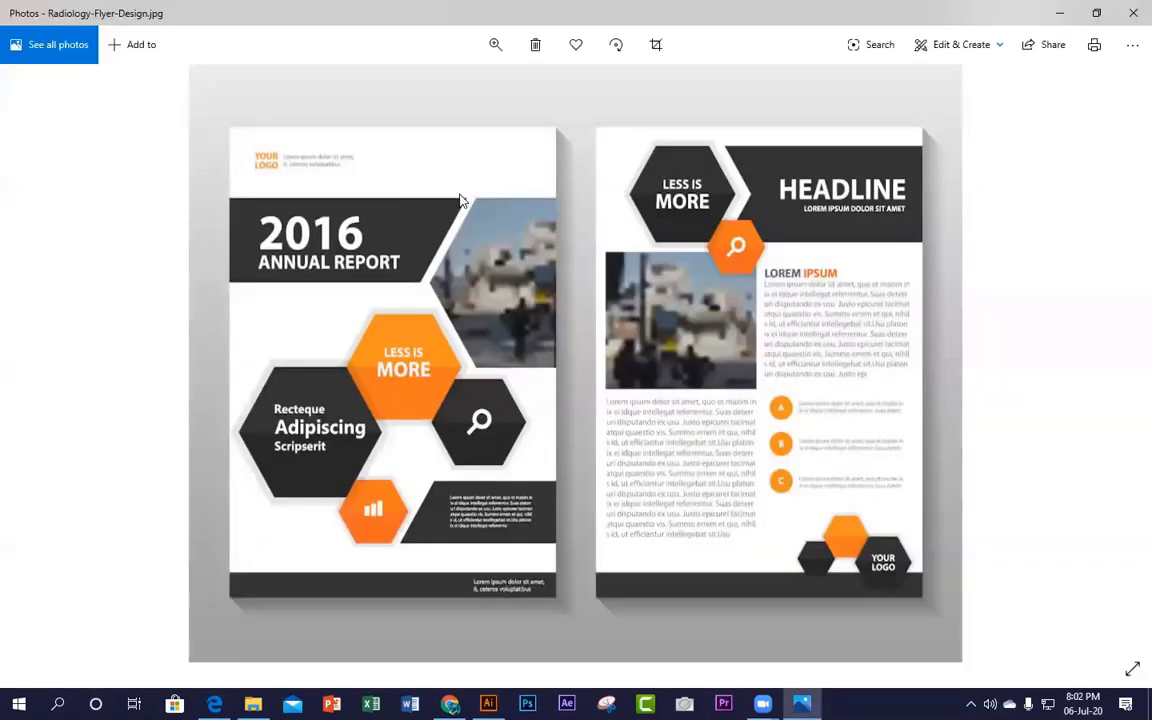
{"action": "left_click", "coordinate": [1062, 12]}
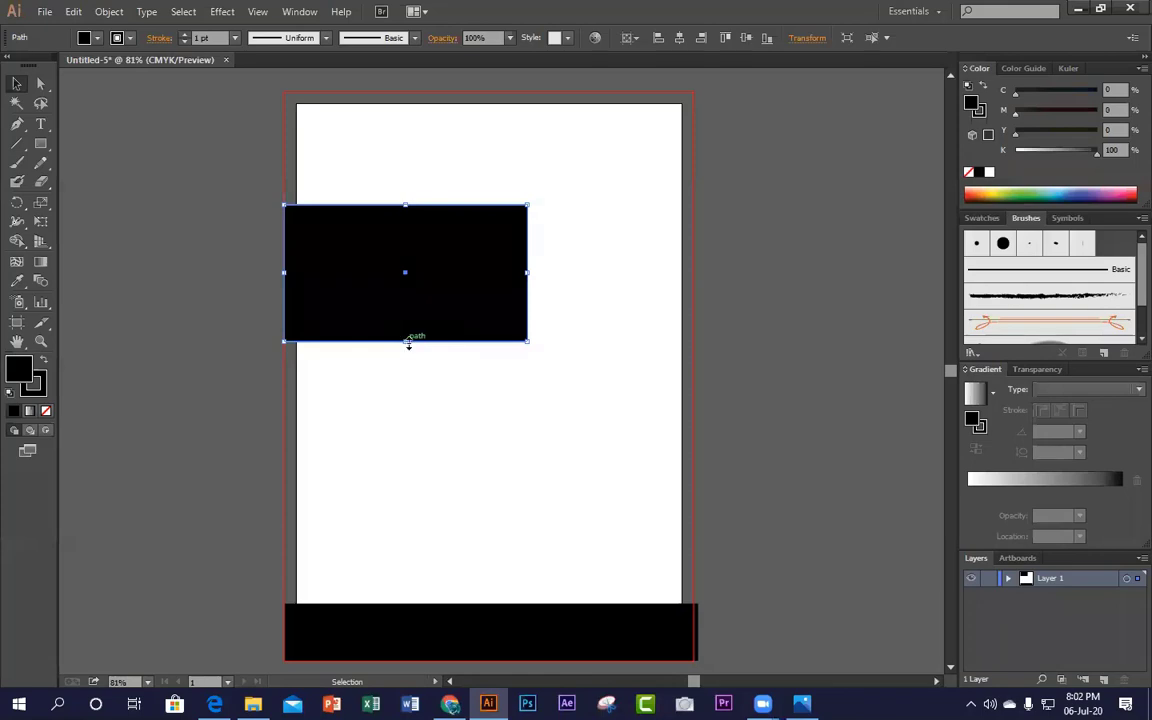
{"action": "left_click_drag", "start_coordinate": [406, 336], "coordinate": [405, 321]}
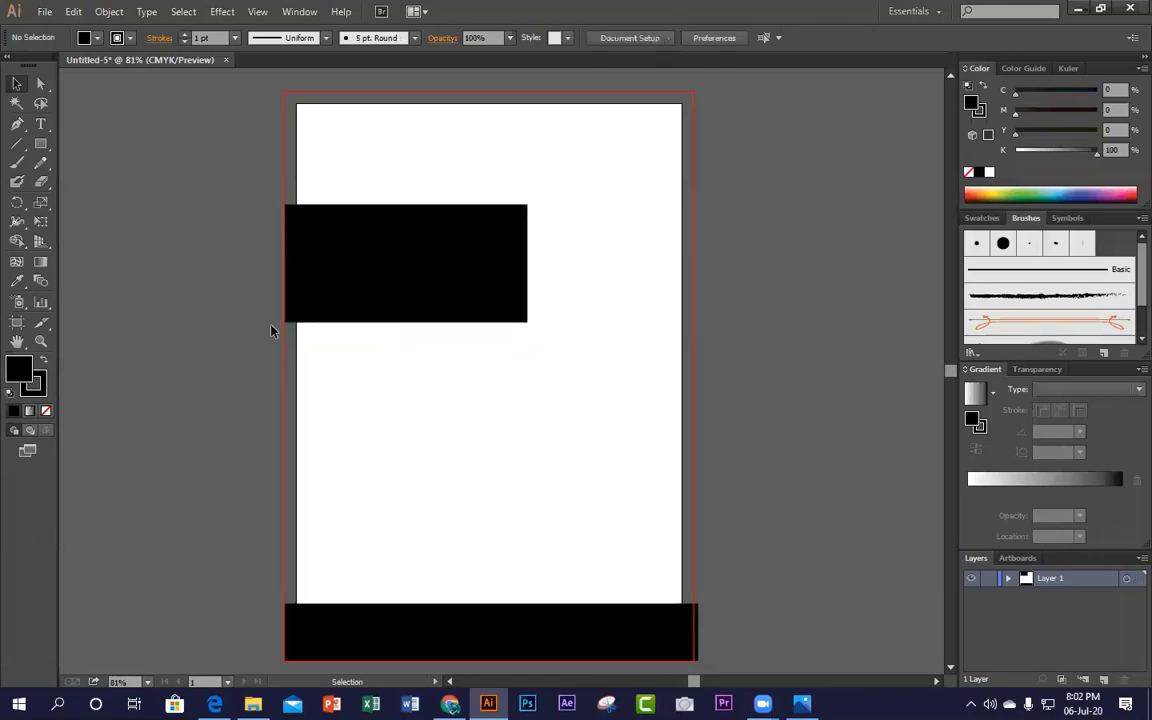
Step: Slant the title rectangle's right side by moving only its lower-right anchor inward along the bottom edge, and deselect it
{"action": "left_click", "coordinate": [40, 88]}
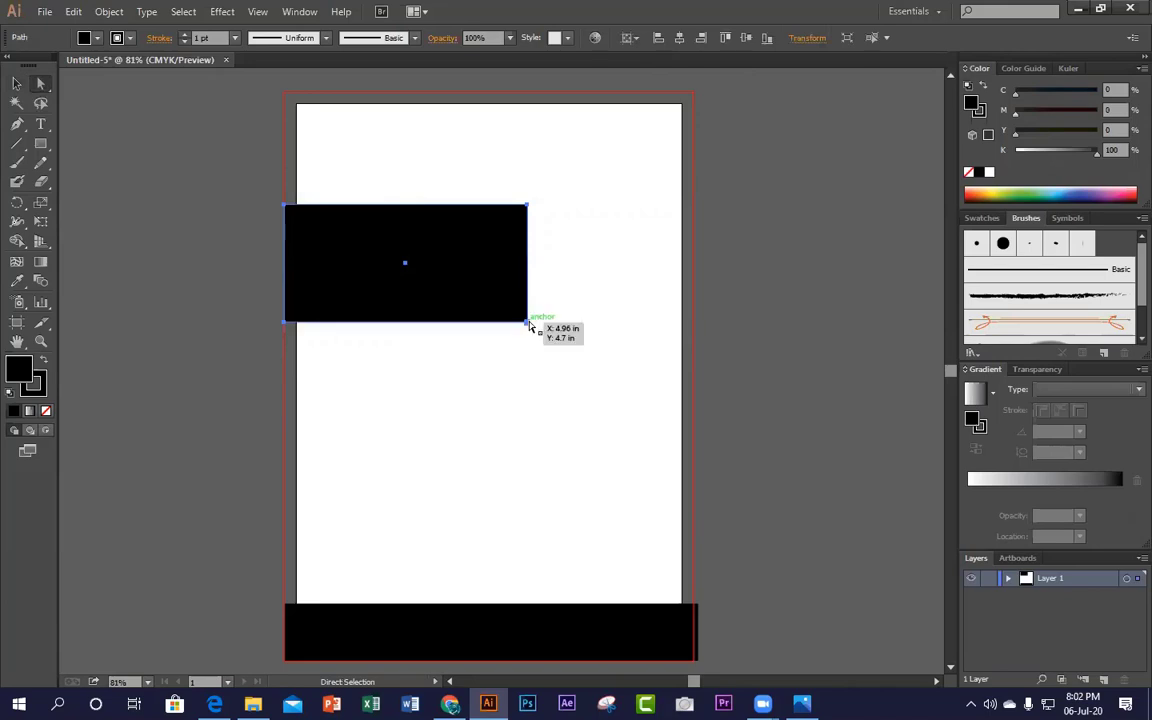
{"action": "left_click_drag", "start_coordinate": [529, 323], "coordinate": [460, 322]}
{"action": "left_click", "coordinate": [496, 391]}
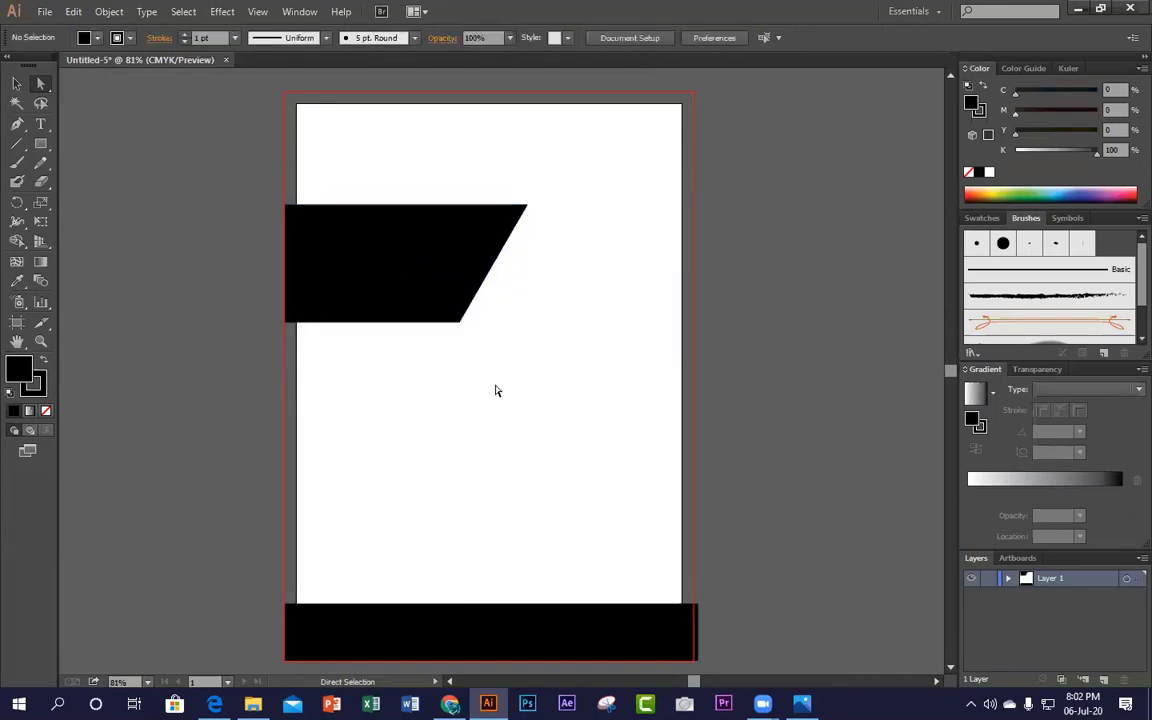
Step: Widen the slanted title shape slightly toward the right, keeping its left edge on the bleed line, and deselect it
{"action": "left_click", "coordinate": [19, 86]}
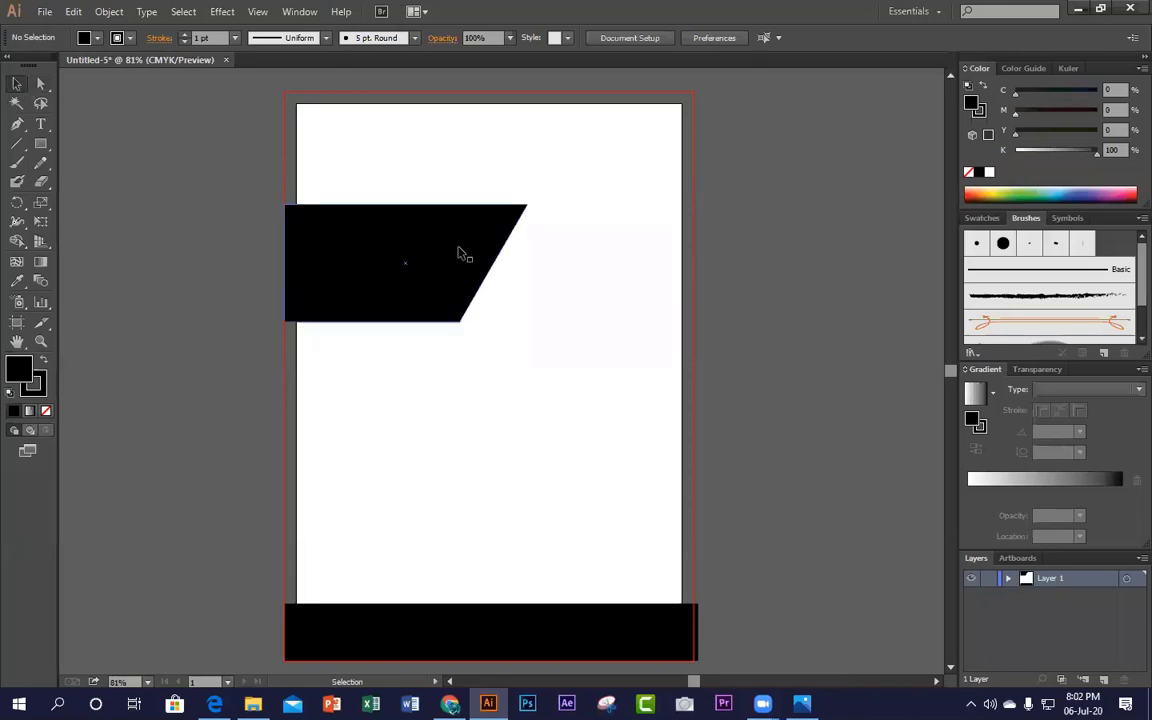
{"action": "left_click", "coordinate": [418, 230]}
{"action": "mouse_move", "coordinate": [553, 263]}
{"action": "left_mouse_down"}
{"action": "mouse_move", "coordinate": [563, 262]}
{"action": "mouse_move", "coordinate": [544, 263]}
{"action": "left_mouse_up"}
{"action": "left_click", "coordinate": [760, 249]}
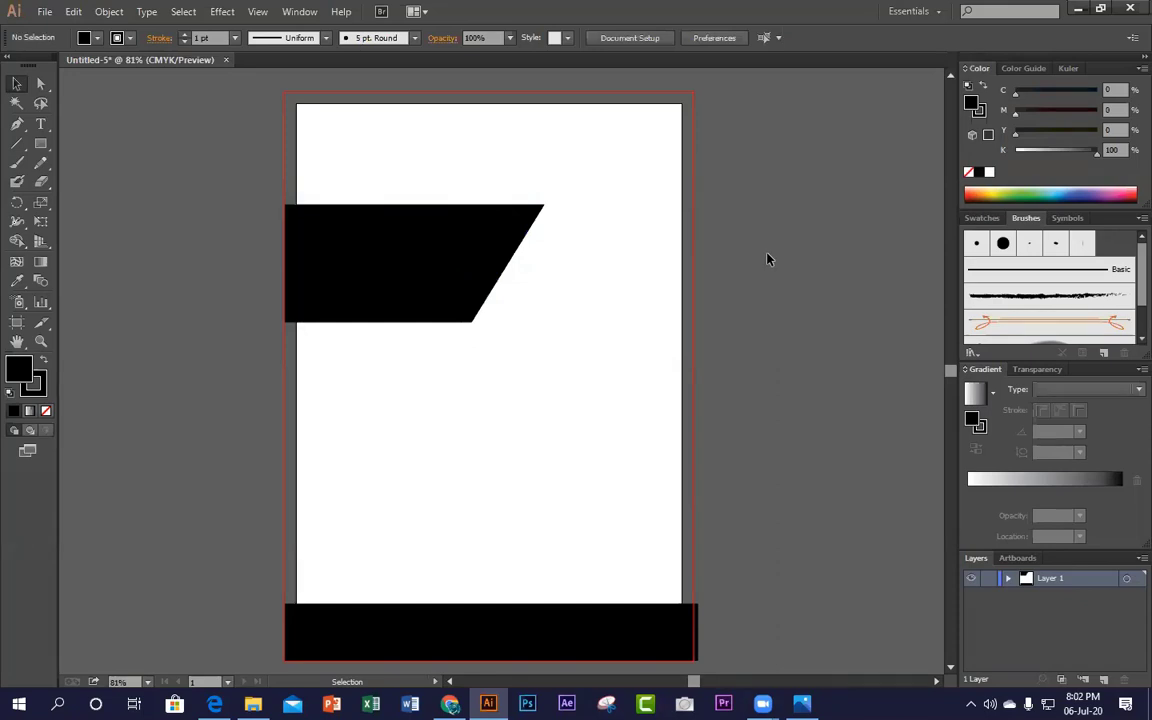
Step: Check the flyer reference and draw a tall black rectangle from just beside the title shape's upper-right tip to the right bleed line
{"action": "mouse_move", "coordinate": [763, 703]}
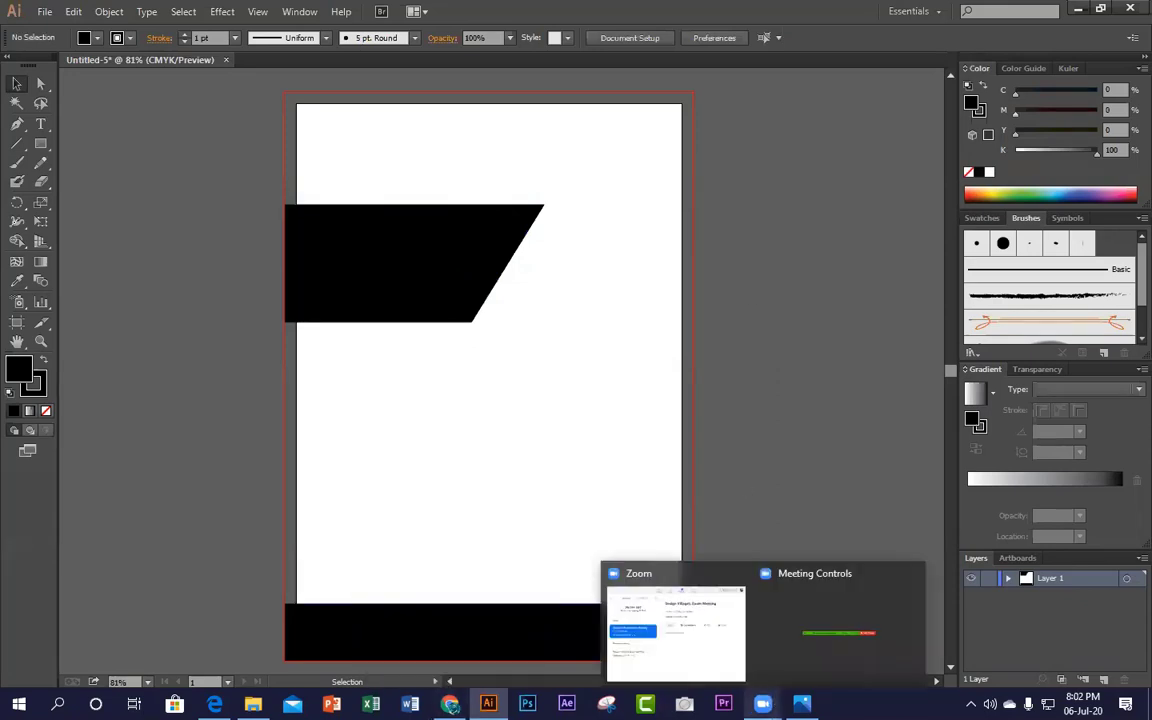
{"action": "left_click", "coordinate": [802, 703]}
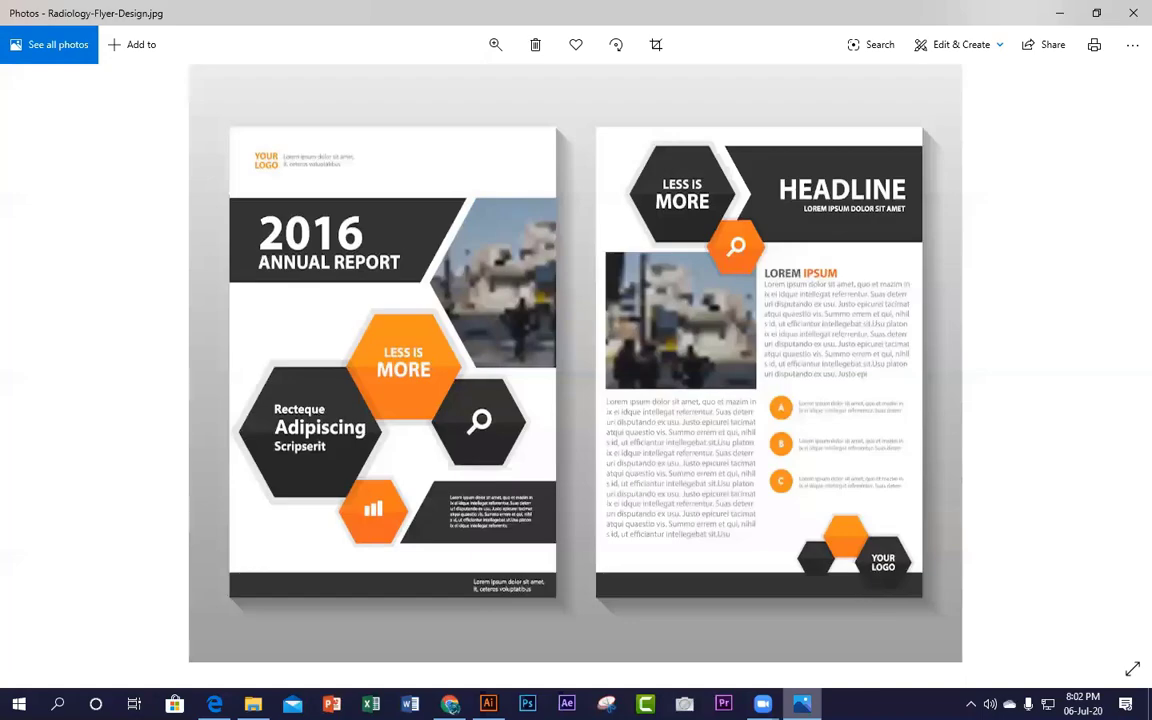
{"action": "left_click", "coordinate": [1060, 13]}
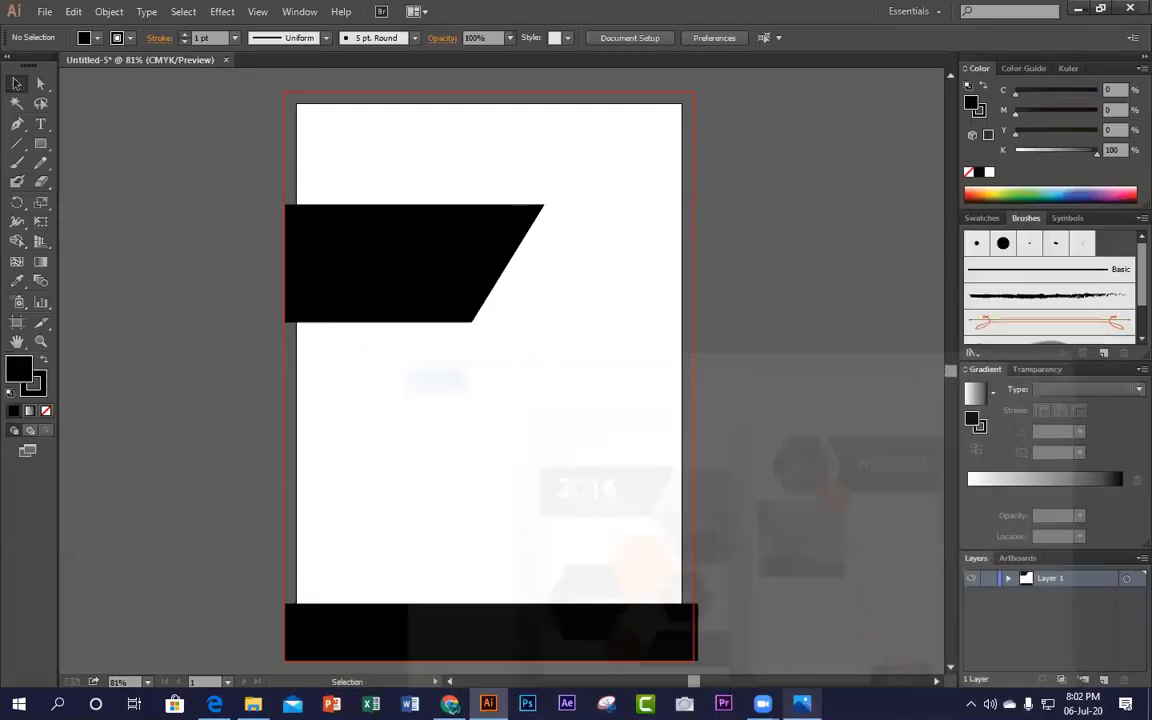
{"action": "left_click", "coordinate": [40, 142]}
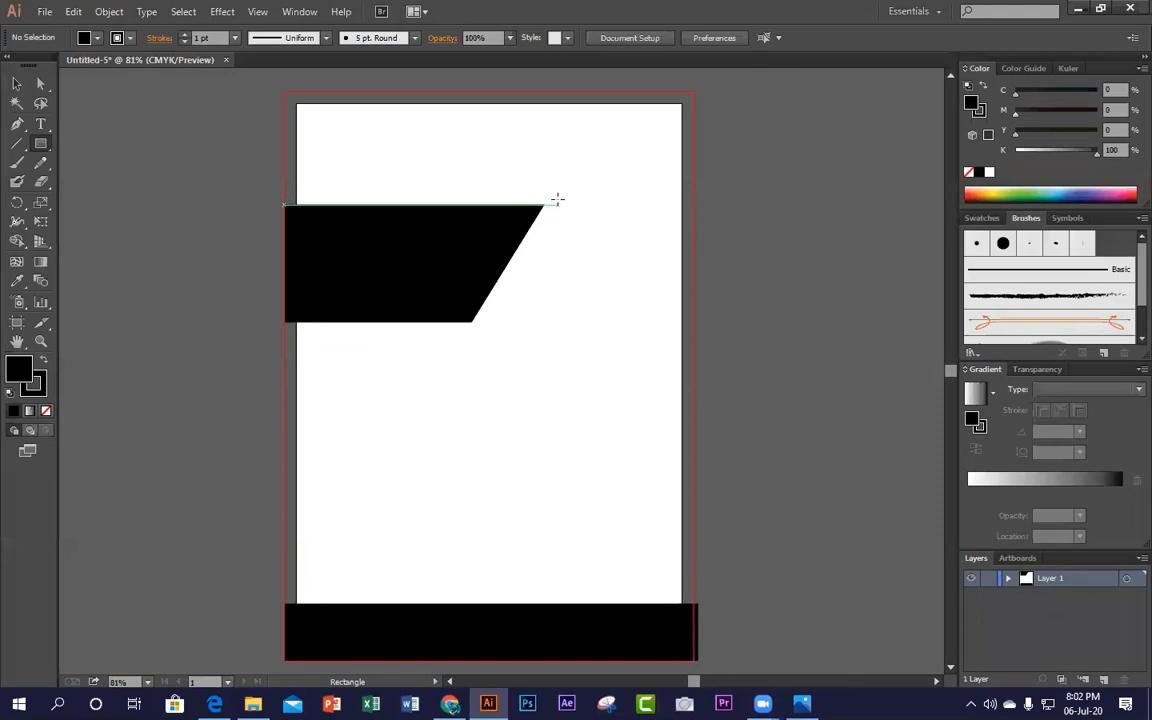
{"action": "left_click_drag", "start_coordinate": [561, 205], "coordinate": [693, 433]}
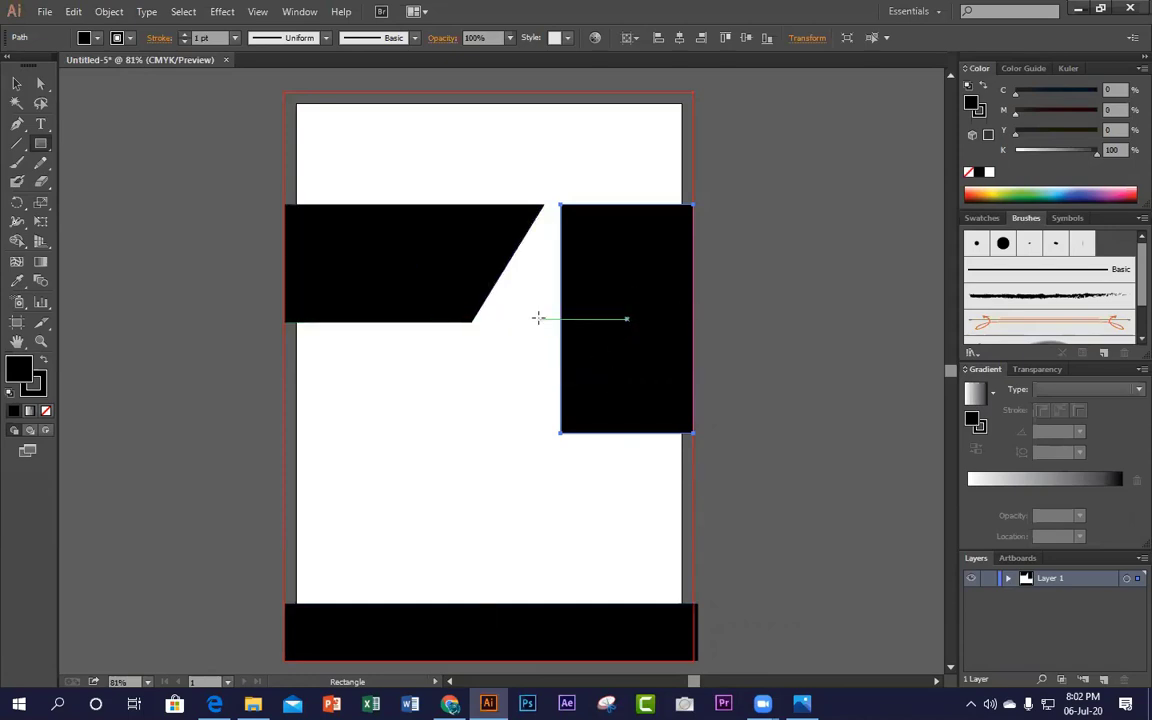
Step: Show the rulers and place a horizontal guide along the title shape's bottom edge
{"action": "key", "text": "v"}
{"action": "key", "text": "ctrl+r"}
{"action": "key", "text": "m"}
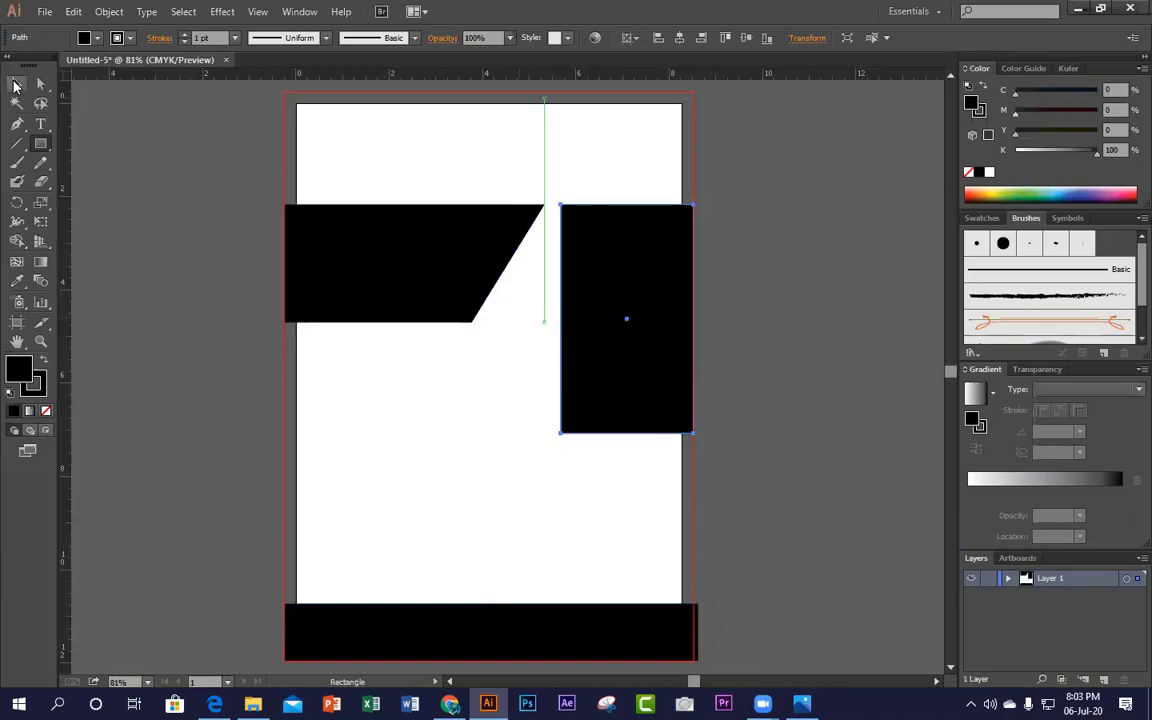
{"action": "key", "text": "v"}
{"action": "left_click_drag", "start_coordinate": [352, 76], "coordinate": [361, 323]}
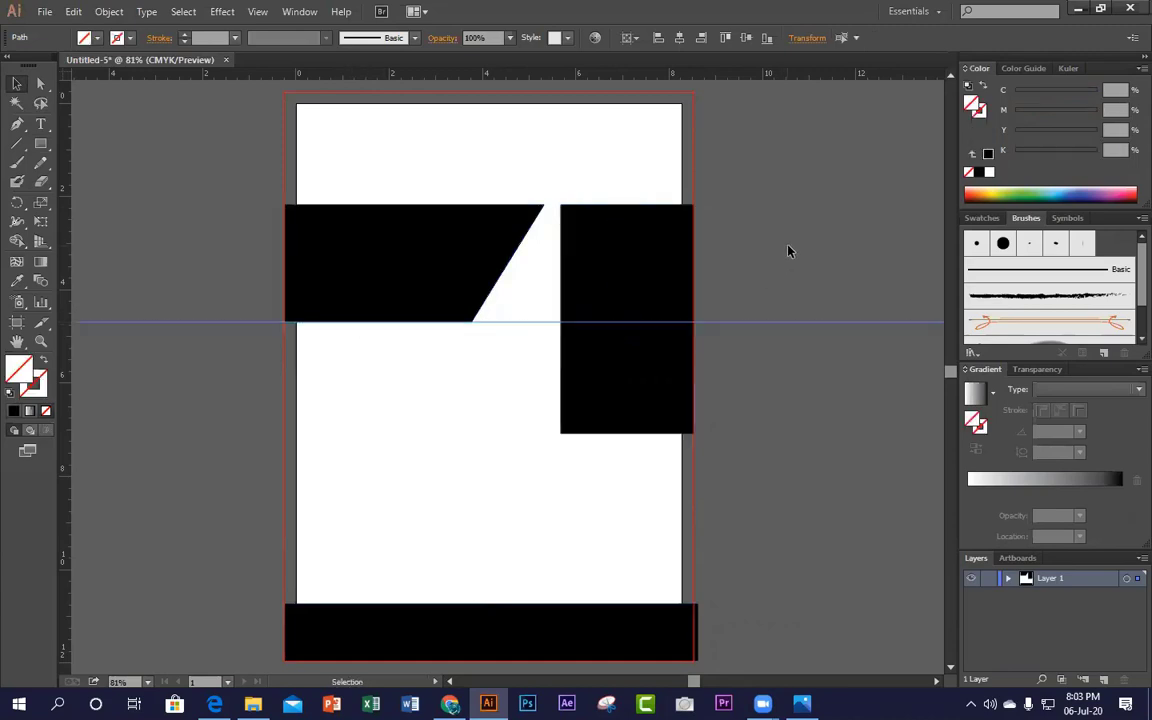
Step: Extend the tall rectangle's bottom edge downward so that its vertical midpoint lines up with the guide
{"action": "left_click", "coordinate": [661, 327]}
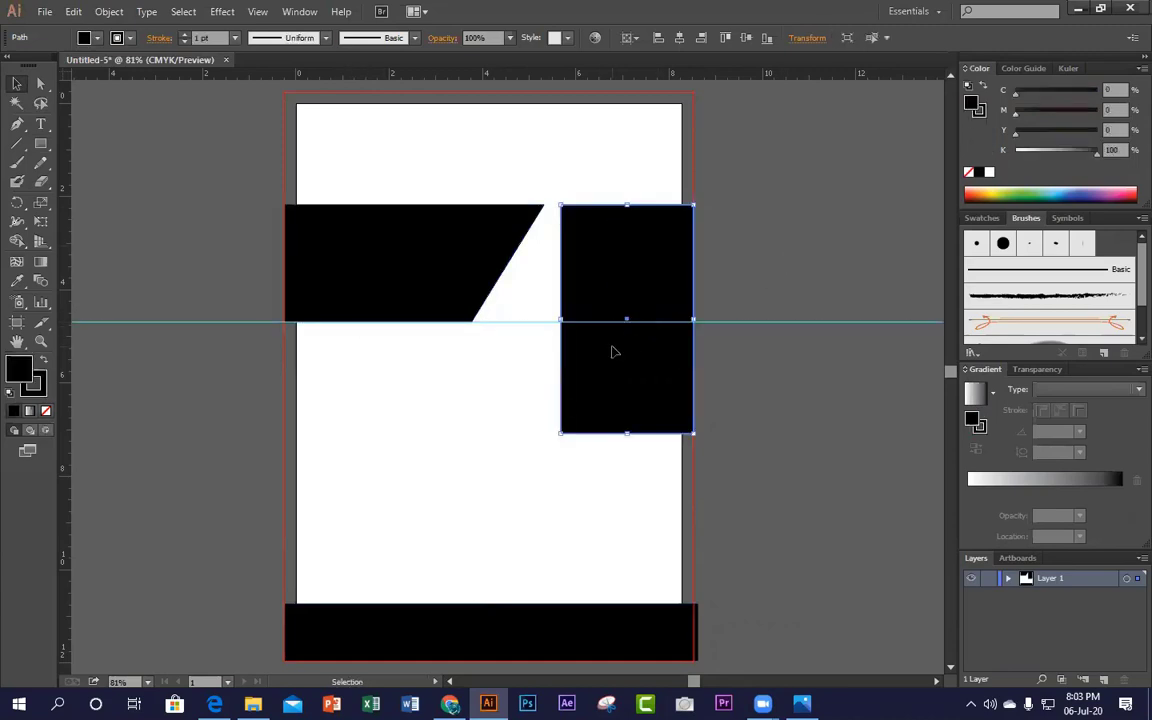
{"action": "key", "text": "ctrl+plus"}
{"action": "key", "text": "ctrl+plus"}
{"action": "key", "text": "ctrl+plus"}
{"action": "key", "text": "ctrl+plus"}
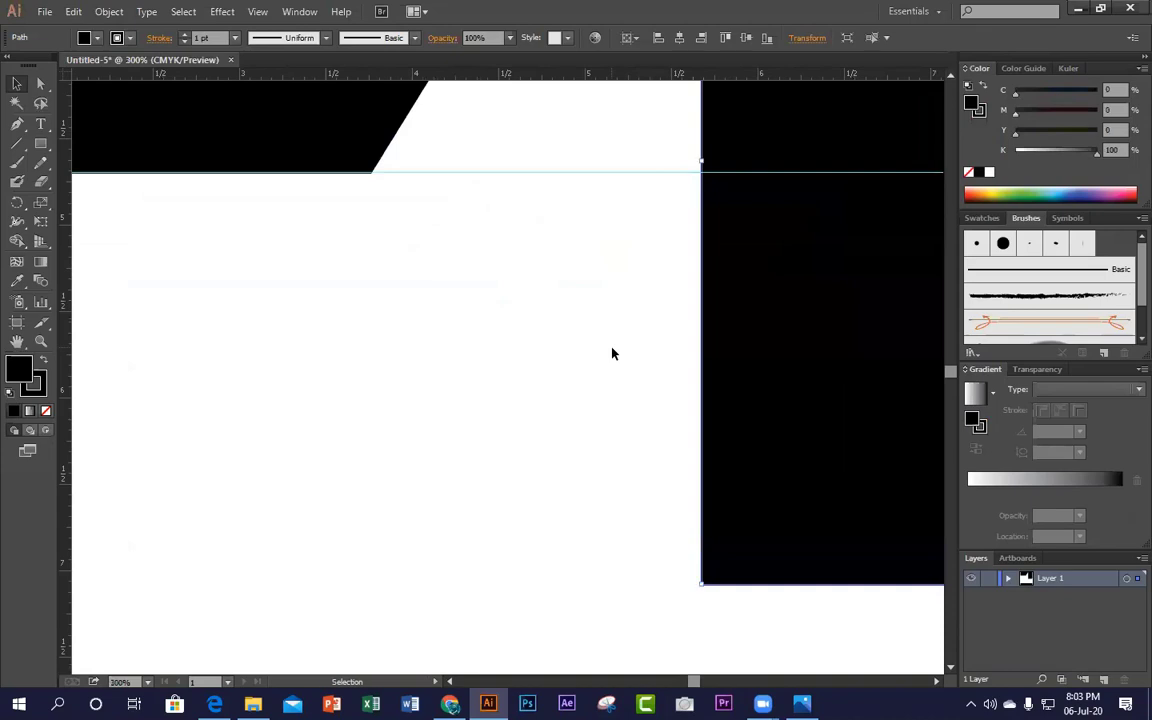
{"action": "key", "text": "space"}
{"action": "left_click_drag", "start_coordinate": [483, 355], "coordinate": [217, 547]}
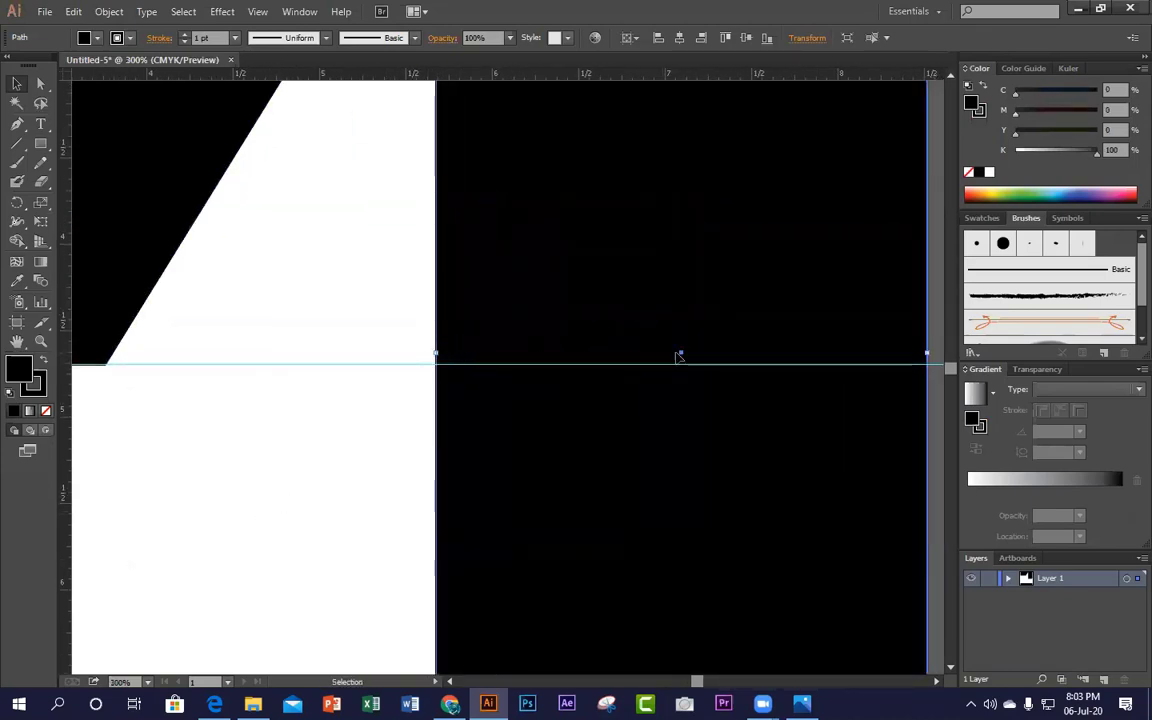
{"action": "scroll", "coordinate": [684, 411], "scroll_direction": "down", "scroll_amount": 3}
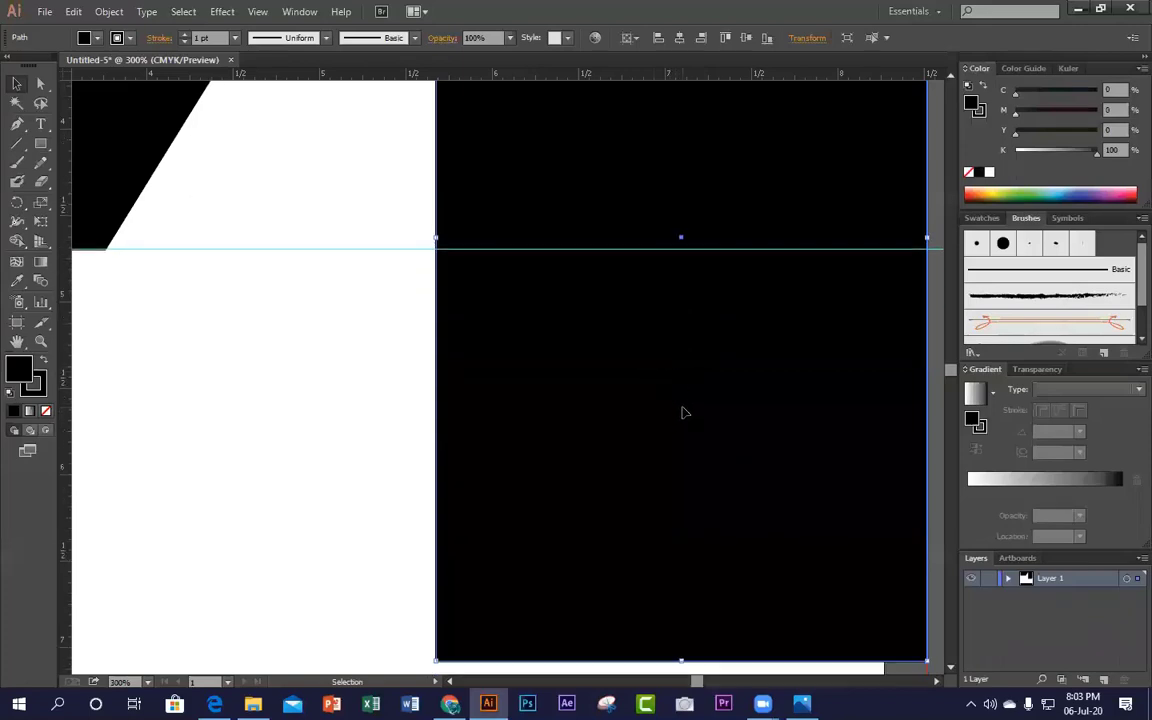
{"action": "scroll", "coordinate": [684, 411], "scroll_direction": "down", "scroll_amount": 2}
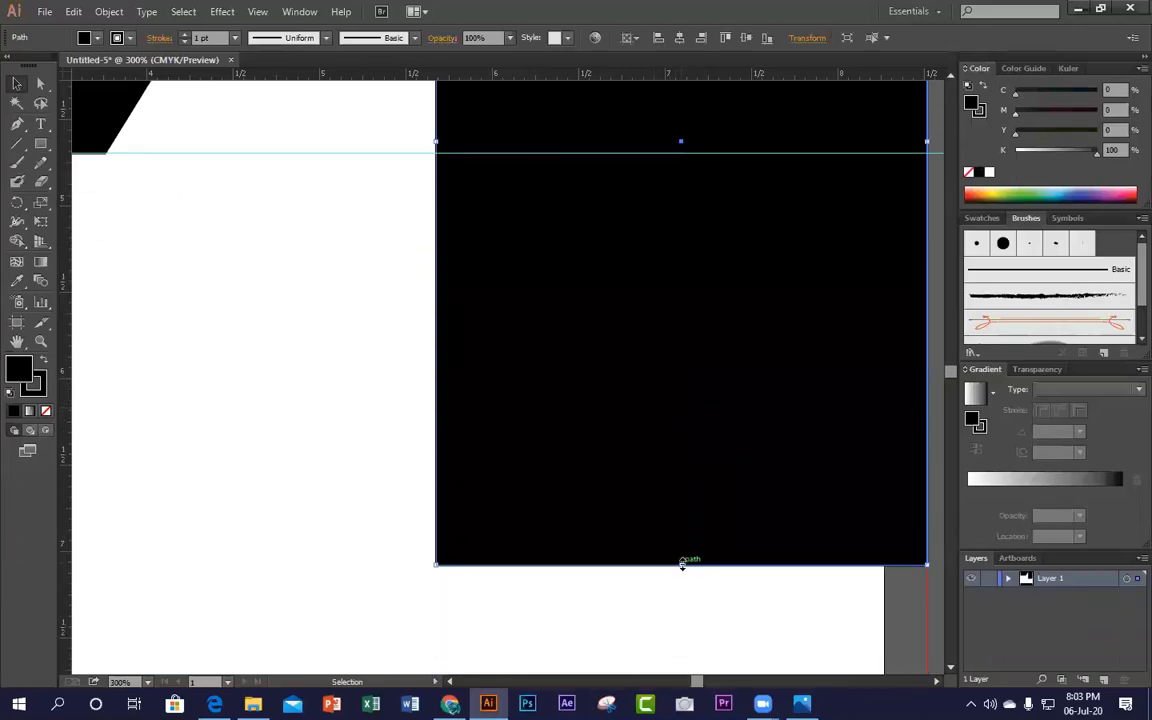
{"action": "left_click_drag", "start_coordinate": [681, 563], "coordinate": [686, 588]}
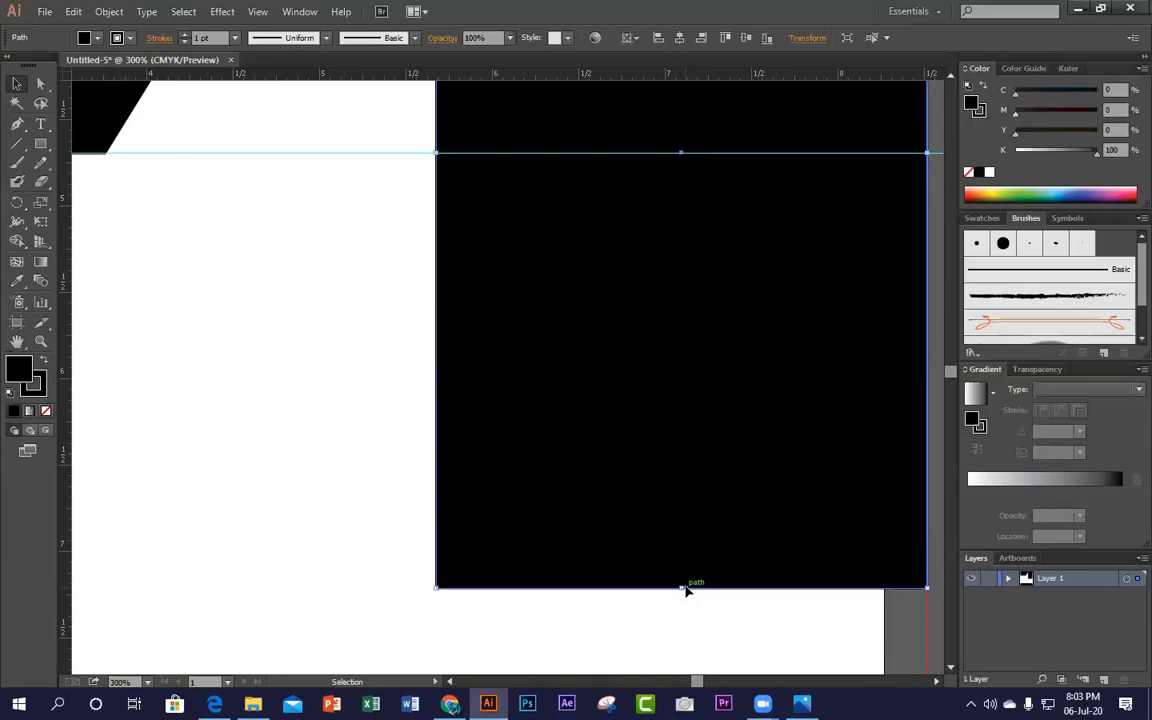
Step: Remove the stroke from the tall black rectangle, keeping its black fill
{"action": "key", "text": "z"}
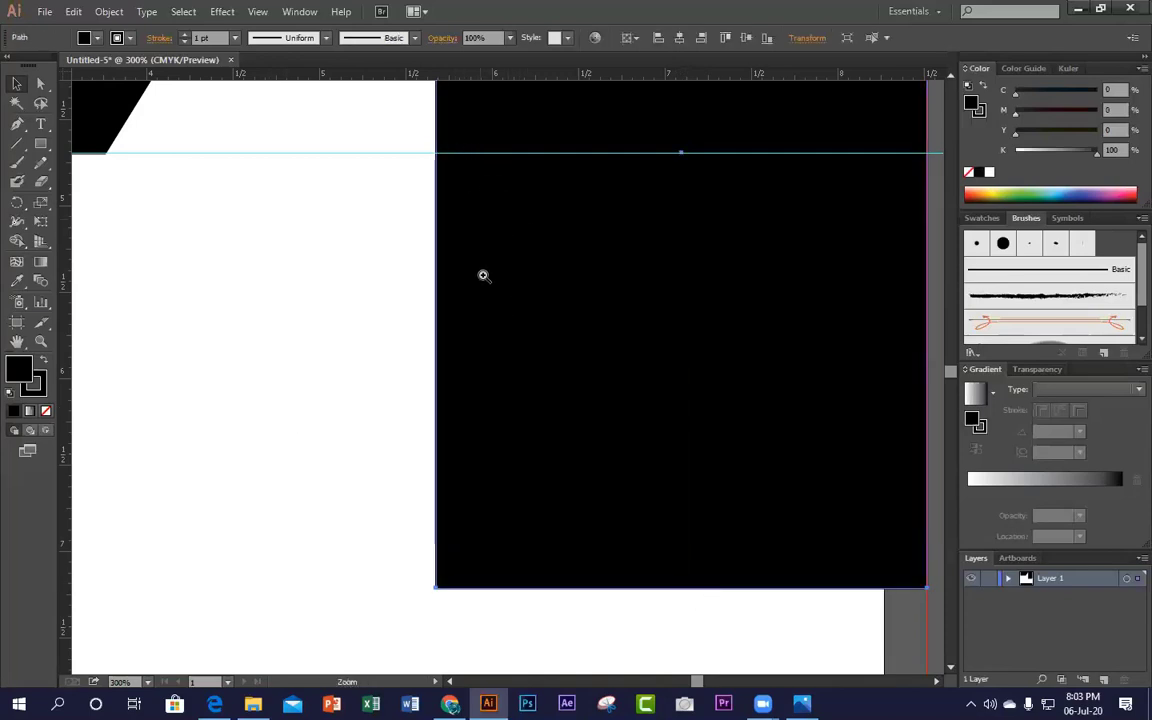
{"action": "left_click", "coordinate": [484, 275], "text": "ctrl+alt"}
{"action": "left_click", "coordinate": [488, 273], "text": "ctrl+alt"}
{"action": "left_click", "coordinate": [587, 378], "text": "ctrl"}
{"action": "left_click", "coordinate": [587, 378], "text": "ctrl"}
{"action": "left_click", "coordinate": [587, 378], "text": "ctrl"}
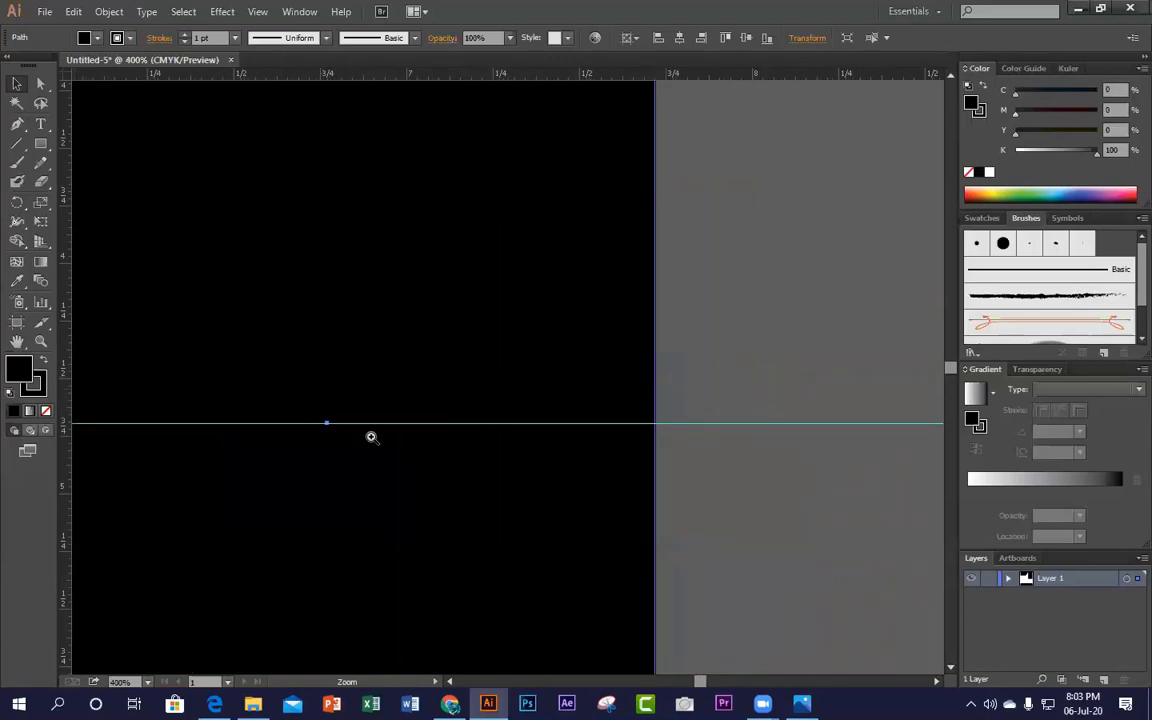
{"action": "left_click", "coordinate": [371, 437], "text": "ctrl"}
{"action": "left_click_drag", "start_coordinate": [384, 423], "coordinate": [806, 392]}
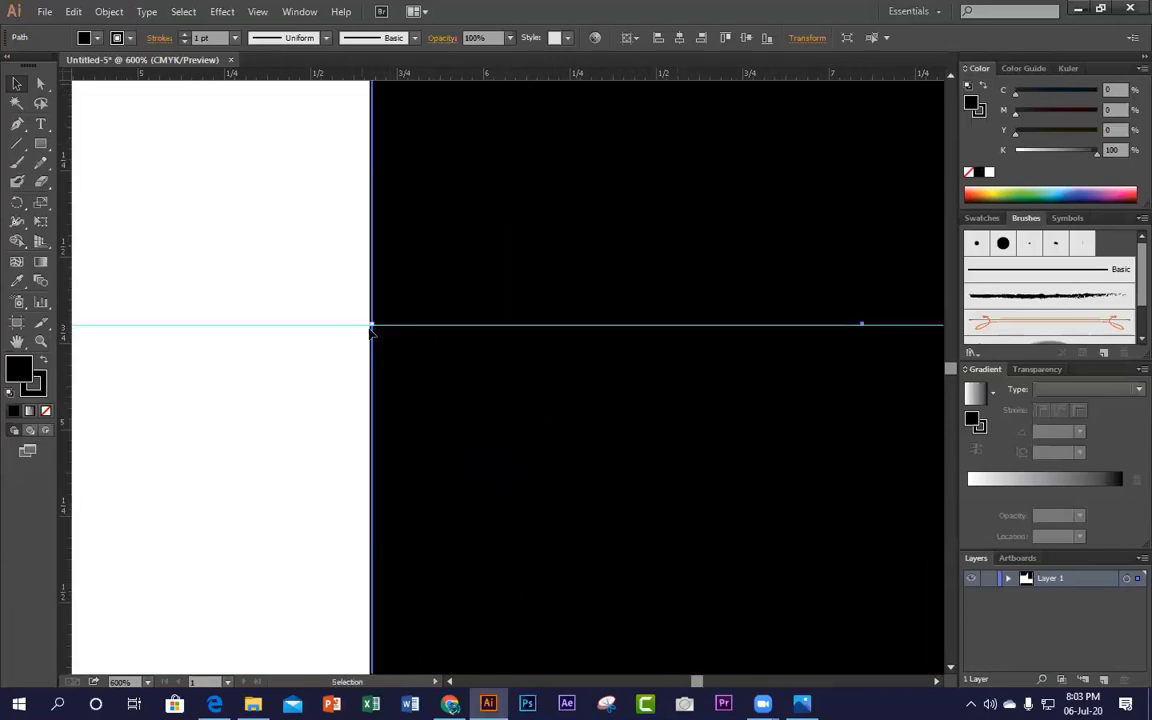
{"action": "left_click", "coordinate": [36, 383]}
{"action": "left_click", "coordinate": [47, 409]}
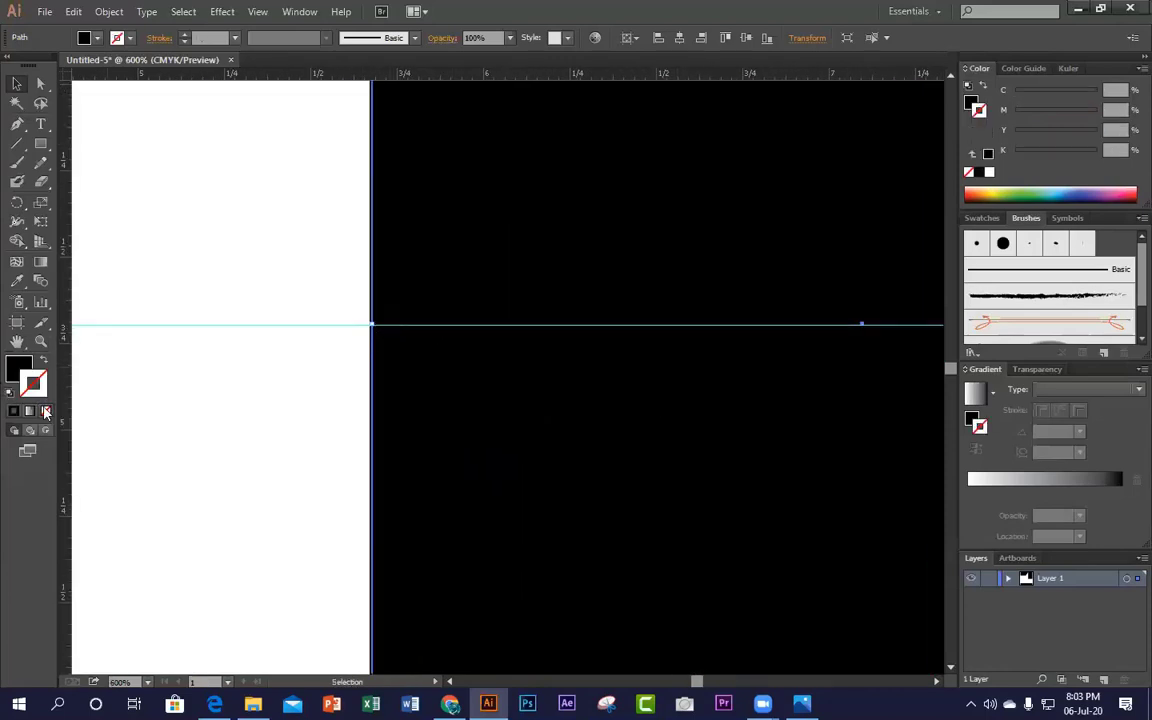
{"action": "left_click", "coordinate": [12, 374]}
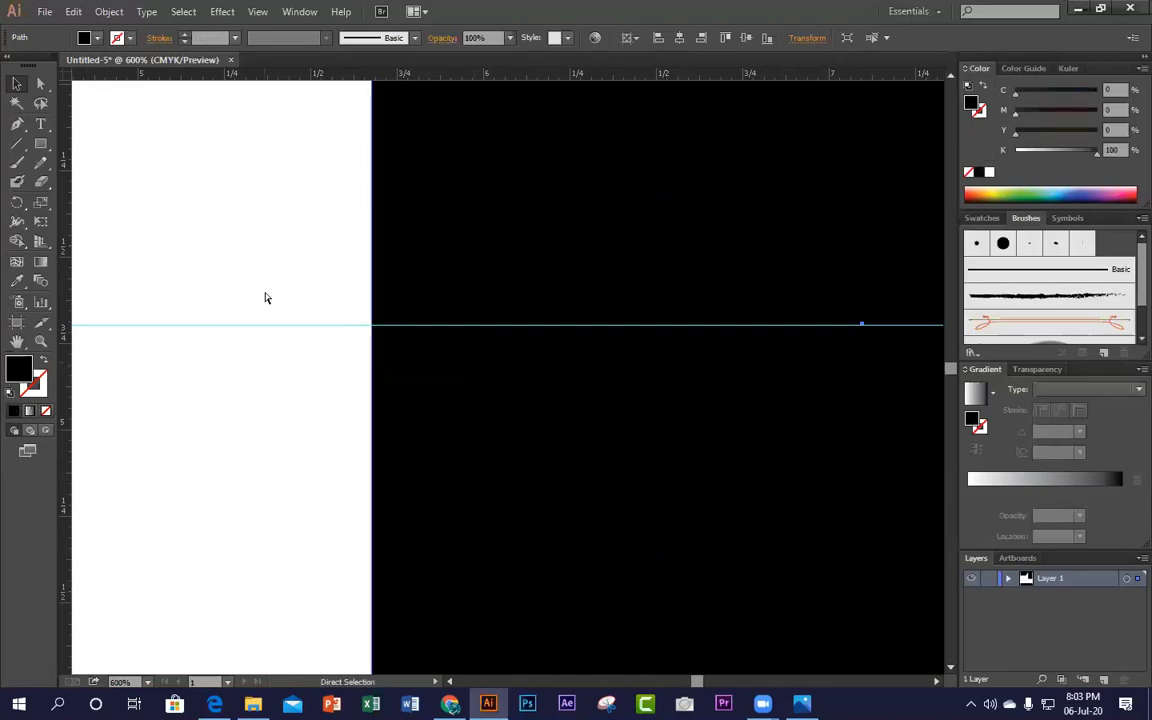
Step: Remove the stroke from the slanted title shape, keeping its black fill, and deselect it
{"action": "left_click", "coordinate": [263, 295], "text": "ctrl+alt"}
{"action": "left_click", "coordinate": [263, 294], "text": "ctrl+alt"}
{"action": "left_click", "coordinate": [262, 293], "text": "ctrl+alt"}
{"action": "left_click", "coordinate": [399, 414]}
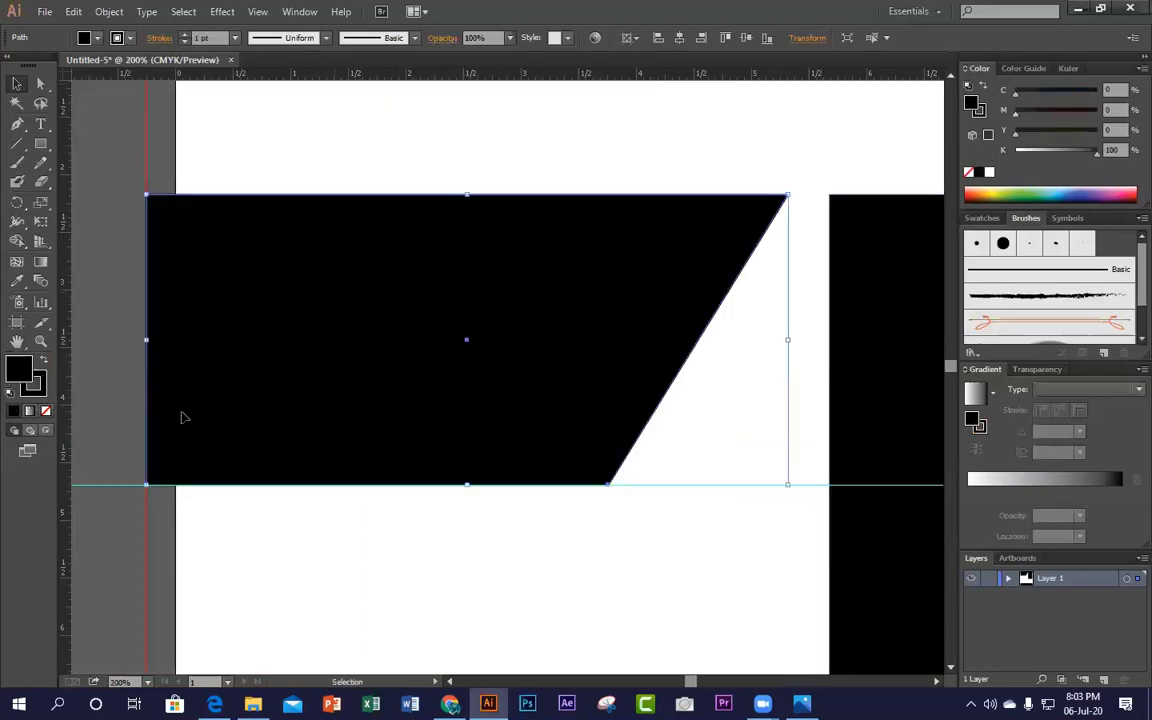
{"action": "left_click", "coordinate": [38, 393]}
{"action": "left_click", "coordinate": [46, 410]}
{"action": "left_click", "coordinate": [19, 369]}
{"action": "left_click", "coordinate": [407, 569]}
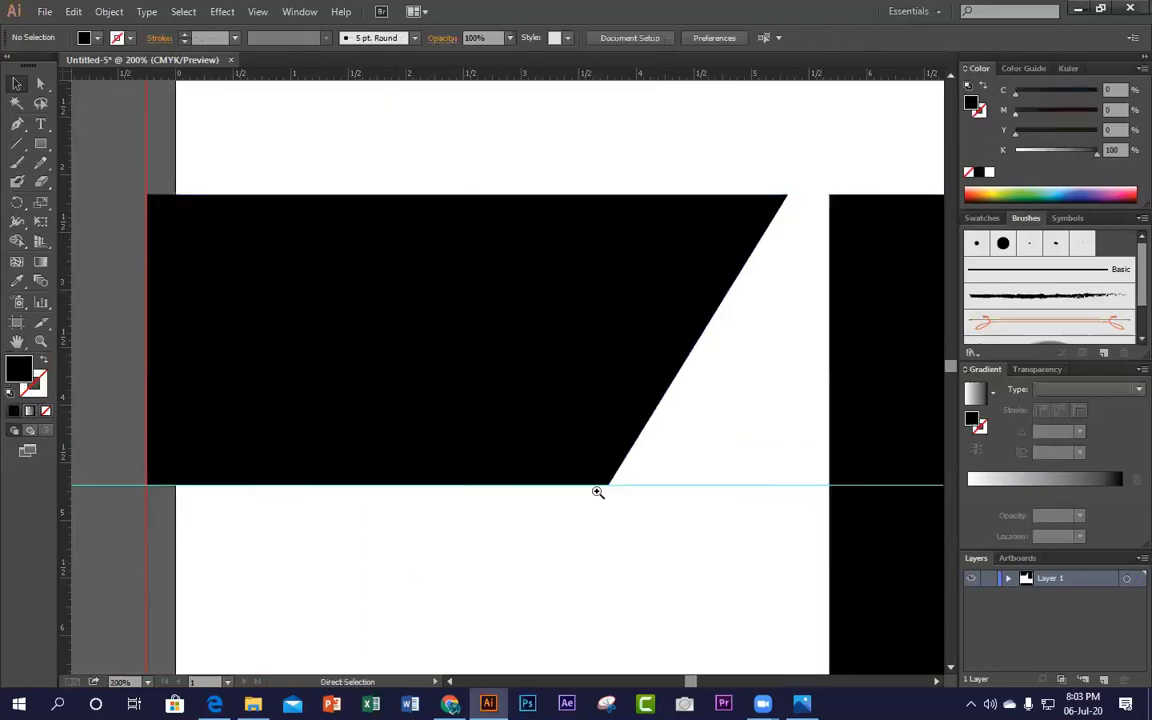
Step: Examine closely how the tall rectangle's left midpoint sits on the guide and its right edge on the bleed line, and deselect it
{"action": "left_click", "coordinate": [597, 486], "text": "ctrl"}
{"action": "left_click", "coordinate": [597, 486], "text": "ctrl"}
{"action": "left_click", "coordinate": [707, 371], "text": "ctrl"}
{"action": "left_click_drag", "start_coordinate": [603, 386], "coordinate": [498, 452]}
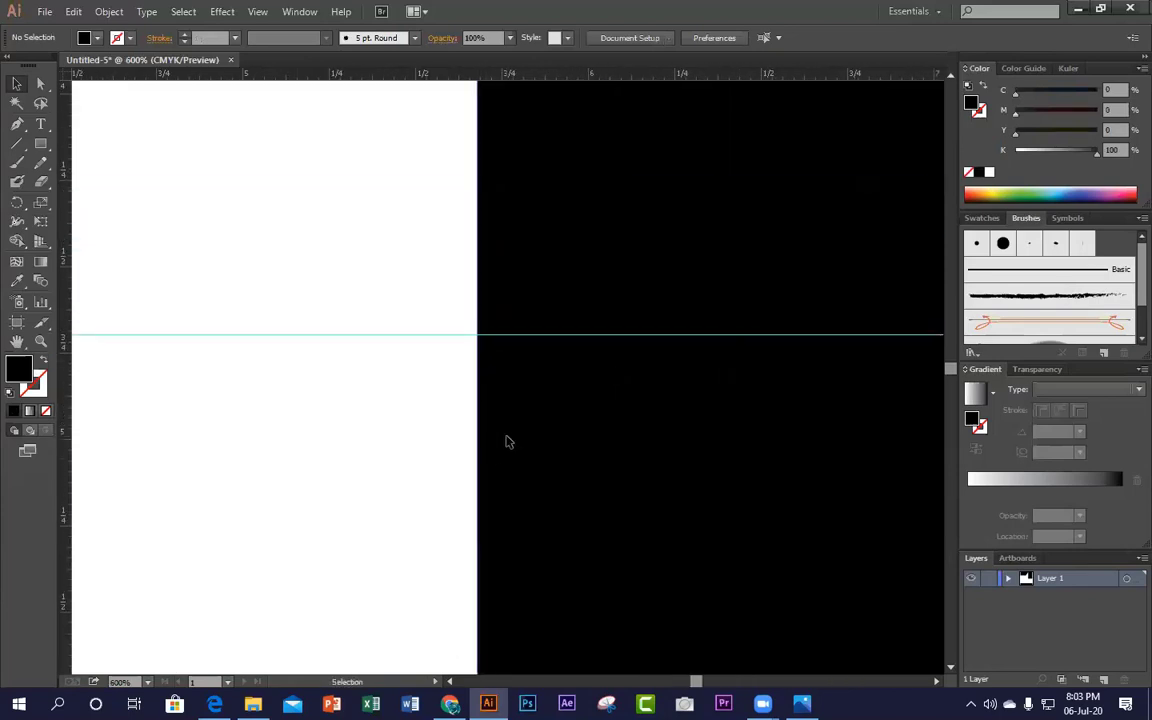
{"action": "left_click", "coordinate": [481, 342]}
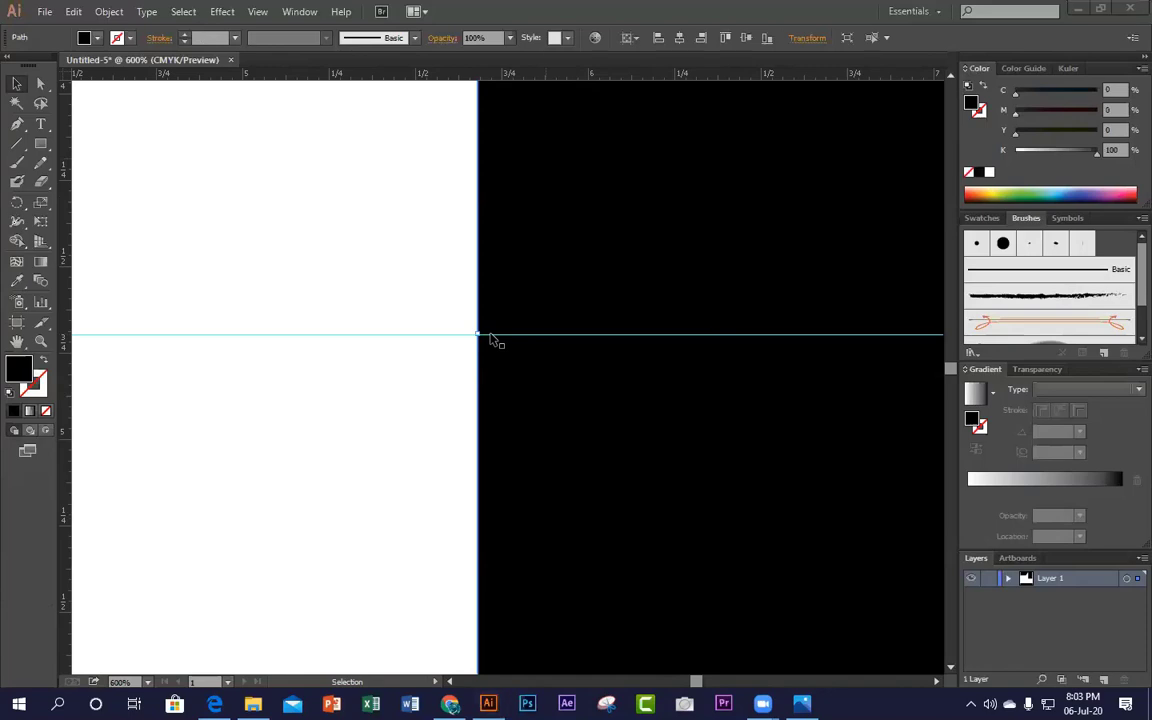
{"action": "left_click", "coordinate": [594, 447], "text": "ctrl+alt"}
{"action": "left_click", "coordinate": [594, 447], "text": "ctrl+alt"}
{"action": "left_click", "coordinate": [594, 447], "text": "ctrl+alt"}
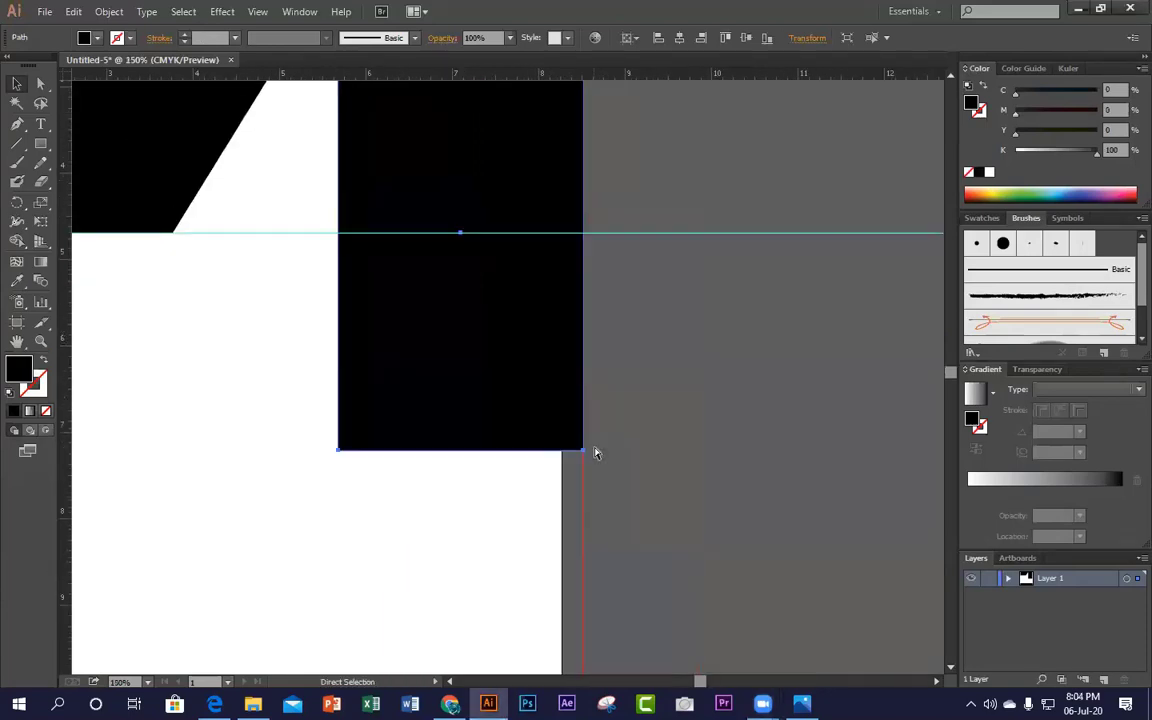
{"action": "left_click", "coordinate": [546, 313], "text": "ctrl"}
{"action": "left_click", "coordinate": [676, 344]}
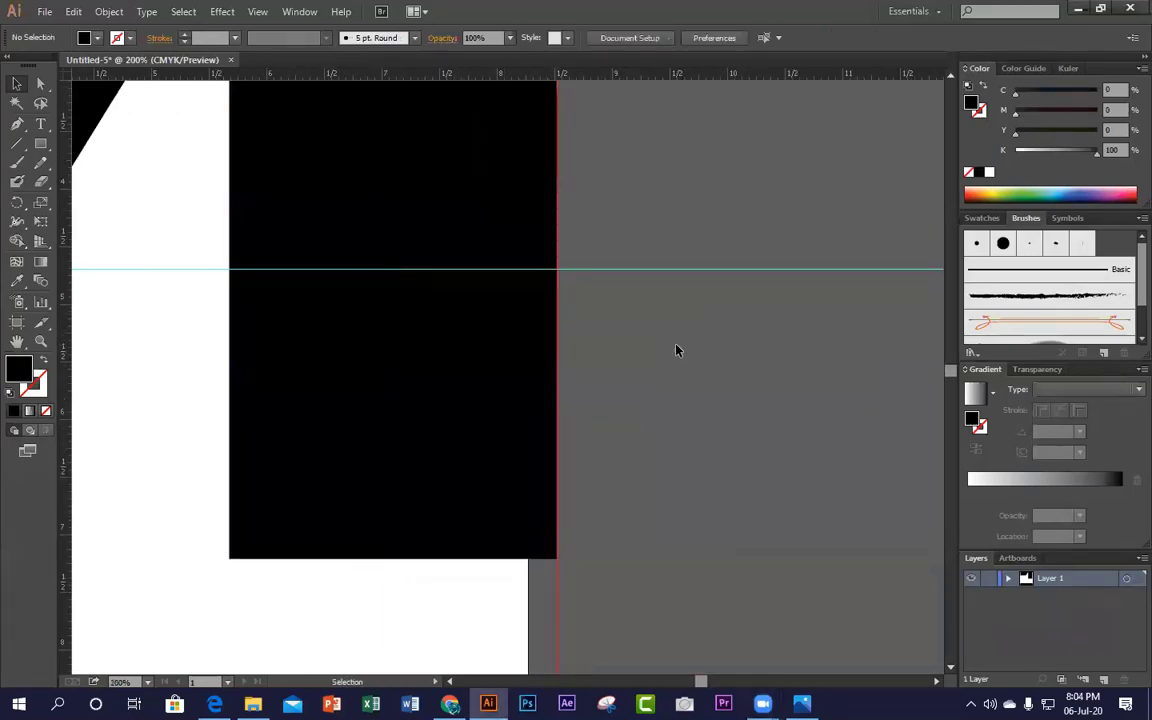
{"action": "left_click", "coordinate": [458, 320]}
{"action": "left_click_drag", "start_coordinate": [640, 368], "coordinate": [778, 368]}
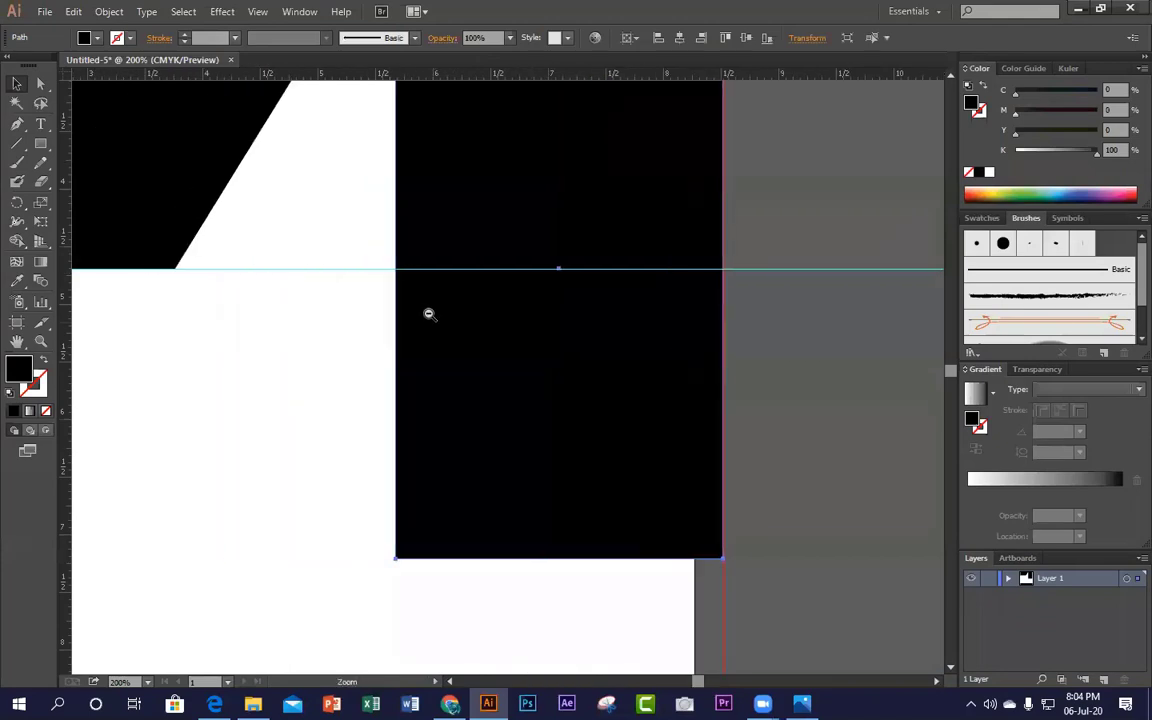
{"action": "left_click", "coordinate": [430, 314], "text": "ctrl+alt"}
{"action": "left_click", "coordinate": [432, 312], "text": "ctrl+alt"}
{"action": "left_click", "coordinate": [543, 406], "text": "ctrl"}
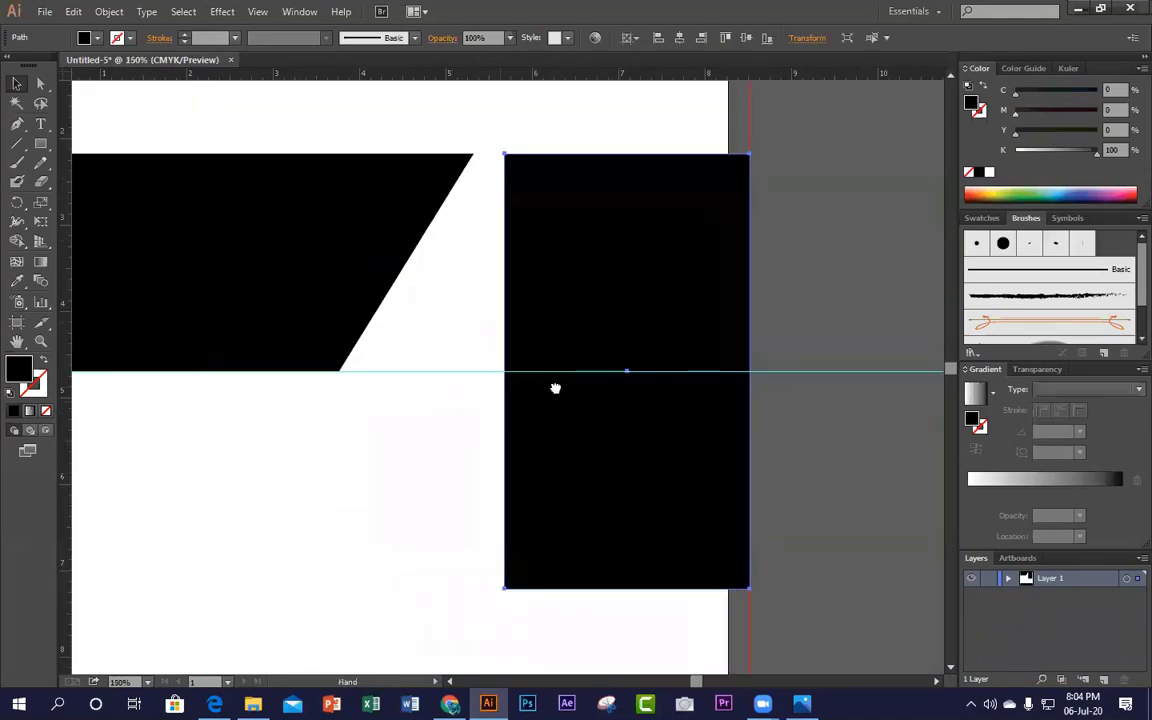
{"action": "scroll", "coordinate": [560, 390], "scroll_direction": "left", "scroll_amount": 2}
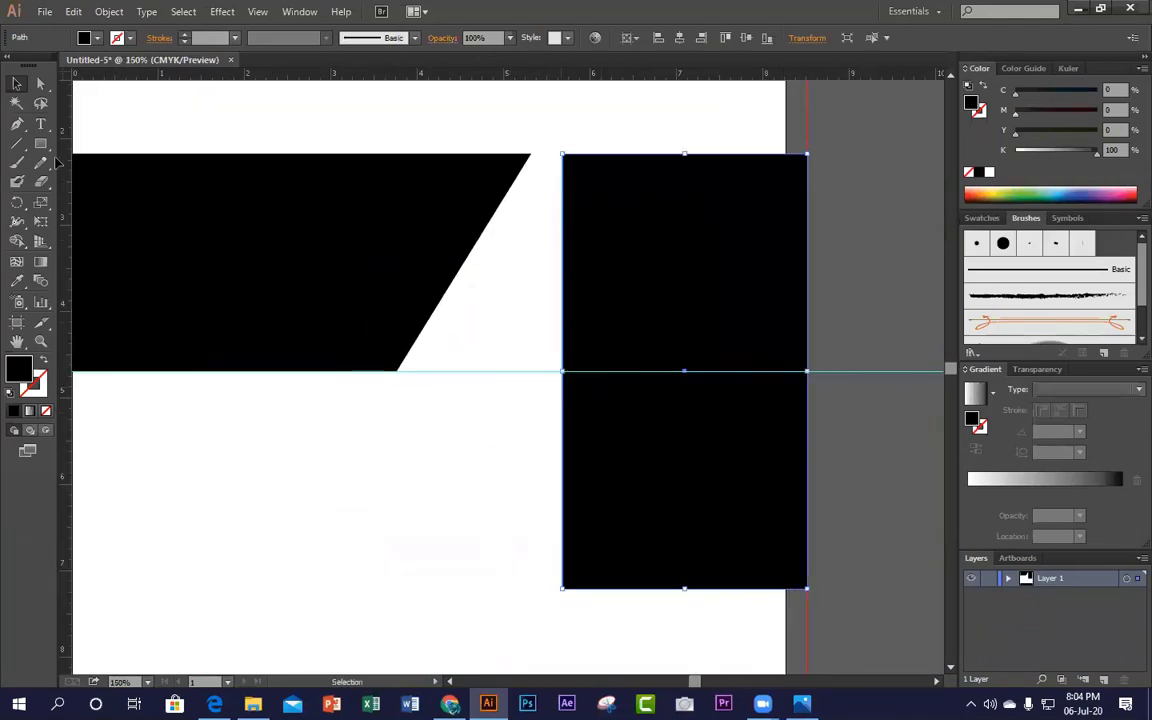
{"action": "key", "text": "ctrl+shift+a"}
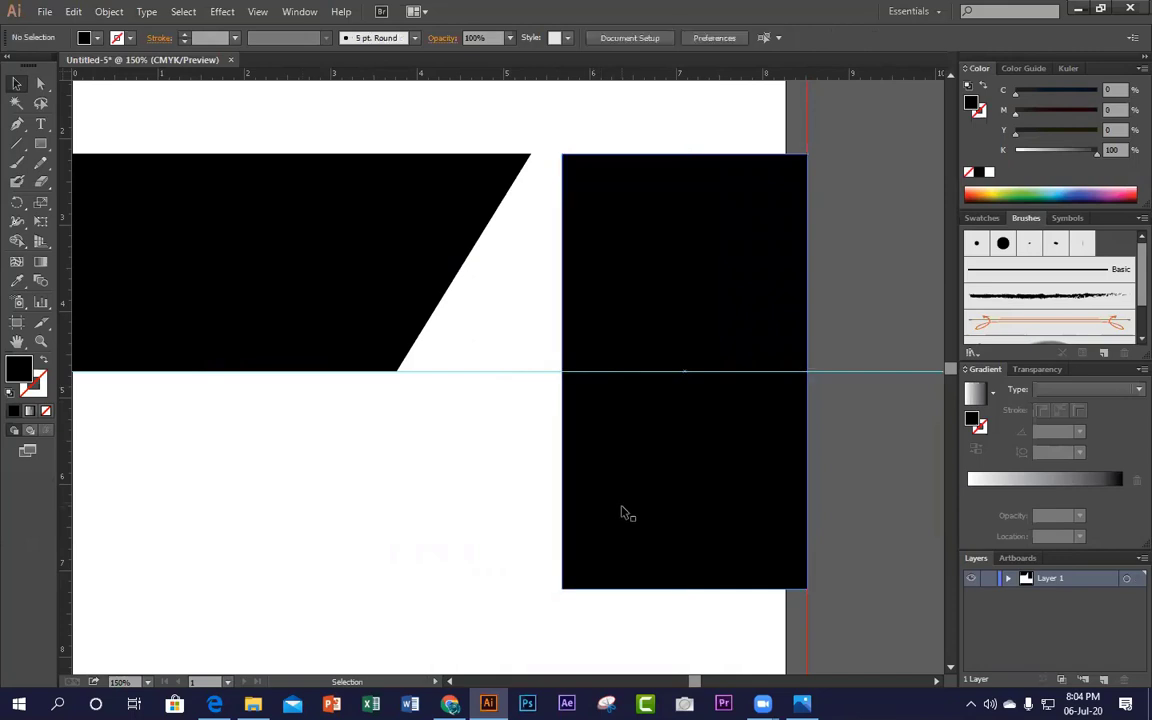
Step: Try to add an anchor point at the midpoint of the tall rectangle's left edge
{"action": "left_click", "coordinate": [621, 512]}
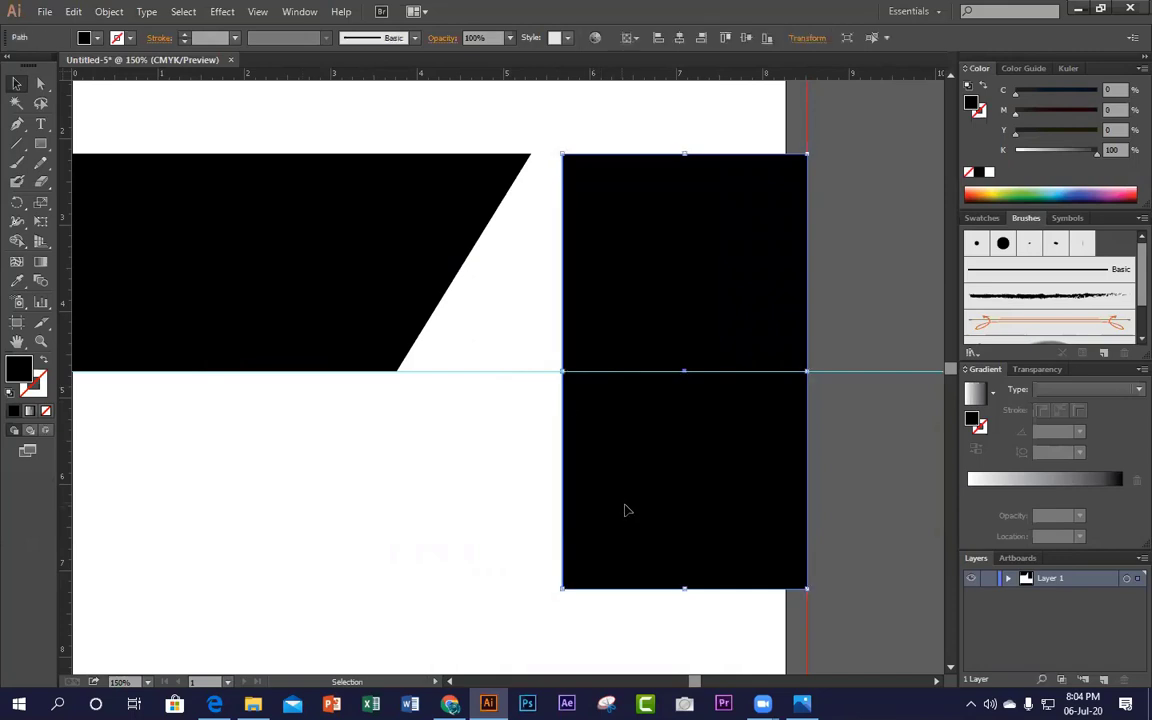
{"action": "key", "text": "ctrl+shift+a"}
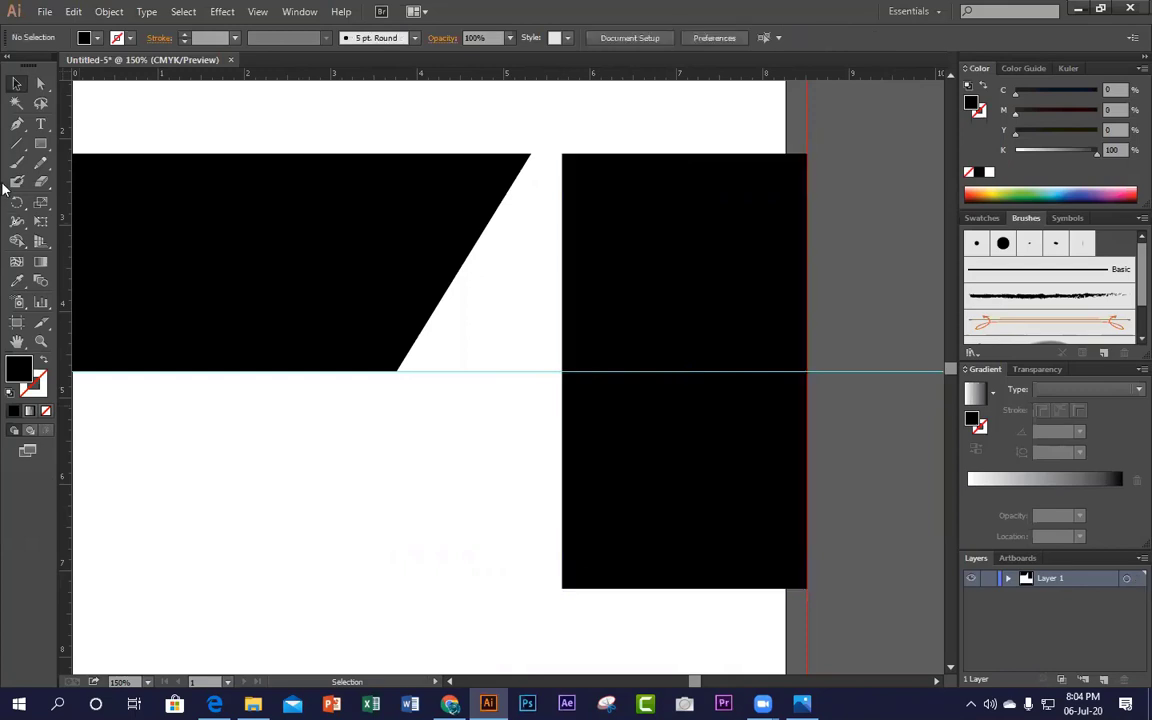
{"action": "left_click", "coordinate": [19, 125]}
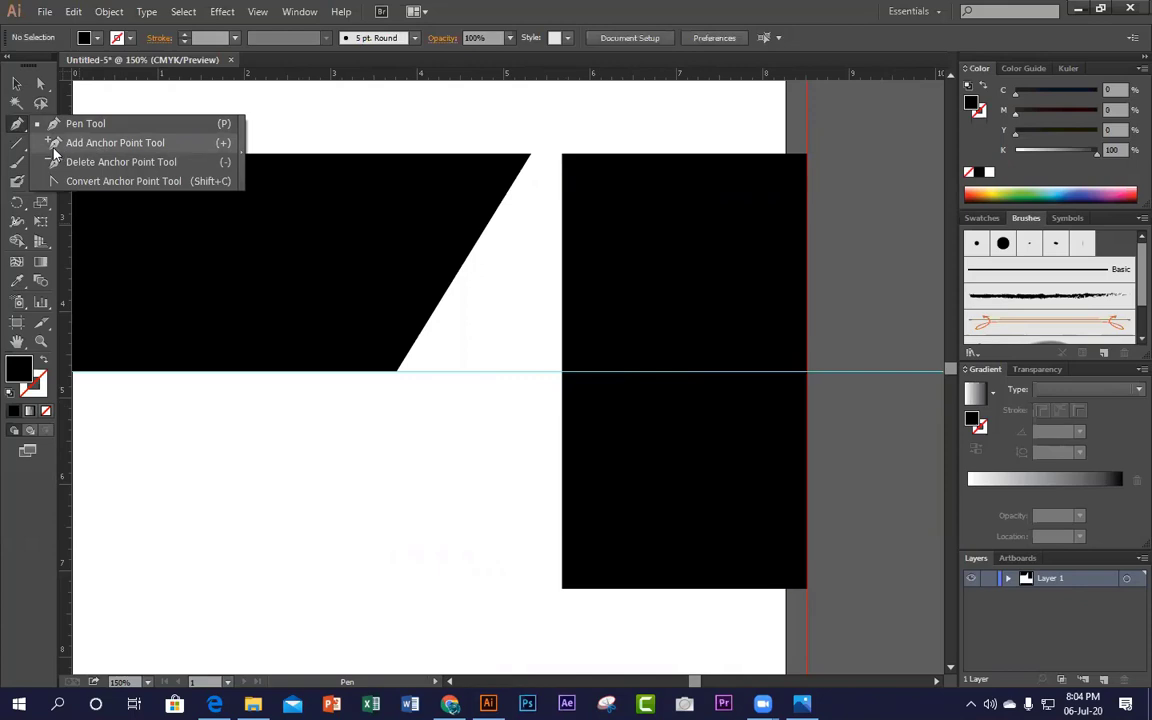
{"action": "left_click_drag", "start_coordinate": [54, 149], "coordinate": [90, 147]}
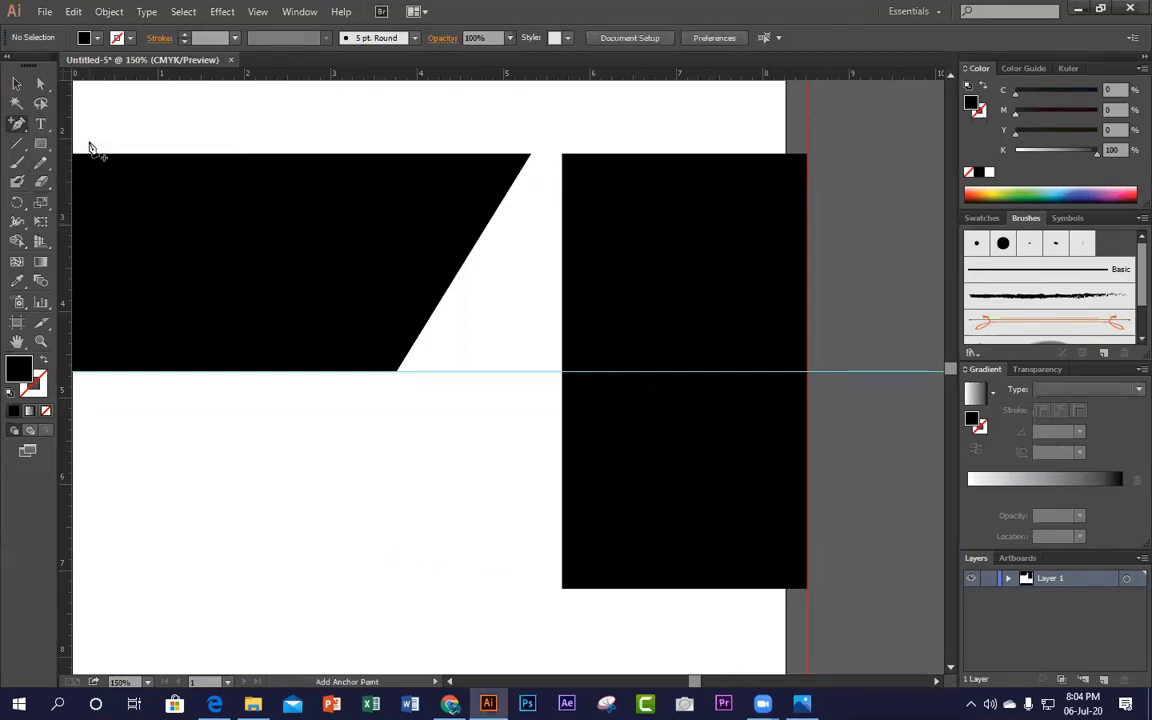
{"action": "left_click", "coordinate": [564, 377]}
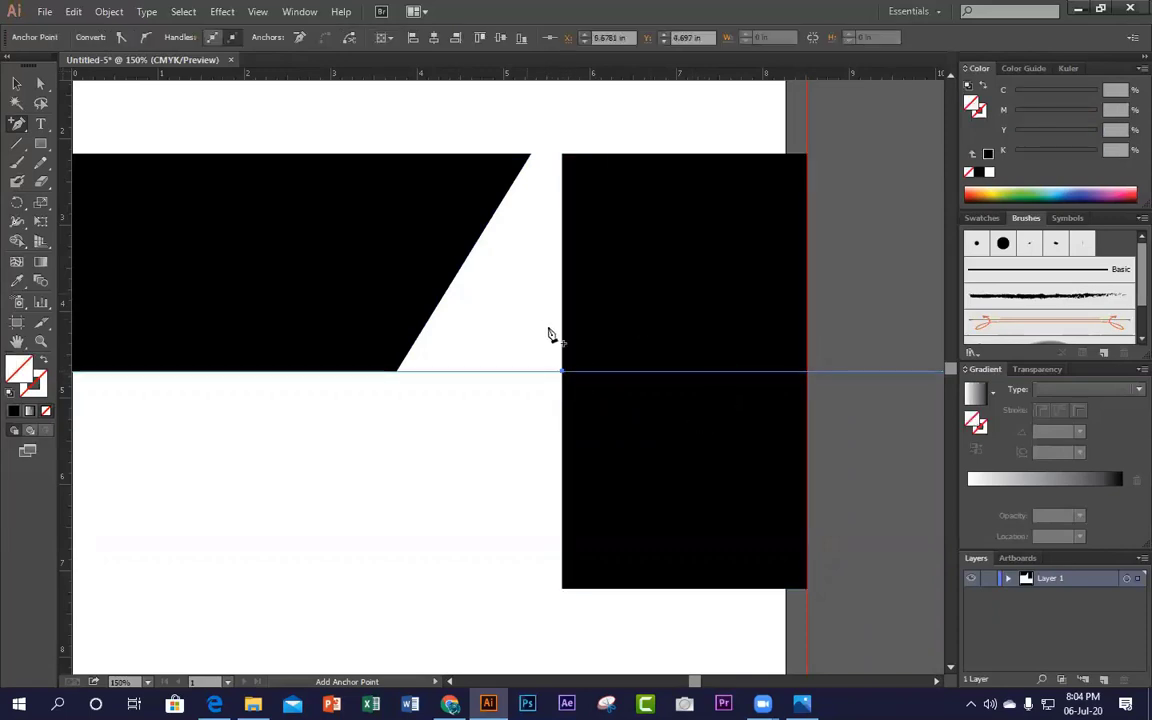
Step: Try to pull the midpoint of the tall rectangle's left edge outward, and undo the move
{"action": "left_click", "coordinate": [42, 84]}
{"action": "left_click", "coordinate": [398, 476]}
{"action": "left_click", "coordinate": [505, 371]}
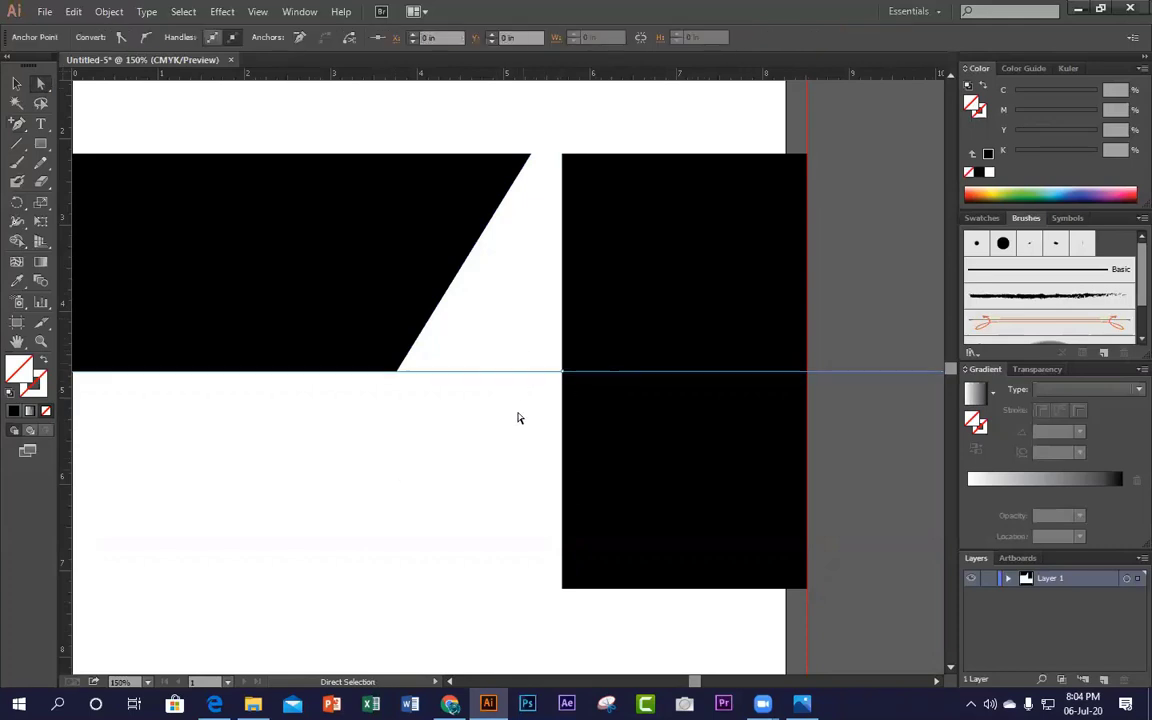
{"action": "left_click", "coordinate": [562, 371]}
{"action": "left_click", "coordinate": [590, 326]}
{"action": "left_click", "coordinate": [590, 326]}
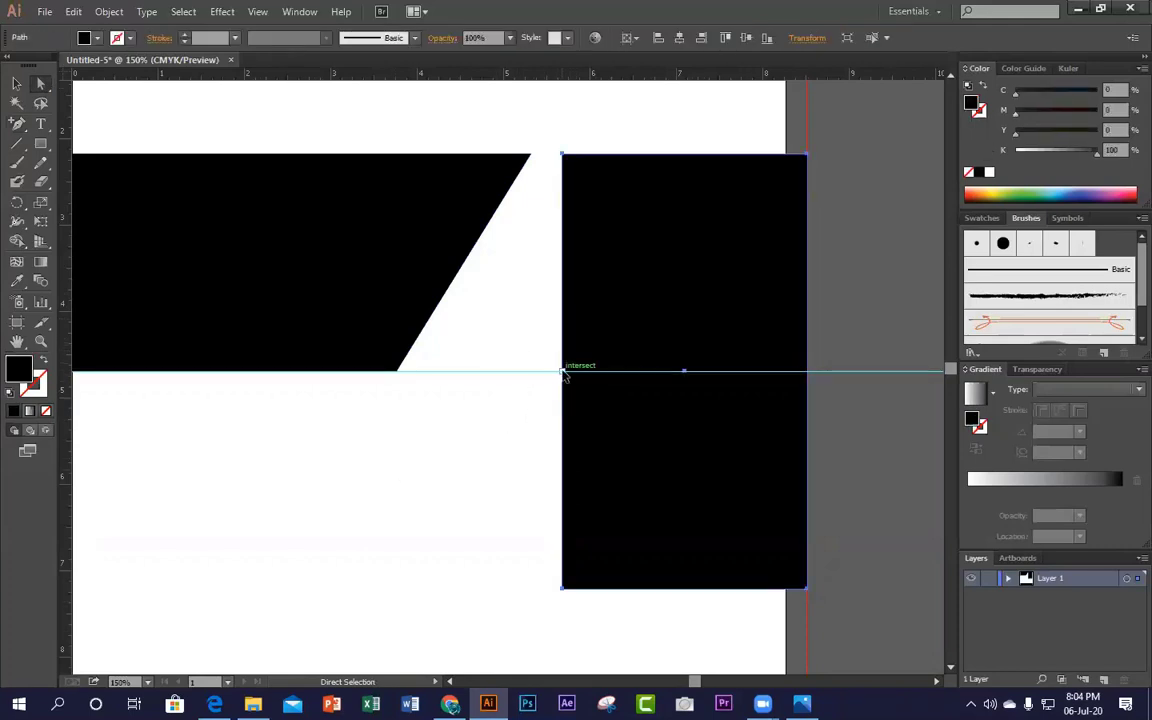
{"action": "left_click_drag", "start_coordinate": [563, 372], "coordinate": [546, 373]}
{"action": "key", "text": "ctrl+z"}
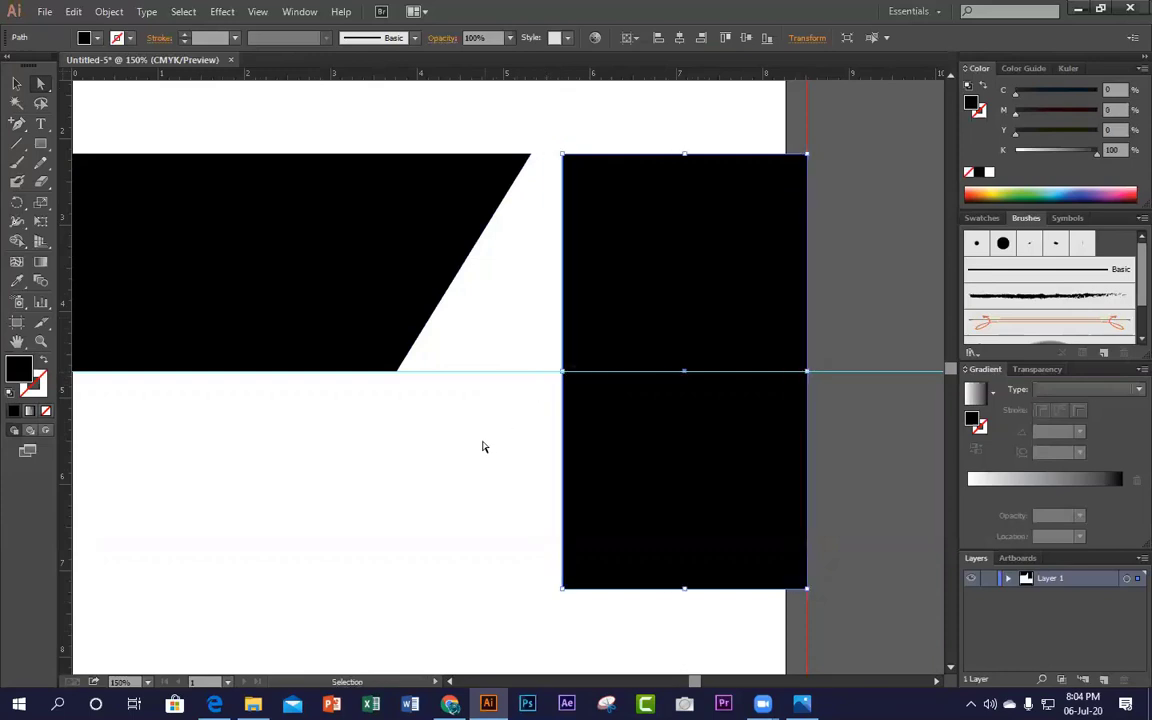
Step: Lock the guides so that they cannot be selected
{"action": "left_click", "coordinate": [486, 445]}
{"action": "right_click", "coordinate": [489, 439]}
{"action": "left_click", "coordinate": [458, 414]}
{"action": "left_click_drag", "start_coordinate": [478, 361], "coordinate": [504, 444]}
{"action": "left_click", "coordinate": [475, 441]}
{"action": "right_click", "coordinate": [463, 406]}
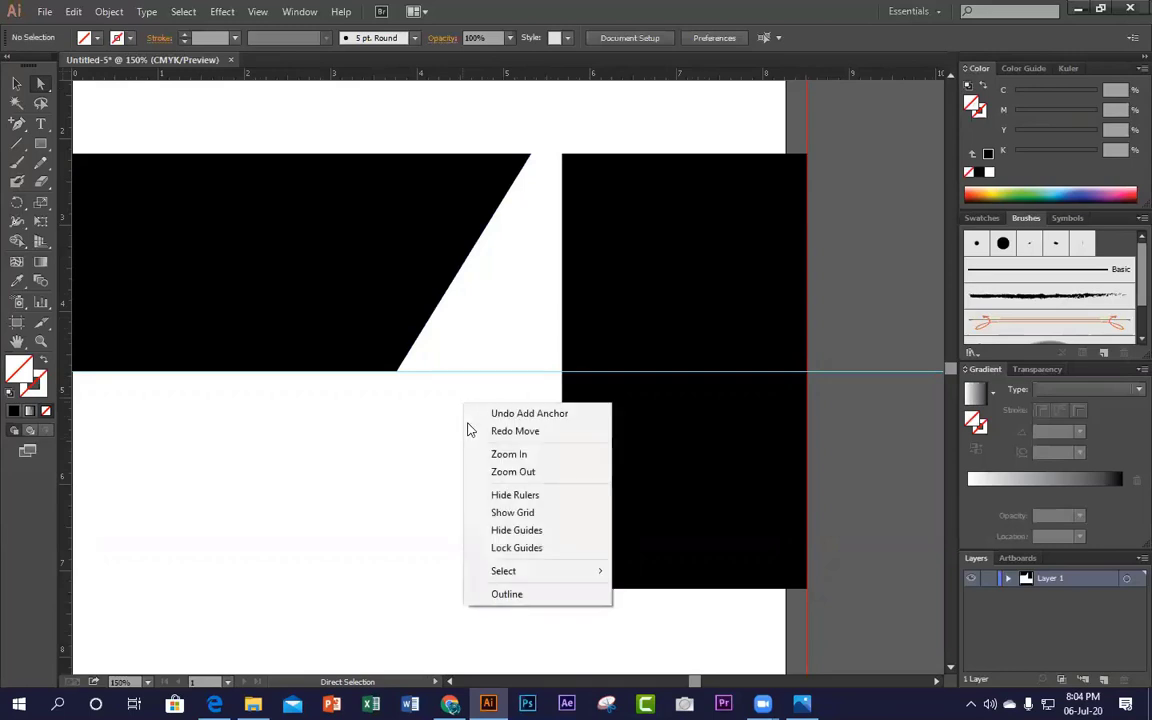
{"action": "left_click", "coordinate": [548, 547]}
Step: Add an anchor point to the tall rectangle's left edge where it crosses the guide
{"action": "left_click", "coordinate": [614, 453]}
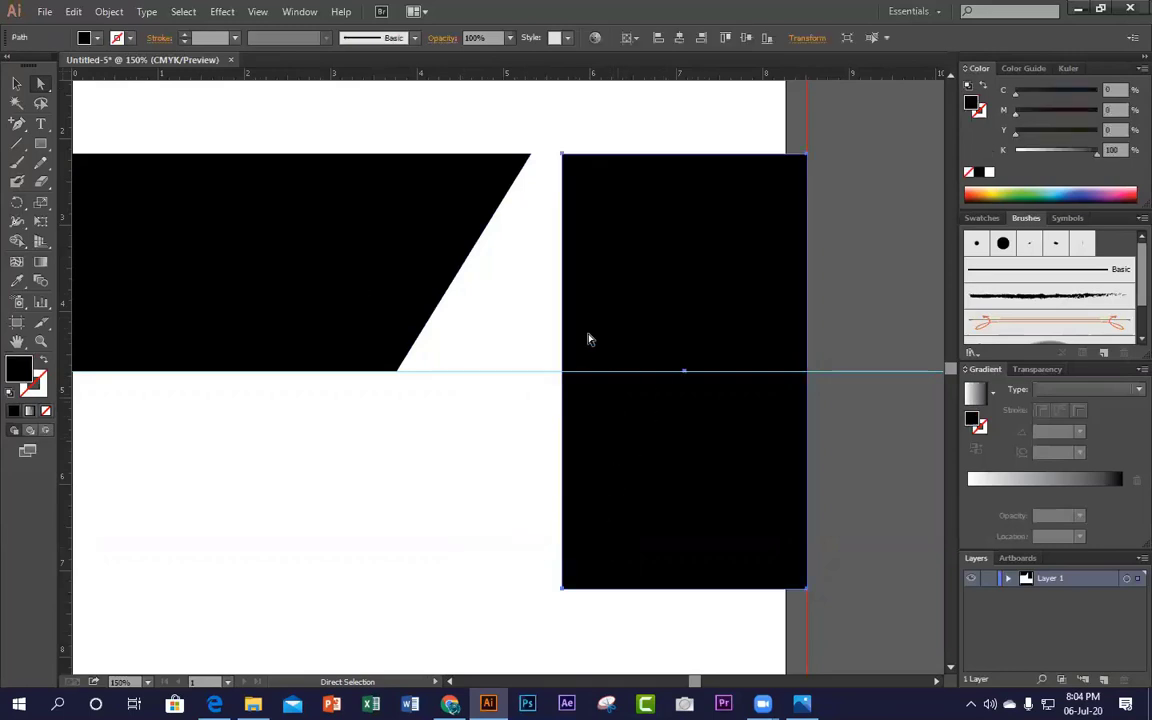
{"action": "left_click", "coordinate": [398, 512]}
{"action": "key", "text": "plus"}
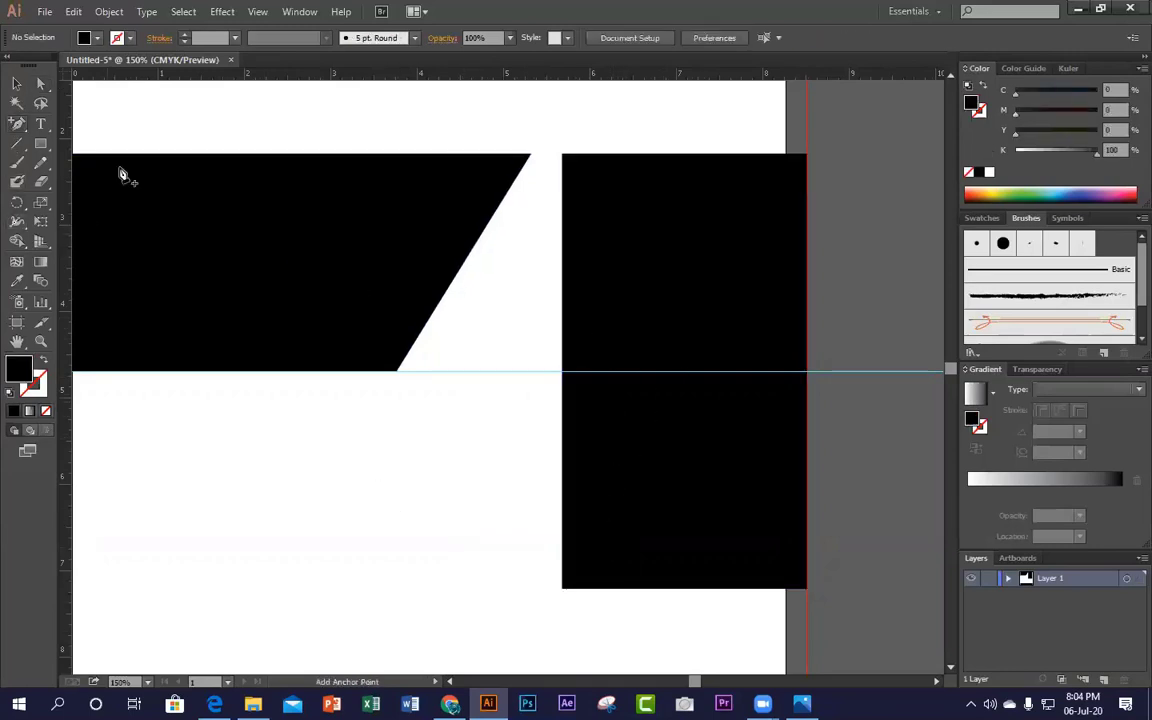
{"action": "left_click", "coordinate": [562, 372]}
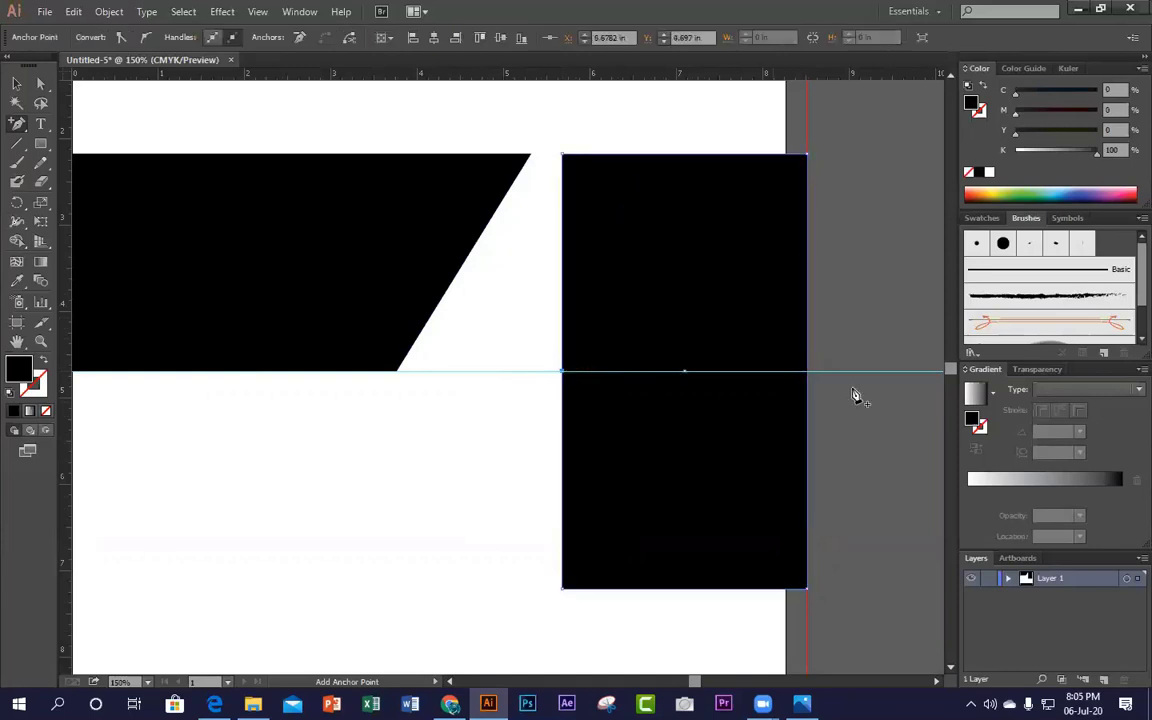
Step: Pull the new anchor outward along the guide so the upper slanted edge runs parallel to the title shape's slant, and deselect
{"action": "left_click", "coordinate": [41, 85]}
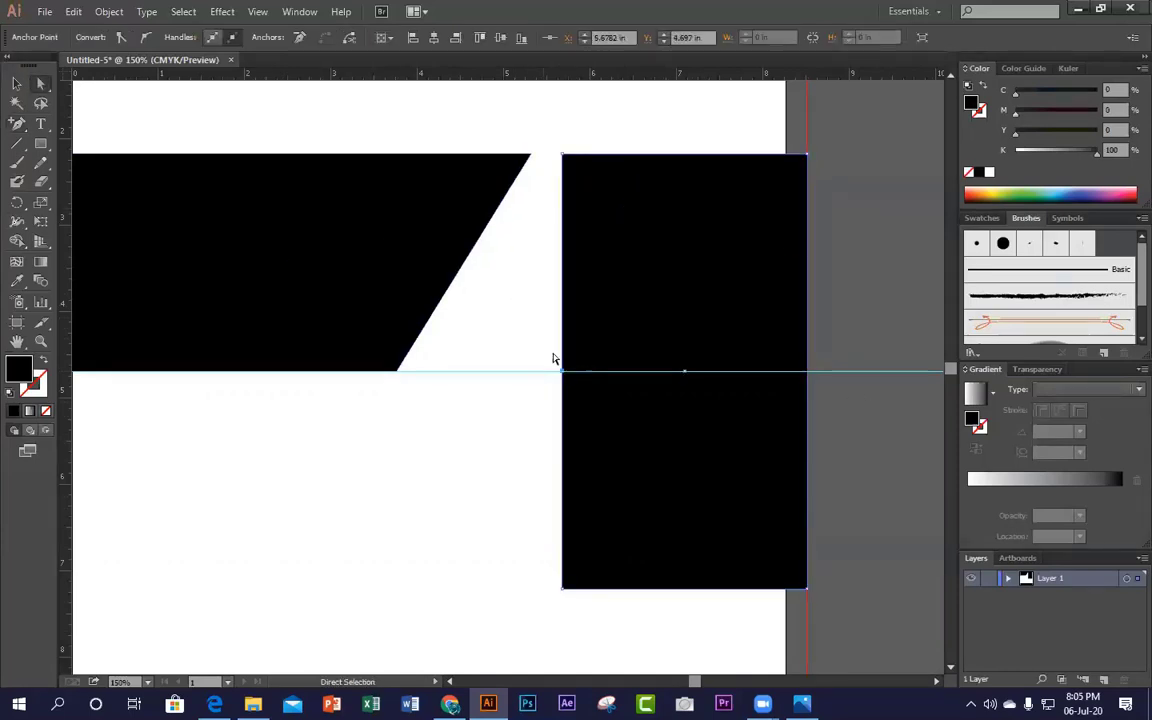
{"action": "left_click_drag", "start_coordinate": [562, 372], "coordinate": [430, 382]}
{"action": "left_click", "coordinate": [411, 452]}
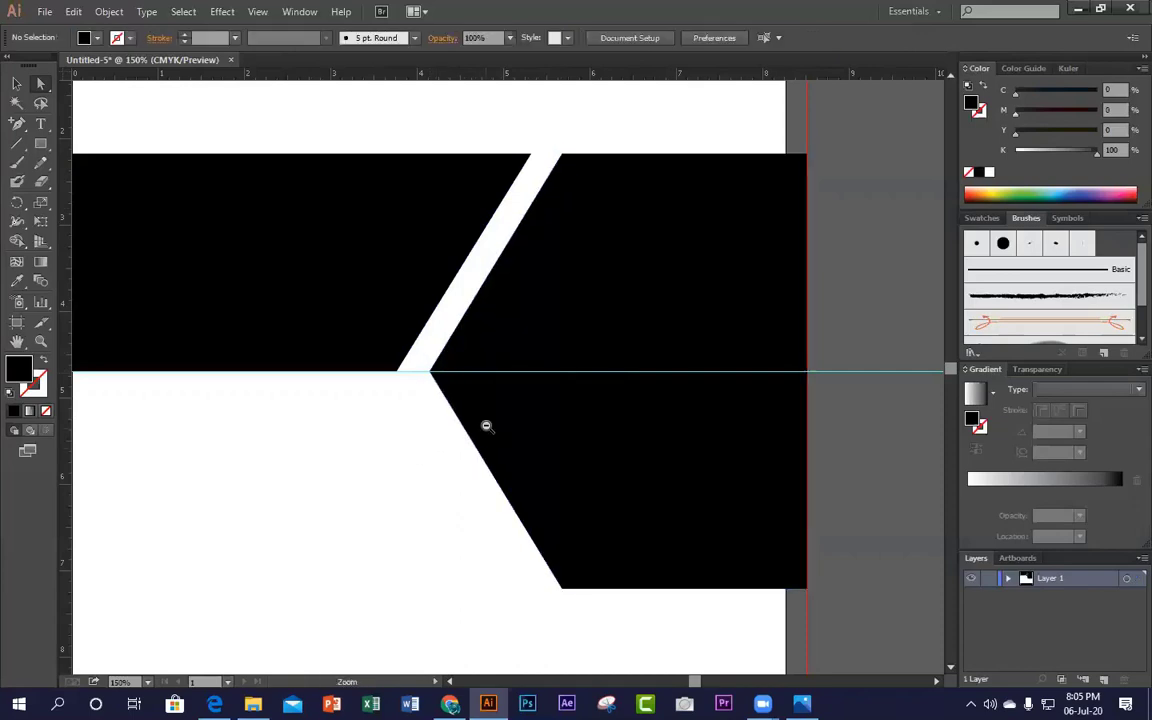
Step: Compare the overall layout with the reference image Radiology-Flyer-Design.jpg in Photos, and return to Illustrator
{"action": "left_click", "coordinate": [486, 426], "text": "ctrl+alt"}
{"action": "left_click", "coordinate": [486, 426], "text": "ctrl+alt"}
{"action": "left_click", "coordinate": [486, 426], "text": "ctrl+alt"}
{"action": "left_click", "coordinate": [541, 386], "text": "ctrl"}
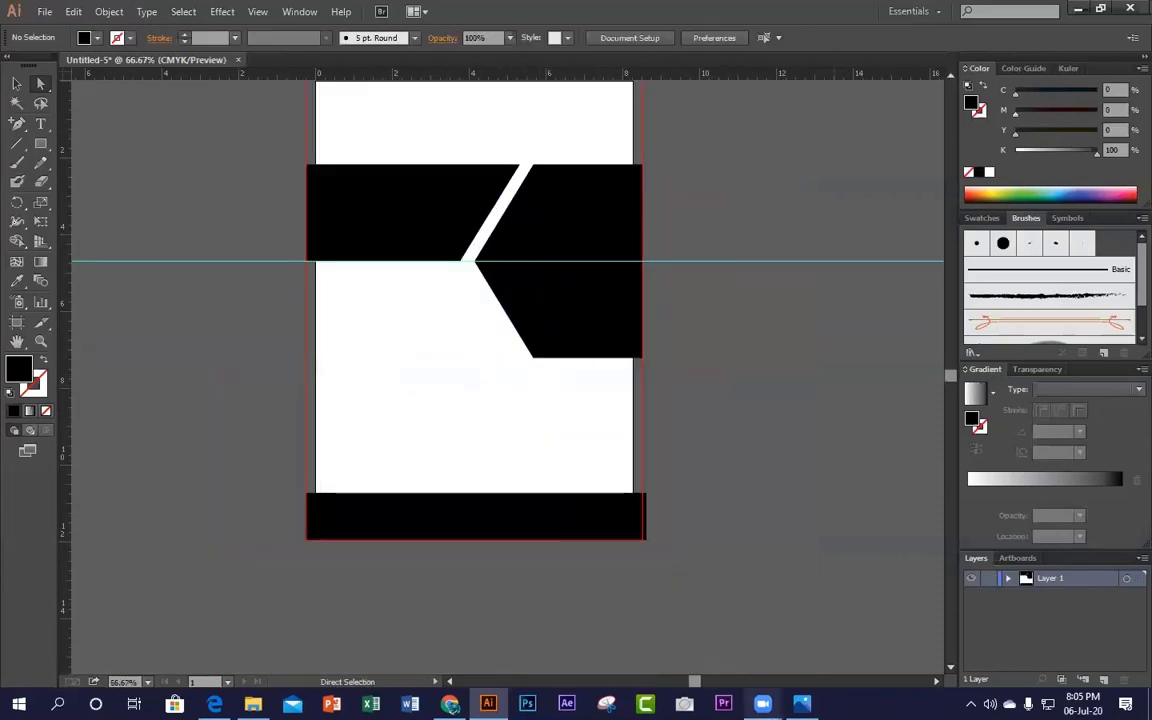
{"action": "left_click", "coordinate": [801, 704]}
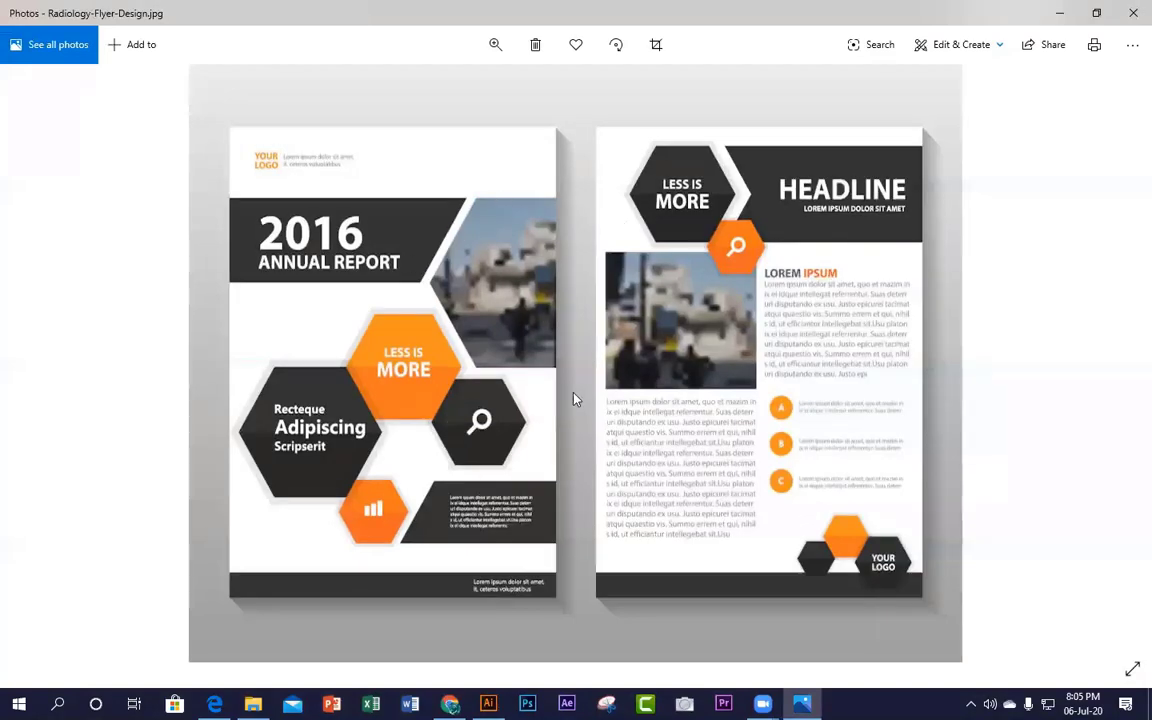
{"action": "left_click", "coordinate": [1061, 14]}
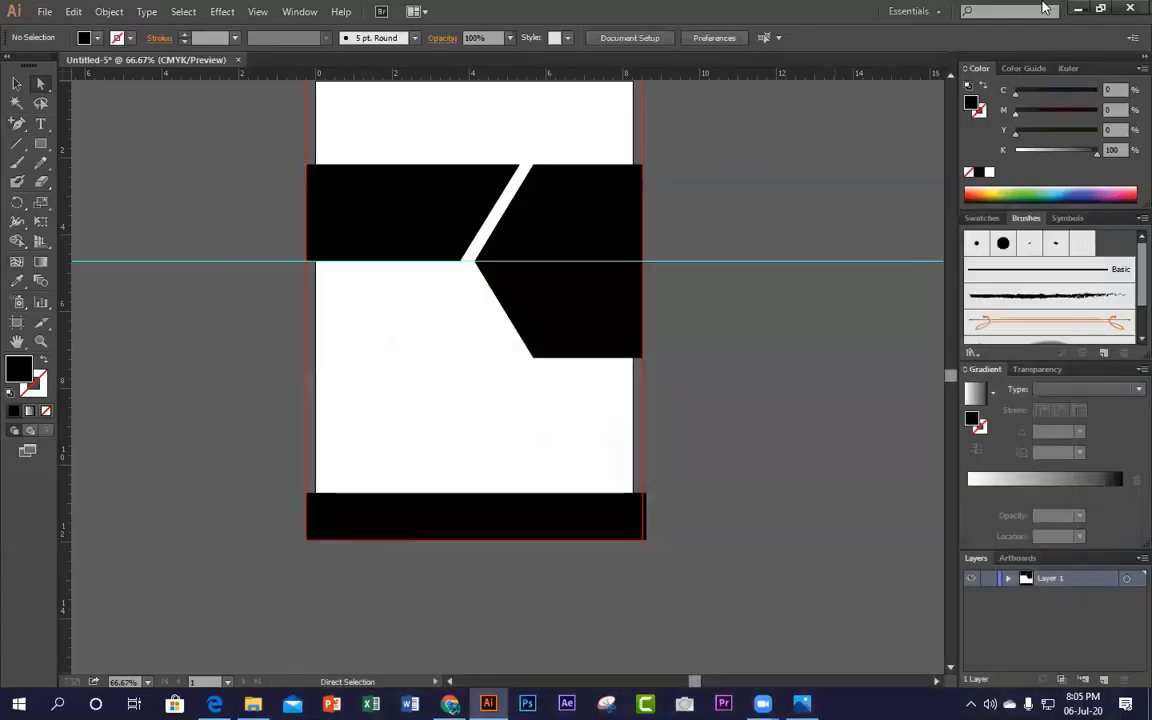
{"action": "key", "text": "v"}
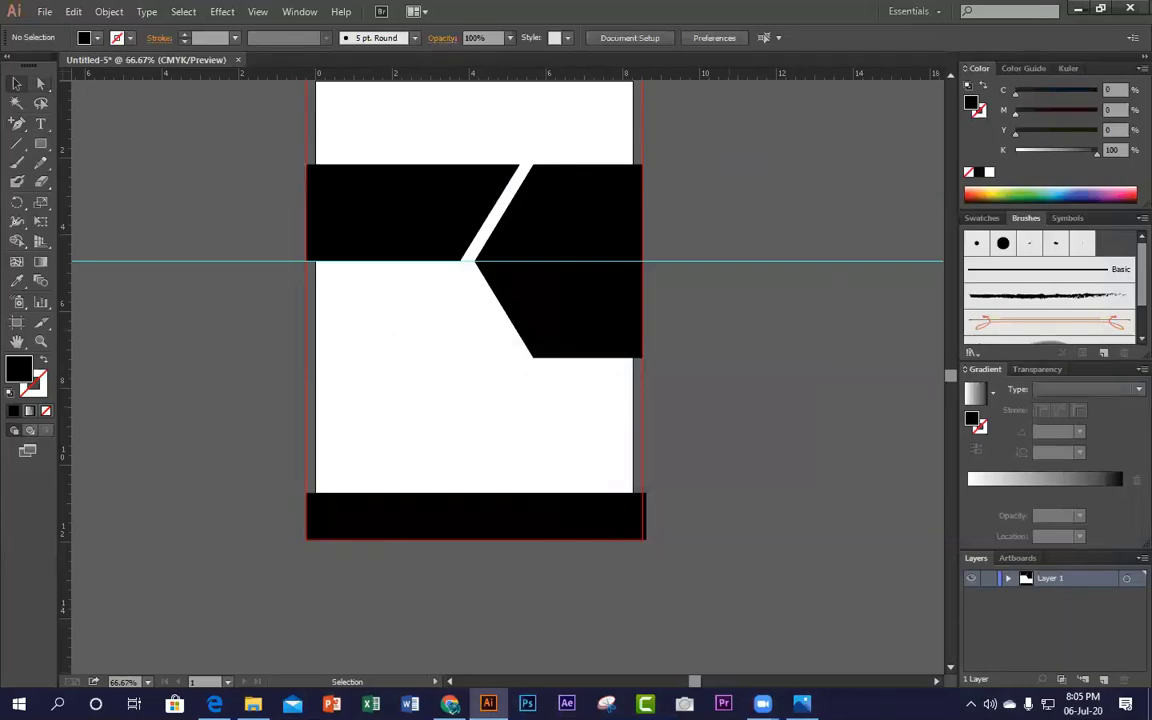
{"action": "left_click", "coordinate": [801, 704]}
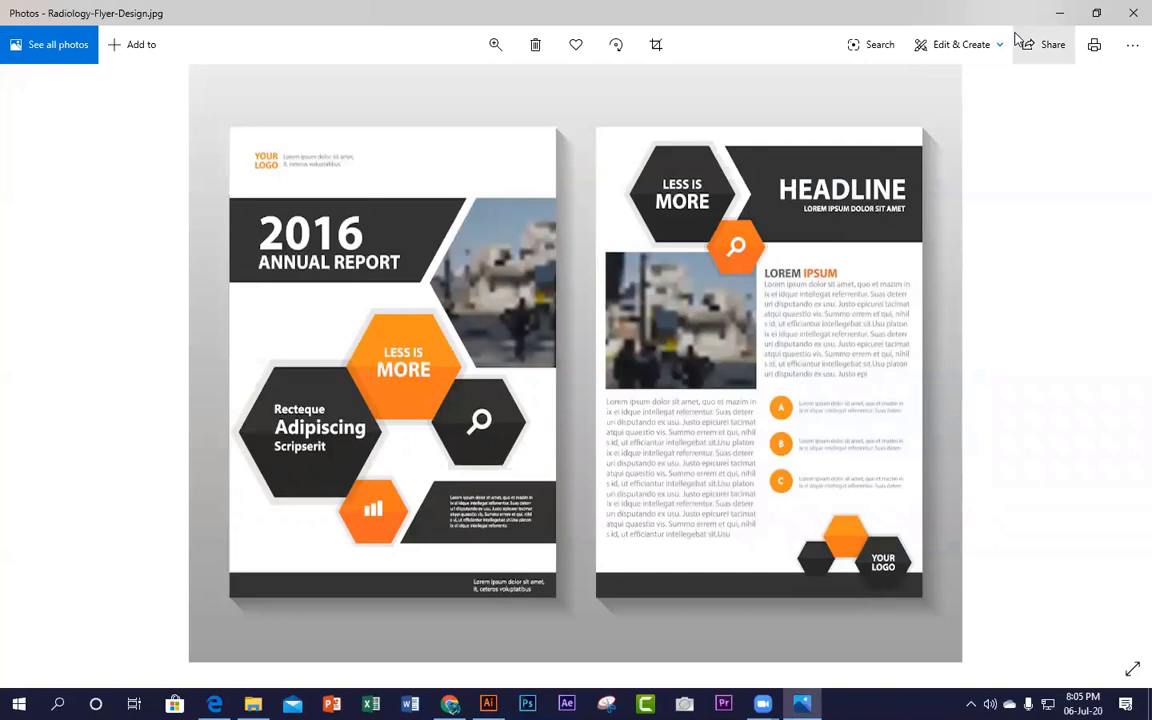
{"action": "left_click", "coordinate": [1059, 13]}
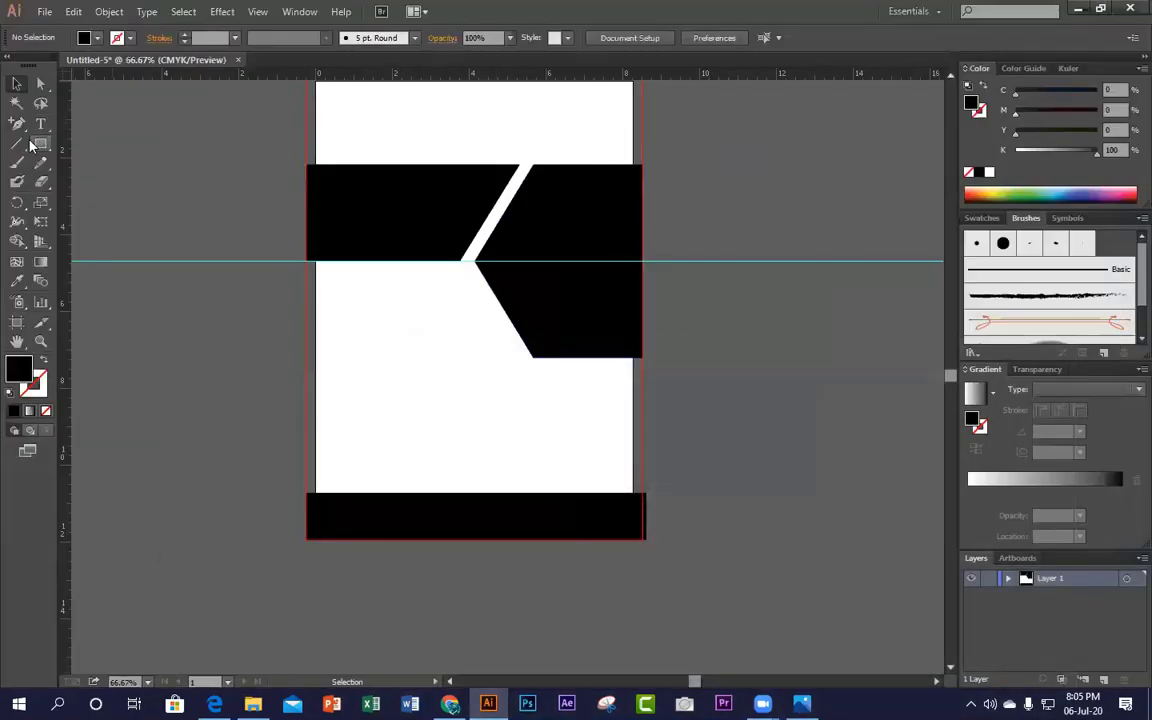
Step: Create a black six-sided polygon with a radius of 1.7392 in in the white area below the title shape
{"action": "left_click_drag", "start_coordinate": [41, 143], "coordinate": [85, 200]}
{"action": "left_click_drag", "start_coordinate": [362, 325], "coordinate": [404, 386]}
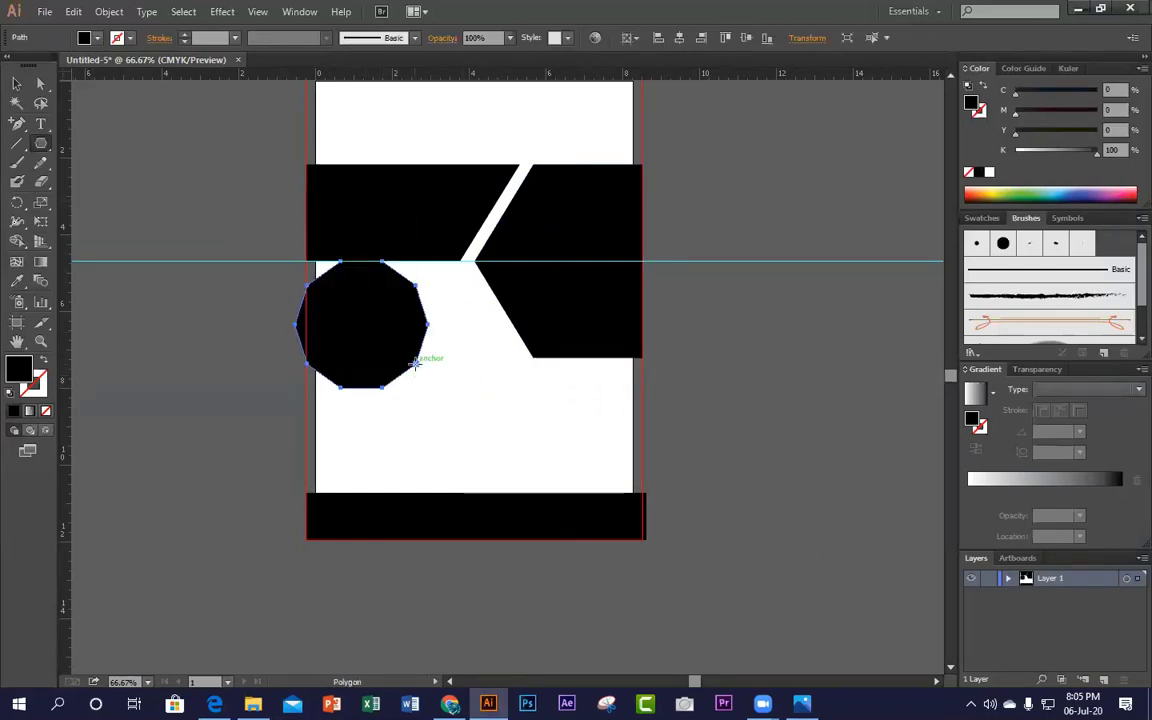
{"action": "key", "text": "ctrl+z"}
{"action": "left_click", "coordinate": [415, 364]}
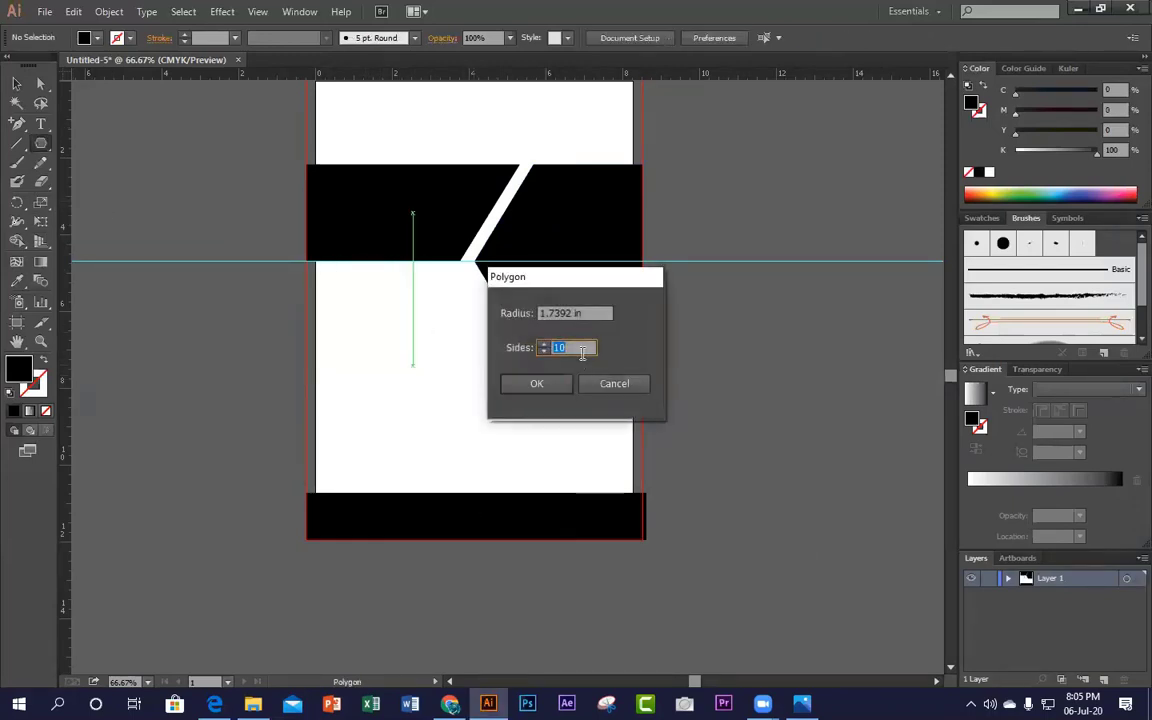
{"action": "key", "text": "Return"}
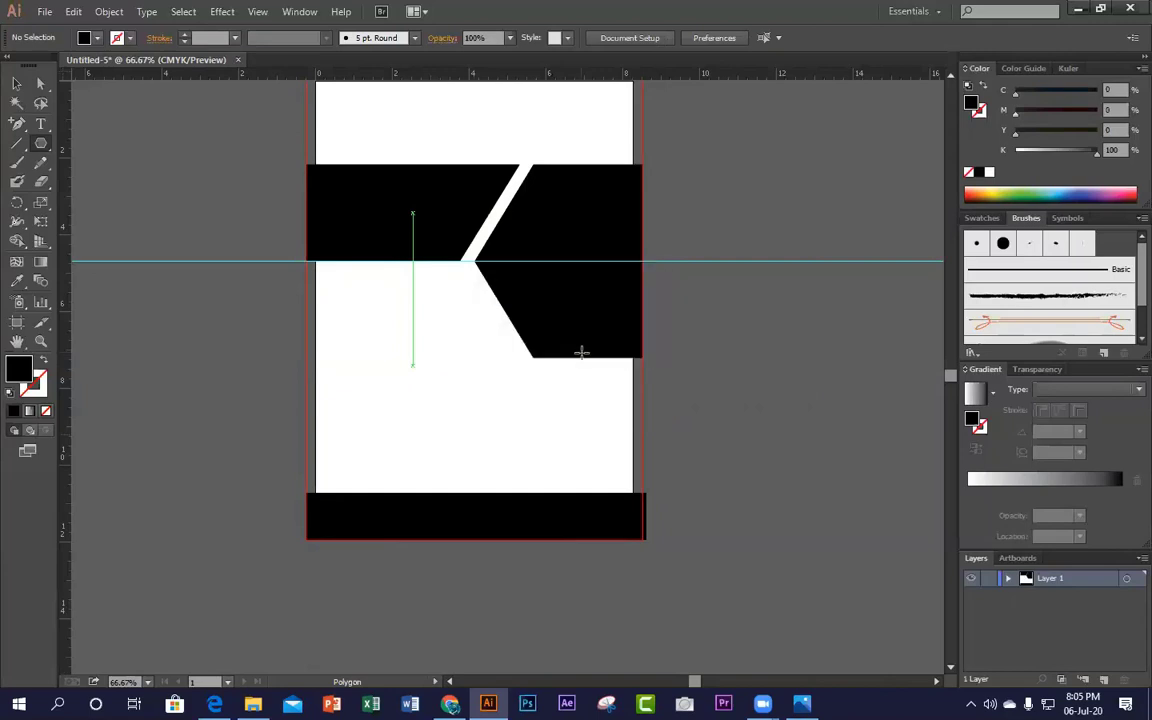
{"action": "left_click", "coordinate": [17, 83]}
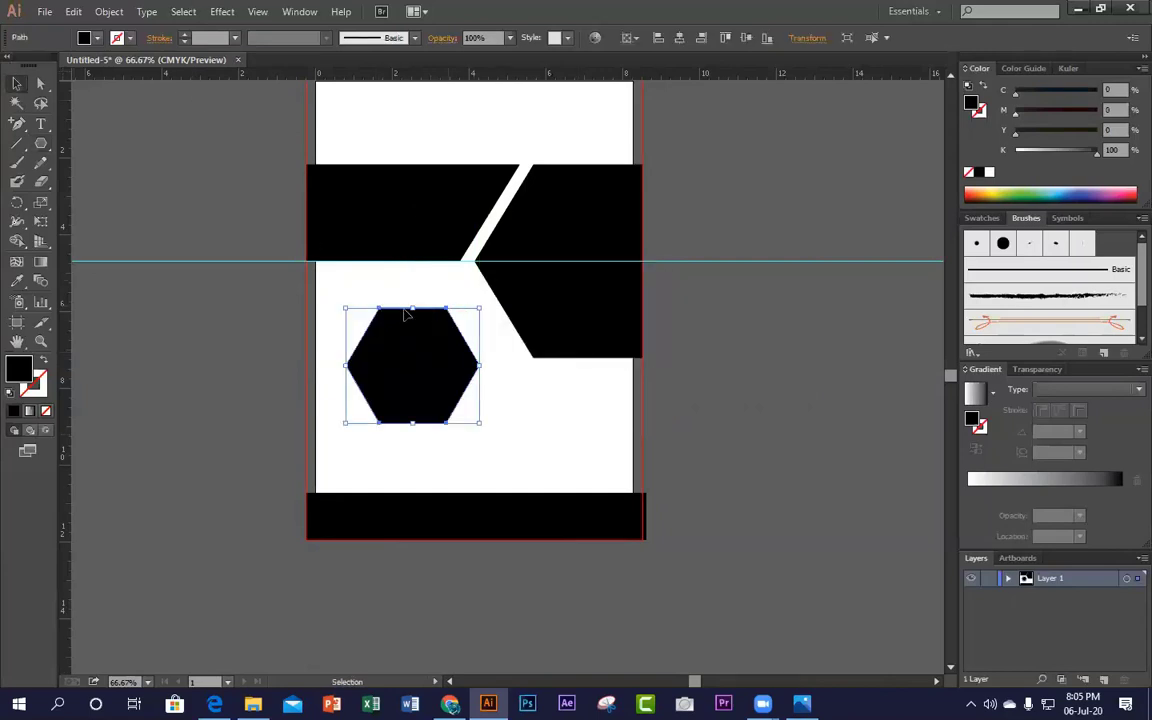
Step: Try to rotate the hexagon freehand, and undo the rotation
{"action": "left_click_drag", "start_coordinate": [479, 302], "coordinate": [514, 342]}
{"action": "key", "text": "ctrl+z"}
{"action": "key", "text": "ctrl+z"}
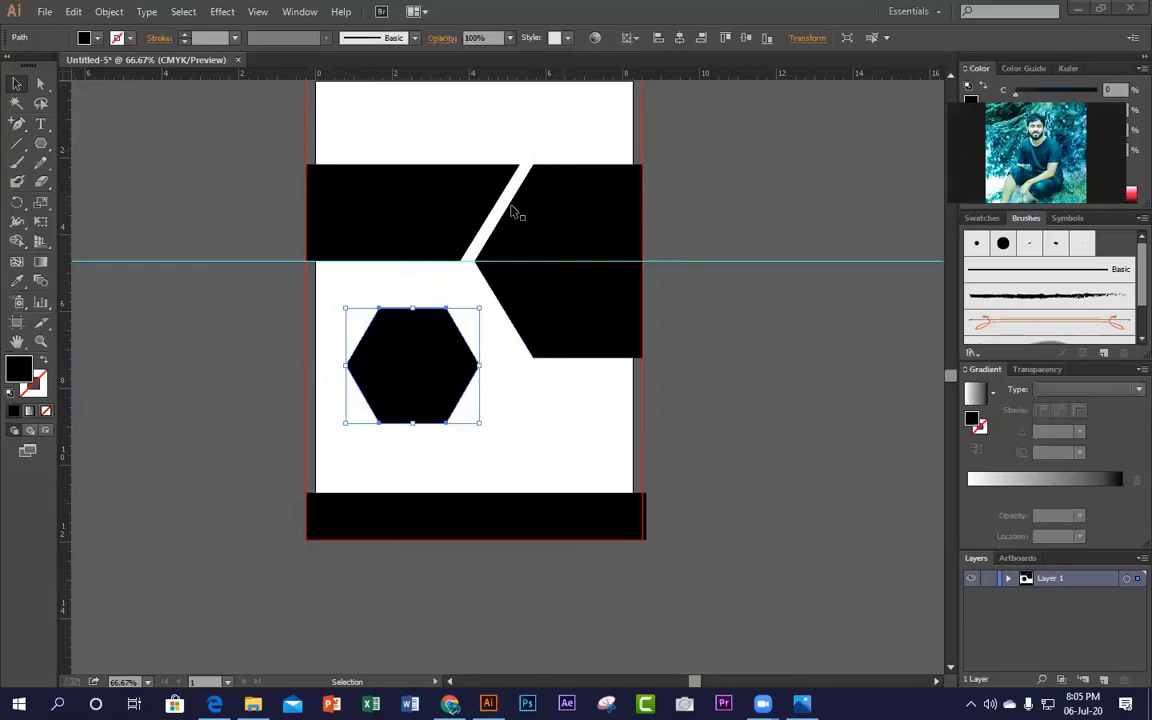
Step: Rotate the hexagon by exactly 90° with the preview turned on
{"action": "left_click", "coordinate": [498, 342]}
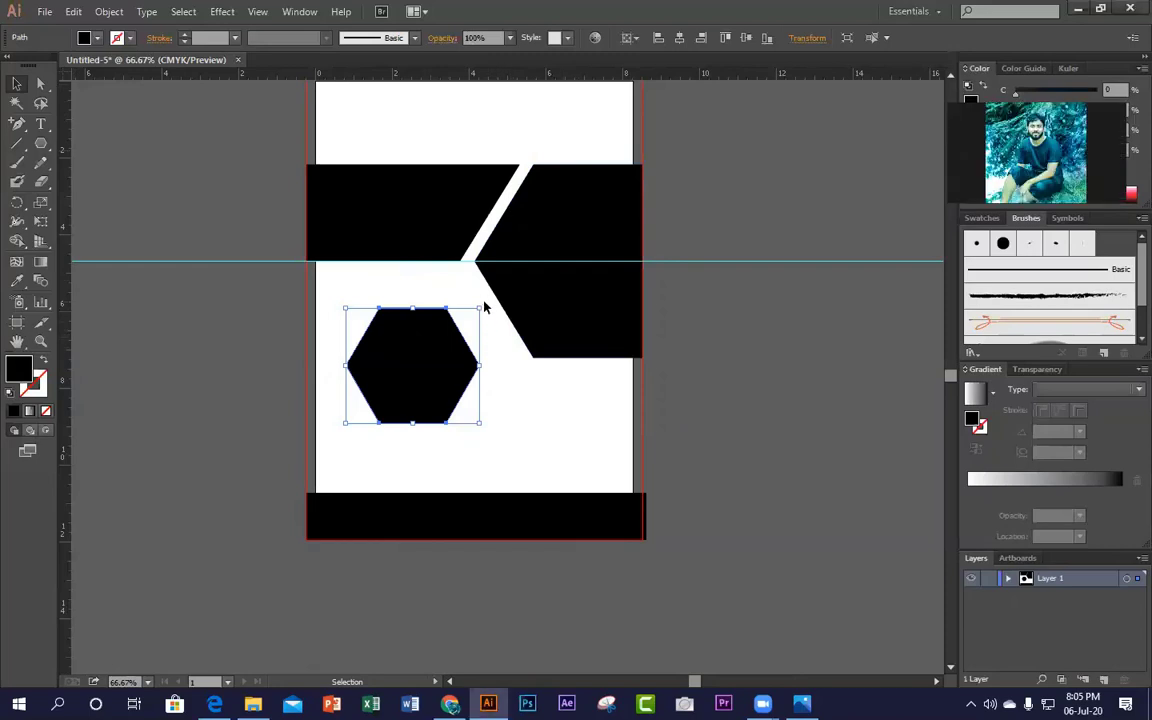
{"action": "right_click", "coordinate": [421, 351]}
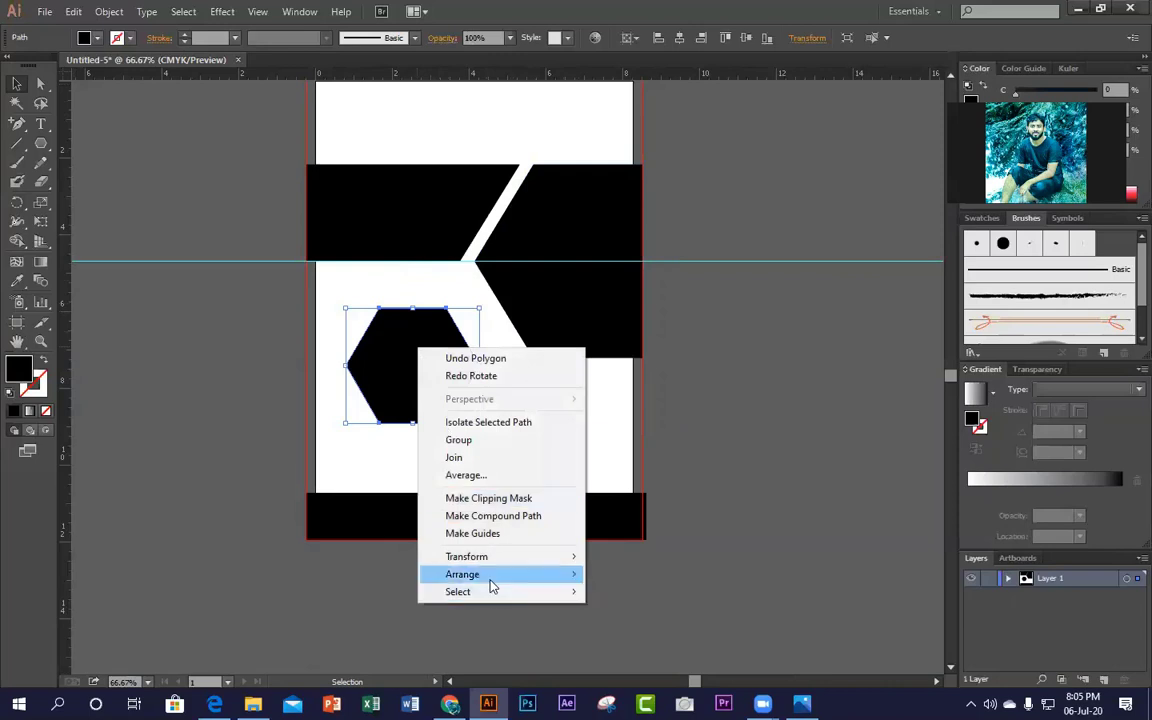
{"action": "mouse_move", "coordinate": [533, 561]}
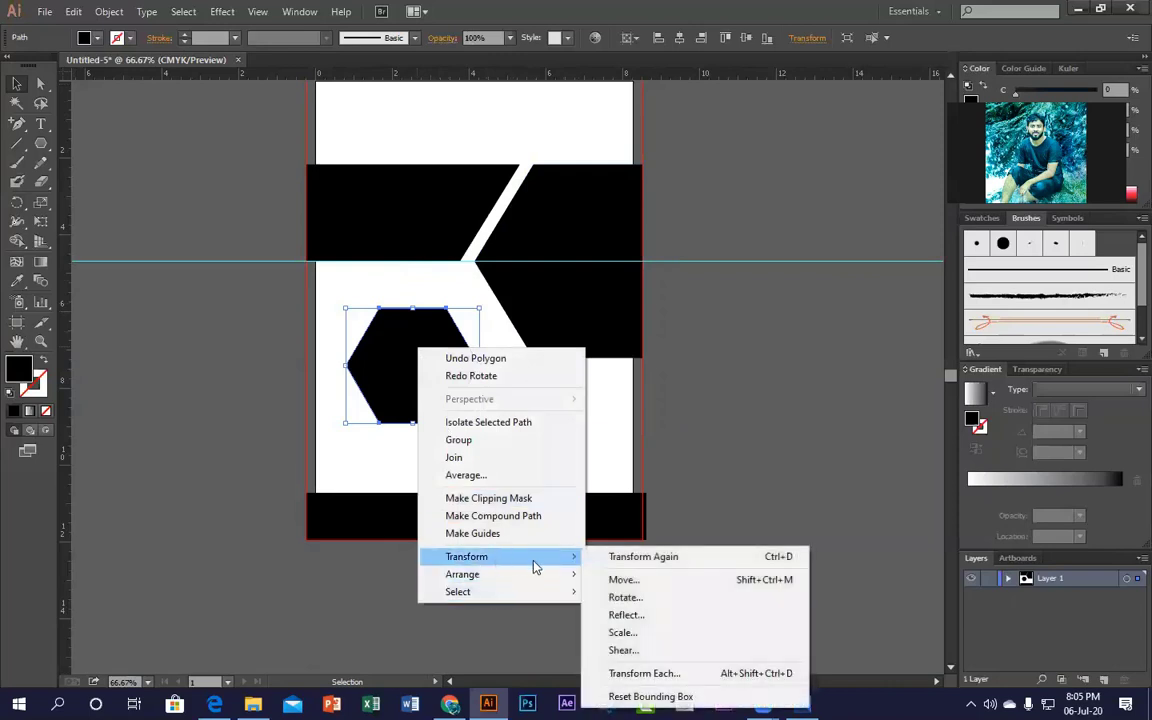
{"action": "left_click", "coordinate": [640, 598]}
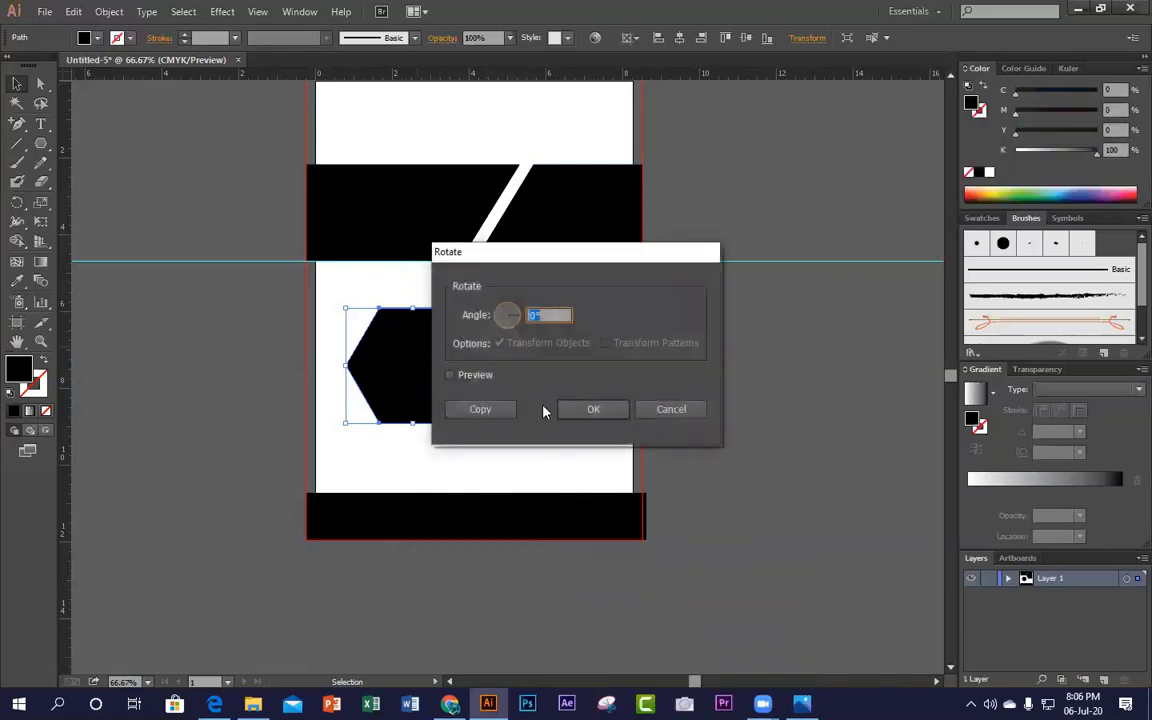
{"action": "left_click_drag", "start_coordinate": [576, 257], "coordinate": [765, 283]}
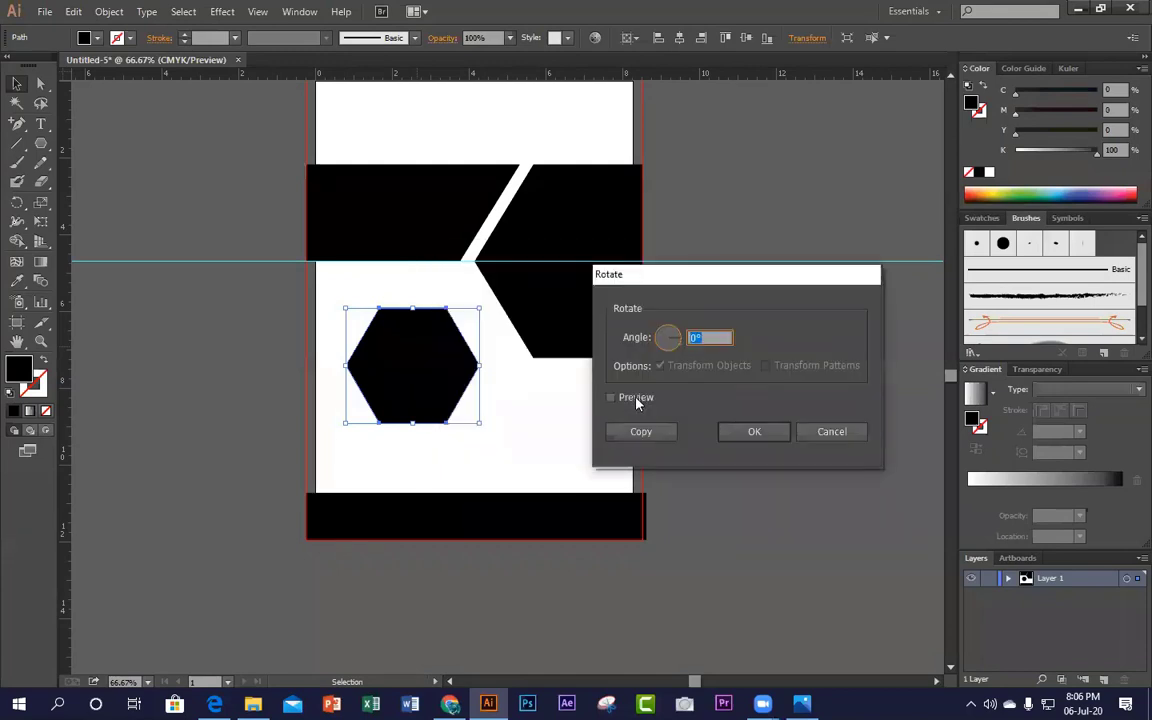
{"action": "left_click", "coordinate": [611, 397]}
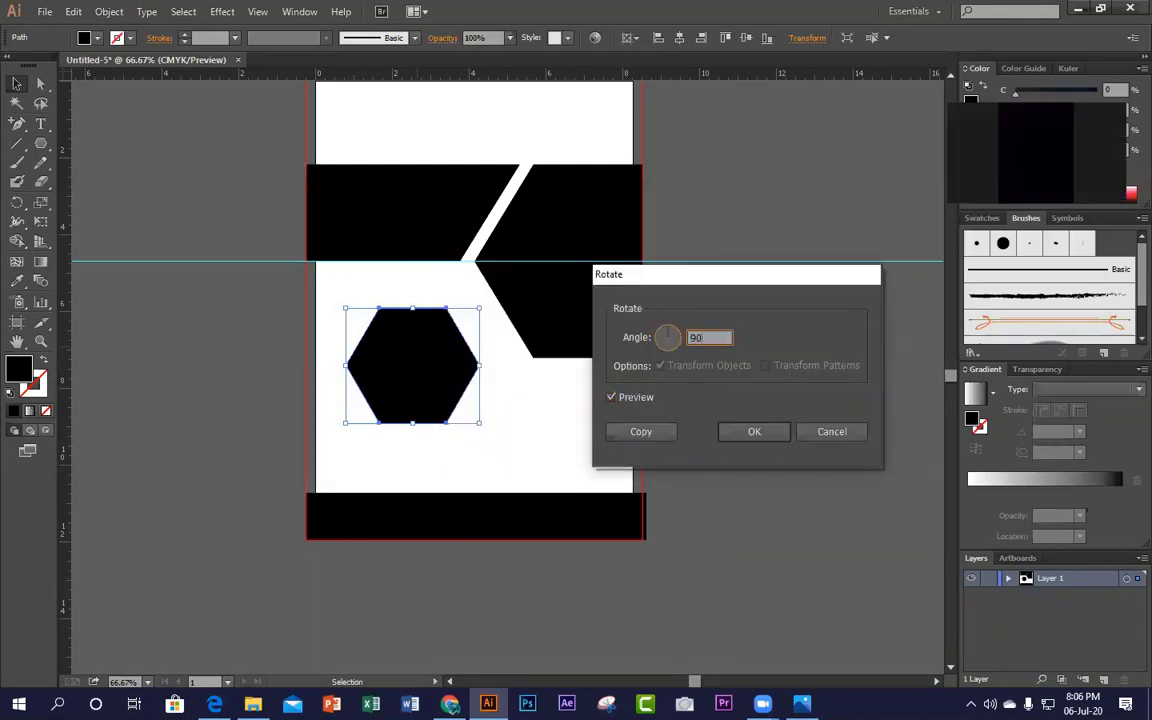
{"action": "left_click", "coordinate": [617, 398]}
{"action": "left_click", "coordinate": [619, 398]}
{"action": "left_click", "coordinate": [754, 431]}
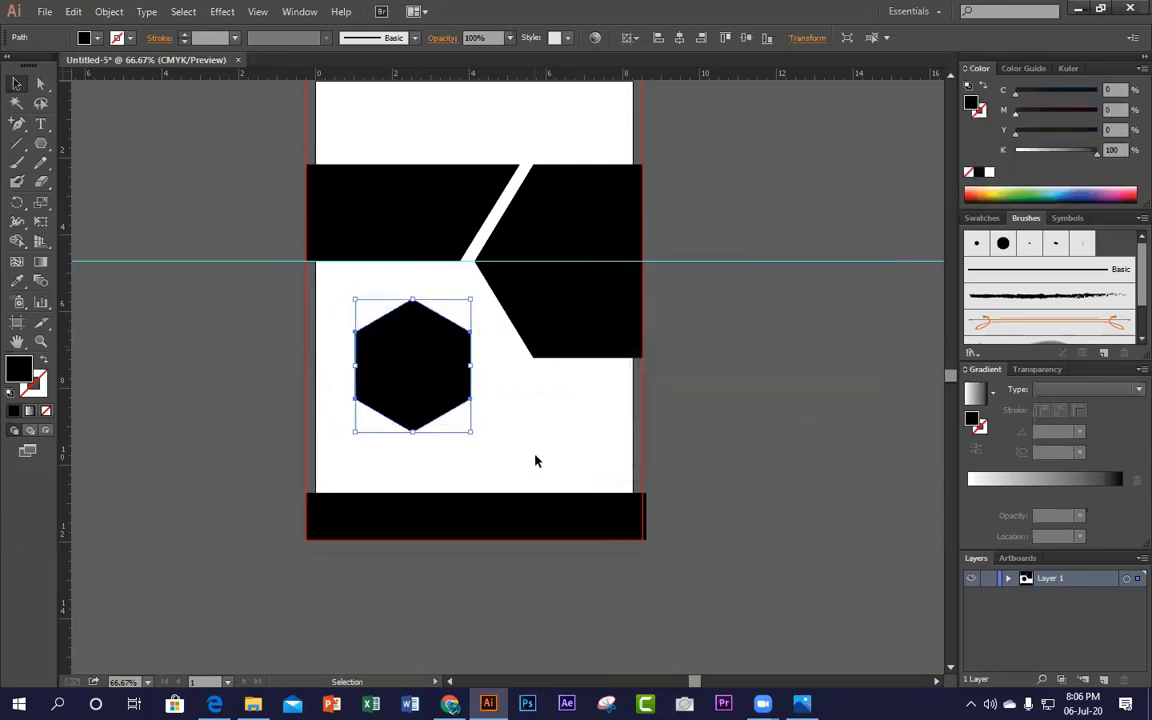
Step: Select the rotated hexagon and compare its orientation with the hexagons in the reference image
{"action": "left_click", "coordinate": [536, 455]}
{"action": "left_click", "coordinate": [446, 388]}
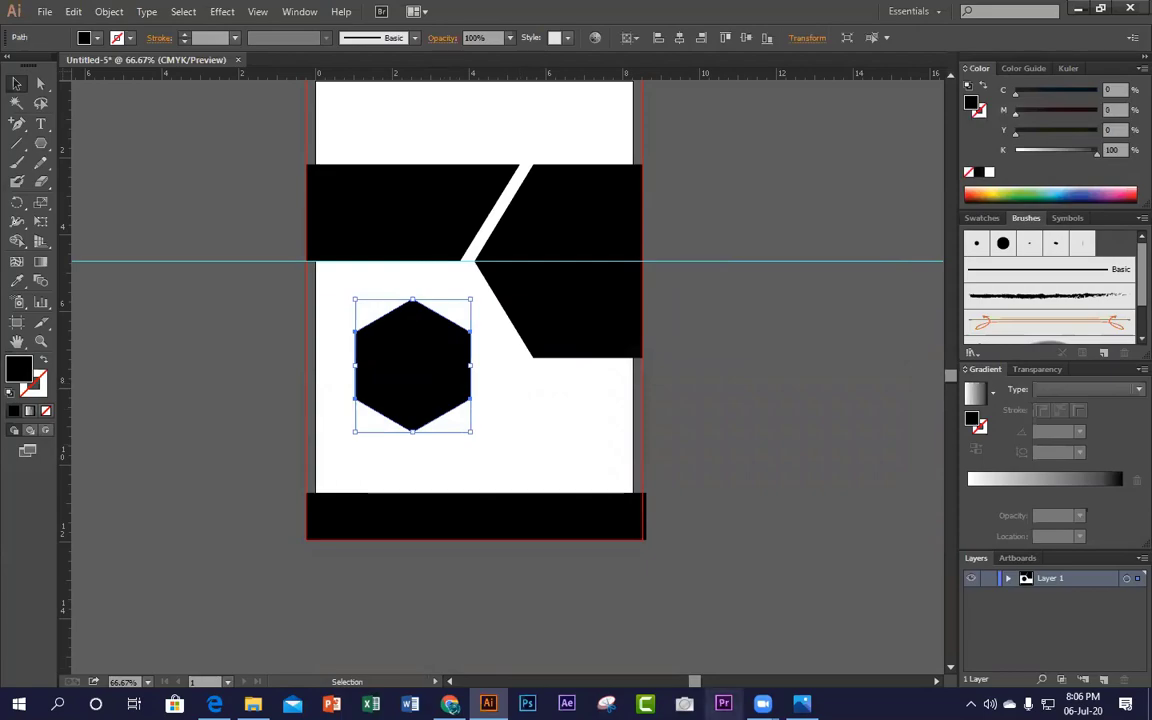
{"action": "left_click", "coordinate": [801, 704]}
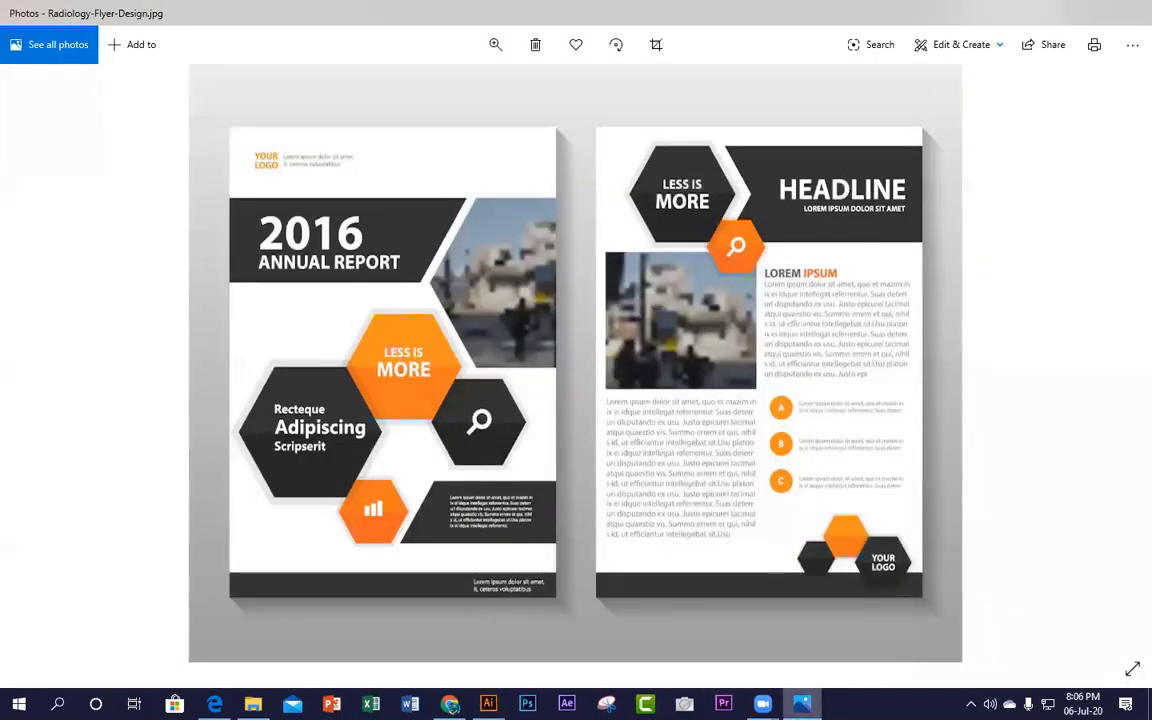
{"action": "key", "text": "alt+Tab"}
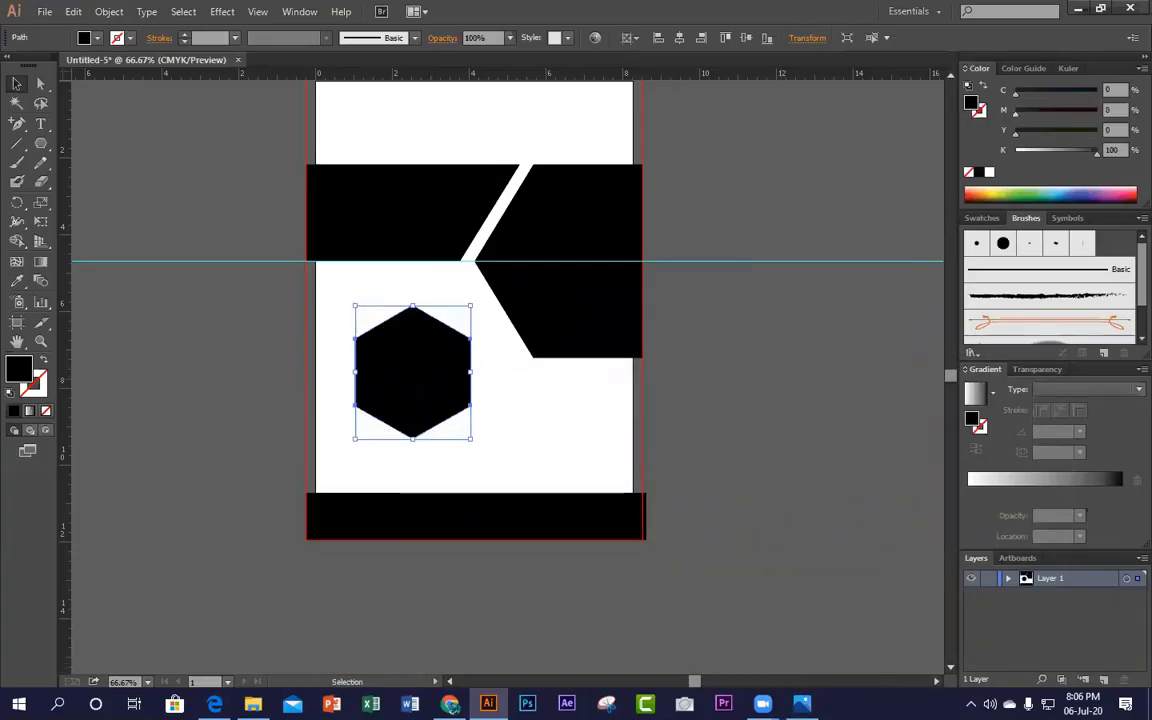
Step: Delete the rotated hexagon and draw a new black, flat-topped hexagon in the white area below the title shape
{"action": "key", "text": "alt+Tab"}
{"action": "key", "text": "alt+Tab"}
{"action": "key", "text": "Delete"}
{"action": "left_click", "coordinate": [41, 143]}
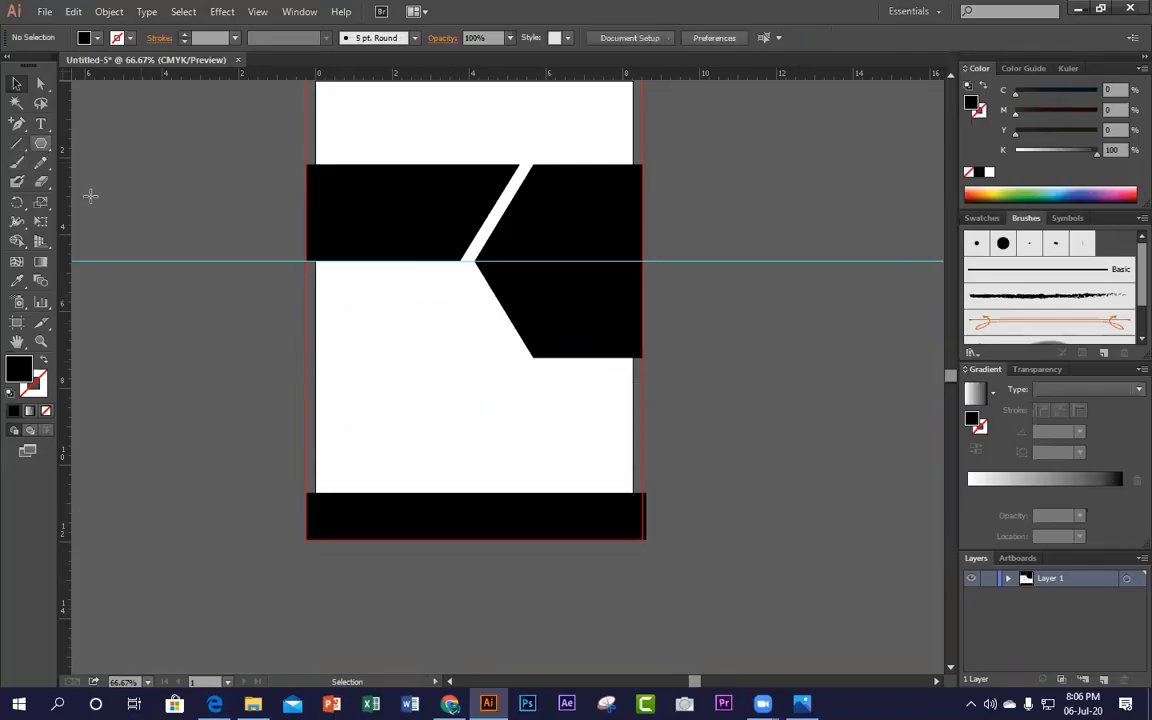
{"action": "left_click_drag", "start_coordinate": [376, 350], "coordinate": [412, 388]}
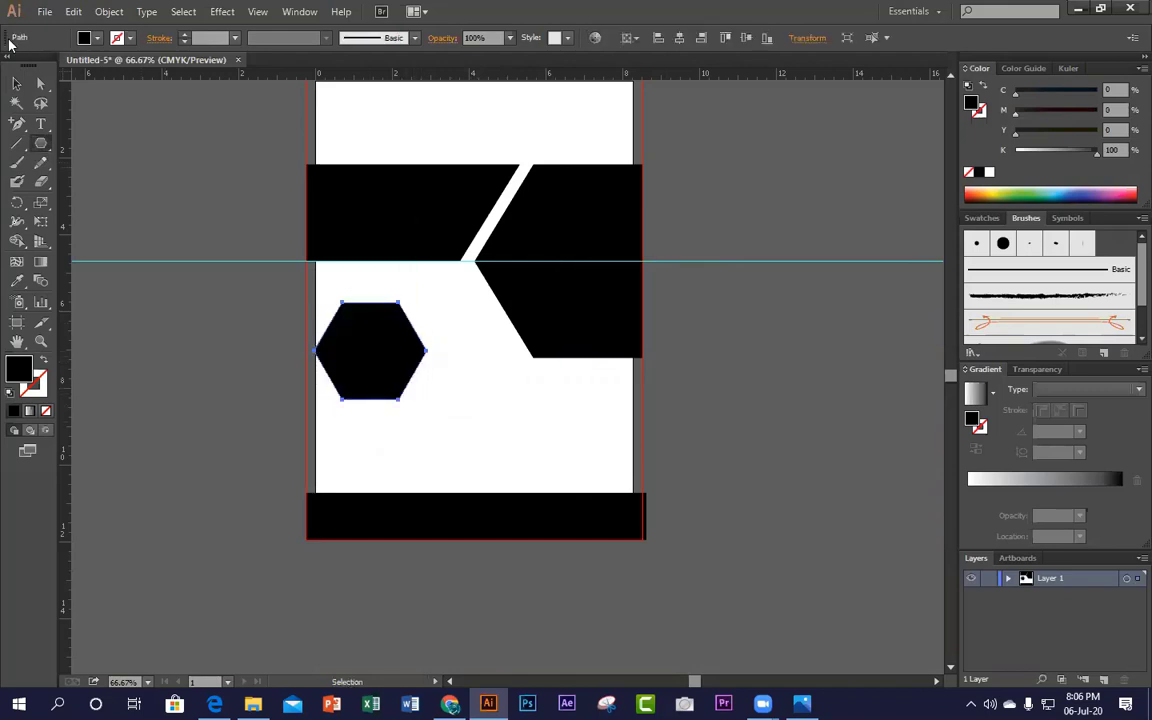
Step: Move the new hexagon down and to the right within the white area, checking its placement against the reference image
{"action": "key", "text": "v"}
{"action": "left_click", "coordinate": [412, 433]}
{"action": "left_click", "coordinate": [411, 433], "text": "ctrl"}
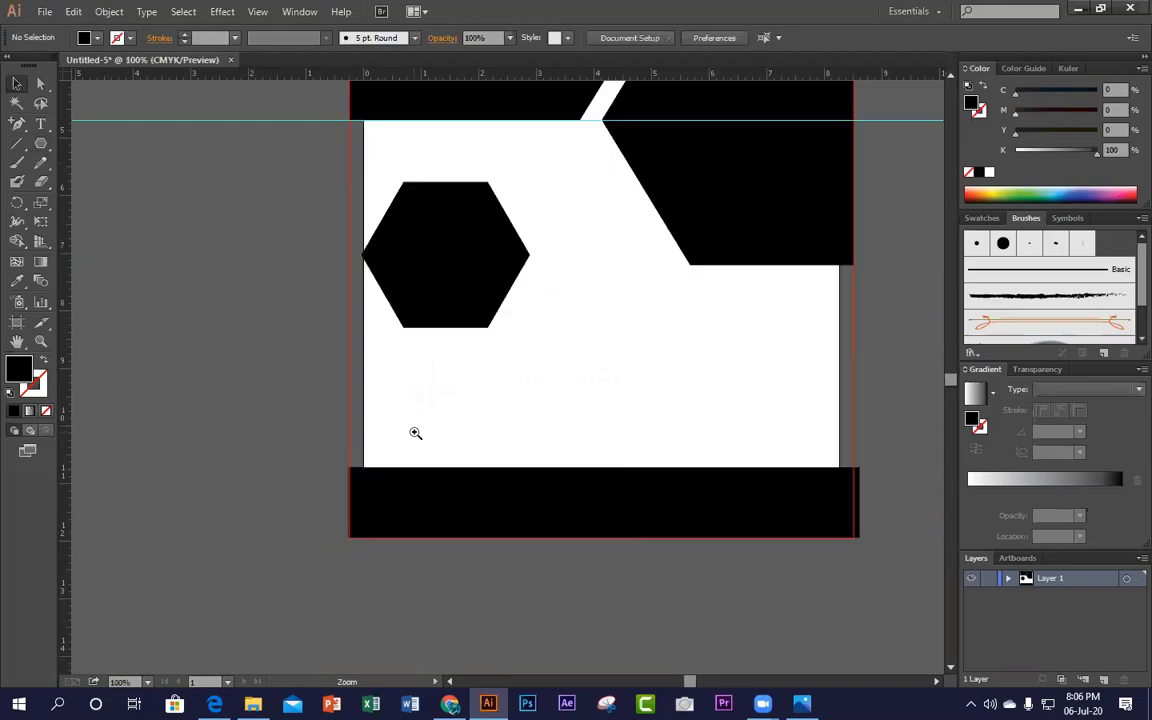
{"action": "left_click", "coordinate": [414, 432], "text": "ctrl"}
{"action": "left_click_drag", "start_coordinate": [404, 414], "coordinate": [240, 497]}
{"action": "left_click_drag", "start_coordinate": [410, 257], "coordinate": [459, 357]}
{"action": "left_click_drag", "start_coordinate": [625, 326], "coordinate": [566, 473]}
{"action": "left_click_drag", "start_coordinate": [442, 482], "coordinate": [445, 492]}
{"action": "scroll", "coordinate": [746, 380], "scroll_direction": "down", "scroll_amount": 1}
{"action": "left_click", "coordinate": [801, 704]}
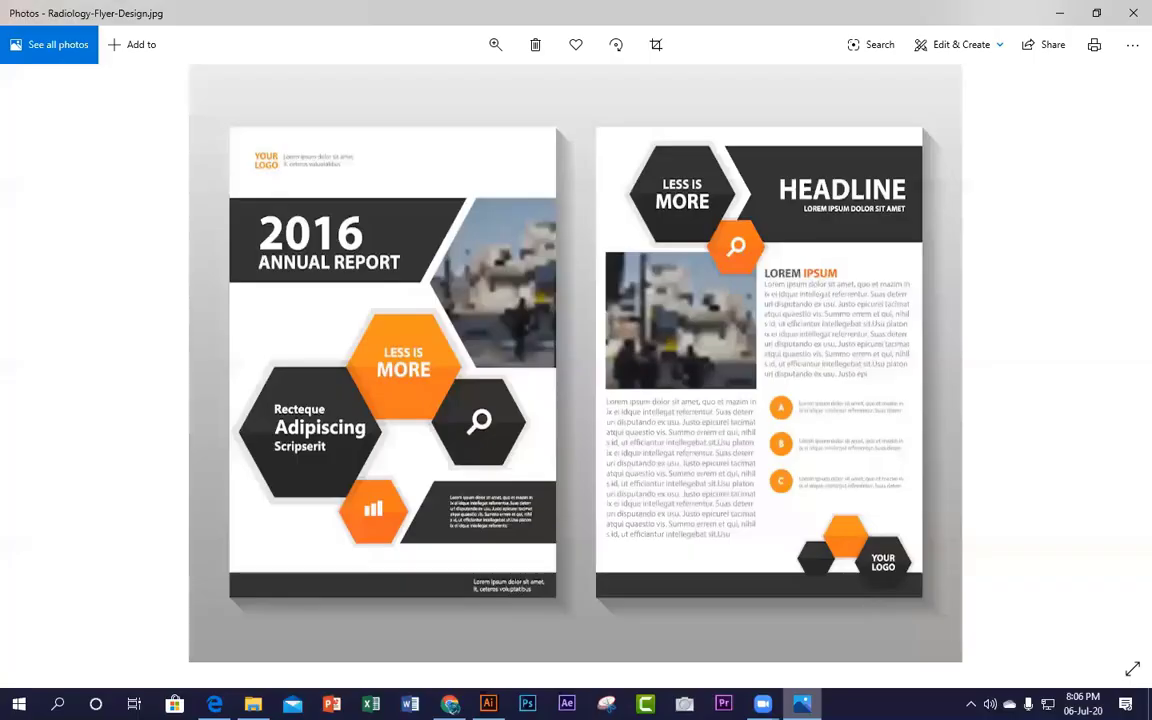
{"action": "key", "text": "alt+Tab"}
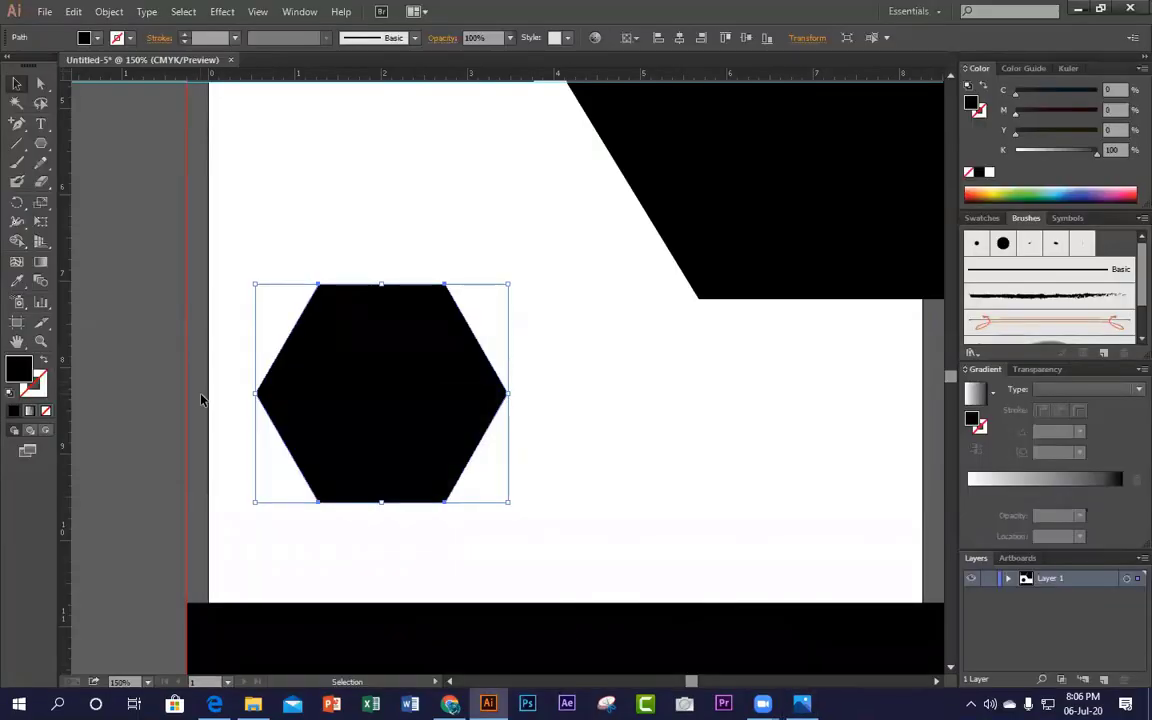
Step: Give the black hexagon a 10 pt light grey stroke of 7% black
{"action": "left_click", "coordinate": [200, 400]}
{"action": "left_click", "coordinate": [391, 419]}
{"action": "left_click", "coordinate": [36, 386]}
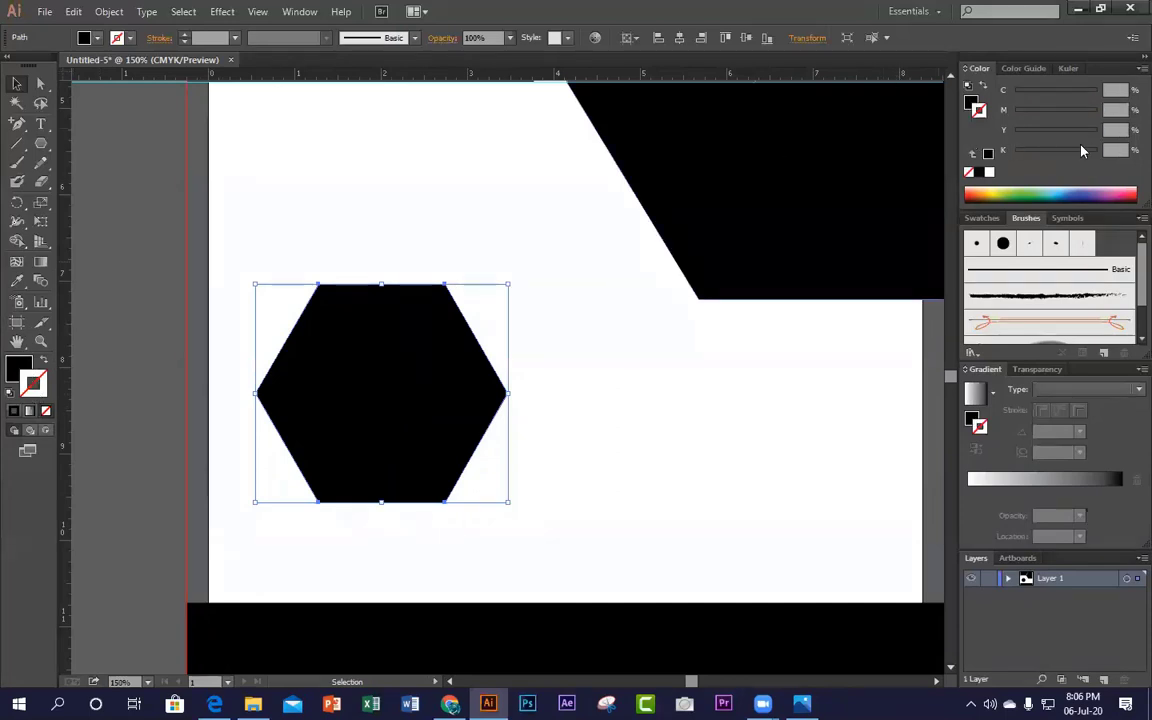
{"action": "left_click_drag", "start_coordinate": [1062, 157], "coordinate": [1050, 160]}
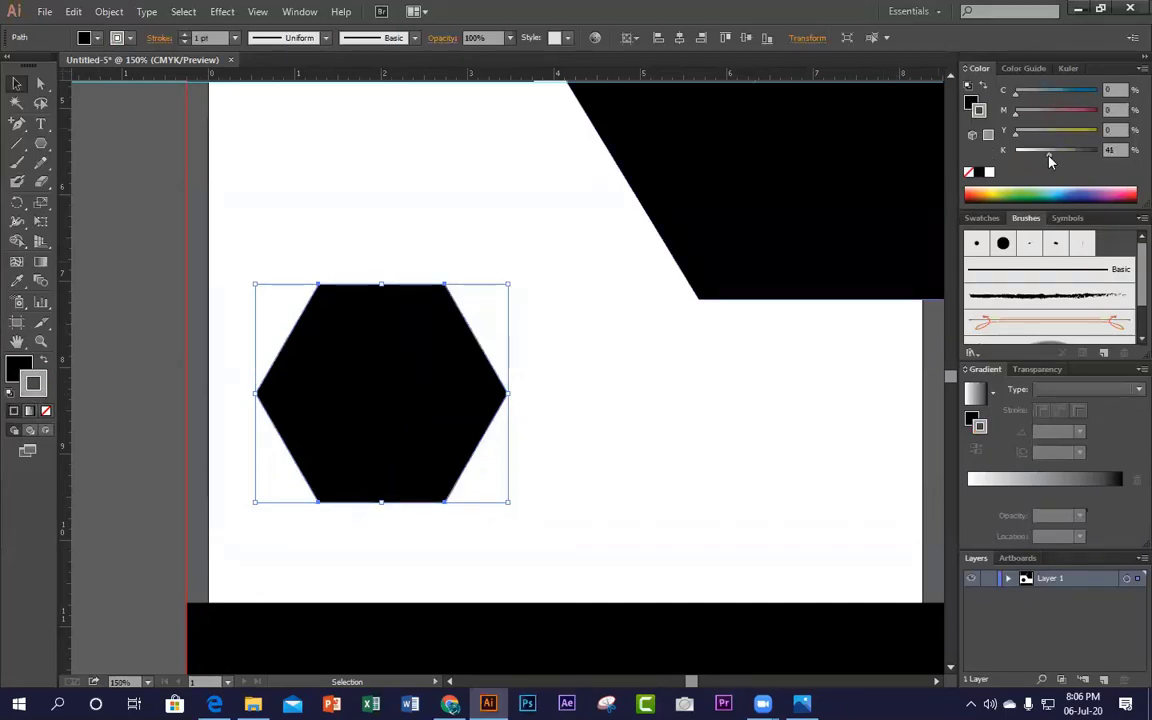
{"action": "left_click", "coordinate": [234, 38]}
{"action": "left_click", "coordinate": [252, 266]}
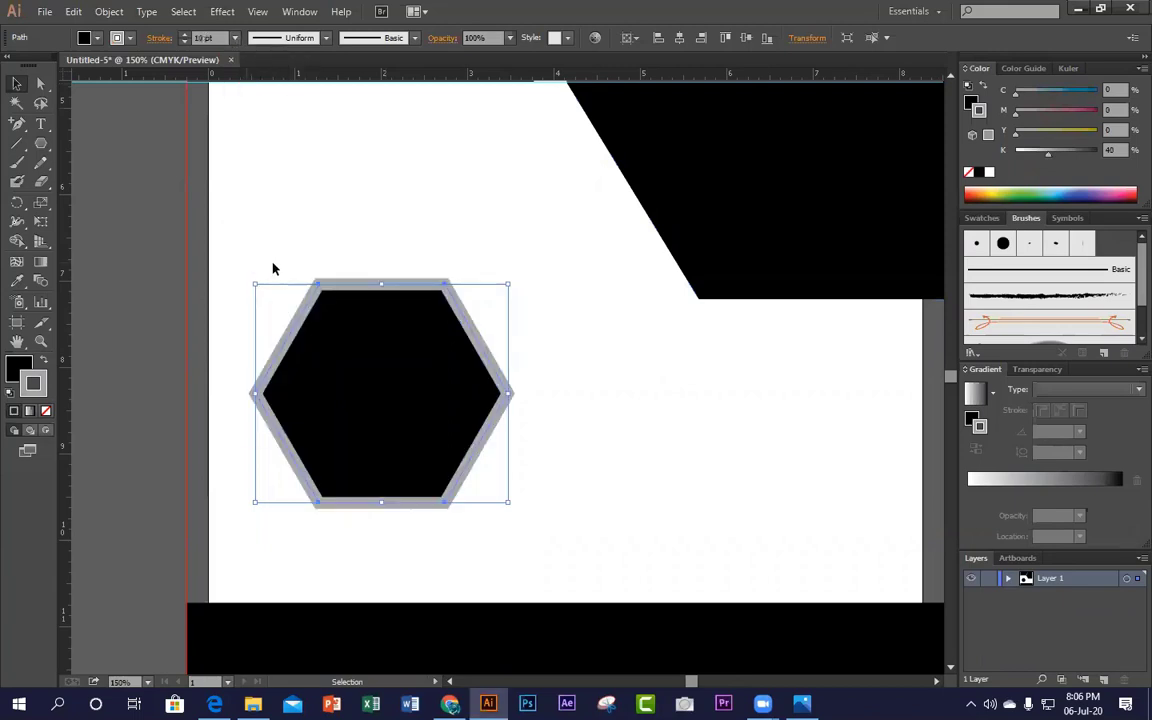
{"action": "left_click_drag", "start_coordinate": [1050, 160], "coordinate": [1021, 160]}
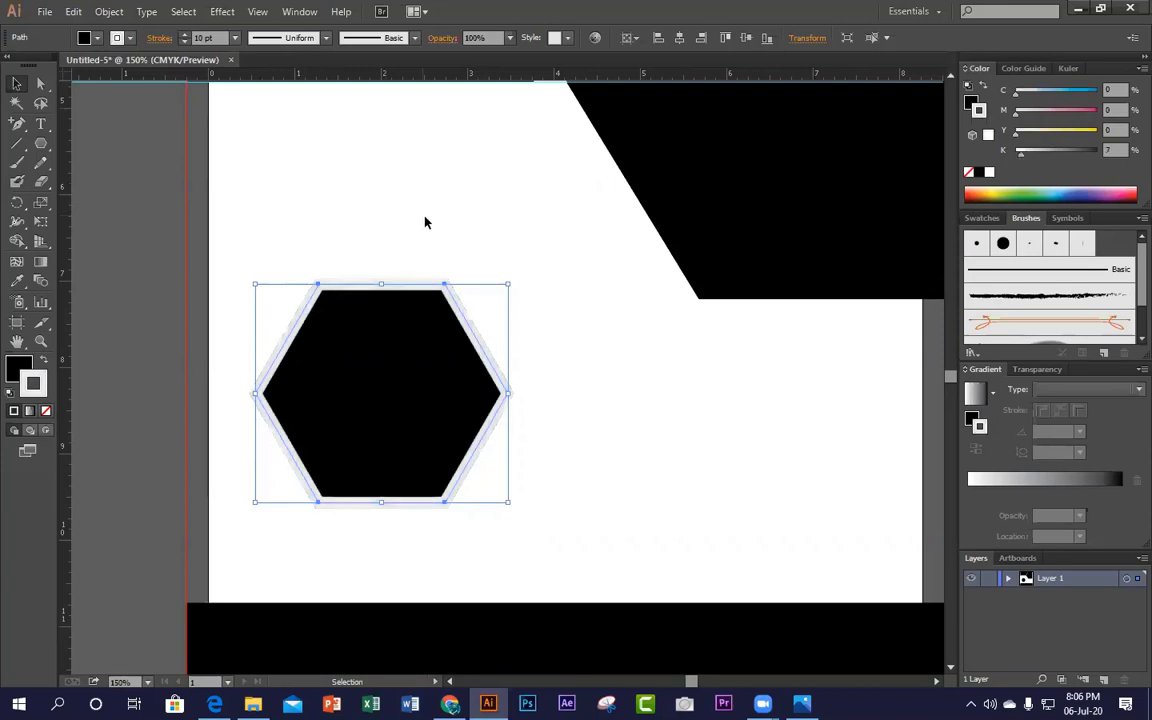
{"action": "left_click", "coordinate": [385, 200]}
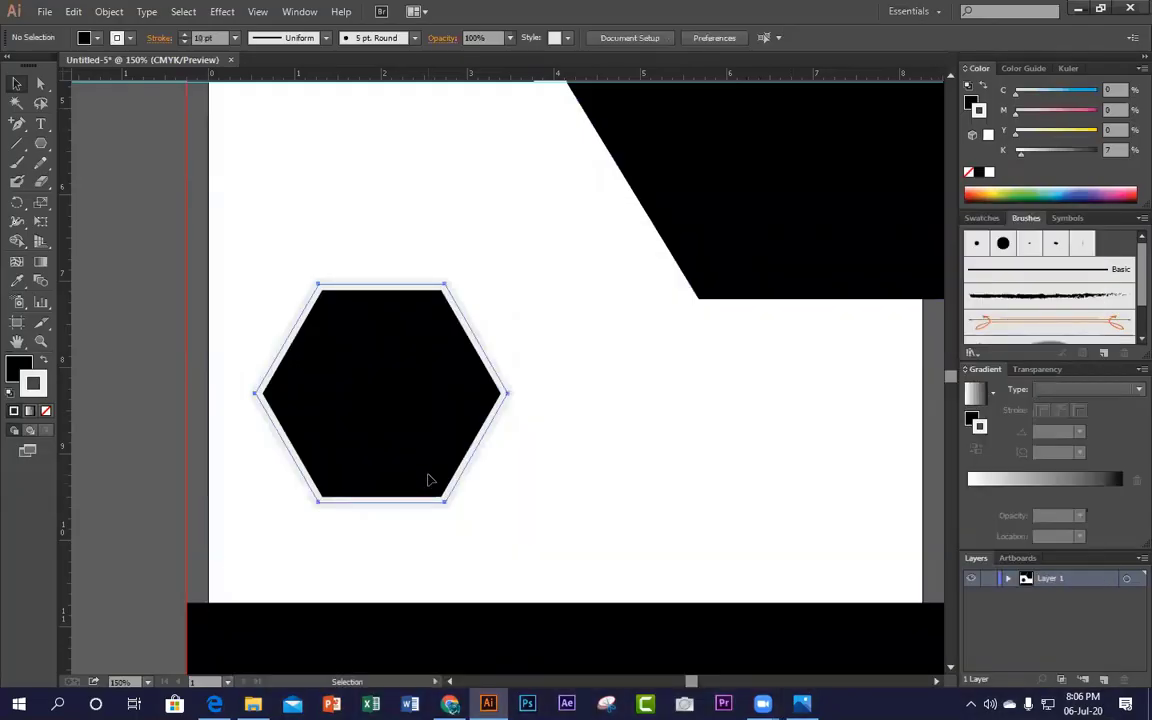
Step: Place a copy of the outlined hexagon at its upper right and scale it down to about 2.5 in wide
{"action": "left_click_drag", "start_coordinate": [401, 451], "coordinate": [566, 313]}
{"action": "key", "text": "ctrl+z"}
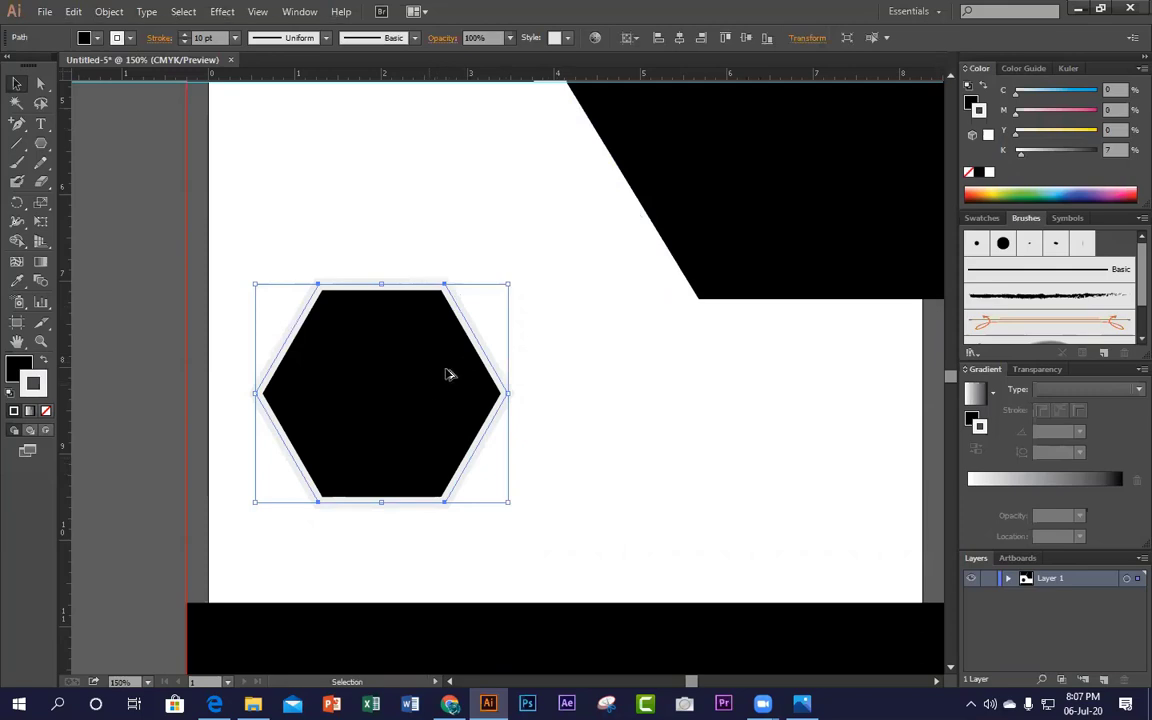
{"action": "left_click_drag", "start_coordinate": [450, 375], "coordinate": [598, 249]}
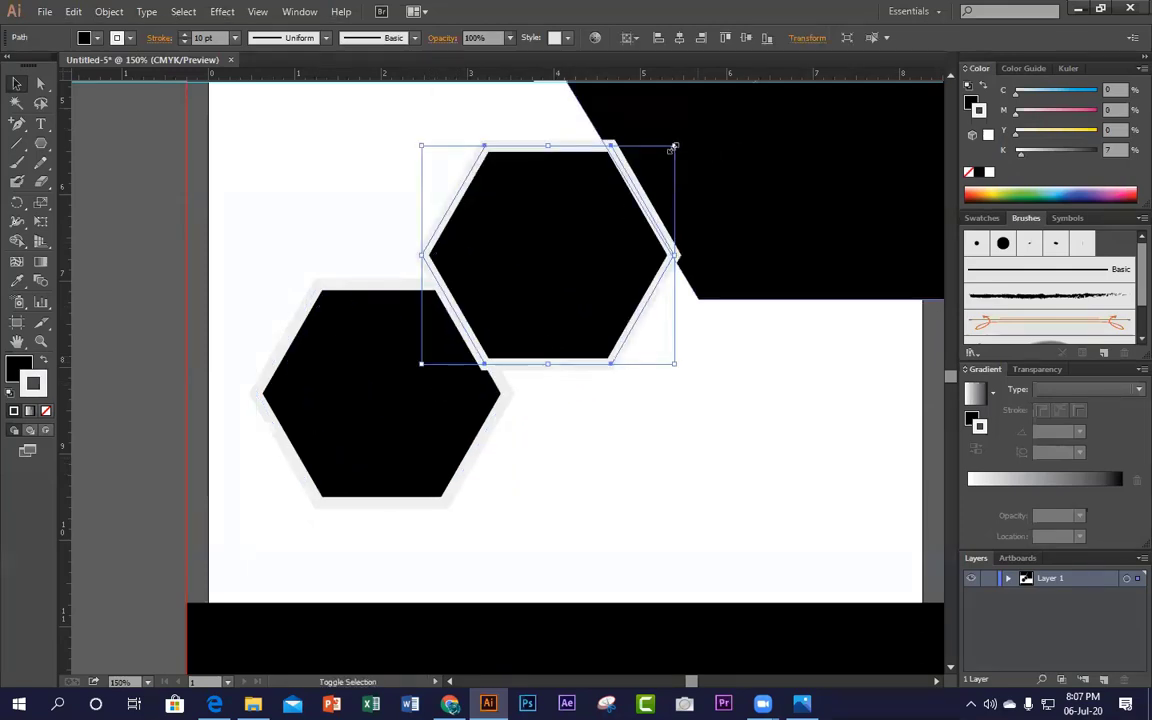
{"action": "left_click_drag", "start_coordinate": [674, 146], "coordinate": [634, 181]}
{"action": "left_click_drag", "start_coordinate": [535, 313], "coordinate": [546, 303]}
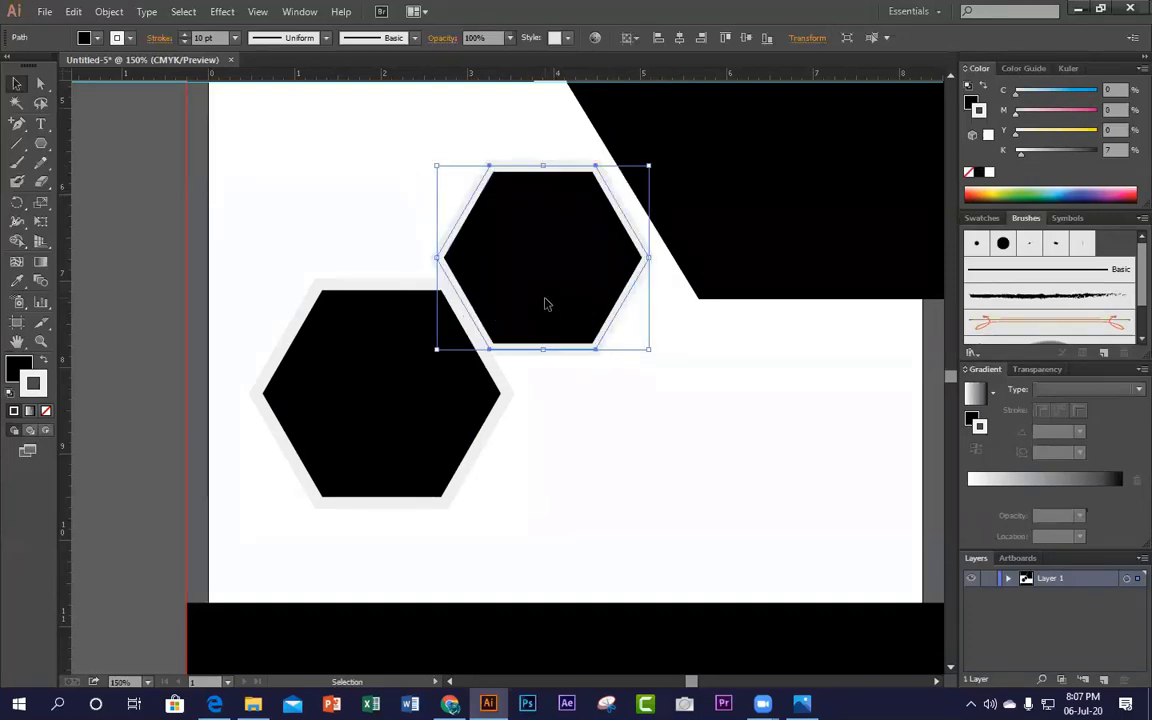
Step: Move the smaller hexagon down so its outline meets the large hexagon's edge as in the reference image
{"action": "left_click", "coordinate": [801, 704]}
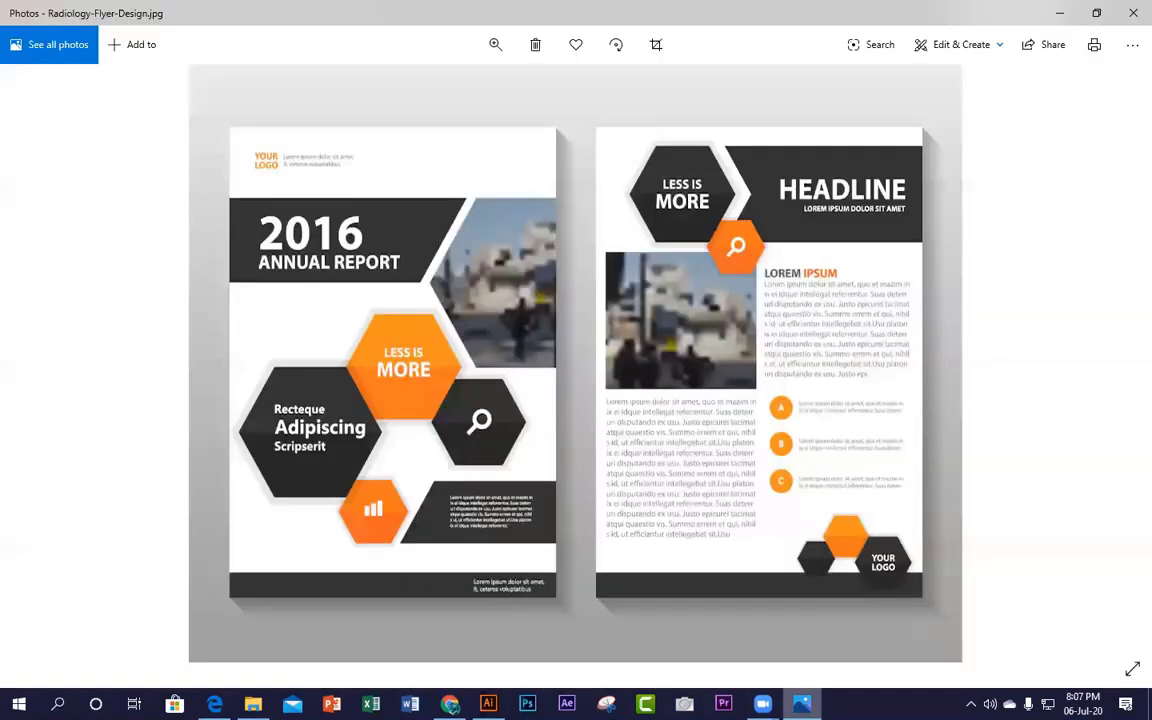
{"action": "left_click", "coordinate": [801, 704]}
{"action": "left_click_drag", "start_coordinate": [583, 297], "coordinate": [580, 327]}
{"action": "left_click", "coordinate": [795, 450]}
{"action": "left_click", "coordinate": [625, 463]}
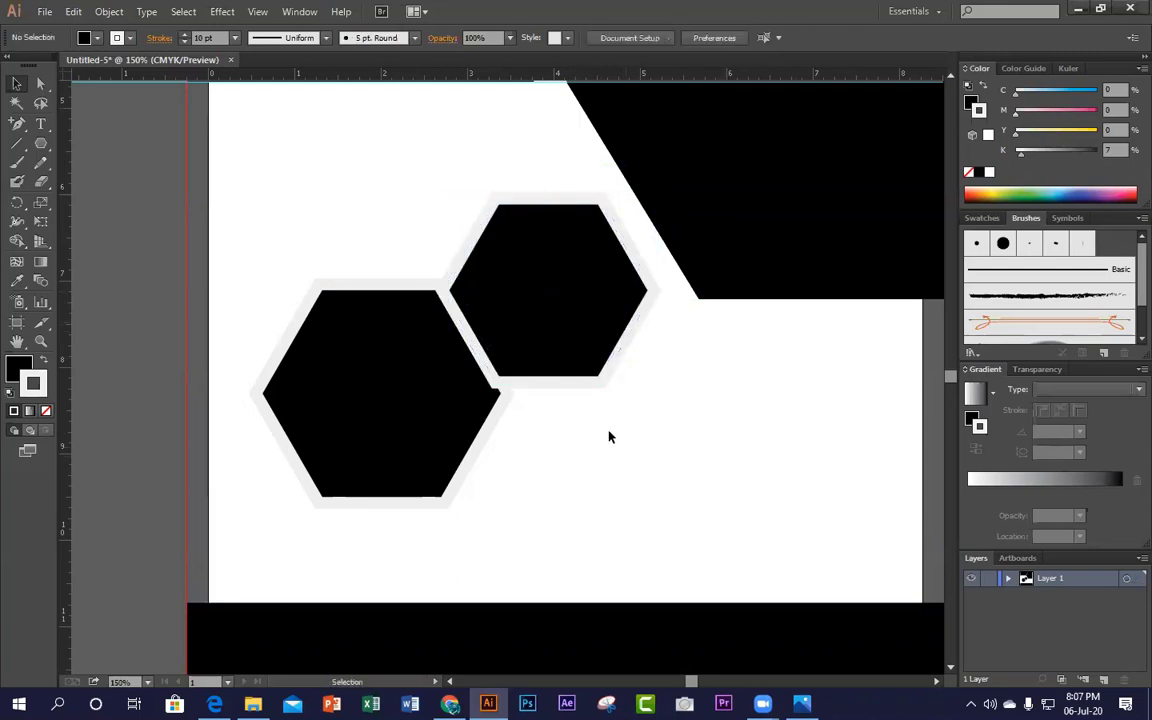
Step: Fill the smaller hexagon with orange: C 0, M 59, Y 100, K 6
{"action": "left_click", "coordinate": [535, 316]}
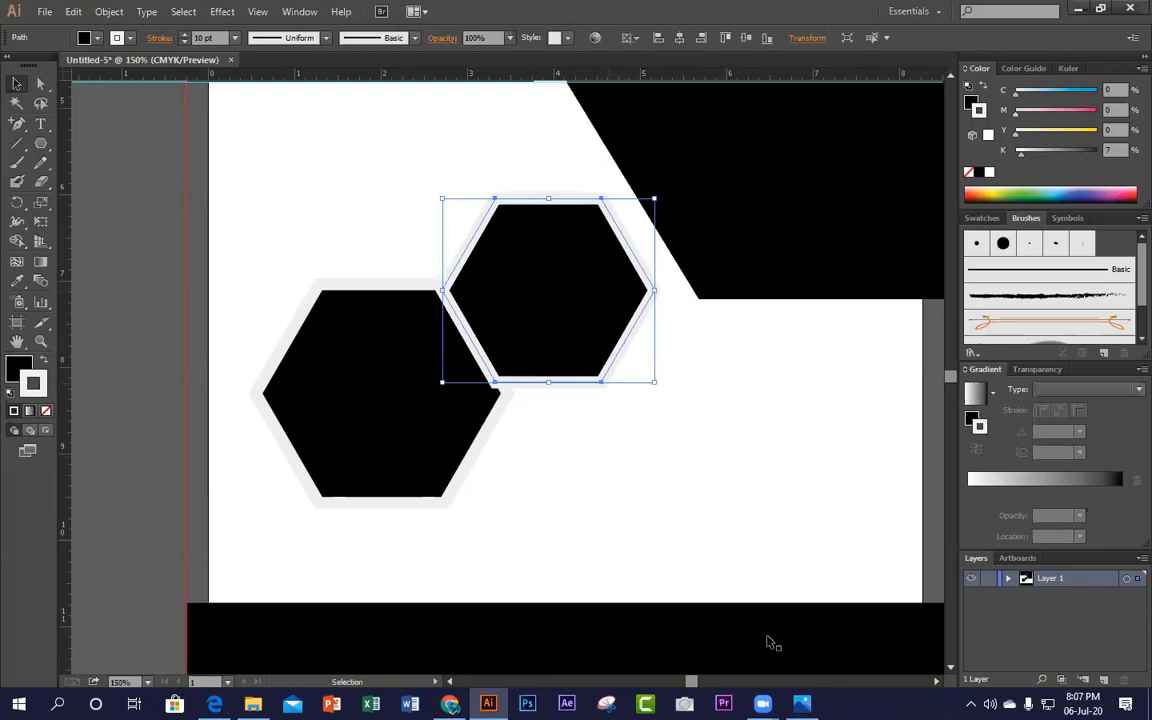
{"action": "left_click", "coordinate": [802, 704]}
{"action": "left_click", "coordinate": [488, 704]}
{"action": "key", "text": "x"}
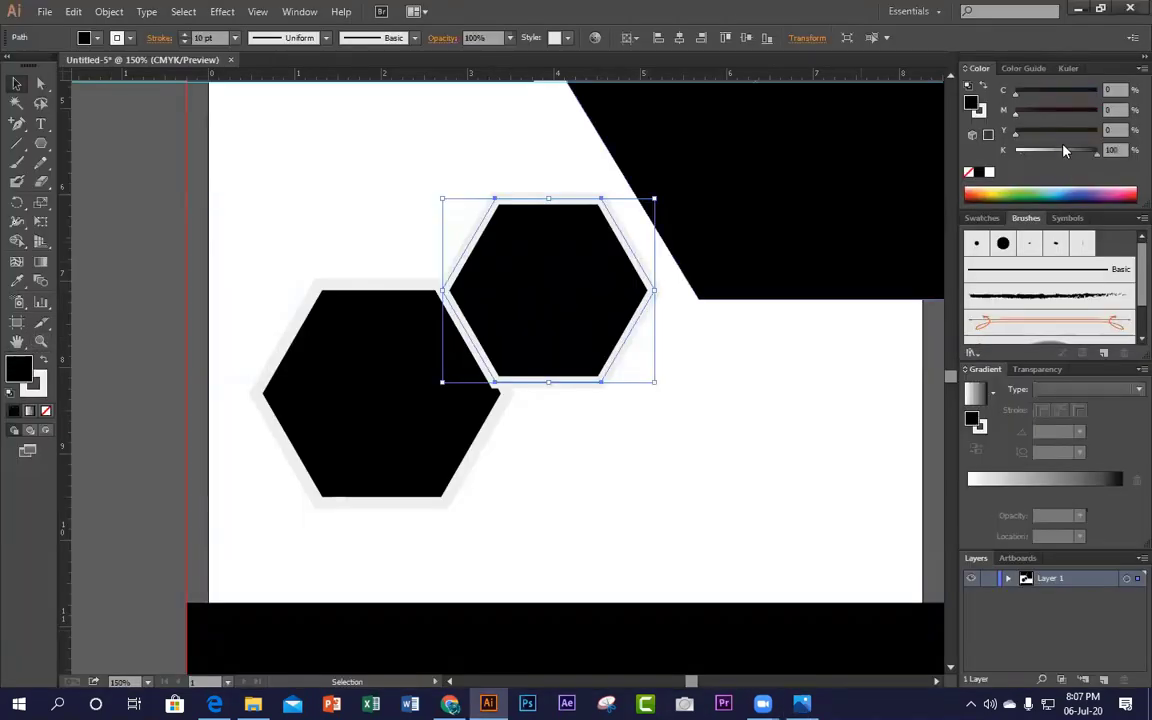
{"action": "left_click_drag", "start_coordinate": [1068, 158], "coordinate": [1097, 131]}
{"action": "left_click", "coordinate": [1068, 116]}
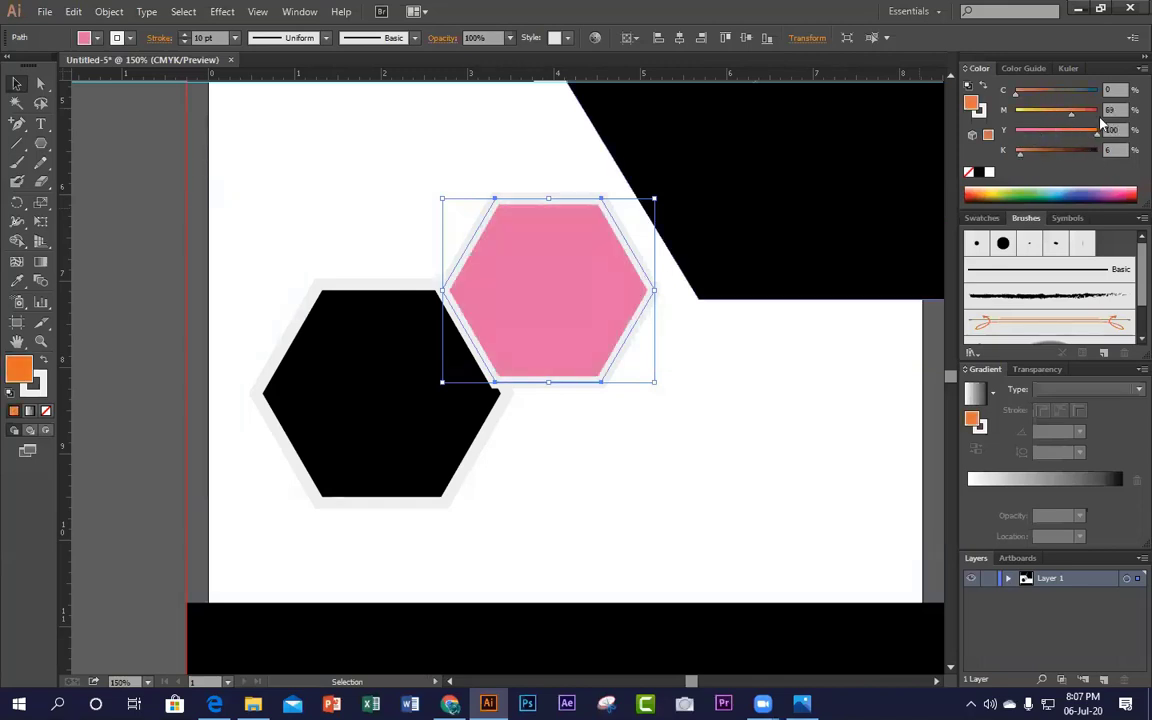
{"action": "left_click", "coordinate": [1055, 118]}
{"action": "left_click", "coordinate": [1066, 117]}
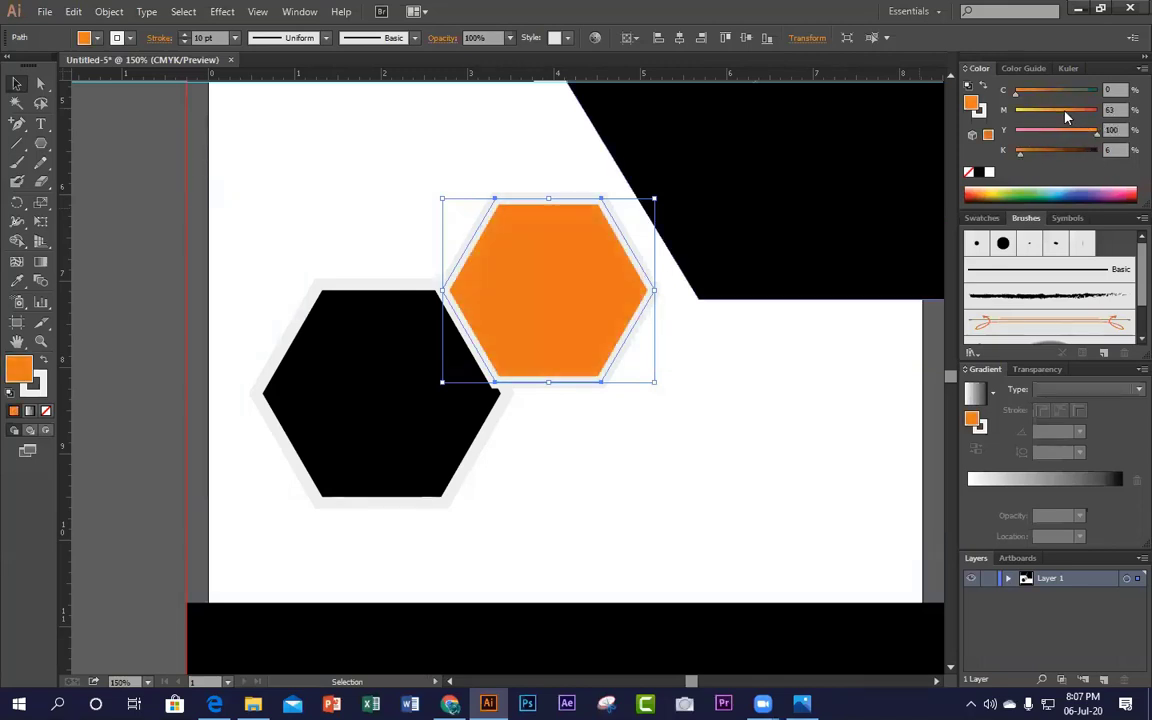
{"action": "left_click", "coordinate": [717, 480]}
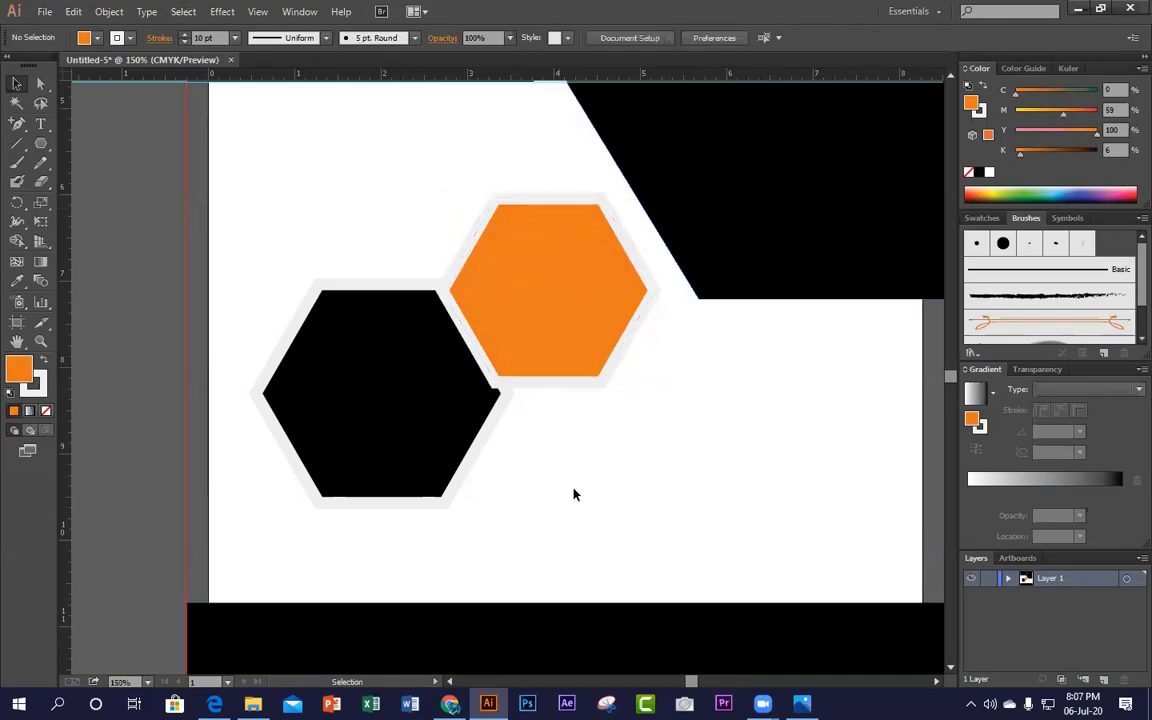
Step: Copy the orange hexagon, scale the copy to about 1.3 in wide and fit it against the large black hexagon's lower-right edge
{"action": "scroll", "coordinate": [573, 494], "scroll_direction": "down", "scroll_amount": 1}
{"action": "left_click", "coordinate": [802, 704]}
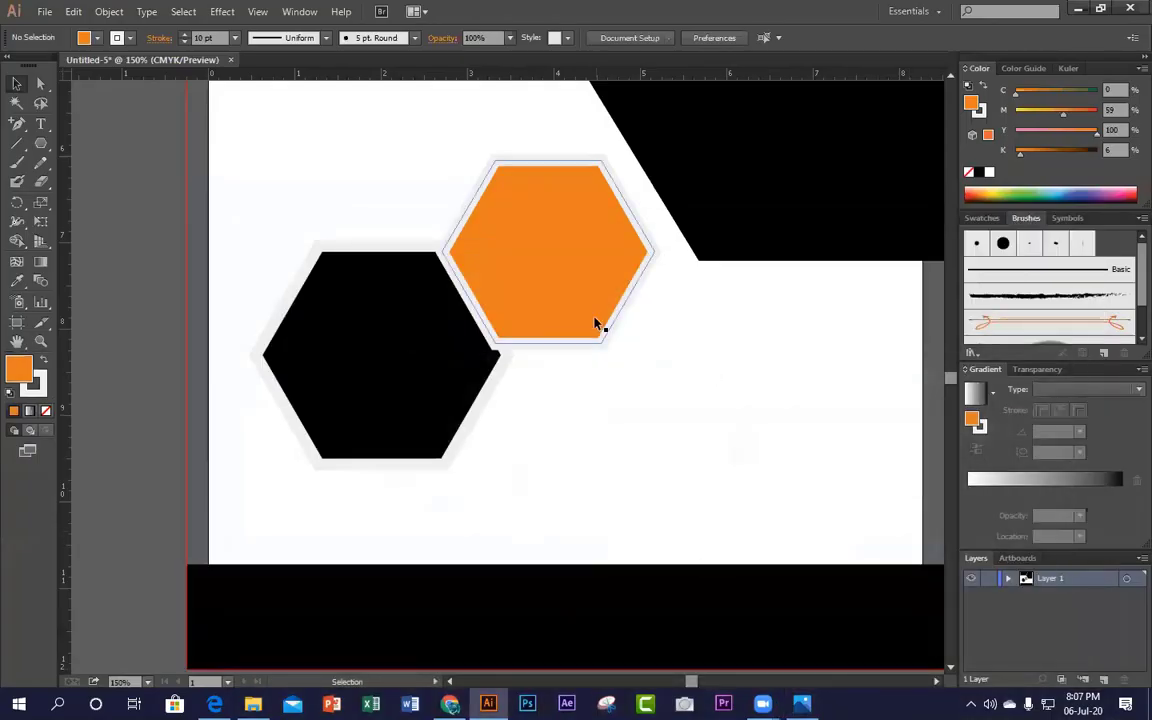
{"action": "left_click", "coordinate": [593, 322]}
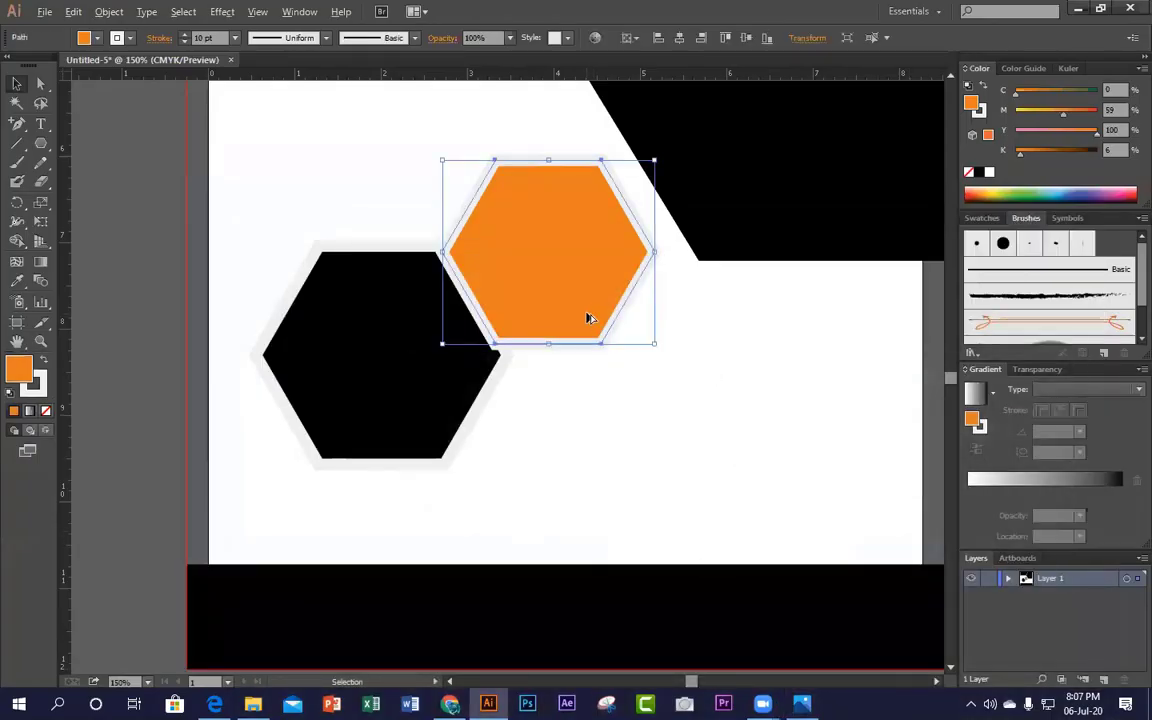
{"action": "left_click_drag", "start_coordinate": [589, 318], "coordinate": [561, 572]}
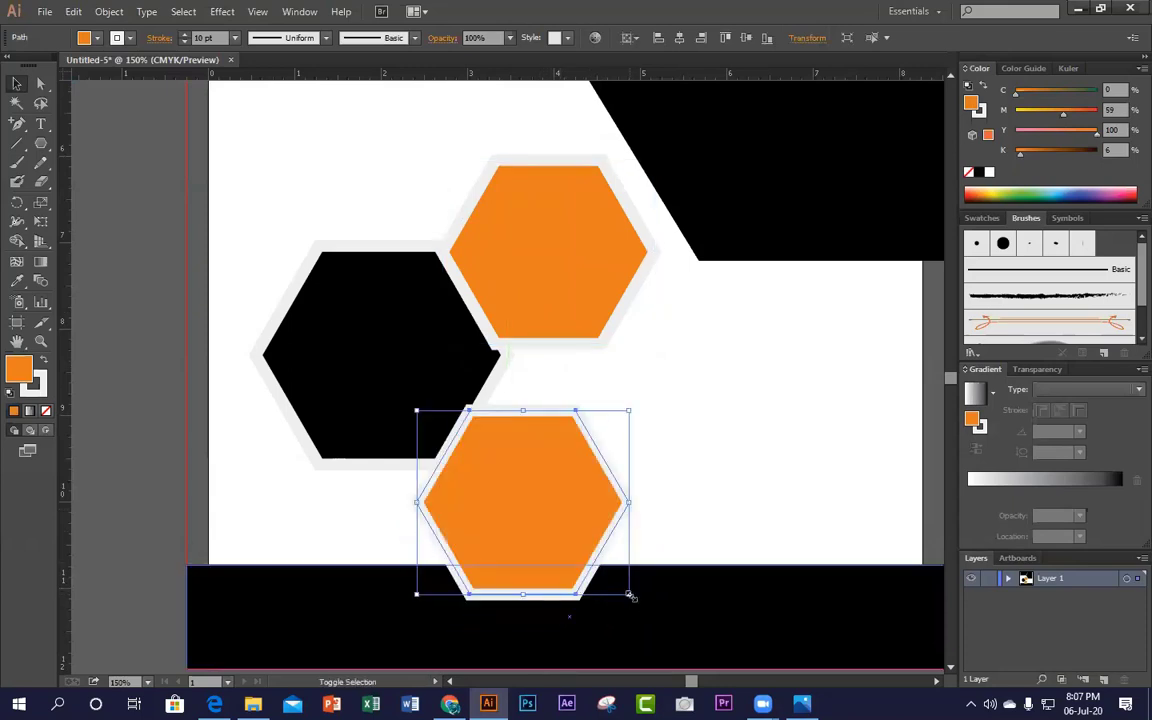
{"action": "left_click_drag", "start_coordinate": [629, 596], "coordinate": [533, 510]}
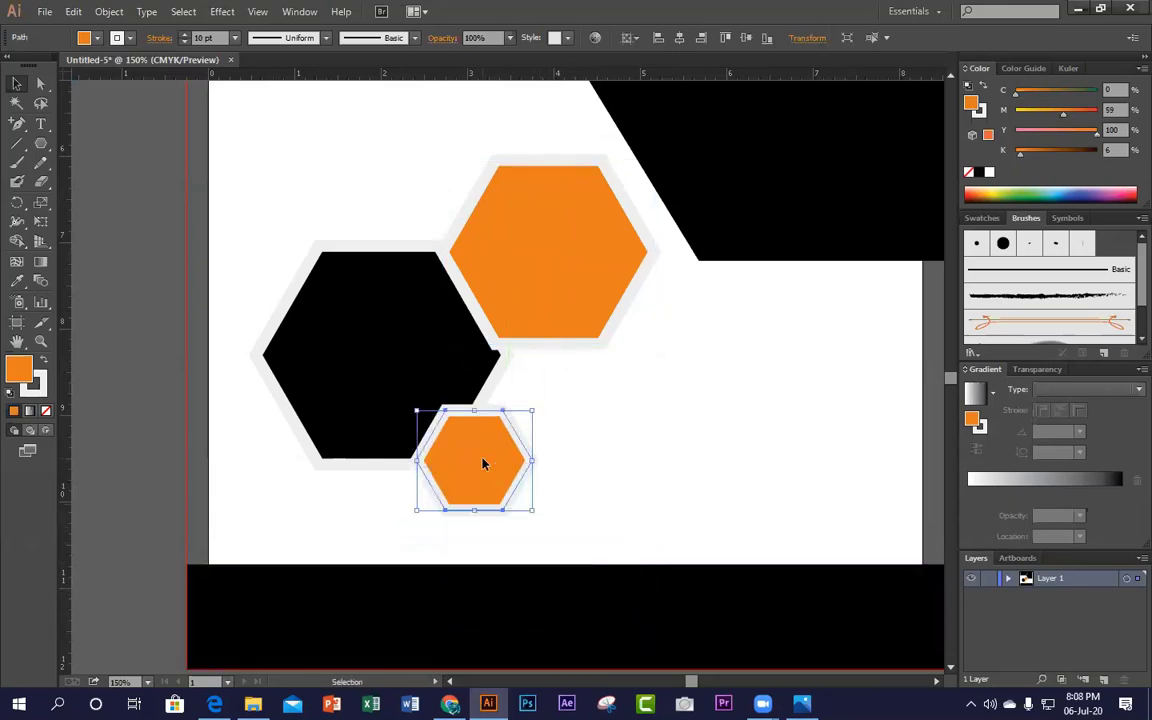
{"action": "left_click_drag", "start_coordinate": [483, 463], "coordinate": [489, 496]}
{"action": "left_click", "coordinate": [645, 459]}
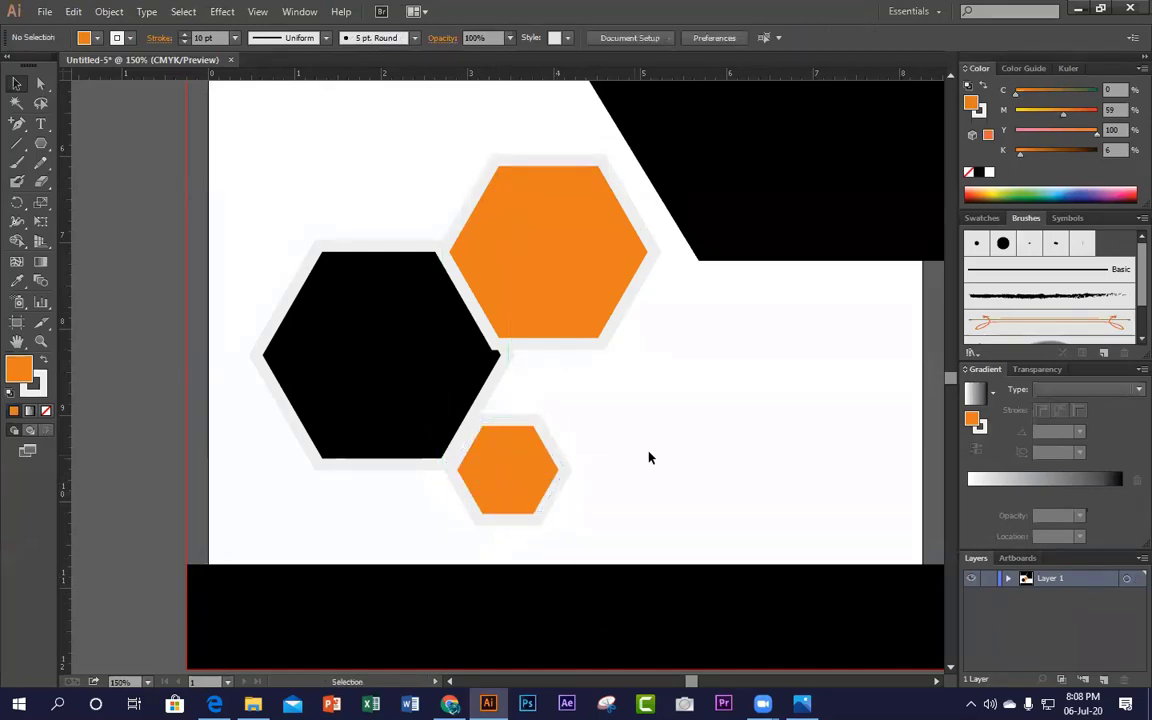
Step: Reduce the small orange hexagon's stroke weight to 5 pt
{"action": "left_click", "coordinate": [540, 478]}
{"action": "left_click", "coordinate": [235, 38]}
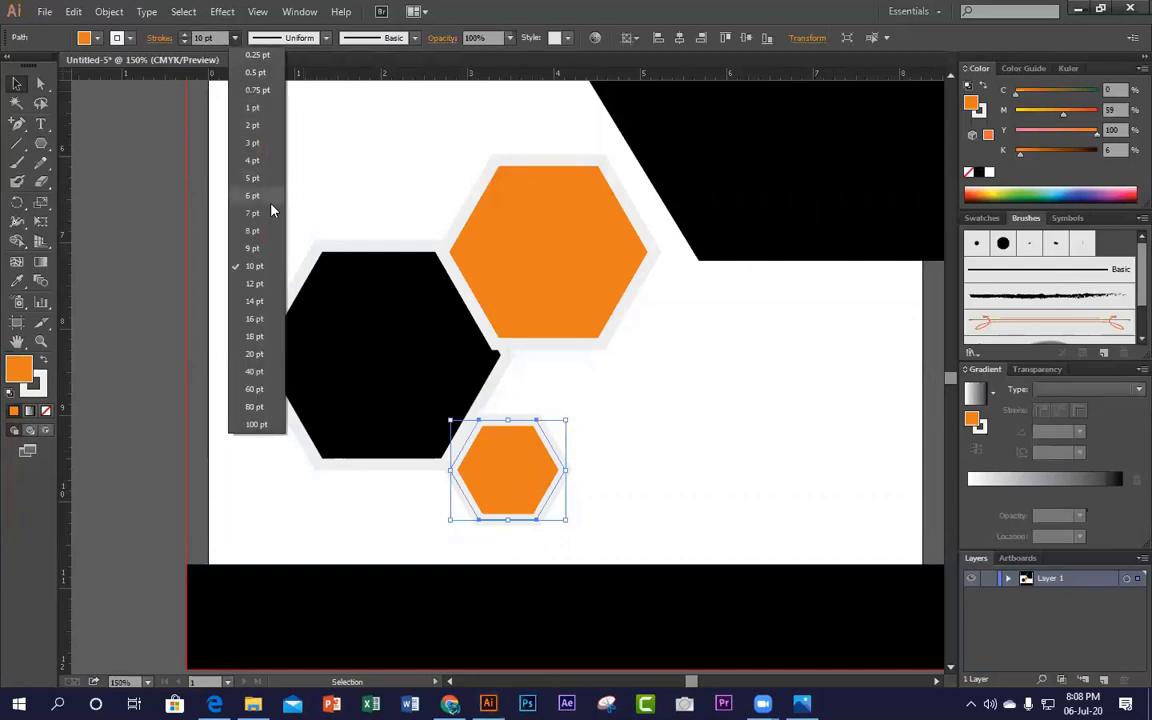
{"action": "left_click", "coordinate": [255, 178]}
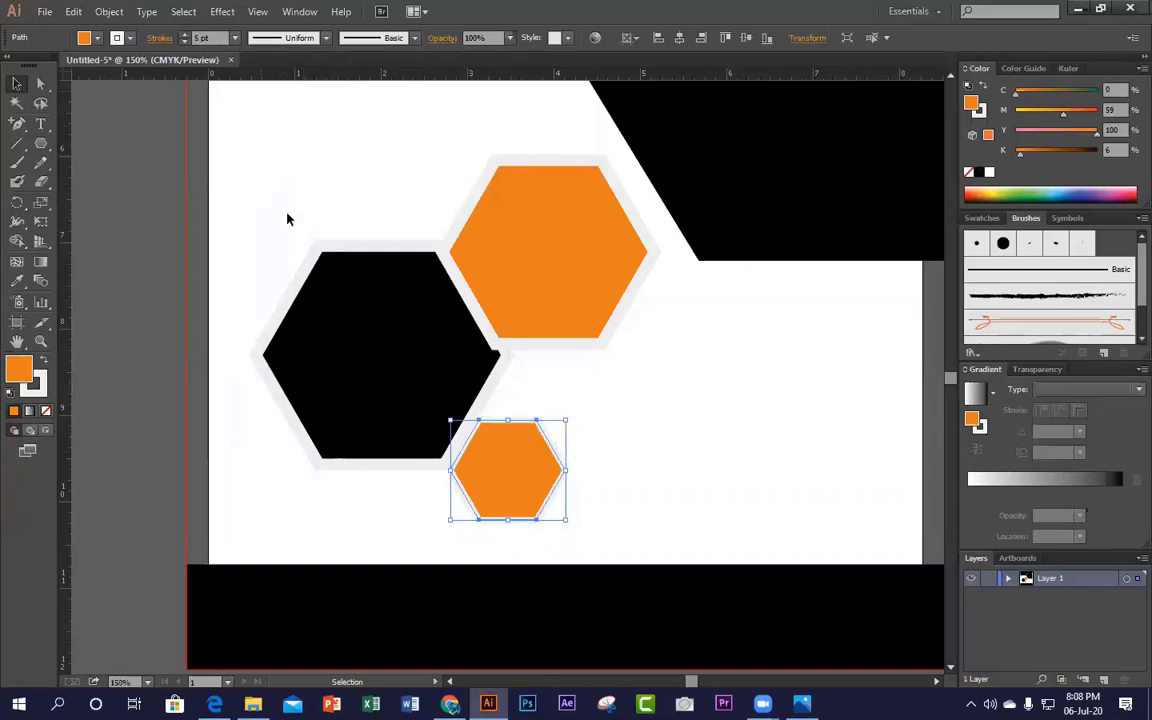
{"action": "left_click", "coordinate": [638, 406]}
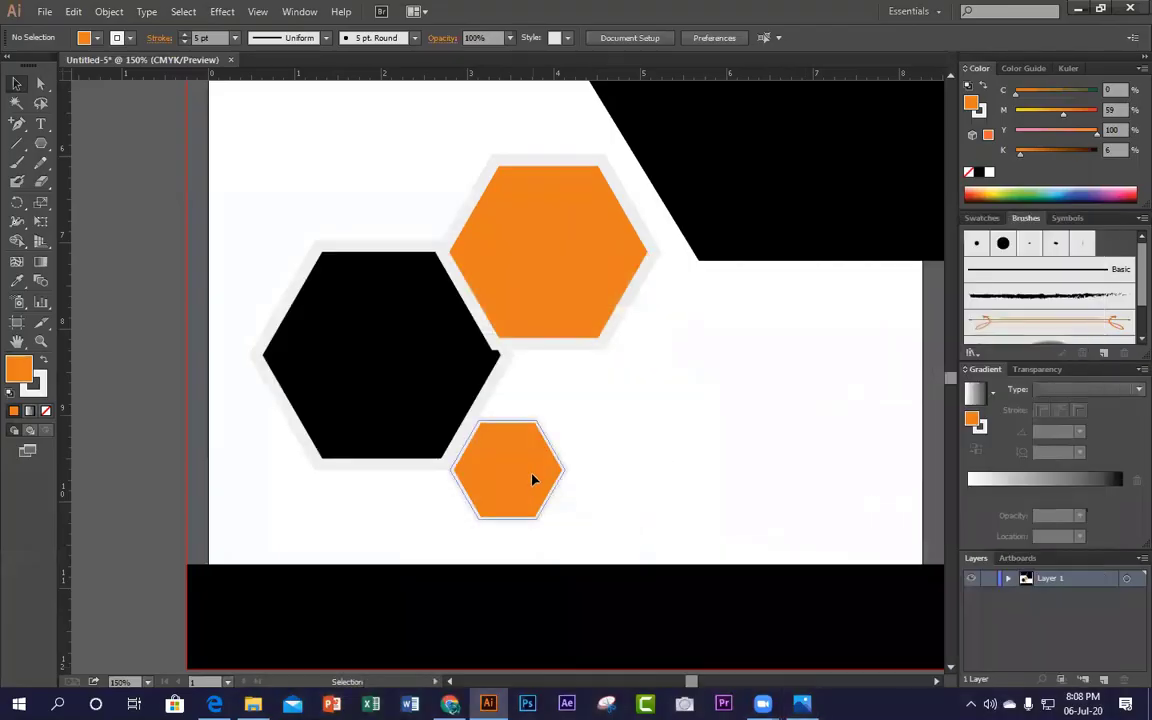
Step: Copy the small orange hexagon to the lower-right edge of the upper orange one and enlarge it to about 2 in wide
{"action": "left_click", "coordinate": [522, 486]}
{"action": "left_click_drag", "start_coordinate": [522, 486], "coordinate": [814, 450]}
{"action": "left_click", "coordinate": [800, 443]}
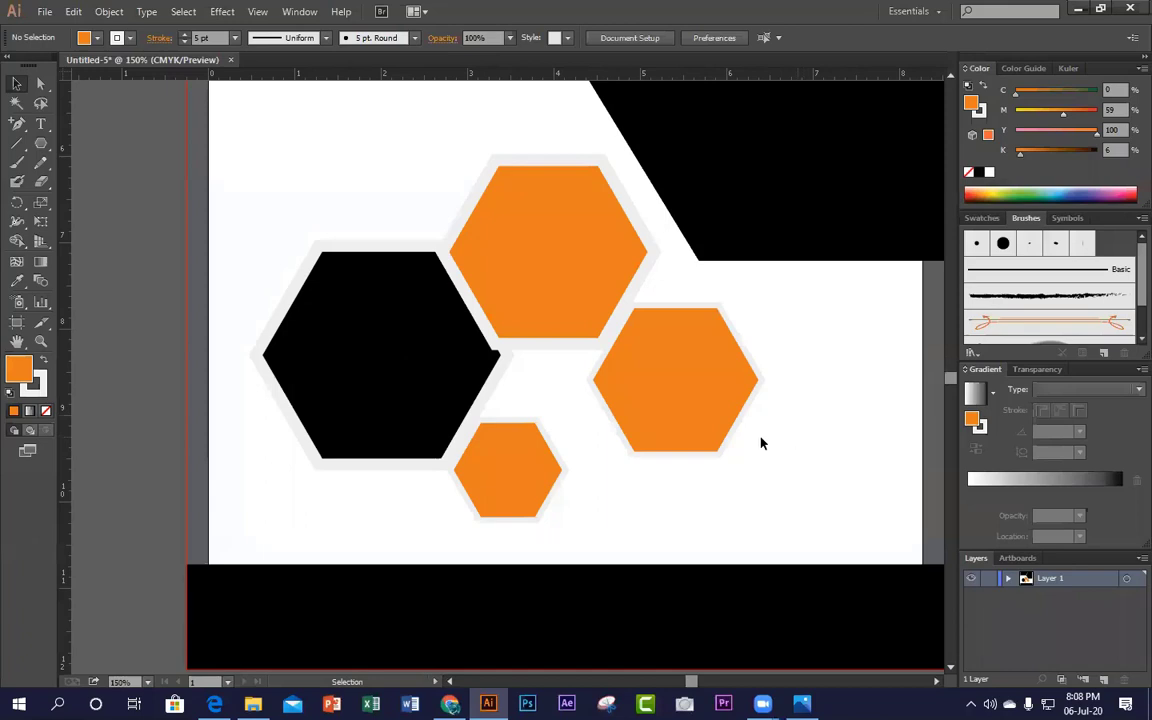
Step: Set the stroke weight of the new hexagon on the right to 9 pt
{"action": "left_click", "coordinate": [689, 437]}
{"action": "left_click", "coordinate": [235, 37]}
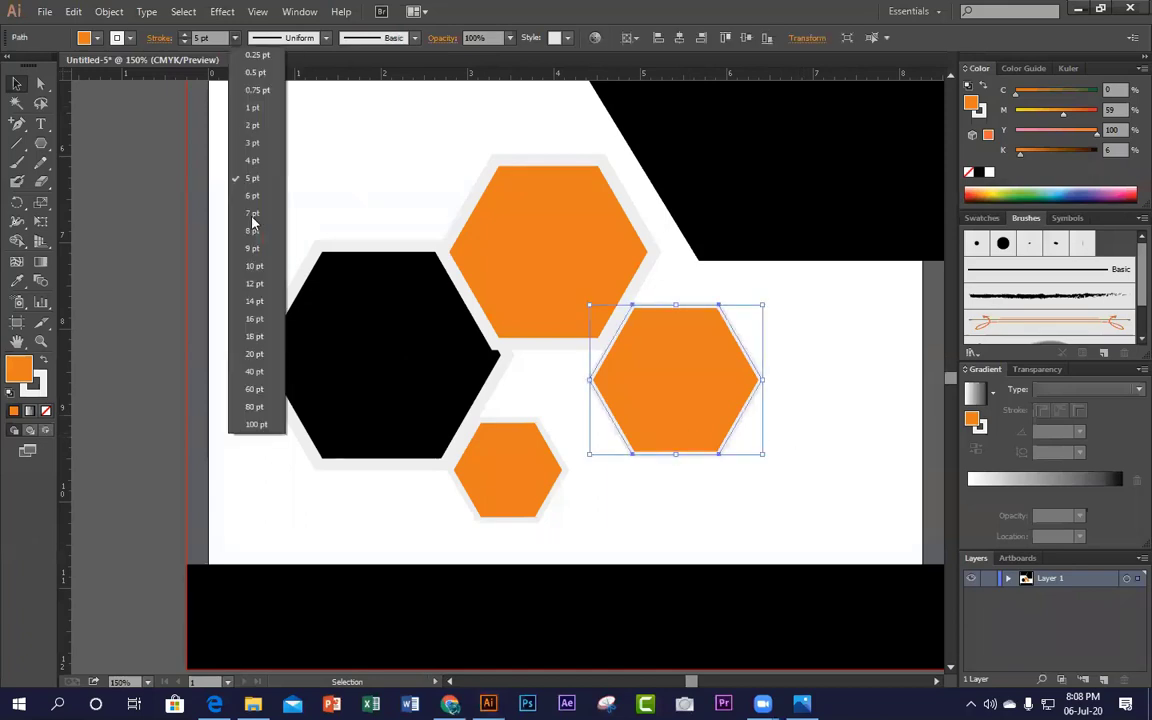
{"action": "left_click", "coordinate": [252, 247]}
{"action": "left_click", "coordinate": [823, 398]}
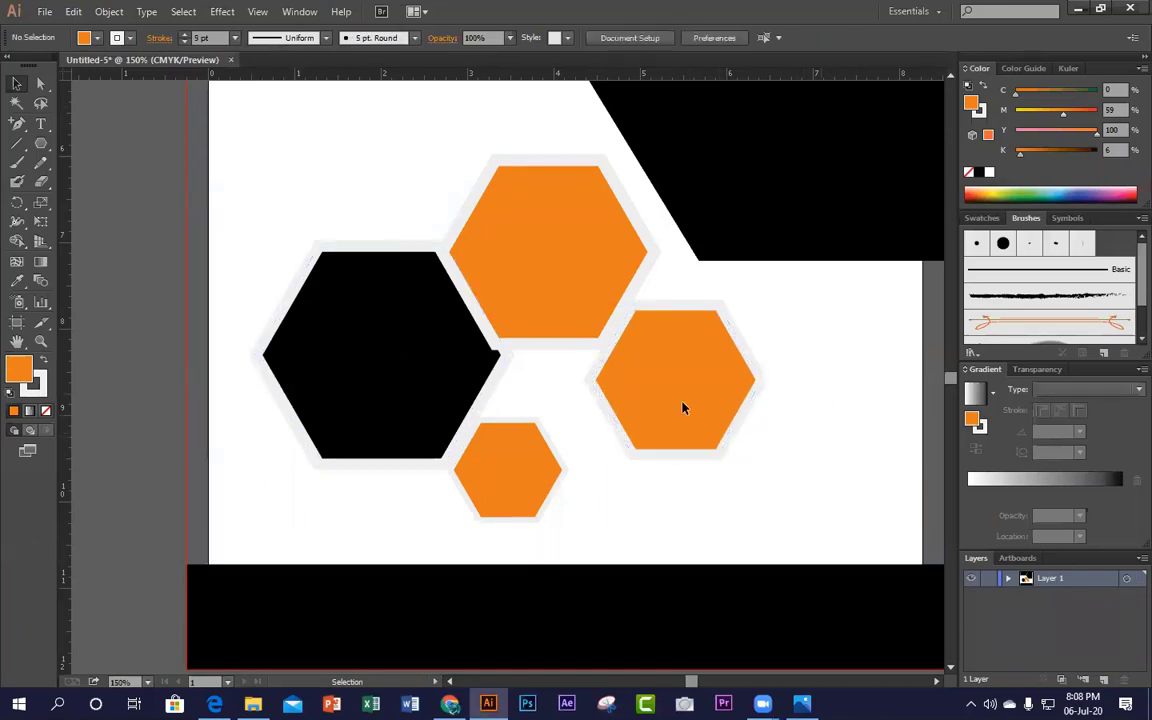
Step: Recolour the right-hand hexagon black with C 0 and M, Y and K at 100, following the reference image
{"action": "left_click", "coordinate": [683, 407]}
{"action": "left_click", "coordinate": [803, 703]}
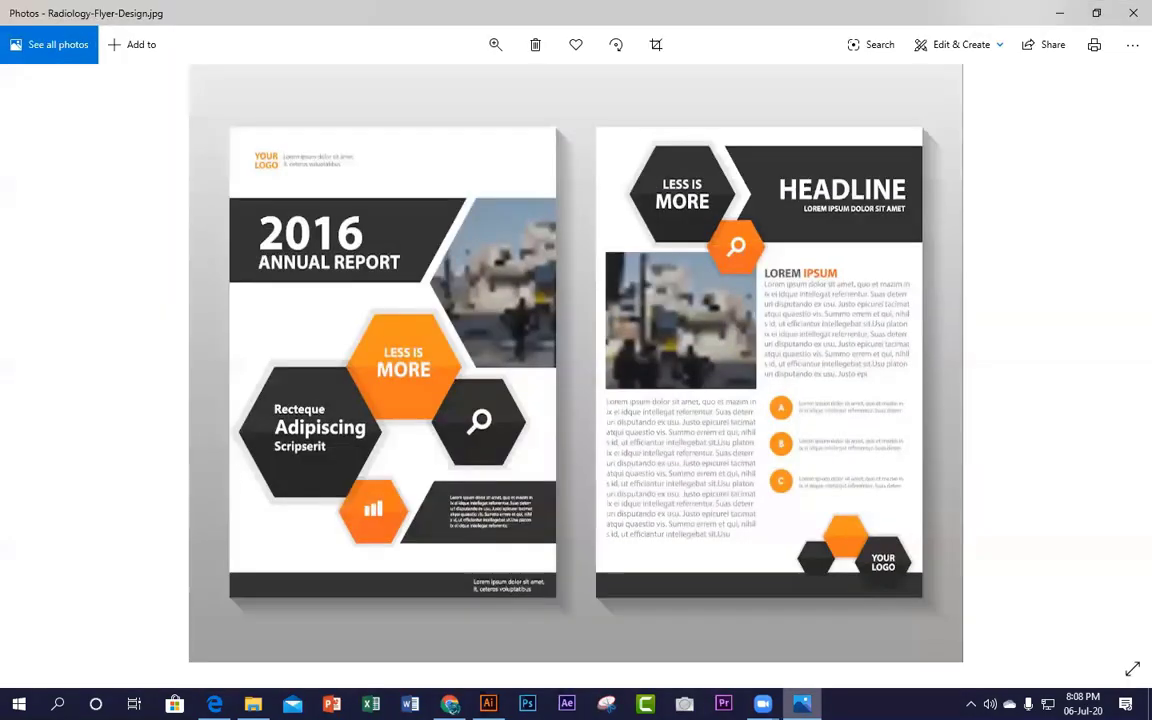
{"action": "key", "text": "alt+Tab"}
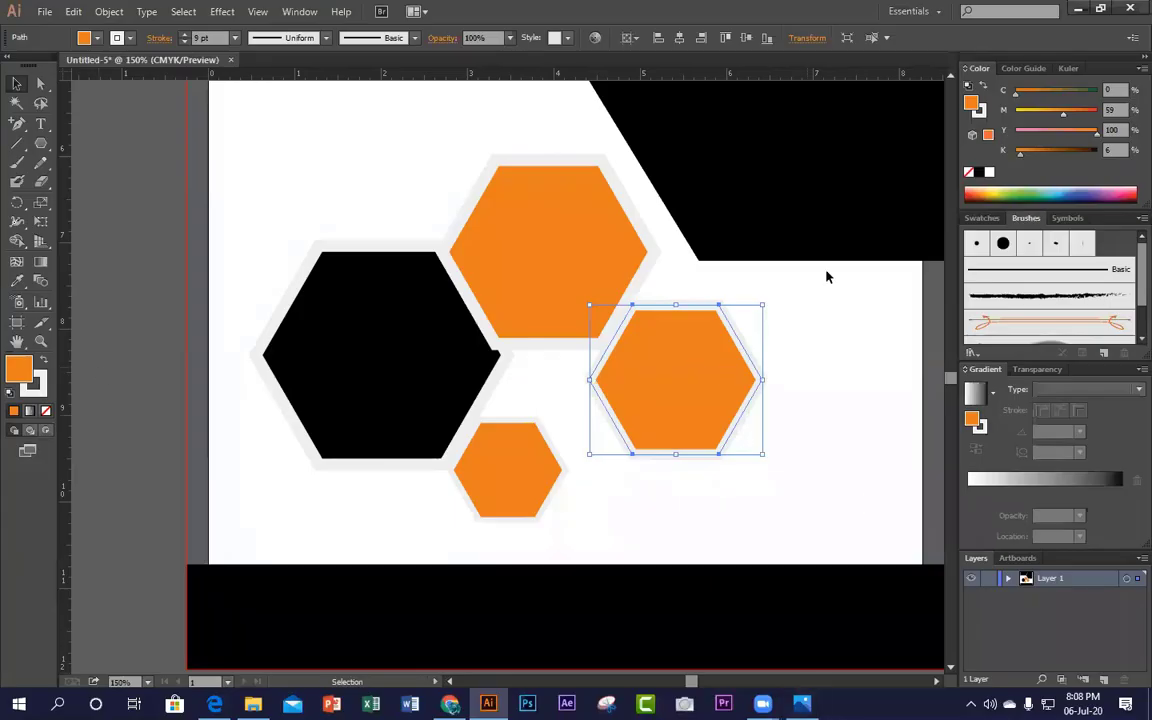
{"action": "left_click_drag", "start_coordinate": [1020, 152], "coordinate": [1128, 149]}
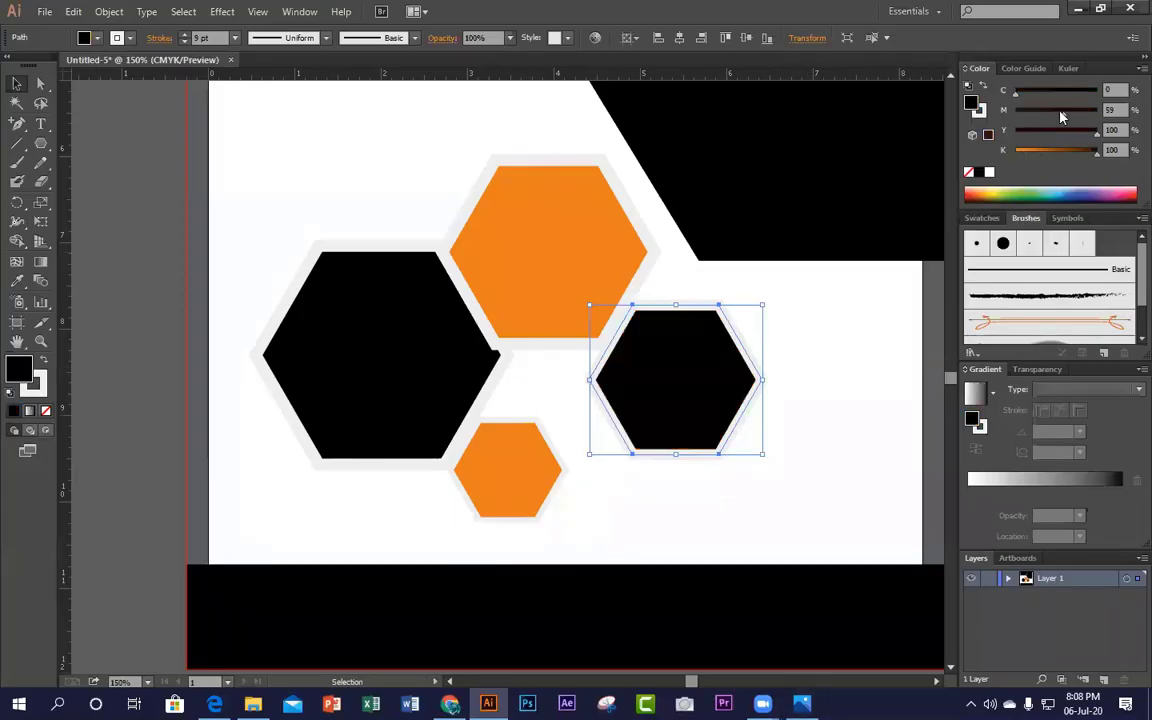
{"action": "left_click_drag", "start_coordinate": [1062, 117], "coordinate": [1100, 111]}
{"action": "left_click", "coordinate": [812, 402]}
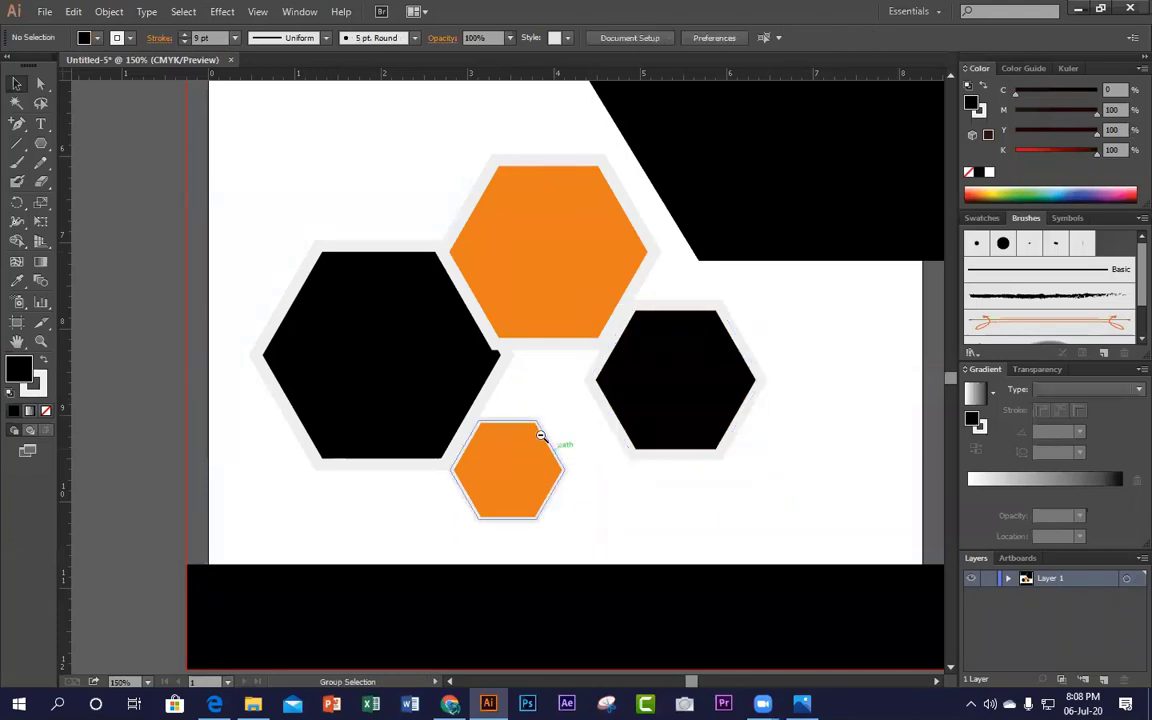
Step: Add the text BUSINESS in the blank area above the black title banner, after checking the reference flyer
{"action": "scroll", "coordinate": [540, 436], "scroll_direction": "down", "scroll_amount": 3}
{"action": "scroll", "coordinate": [527, 291], "scroll_direction": "up", "scroll_amount": 2}
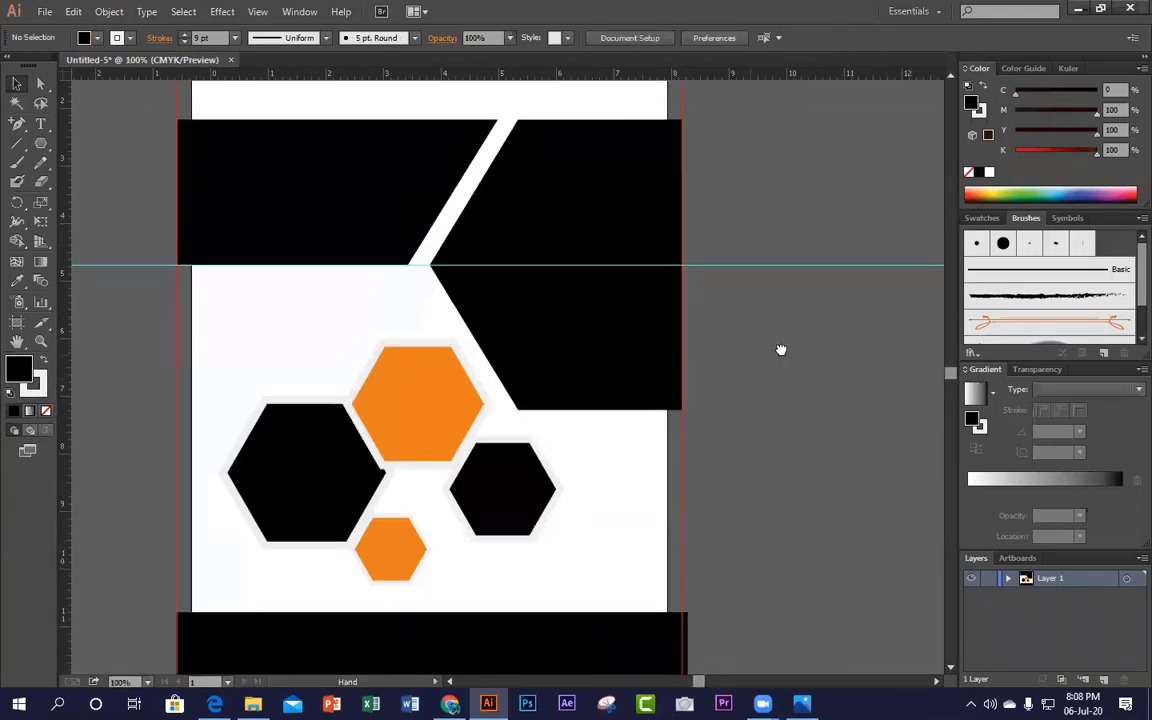
{"action": "left_click_drag", "start_coordinate": [781, 350], "coordinate": [832, 340]}
{"action": "left_click", "coordinate": [801, 704]}
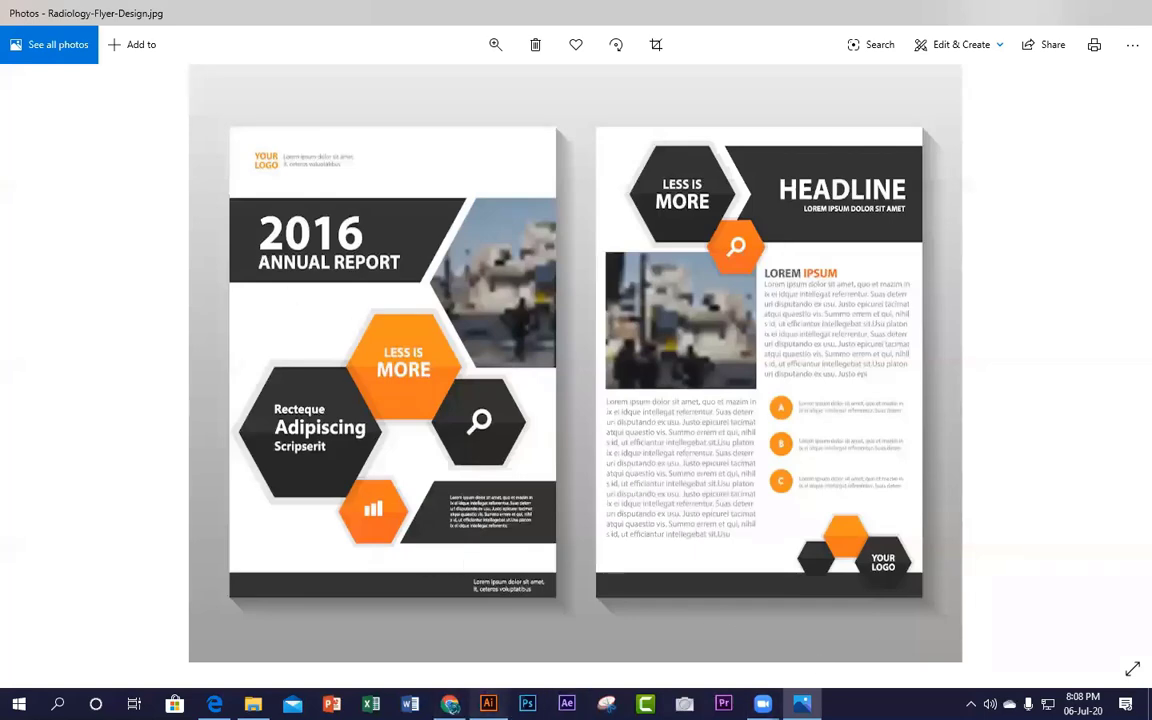
{"action": "left_click", "coordinate": [488, 704]}
{"action": "scroll", "coordinate": [507, 377], "scroll_direction": "up", "scroll_amount": 3}
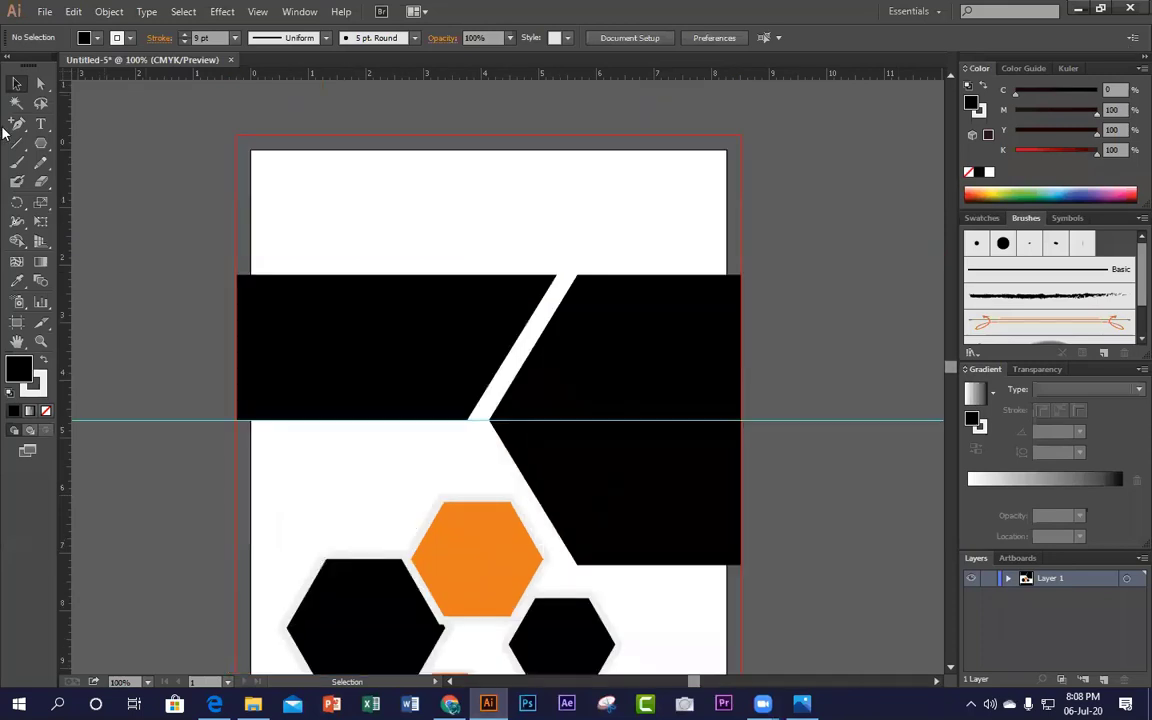
{"action": "left_click", "coordinate": [38, 128]}
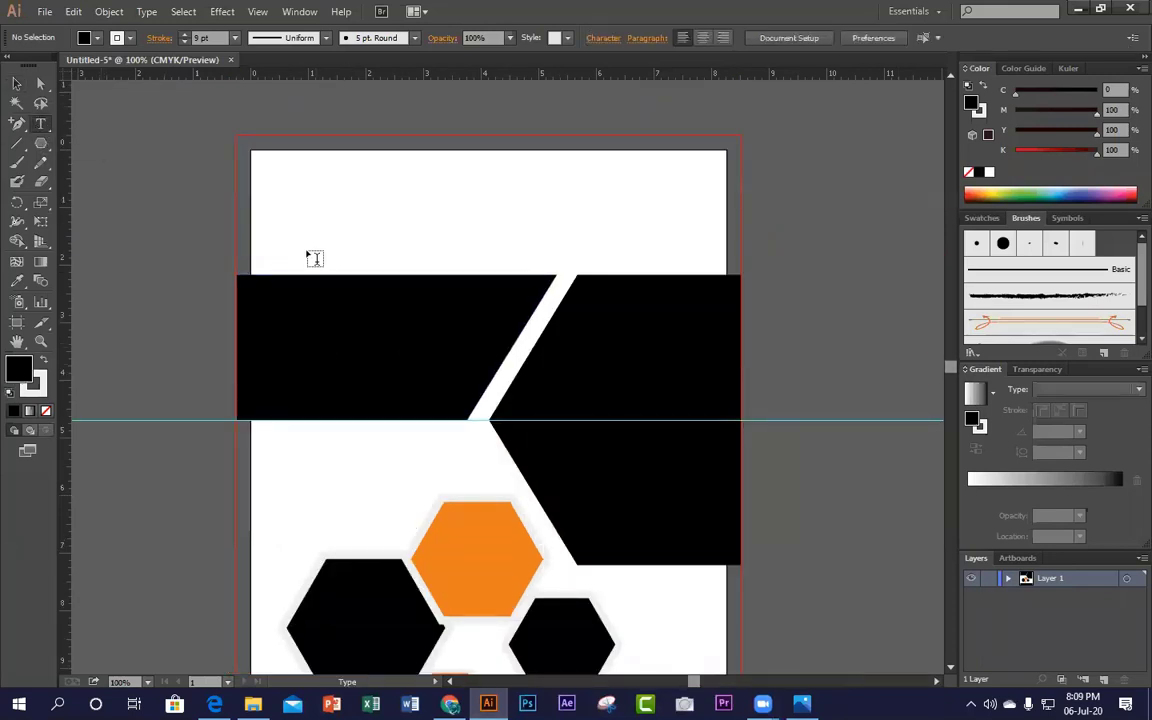
{"action": "left_click", "coordinate": [446, 224]}
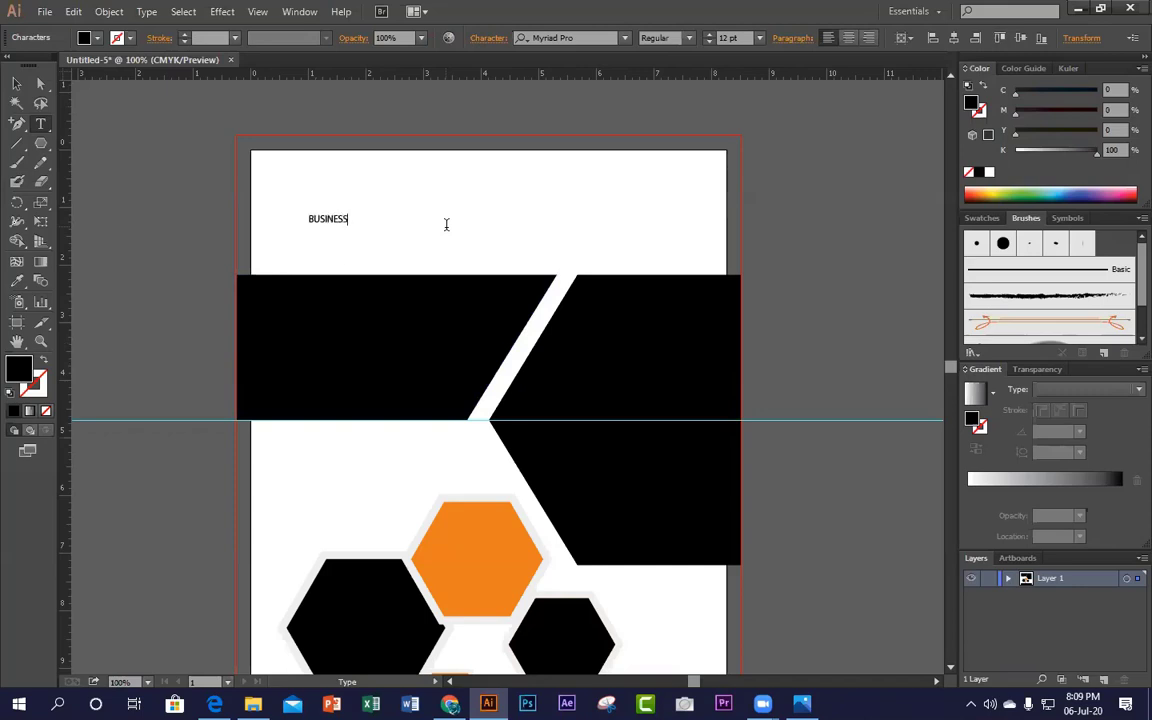
{"action": "left_click", "coordinate": [17, 83]}
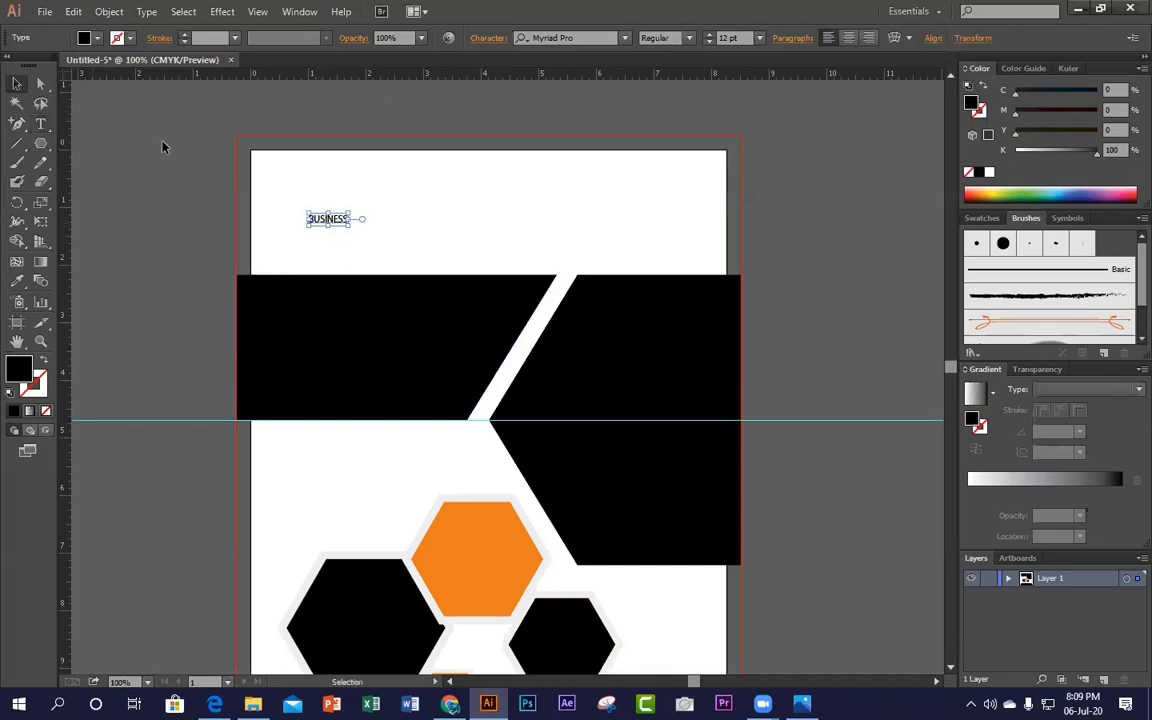
Step: Enlarge the BUSINESS text to about 72 pt and place it on the black title banner
{"action": "left_click_drag", "start_coordinate": [351, 226], "coordinate": [623, 306]}
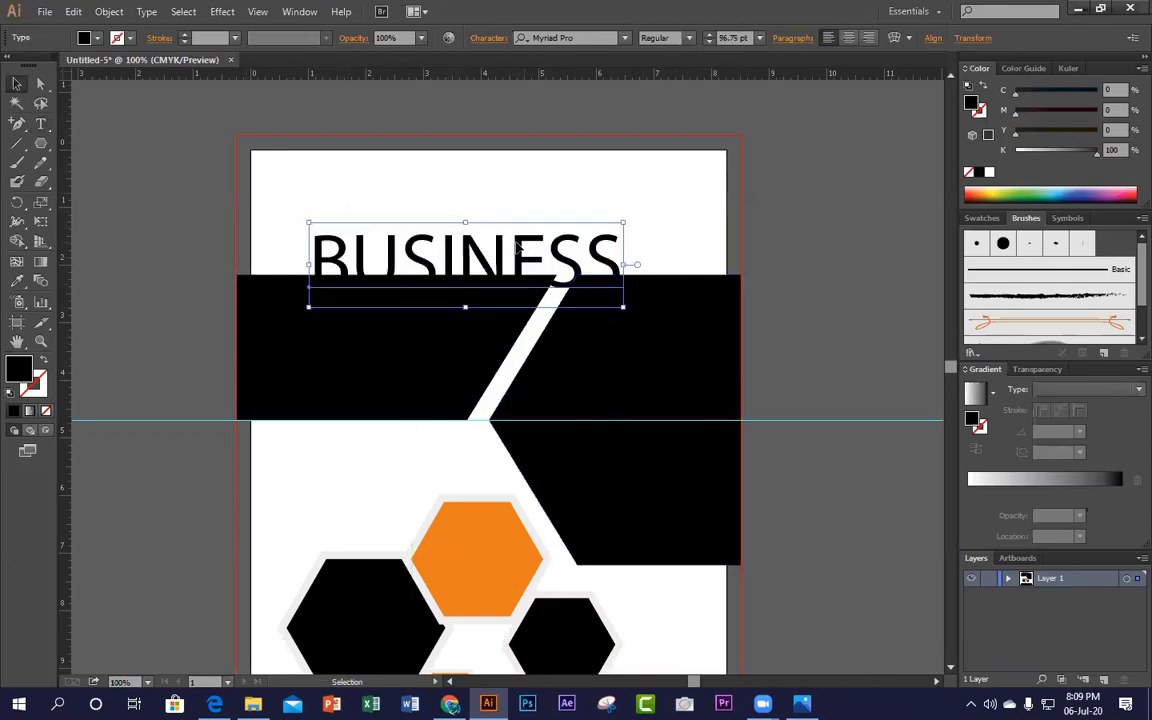
{"action": "left_click_drag", "start_coordinate": [517, 249], "coordinate": [467, 328]}
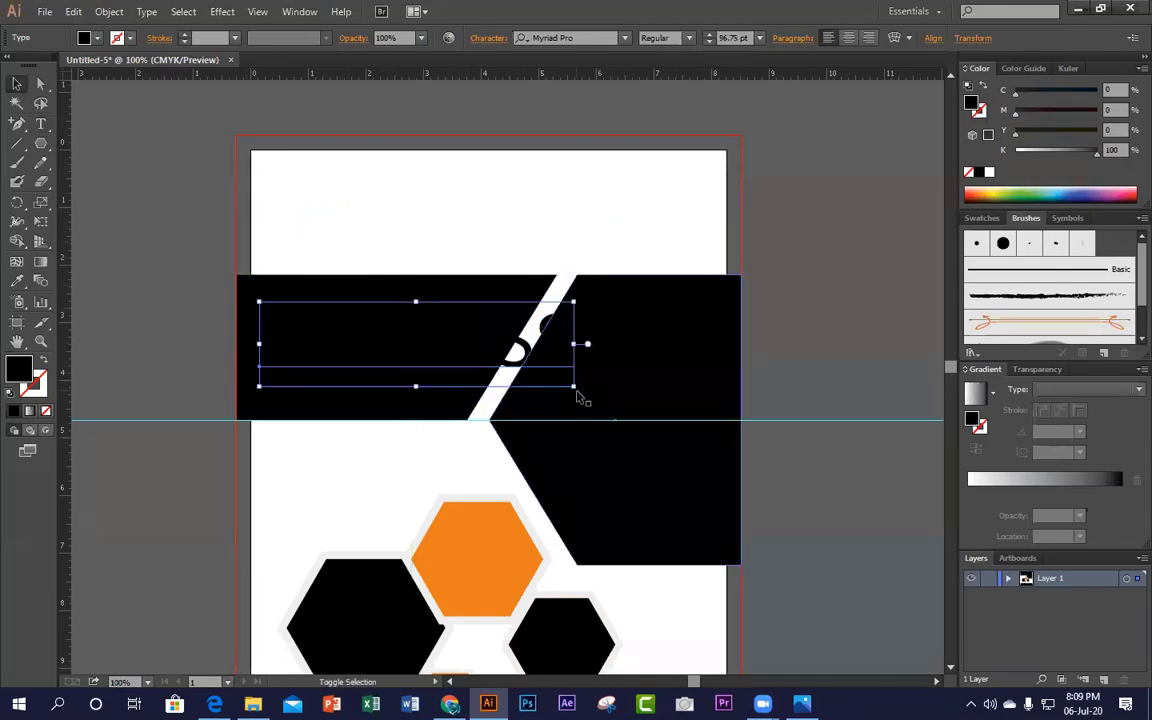
{"action": "left_click_drag", "start_coordinate": [577, 395], "coordinate": [492, 380]}
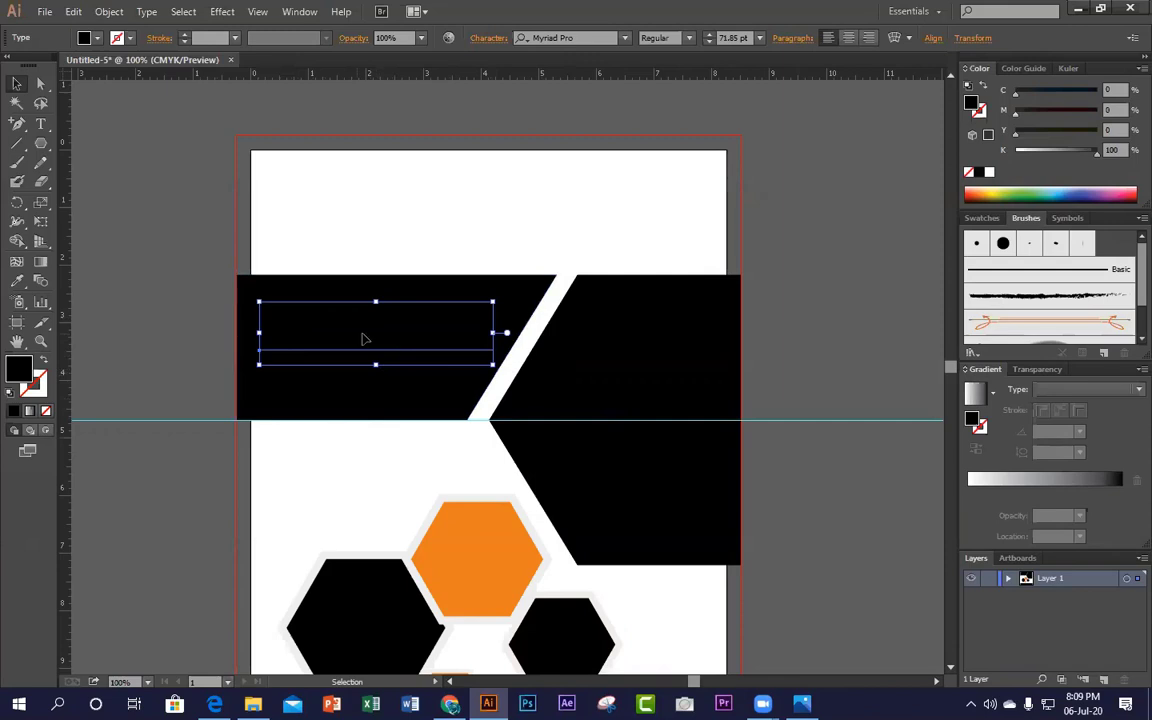
Step: Recolour the BUSINESS text white with K at 0 and scale it down to about 61 pt within the banner
{"action": "left_click_drag", "start_coordinate": [1093, 152], "coordinate": [1005, 156]}
{"action": "left_click", "coordinate": [817, 171]}
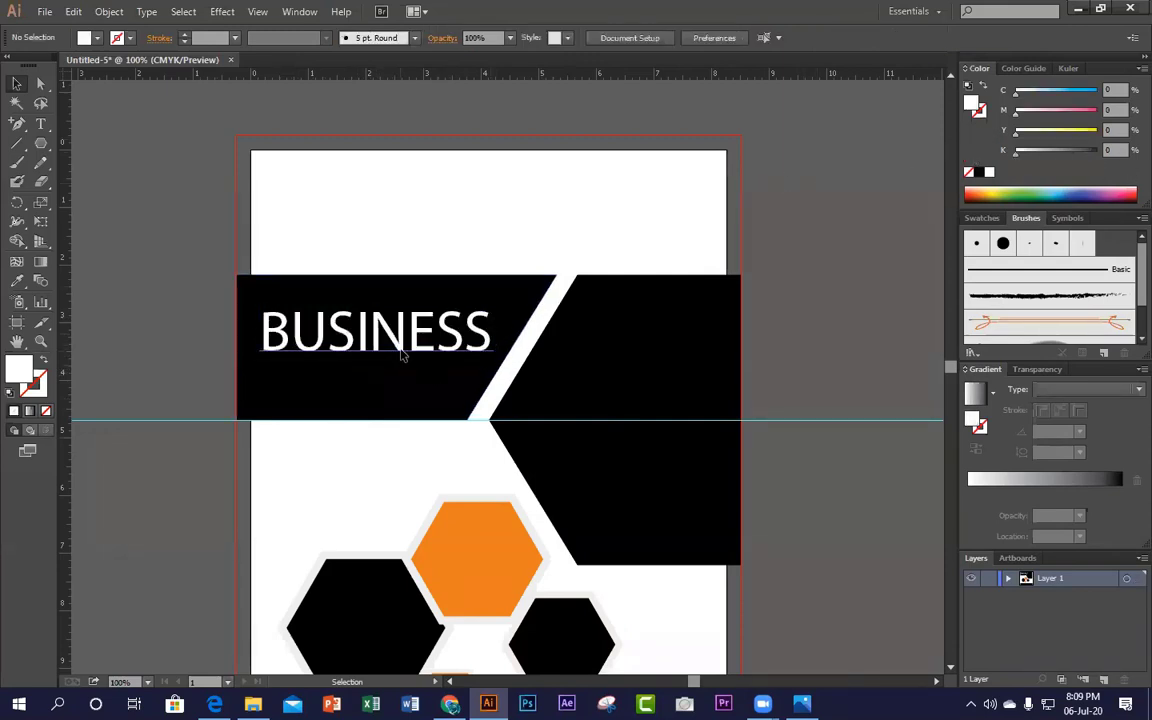
{"action": "left_click", "coordinate": [404, 350]}
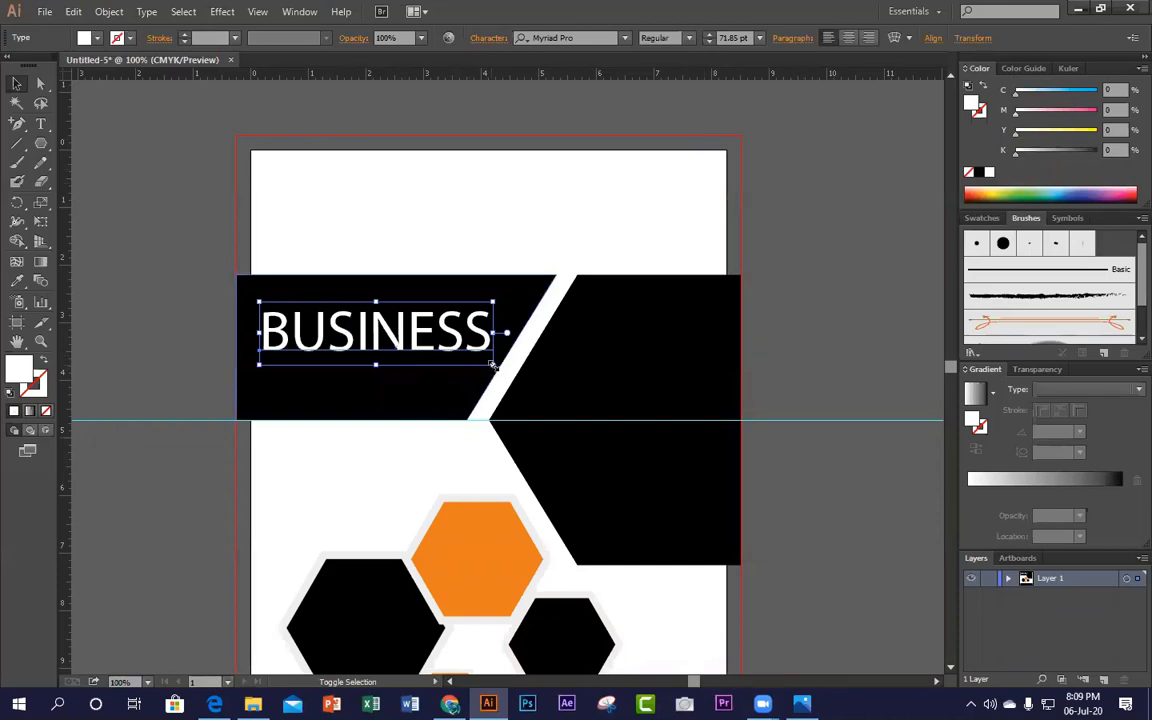
{"action": "left_click_drag", "start_coordinate": [493, 366], "coordinate": [476, 341]}
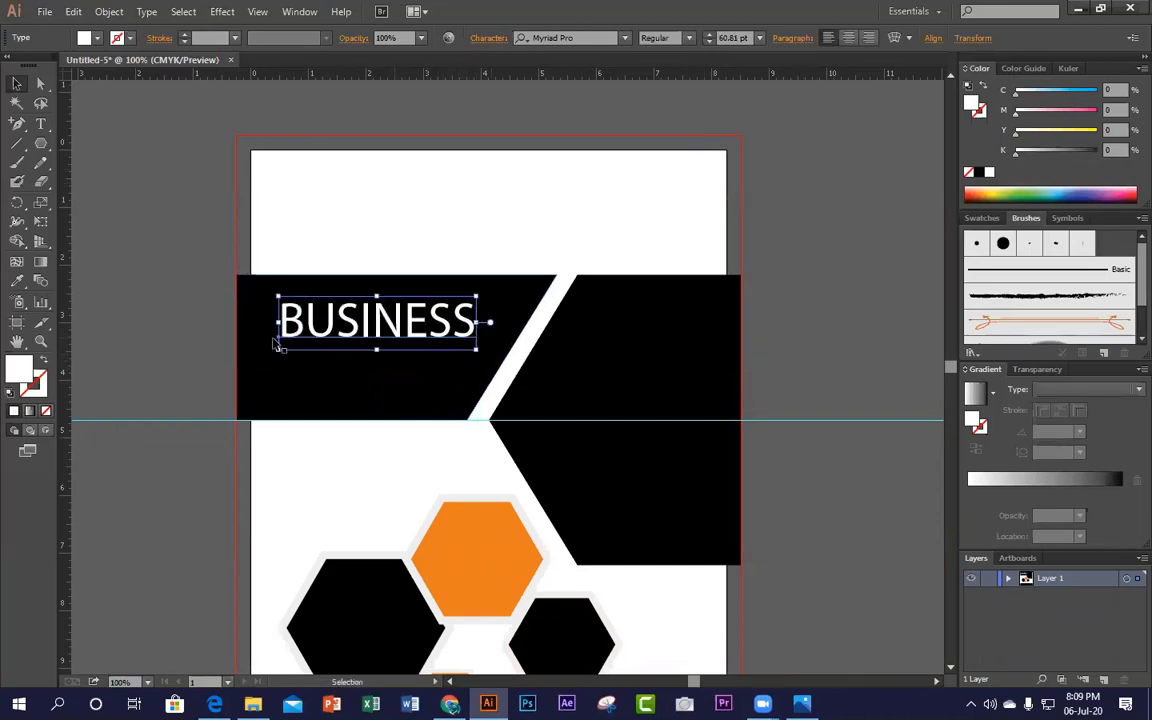
{"action": "left_click", "coordinate": [140, 319]}
Step: Duplicate the BUSINESS text below itself, change the copy to 2020 and centre it under BUSINESS
{"action": "left_click", "coordinate": [374, 337]}
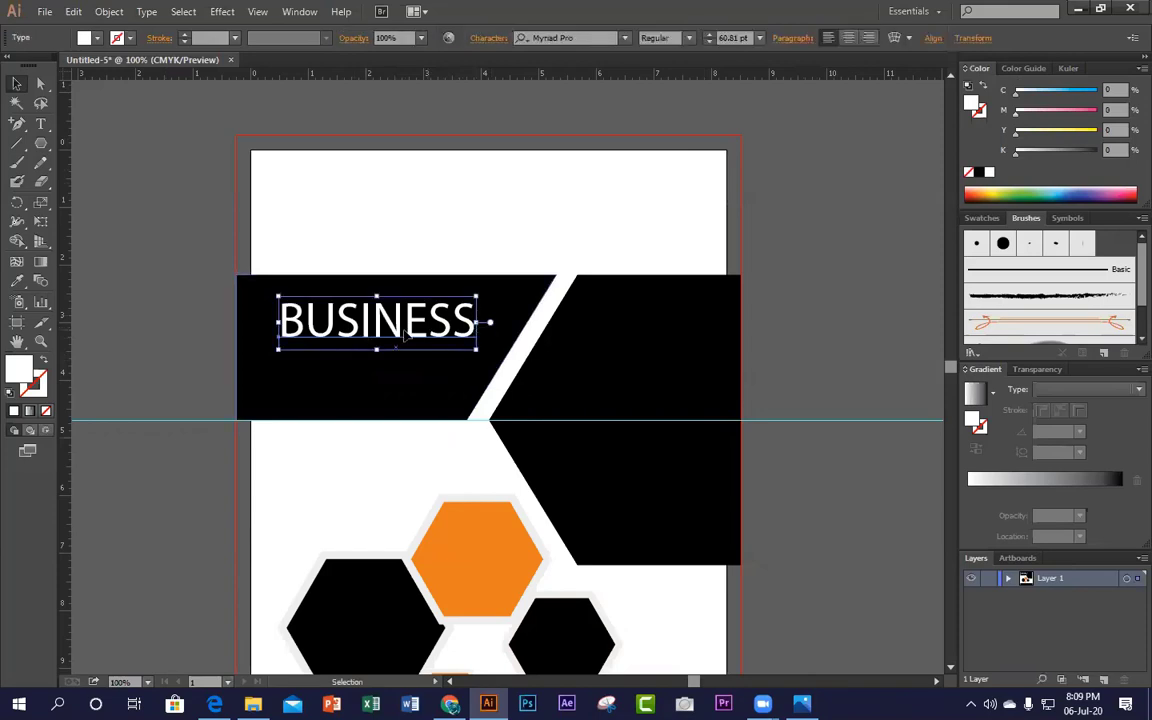
{"action": "left_click_drag", "start_coordinate": [379, 341], "coordinate": [379, 398]}
{"action": "double_click", "coordinate": [379, 398]}
{"action": "double_click", "coordinate": [379, 398]}
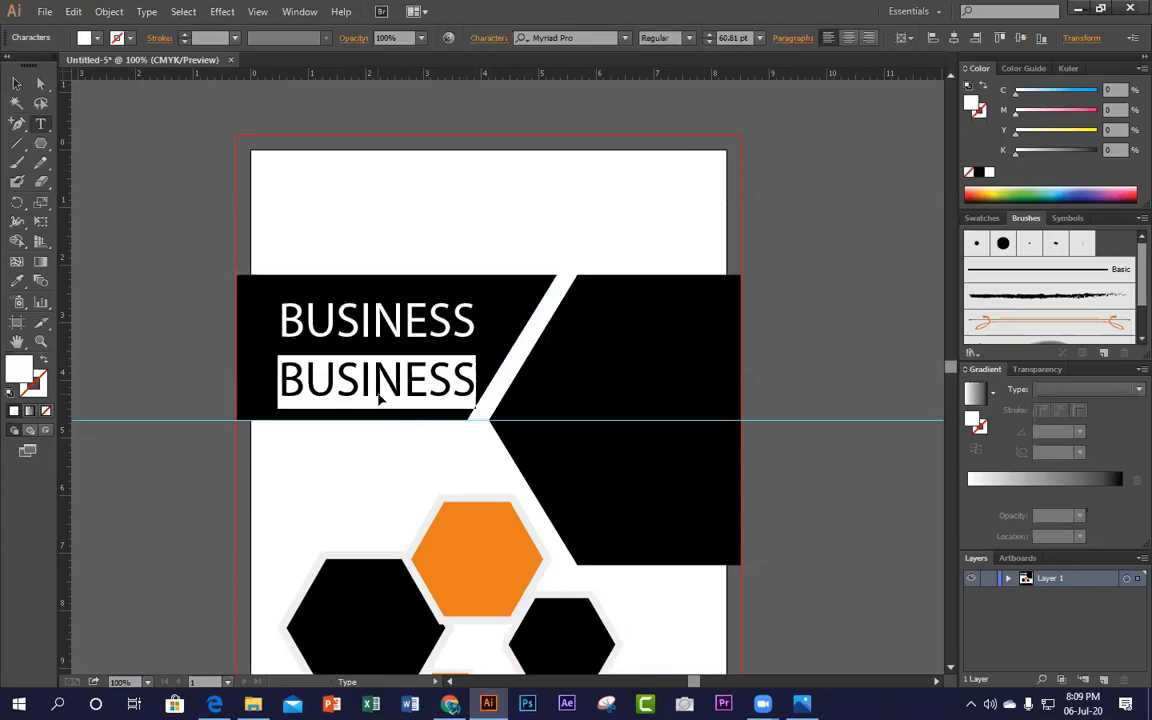
{"action": "type", "text": "2020"}
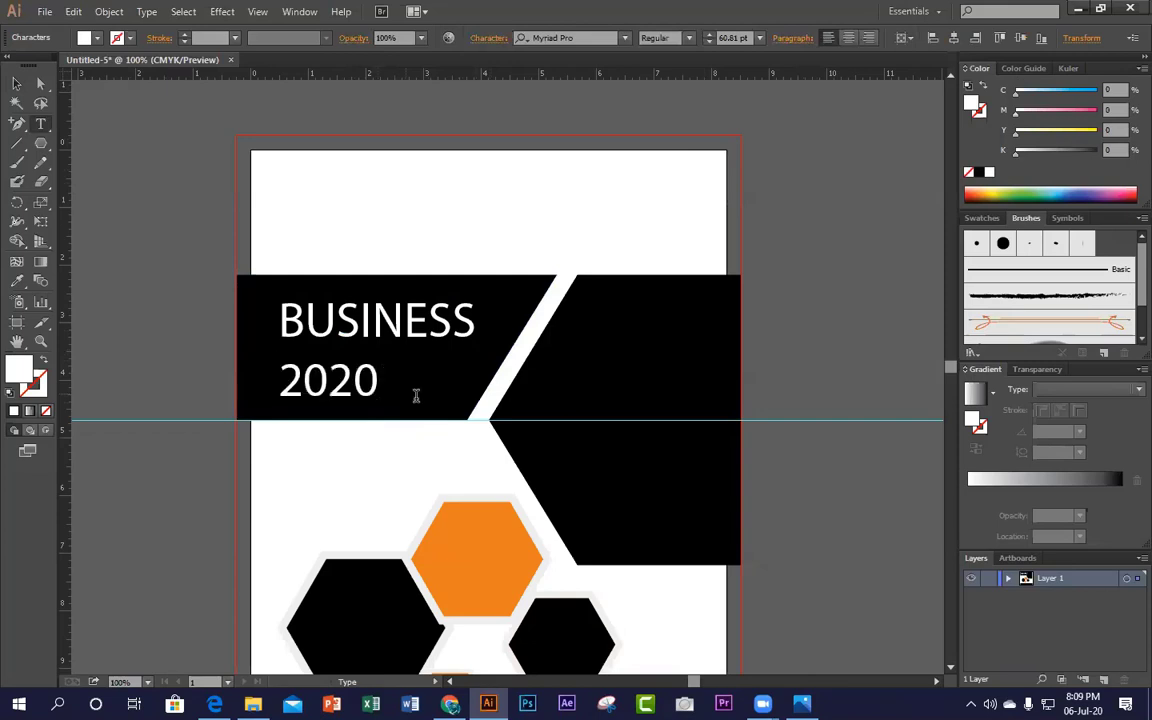
{"action": "left_click", "coordinate": [16, 83]}
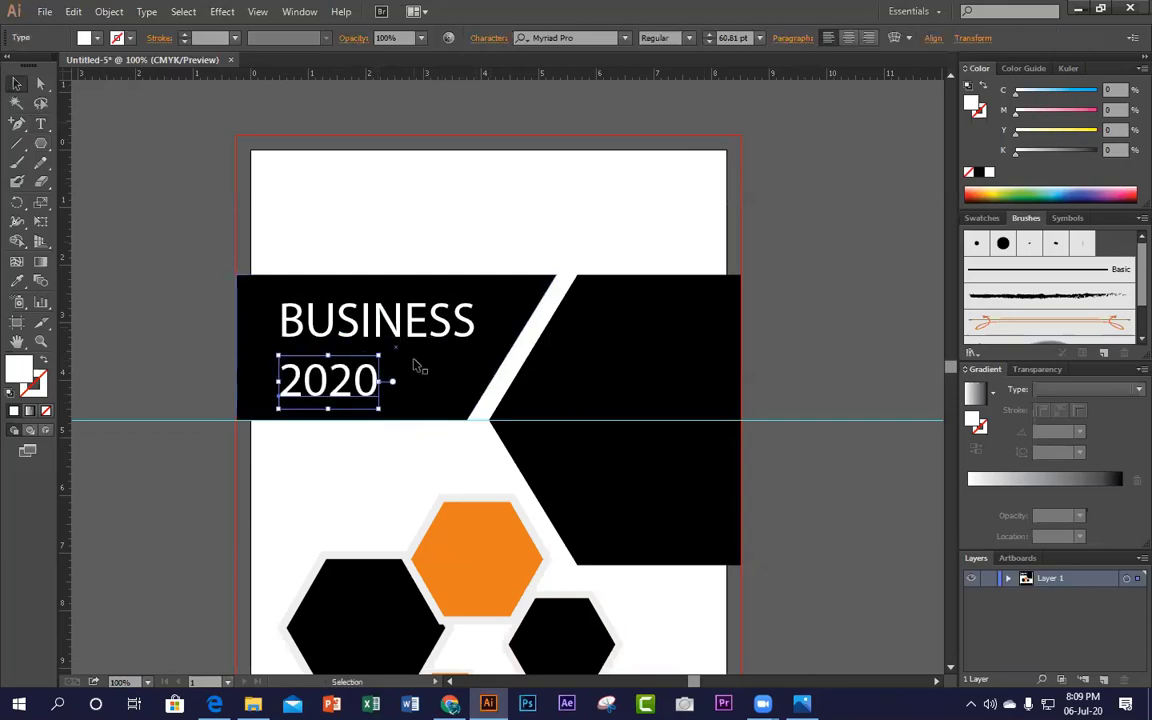
{"action": "left_click_drag", "start_coordinate": [379, 383], "coordinate": [436, 381]}
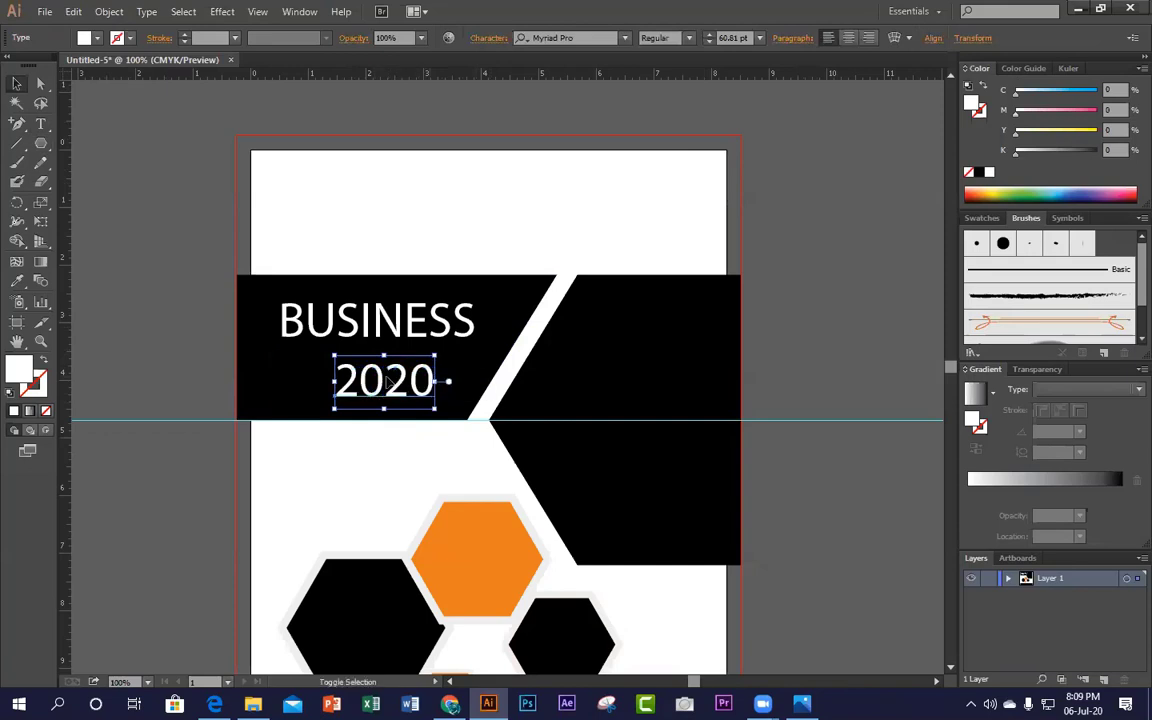
{"action": "left_click", "coordinate": [170, 278]}
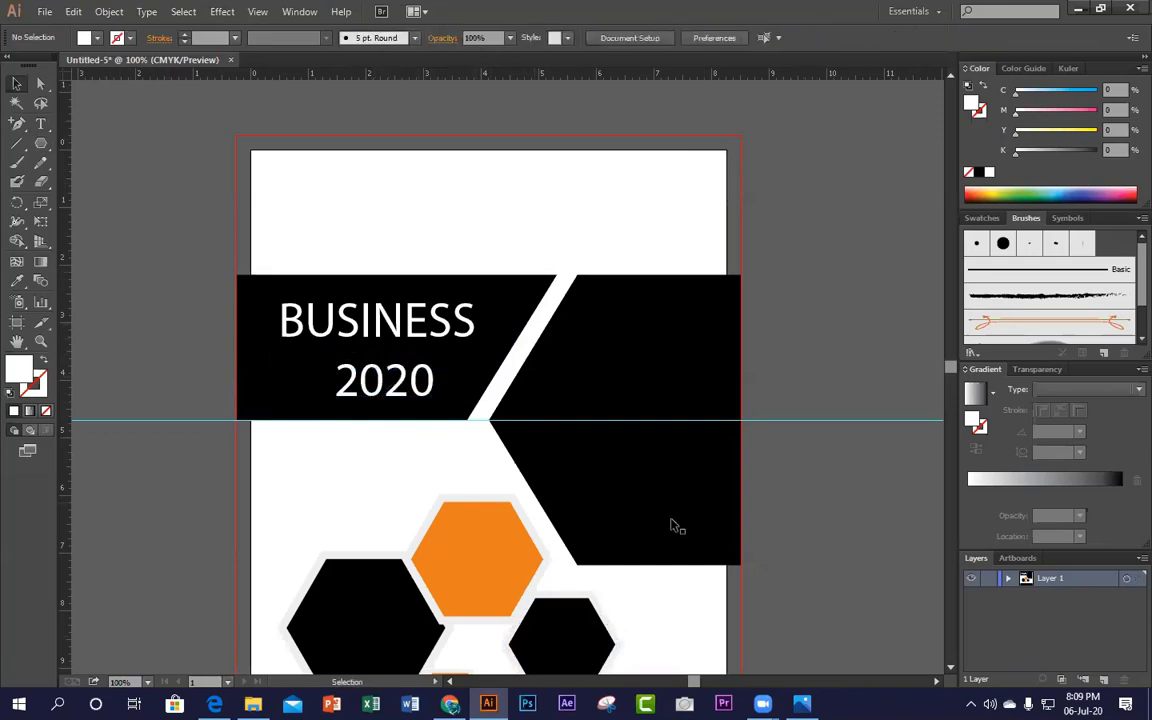
Step: Add the text 2010 inside the large black hexagon and colour it white
{"action": "left_click_drag", "start_coordinate": [671, 527], "coordinate": [600, 462]}
{"action": "left_click_drag", "start_coordinate": [797, 447], "coordinate": [717, 411]}
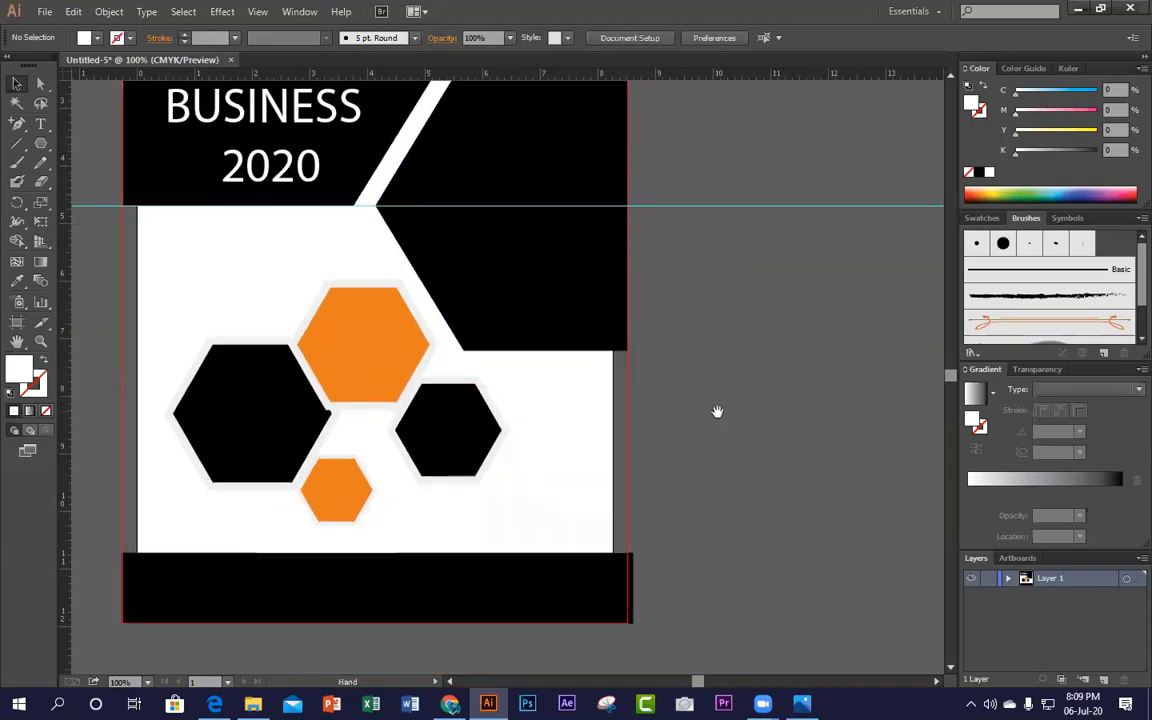
{"action": "left_click", "coordinate": [41, 123]}
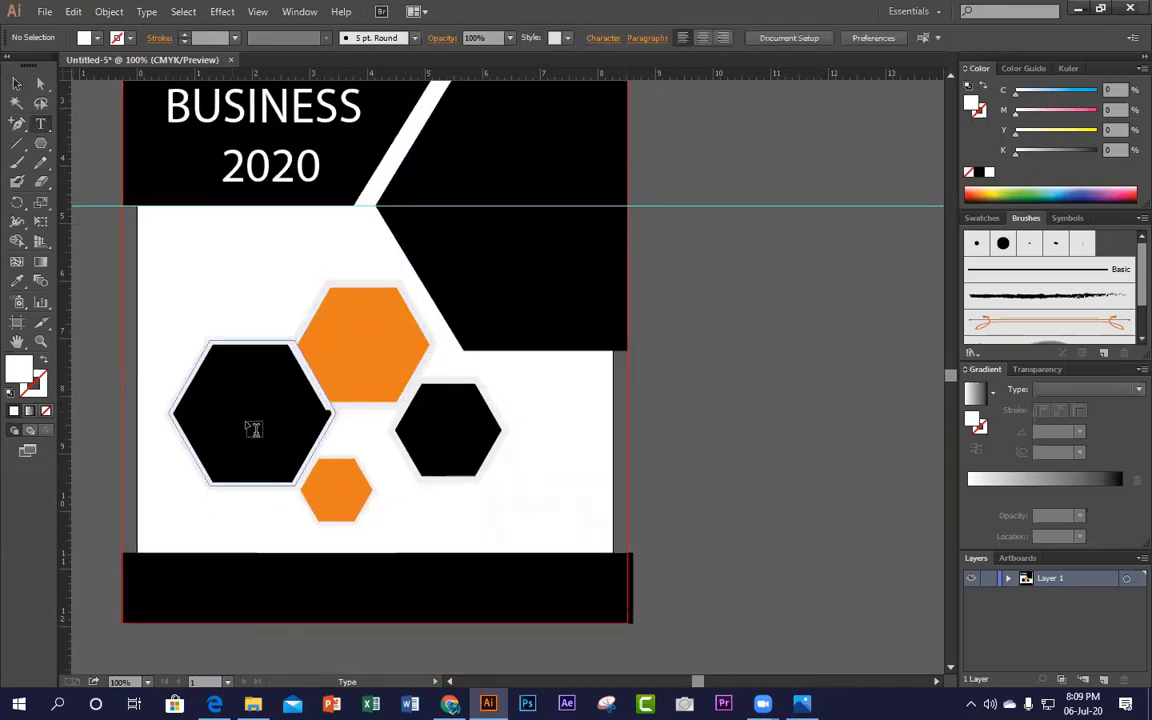
{"action": "left_click", "coordinate": [277, 431]}
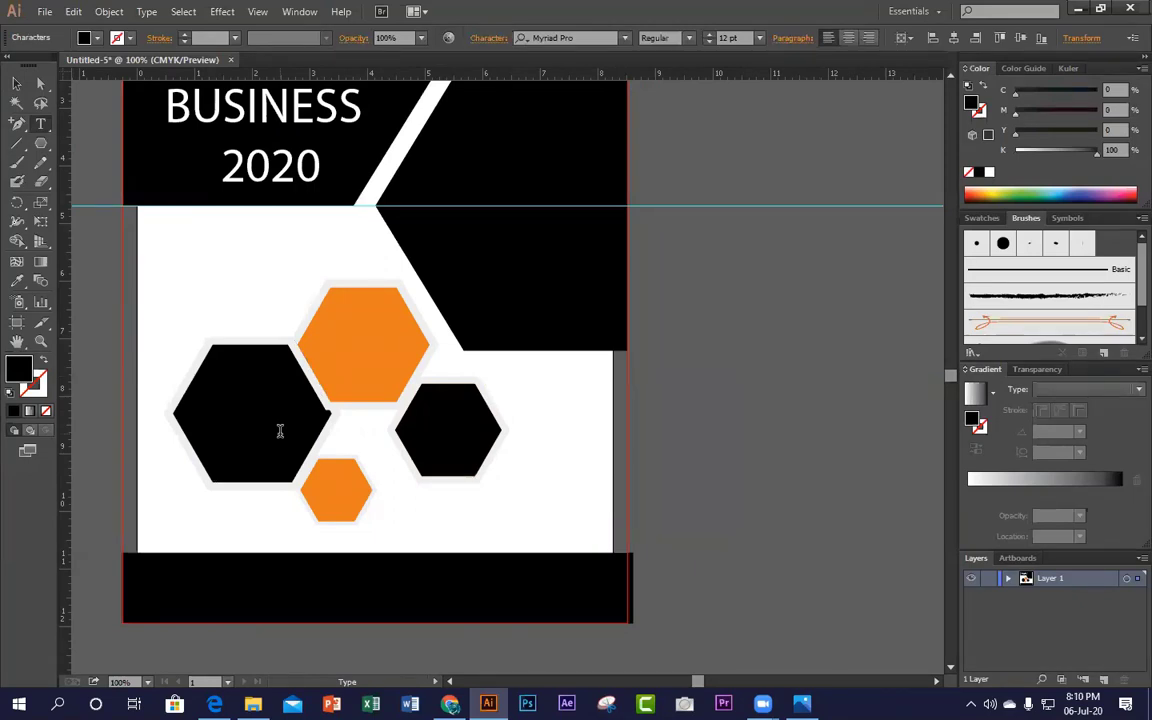
{"action": "left_click", "coordinate": [16, 86]}
{"action": "left_click_drag", "start_coordinate": [1095, 154], "coordinate": [965, 159]}
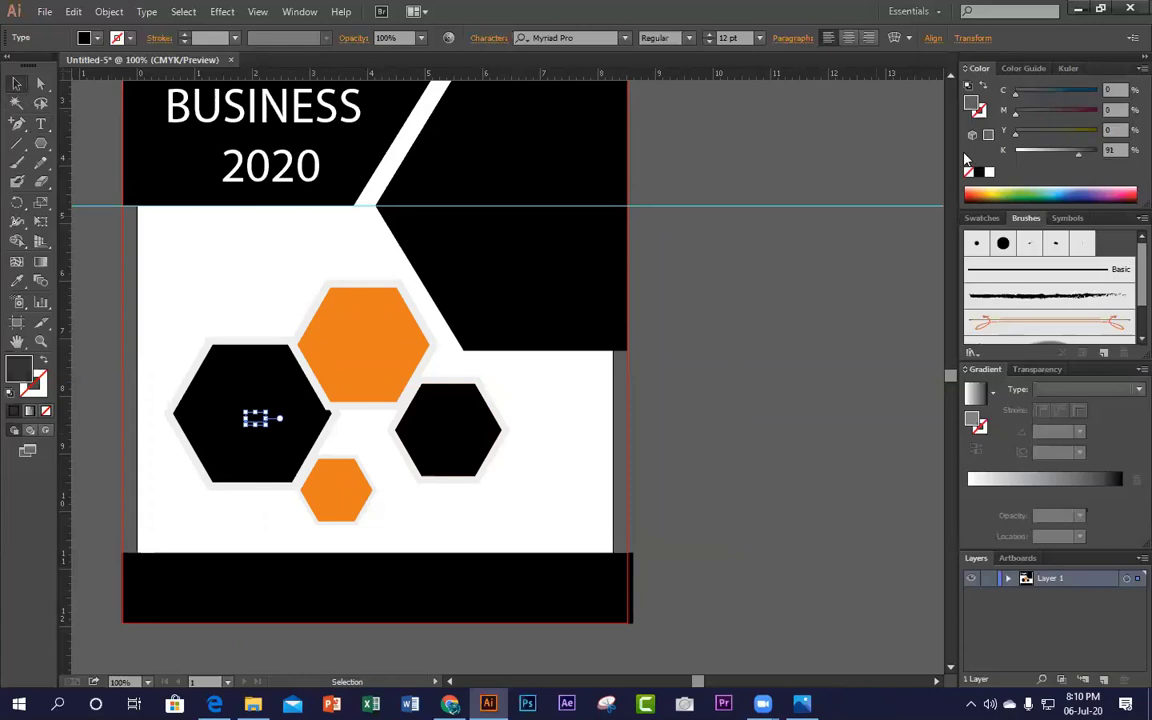
{"action": "left_click", "coordinate": [777, 406]}
Step: Enlarge the 2010 text to about 44 pt, centred in the large black hexagon
{"action": "left_click", "coordinate": [262, 422]}
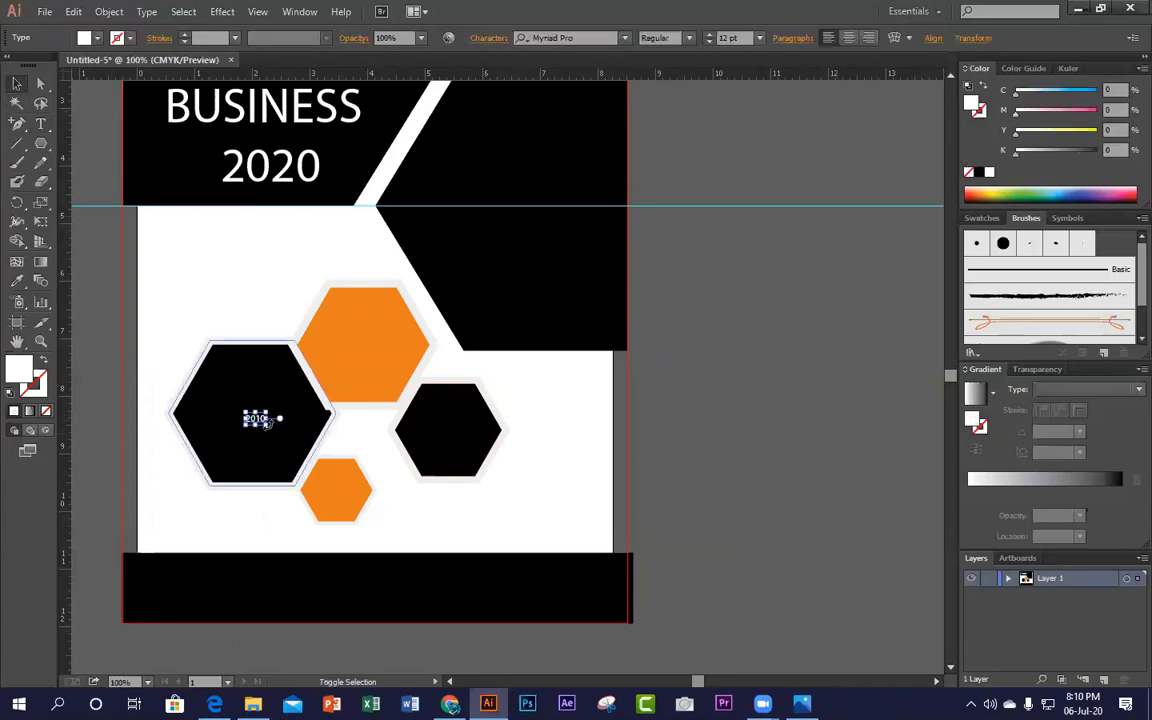
{"action": "left_click_drag", "start_coordinate": [267, 426], "coordinate": [376, 350]}
{"action": "left_click", "coordinate": [642, 460]}
Step: Copy the 2010 text onto the upper orange hexagon and change the copy to 2008
{"action": "left_click", "coordinate": [268, 428]}
{"action": "double_click", "coordinate": [376, 350]}
{"action": "double_click", "coordinate": [376, 351]}
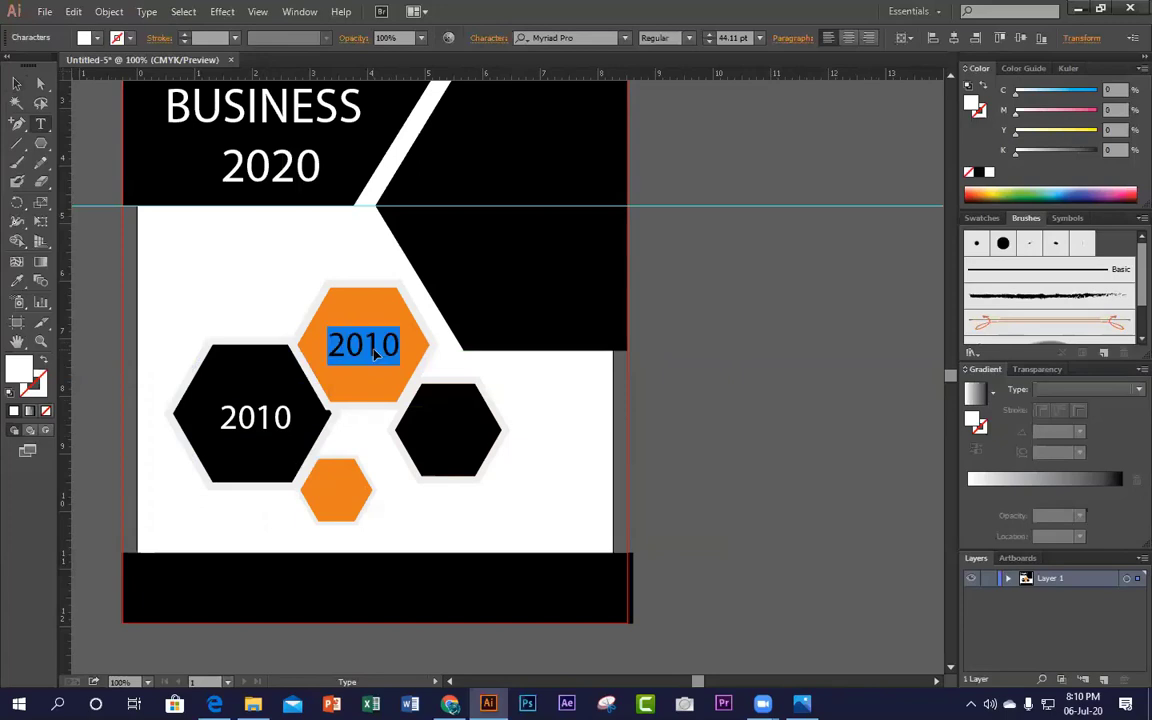
{"action": "type", "text": "2008"}
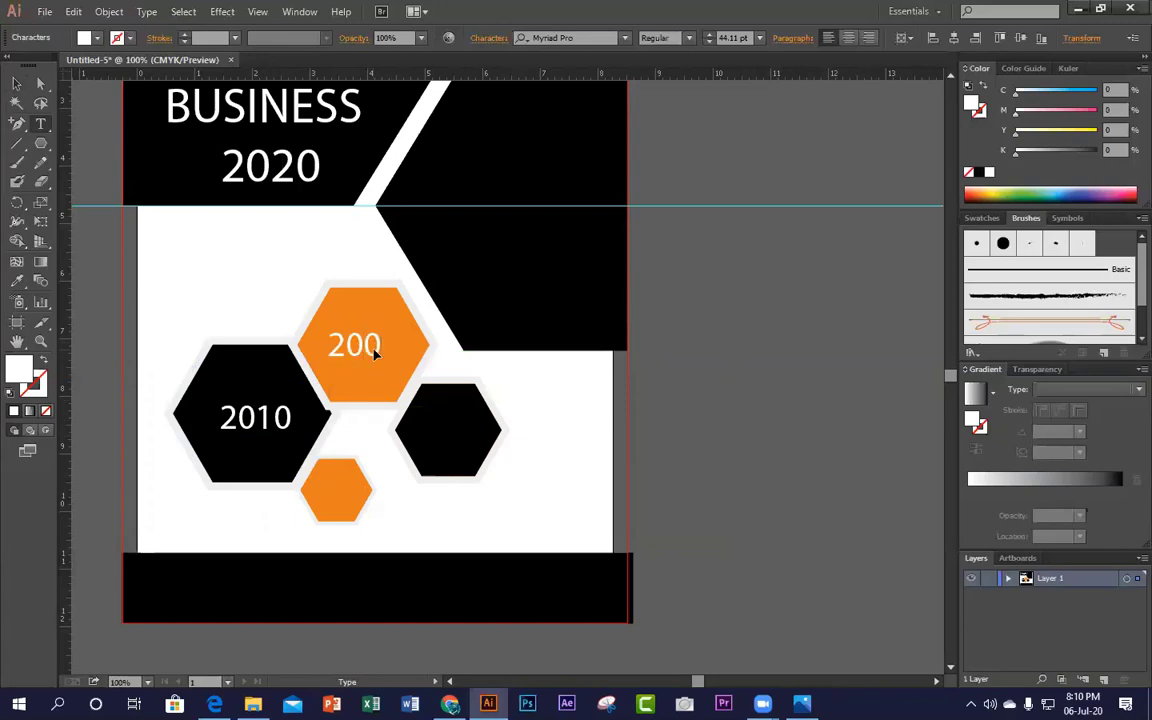
{"action": "left_click", "coordinate": [16, 83]}
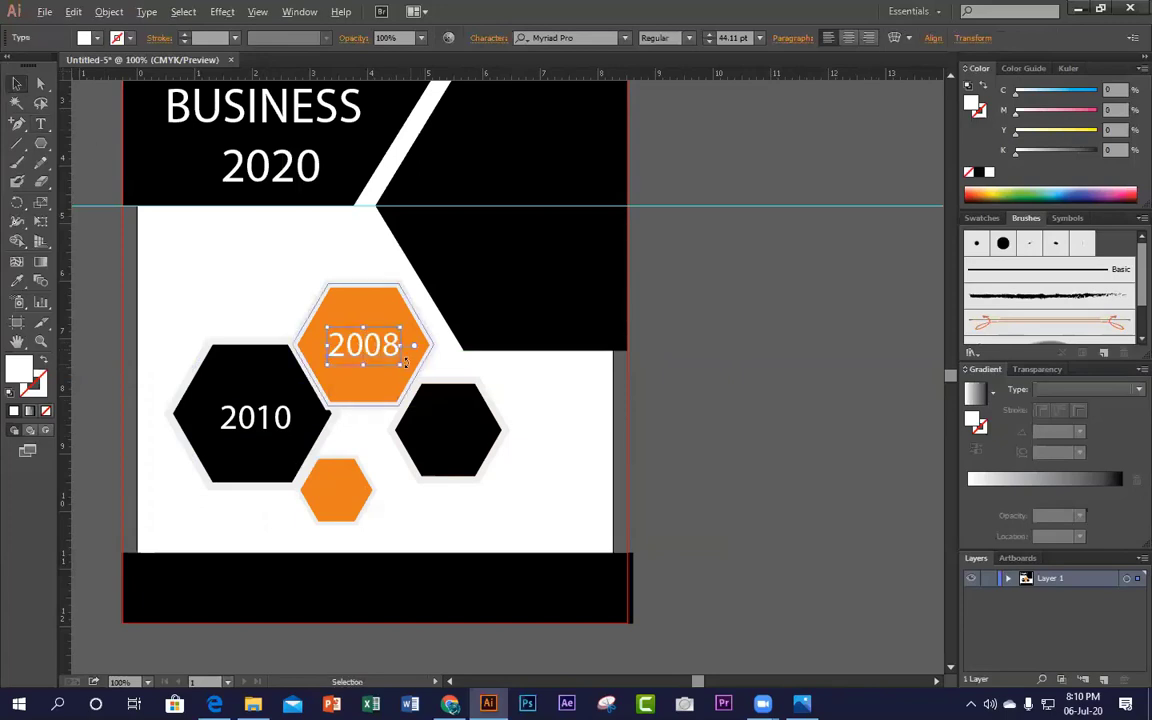
Step: Copy the 2008 text onto the right-hand black hexagon at about 28 pt and change it to 2007
{"action": "left_click_drag", "start_coordinate": [387, 351], "coordinate": [486, 414]}
{"action": "double_click", "coordinate": [463, 434]}
{"action": "key", "text": "ctrl+a"}
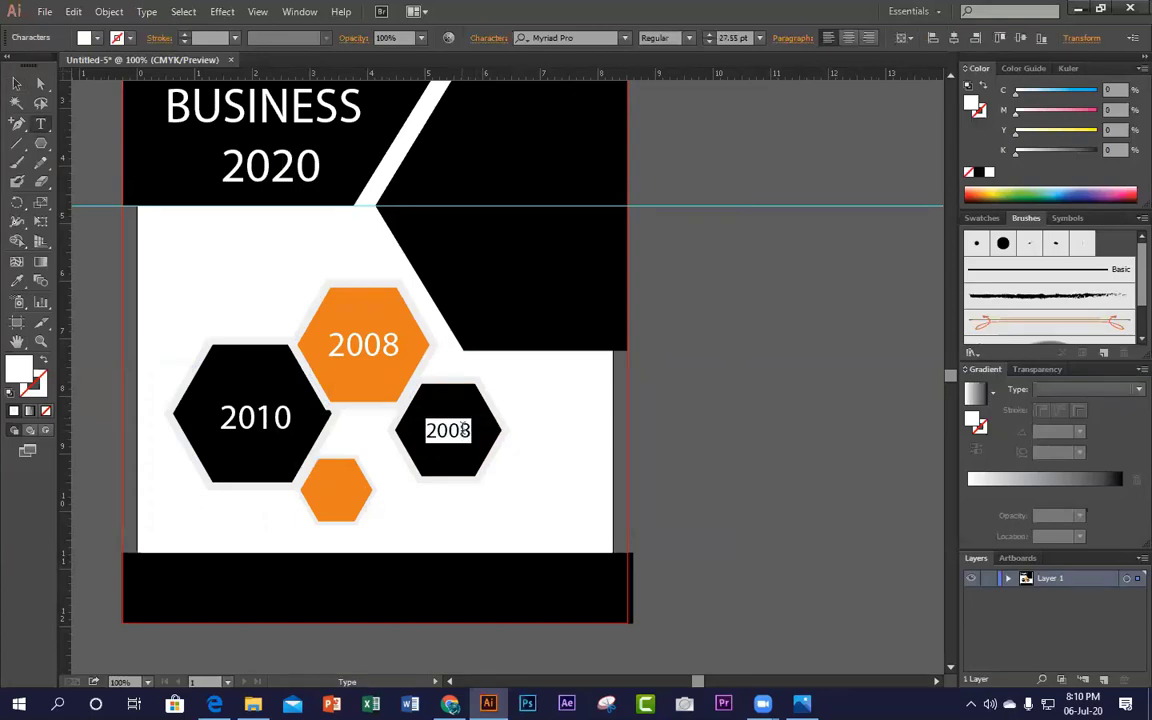
{"action": "type", "text": "200"}
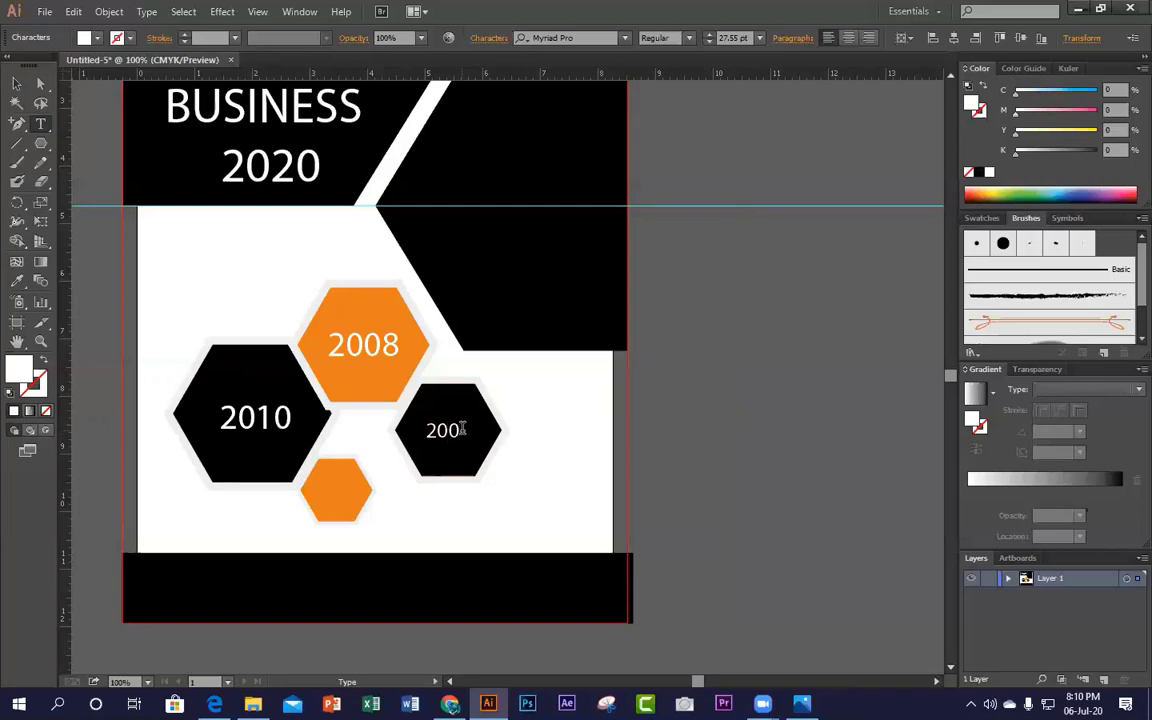
{"action": "type", "text": "7"}
{"action": "left_click", "coordinate": [17, 84]}
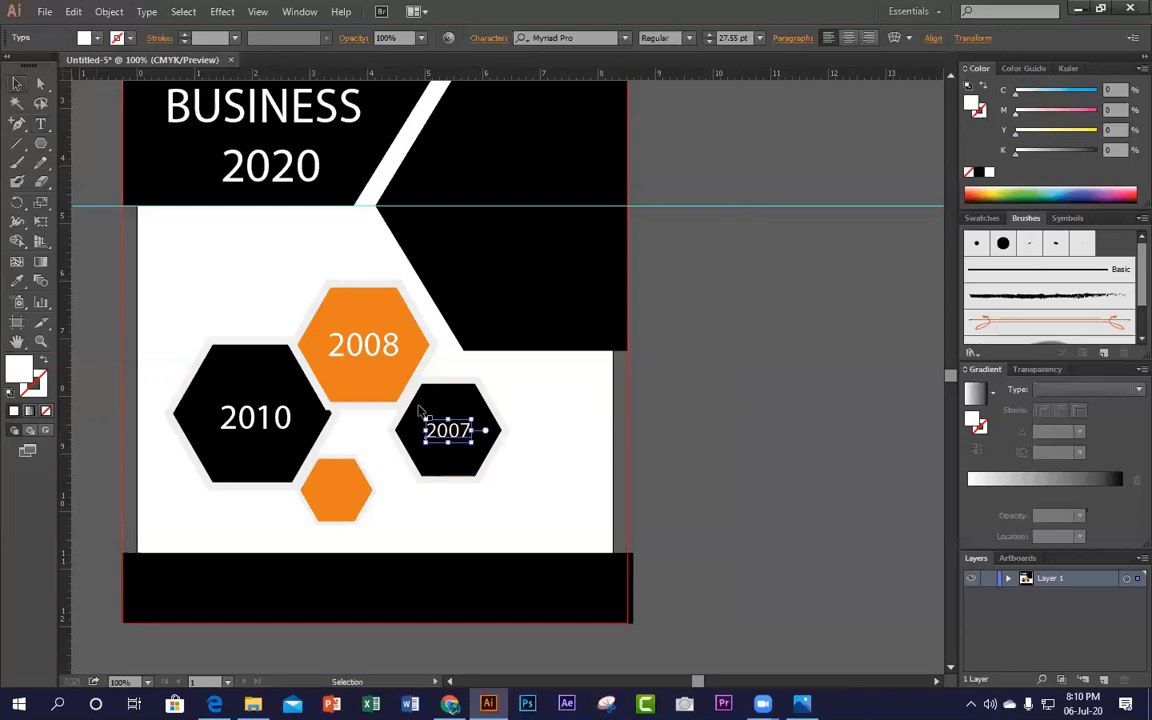
Step: Copy the 2007 text onto the small orange hexagon at about 25 pt, centre it and change it to 2006
{"action": "left_click_drag", "start_coordinate": [466, 429], "coordinate": [356, 484]}
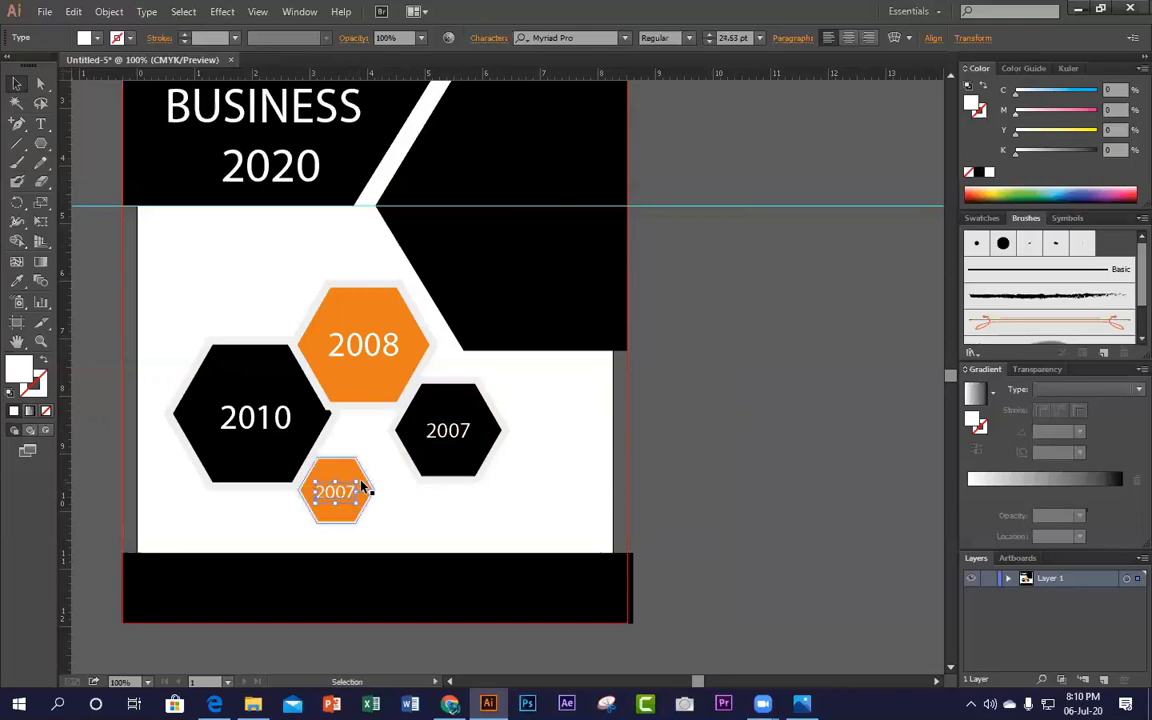
{"action": "key", "text": "Up"}
{"action": "key", "text": "Up"}
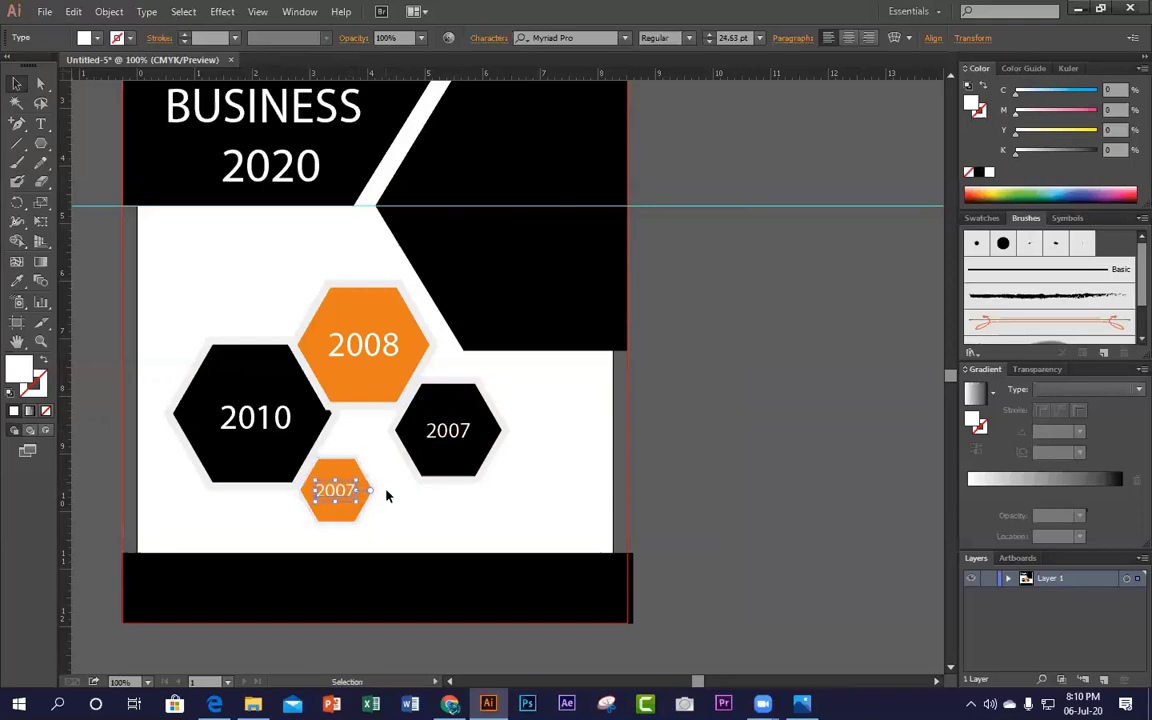
{"action": "key", "text": "Right"}
{"action": "double_click", "coordinate": [355, 491]}
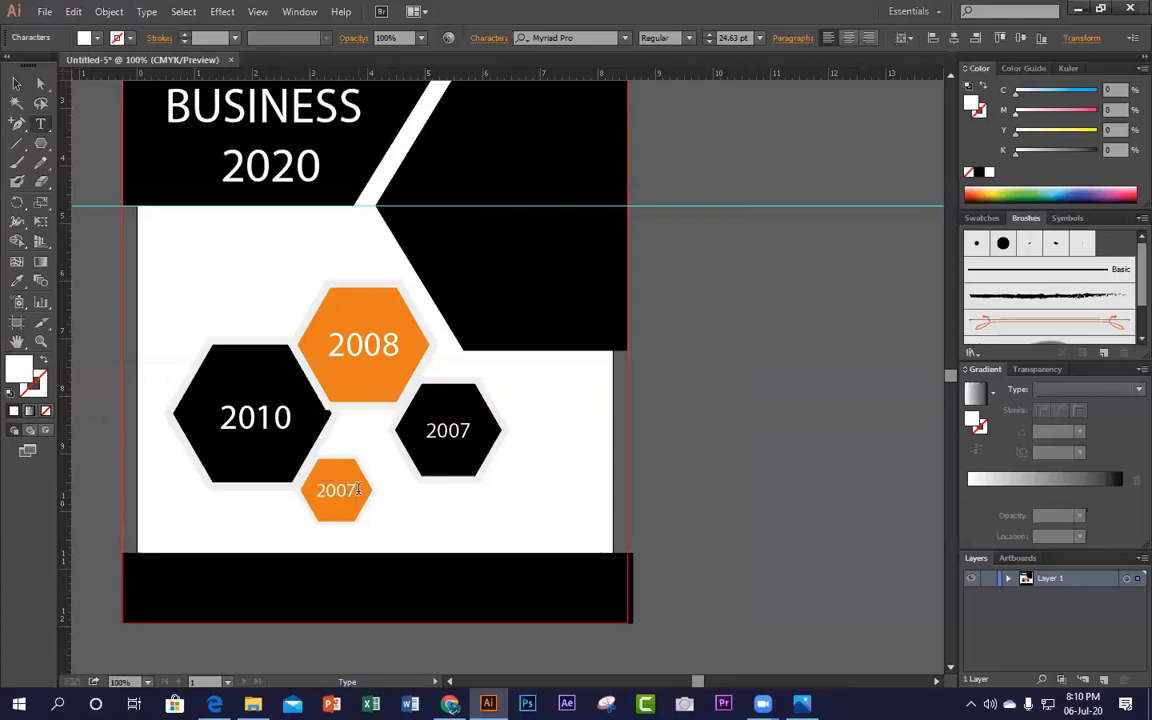
{"action": "key", "text": "BackSpace"}
{"action": "type", "text": "6"}
{"action": "key", "text": "Escape"}
{"action": "left_click", "coordinate": [683, 571]}
Step: Review the flyer page and switch to the reference image in Photos to examine the dark text panel beside the small orange hexagon
{"action": "left_click_drag", "start_coordinate": [738, 535], "coordinate": [718, 662]}
{"action": "left_click_drag", "start_coordinate": [675, 534], "coordinate": [735, 503]}
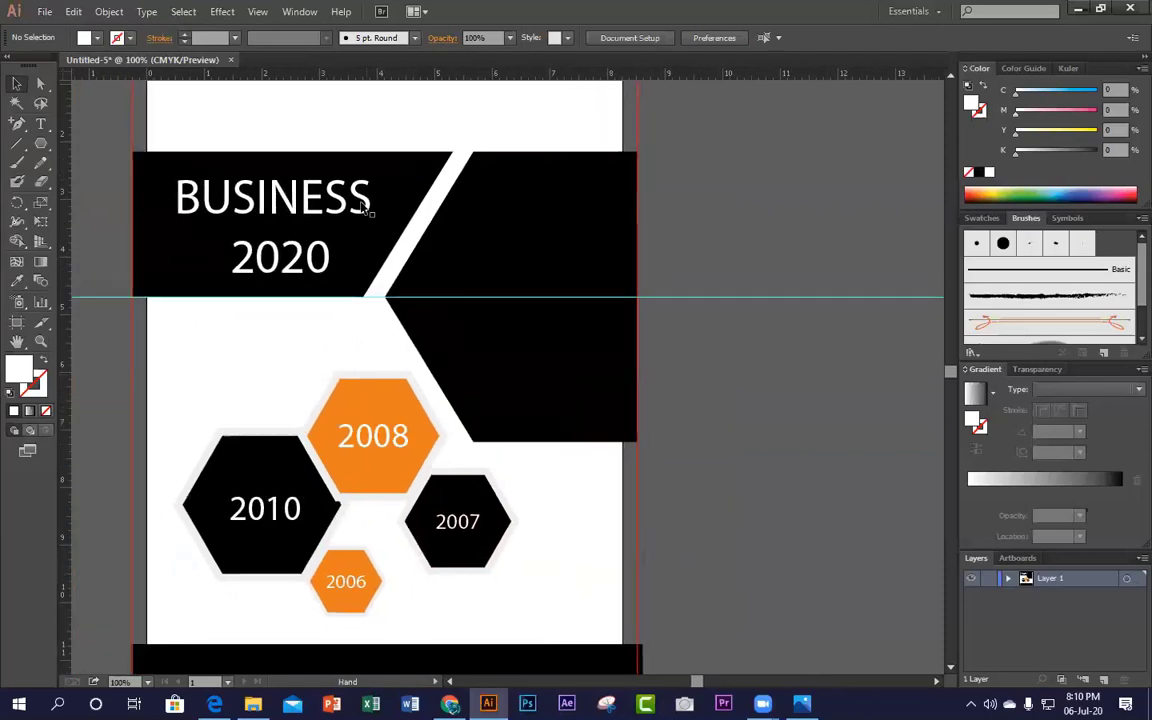
{"action": "left_click_drag", "start_coordinate": [758, 434], "coordinate": [743, 455]}
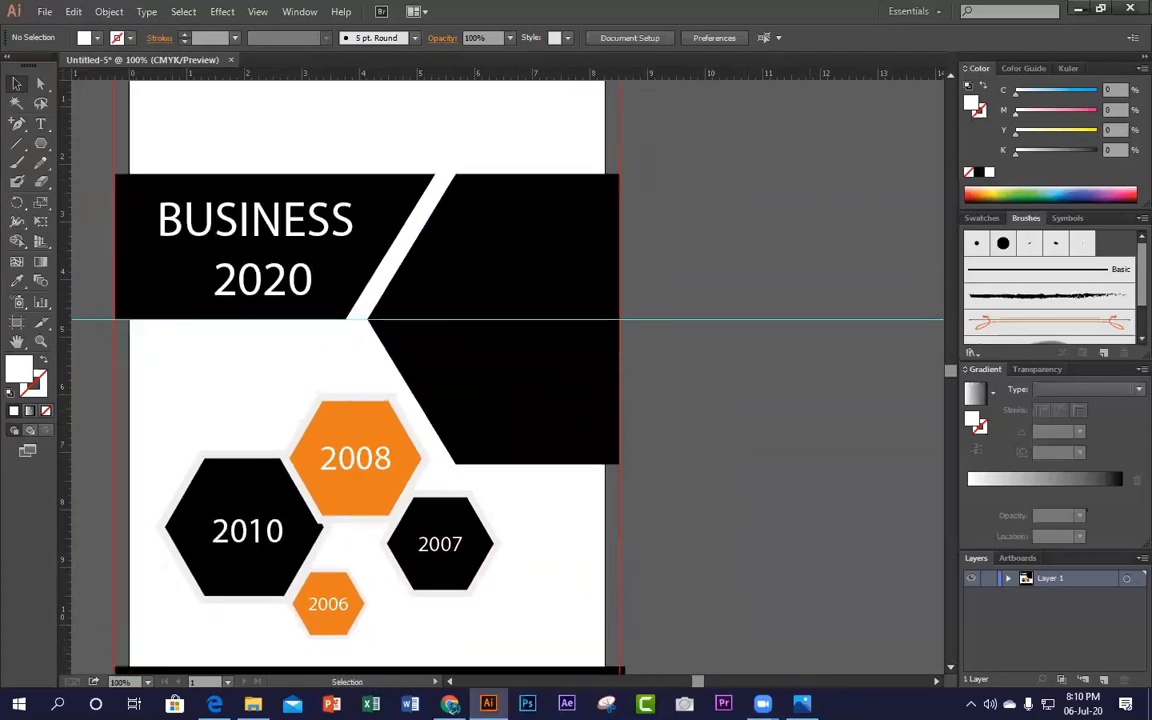
{"action": "key", "text": "alt+Tab"}
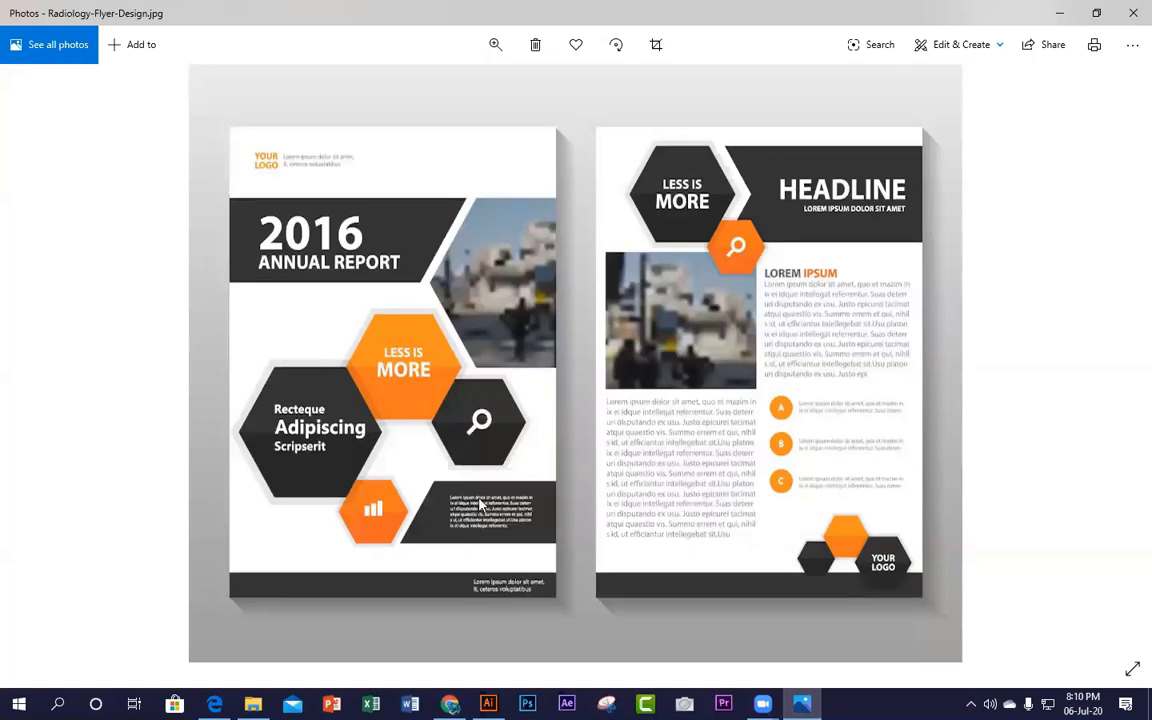
Step: Draw a rectangle beside the small orange hexagon, ending at the page's right bleed line, and fill it with 100% K black
{"action": "left_click", "coordinate": [1062, 10]}
{"action": "scroll", "coordinate": [681, 419], "scroll_direction": "down", "scroll_amount": 5}
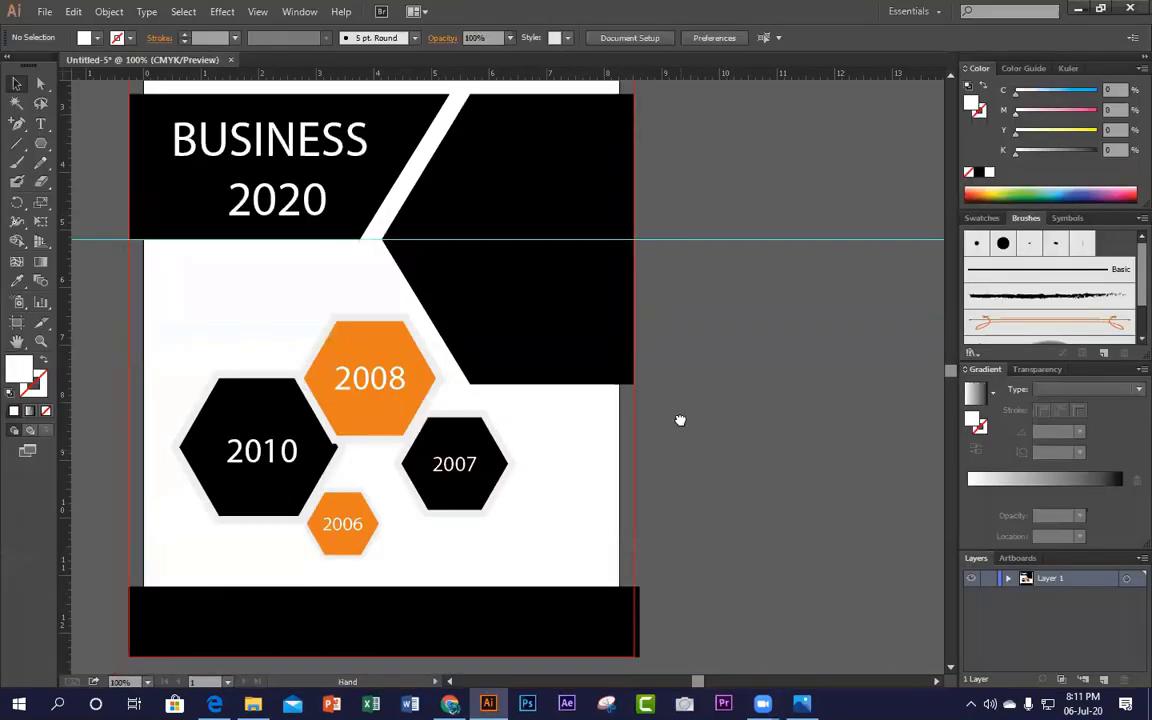
{"action": "left_click_drag", "start_coordinate": [41, 143], "coordinate": [84, 140]}
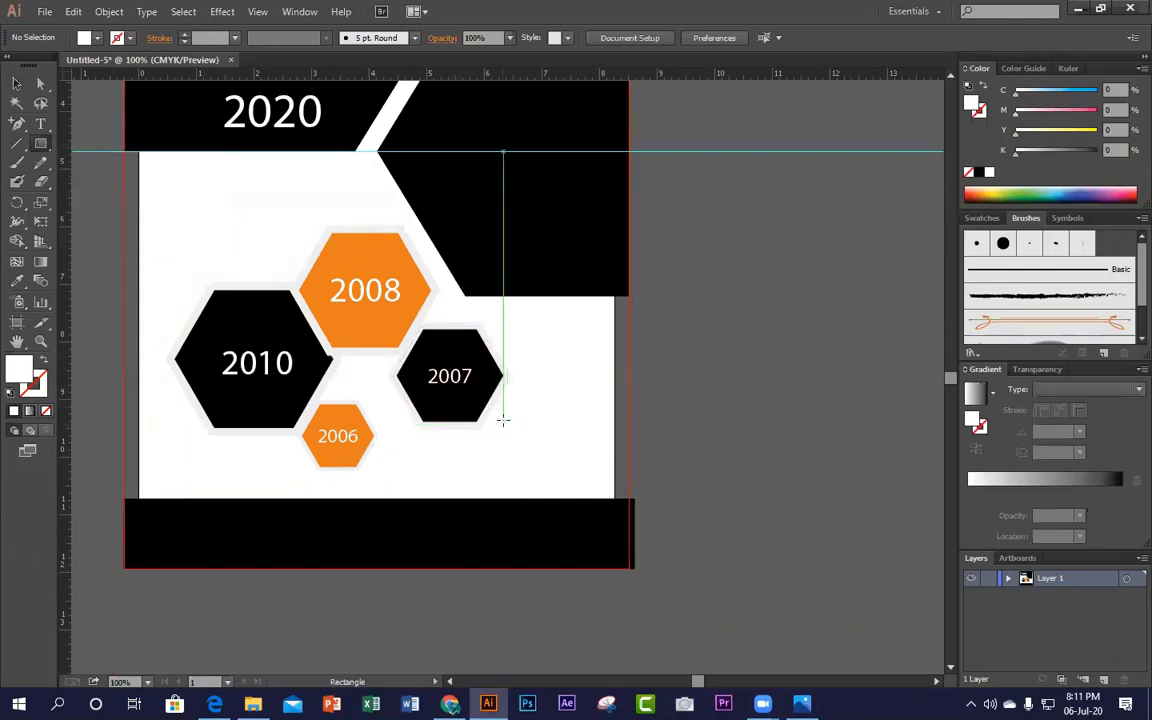
{"action": "mouse_move", "coordinate": [503, 421]}
{"action": "left_mouse_down"}
{"action": "mouse_move", "coordinate": [616, 484]}
{"action": "mouse_move", "coordinate": [628, 468]}
{"action": "left_mouse_up"}
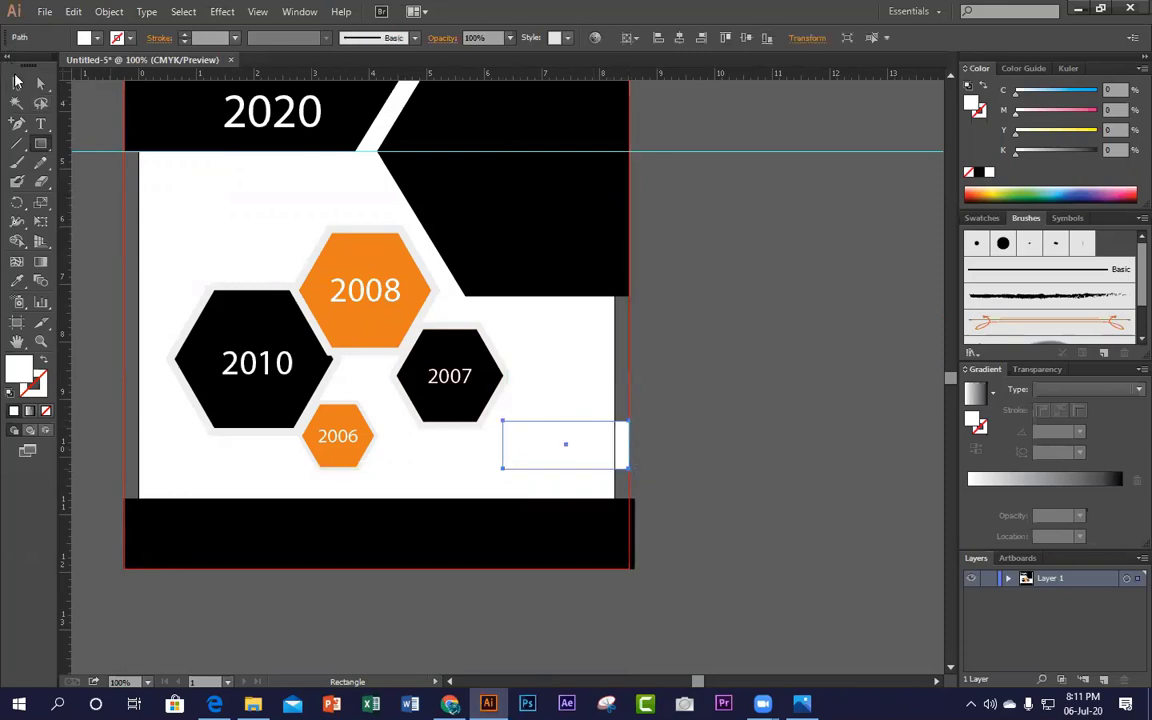
{"action": "left_click", "coordinate": [16, 83]}
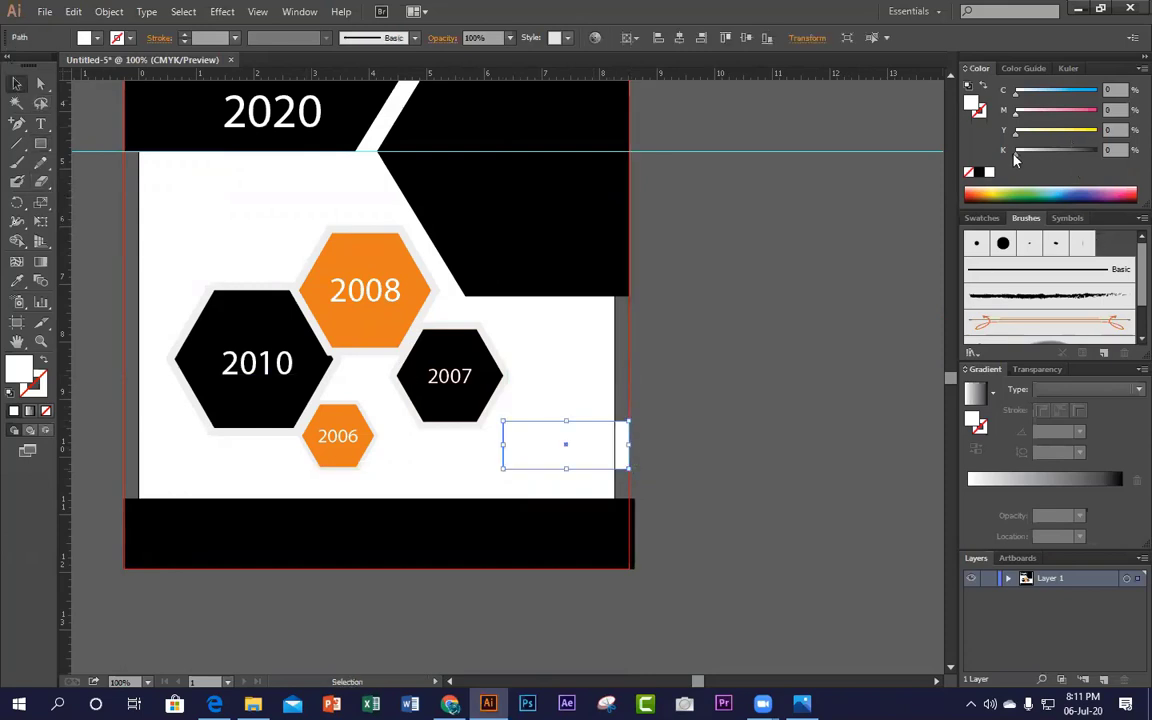
{"action": "left_click_drag", "start_coordinate": [1016, 154], "coordinate": [1098, 152]}
Step: Resize the black rectangle beside the small orange hexagon to about 2.19 in wide and 0.96 in high
{"action": "left_click", "coordinate": [694, 411]}
{"action": "left_click", "coordinate": [508, 452]}
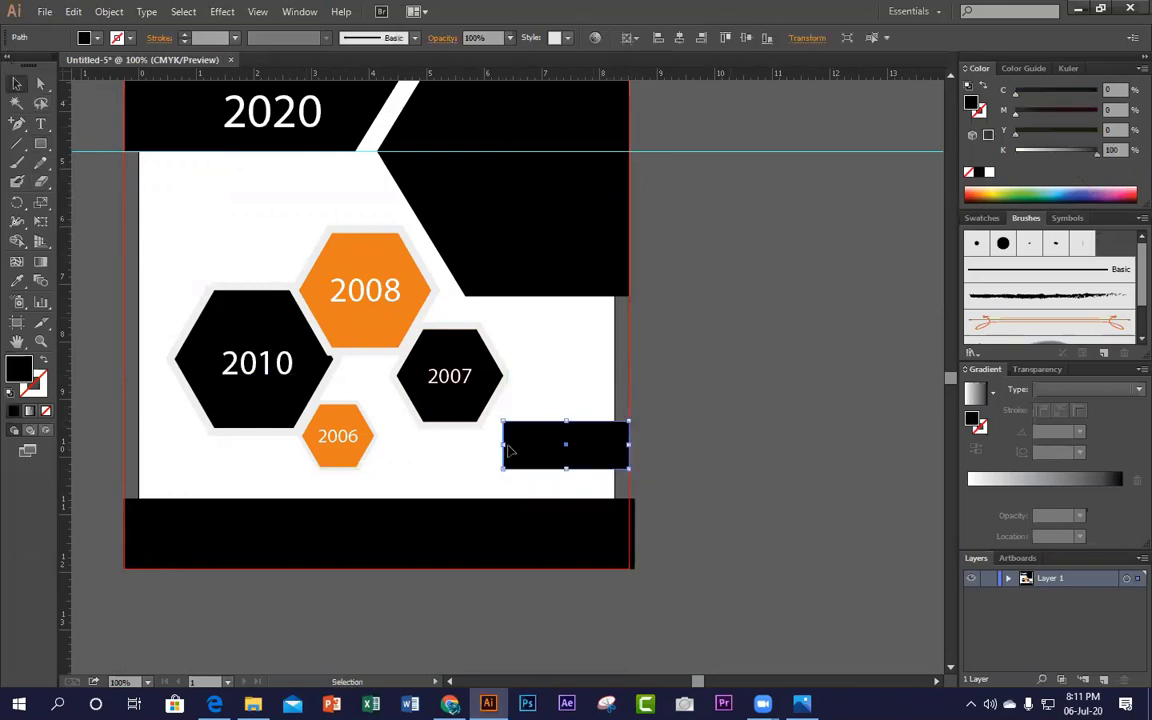
{"action": "left_click_drag", "start_coordinate": [502, 449], "coordinate": [494, 449]}
{"action": "left_click_drag", "start_coordinate": [561, 420], "coordinate": [561, 413]}
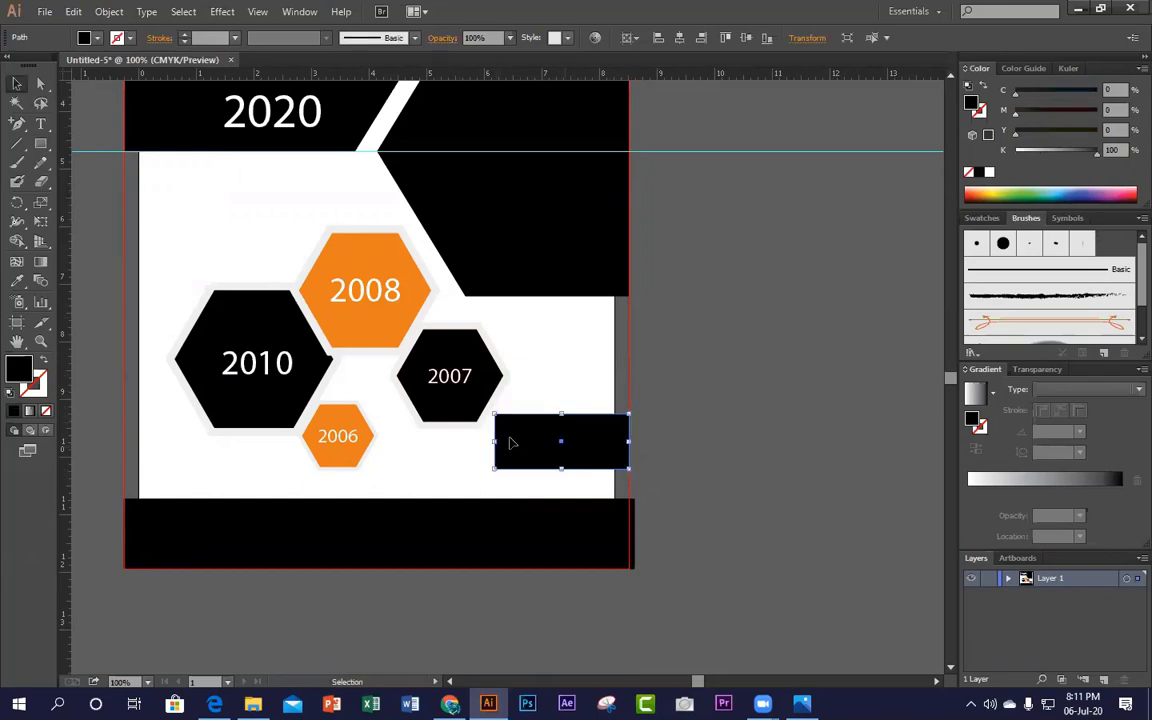
{"action": "left_click_drag", "start_coordinate": [501, 438], "coordinate": [502, 440]}
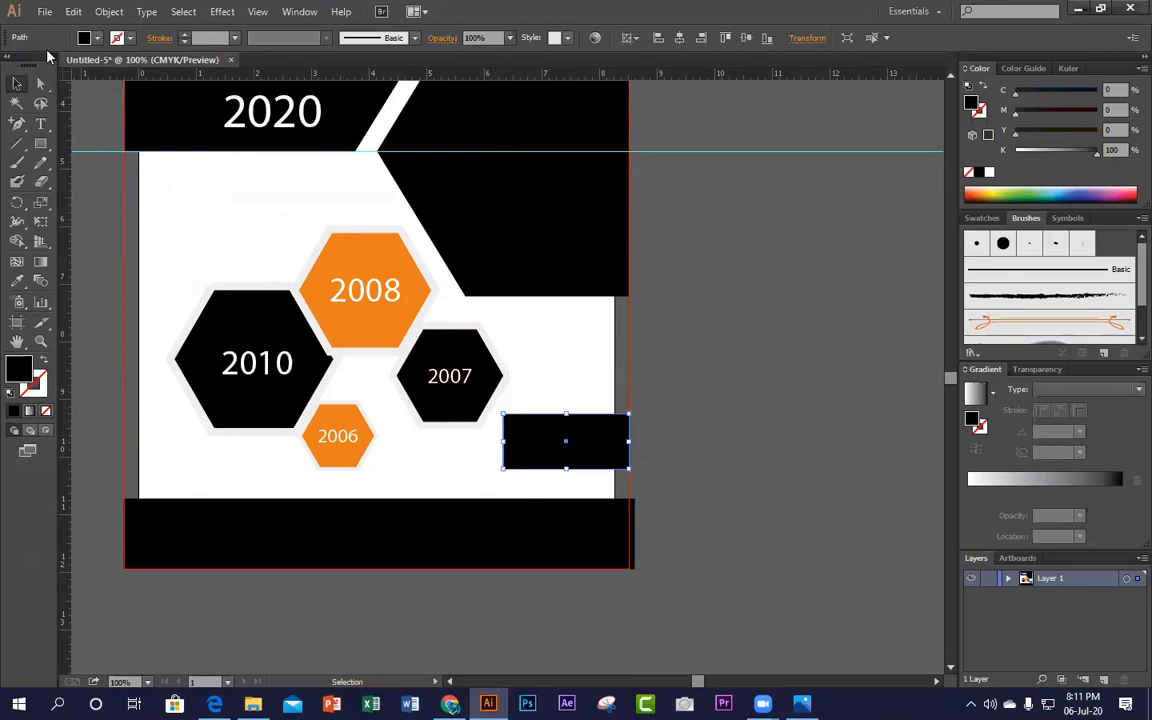
Step: Check the reference image in Photos and move the black rectangle's two left corners to give it a slanted left edge
{"action": "left_click", "coordinate": [41, 85]}
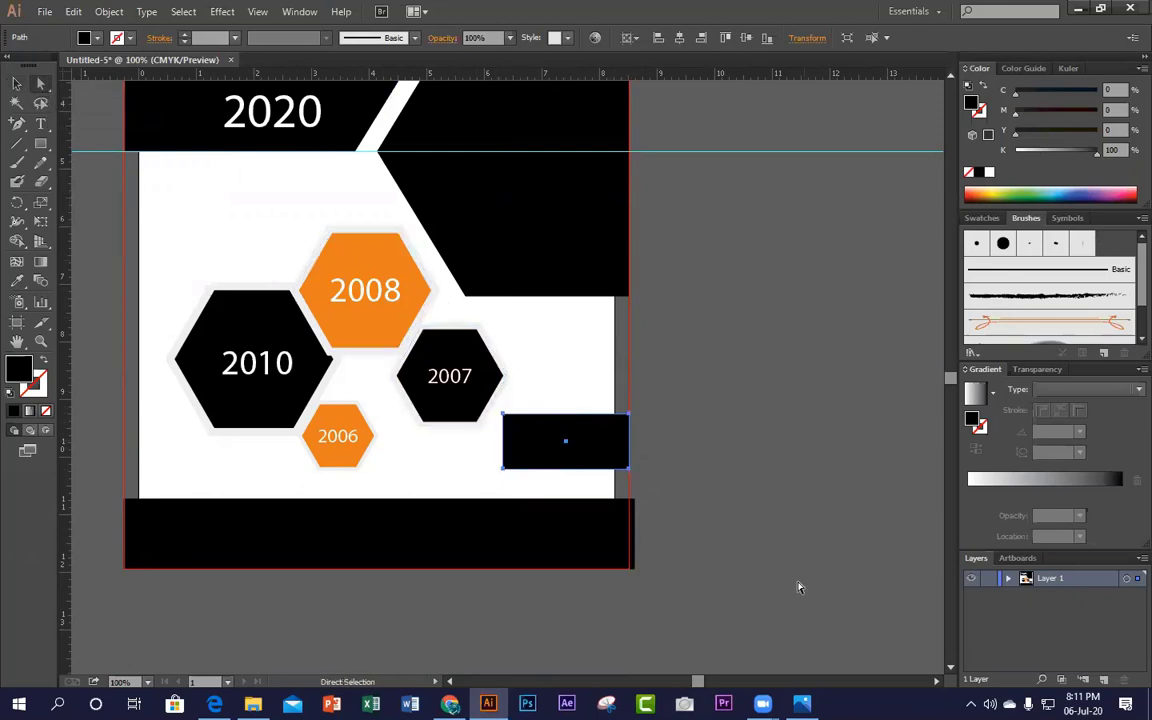
{"action": "left_click", "coordinate": [802, 703]}
{"action": "left_click", "coordinate": [802, 703]}
{"action": "left_click", "coordinate": [503, 420]}
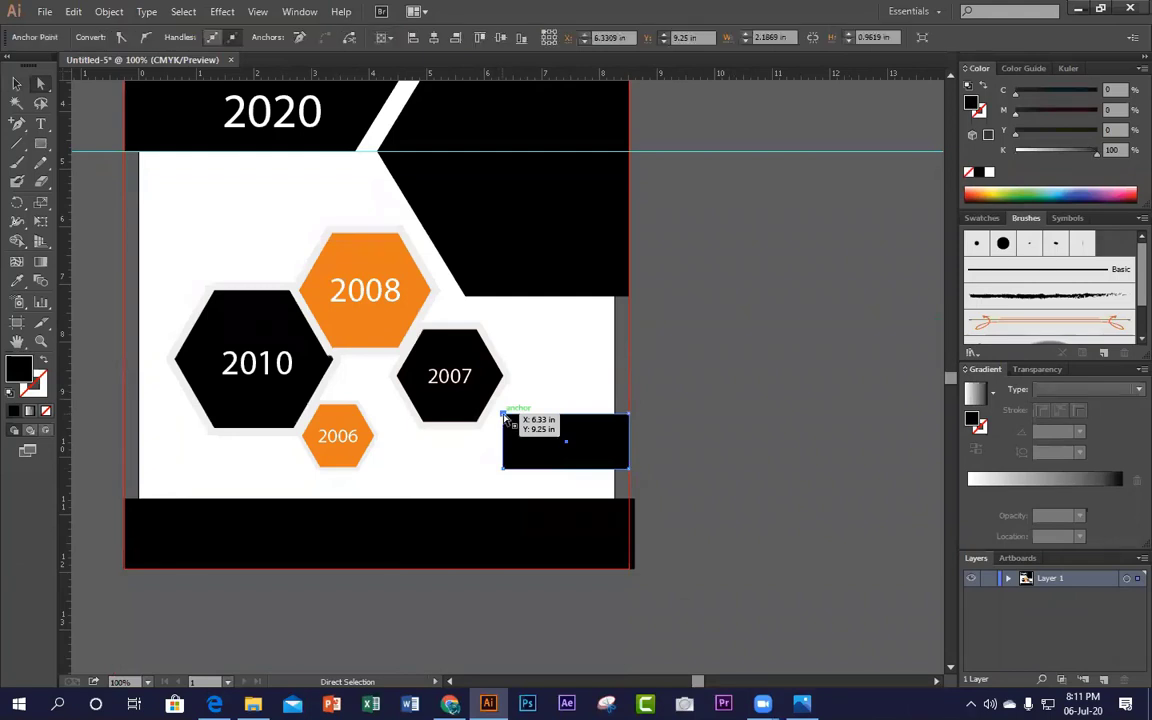
{"action": "left_click_drag", "start_coordinate": [503, 420], "coordinate": [468, 441]}
{"action": "left_click", "coordinate": [17, 84]}
{"action": "left_click", "coordinate": [715, 450]}
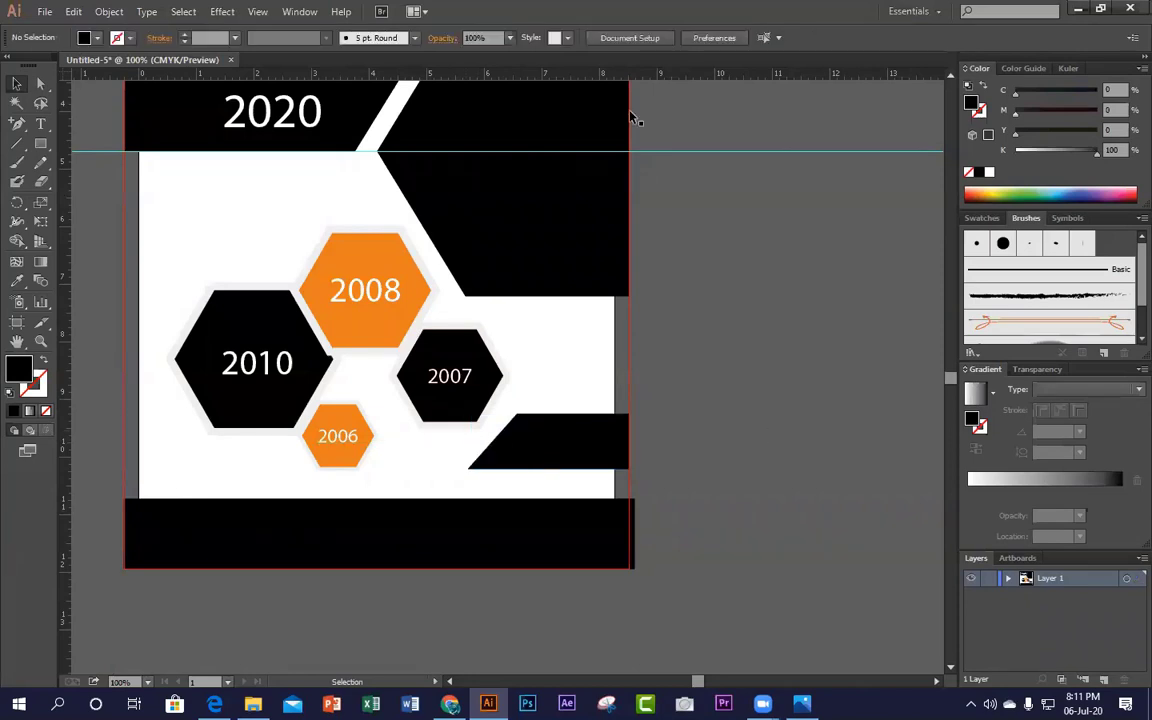
Step: Extend the slanted black panel slightly downward by moving its lower edge
{"action": "left_click", "coordinate": [560, 455]}
{"action": "left_click_drag", "start_coordinate": [548, 470], "coordinate": [550, 477]}
{"action": "left_click", "coordinate": [779, 455]}
Step: Review the whole flyer, and switch to the course outline PDF in Edge to examine the tools listed for Class 1-2
{"action": "left_click_drag", "start_coordinate": [682, 307], "coordinate": [684, 486]}
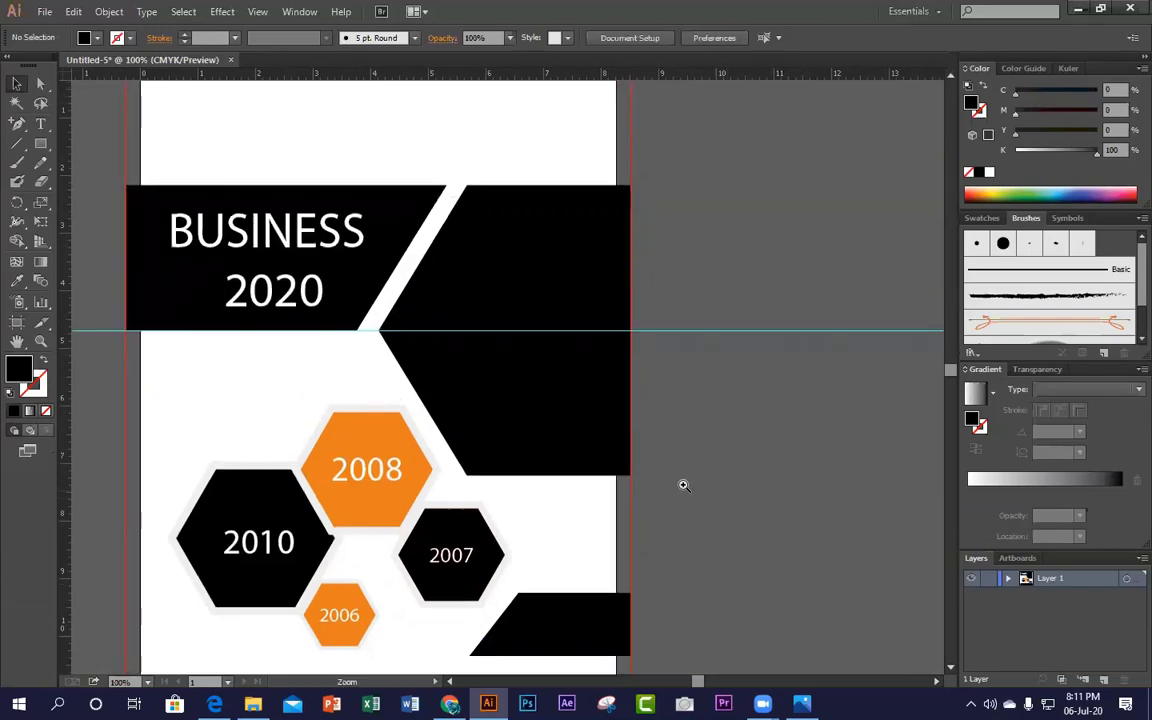
{"action": "left_click", "coordinate": [536, 385], "text": "alt"}
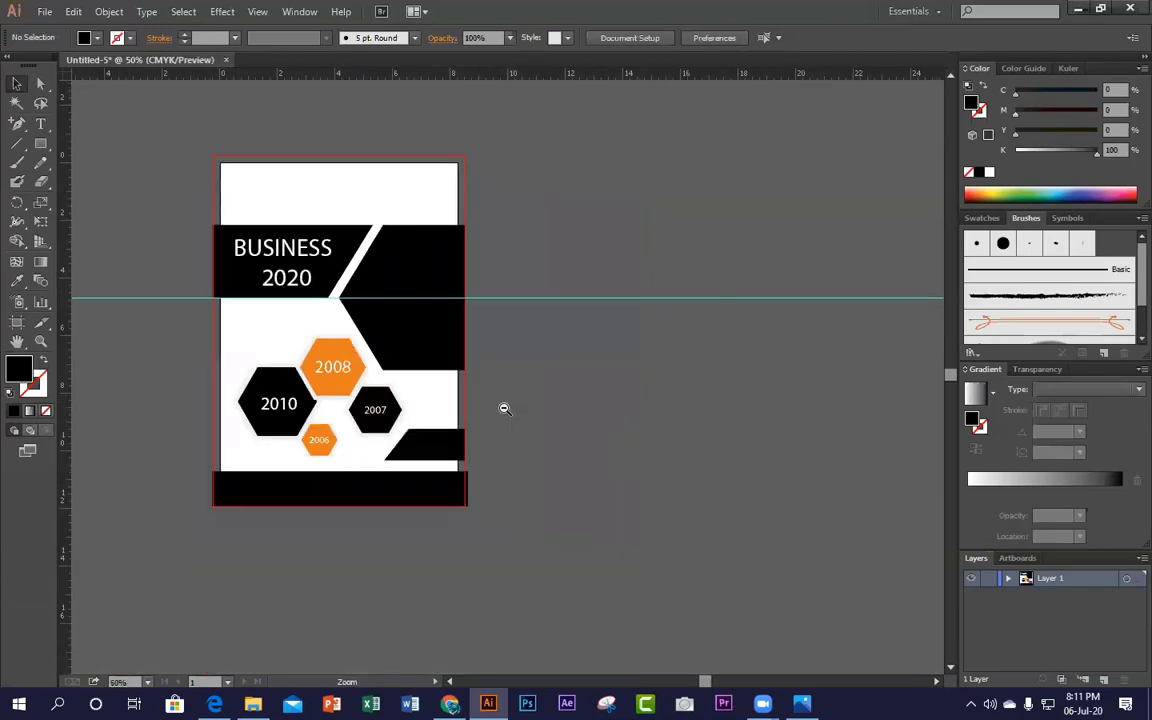
{"action": "left_click", "coordinate": [372, 306]}
{"action": "left_click", "coordinate": [459, 416], "text": "alt"}
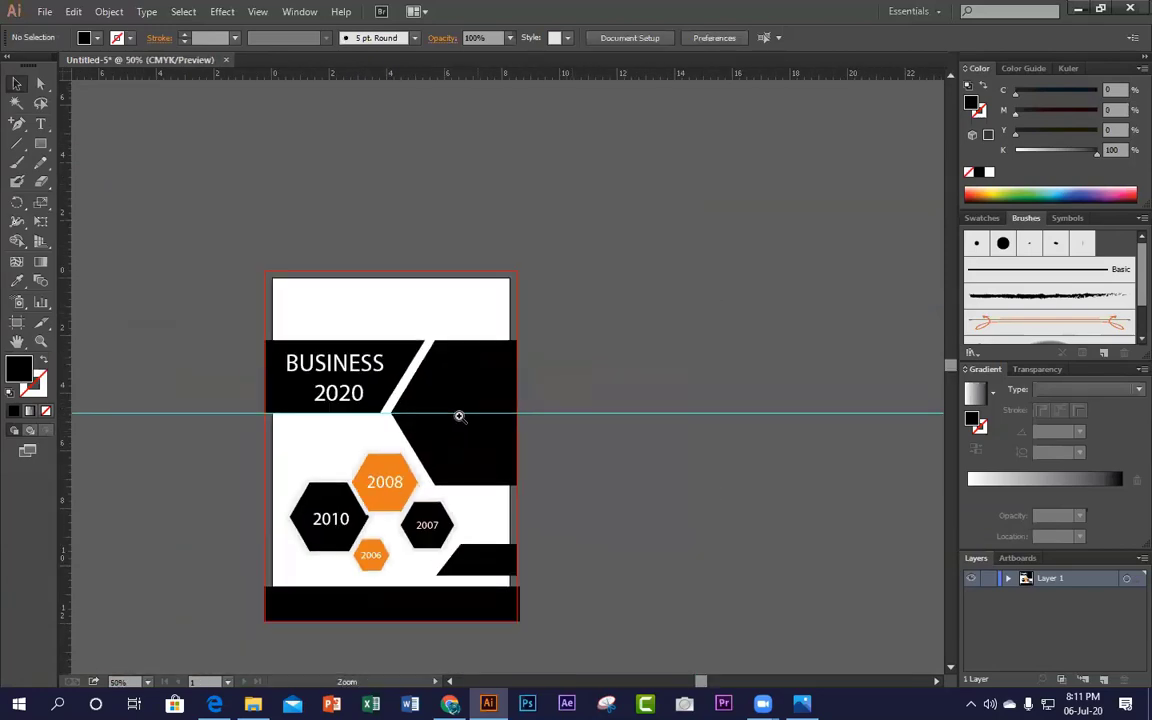
{"action": "left_click", "coordinate": [460, 413]}
{"action": "left_click_drag", "start_coordinate": [336, 409], "coordinate": [448, 455]}
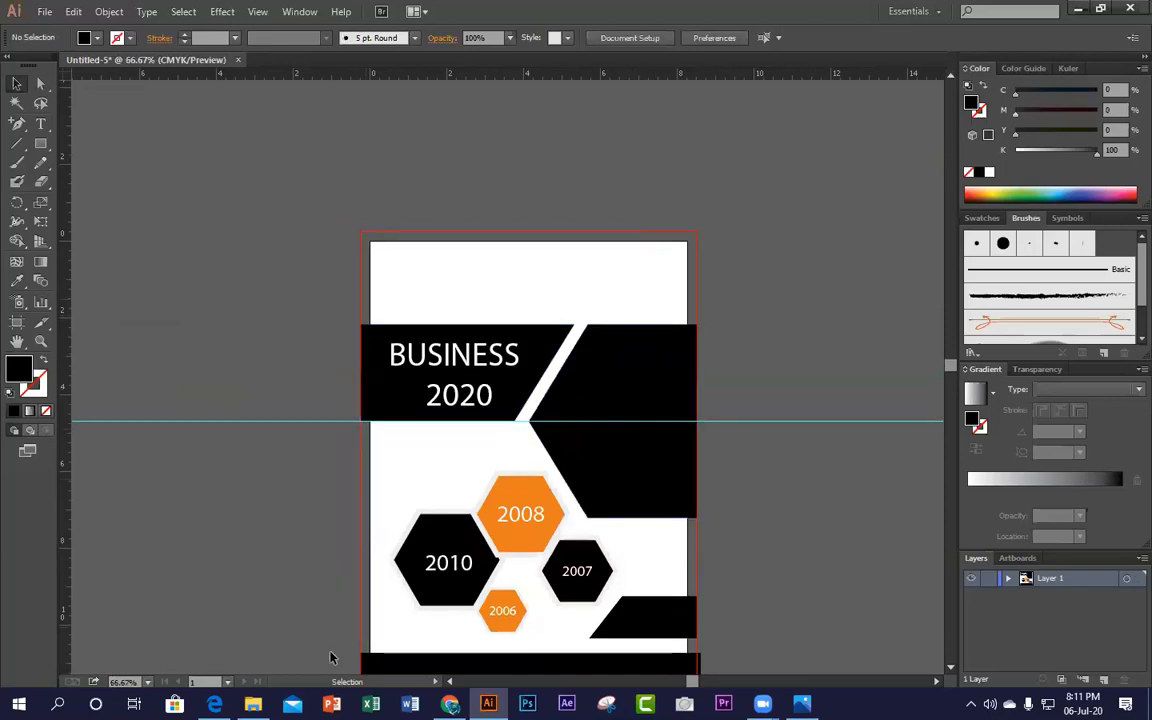
{"action": "left_click", "coordinate": [214, 703]}
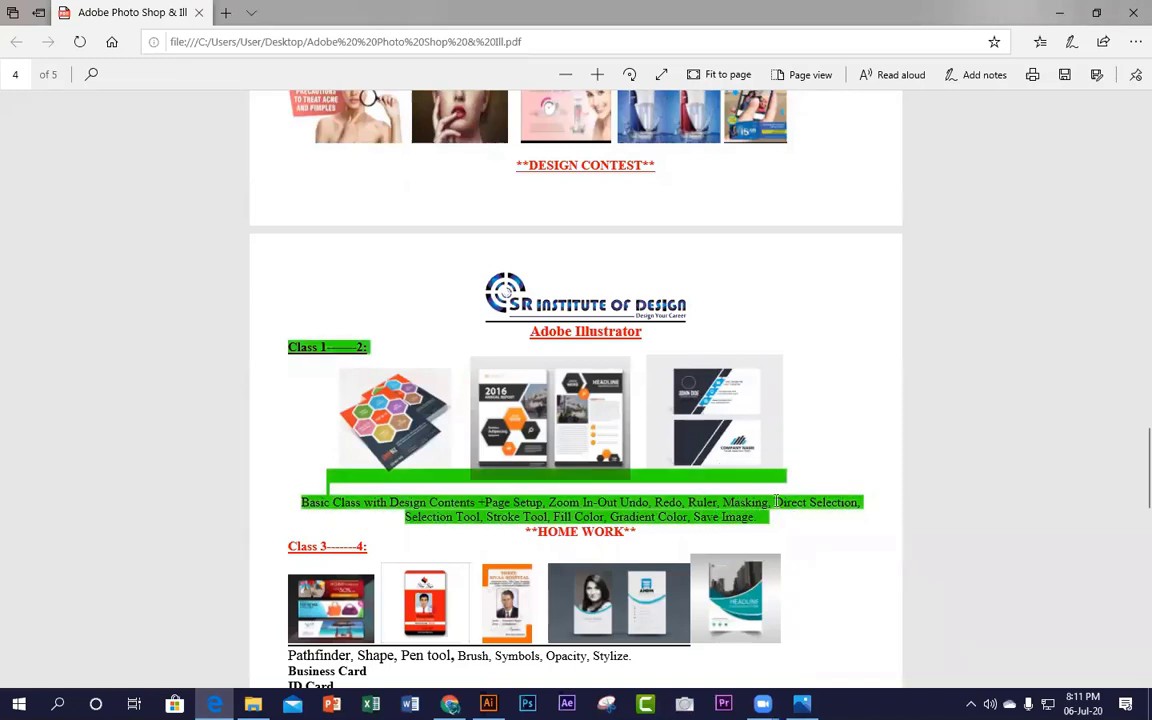
{"action": "left_click_drag", "start_coordinate": [776, 503], "coordinate": [860, 503]}
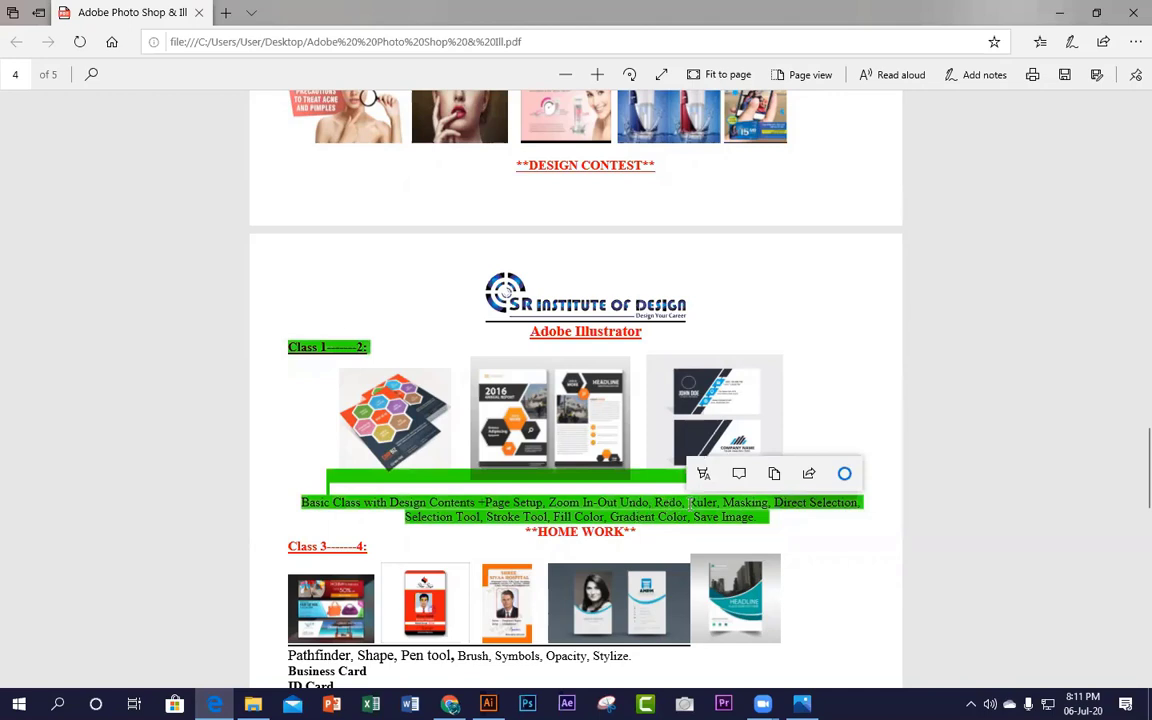
{"action": "left_click_drag", "start_coordinate": [721, 503], "coordinate": [620, 503]}
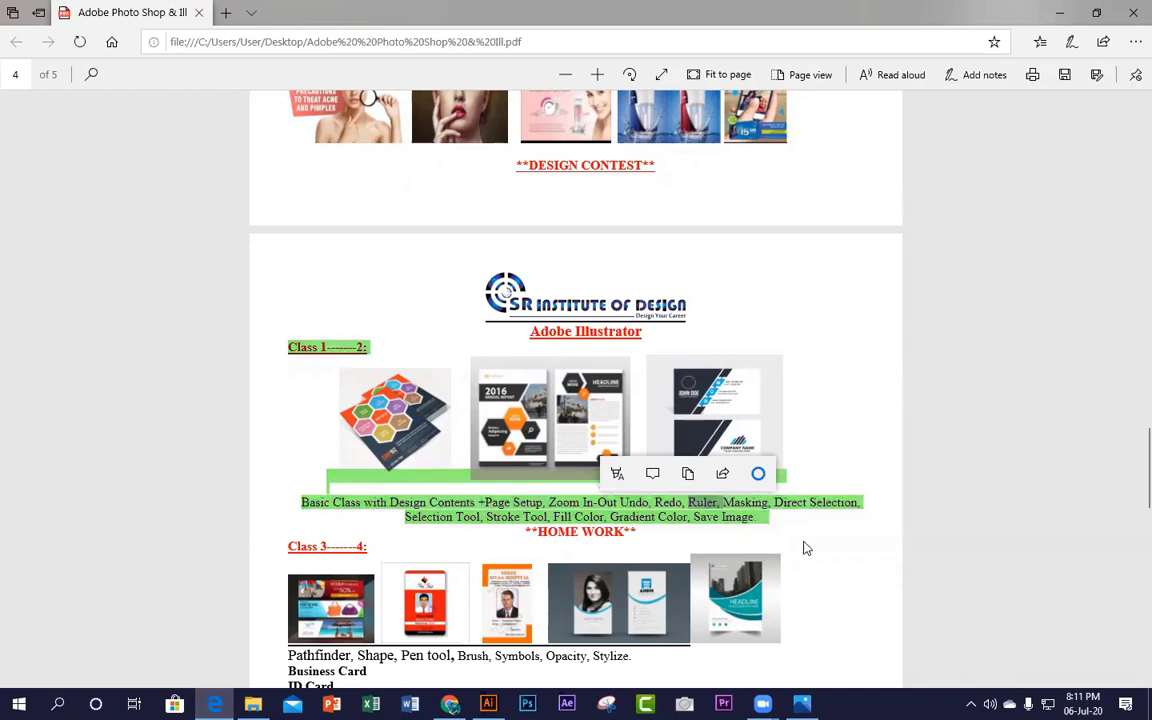
{"action": "left_click", "coordinate": [874, 506]}
{"action": "left_click", "coordinate": [1060, 13]}
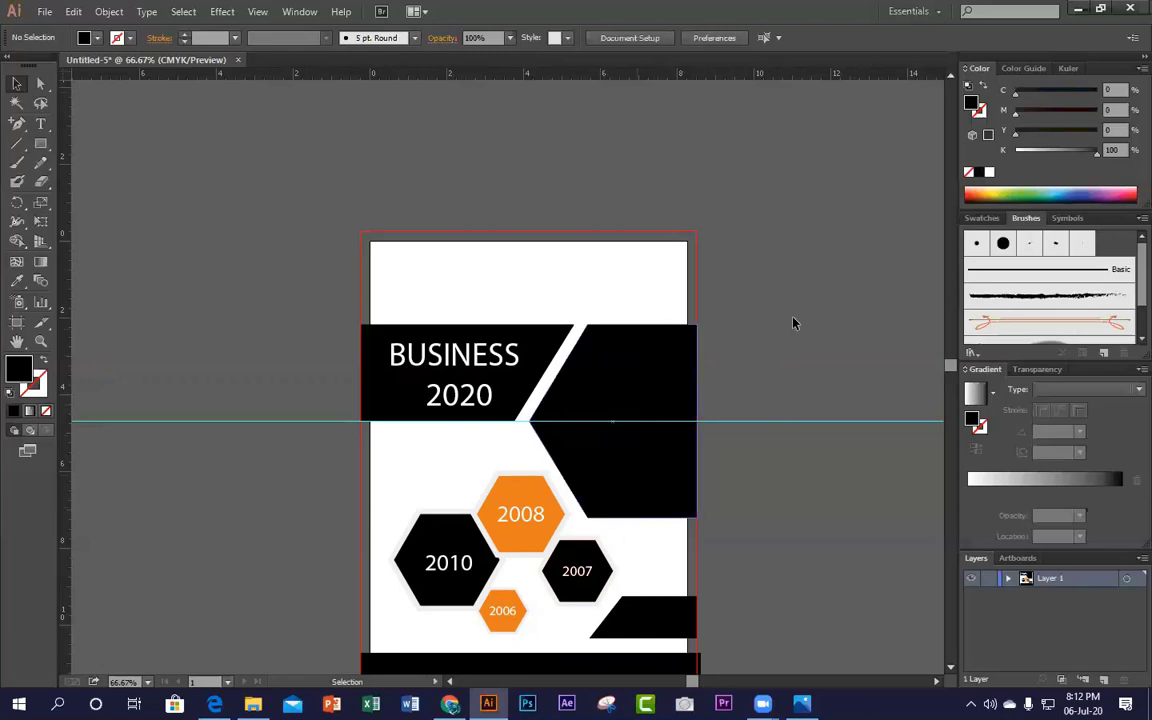
Step: Undo the slanted black panel's last shape changes and redo them
{"action": "key", "text": "ctrl+z"}
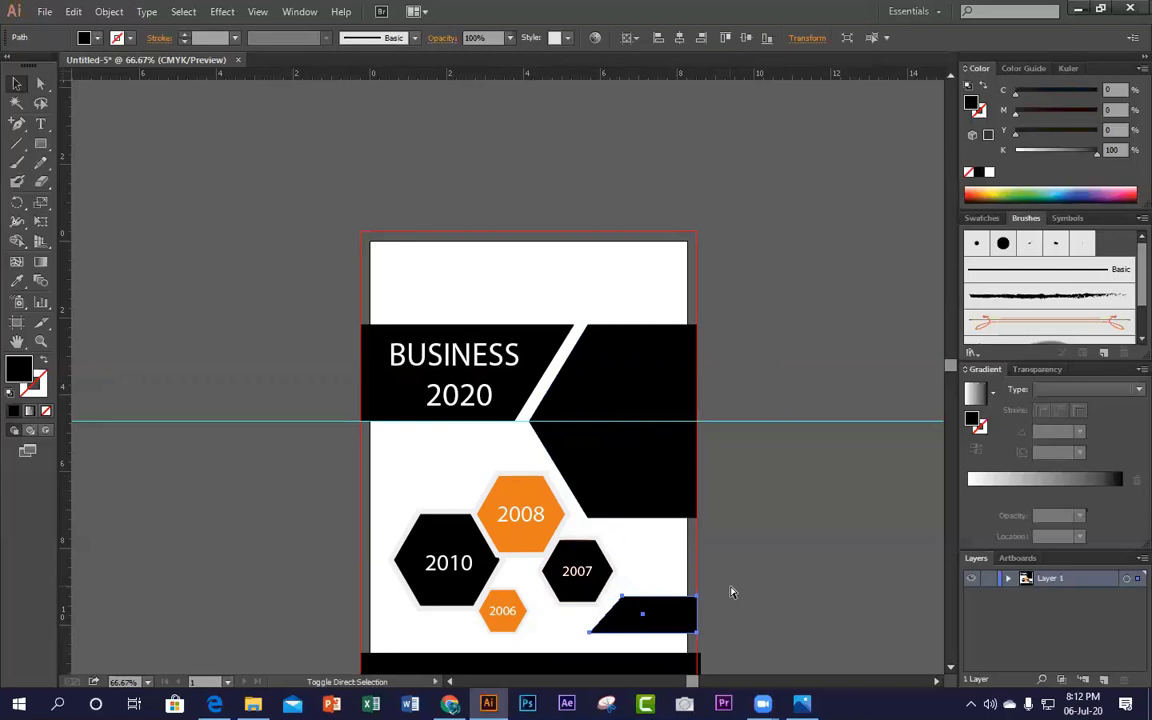
{"action": "key", "text": "ctrl+shift+z"}
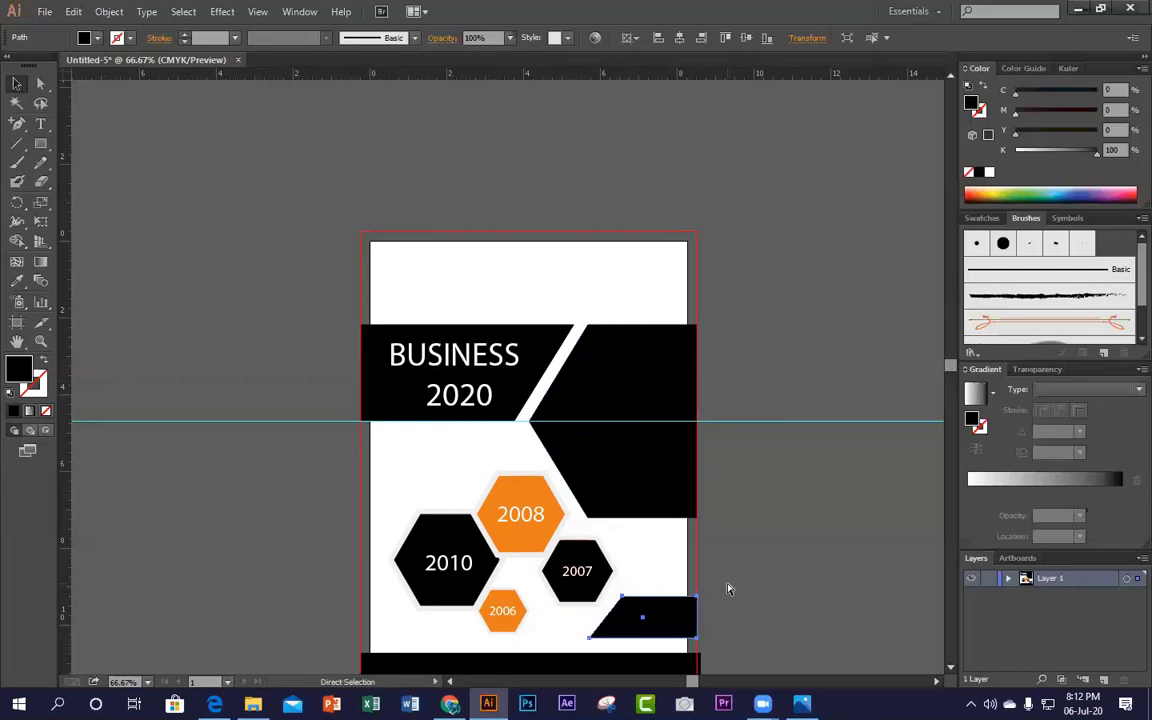
{"action": "key", "text": "ctrl+z"}
{"action": "key", "text": "ctrl+z"}
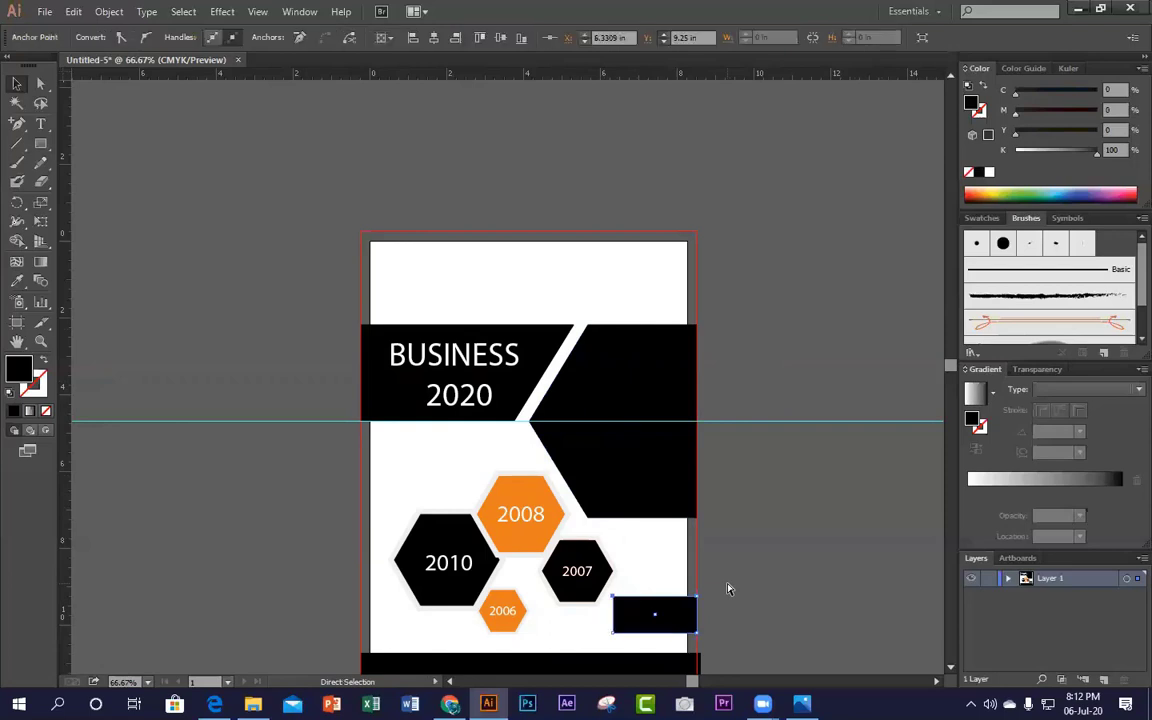
{"action": "key", "text": "ctrl+shift+z"}
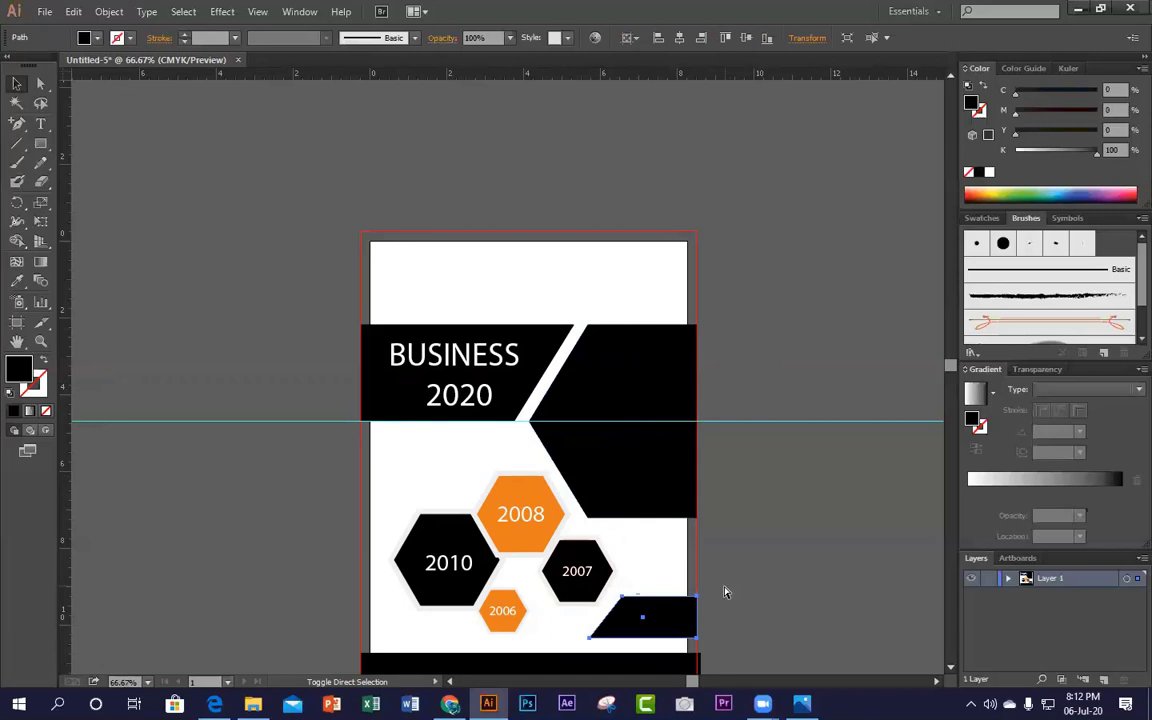
{"action": "left_click", "coordinate": [724, 594]}
Step: Start placing an image in the flyer and browse the Downloads folder for a landscape photo
{"action": "scroll", "coordinate": [723, 594], "scroll_direction": "down", "scroll_amount": 1}
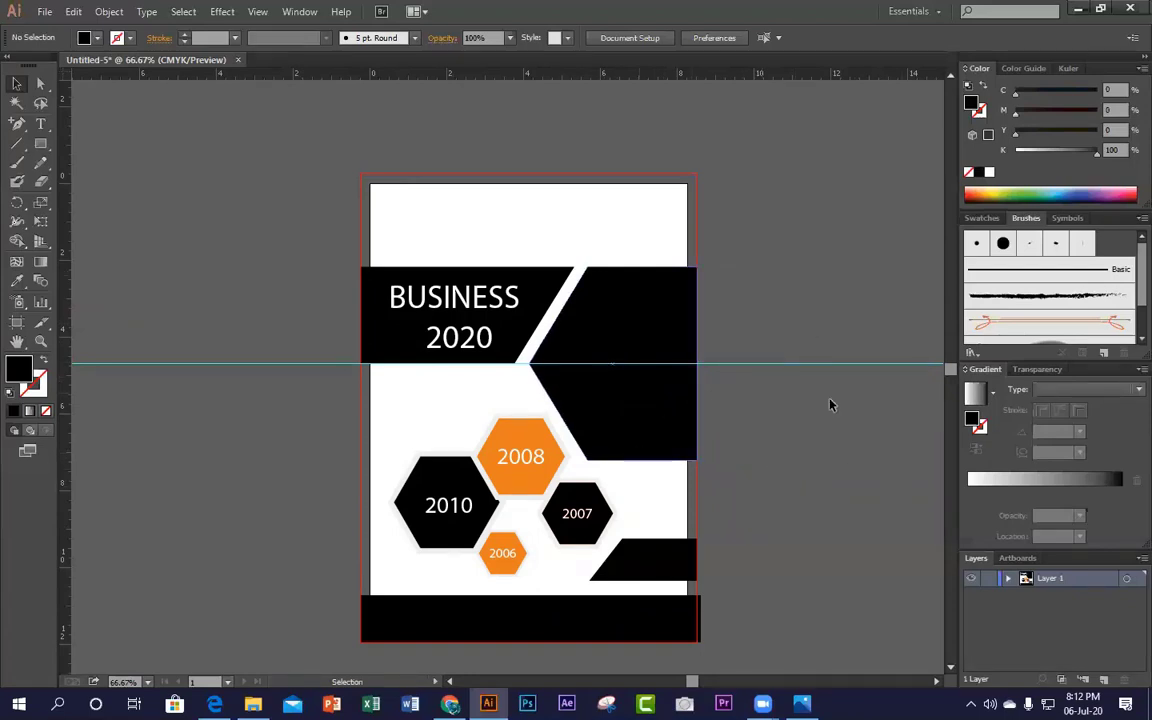
{"action": "key", "text": "space"}
{"action": "left_click_drag", "start_coordinate": [738, 245], "coordinate": [616, 270]}
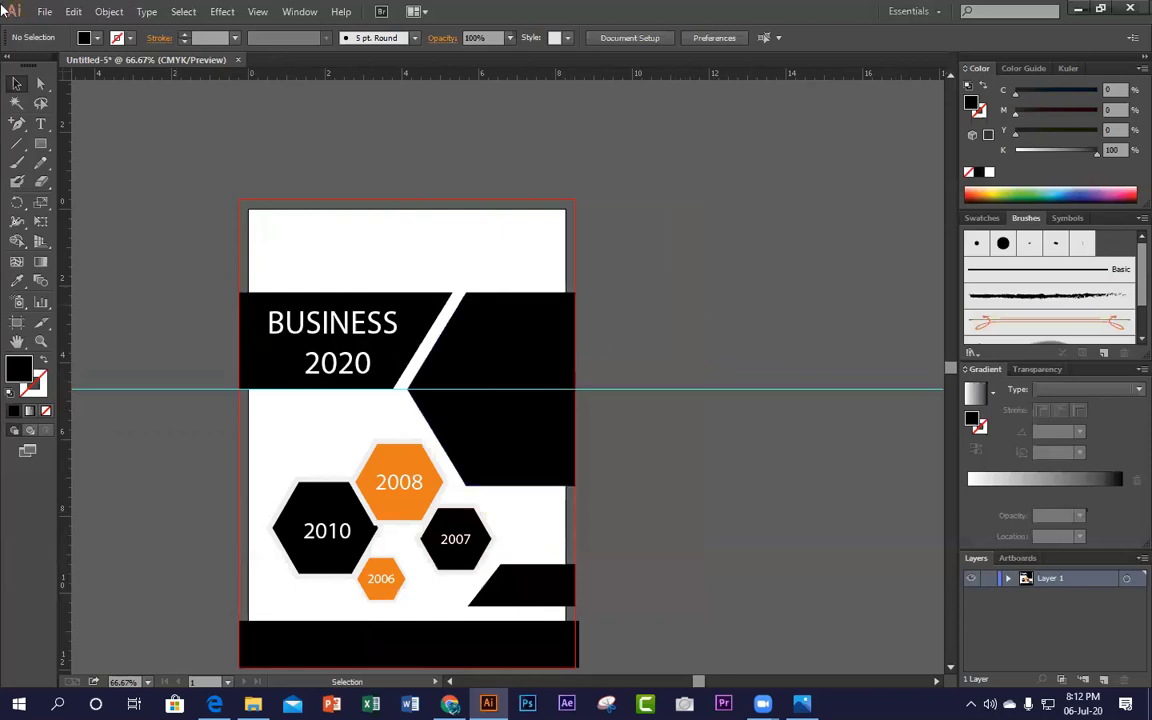
{"action": "left_click", "coordinate": [42, 12]}
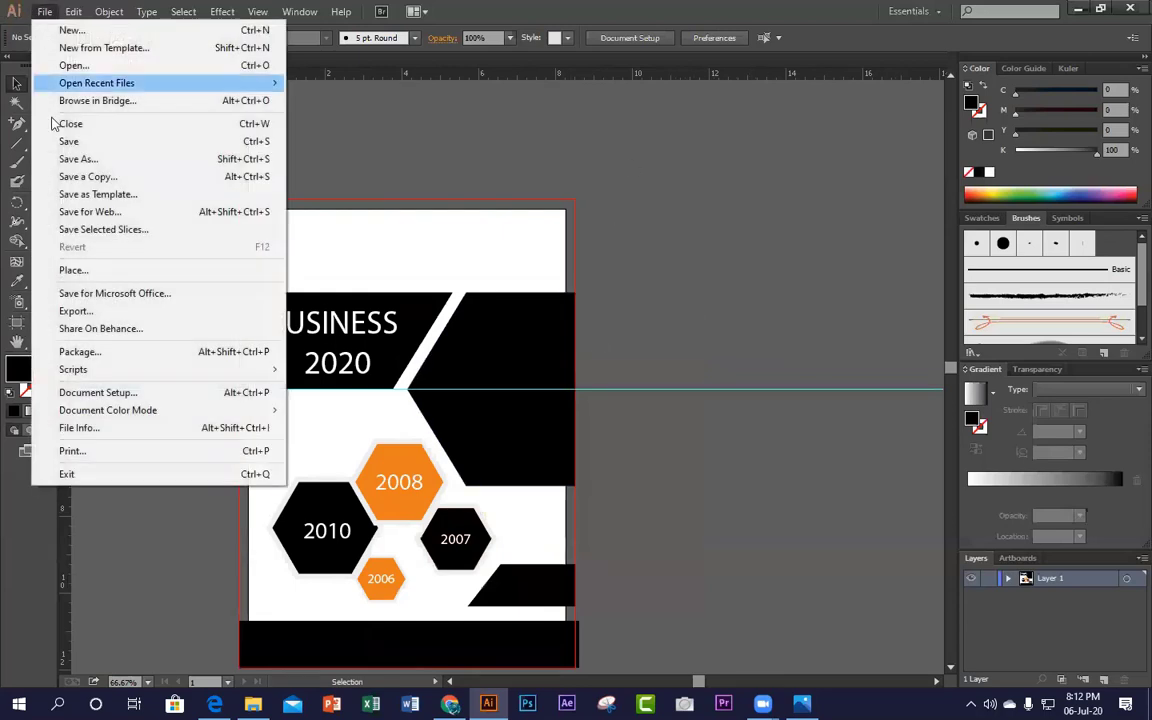
{"action": "left_click", "coordinate": [87, 270]}
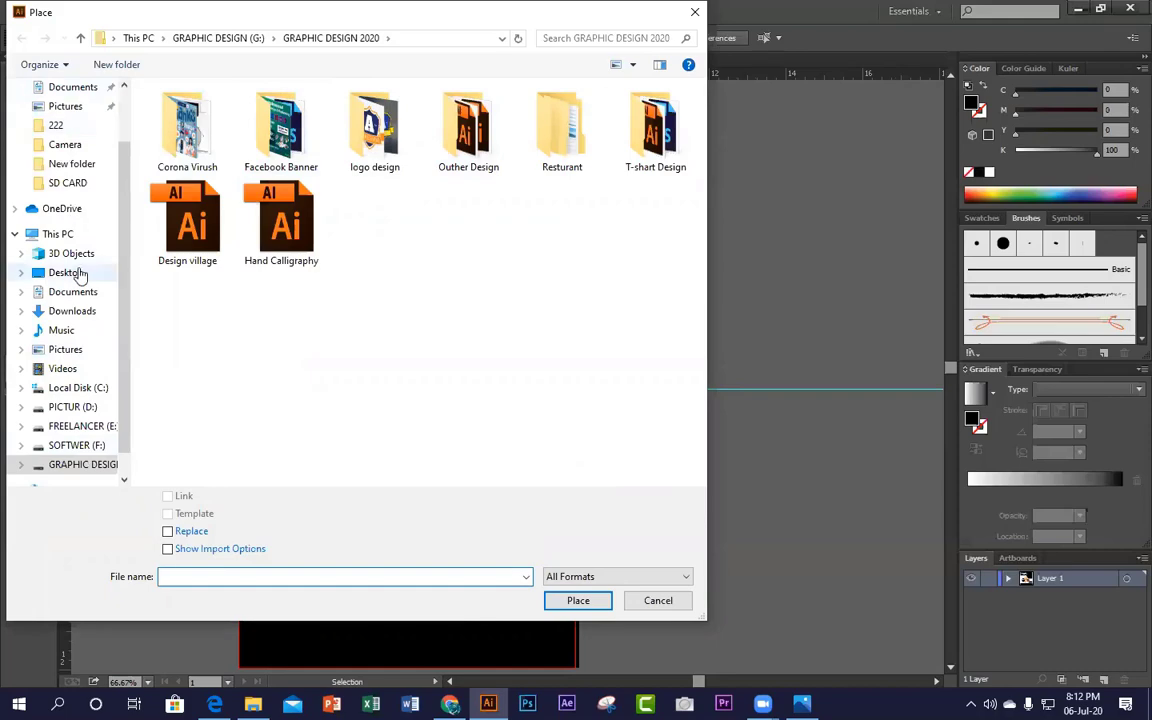
{"action": "left_click", "coordinate": [72, 310]}
{"action": "scroll", "coordinate": [489, 321], "scroll_direction": "down", "scroll_amount": 10}
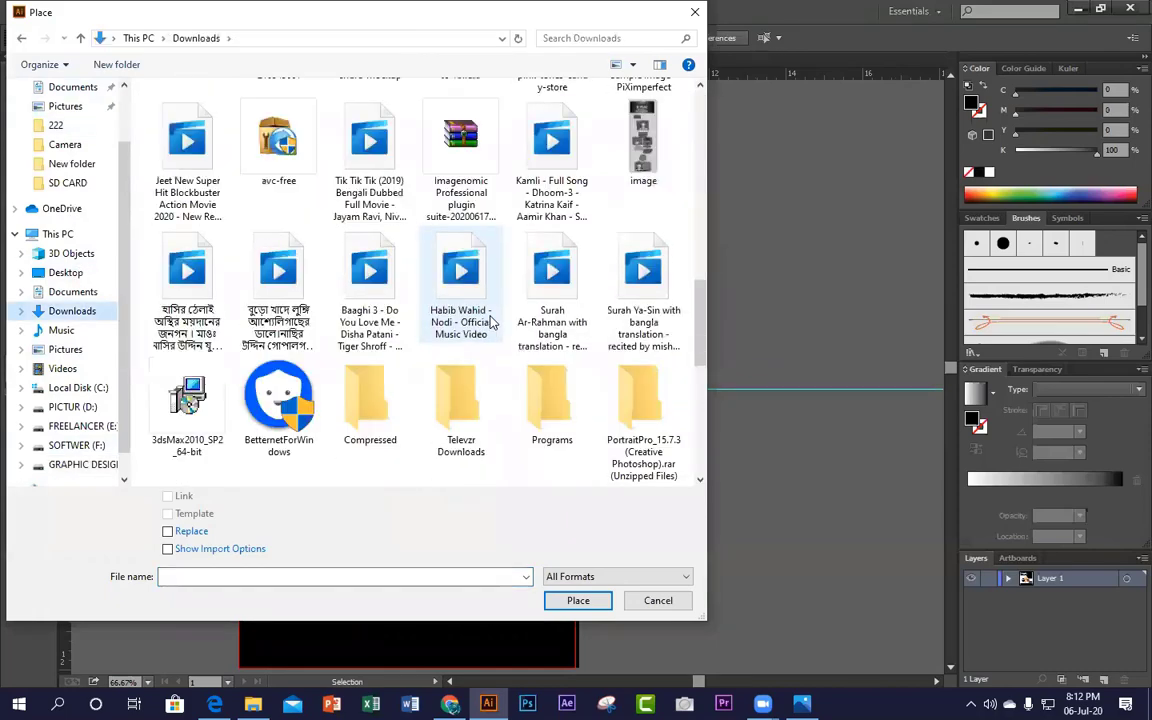
{"action": "scroll", "coordinate": [489, 321], "scroll_direction": "up", "scroll_amount": 2}
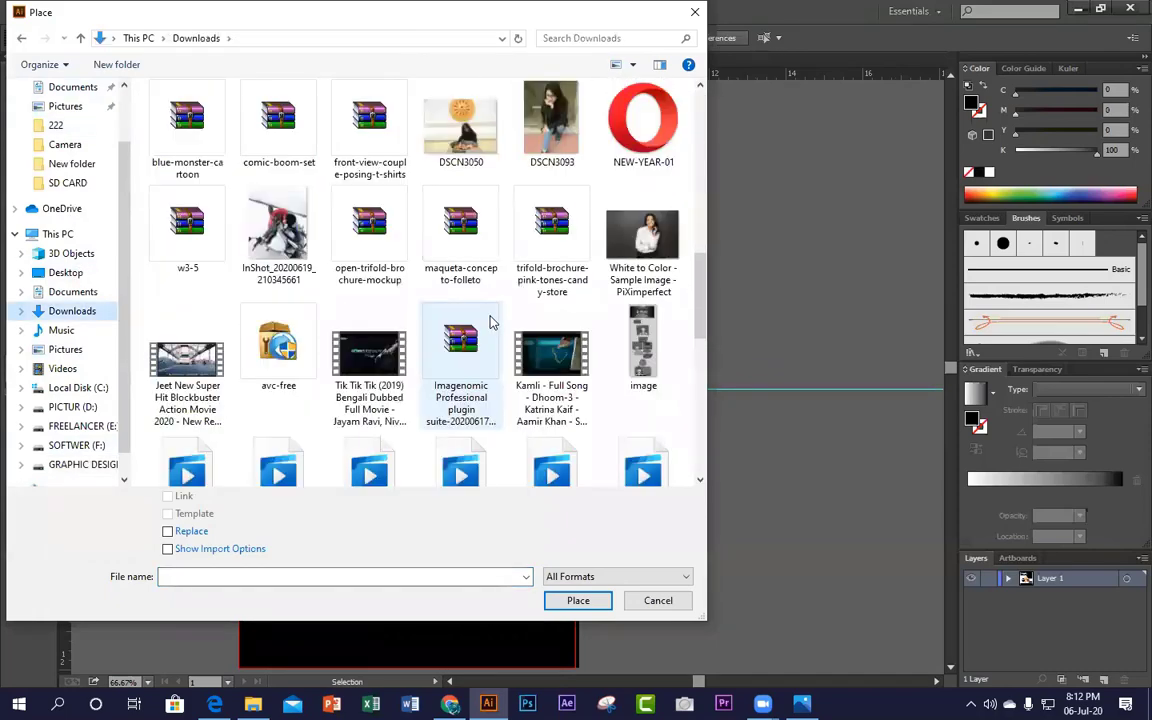
{"action": "scroll", "coordinate": [489, 321], "scroll_direction": "down", "scroll_amount": 2}
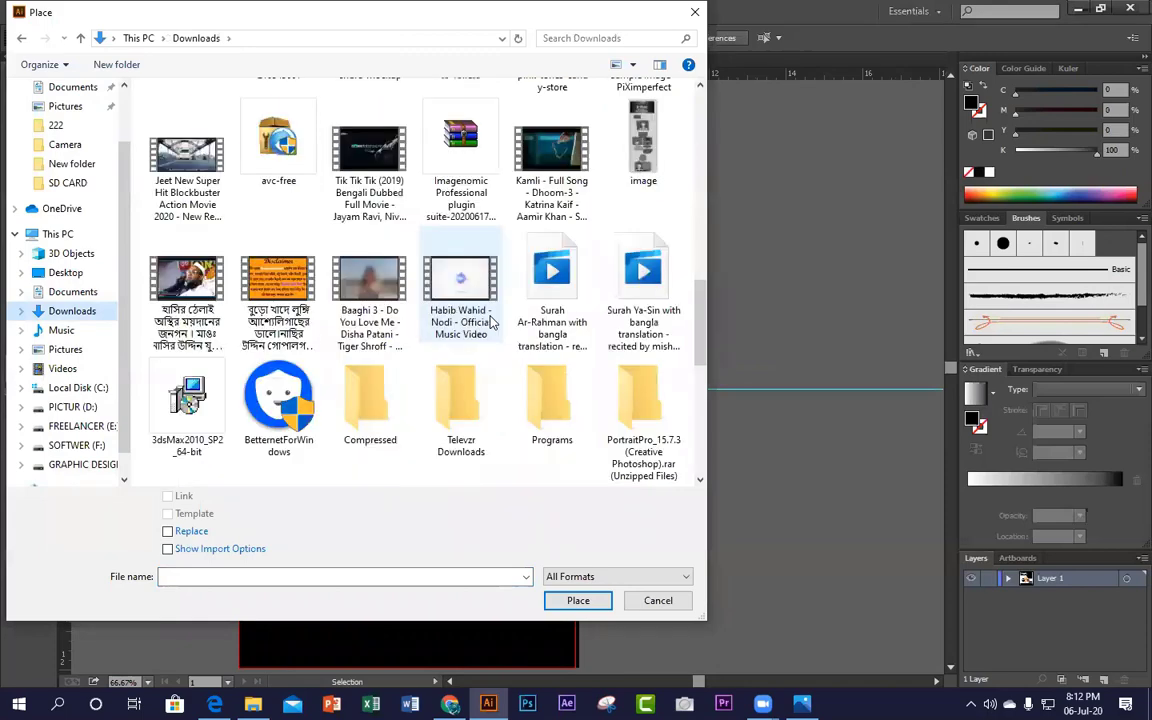
{"action": "scroll", "coordinate": [490, 321], "scroll_direction": "up", "scroll_amount": 5}
{"action": "scroll", "coordinate": [490, 321], "scroll_direction": "up", "scroll_amount": 5}
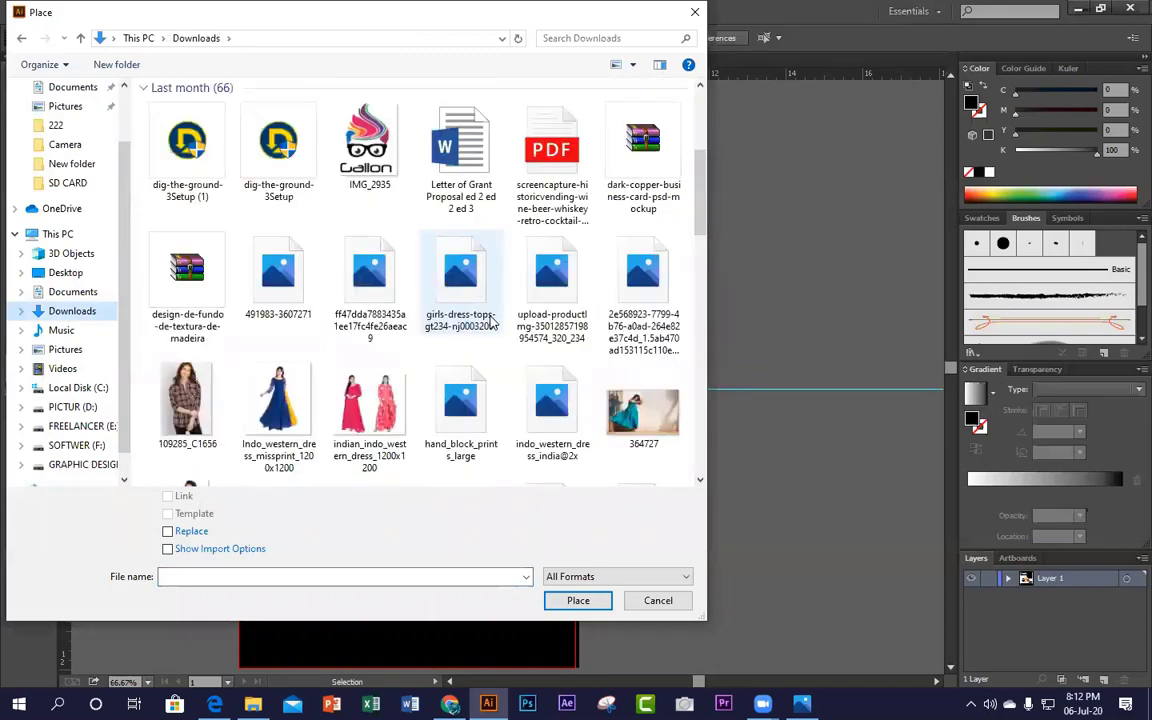
{"action": "scroll", "coordinate": [490, 321], "scroll_direction": "up", "scroll_amount": 5}
{"action": "scroll", "coordinate": [490, 321], "scroll_direction": "down", "scroll_amount": 10}
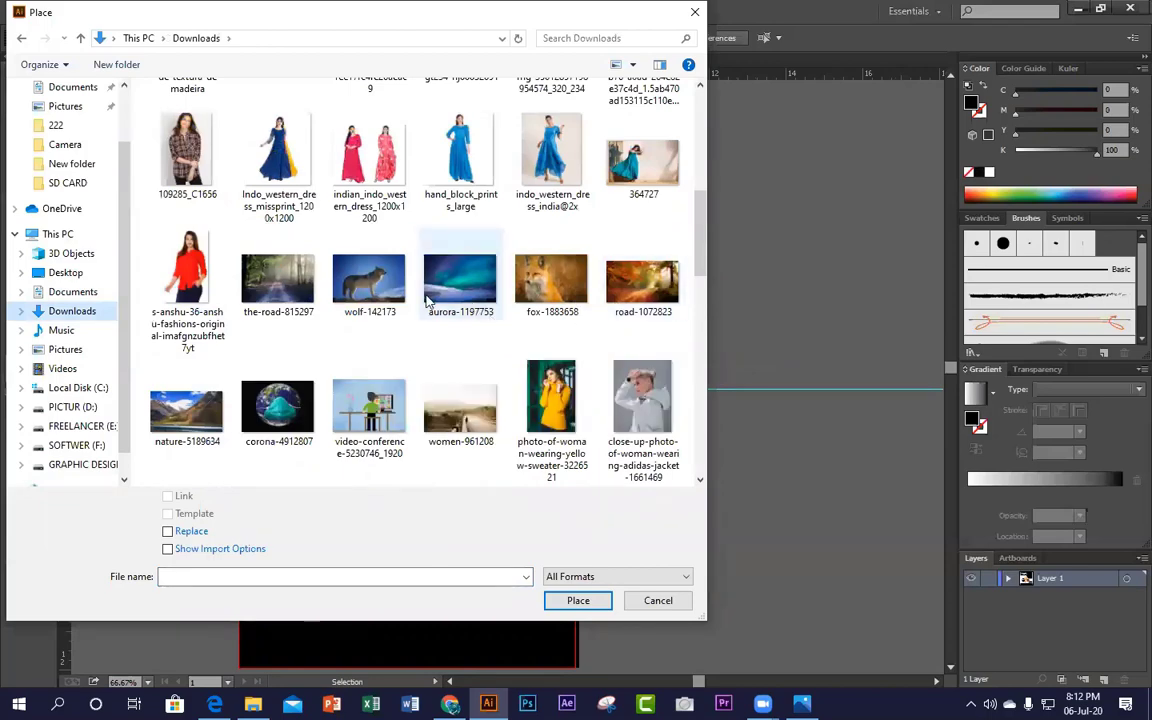
Step: Place nature-5189634 as a linked image about 12 in wide, overlapping the upper right part of the page
{"action": "left_click", "coordinate": [171, 393]}
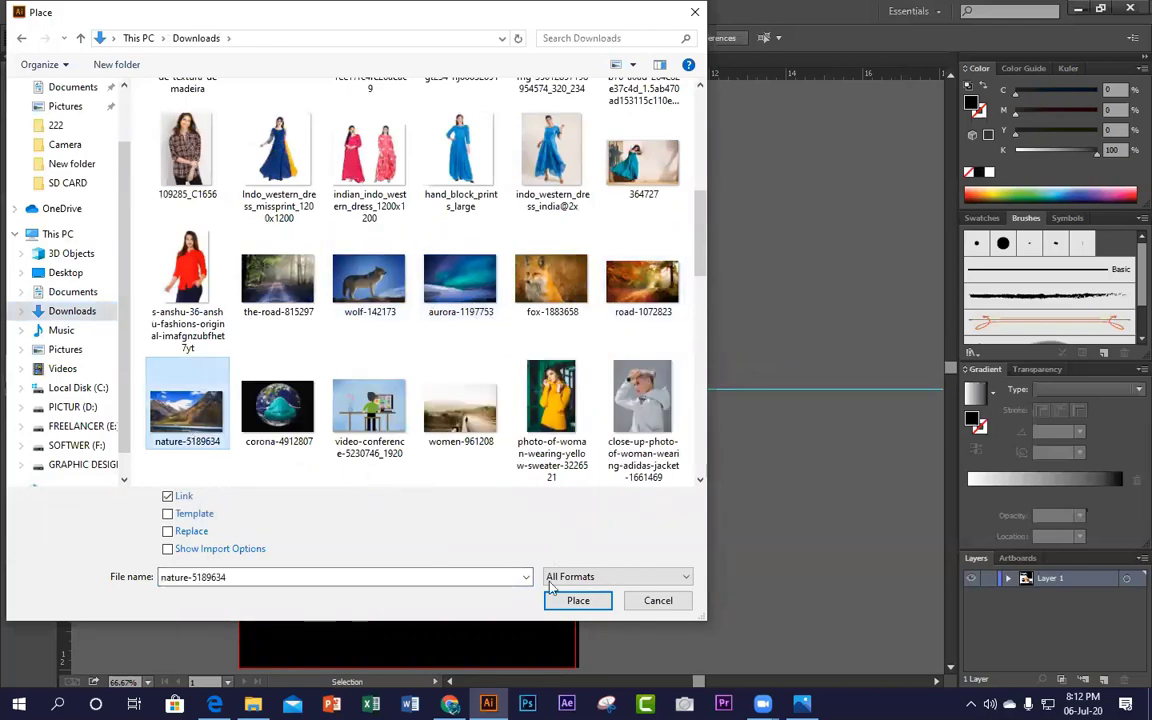
{"action": "left_click", "coordinate": [578, 601]}
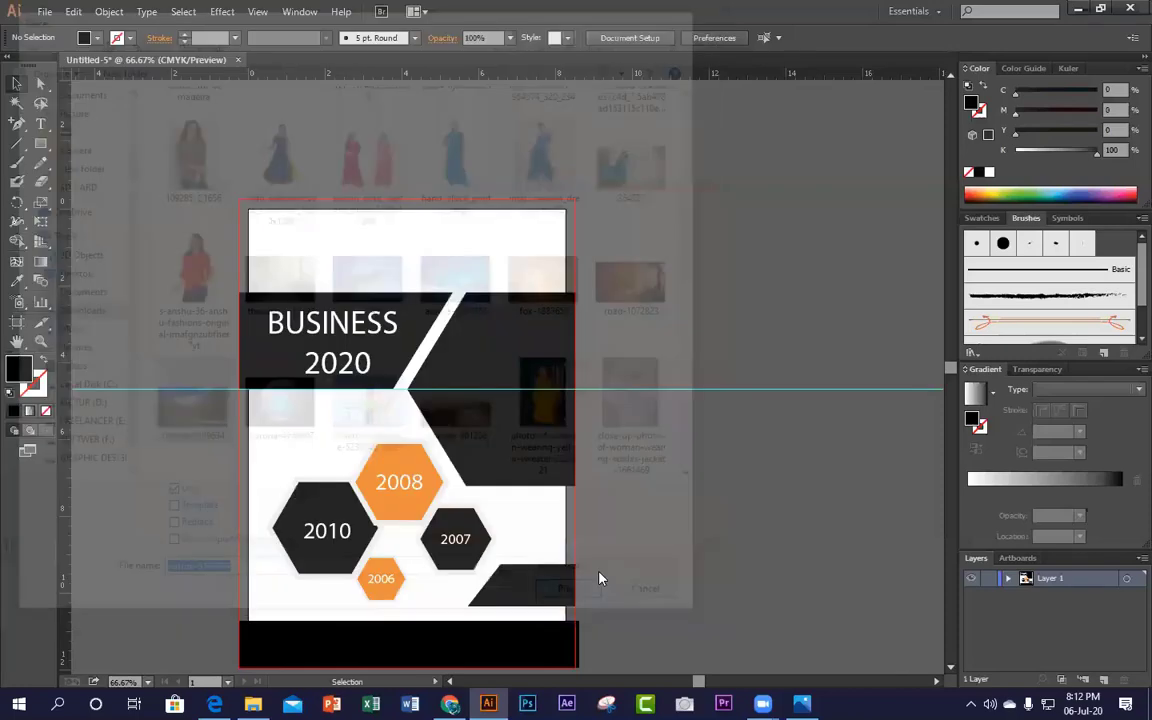
{"action": "left_click_drag", "start_coordinate": [388, 111], "coordinate": [846, 491]}
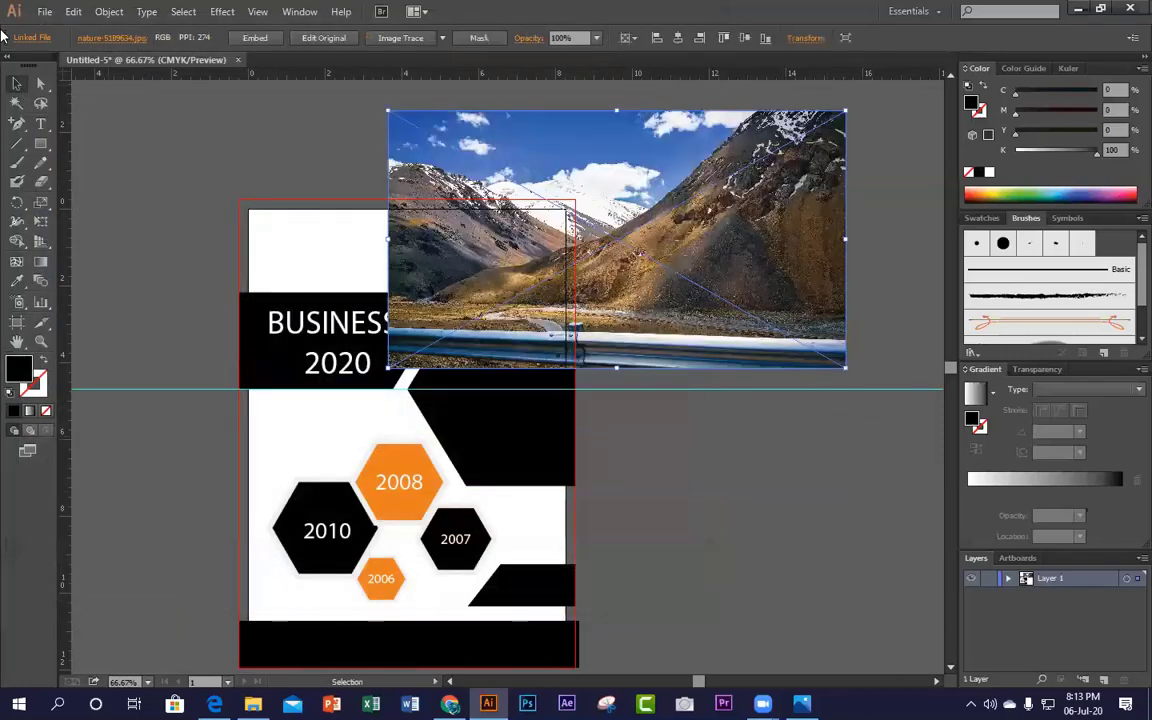
{"action": "left_click", "coordinate": [872, 195]}
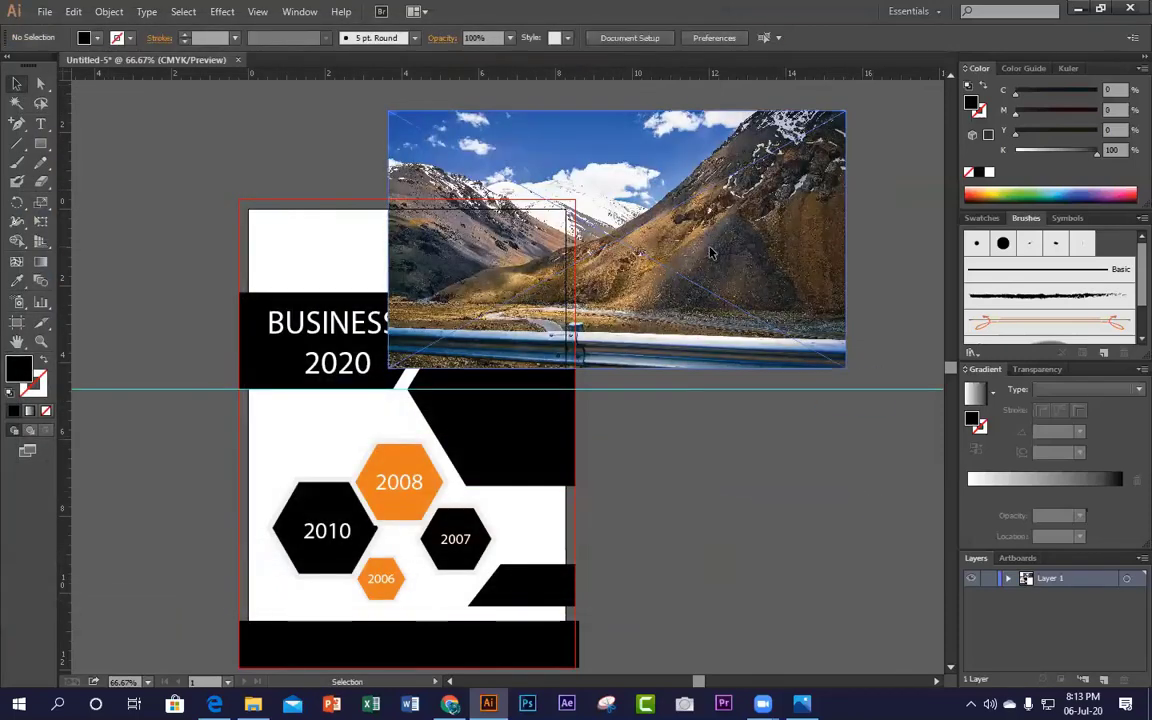
Step: Move the mountain road photo down beside the title banner and embed it in the document
{"action": "left_click", "coordinate": [672, 230]}
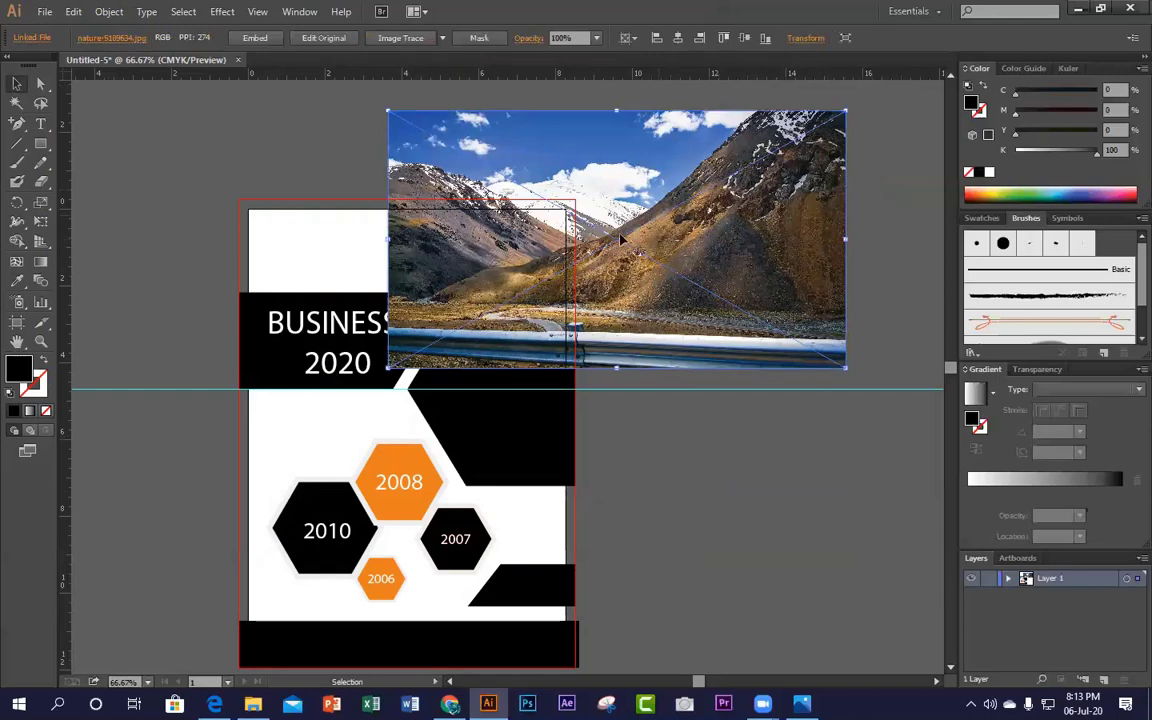
{"action": "left_click_drag", "start_coordinate": [751, 478], "coordinate": [563, 486]}
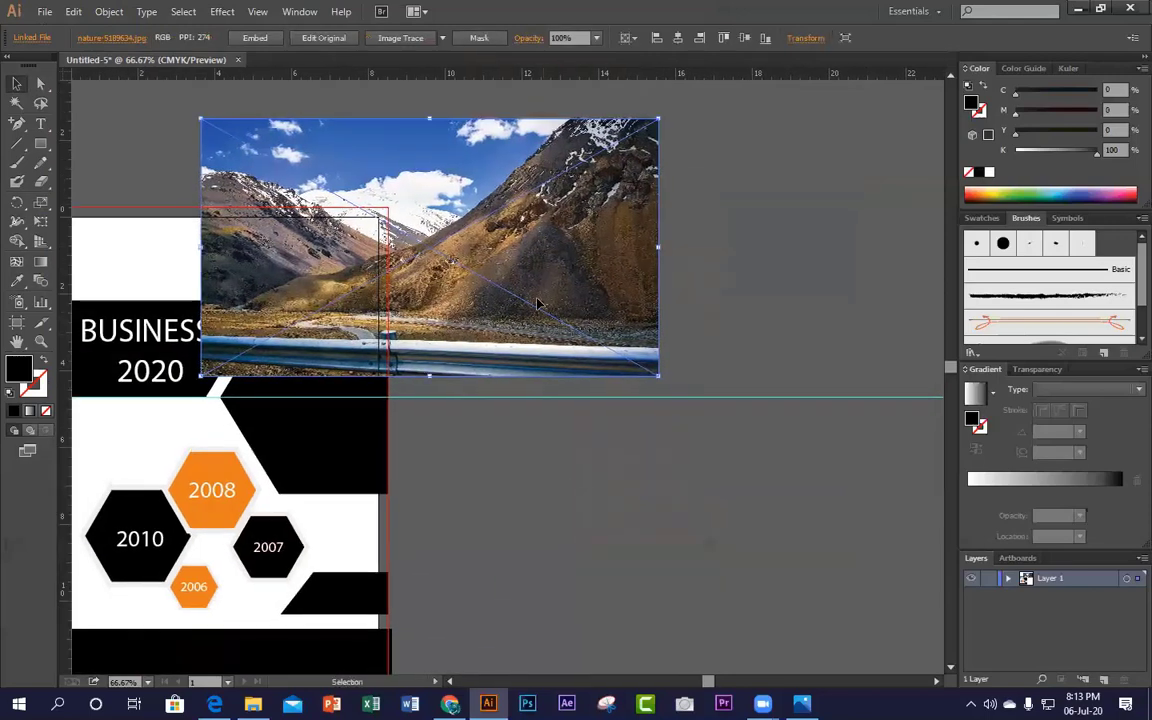
{"action": "left_click_drag", "start_coordinate": [537, 303], "coordinate": [579, 422]}
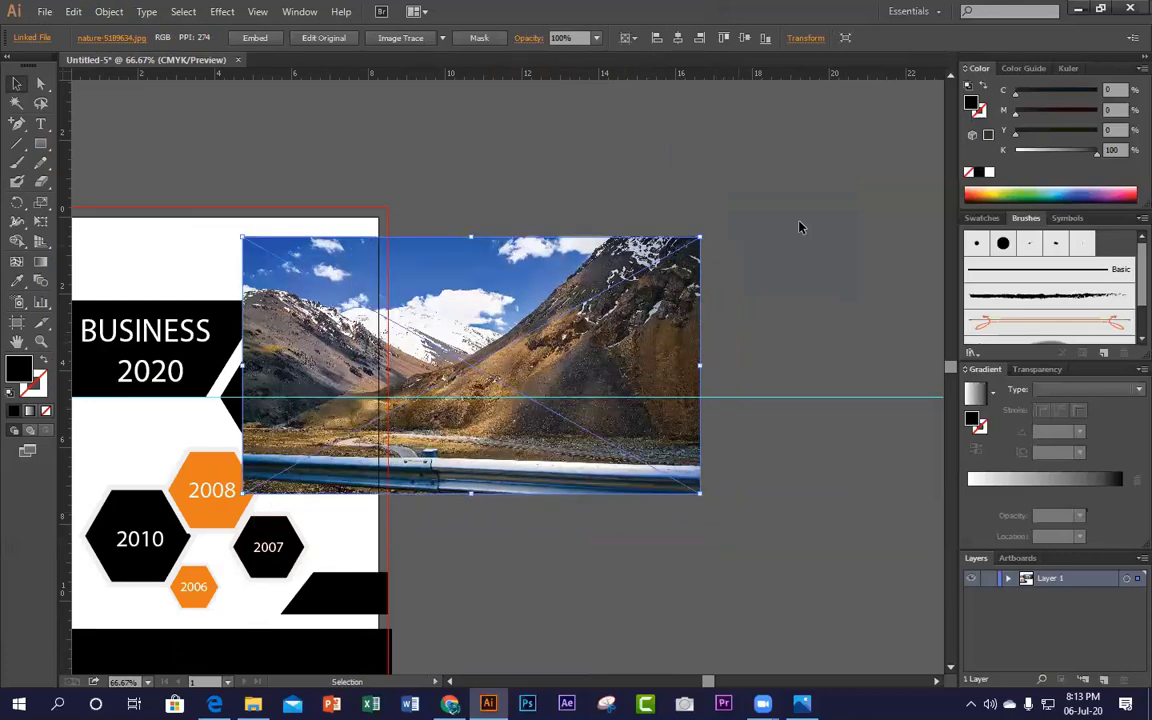
{"action": "left_click_drag", "start_coordinate": [382, 204], "coordinate": [462, 191]}
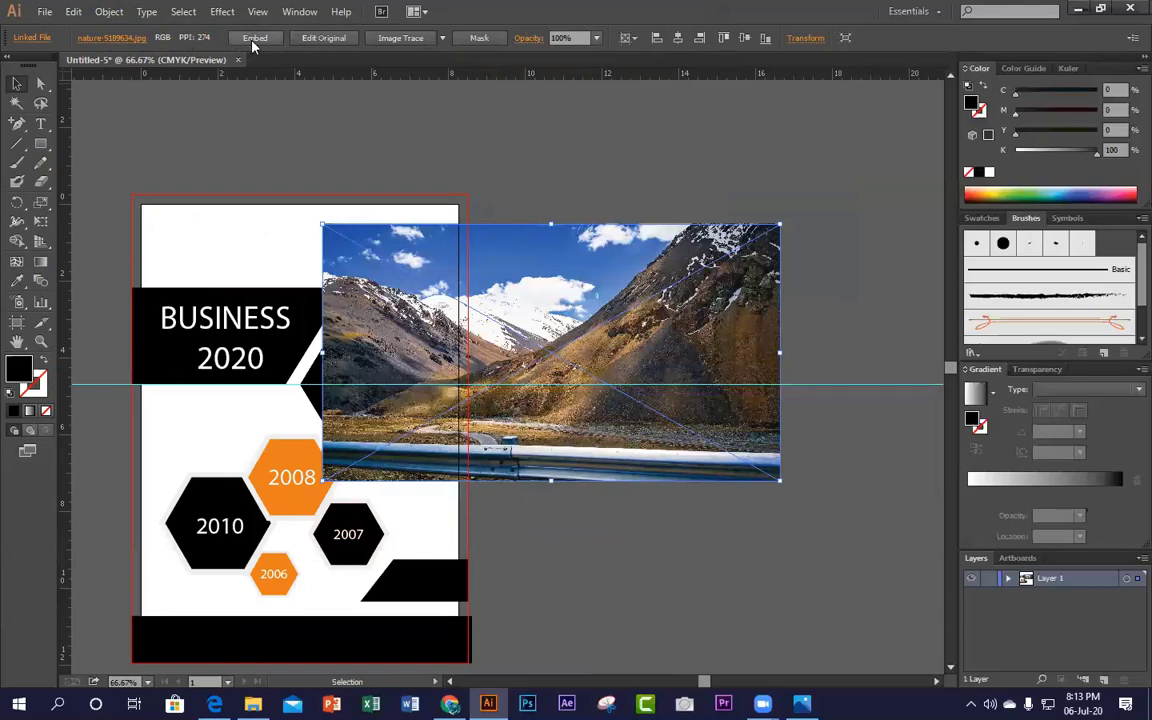
{"action": "left_click", "coordinate": [255, 38]}
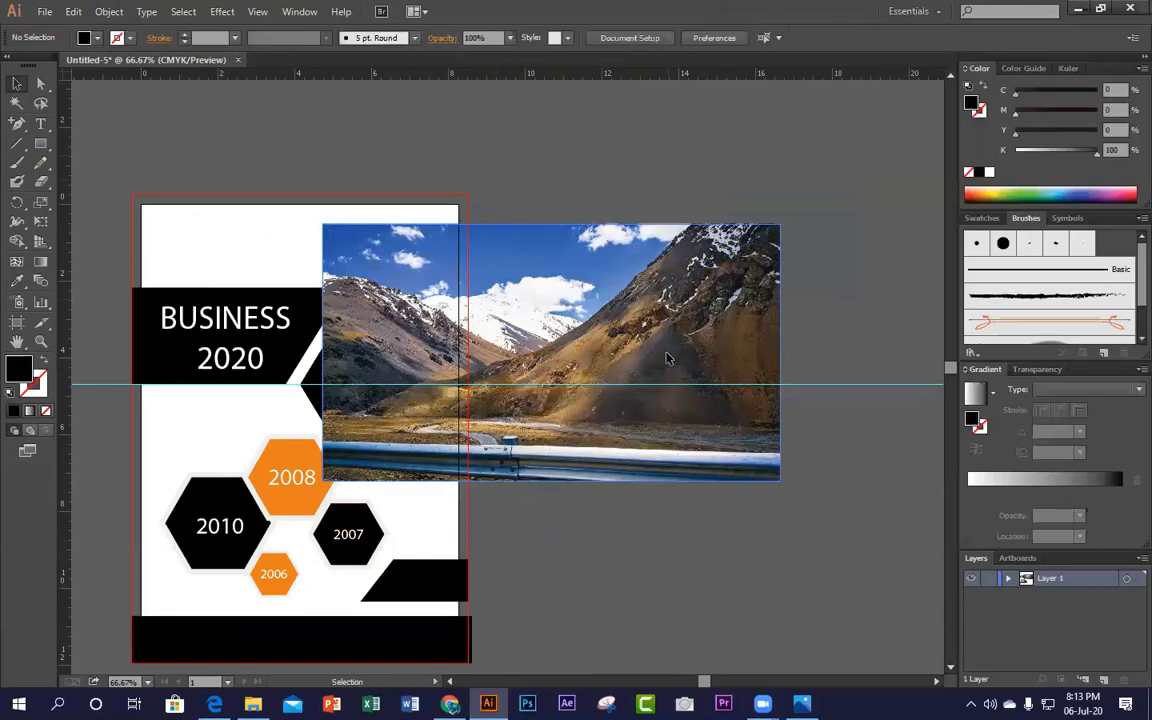
Step: Scale the embedded photo down to about 9 in wide and move it over the title banner and slanted black panel
{"action": "left_click_drag", "start_coordinate": [783, 220], "coordinate": [530, 365]}
{"action": "left_click", "coordinate": [585, 473]}
{"action": "left_click_drag", "start_coordinate": [481, 407], "coordinate": [433, 331]}
{"action": "left_click_drag", "start_coordinate": [483, 405], "coordinate": [622, 545]}
{"action": "left_click_drag", "start_coordinate": [605, 453], "coordinate": [501, 442]}
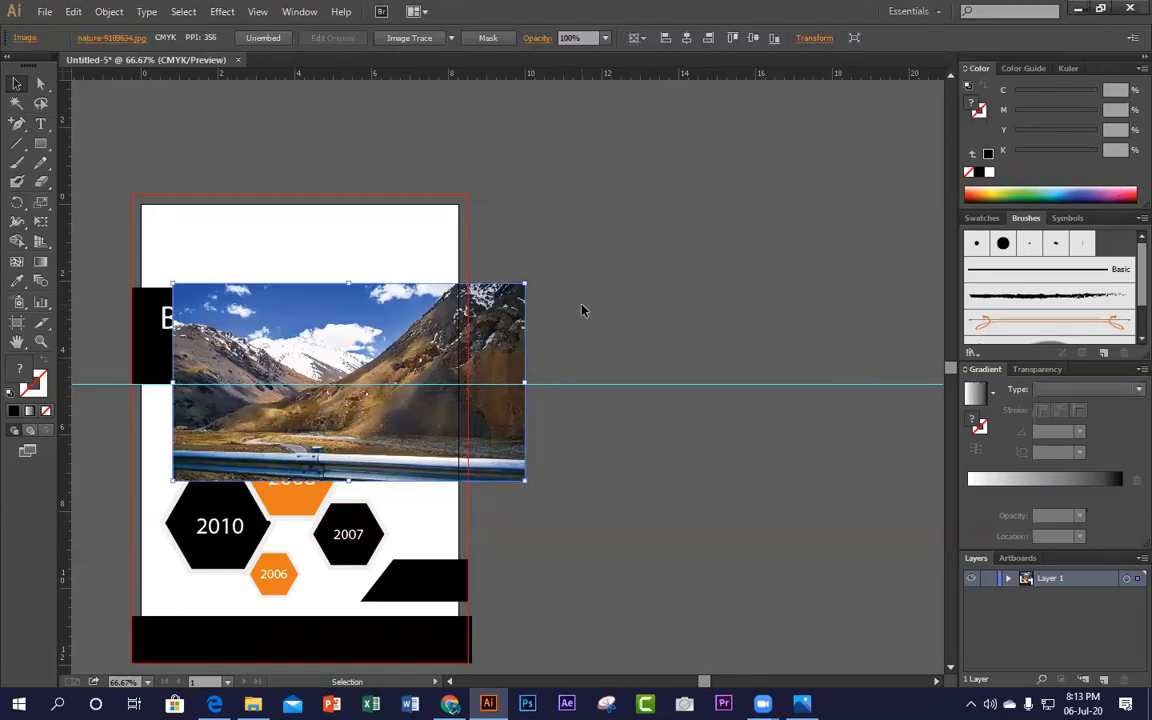
{"action": "left_click", "coordinate": [603, 287]}
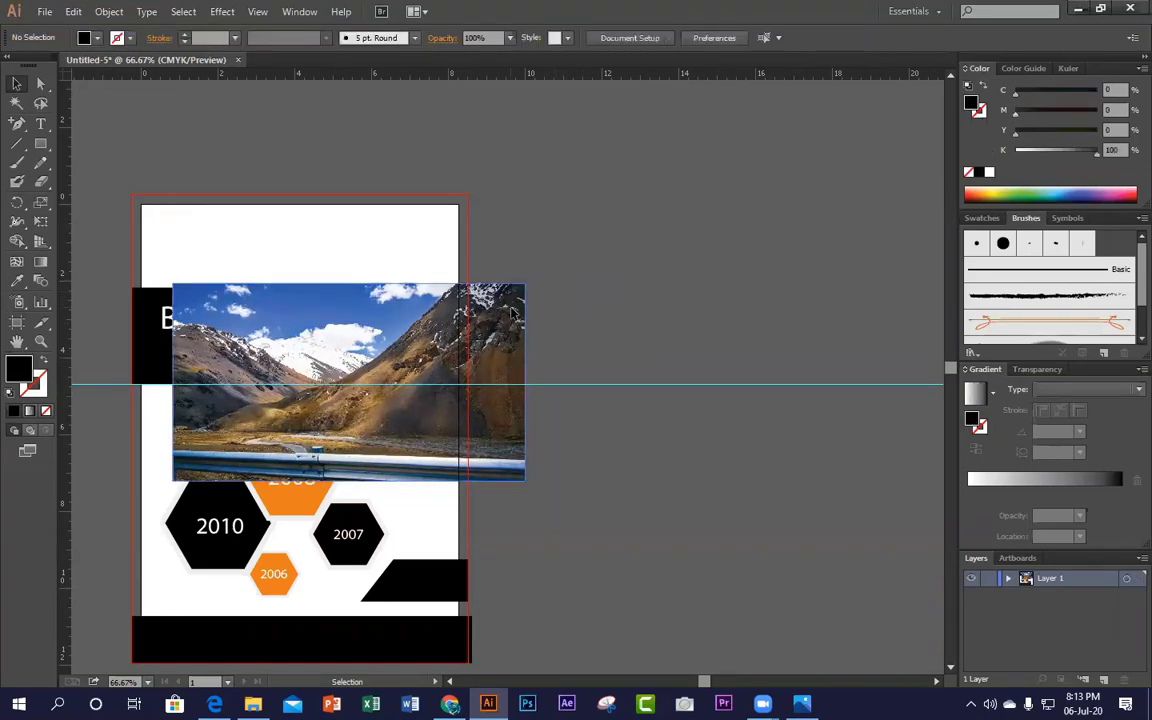
Step: Set the photo's opacity to 50% and reposition it so that it covers the slanted black panel from top to bottom
{"action": "left_click", "coordinate": [513, 313]}
{"action": "left_click", "coordinate": [605, 38]}
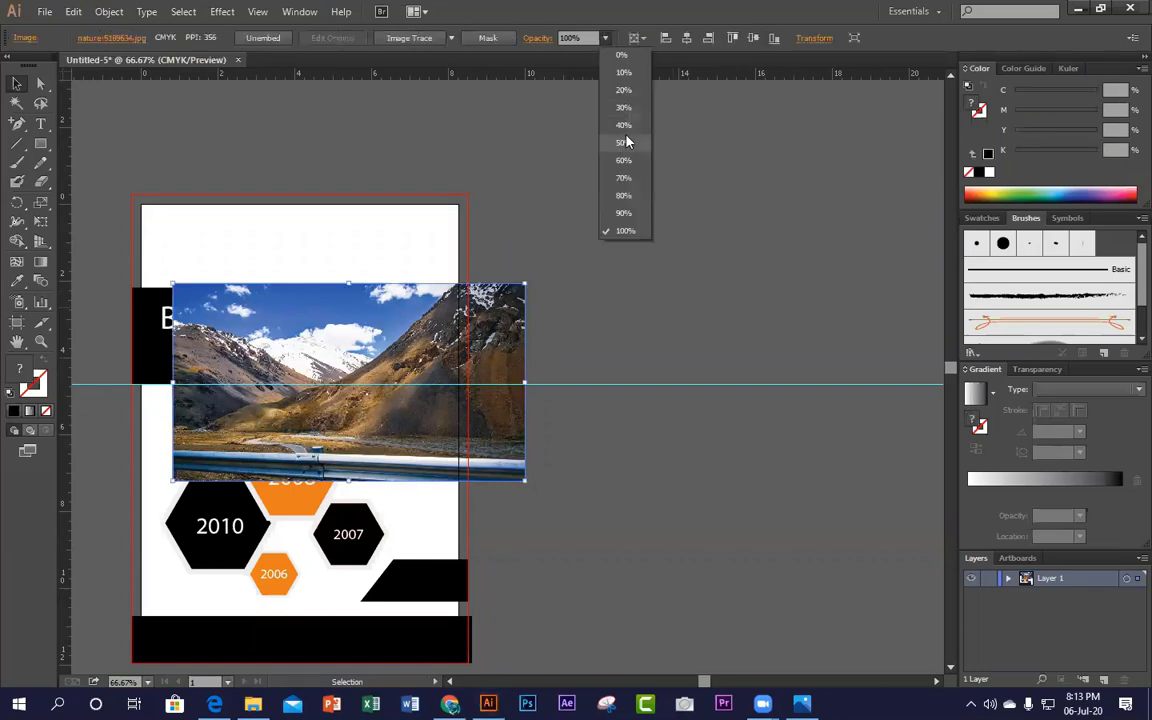
{"action": "left_click", "coordinate": [624, 144]}
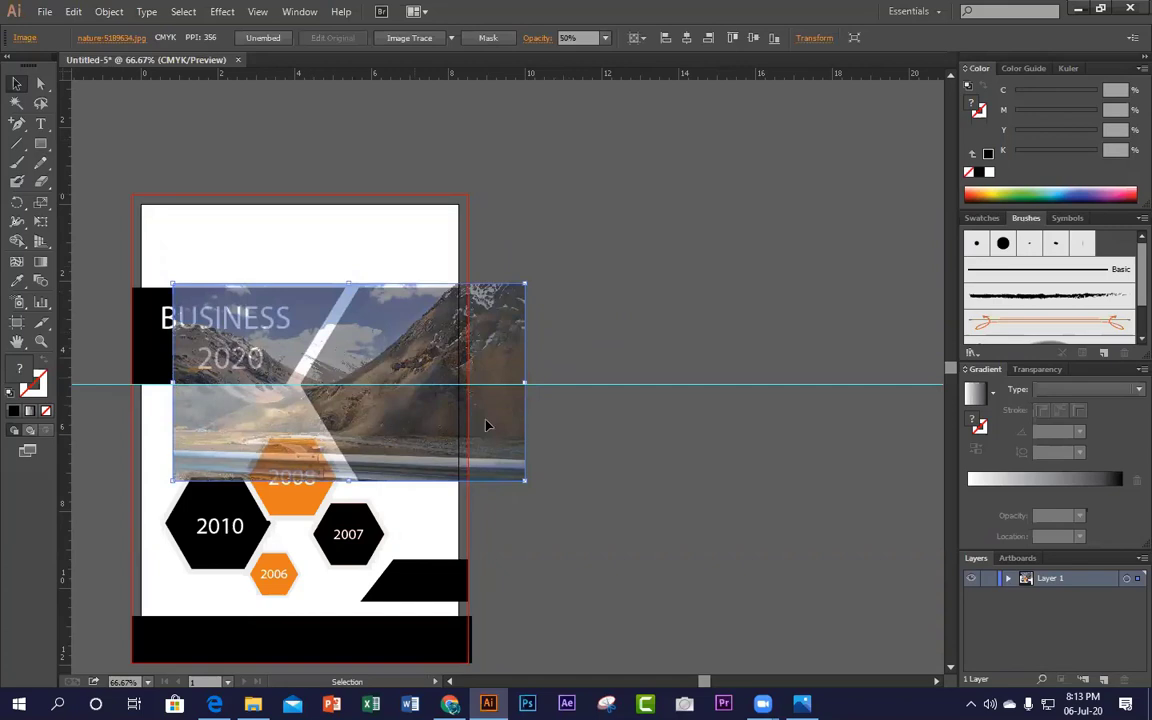
{"action": "left_click_drag", "start_coordinate": [494, 325], "coordinate": [546, 317]}
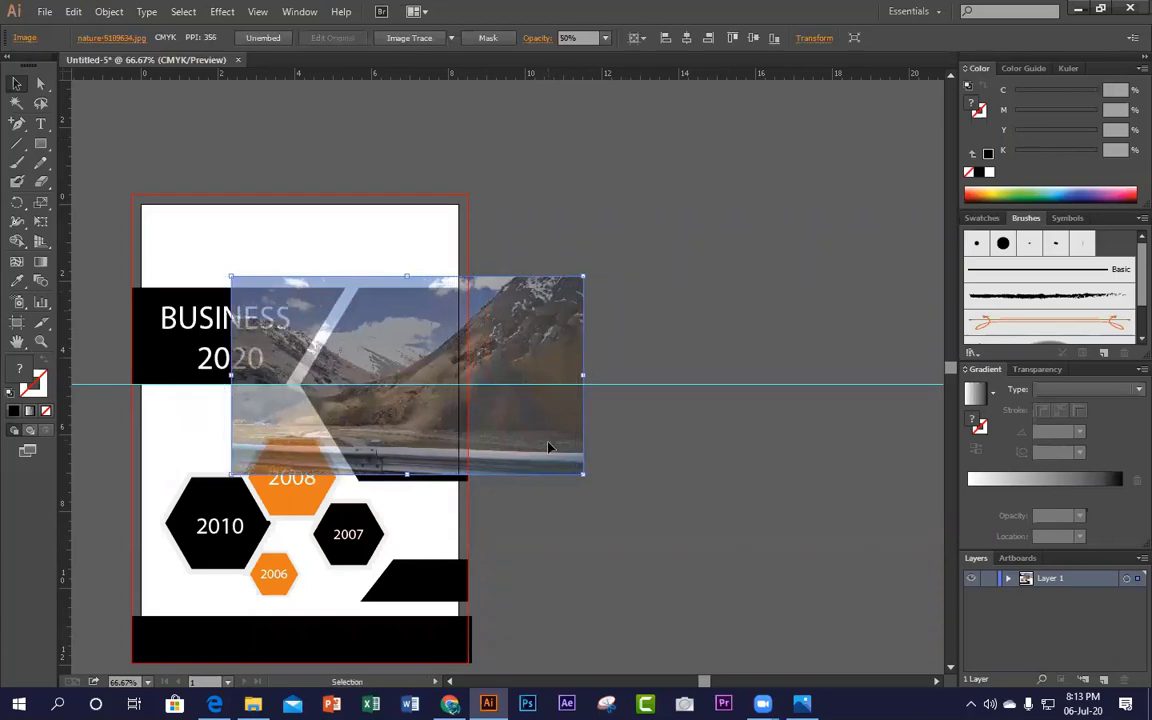
{"action": "left_click_drag", "start_coordinate": [544, 432], "coordinate": [545, 433]}
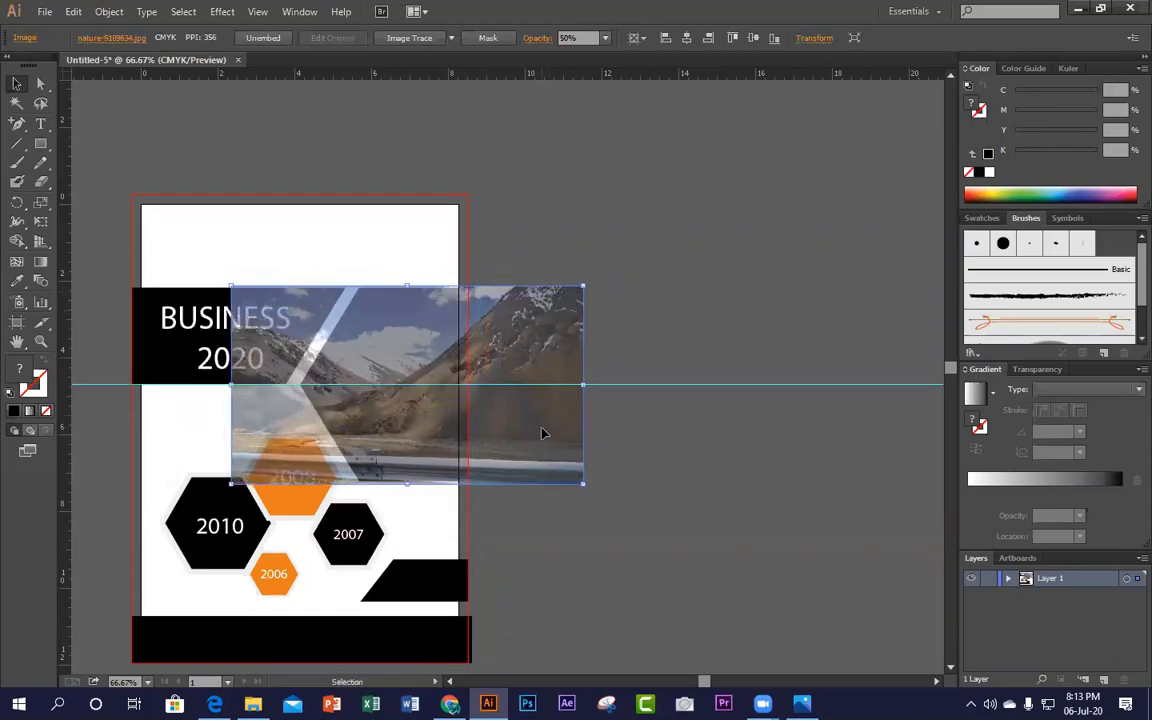
{"action": "left_click", "coordinate": [692, 327]}
{"action": "left_click", "coordinate": [537, 325]}
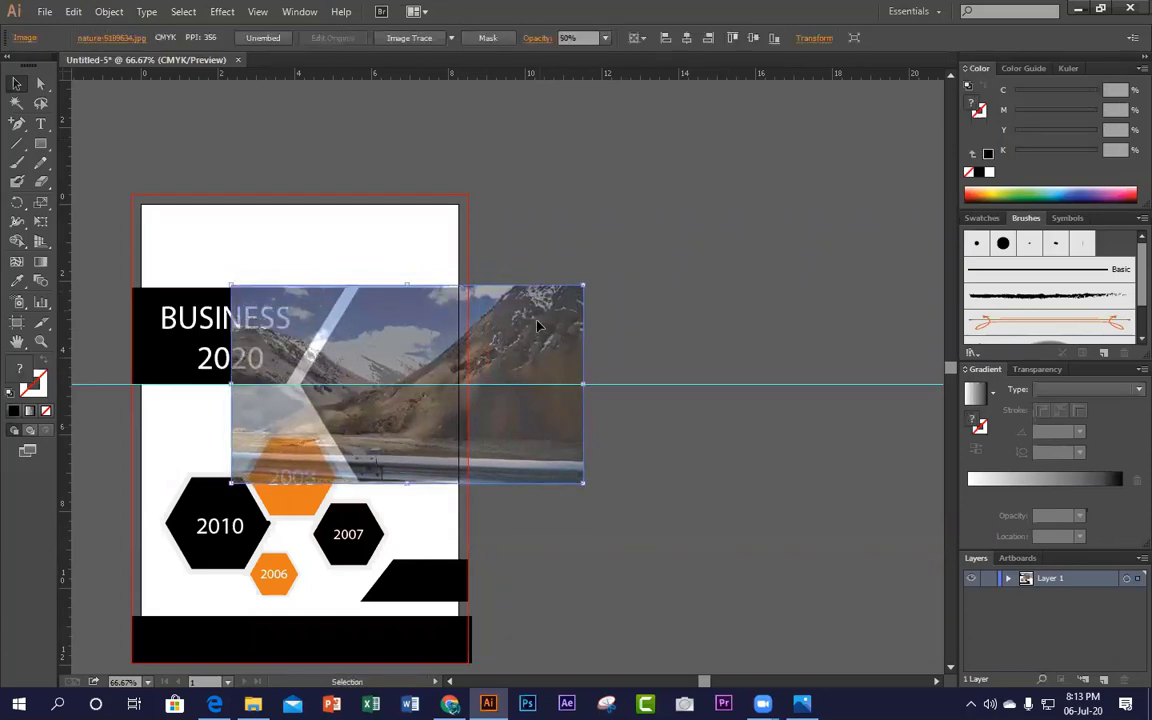
Step: Set the photo's opacity back to 100% and keep the photo selected
{"action": "left_click", "coordinate": [605, 38]}
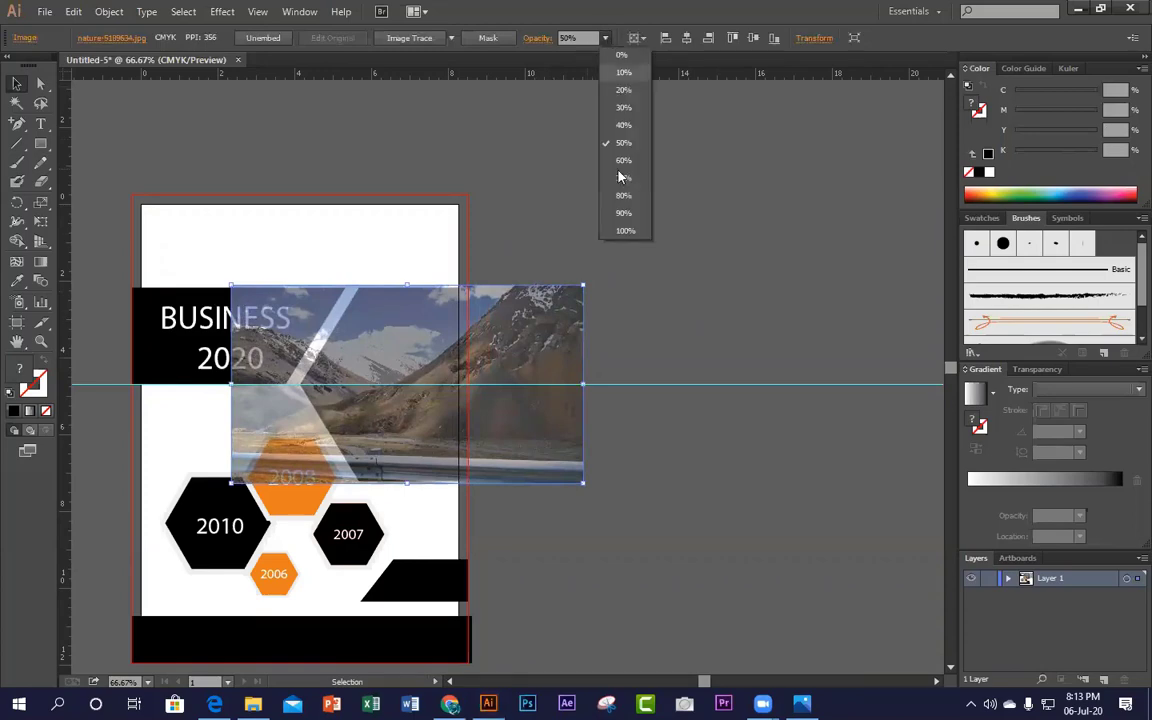
{"action": "left_click", "coordinate": [625, 231]}
{"action": "left_click", "coordinate": [663, 239]}
{"action": "left_click", "coordinate": [524, 330]}
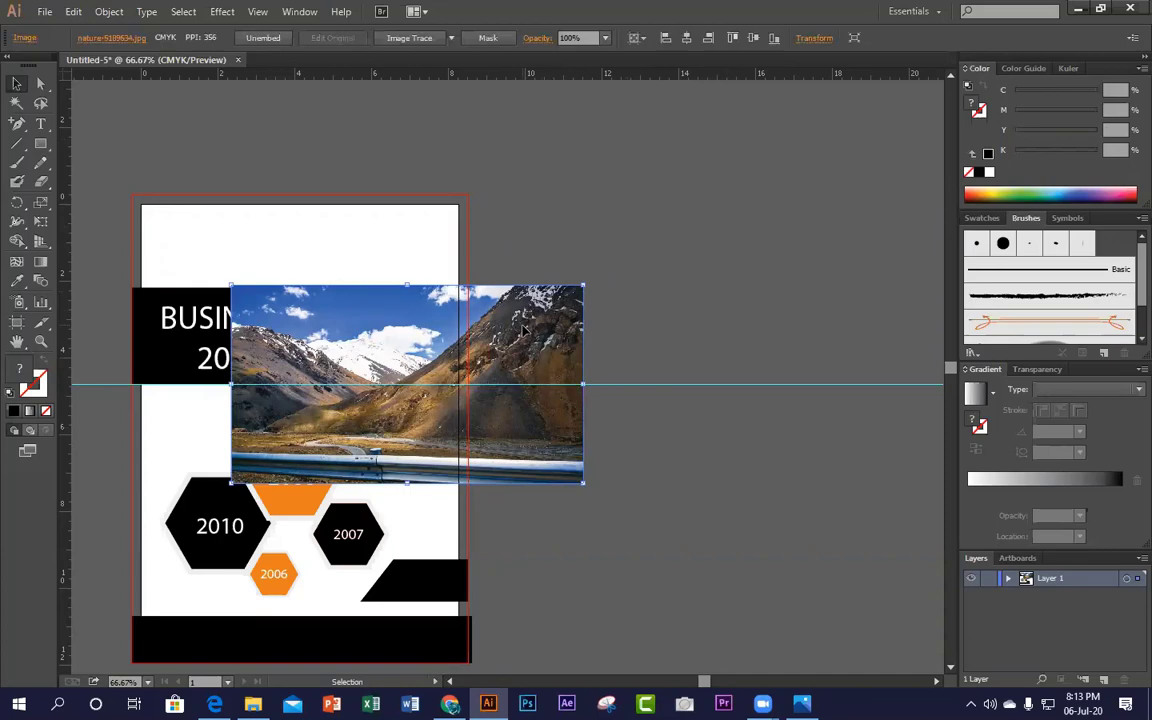
{"action": "left_click", "coordinate": [326, 346], "text": "ctrl"}
{"action": "left_click_drag", "start_coordinate": [666, 415], "coordinate": [578, 369]}
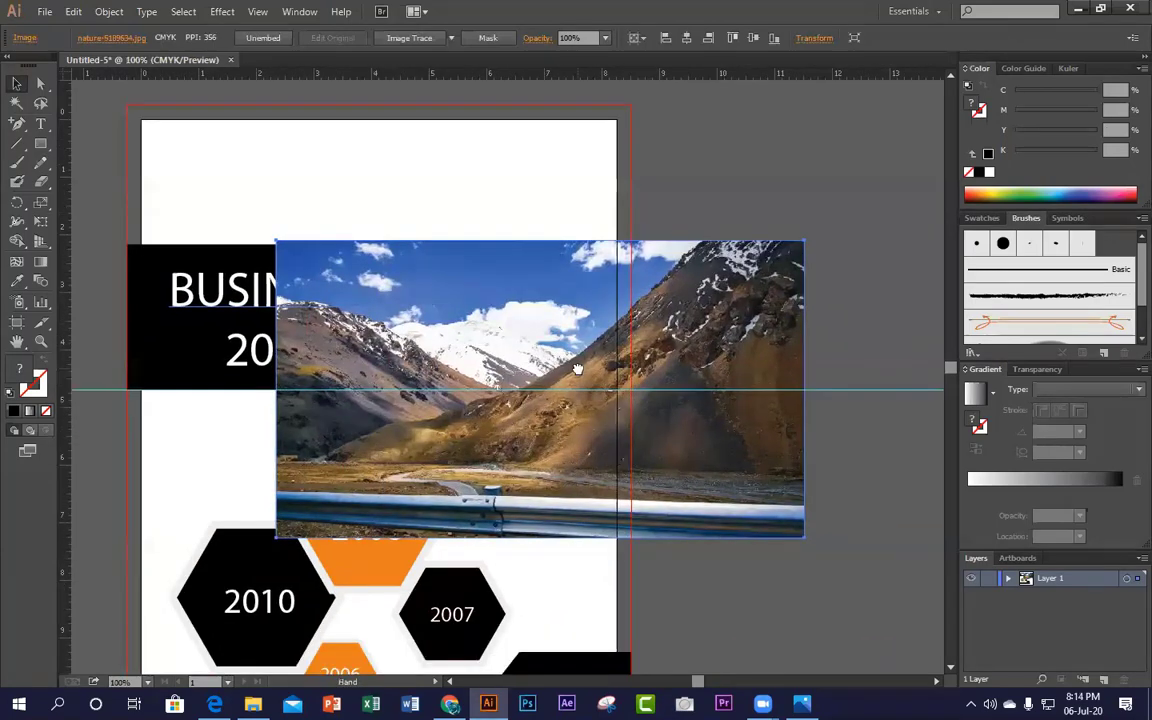
{"action": "left_click", "coordinate": [672, 169]}
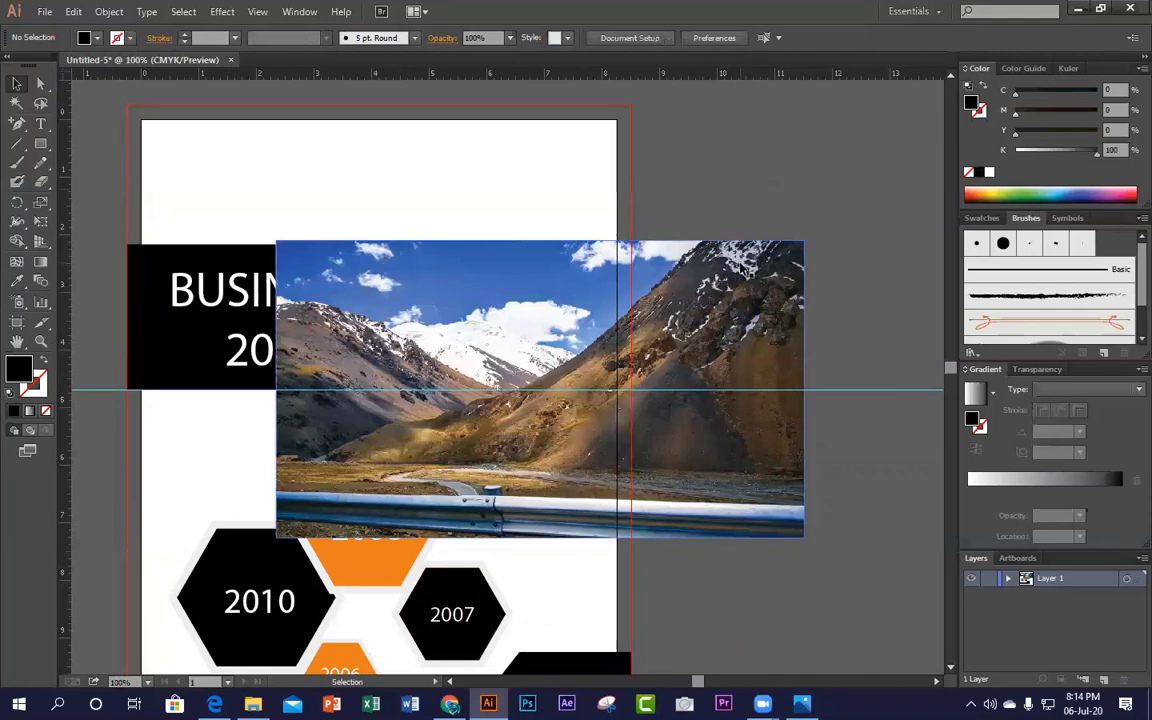
{"action": "left_click", "coordinate": [672, 247]}
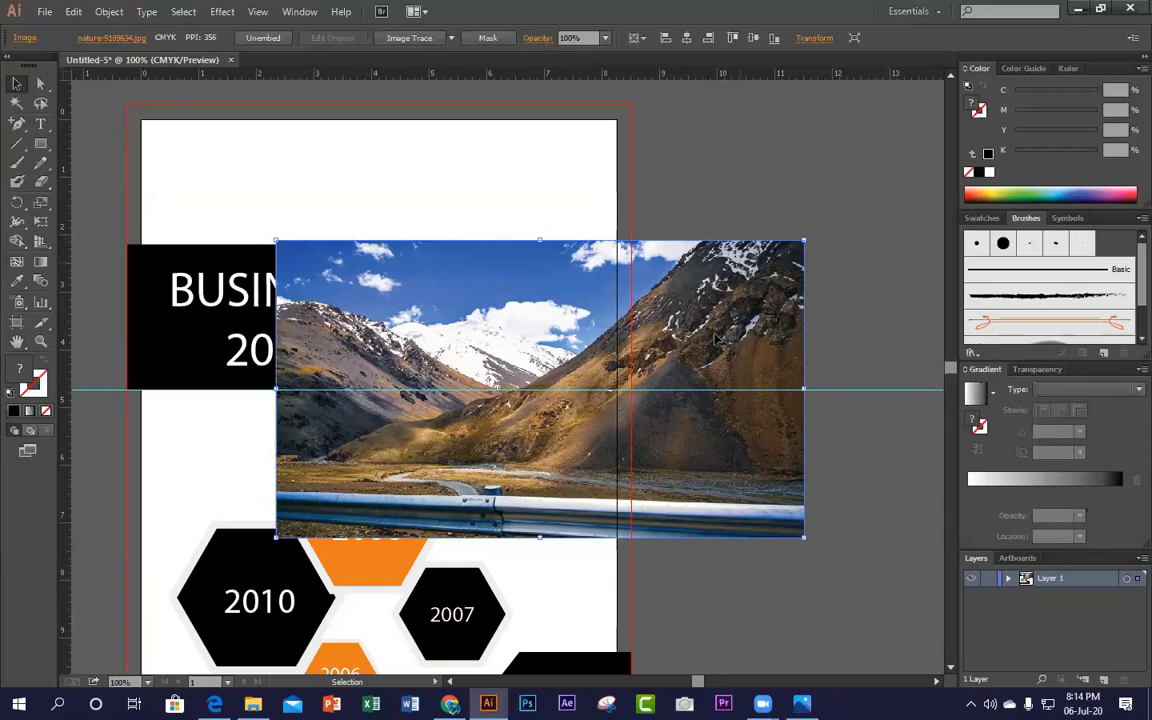
{"action": "left_click", "coordinate": [725, 129]}
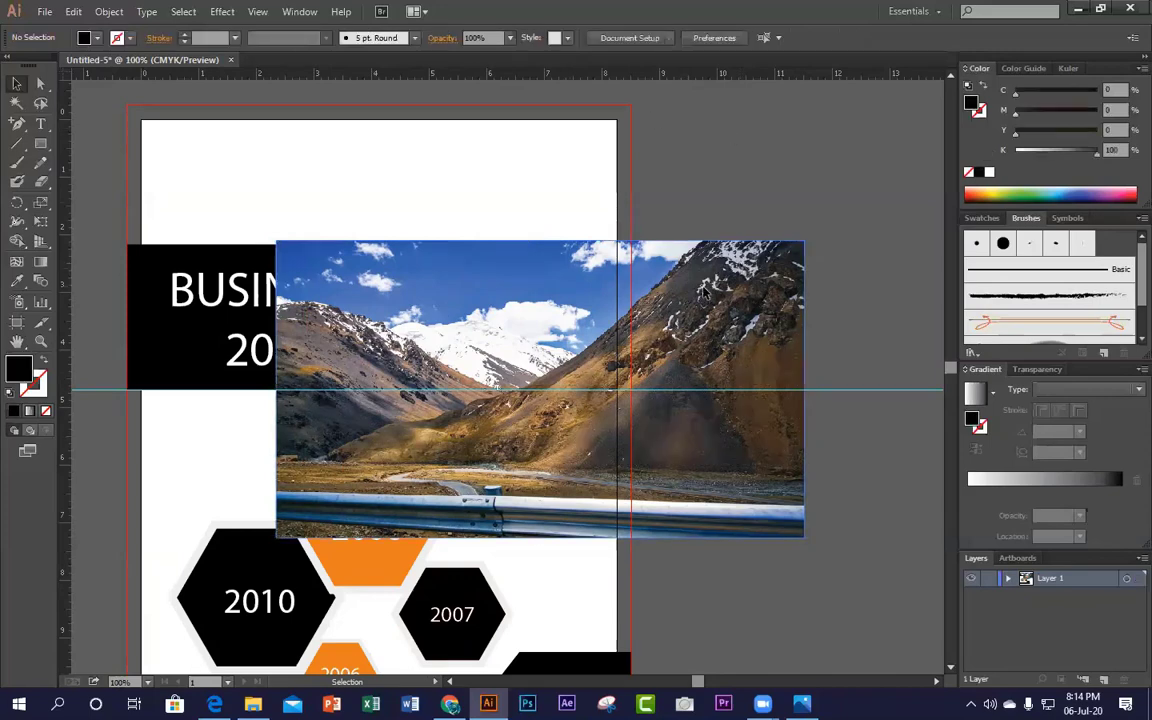
{"action": "left_click", "coordinate": [704, 287]}
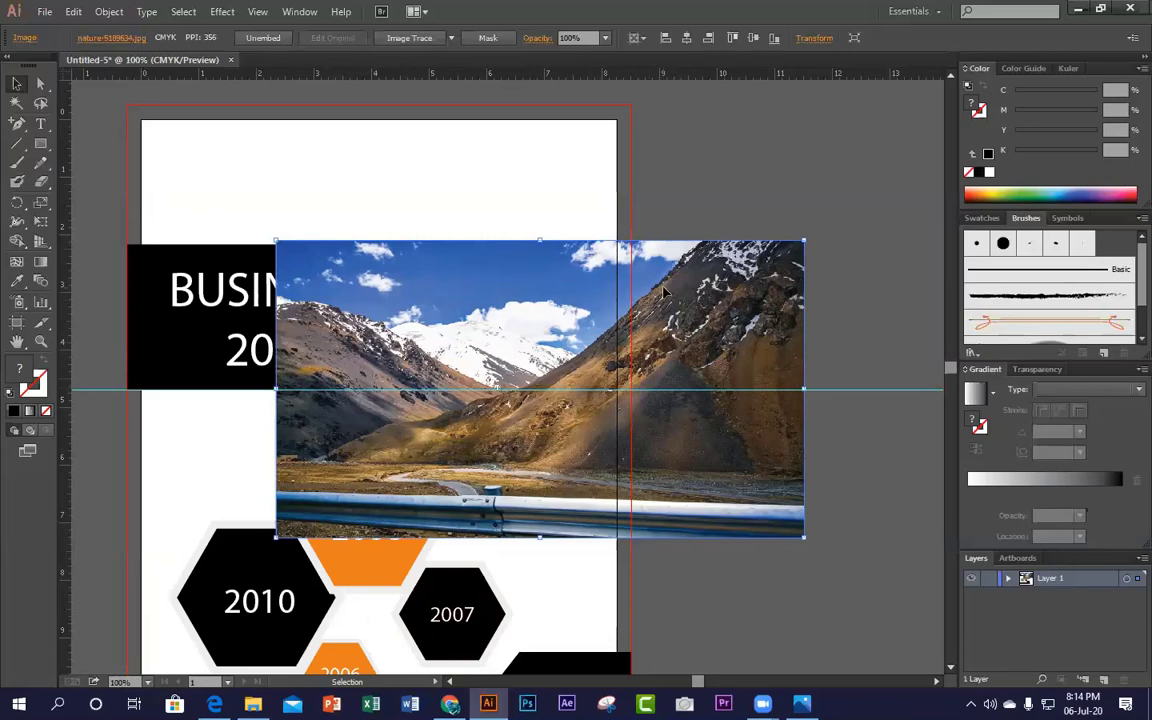
{"action": "left_click", "coordinate": [814, 307]}
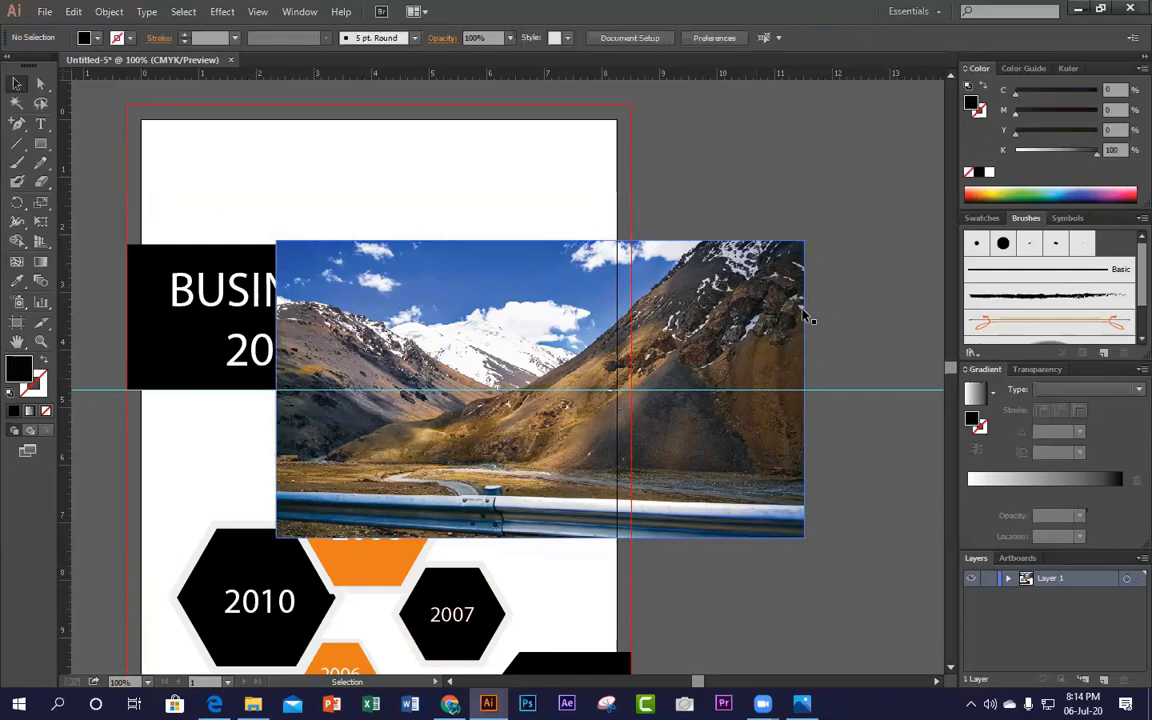
Step: Select the photo and open its stacking order options
{"action": "left_click", "coordinate": [687, 279]}
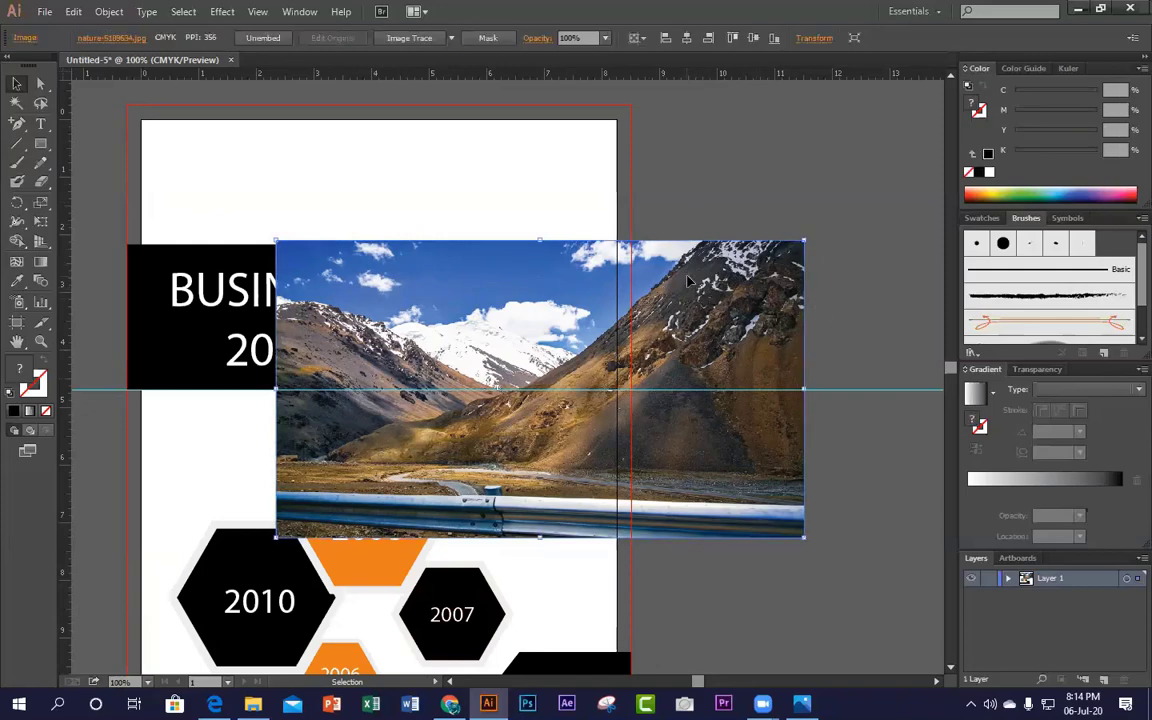
{"action": "right_click", "coordinate": [687, 282]}
{"action": "mouse_move", "coordinate": [764, 372]}
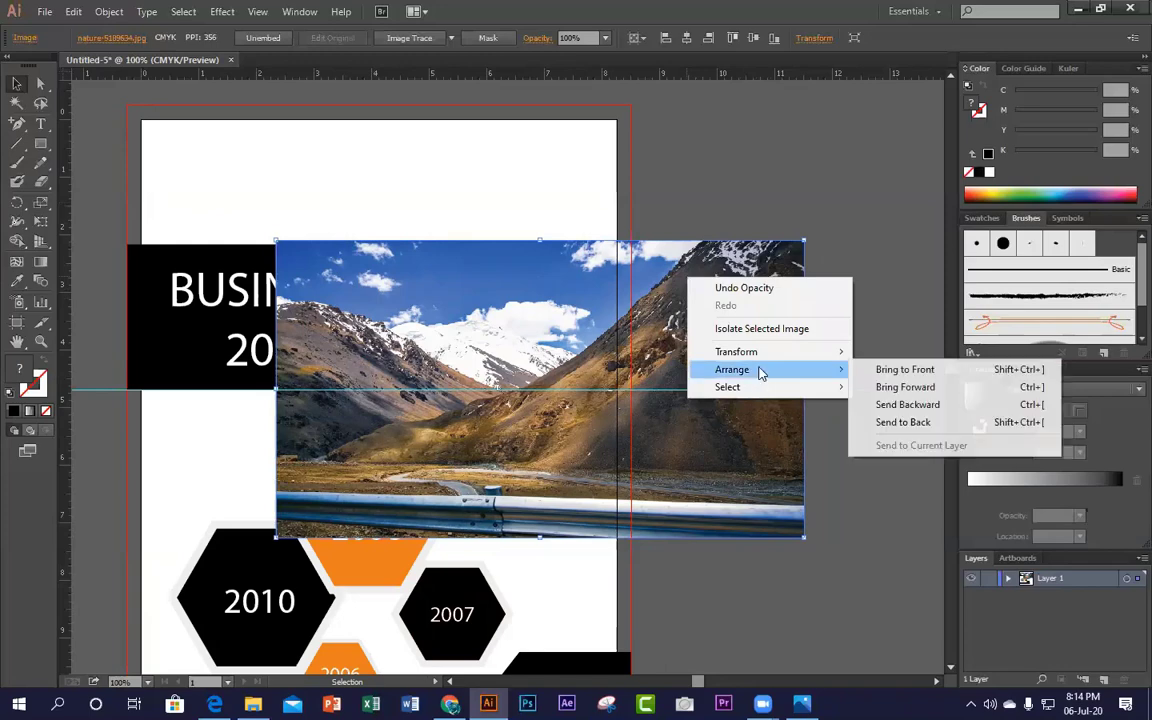